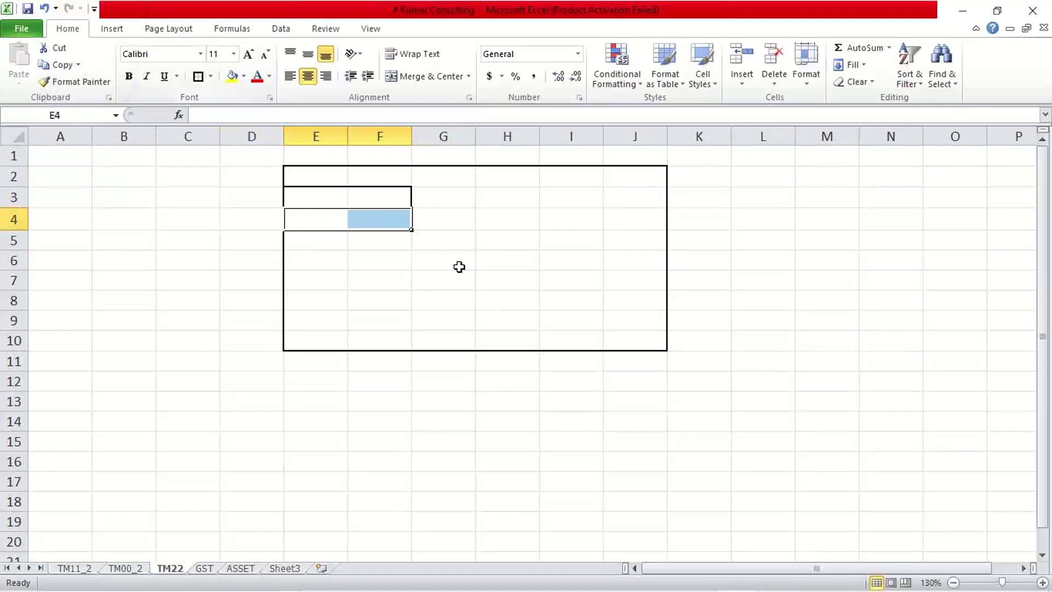
- Border and merge G8:J8 into one cell labelled 'Remove'
{"action": "left_click", "coordinate": [458, 266]}
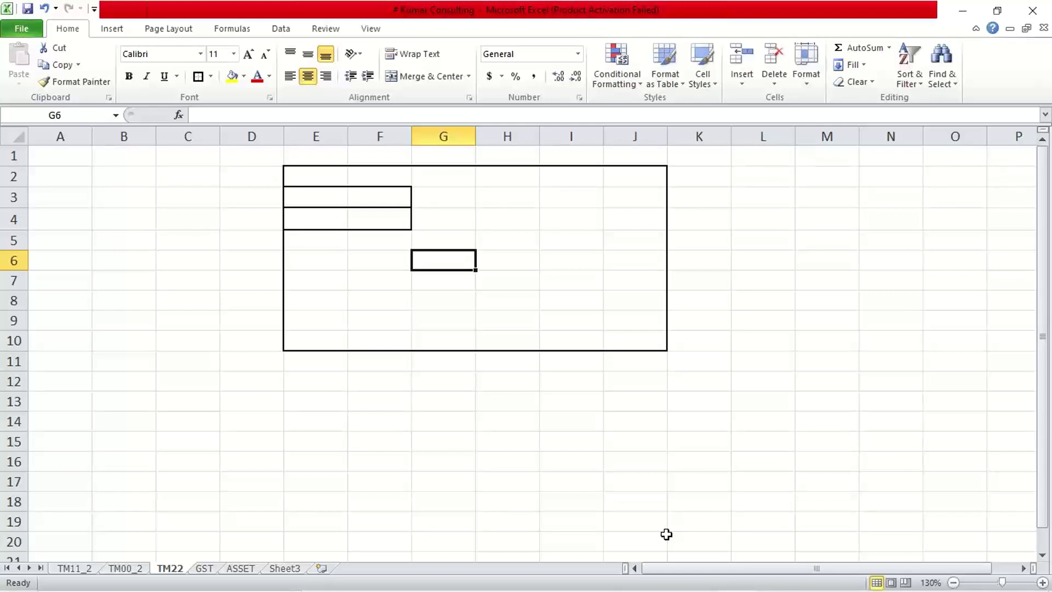
{"action": "left_click_drag", "start_coordinate": [458, 301], "coordinate": [617, 296]}
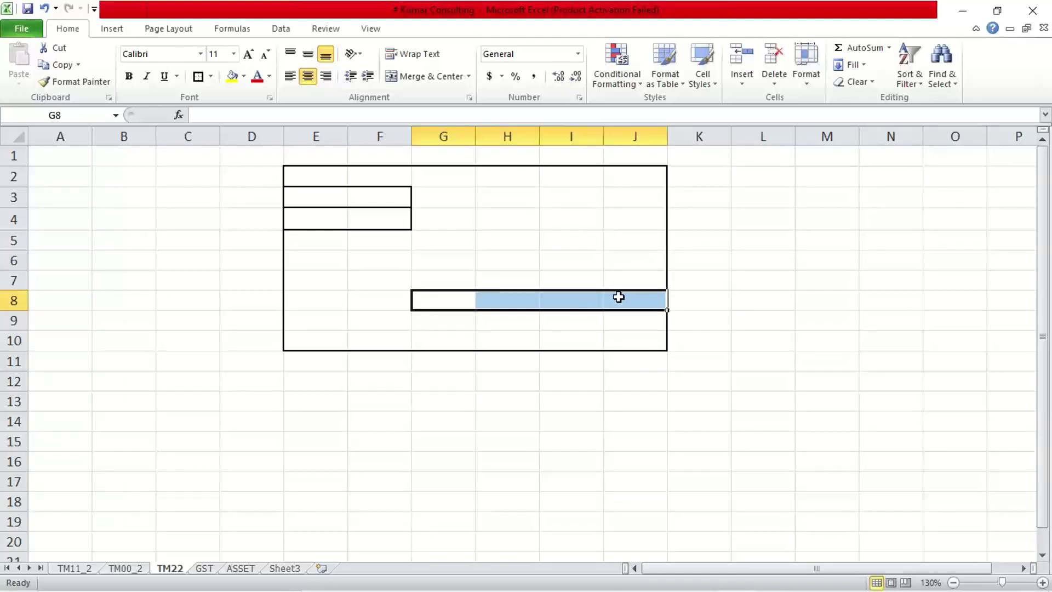
{"action": "left_click", "coordinate": [197, 77]}
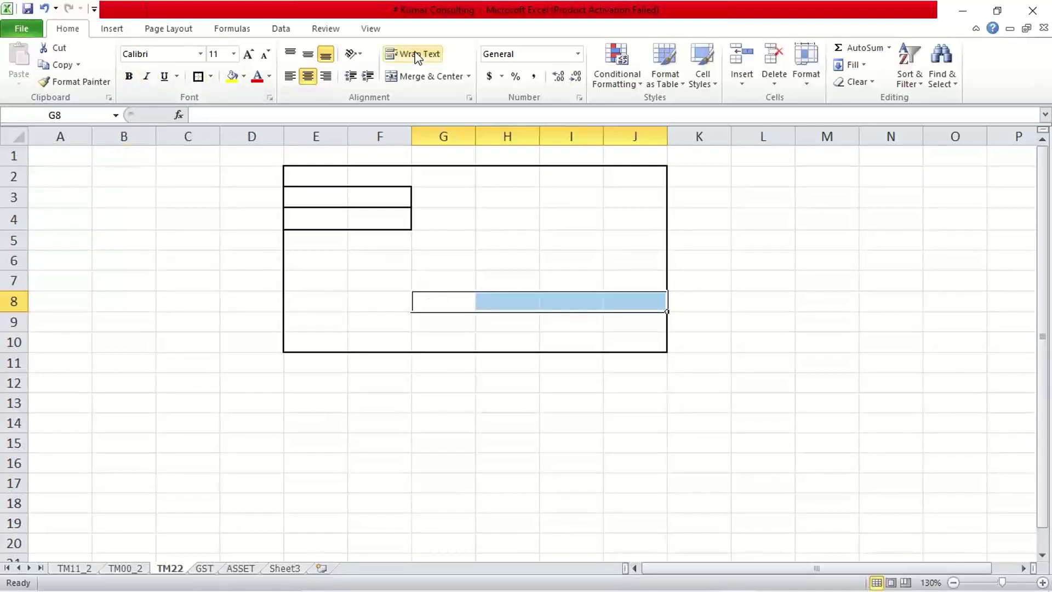
{"action": "left_click", "coordinate": [427, 79]}
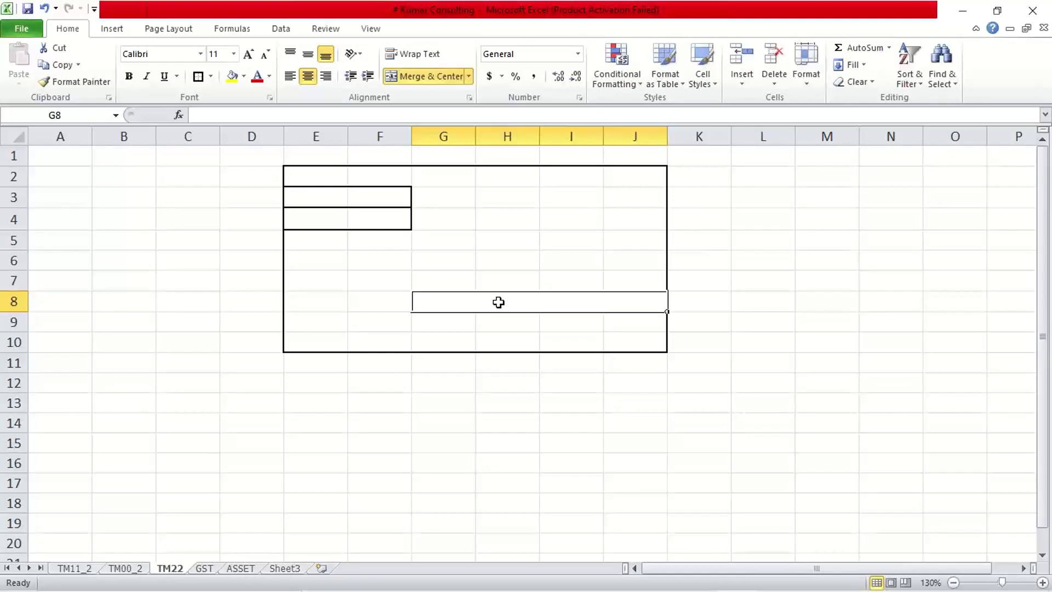
{"action": "type", "text": "Remove"}
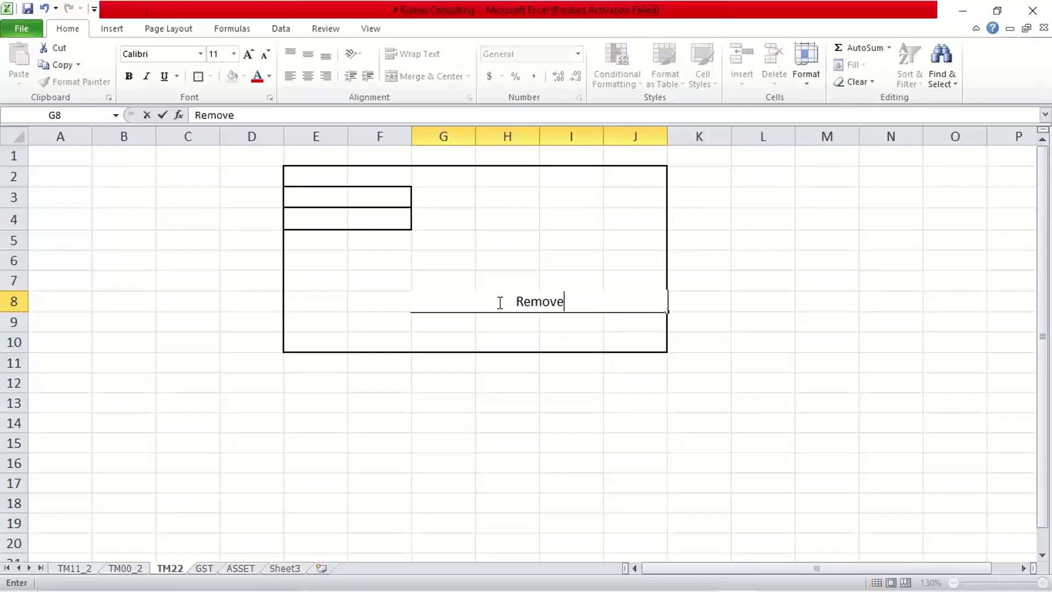
{"action": "key", "text": "Return"}
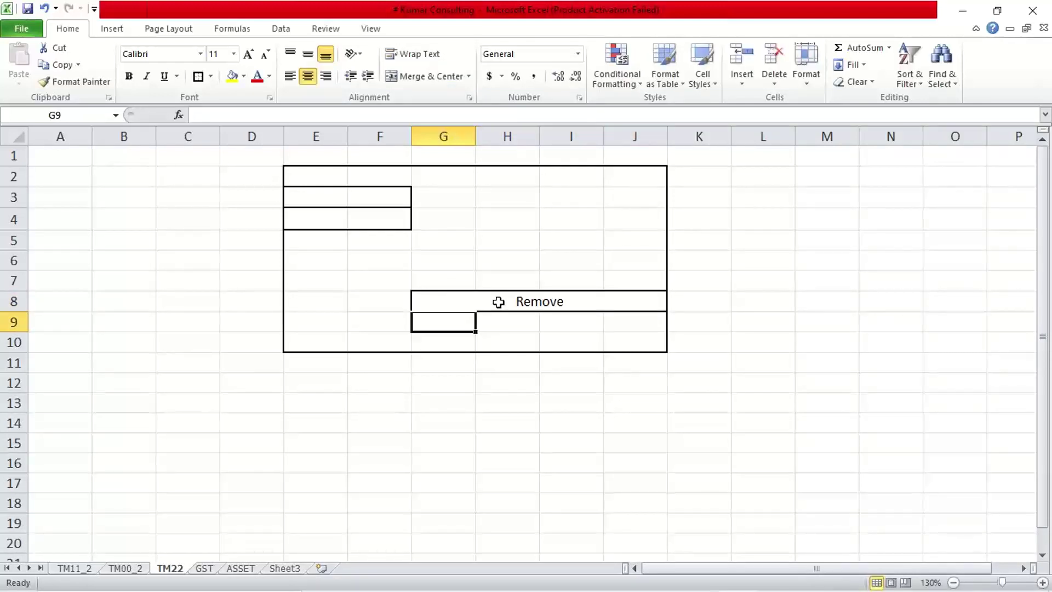
{"action": "left_click", "coordinate": [498, 302]}
{"action": "left_click", "coordinate": [483, 464]}
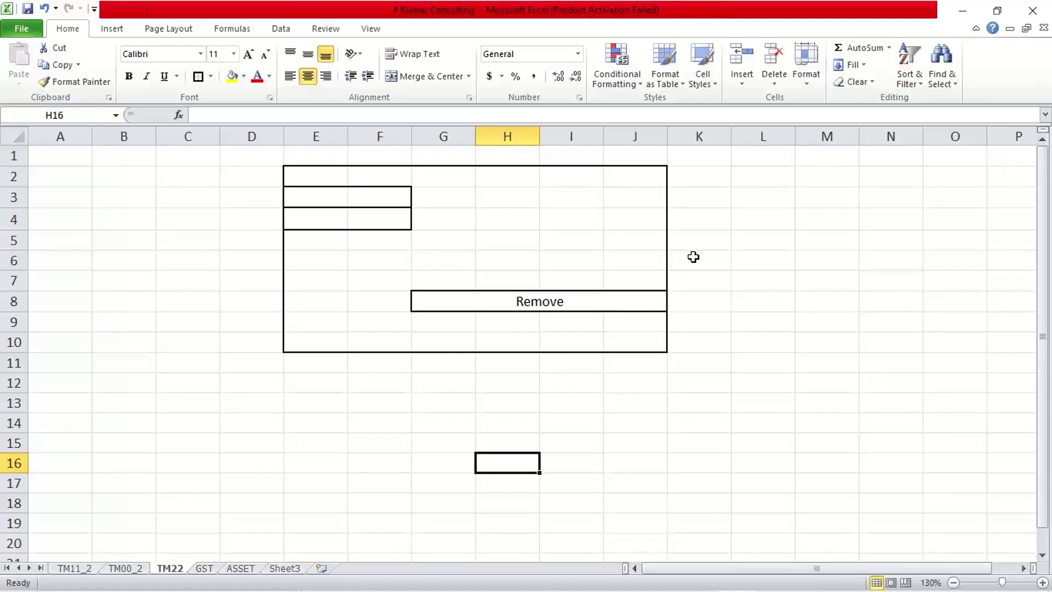
- Enter the label 'FSV' in cell K8 beside the Remove block
{"action": "left_click", "coordinate": [694, 302]}
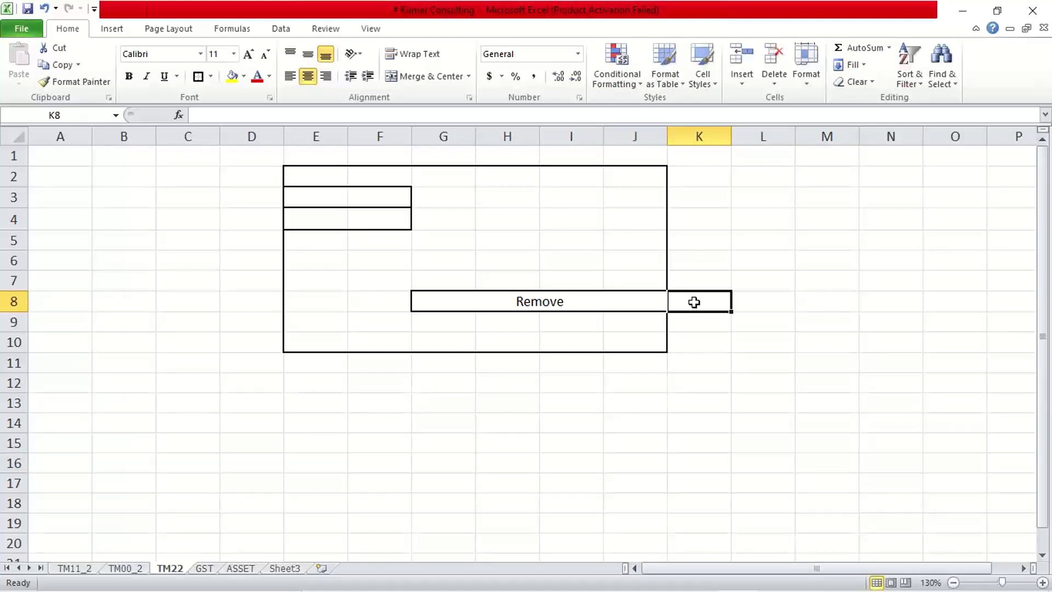
{"action": "type", "text": "FSV"}
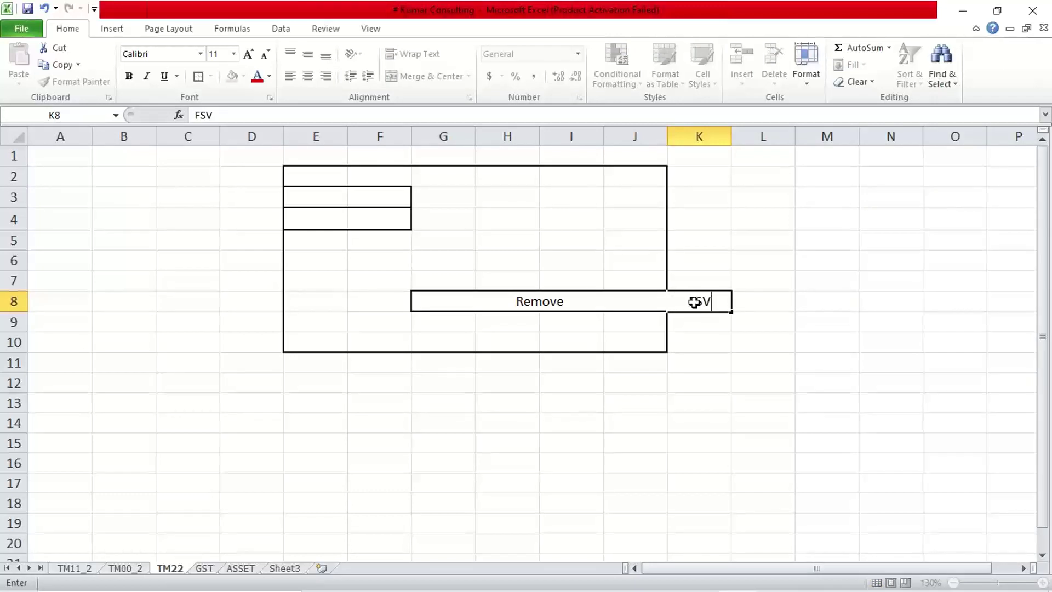
{"action": "key", "text": "Return"}
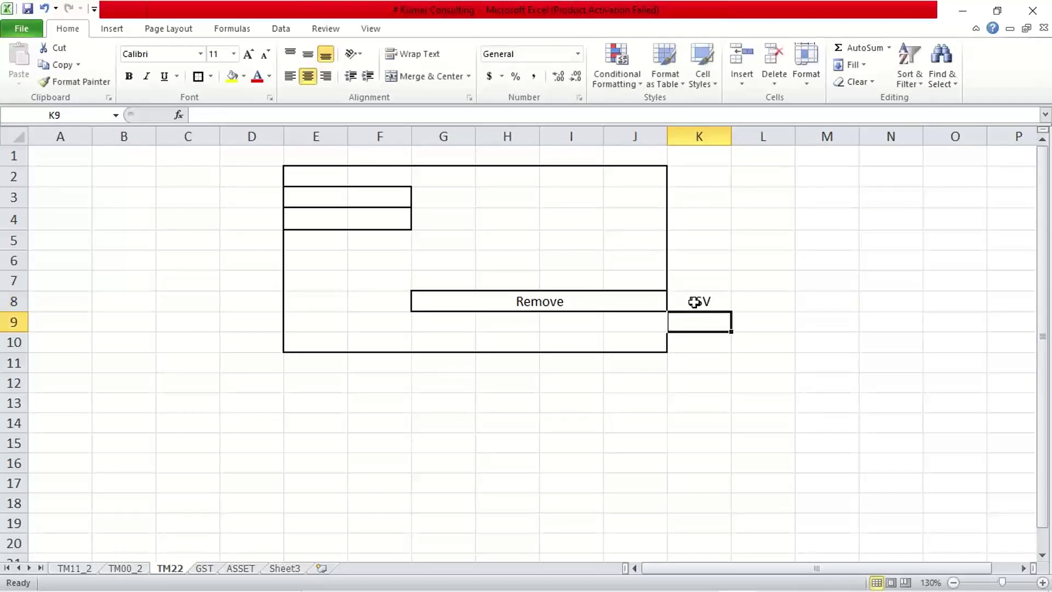
{"action": "left_click", "coordinate": [694, 302]}
{"action": "left_click", "coordinate": [710, 394]}
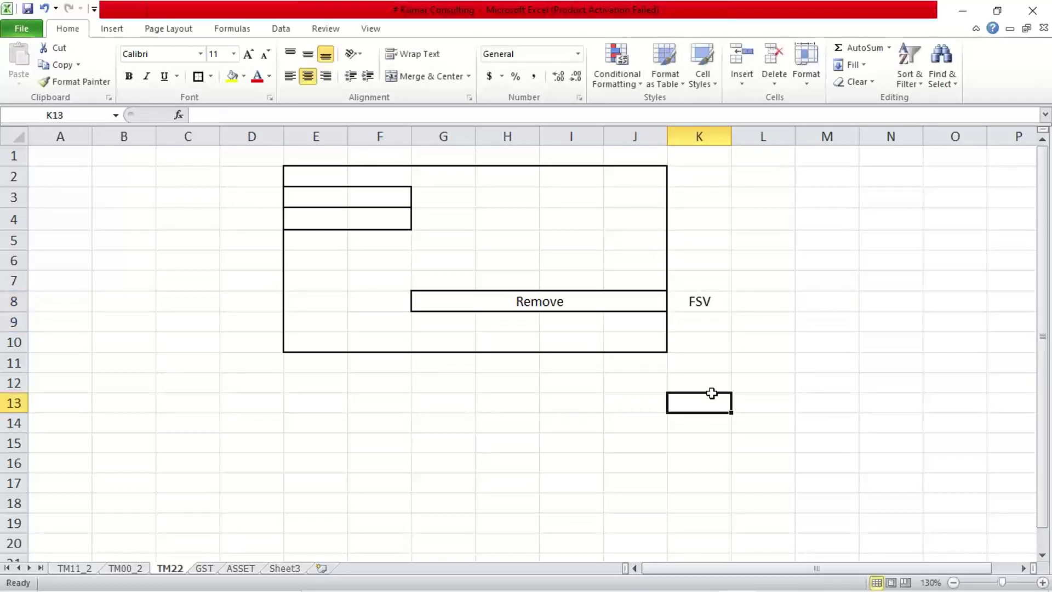
{"action": "left_click", "coordinate": [695, 302]}
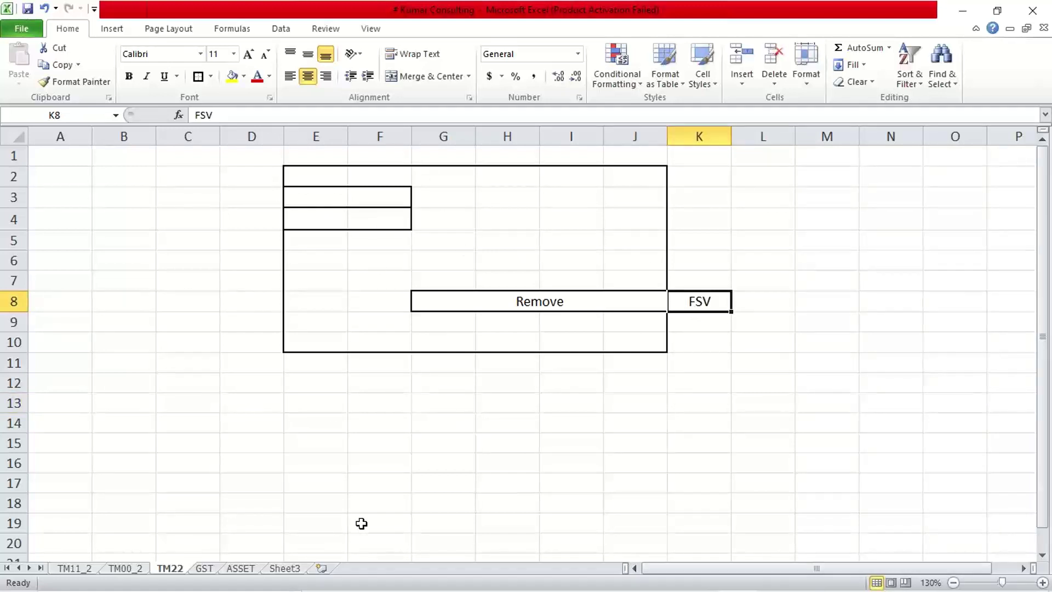
{"action": "left_click", "coordinate": [414, 485]}
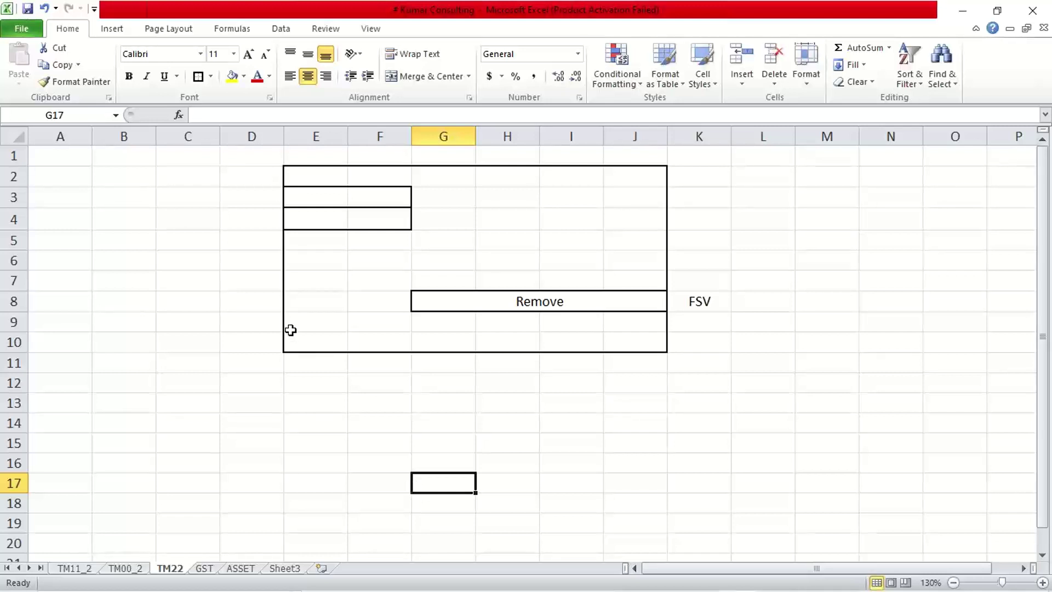
- Merge and border E9:I9 with the text 'Make it as a required entry'
{"action": "left_click_drag", "start_coordinate": [291, 328], "coordinate": [570, 323]}
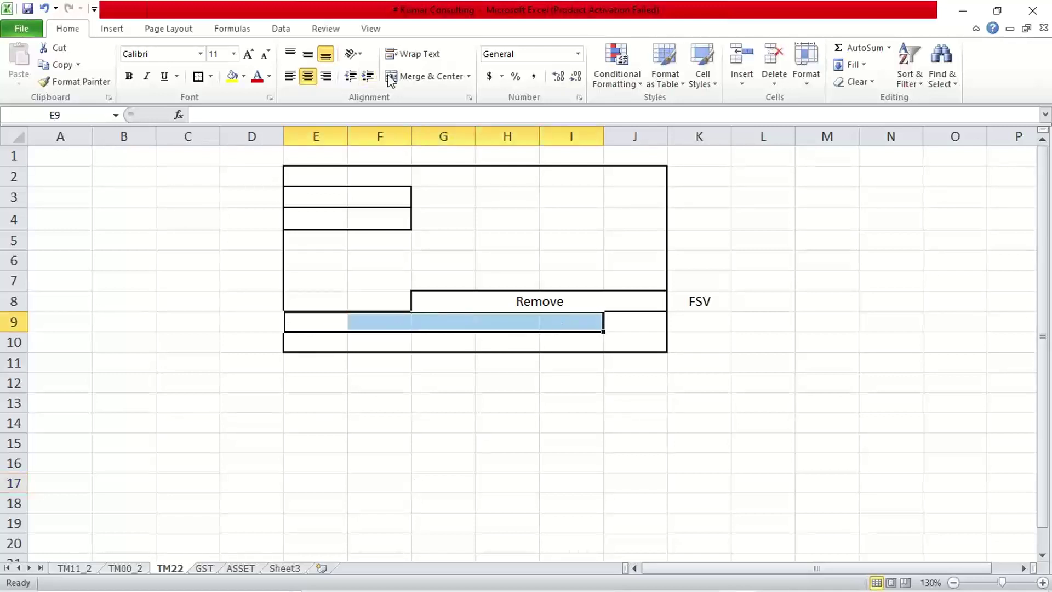
{"action": "left_click", "coordinate": [430, 76]}
{"action": "left_click", "coordinate": [203, 77]}
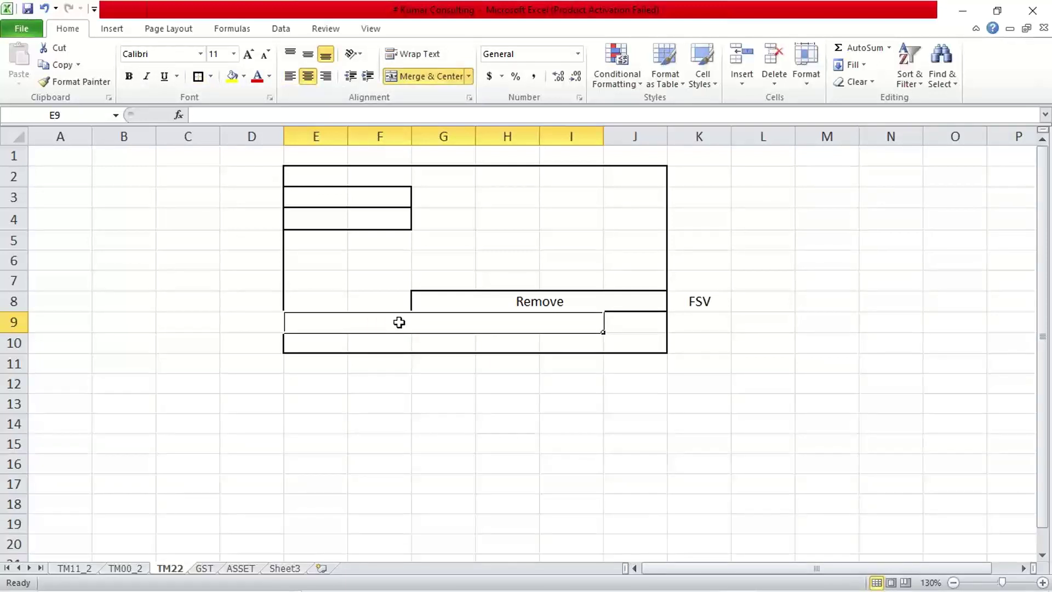
{"action": "type", "text": "Make"}
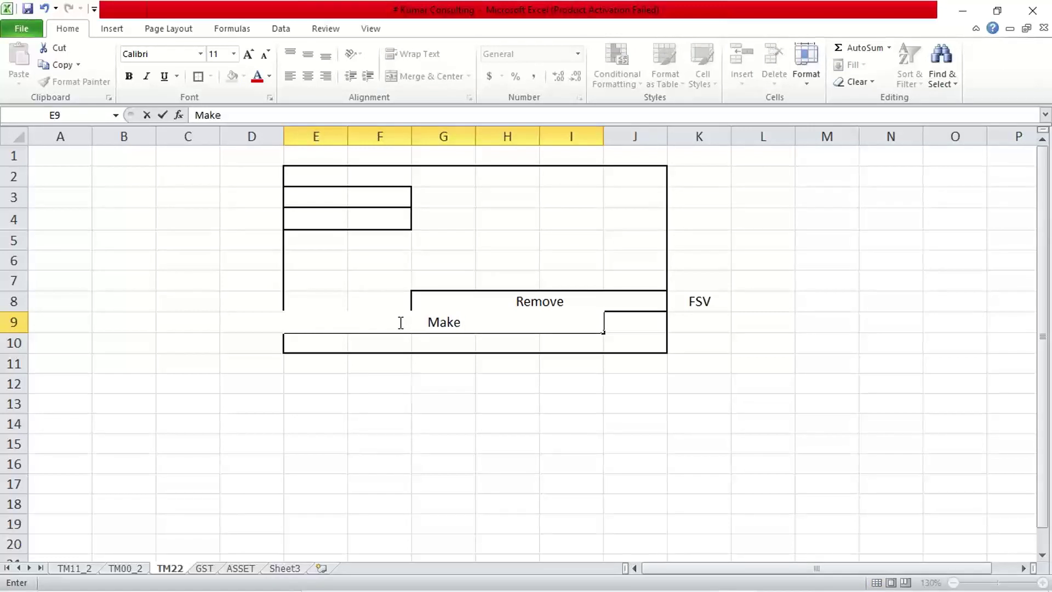
{"action": "type", "text": " it a"}
{"action": "type", "text": "s "}
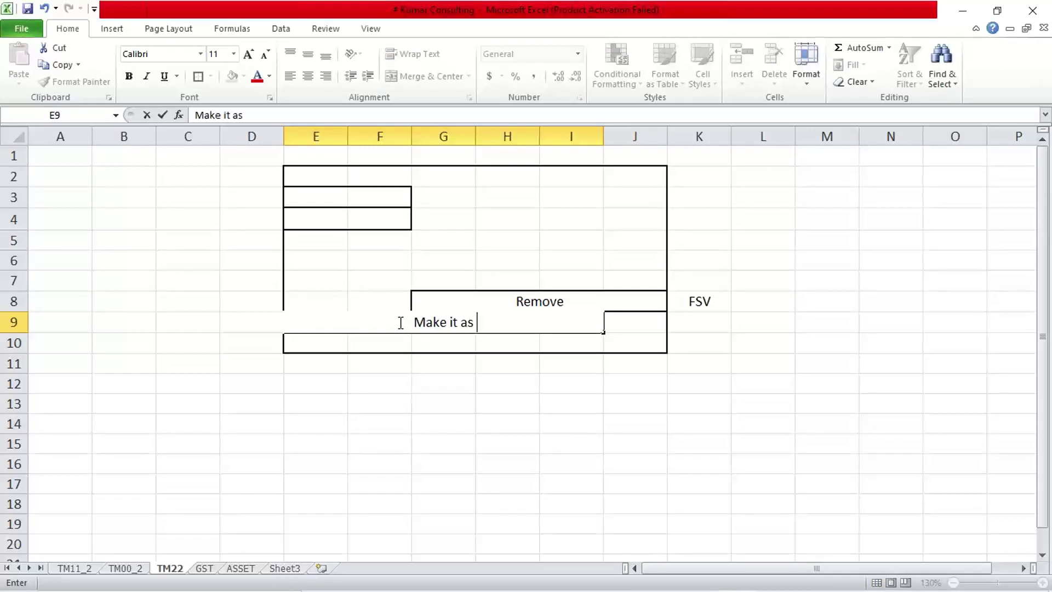
{"action": "type", "text": "a required "}
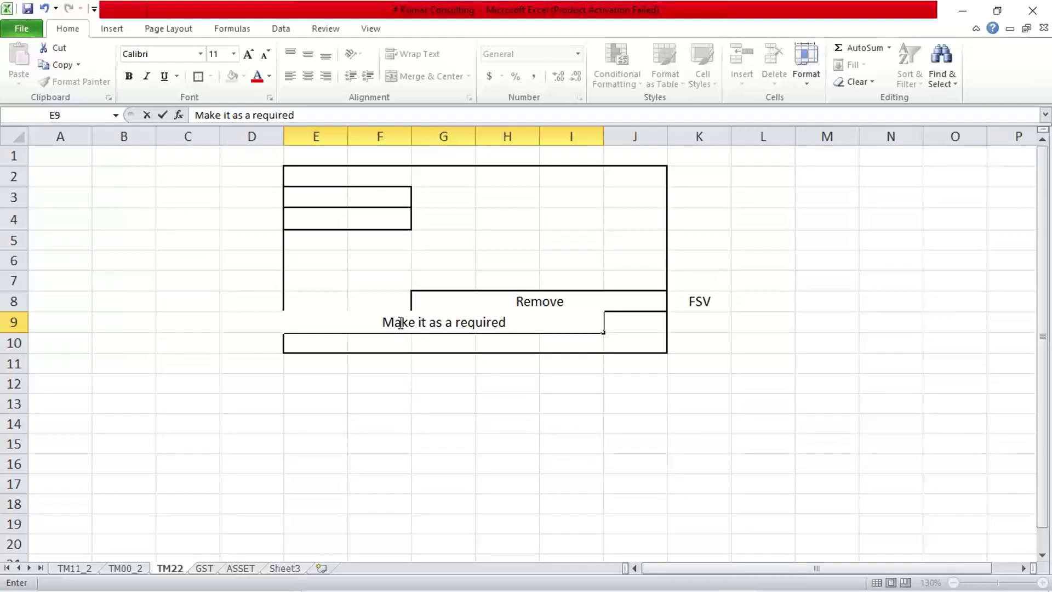
{"action": "type", "text": "entry"}
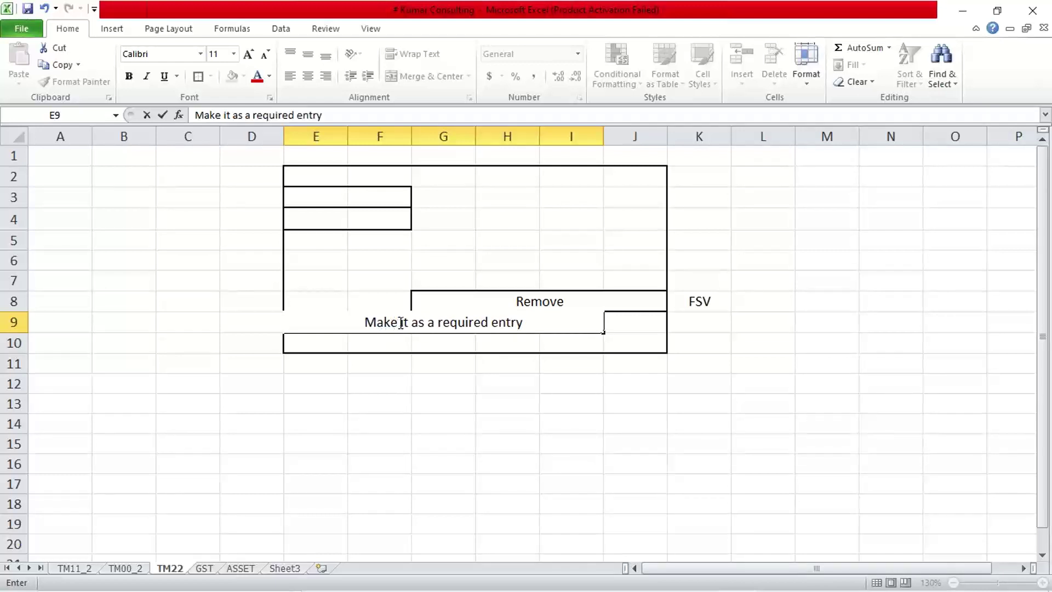
{"action": "key", "text": "Return"}
{"action": "left_click", "coordinate": [416, 431]}
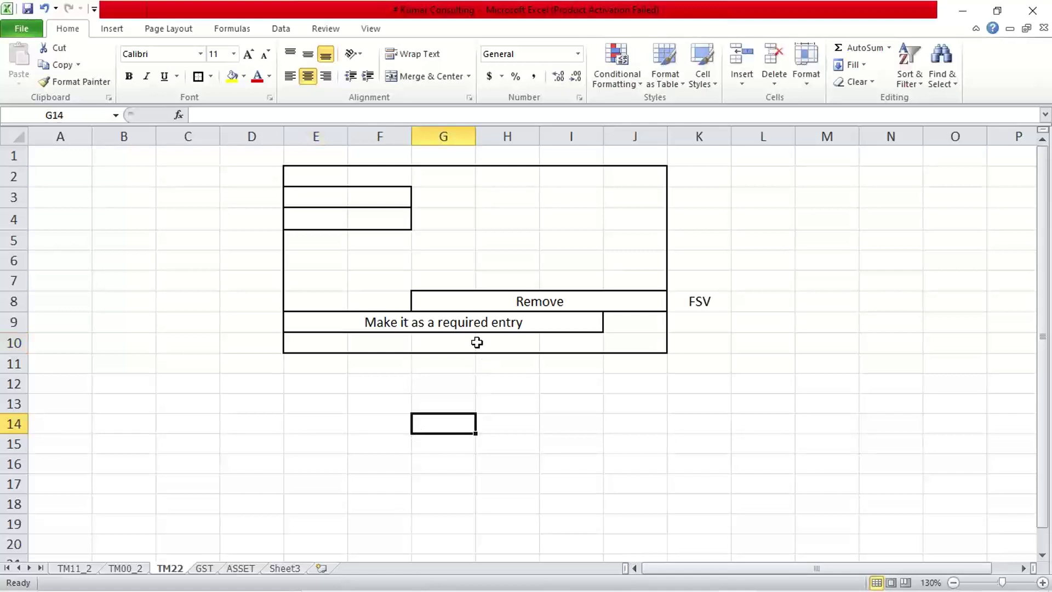
{"action": "left_click", "coordinate": [483, 299]}
{"action": "left_click", "coordinate": [571, 444]}
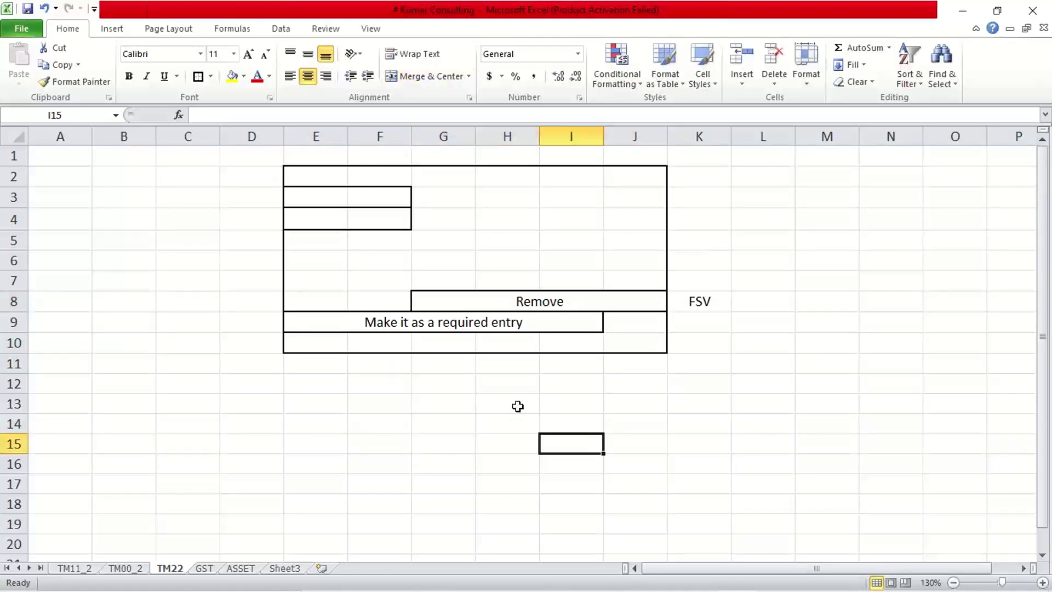
{"action": "left_click", "coordinate": [332, 323]}
{"action": "left_click", "coordinate": [338, 441]}
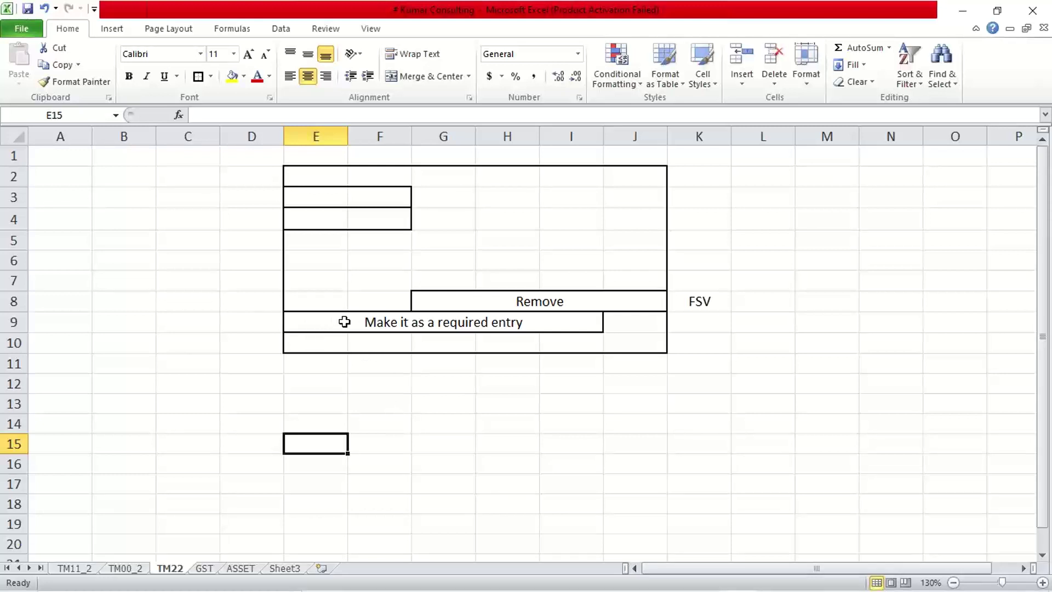
- Enter the label 'Text' in cell D9 left of the required-entry row
{"action": "left_click", "coordinate": [240, 320]}
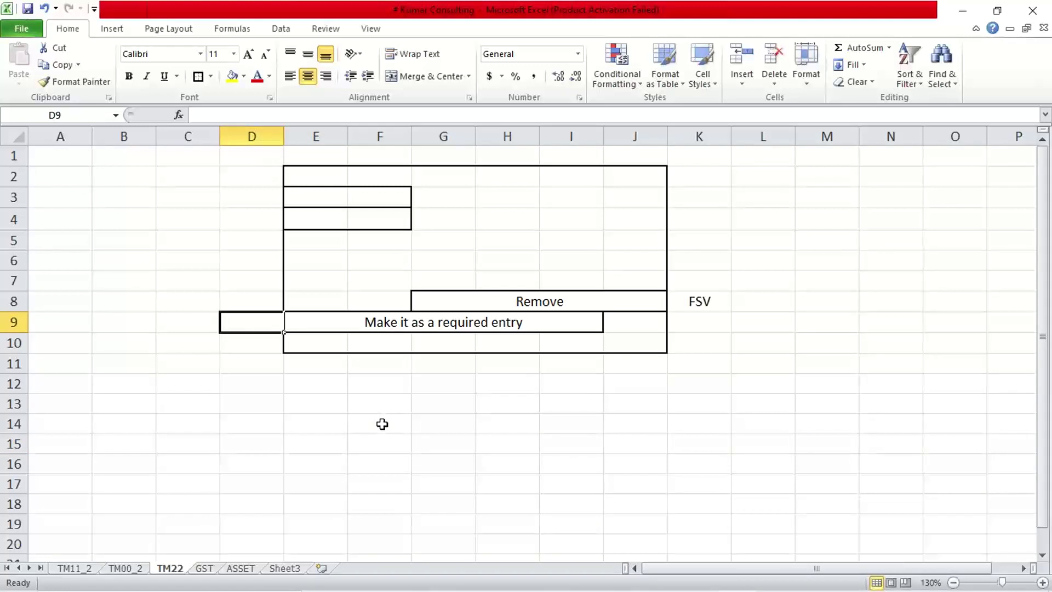
{"action": "type", "text": "Text"}
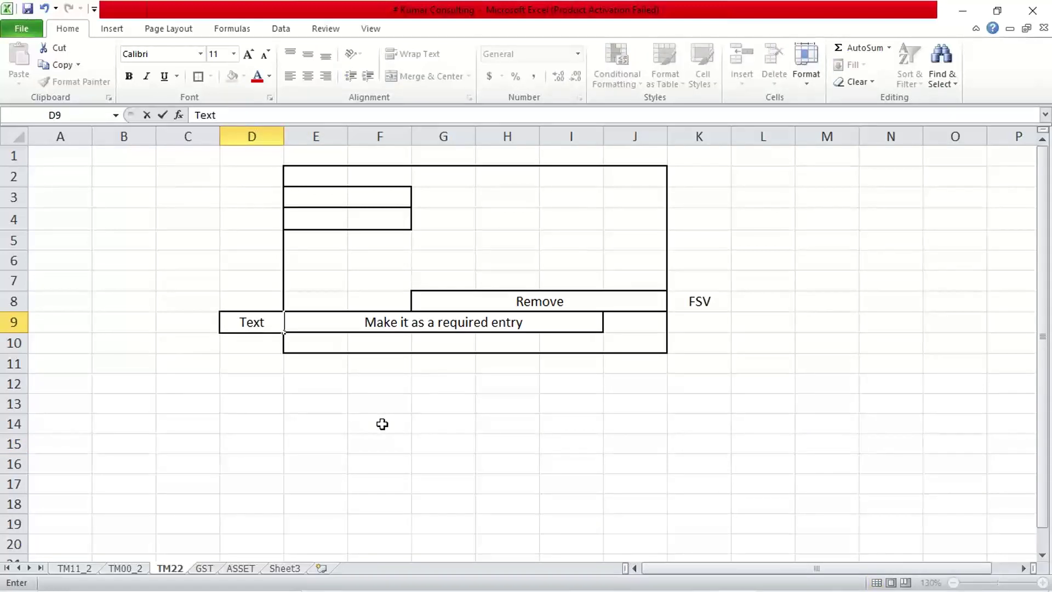
{"action": "key", "text": "Return"}
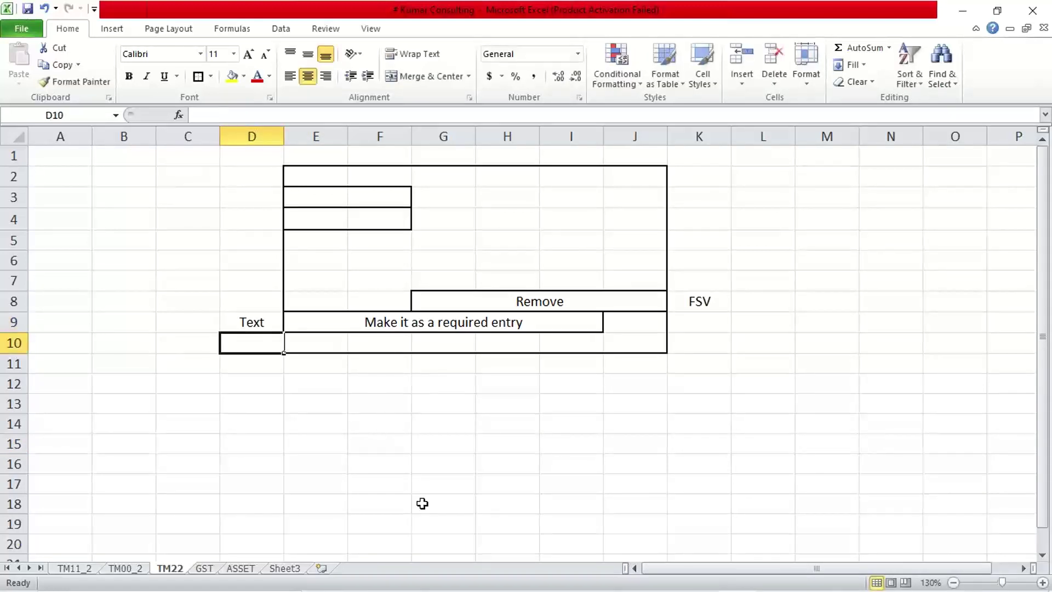
{"action": "left_click", "coordinate": [395, 480]}
{"action": "left_click", "coordinate": [228, 323]}
{"action": "left_click", "coordinate": [351, 407]}
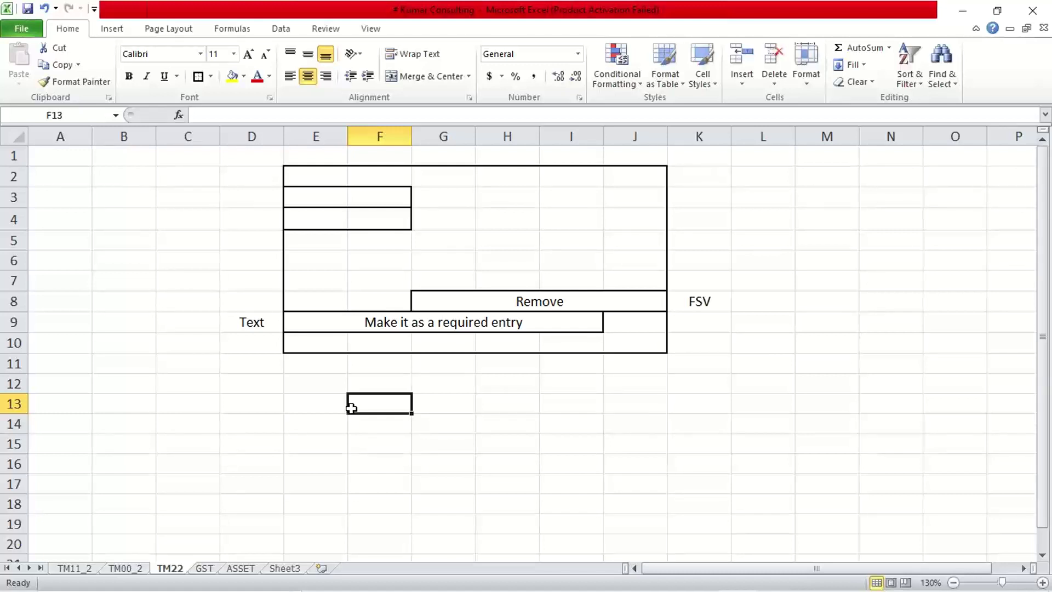
{"action": "left_click", "coordinate": [135, 402]}
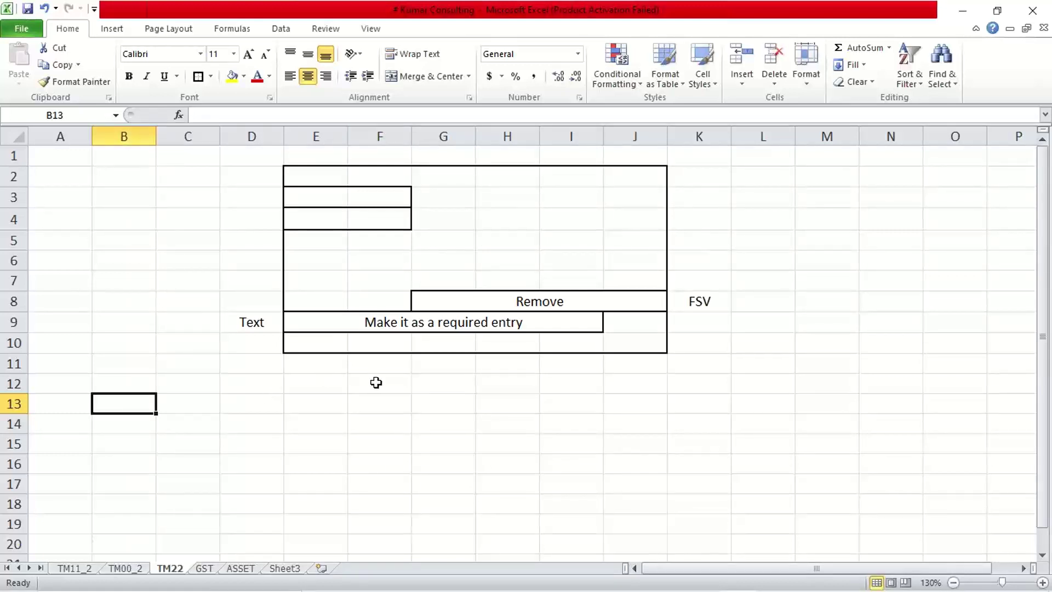
{"action": "left_click", "coordinate": [375, 384]}
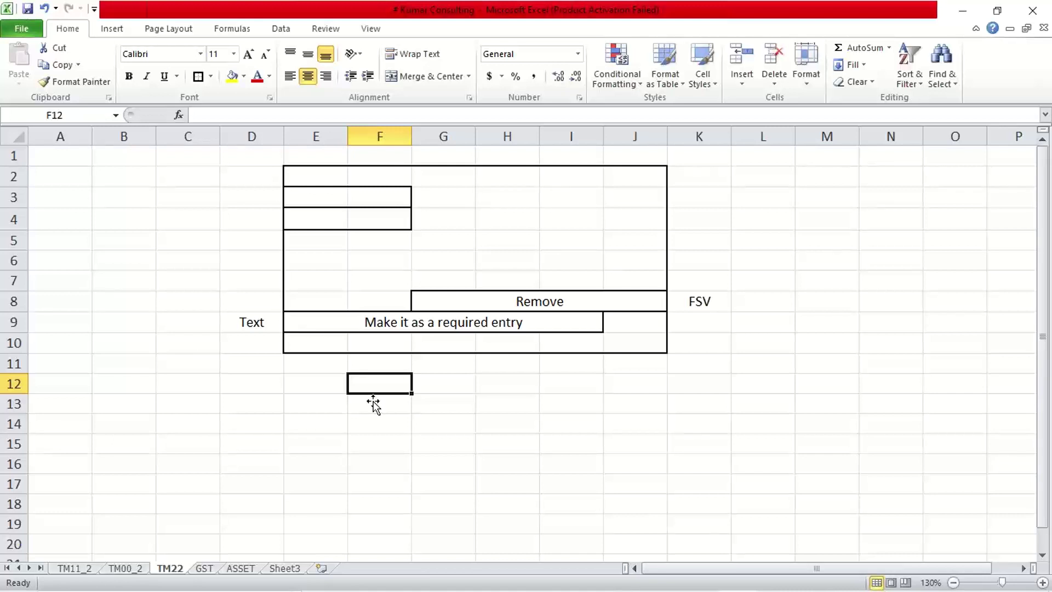
{"action": "left_click", "coordinate": [328, 326]}
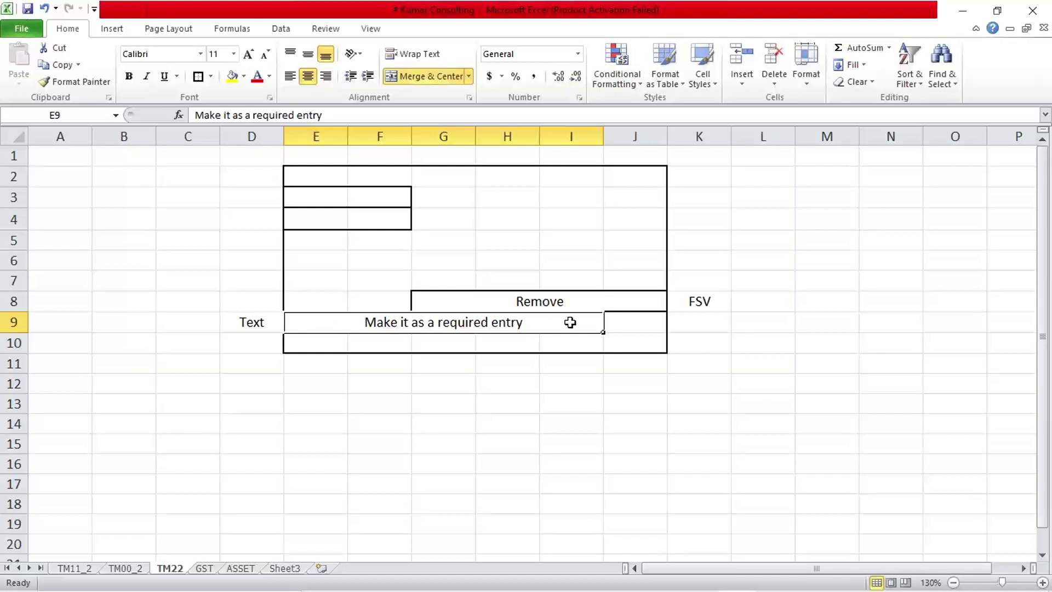
{"action": "left_click", "coordinate": [547, 467]}
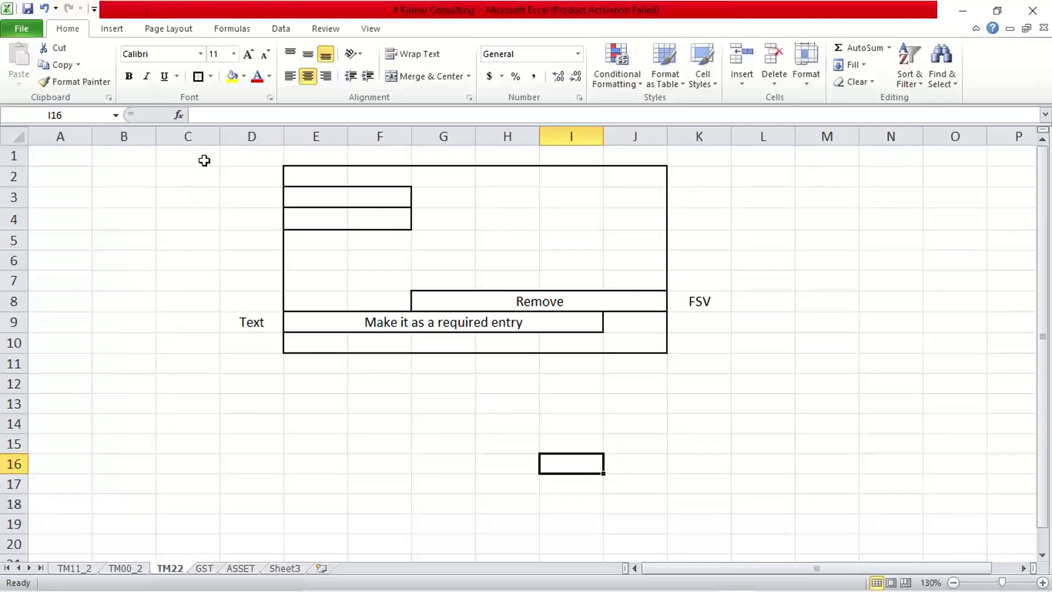
- Widen column C and add bold labels Optional, Required, Supressed in C8:C10
{"action": "left_click_drag", "start_coordinate": [216, 139], "coordinate": [233, 137]}
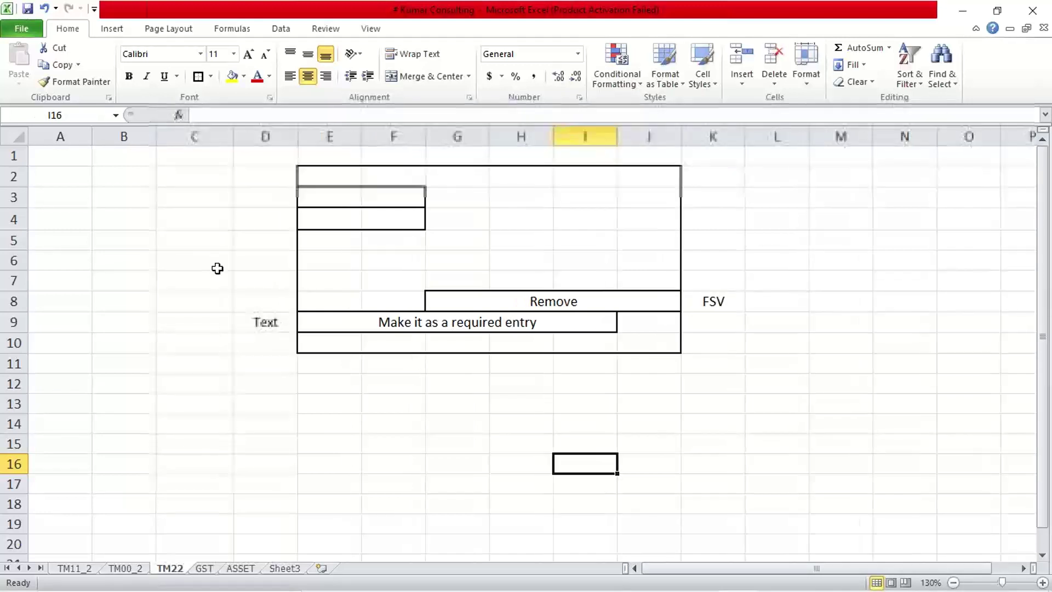
{"action": "left_click", "coordinate": [187, 295]}
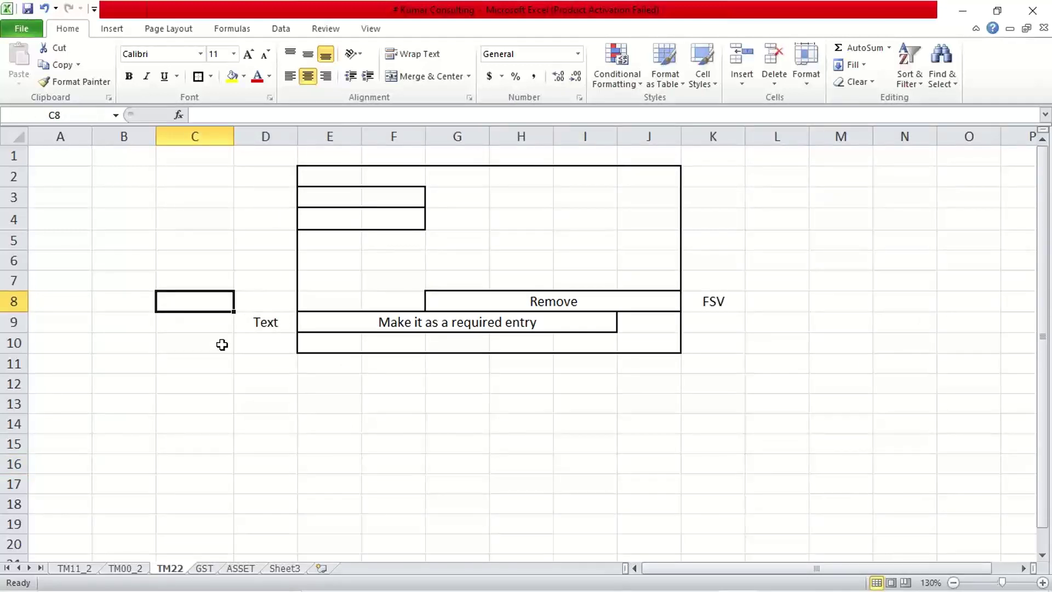
{"action": "type", "text": "Opt"}
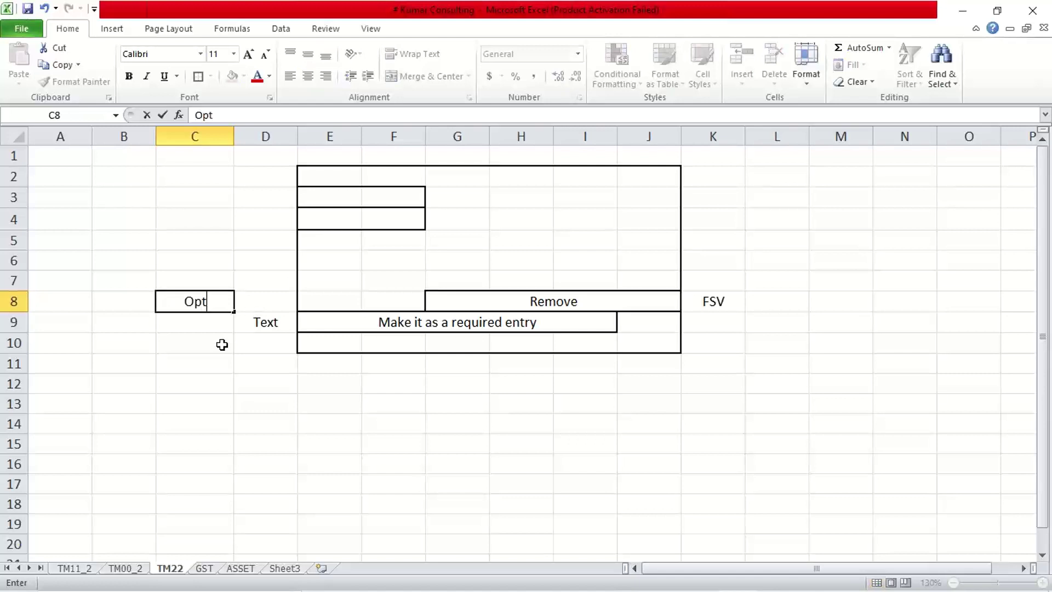
{"action": "type", "text": "ional"}
{"action": "key", "text": "Return"}
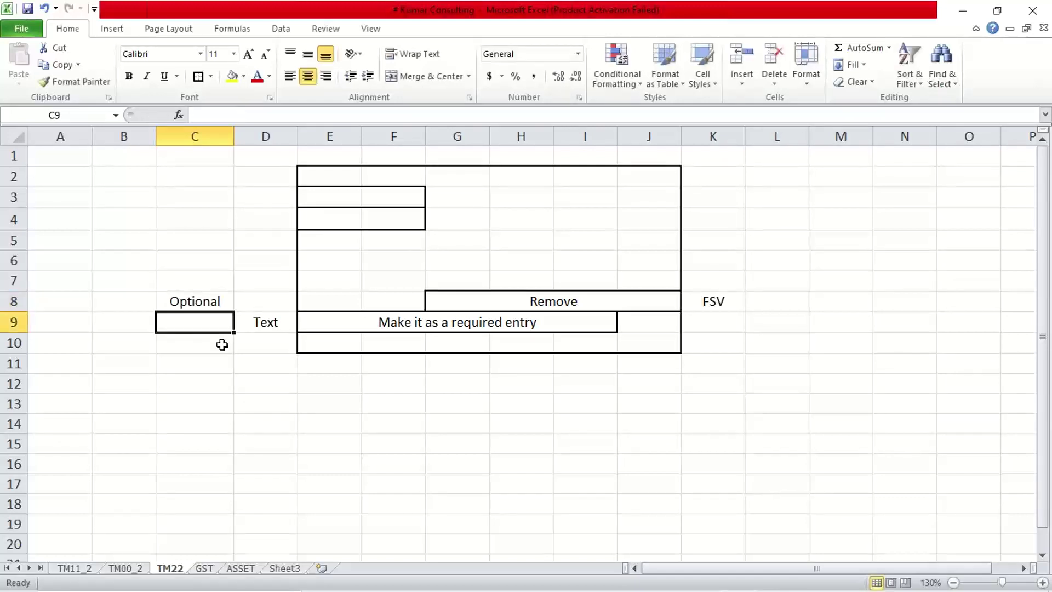
{"action": "type", "text": "Req"}
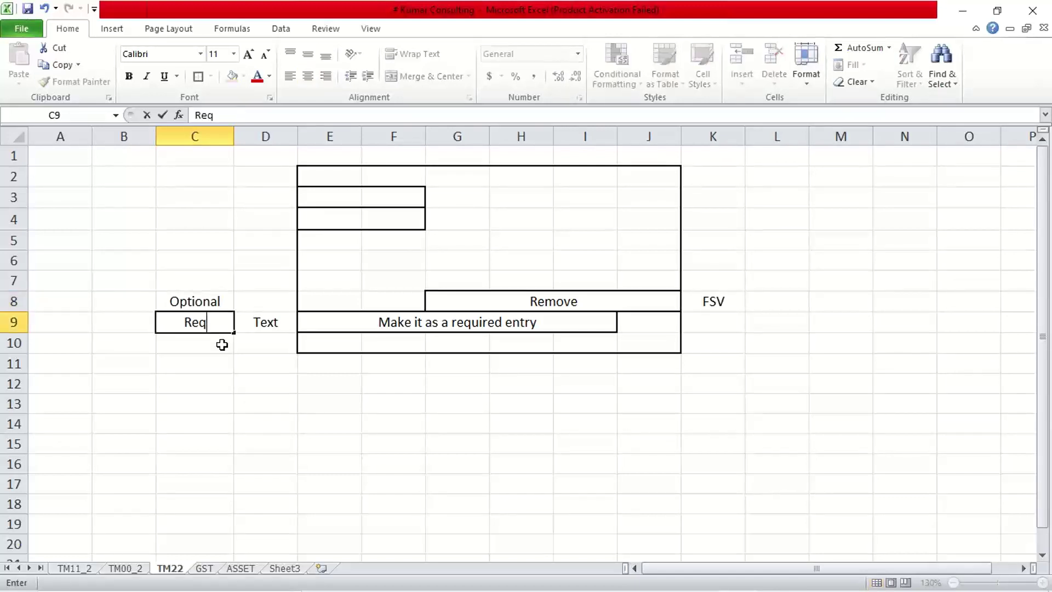
{"action": "type", "text": "uired"}
{"action": "key", "text": "Return"}
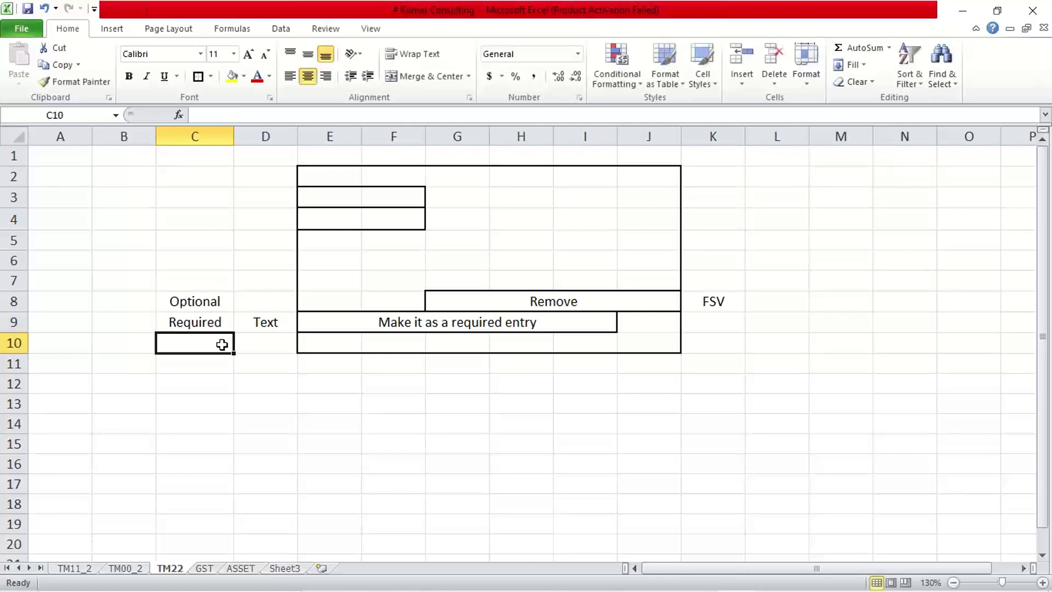
{"action": "type", "text": "Su"}
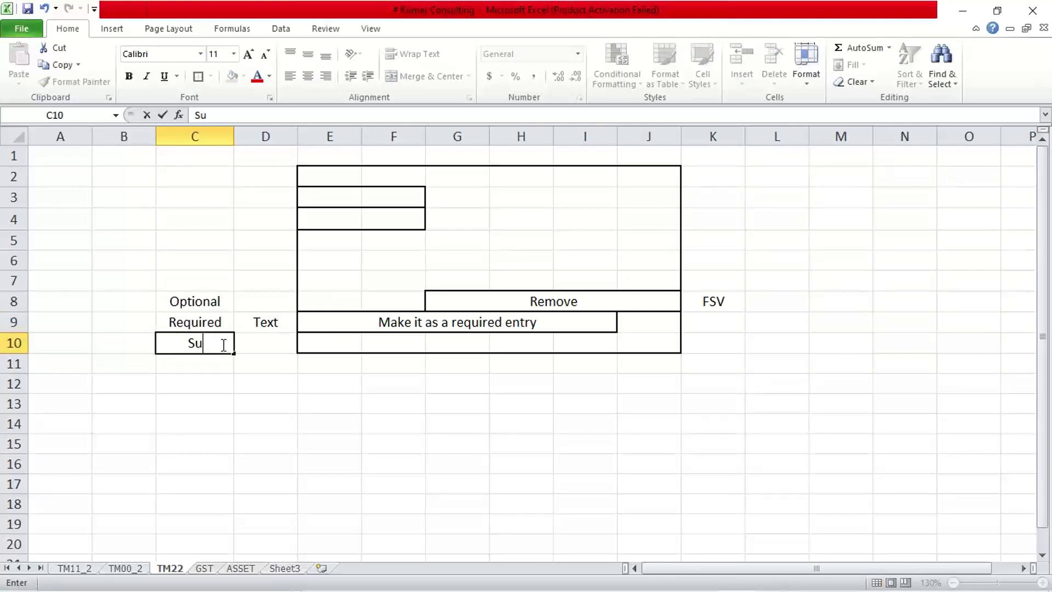
{"action": "type", "text": "pressed"}
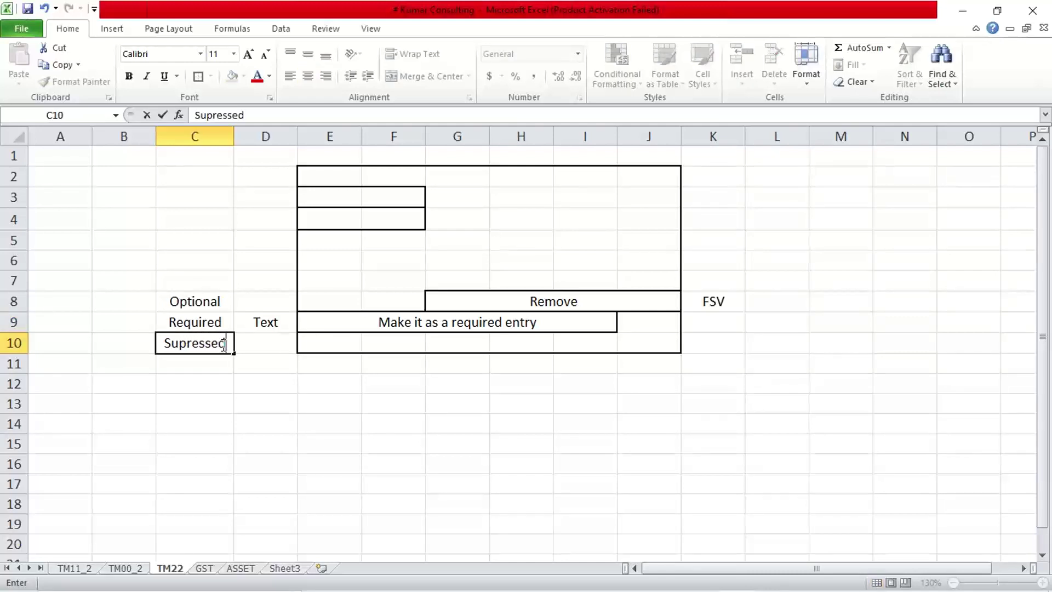
{"action": "key", "text": "Return"}
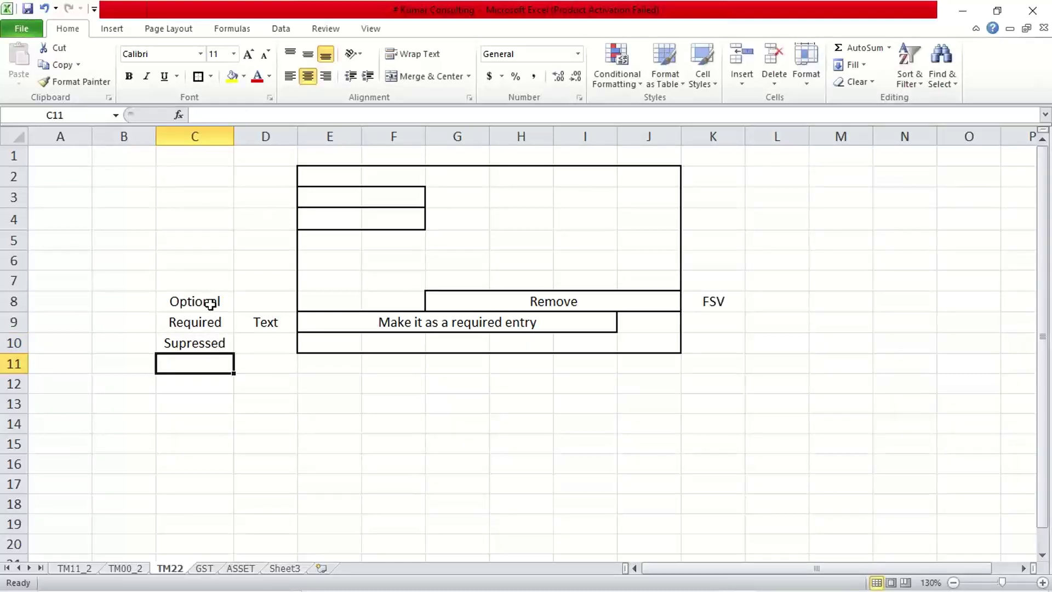
{"action": "left_click_drag", "start_coordinate": [208, 303], "coordinate": [211, 341]}
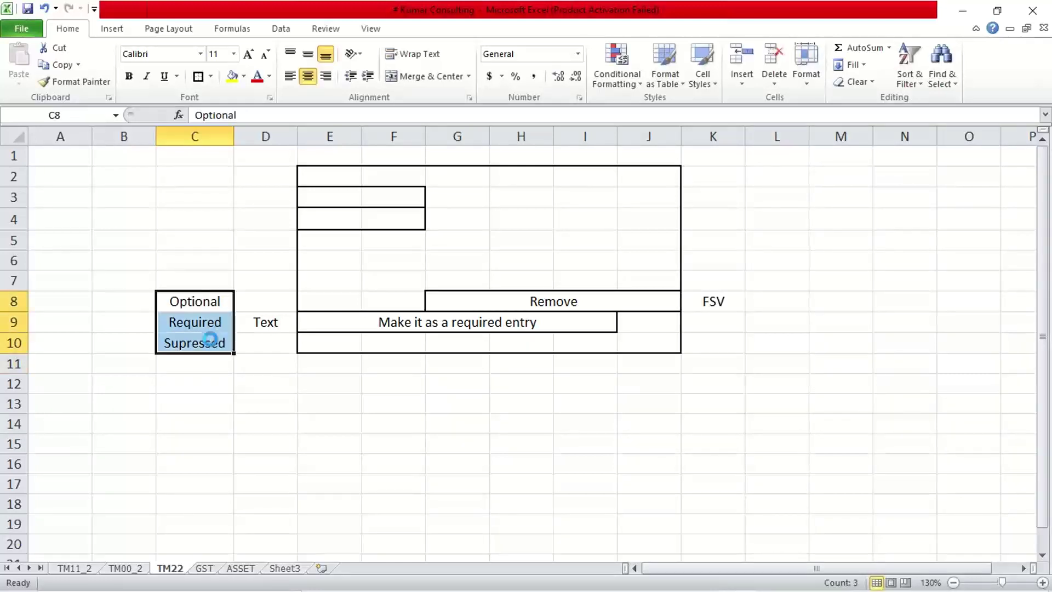
{"action": "key", "text": "ctrl+b"}
{"action": "left_click", "coordinate": [219, 410]}
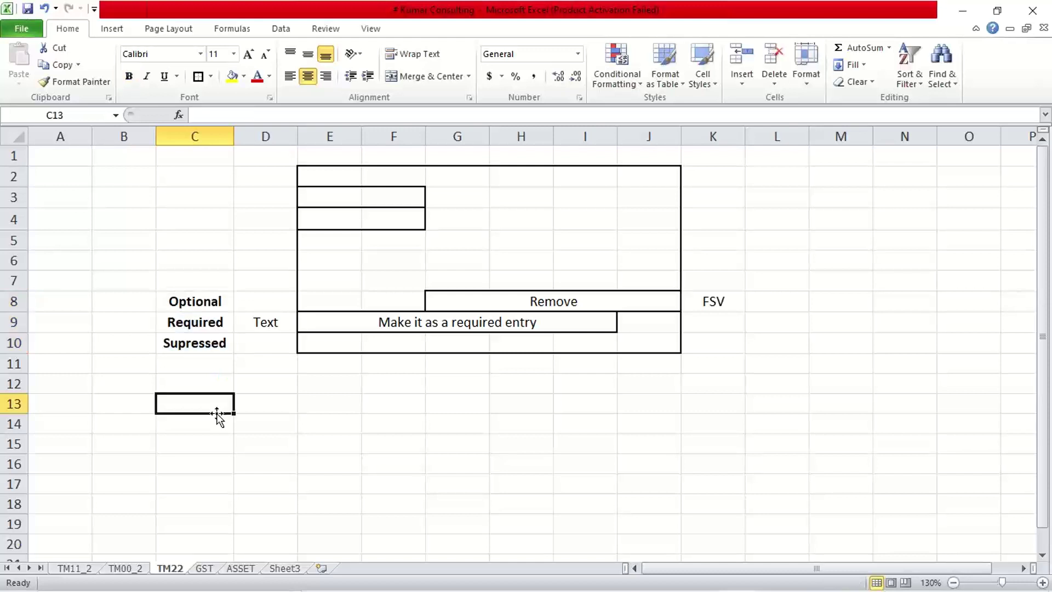
{"action": "left_click", "coordinate": [195, 306]}
- Merge B8:B10 into one cell reading 'FSV'
{"action": "left_click_drag", "start_coordinate": [138, 302], "coordinate": [136, 340]}
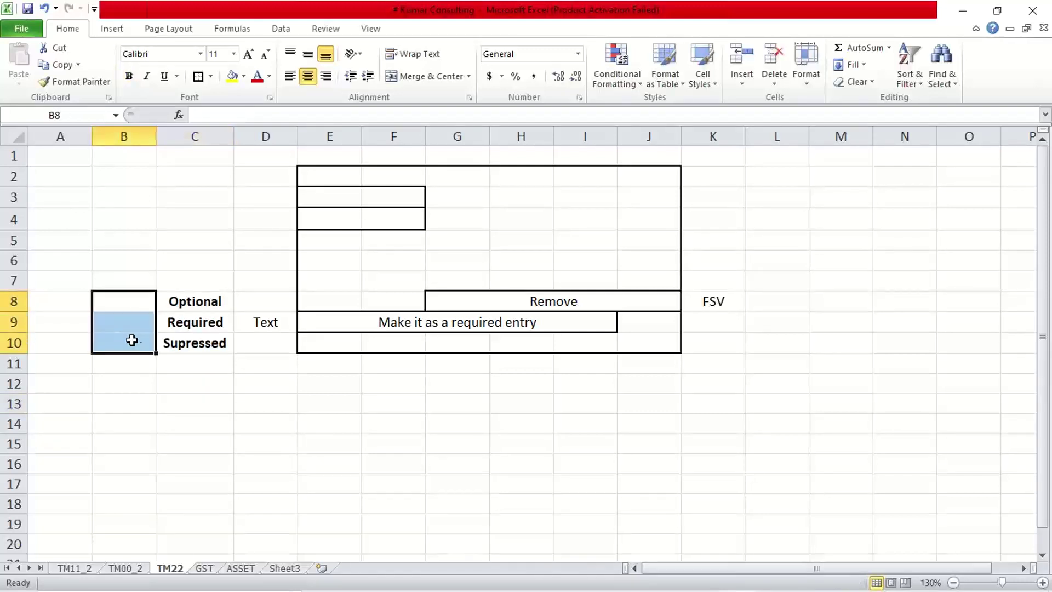
{"action": "left_click", "coordinate": [419, 80]}
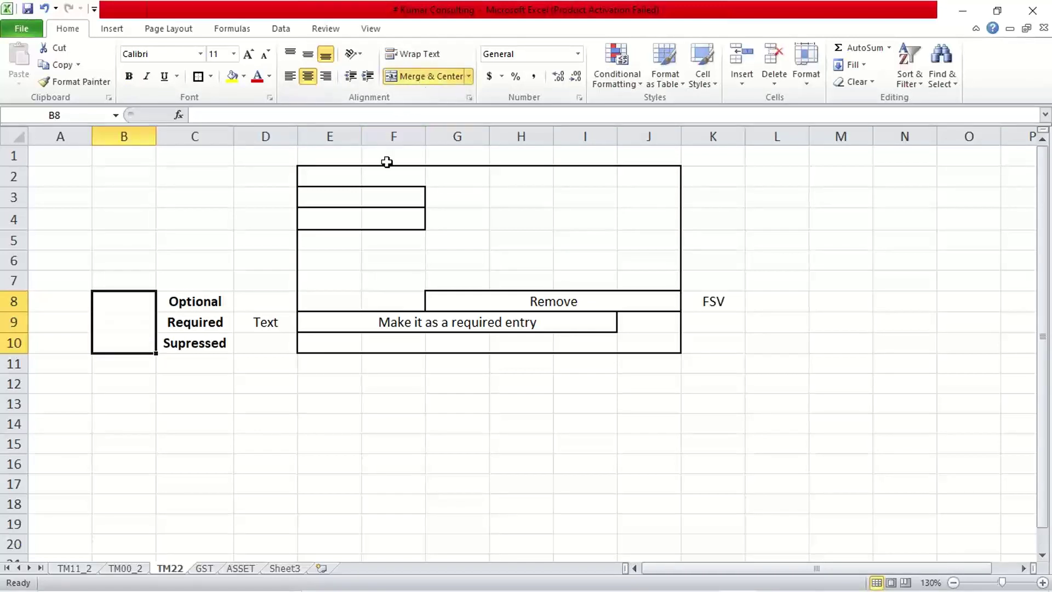
{"action": "type", "text": "FSV"}
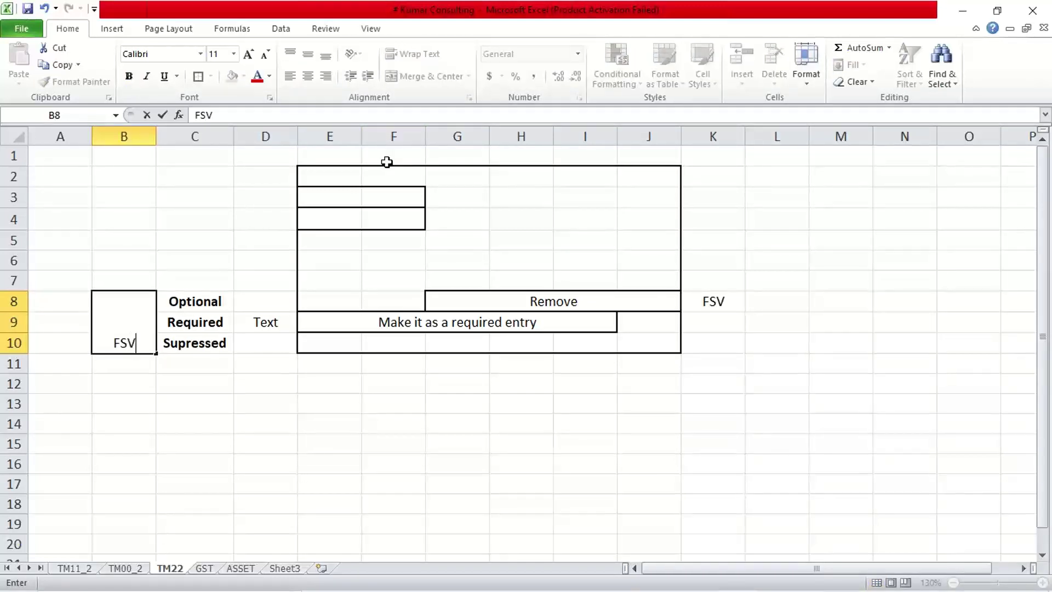
{"action": "key", "text": "Return"}
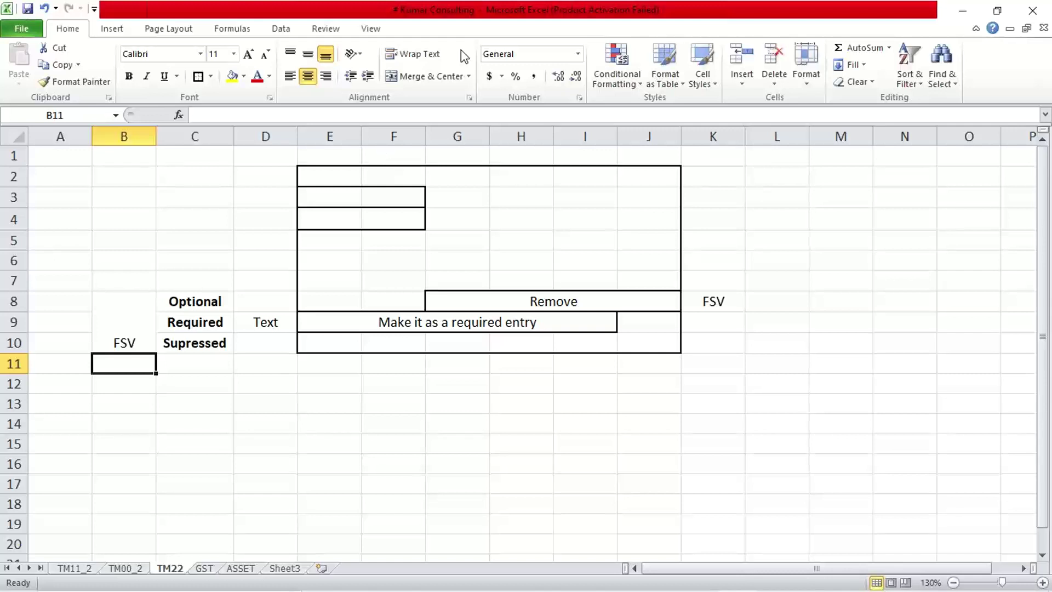
{"action": "key", "text": "alt+Tab"}
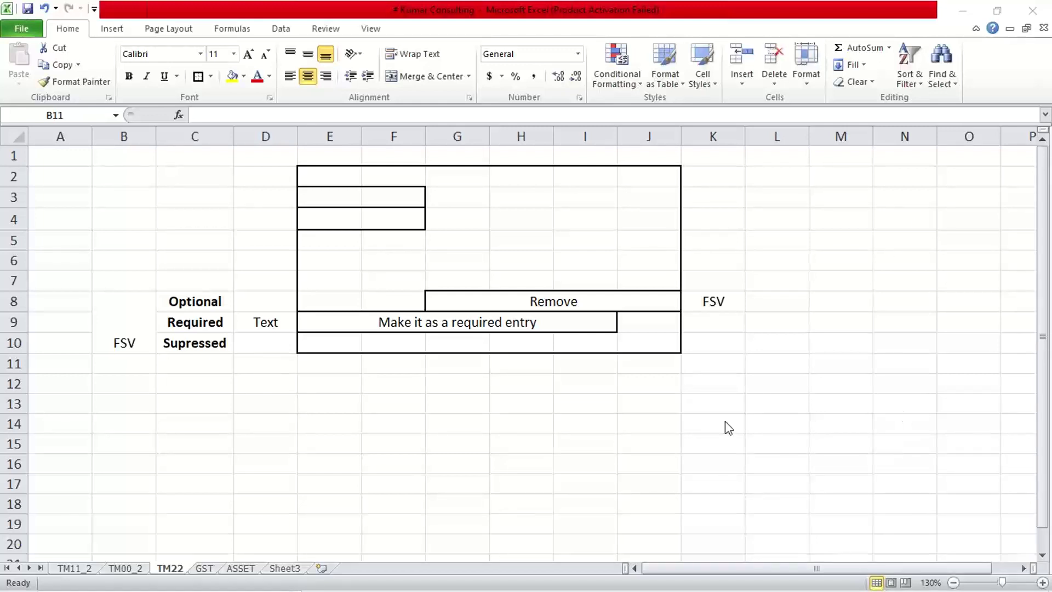
- Make the merged FSV label in B8:B10 bold and middle-aligned
{"action": "left_click", "coordinate": [127, 341]}
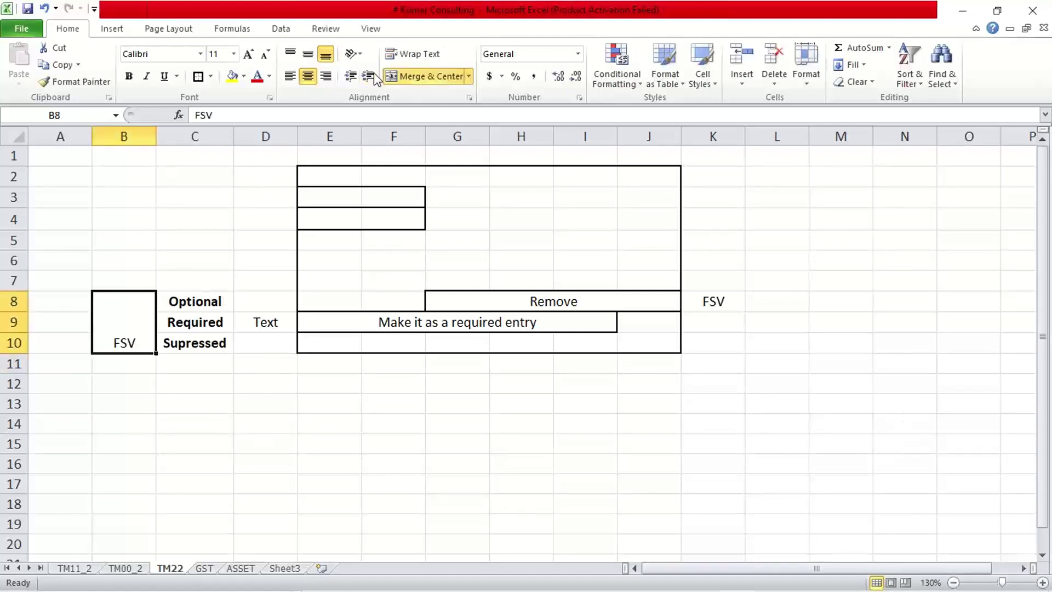
{"action": "left_click", "coordinate": [308, 54]}
{"action": "left_click", "coordinate": [263, 378]}
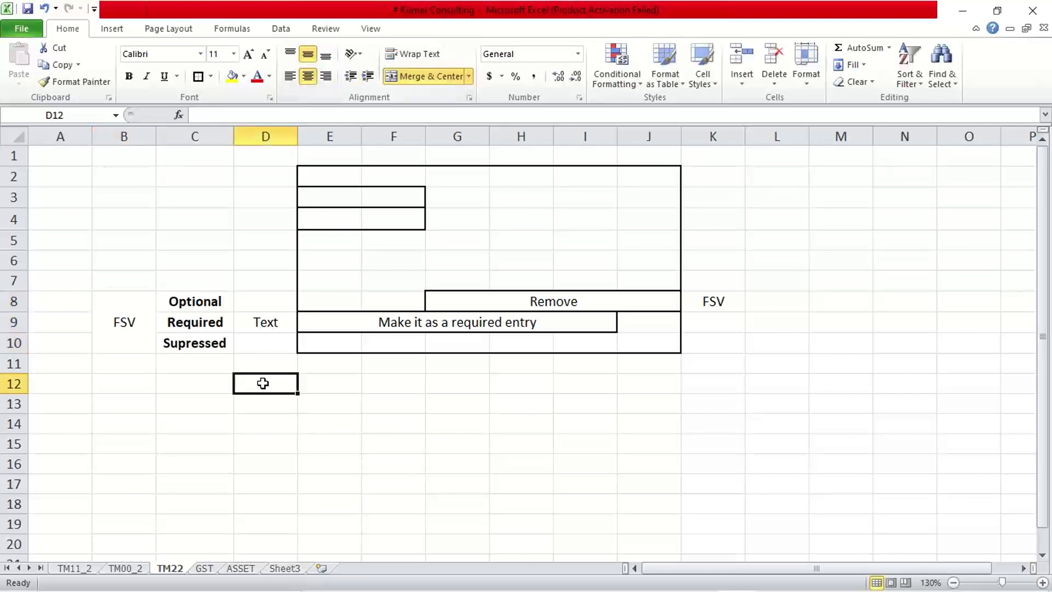
{"action": "left_click", "coordinate": [112, 325]}
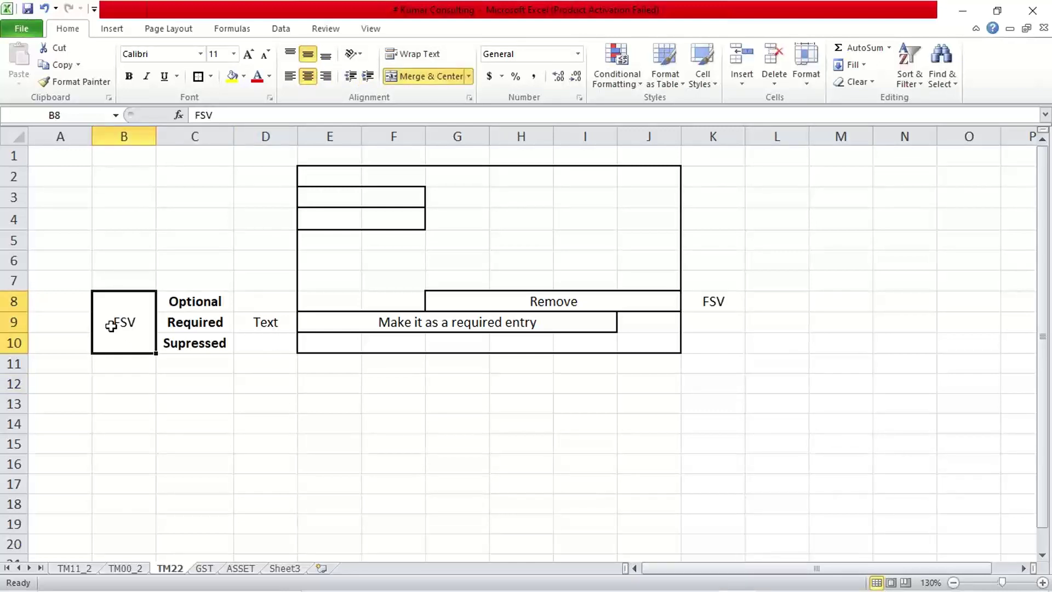
{"action": "key", "text": "ctrl+b"}
{"action": "left_click", "coordinate": [175, 415]}
- Review the Optional, Required, Supressed labels, the required-entry note, and the Remove cell
{"action": "left_click", "coordinate": [203, 302]}
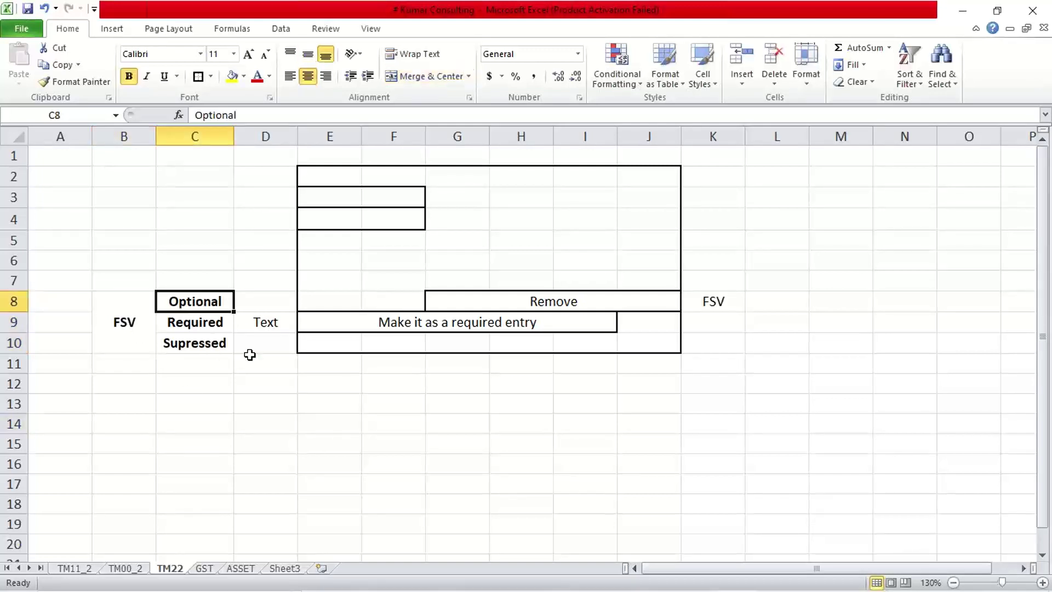
{"action": "left_click", "coordinate": [303, 321]}
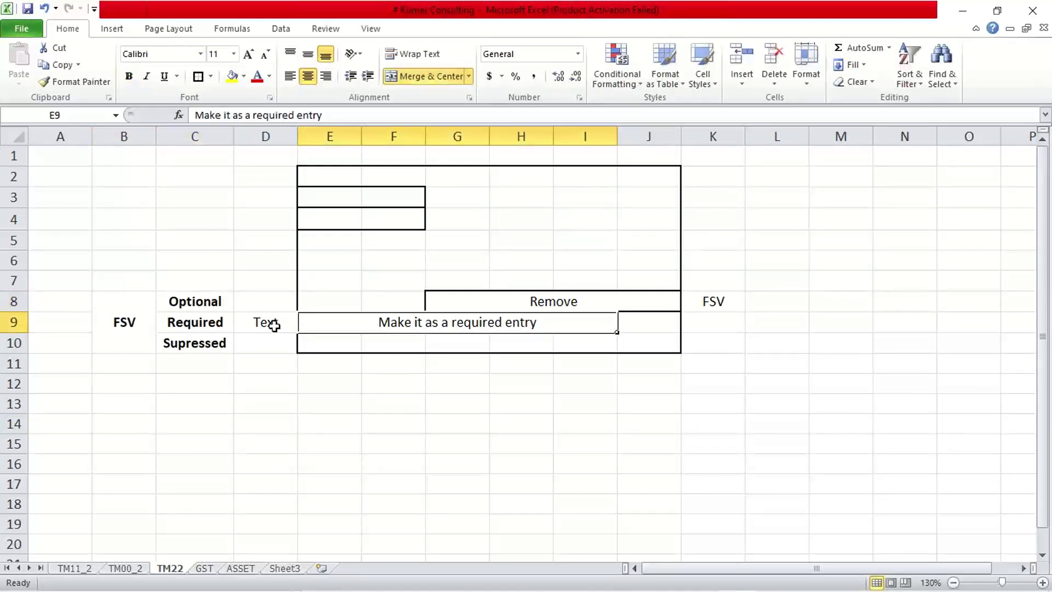
{"action": "left_click", "coordinate": [187, 323]}
{"action": "left_click", "coordinate": [210, 345]}
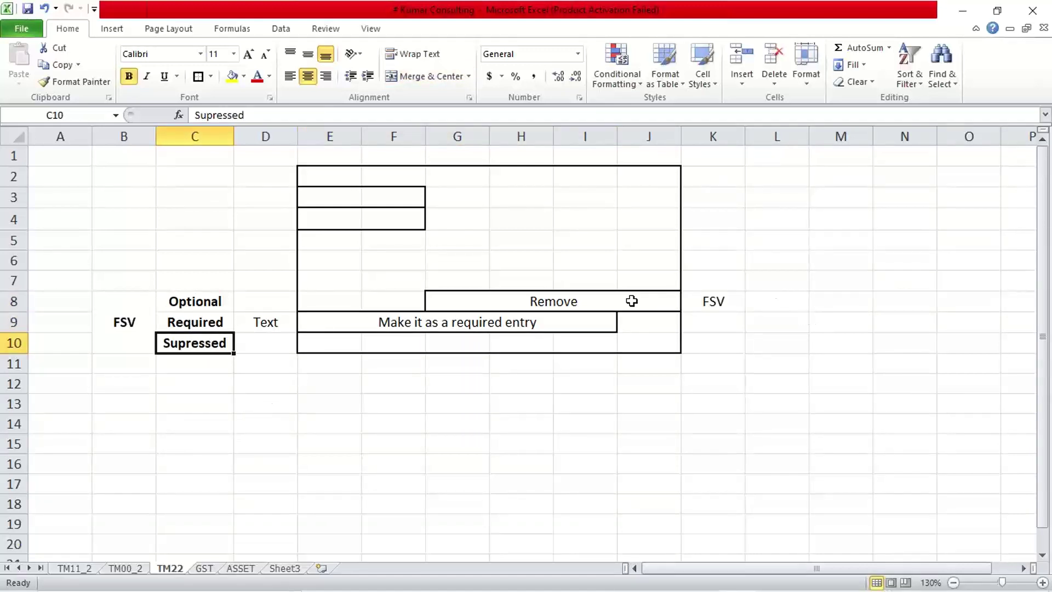
{"action": "left_click", "coordinate": [357, 239]}
{"action": "left_click", "coordinate": [378, 198]}
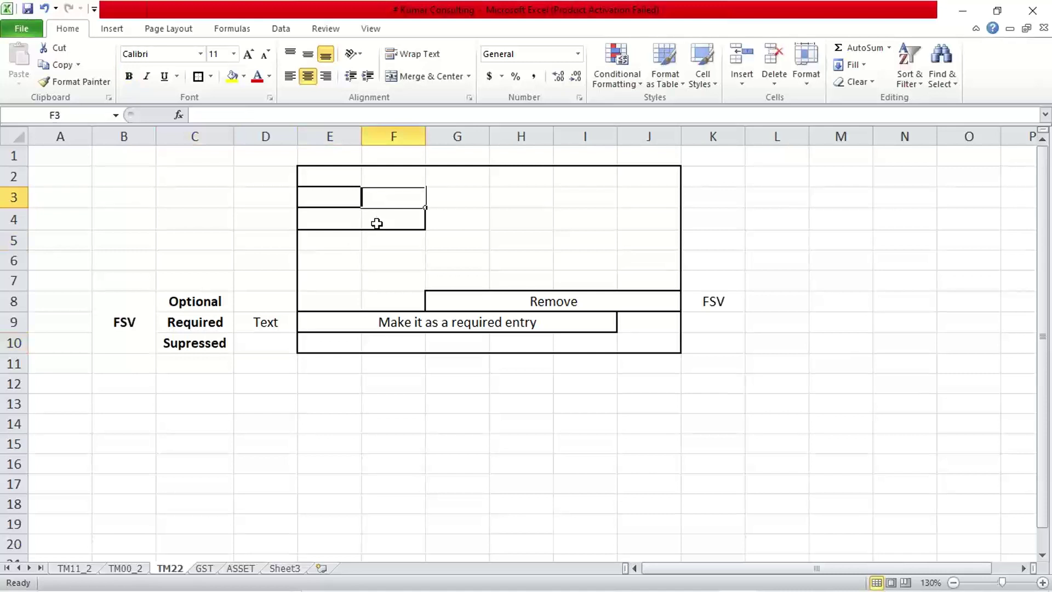
{"action": "left_click", "coordinate": [364, 260]}
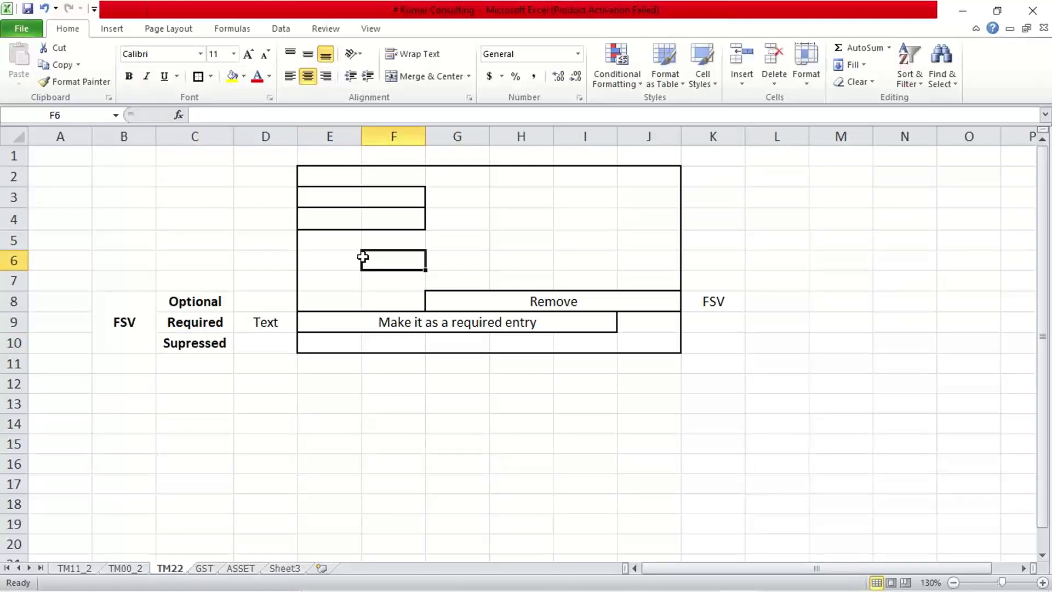
{"action": "left_click", "coordinate": [537, 299]}
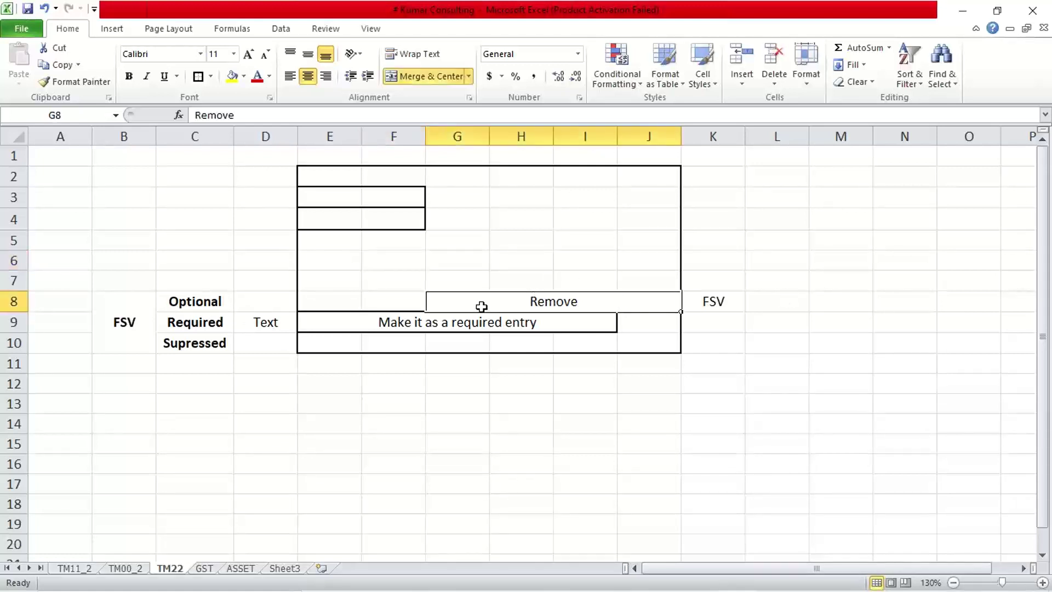
{"action": "left_click", "coordinate": [176, 345]}
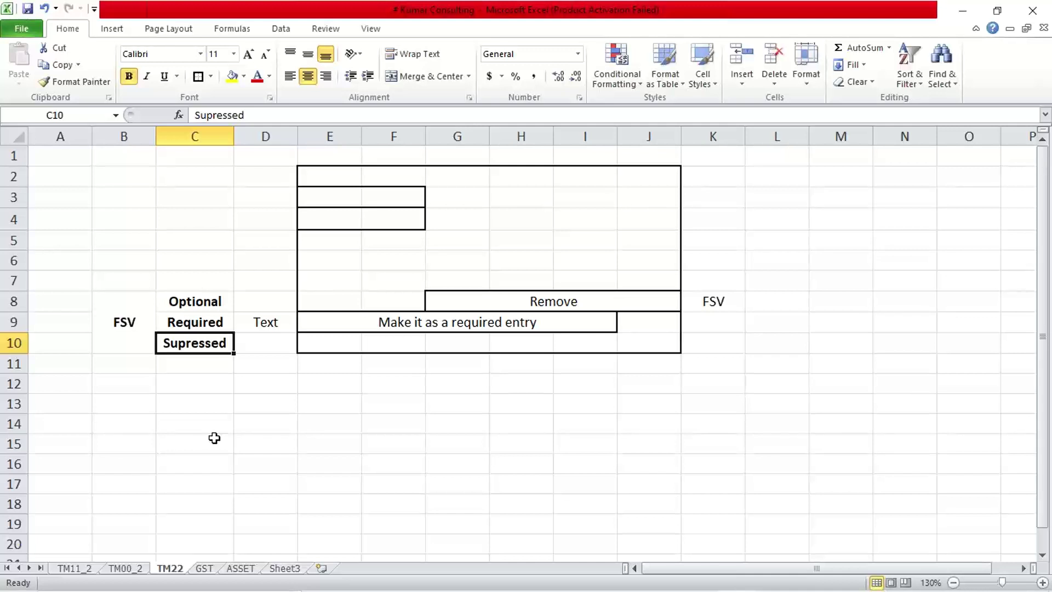
{"action": "left_click", "coordinate": [361, 327]}
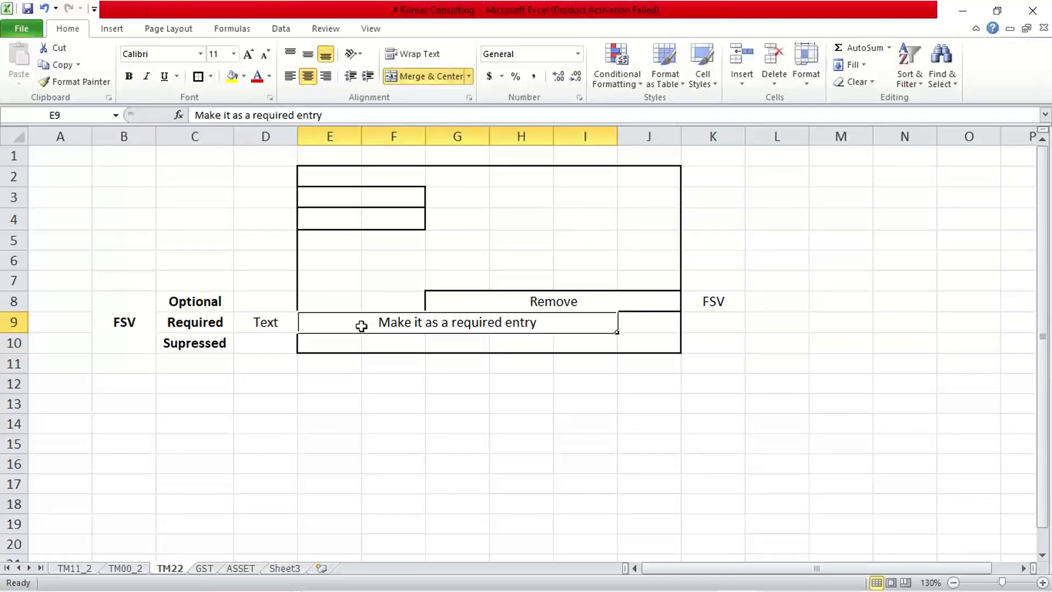
{"action": "left_click", "coordinate": [180, 321]}
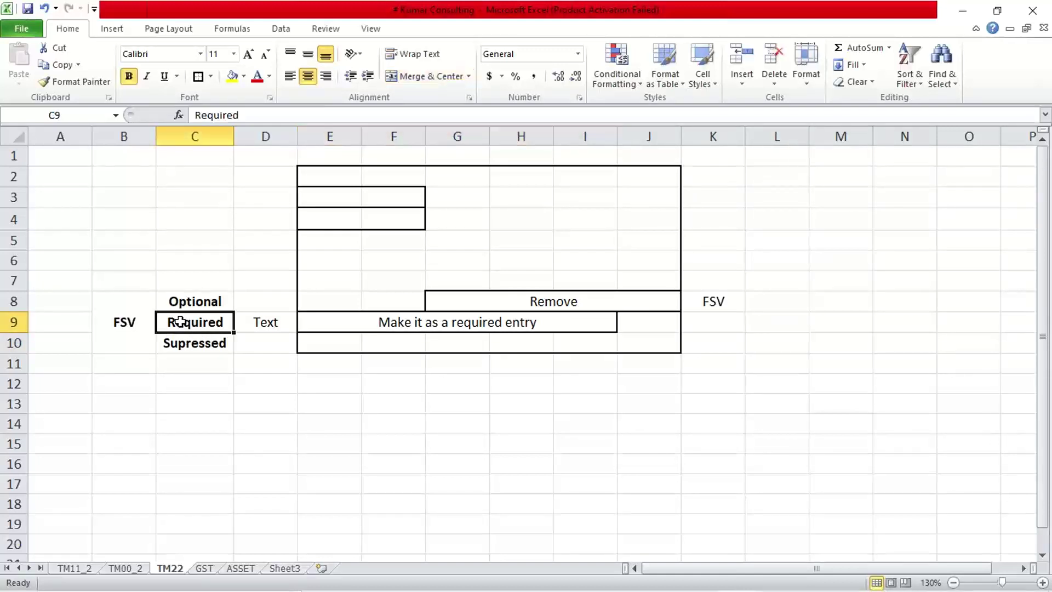
{"action": "left_click", "coordinate": [212, 424]}
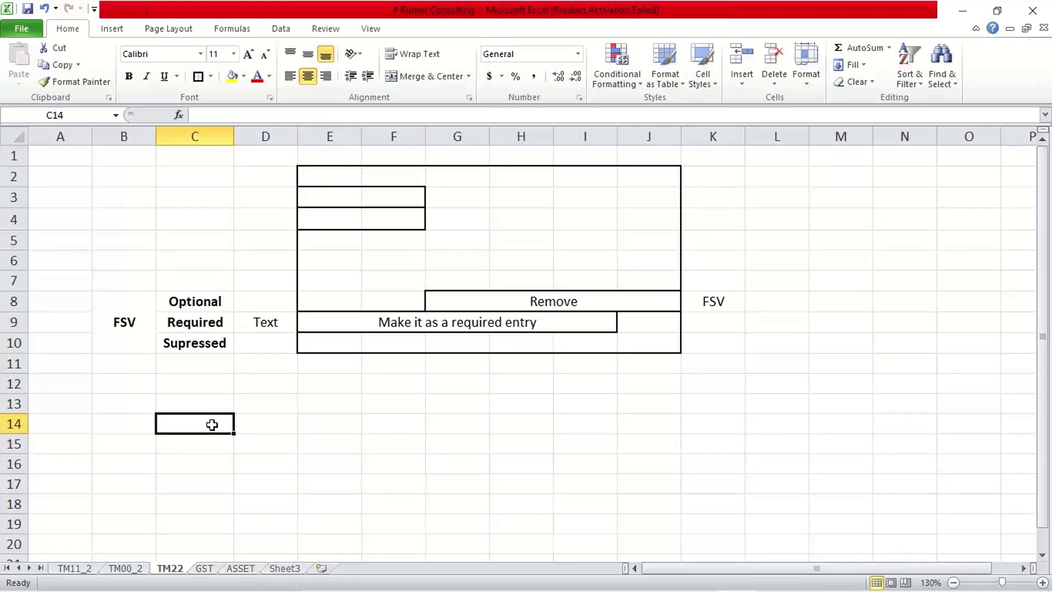
{"action": "left_click", "coordinate": [208, 306]}
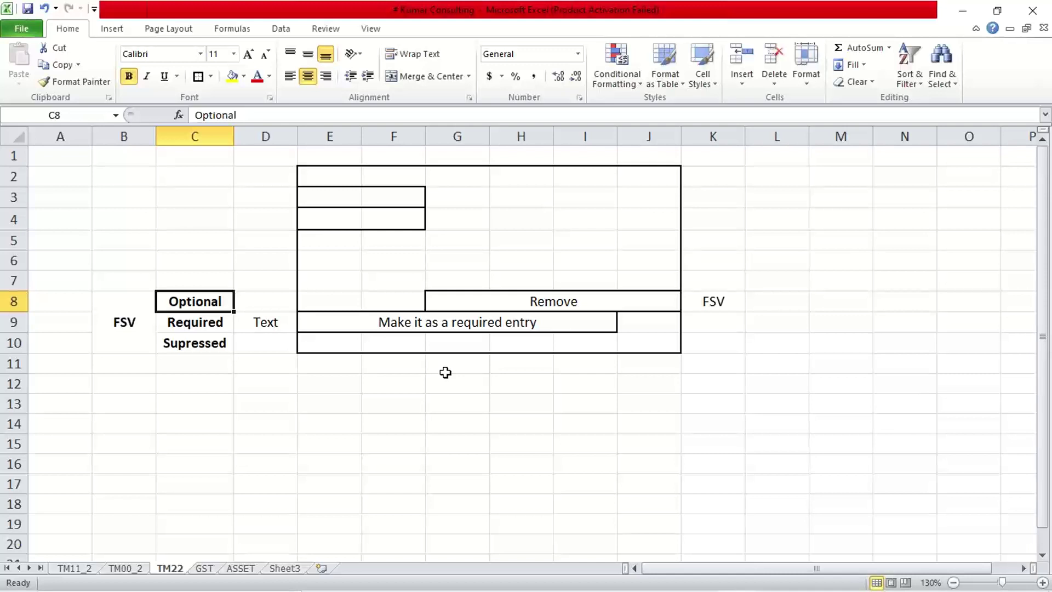
{"action": "left_click", "coordinate": [204, 328]}
{"action": "left_click", "coordinate": [312, 324]}
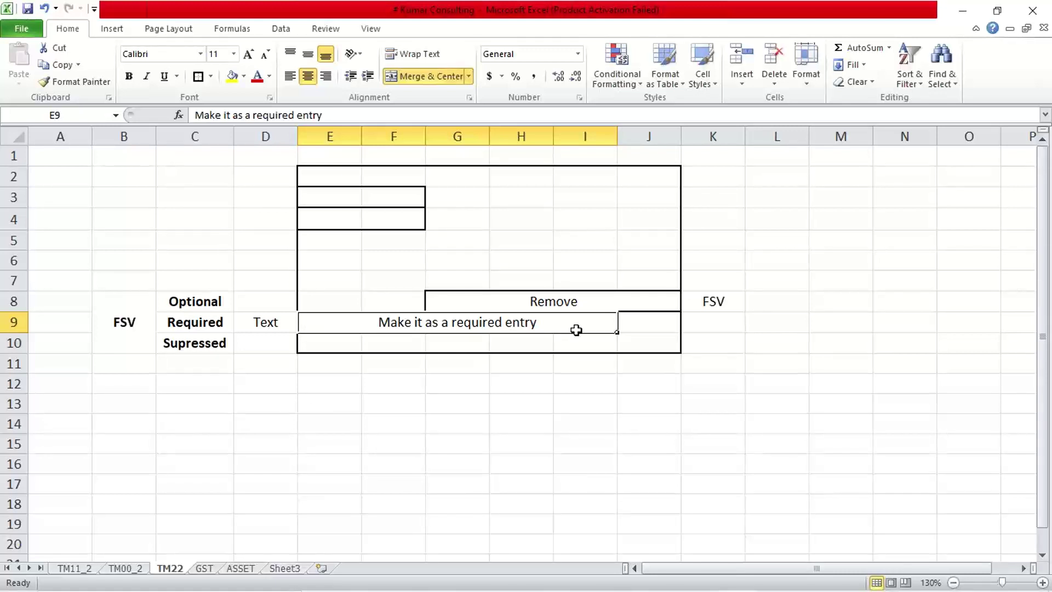
{"action": "left_click", "coordinate": [552, 423]}
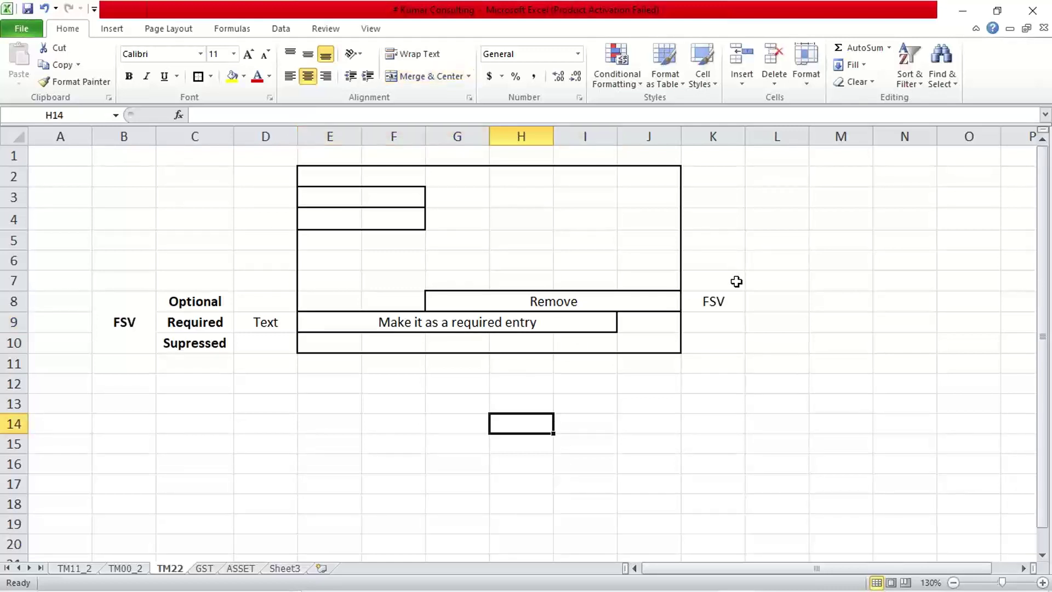
{"action": "left_click", "coordinate": [722, 302]}
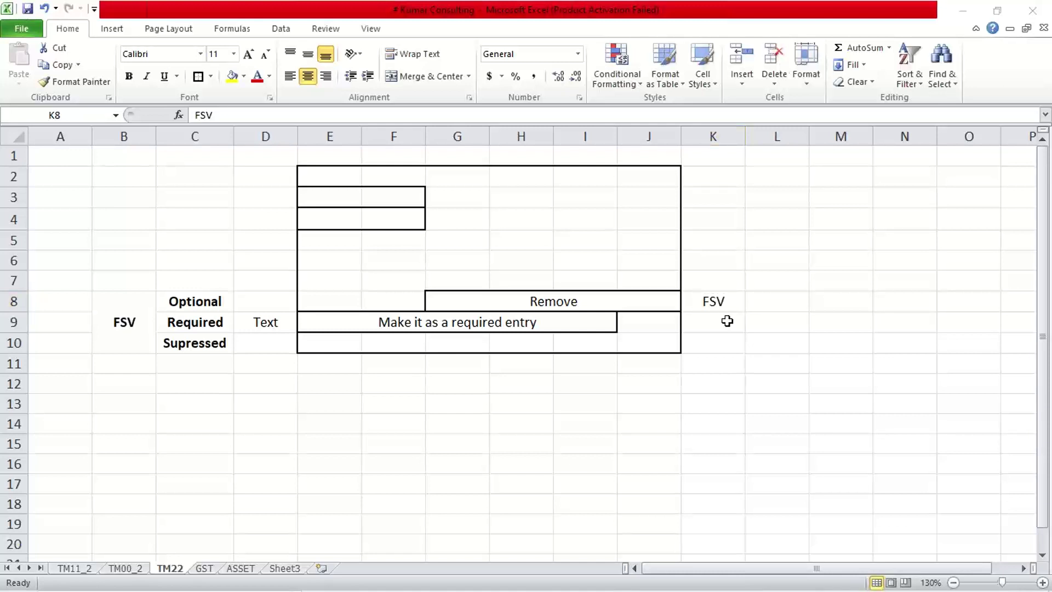
{"action": "left_click", "coordinate": [789, 305]}
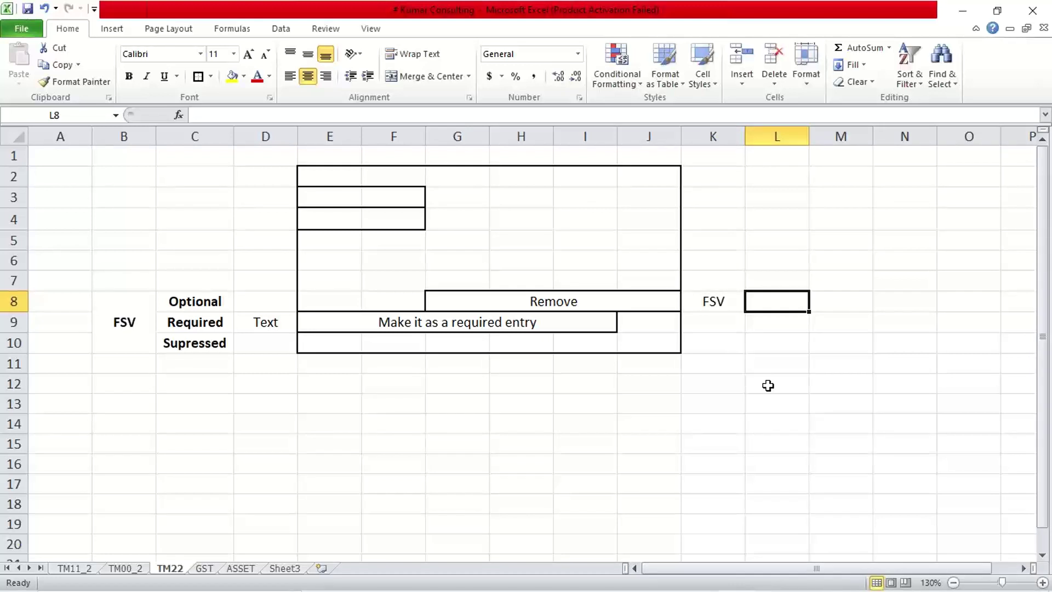
- Enter 'FSG' in L8 and compare it with the FSV label in K8
{"action": "type", "text": "FSG"}
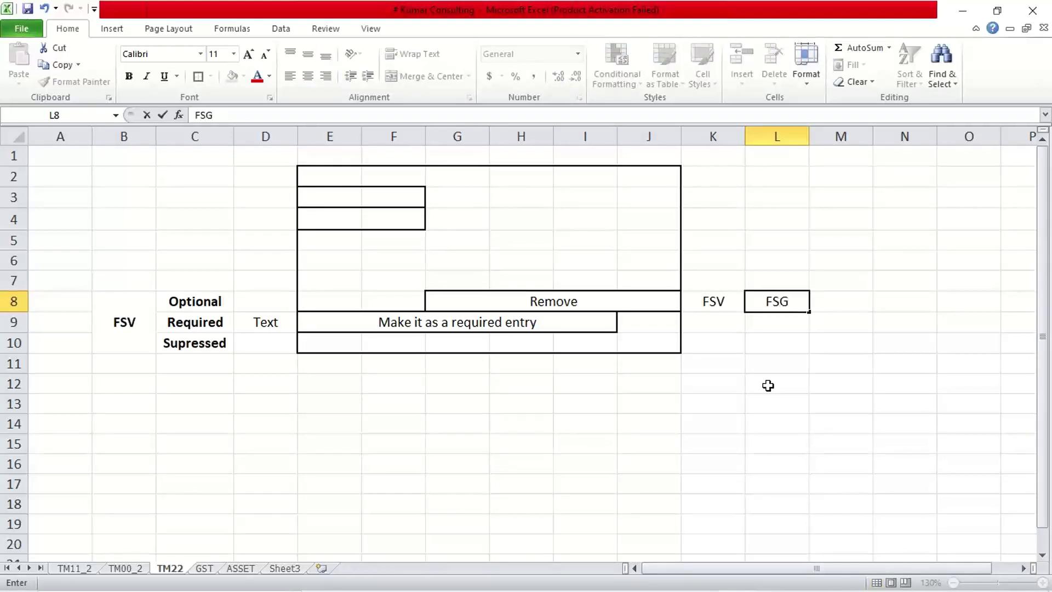
{"action": "key", "text": "Return"}
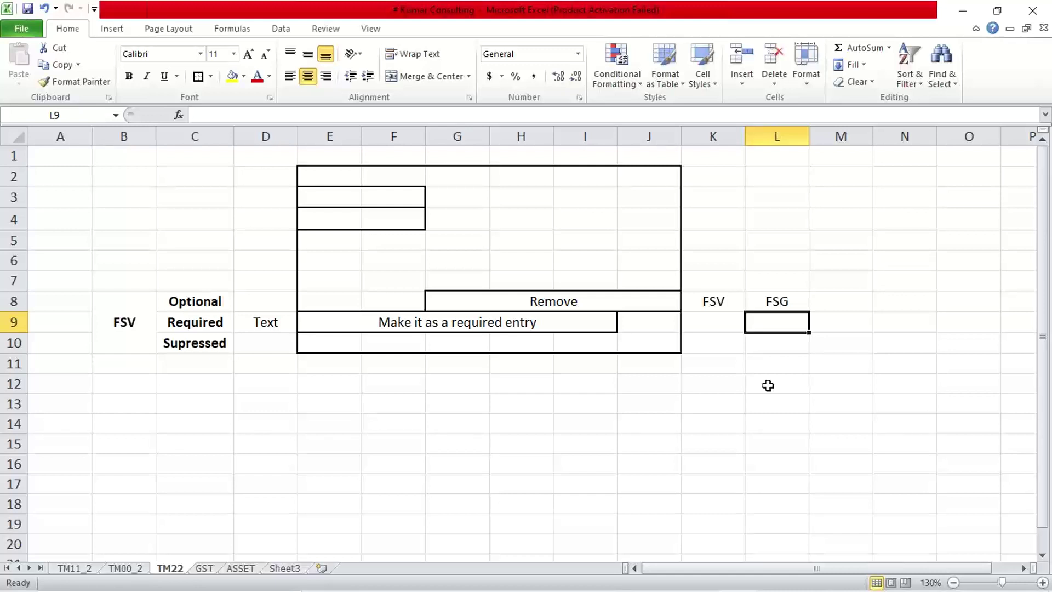
{"action": "left_click", "coordinate": [715, 305]}
{"action": "left_click", "coordinate": [771, 305]}
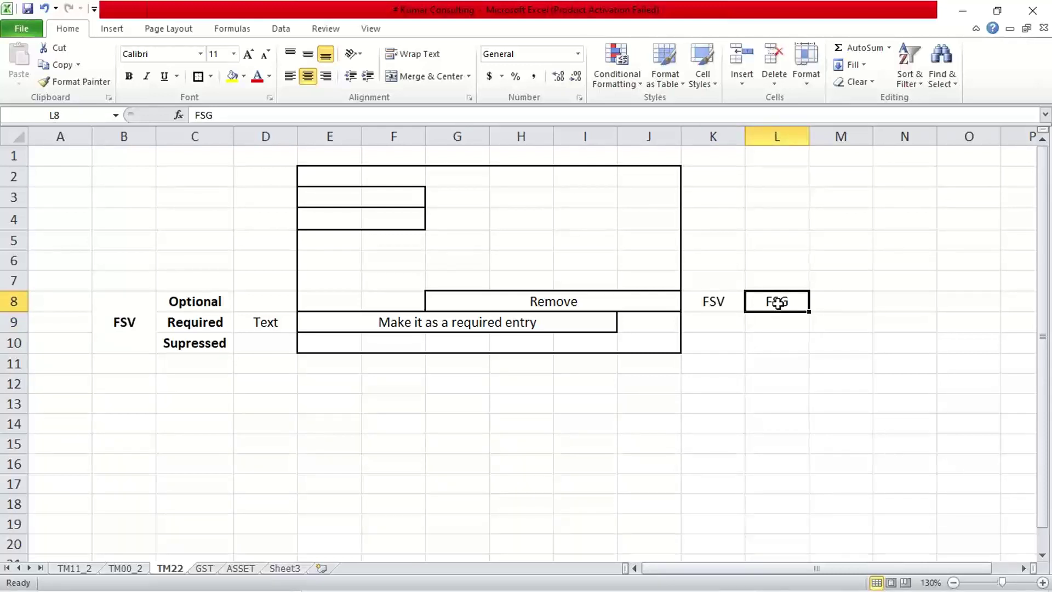
{"action": "left_click", "coordinate": [730, 306]}
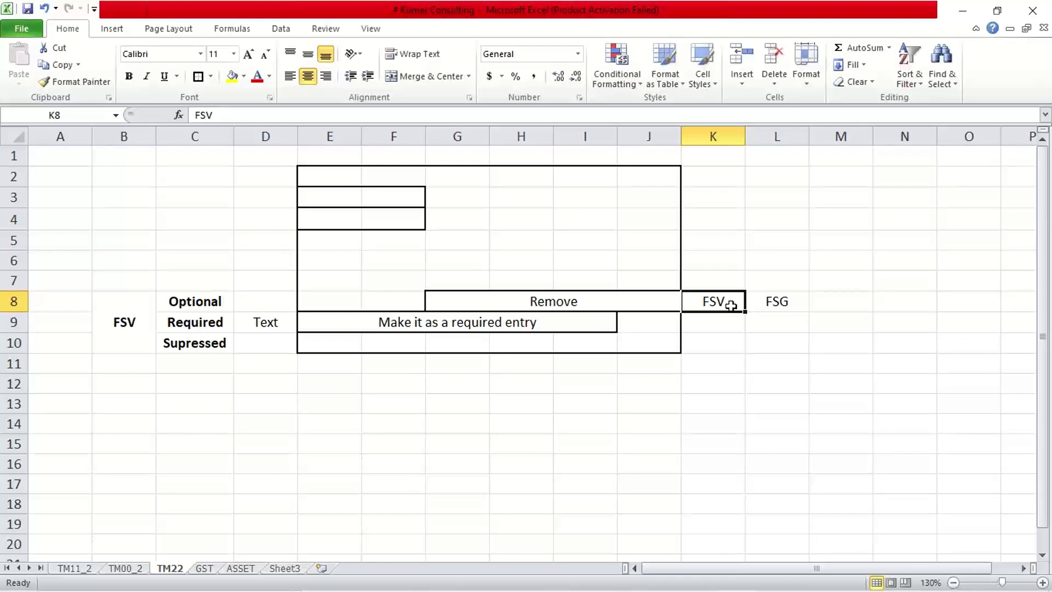
{"action": "left_click", "coordinate": [773, 302]}
{"action": "left_click", "coordinate": [708, 302]}
{"action": "left_click", "coordinate": [776, 302]}
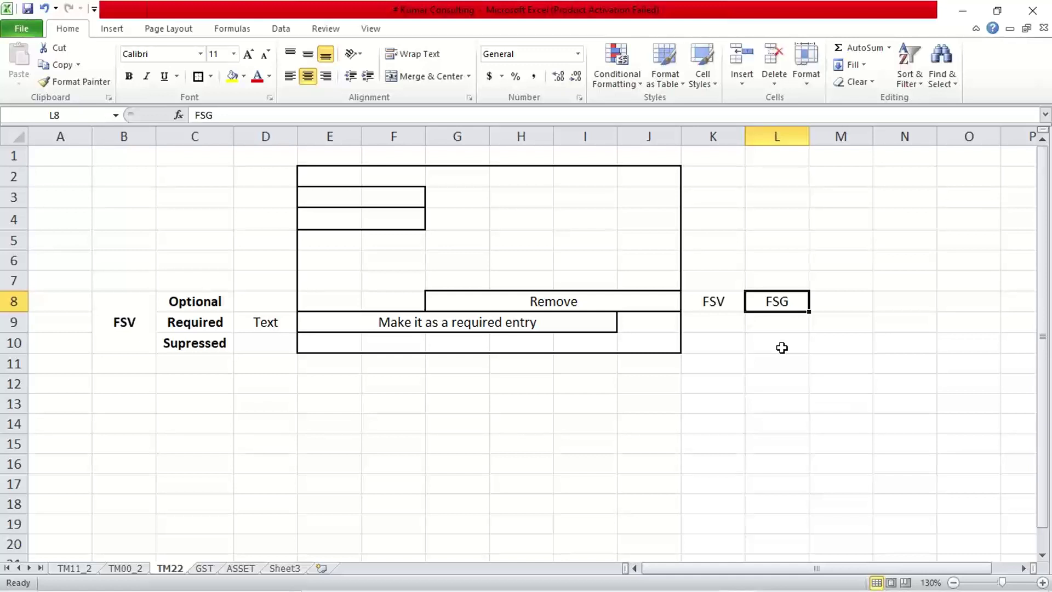
{"action": "left_click", "coordinate": [719, 303]}
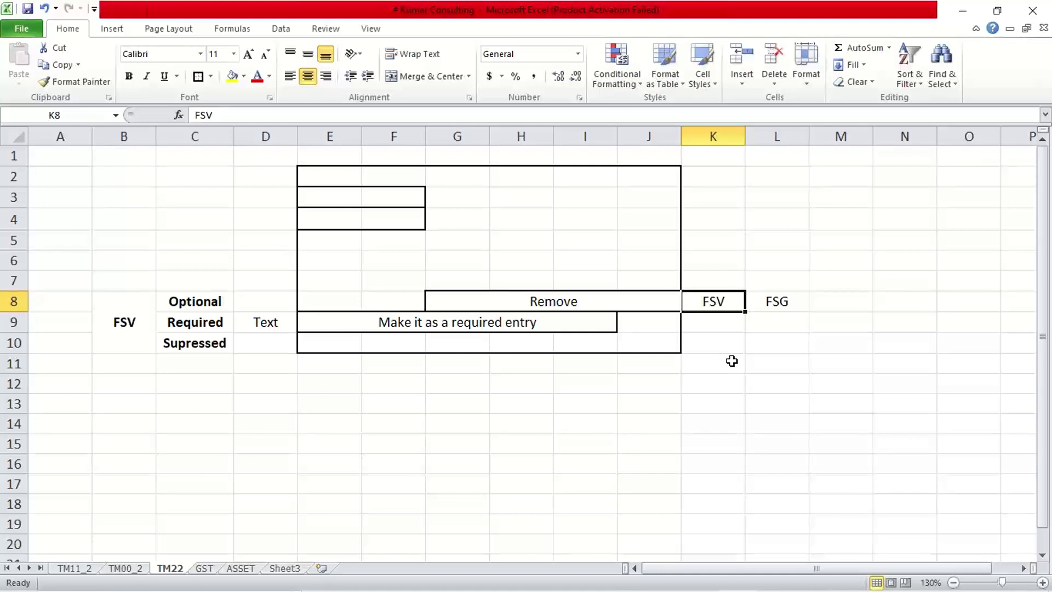
{"action": "left_click", "coordinate": [792, 301]}
{"action": "left_click", "coordinate": [732, 303]}
{"action": "left_click", "coordinate": [754, 357]}
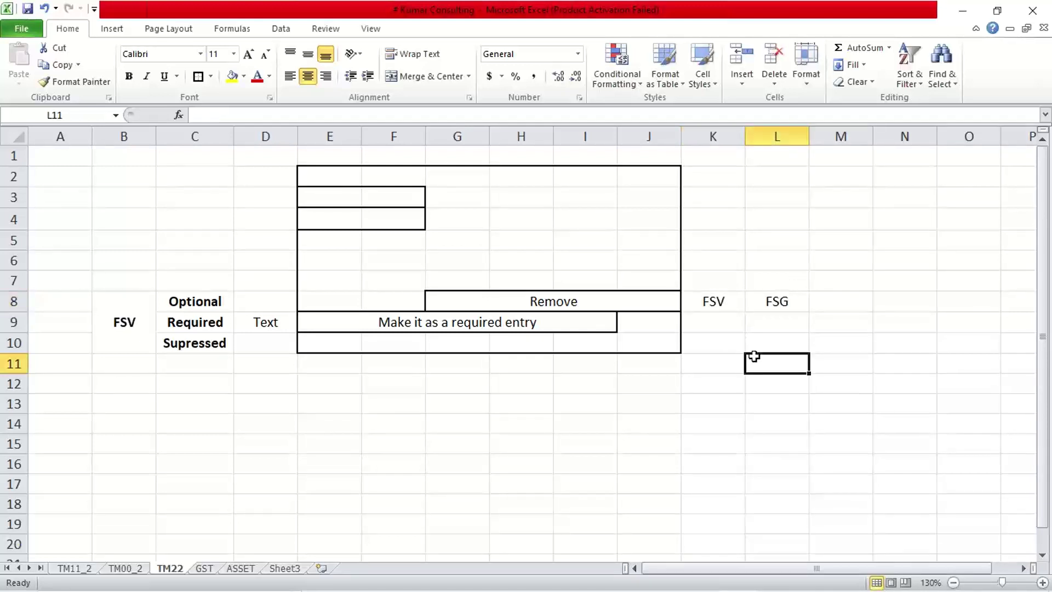
{"action": "left_click", "coordinate": [776, 303]}
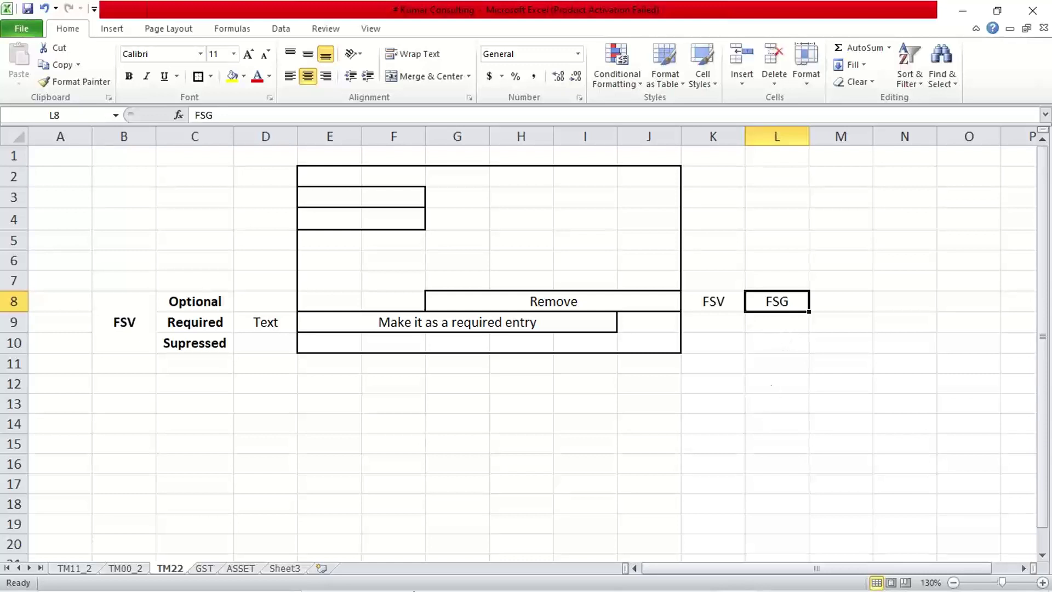
- Log on to the SAP system with the user ID and password, dismissing the failed-attempts notice
{"action": "mouse_move", "coordinate": [530, 590]}
{"action": "left_click", "coordinate": [624, 576]}
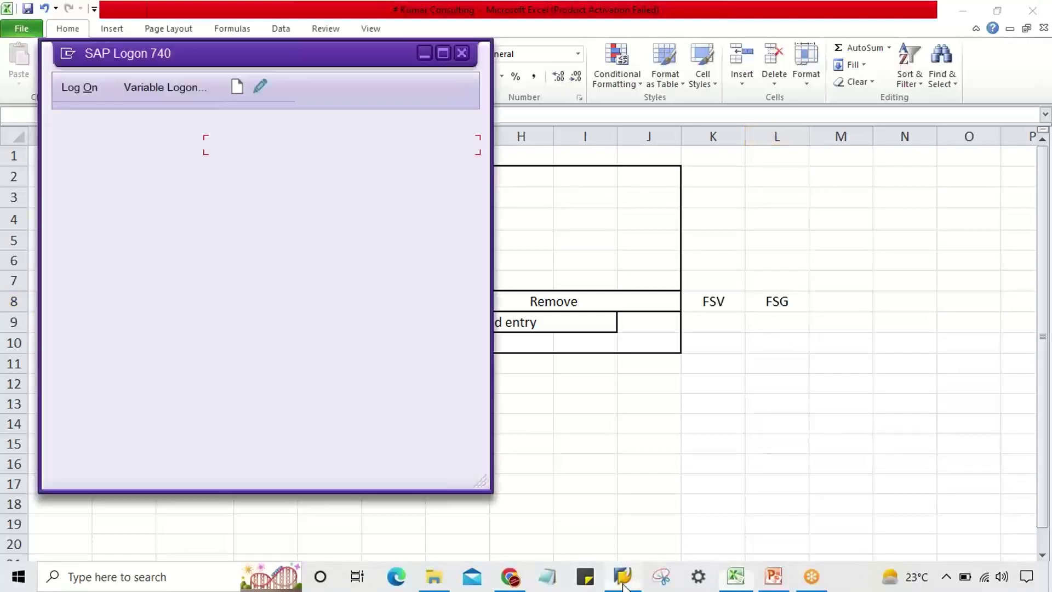
{"action": "double_click", "coordinate": [277, 146]}
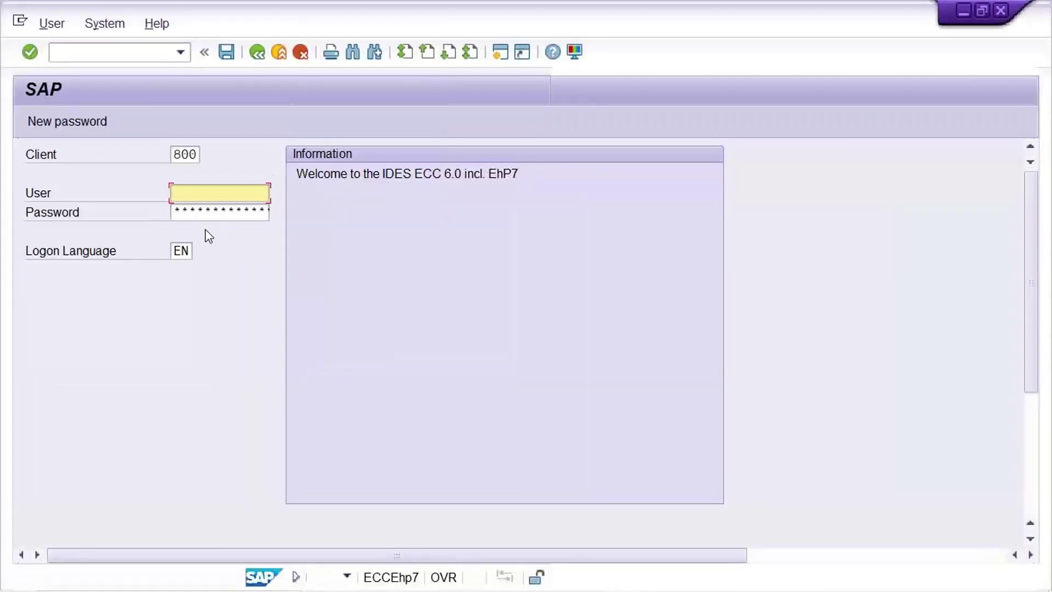
{"action": "type", "text": "KU"}
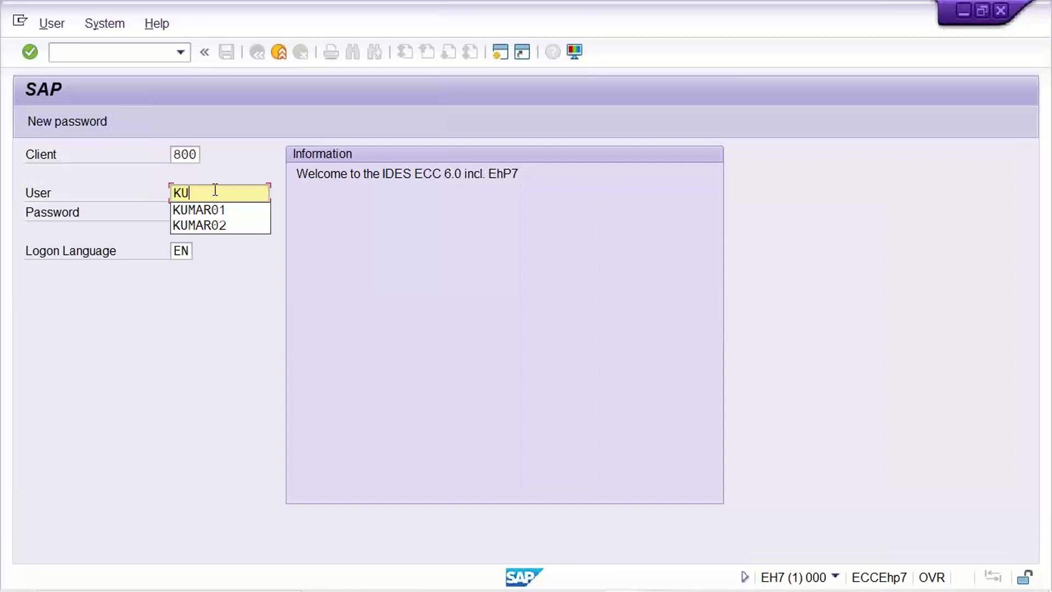
{"action": "key", "text": "Down"}
{"action": "key", "text": "Return"}
{"action": "key", "text": "Tab"}
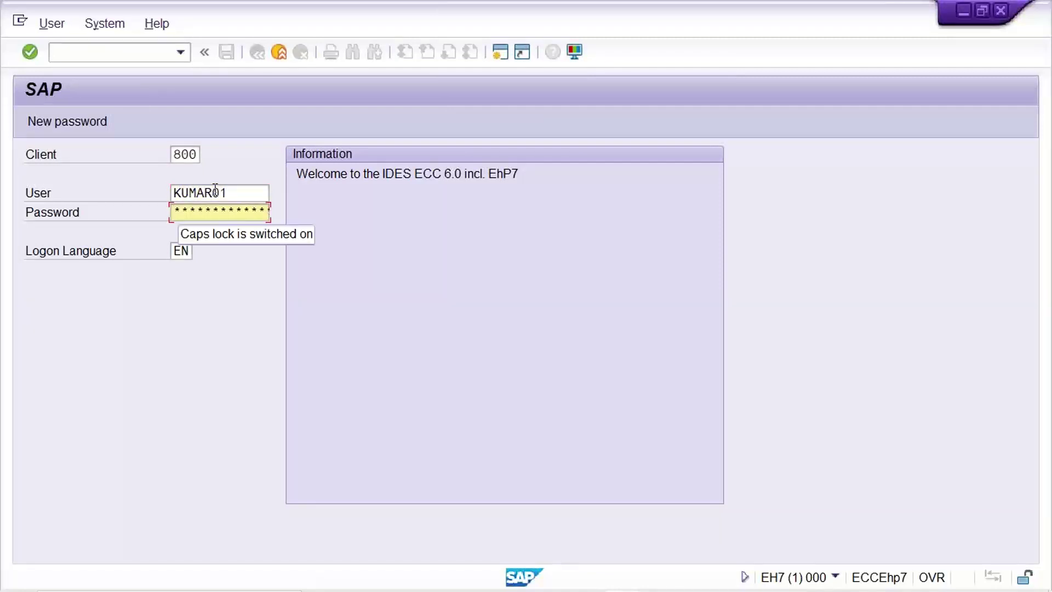
{"action": "type", "text": "*****"}
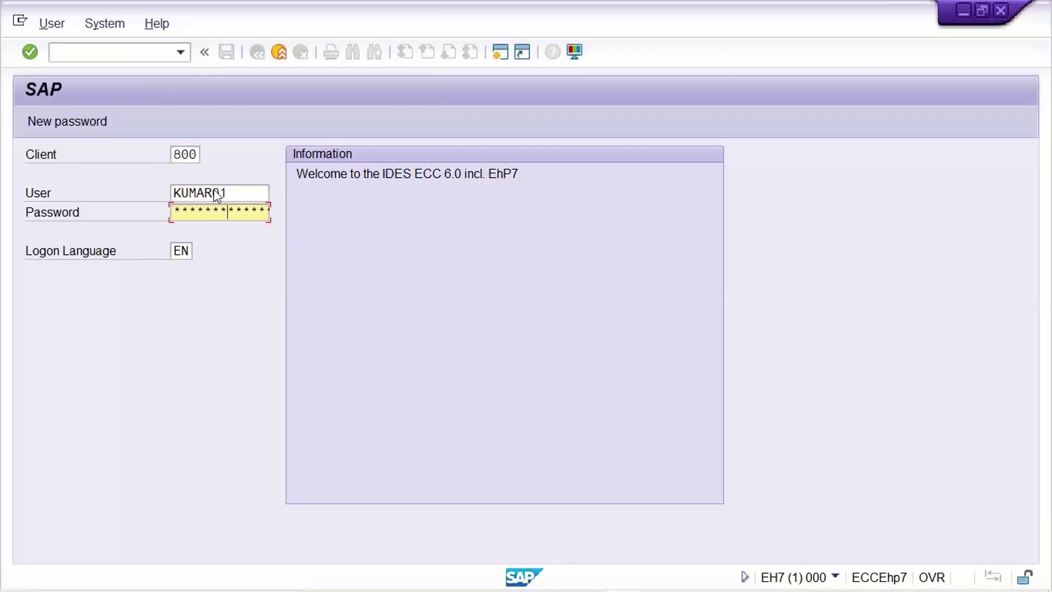
{"action": "key", "text": "Return"}
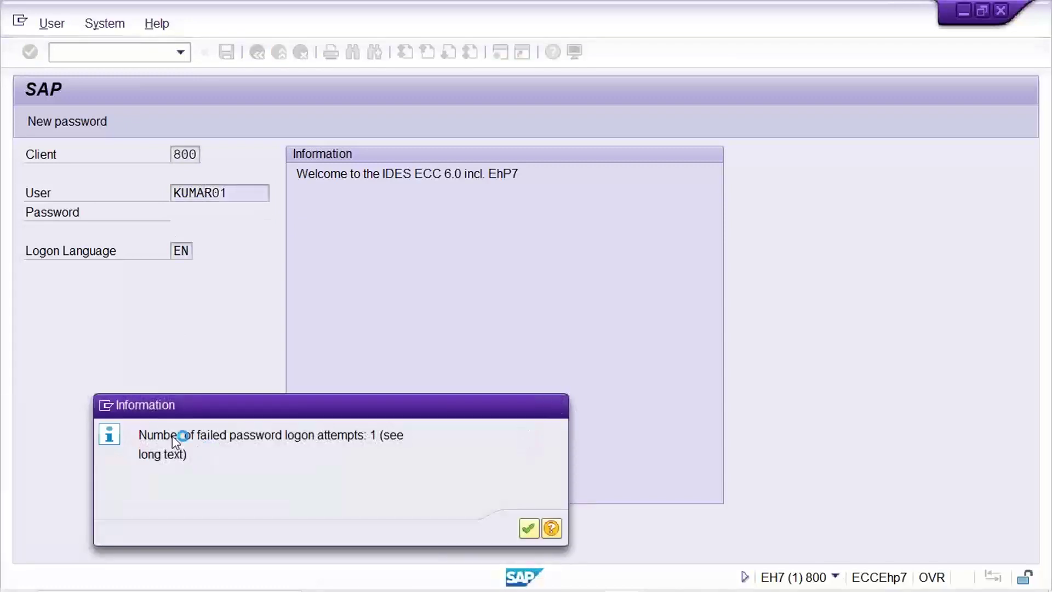
{"action": "key", "text": "Return"}
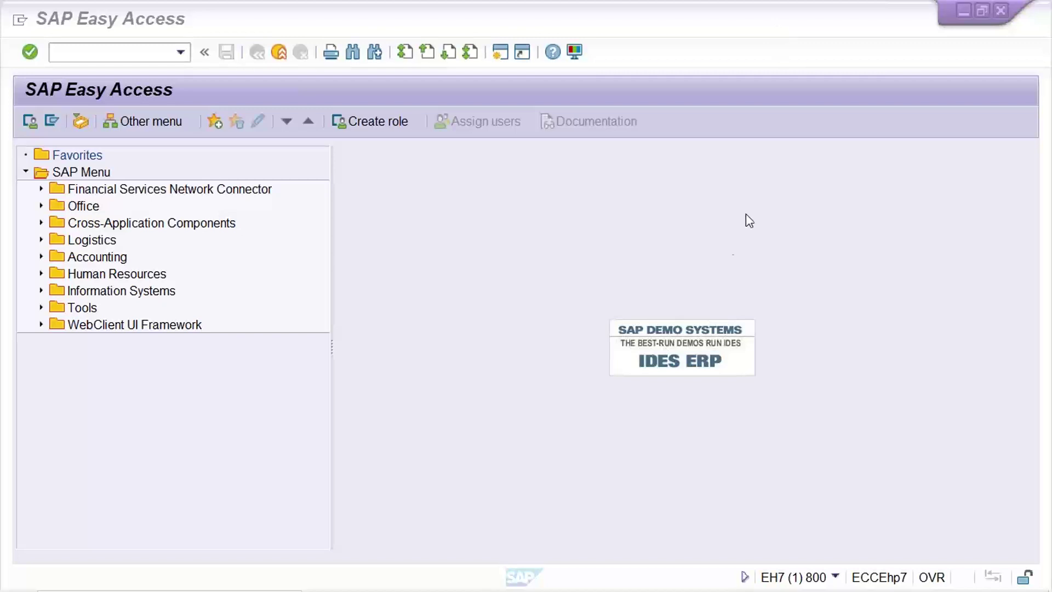
- Run OBC4 and position the field status variants list on TM22
{"action": "left_click", "coordinate": [726, 247]}
{"action": "left_click", "coordinate": [80, 54]}
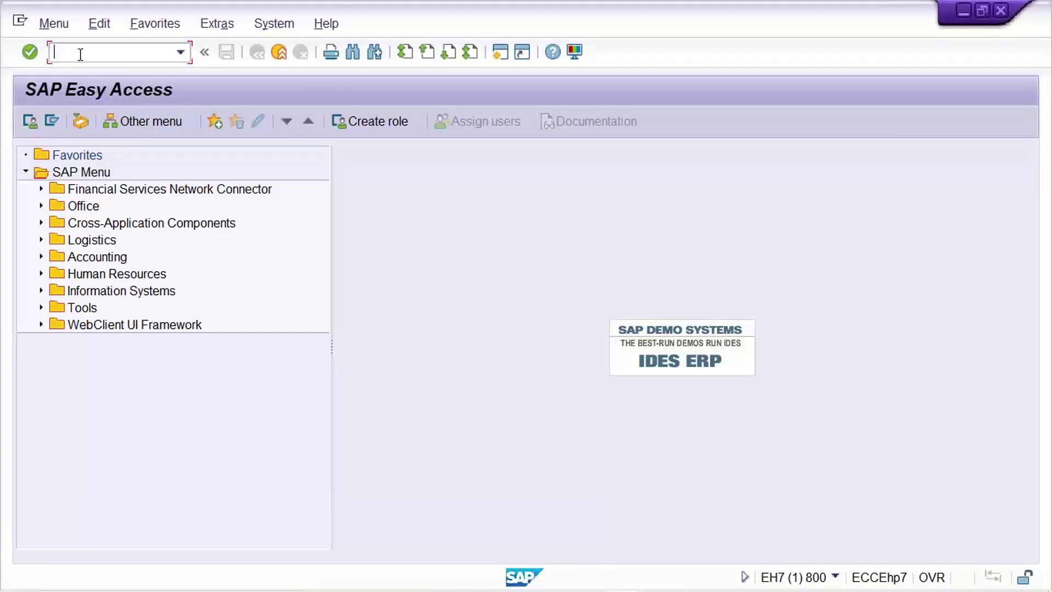
{"action": "type", "text": "OBC4"}
{"action": "key", "text": "Return"}
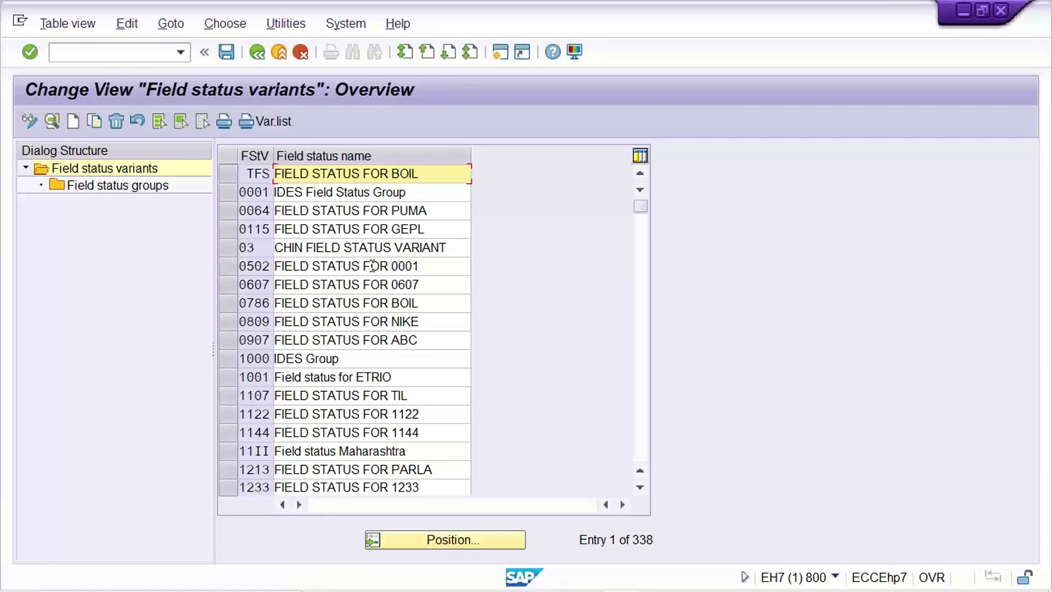
{"action": "left_click", "coordinate": [479, 541]}
{"action": "type", "text": "TM"}
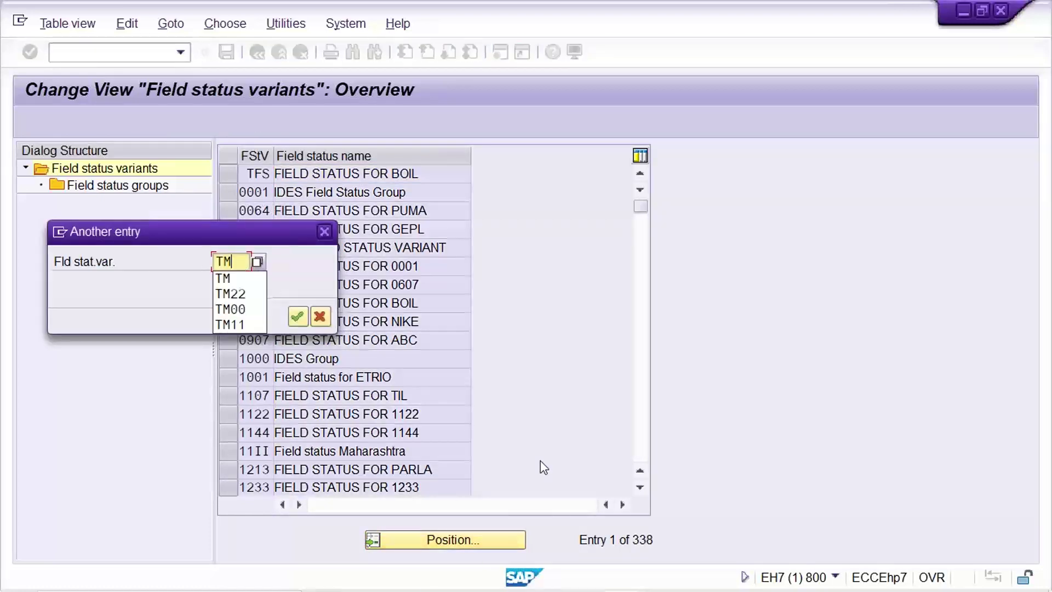
{"action": "type", "text": "22"}
{"action": "key", "text": "Return"}
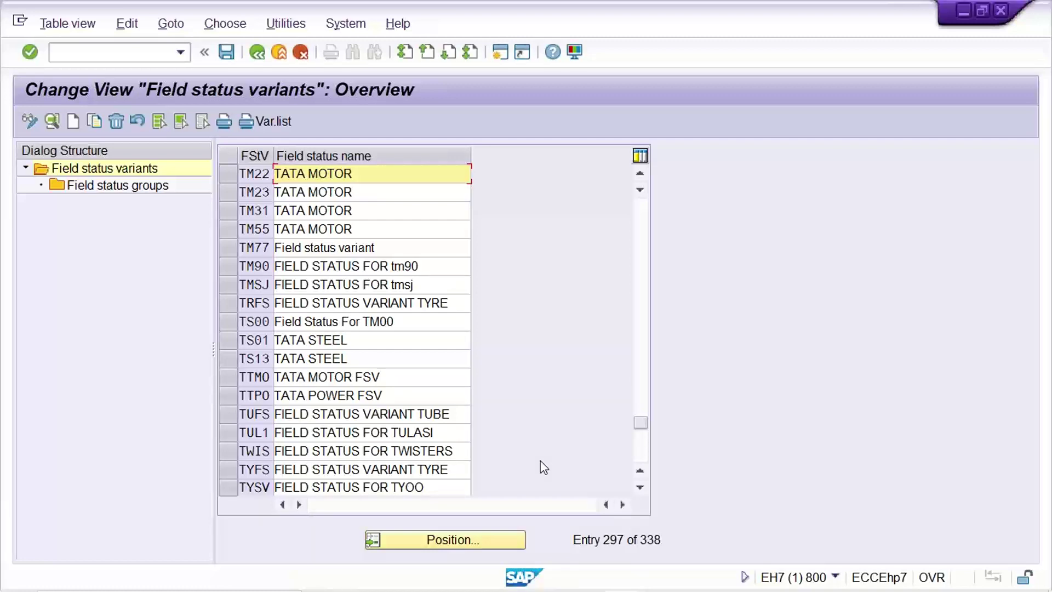
{"action": "left_click", "coordinate": [229, 174]}
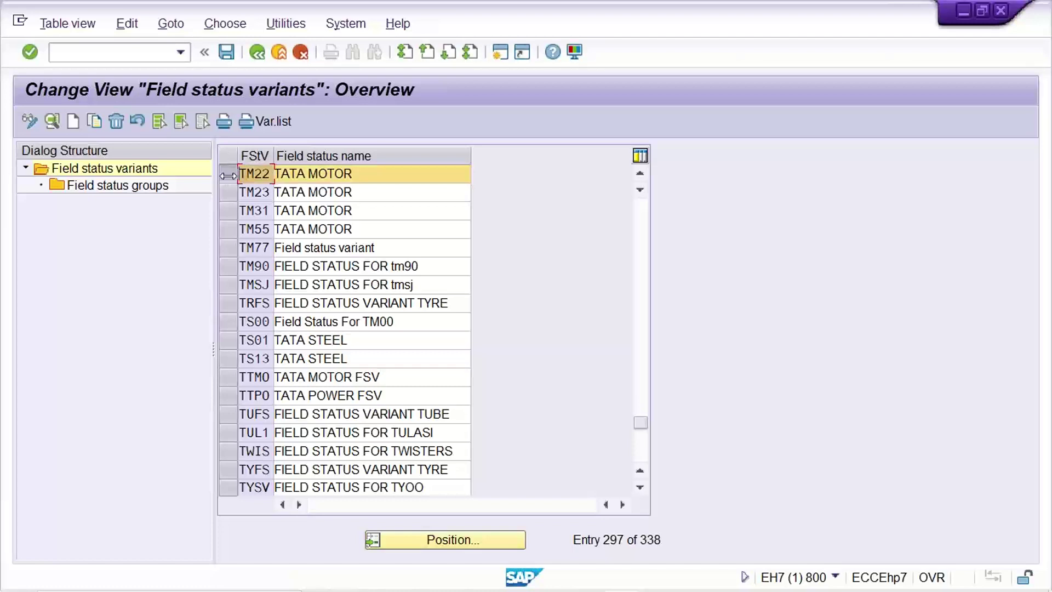
- Open TM22's field status groups and drill into G001 General (with text, allocation)
{"action": "double_click", "coordinate": [126, 185]}
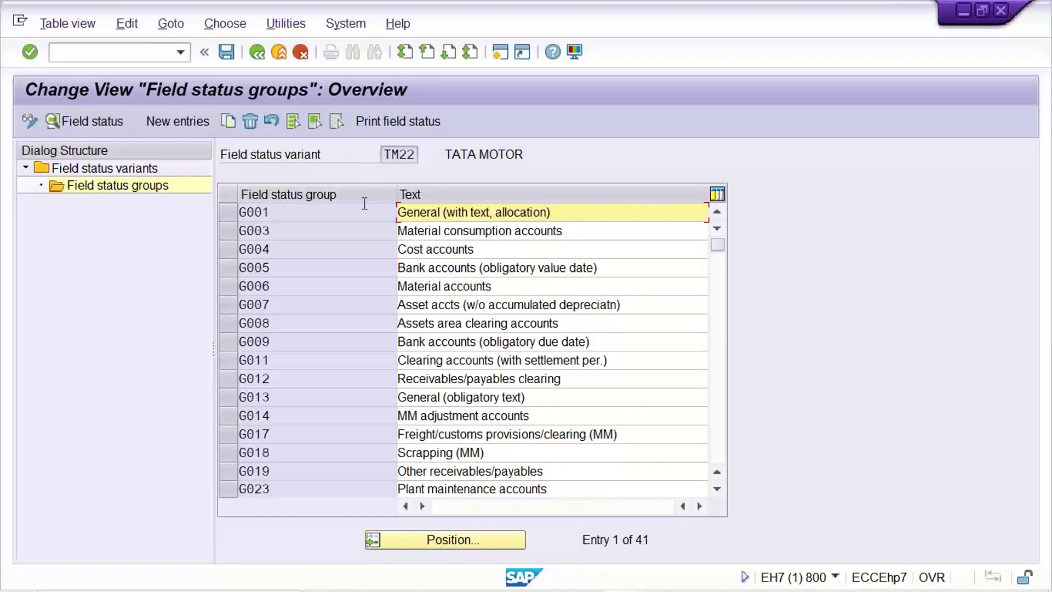
{"action": "left_click", "coordinate": [321, 207]}
{"action": "left_click", "coordinate": [321, 359]}
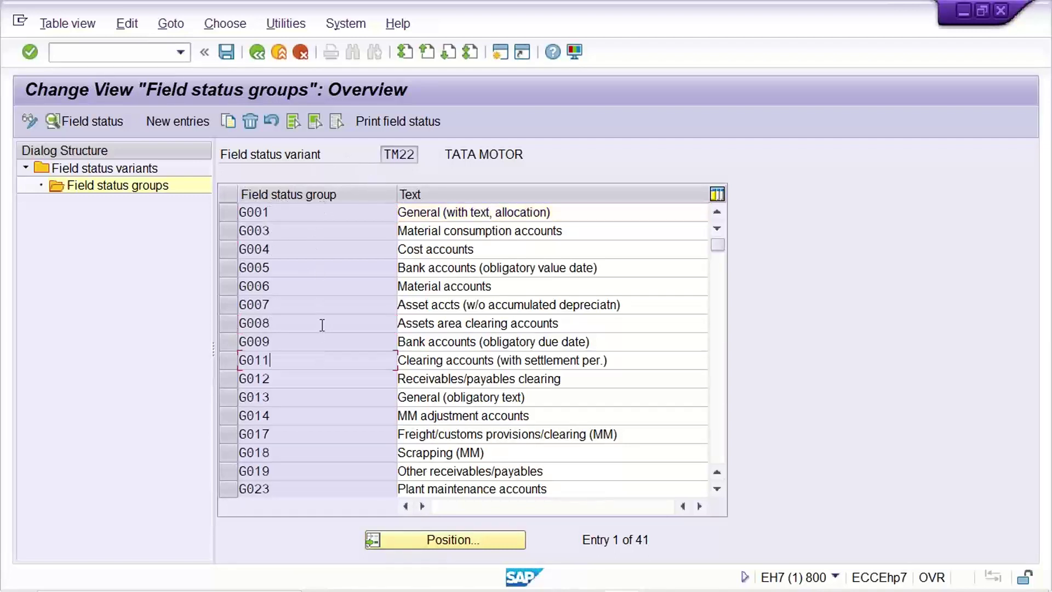
{"action": "double_click", "coordinate": [386, 154]}
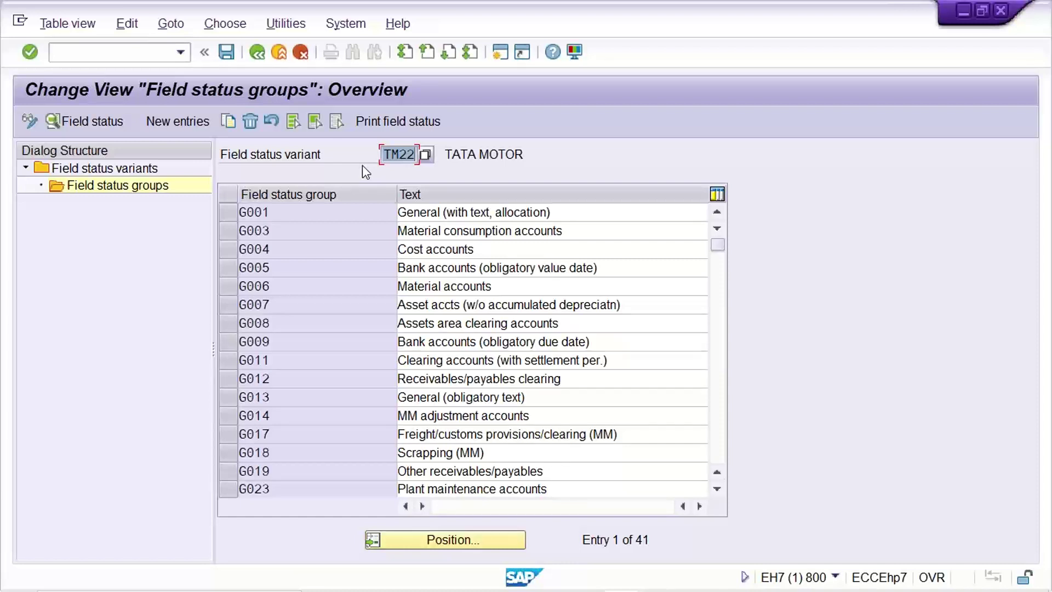
{"action": "double_click", "coordinate": [305, 212]}
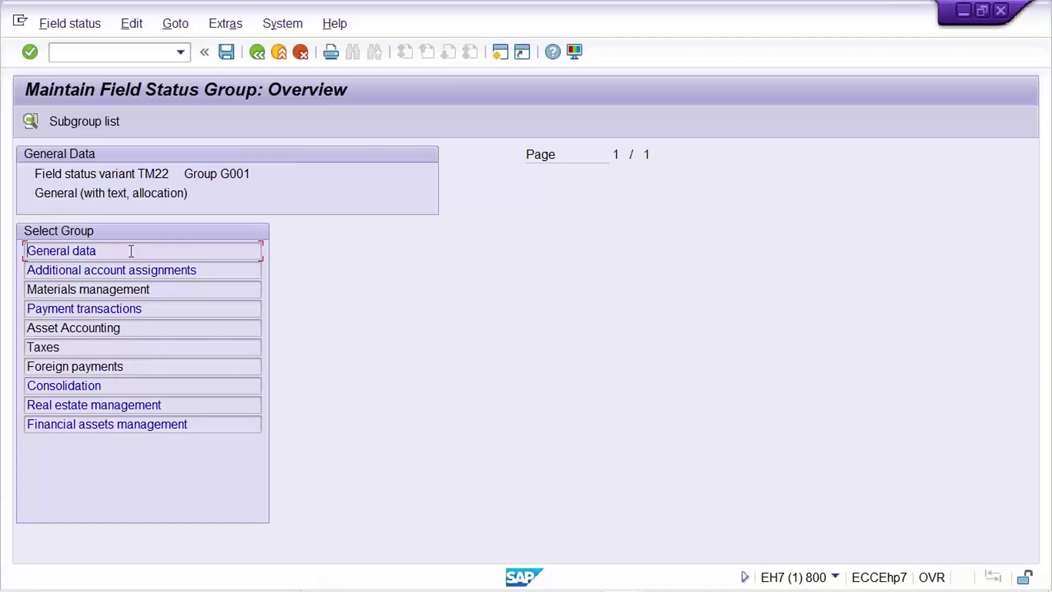
- Check G001's general data fields, then make Invoice Reference optional in G003's general data
{"action": "double_click", "coordinate": [130, 251]}
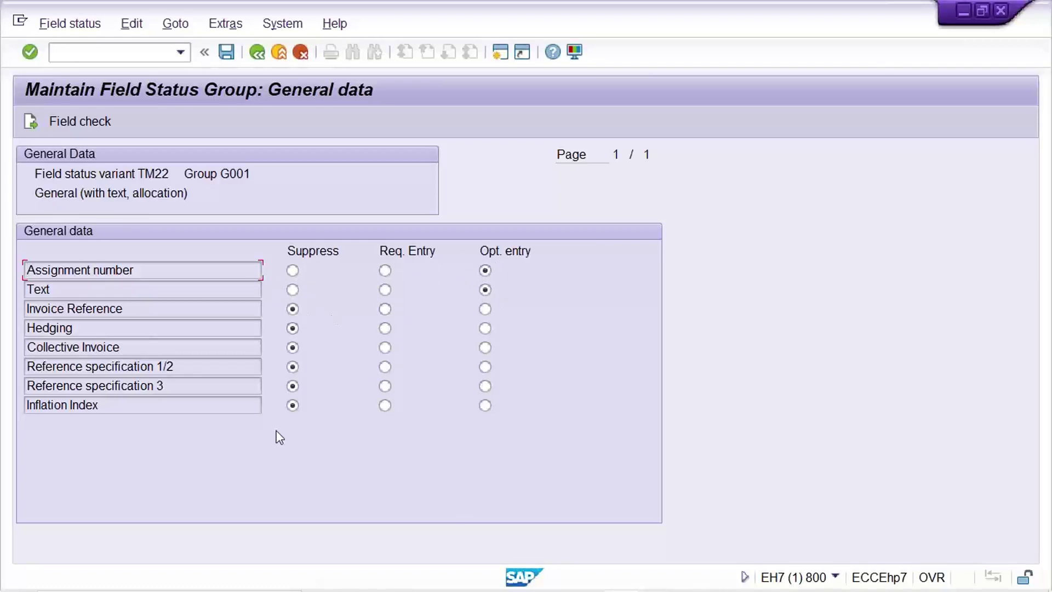
{"action": "left_click", "coordinate": [257, 52]}
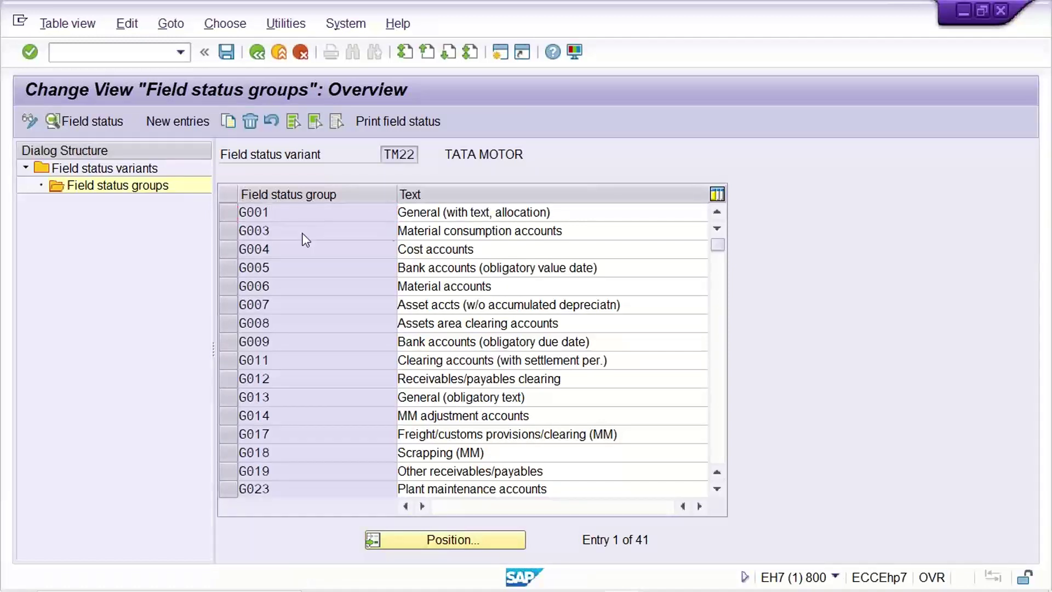
{"action": "double_click", "coordinate": [305, 236]}
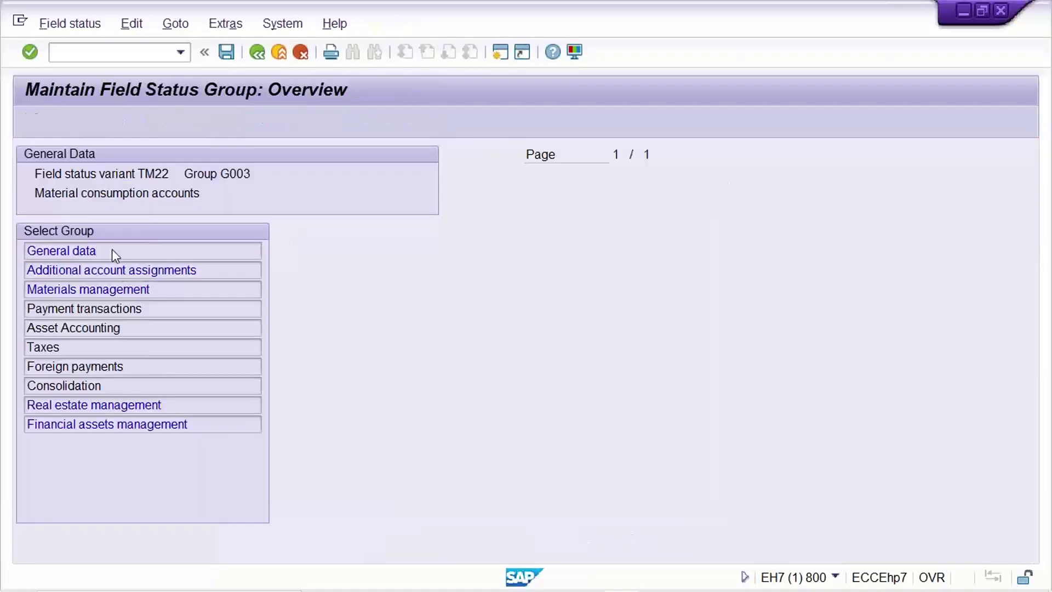
{"action": "double_click", "coordinate": [111, 249]}
{"action": "left_click", "coordinate": [485, 310]}
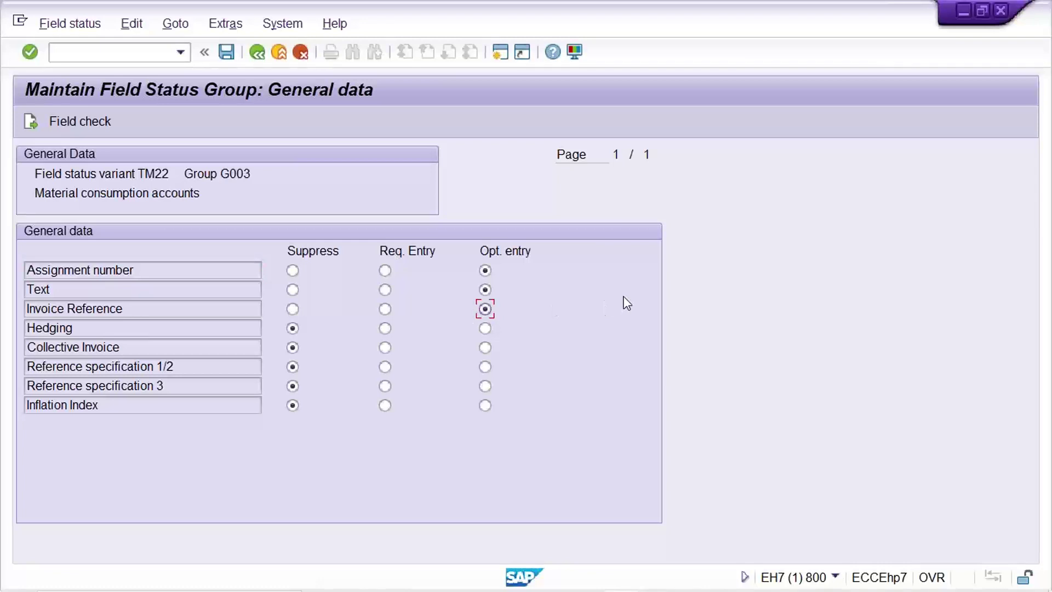
- Save the field status change under the existing customizing request
{"action": "key", "text": "ctrl+s"}
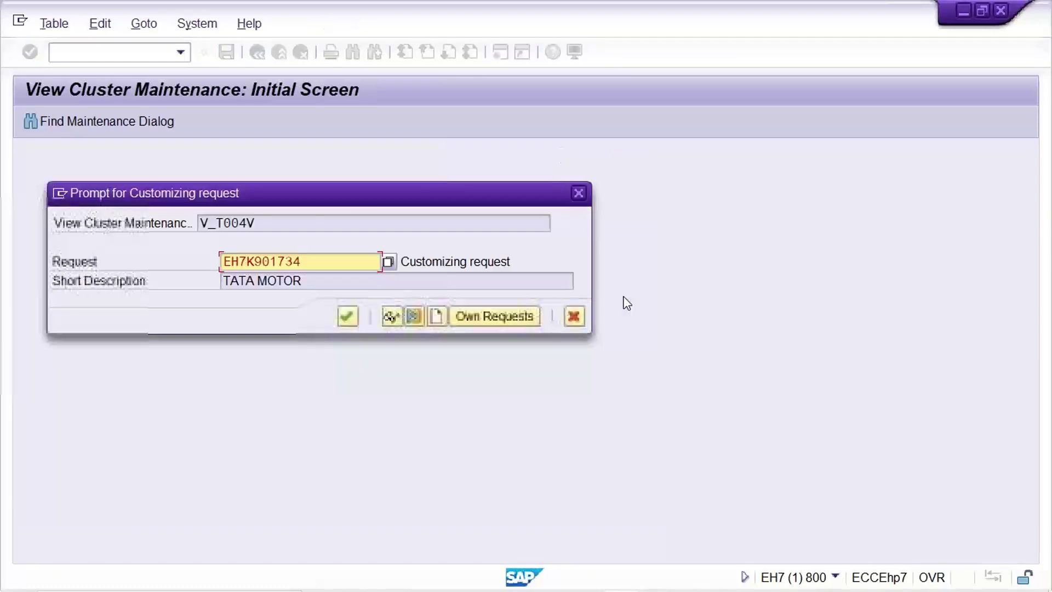
{"action": "key", "text": "Return"}
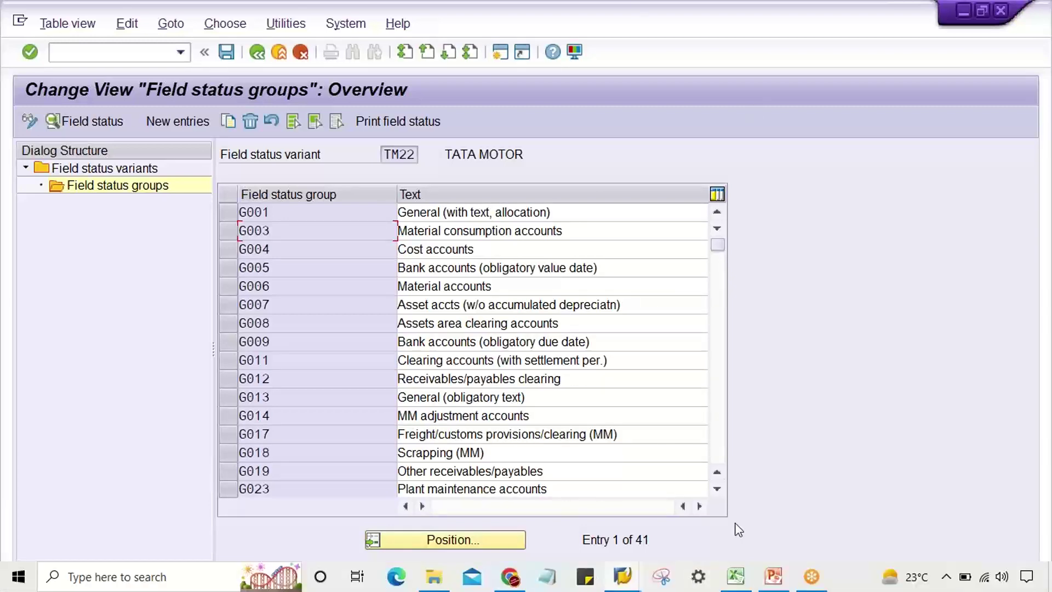
{"action": "left_click", "coordinate": [737, 578]}
- Clear all content, borders and merges from columns E to L on sheet TM22
{"action": "left_click", "coordinate": [695, 468]}
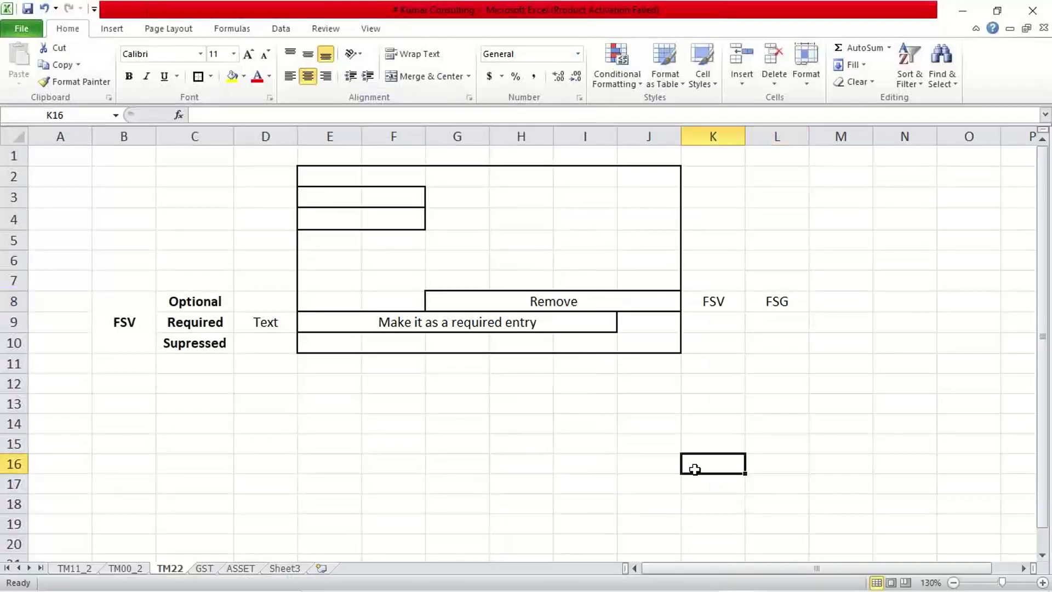
{"action": "left_click", "coordinate": [484, 482]}
{"action": "left_click", "coordinate": [564, 438]}
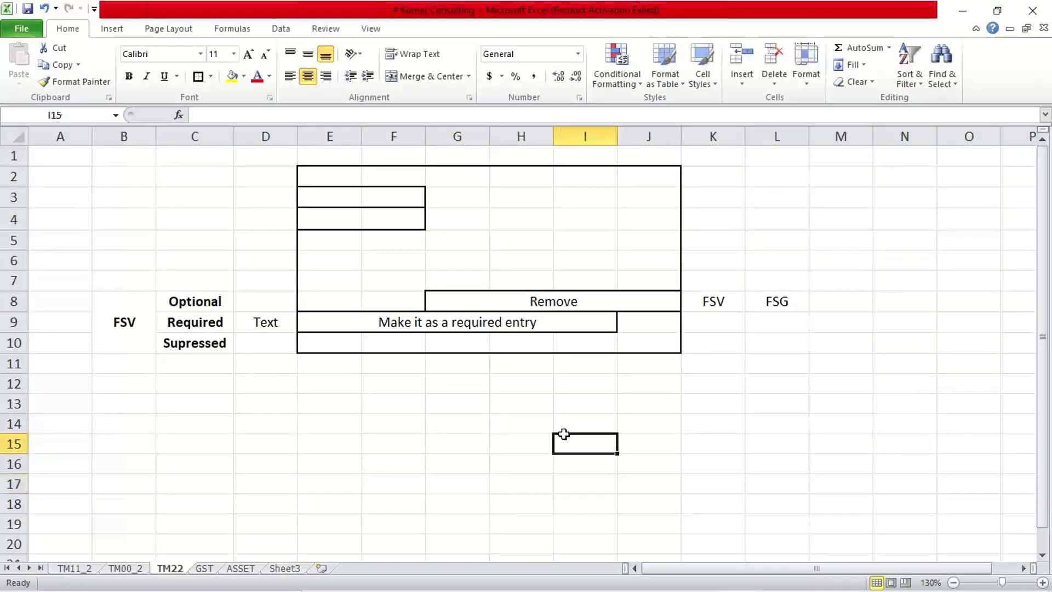
{"action": "left_click", "coordinate": [312, 132]}
{"action": "left_click_drag", "start_coordinate": [312, 132], "coordinate": [759, 137]}
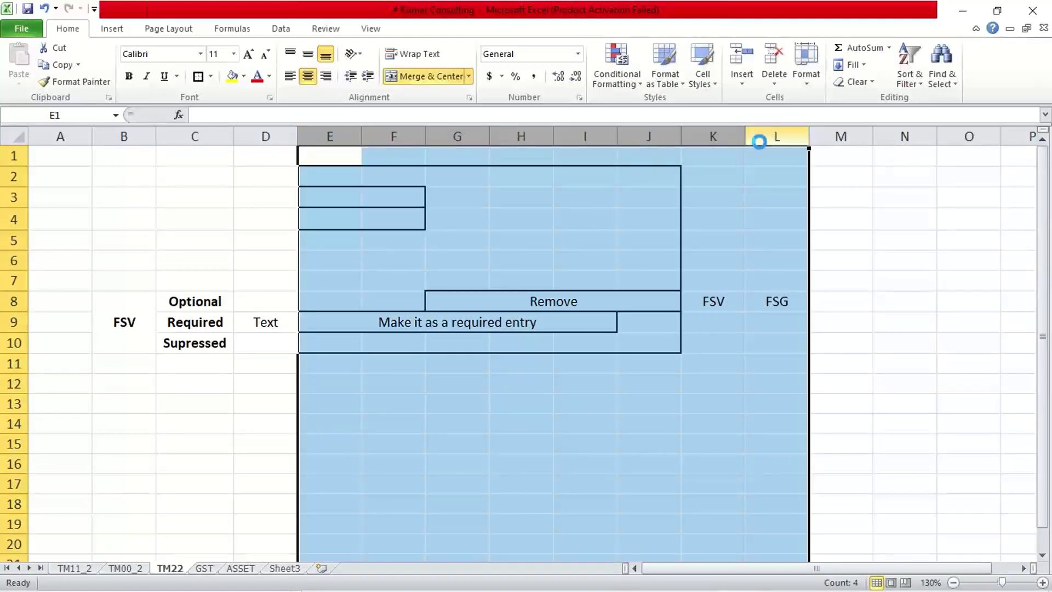
{"action": "key", "text": "ctrl+minus"}
{"action": "left_click", "coordinate": [533, 220]}
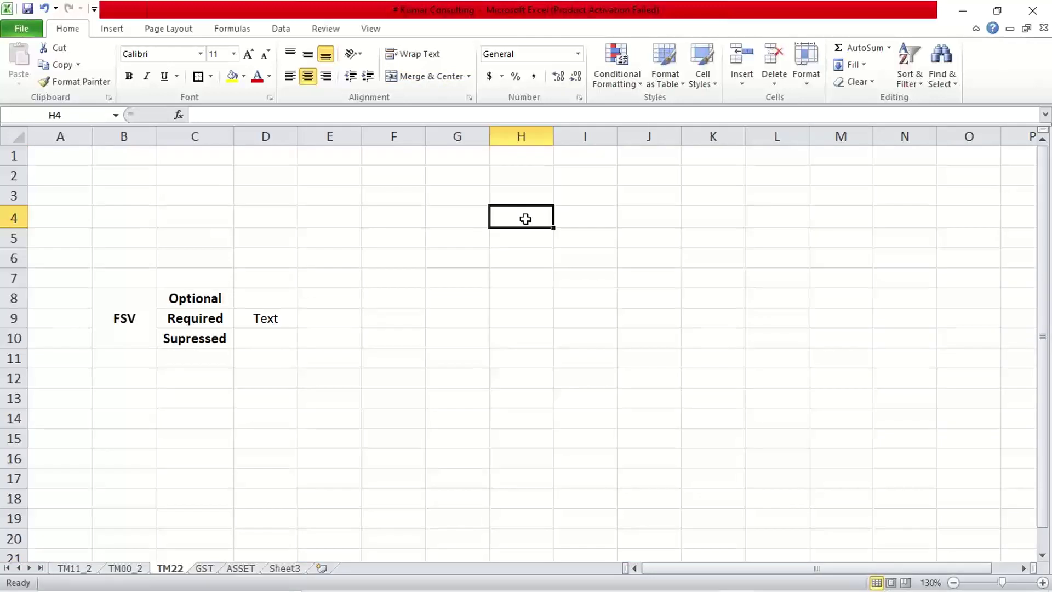
- Widen column G to hold the account names
{"action": "left_click", "coordinate": [448, 193]}
{"action": "left_click_drag", "start_coordinate": [485, 133], "coordinate": [526, 134]}
{"action": "left_click", "coordinate": [452, 174]}
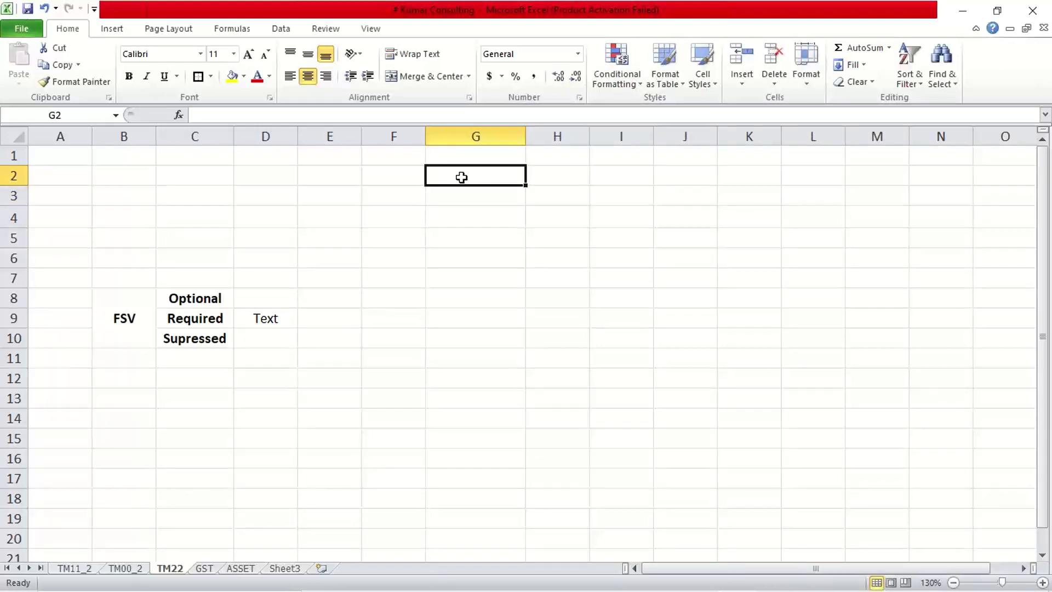
- Enter RENT in G2, FUEL EXP. in G3 and AUDIT FEE in G4
{"action": "type", "text": "RENT"}
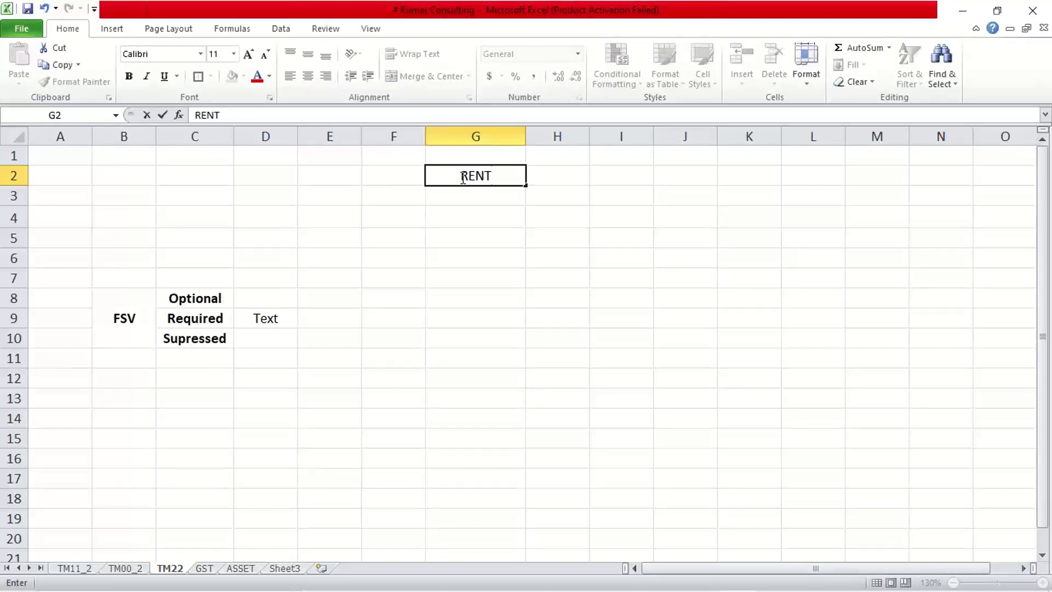
{"action": "key", "text": "Return"}
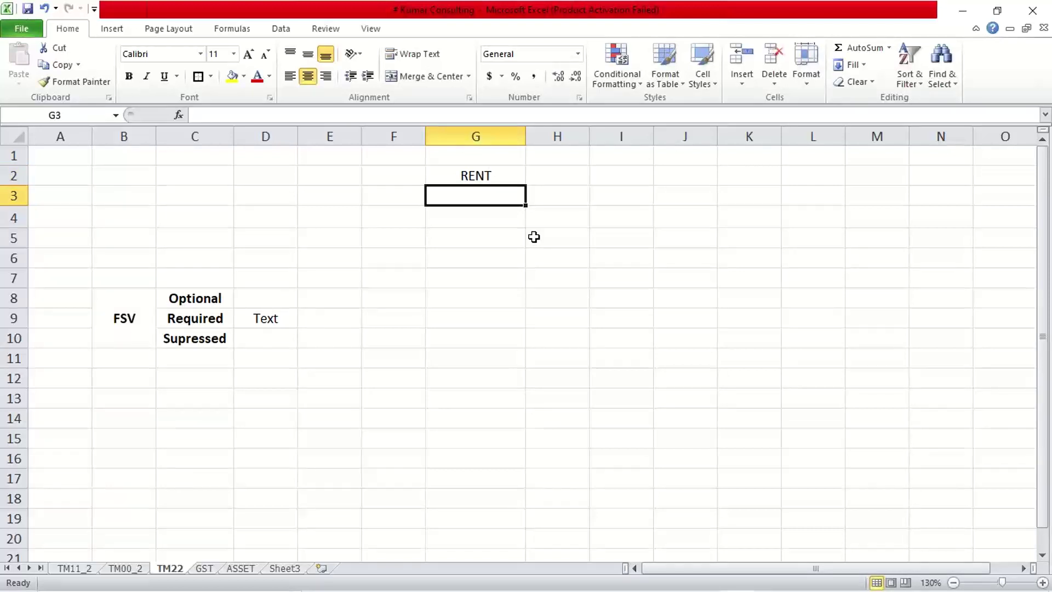
{"action": "type", "text": "FUEL EX"}
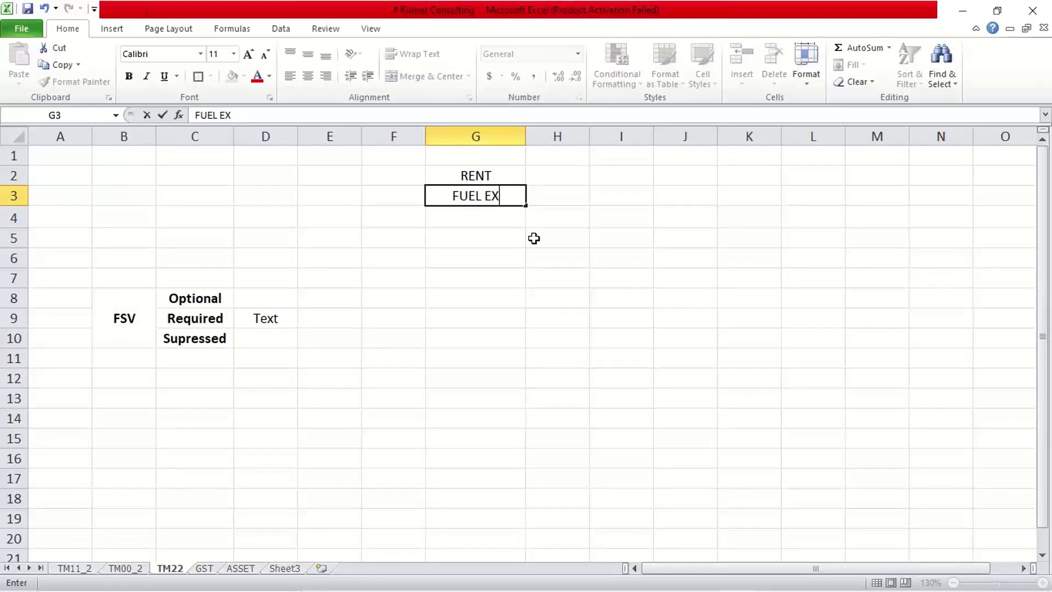
{"action": "type", "text": "P."}
{"action": "key", "text": "Return"}
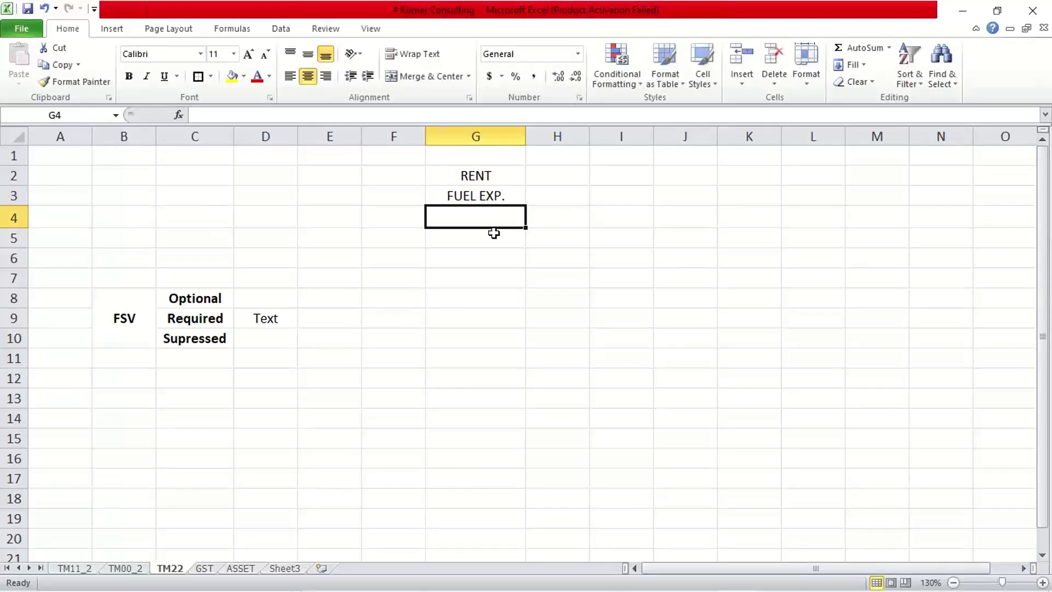
{"action": "left_click", "coordinate": [476, 175]}
{"action": "left_click", "coordinate": [475, 218]}
{"action": "type", "text": "A"}
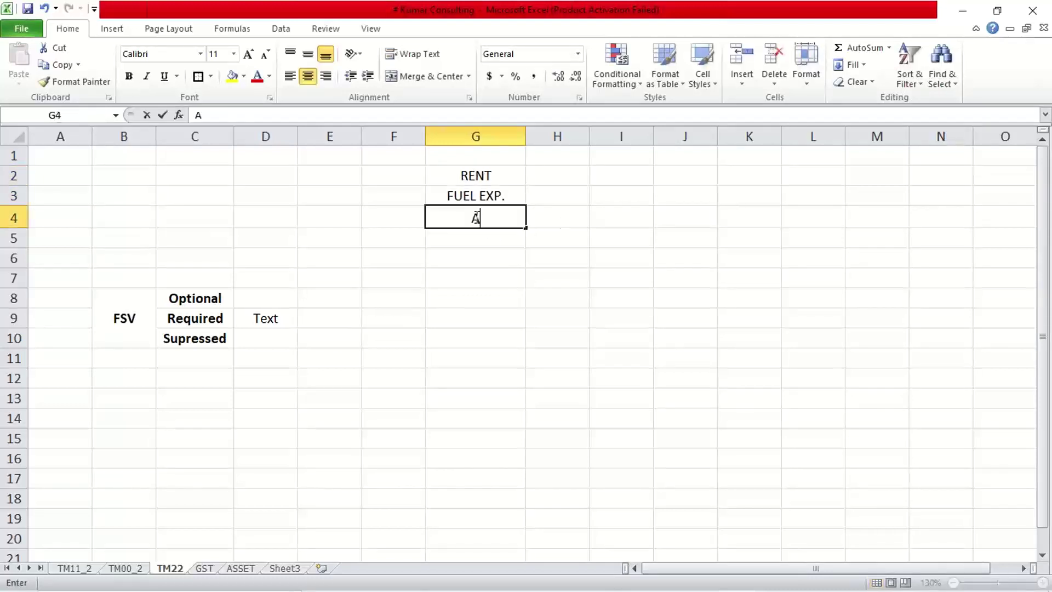
{"action": "type", "text": "UDIT FEE"}
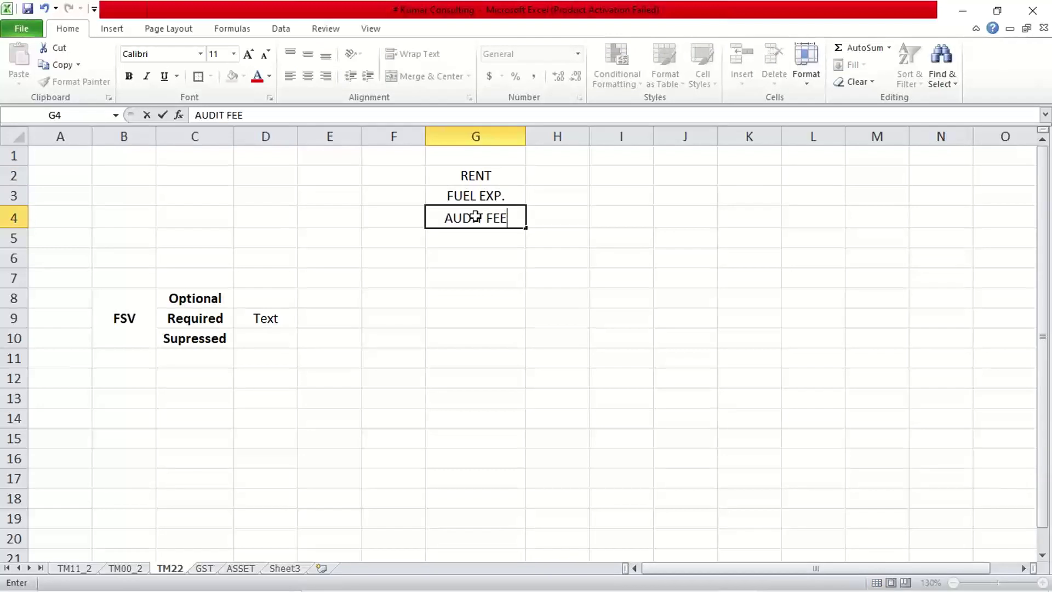
{"action": "key", "text": "Return"}
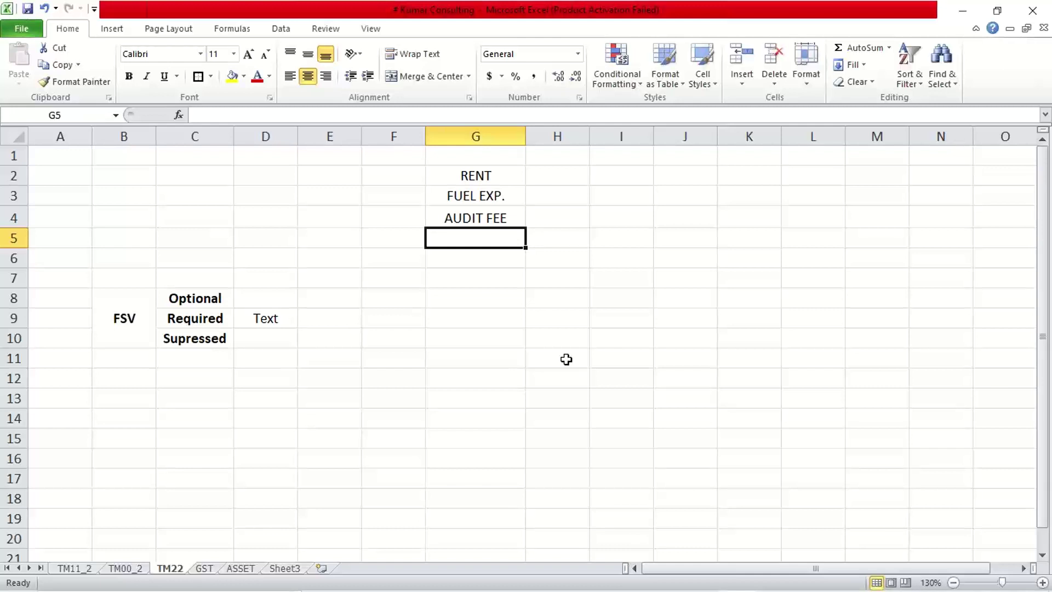
{"action": "left_click", "coordinate": [494, 178]}
{"action": "left_click", "coordinate": [562, 182]}
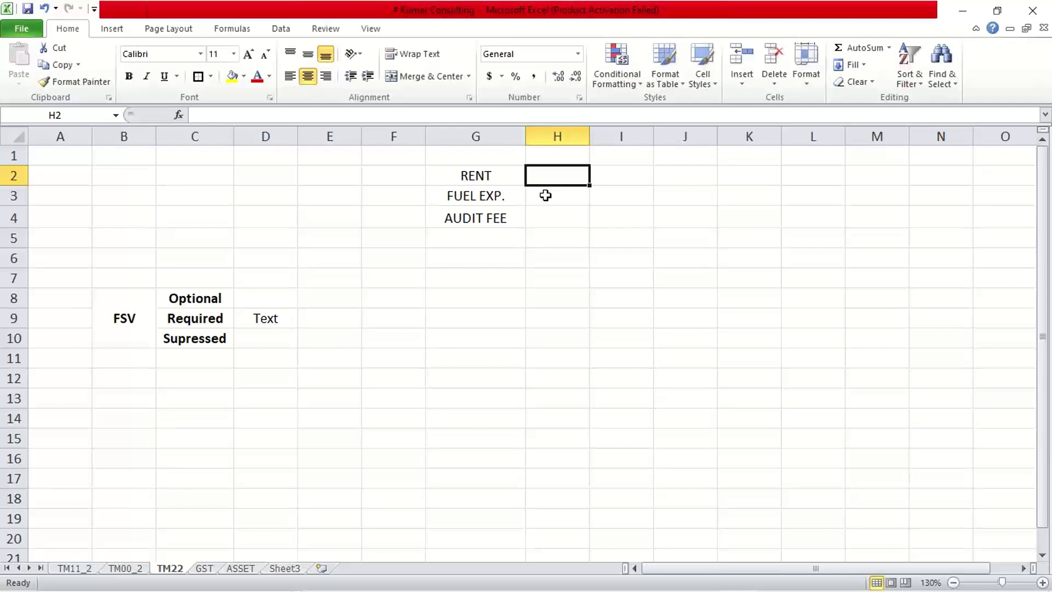
{"action": "left_click", "coordinate": [474, 176]}
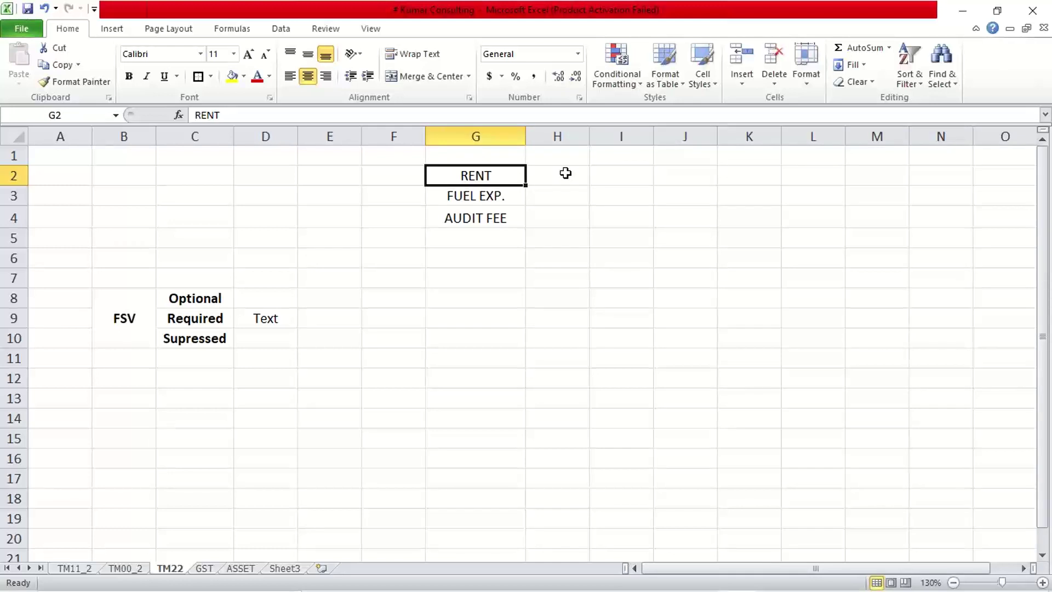
- Type GL in cell F2 beside RENT
{"action": "left_click", "coordinate": [378, 175]}
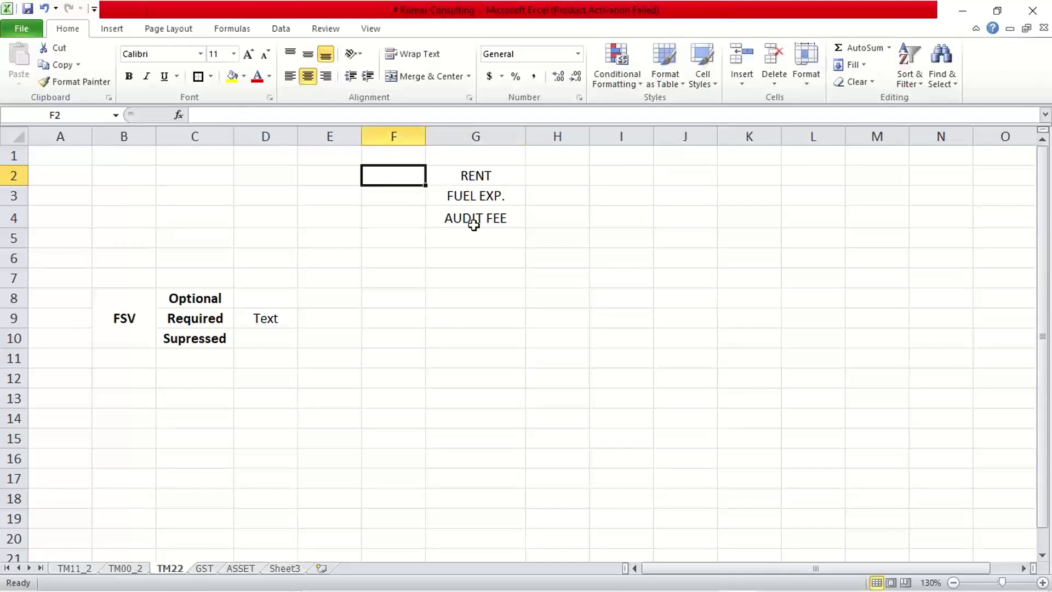
{"action": "type", "text": "GL"}
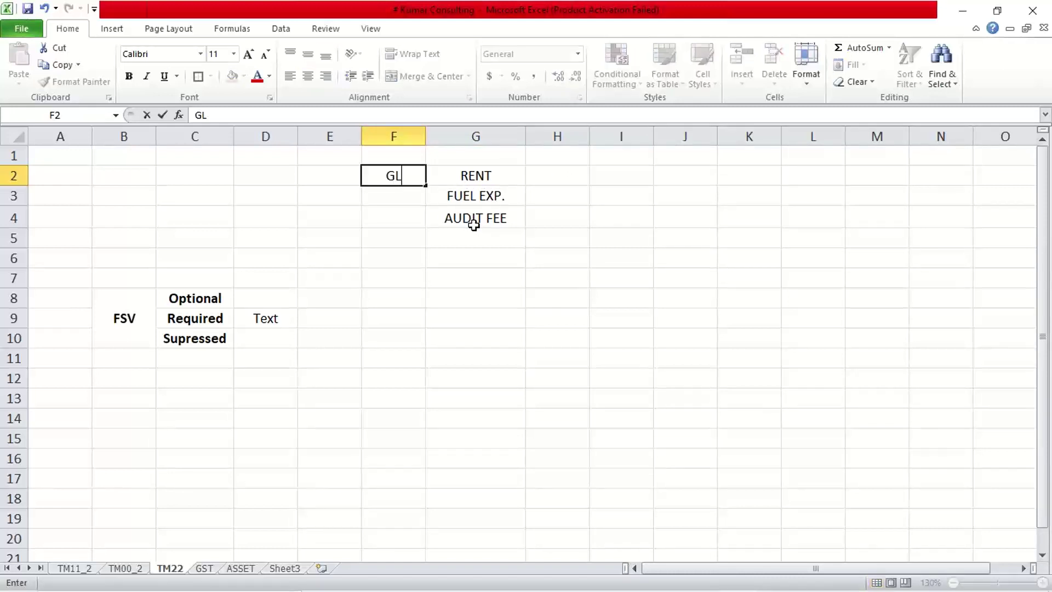
{"action": "key", "text": "Return"}
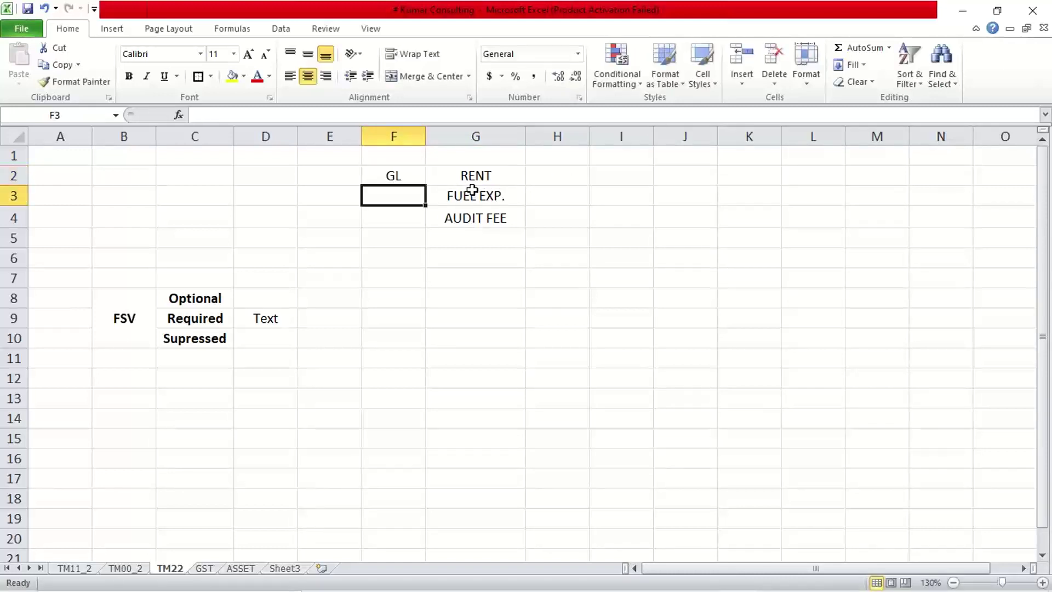
{"action": "left_click", "coordinate": [471, 178]}
{"action": "left_click", "coordinate": [373, 178]}
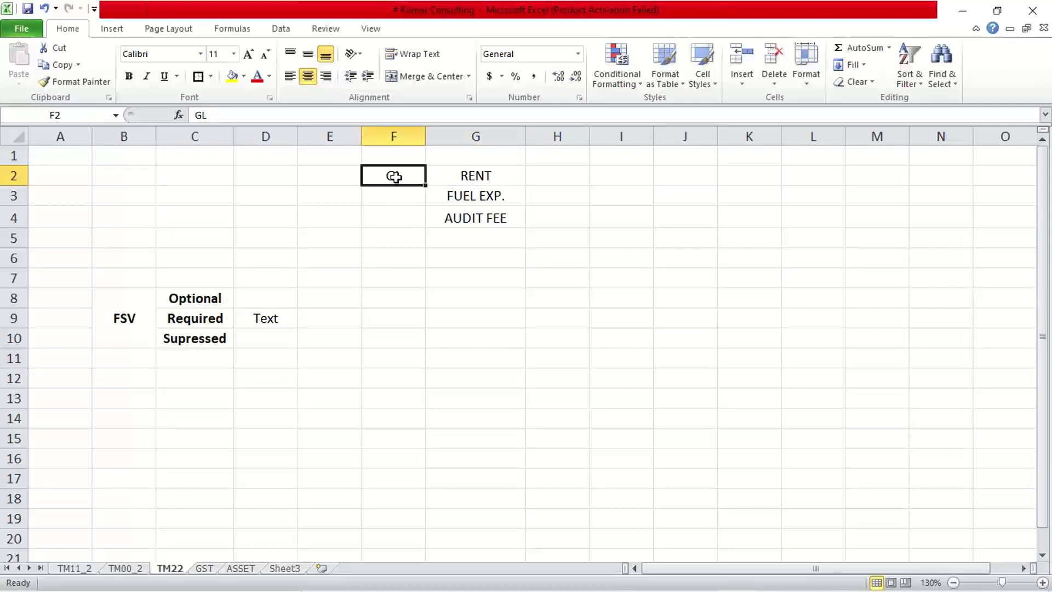
{"action": "left_click", "coordinate": [460, 177]}
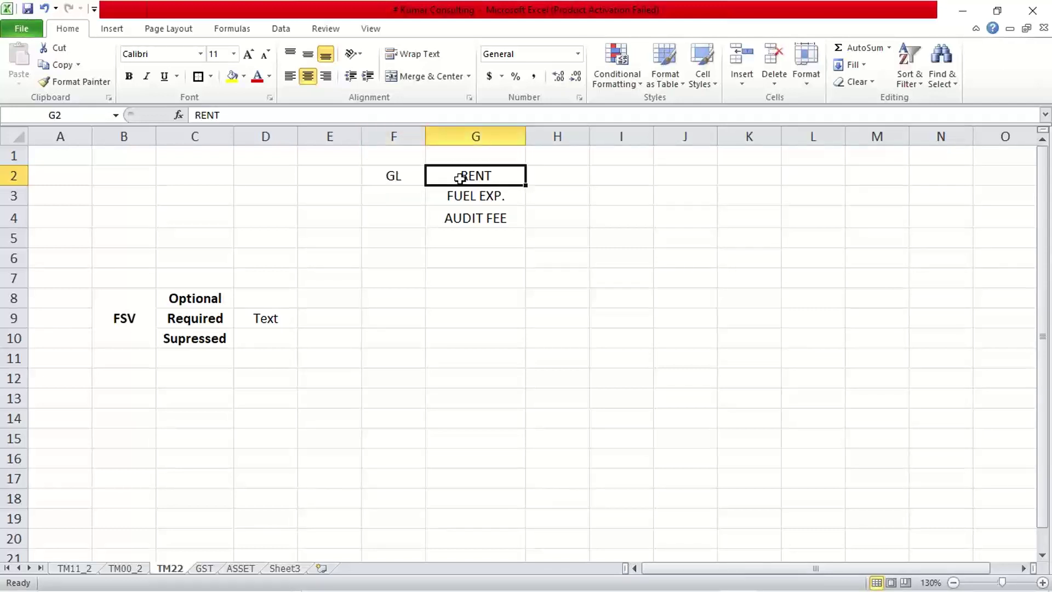
{"action": "left_click", "coordinate": [407, 175]}
- Copy GL down into F3 and F4 with Ctrl+D and check all three cells
{"action": "left_click", "coordinate": [405, 197]}
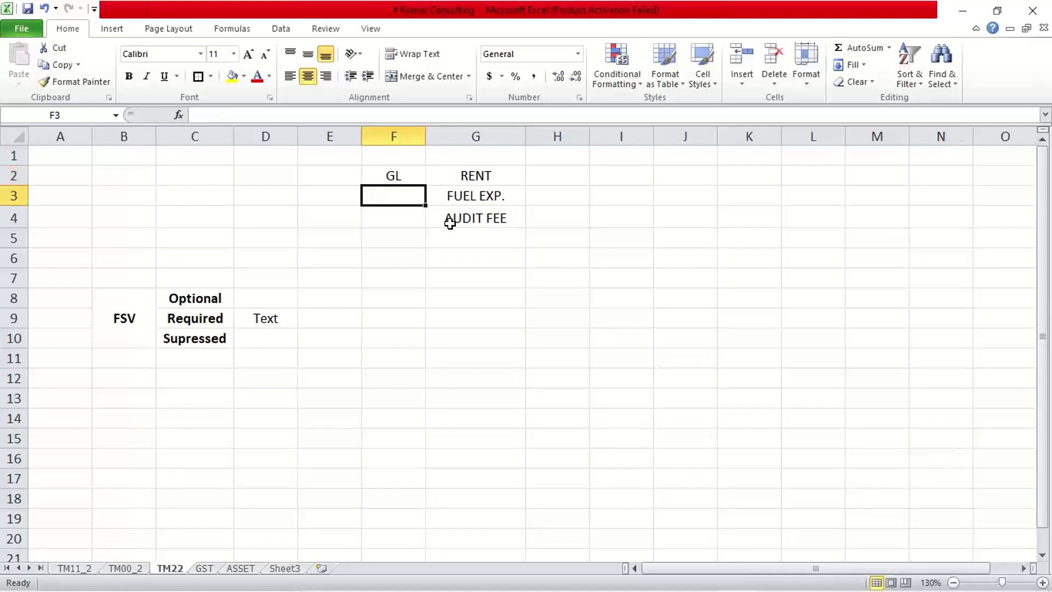
{"action": "key", "text": "ctrl+d"}
{"action": "left_click", "coordinate": [393, 212]}
{"action": "key", "text": "ctrl+d"}
{"action": "left_click", "coordinate": [463, 291]}
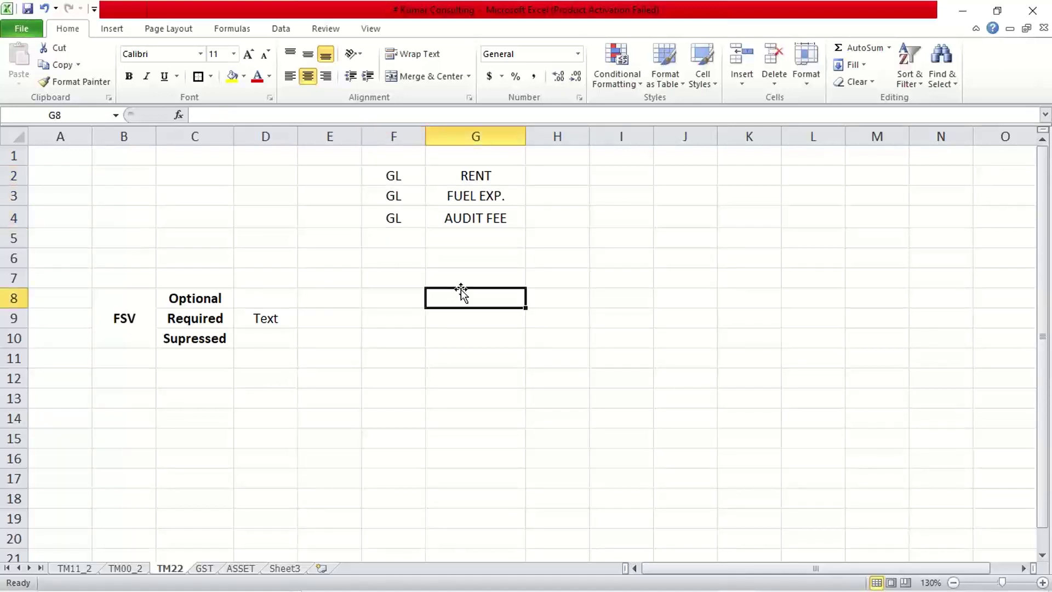
{"action": "left_click_drag", "start_coordinate": [392, 178], "coordinate": [392, 214]}
{"action": "left_click", "coordinate": [469, 235]}
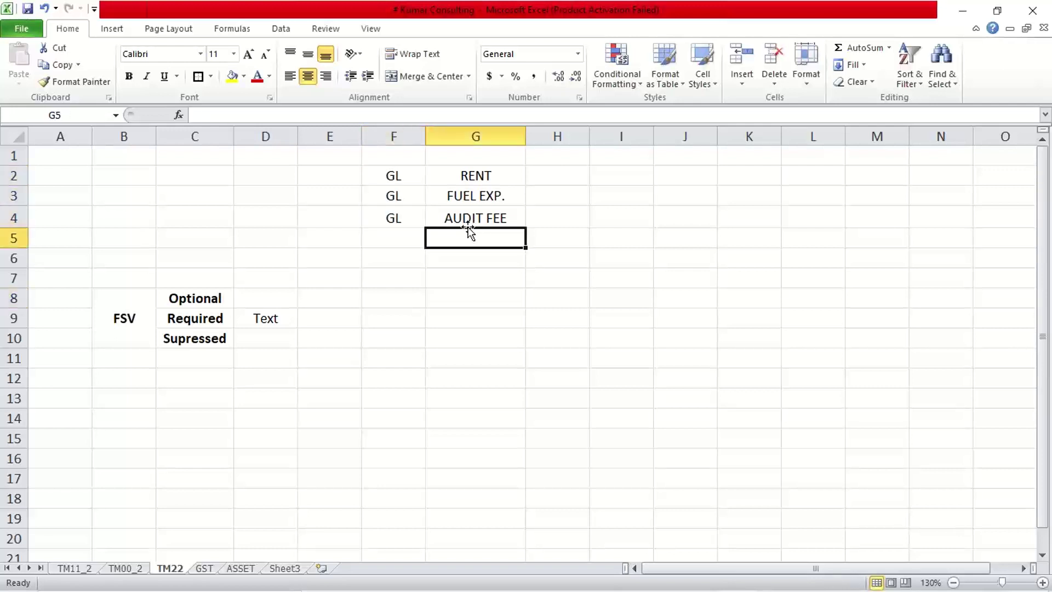
{"action": "left_click", "coordinate": [407, 176]}
{"action": "left_click", "coordinate": [395, 198]}
{"action": "left_click", "coordinate": [402, 218]}
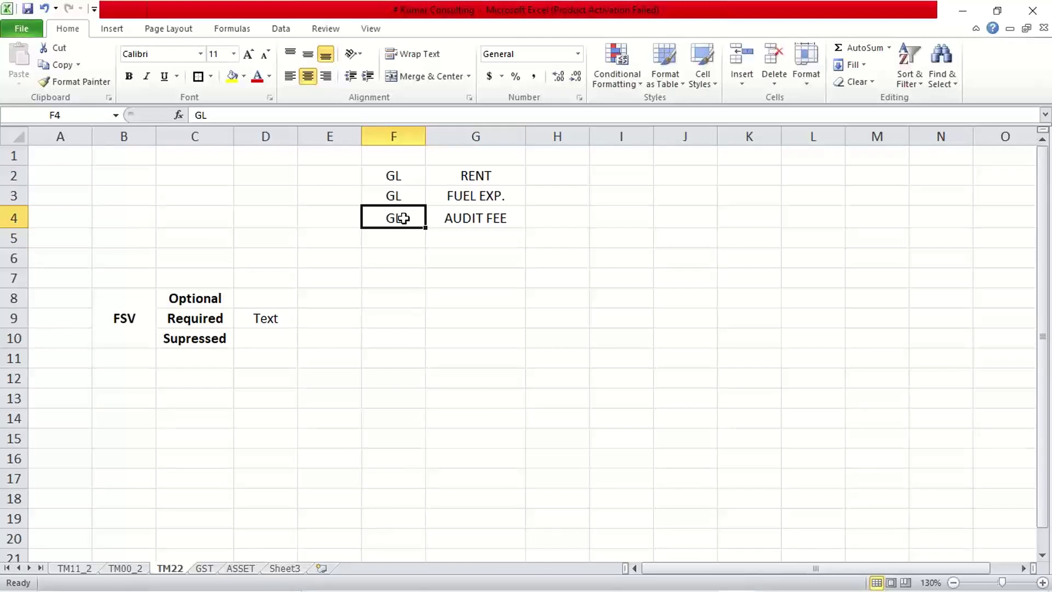
{"action": "left_click", "coordinate": [407, 176]}
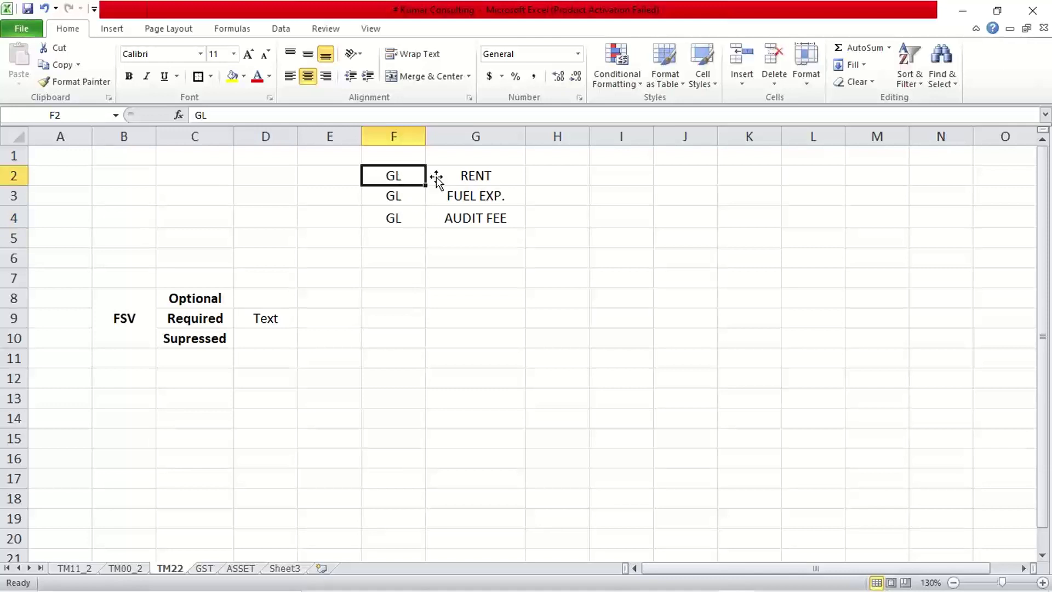
{"action": "left_click", "coordinate": [469, 179]}
{"action": "left_click", "coordinate": [393, 177]}
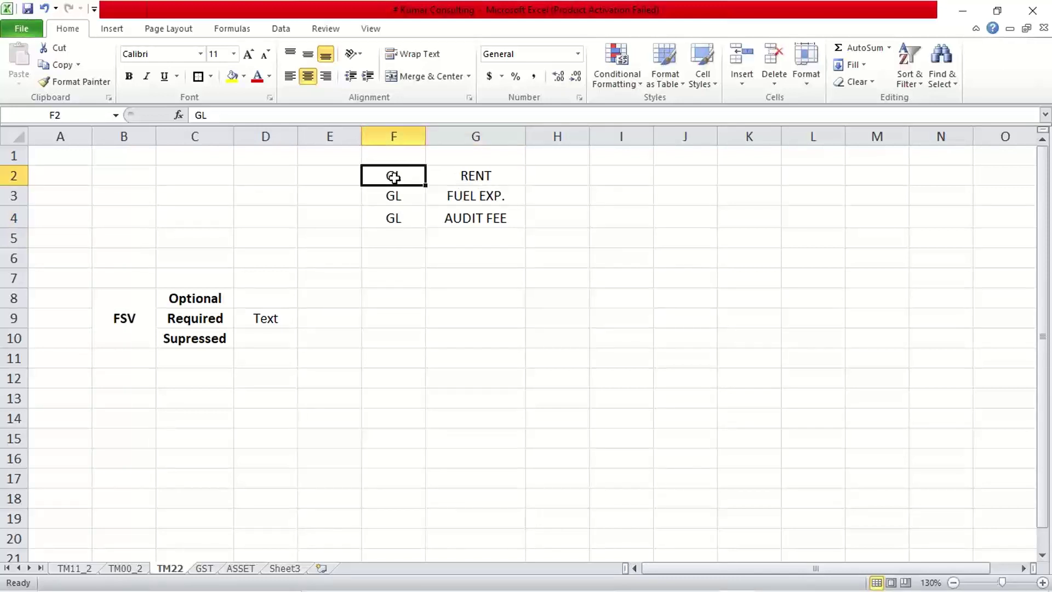
{"action": "left_click", "coordinate": [466, 194]}
{"action": "left_click", "coordinate": [395, 196]}
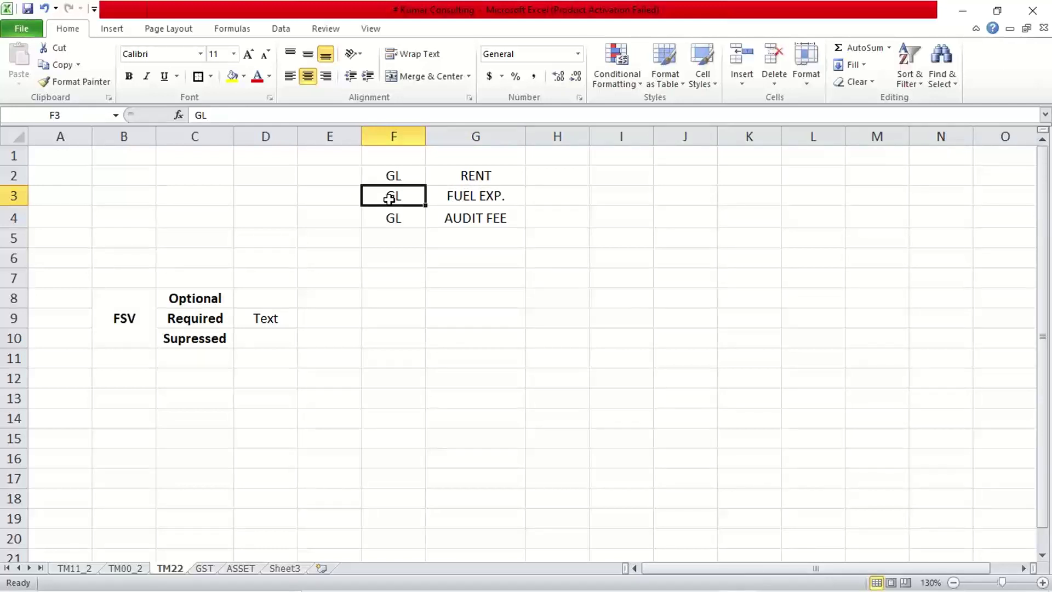
{"action": "left_click", "coordinate": [431, 218]}
{"action": "left_click", "coordinate": [386, 218]}
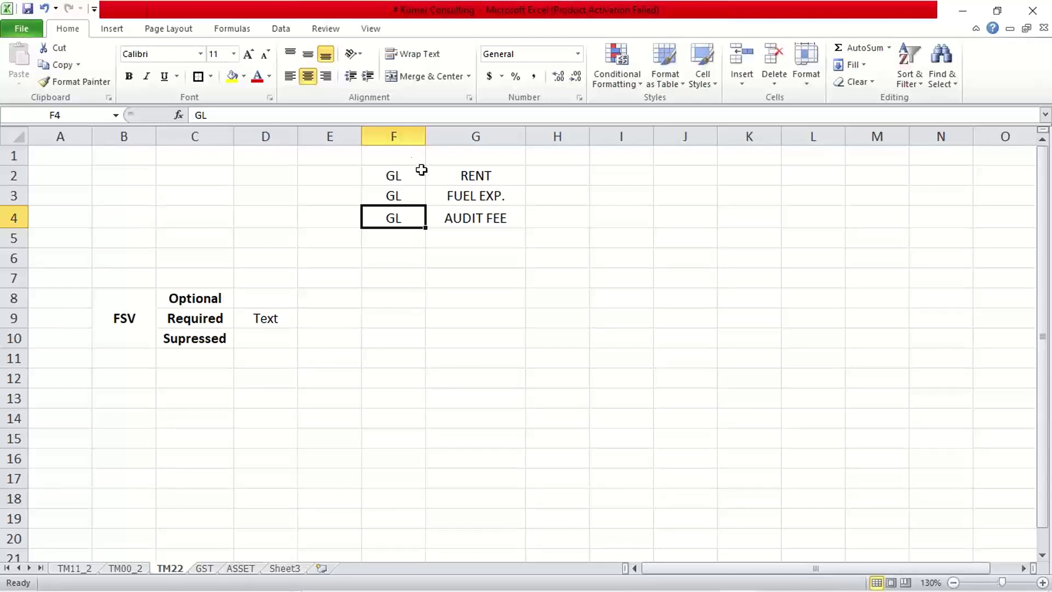
{"action": "left_click", "coordinate": [489, 178]}
{"action": "left_click", "coordinate": [396, 174]}
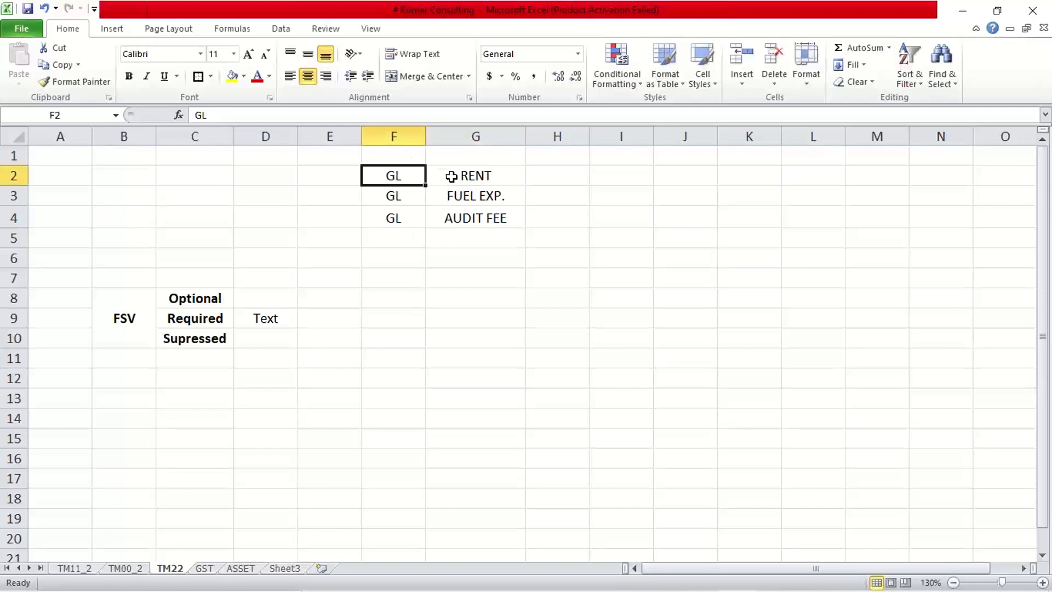
{"action": "left_click", "coordinate": [452, 177]}
{"action": "left_click", "coordinate": [406, 177]}
{"action": "left_click", "coordinate": [498, 175]}
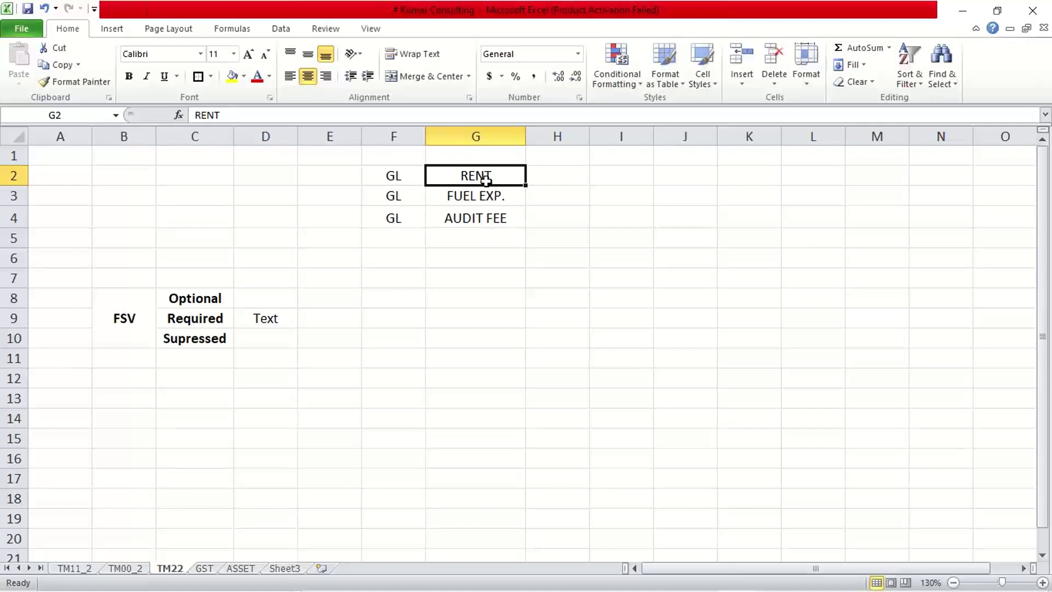
{"action": "left_click", "coordinate": [391, 178]}
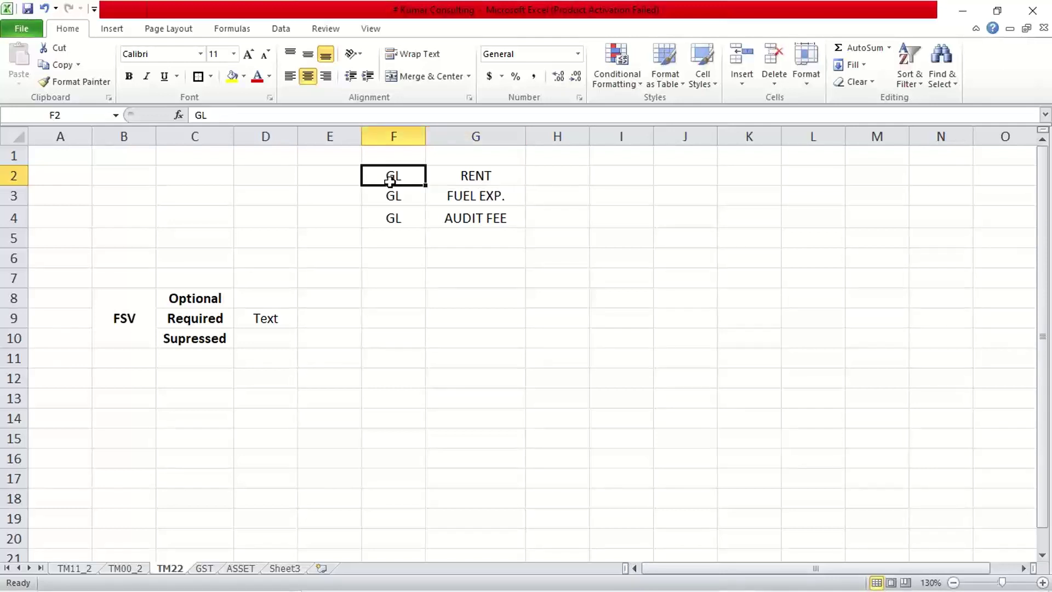
{"action": "left_click", "coordinate": [464, 203]}
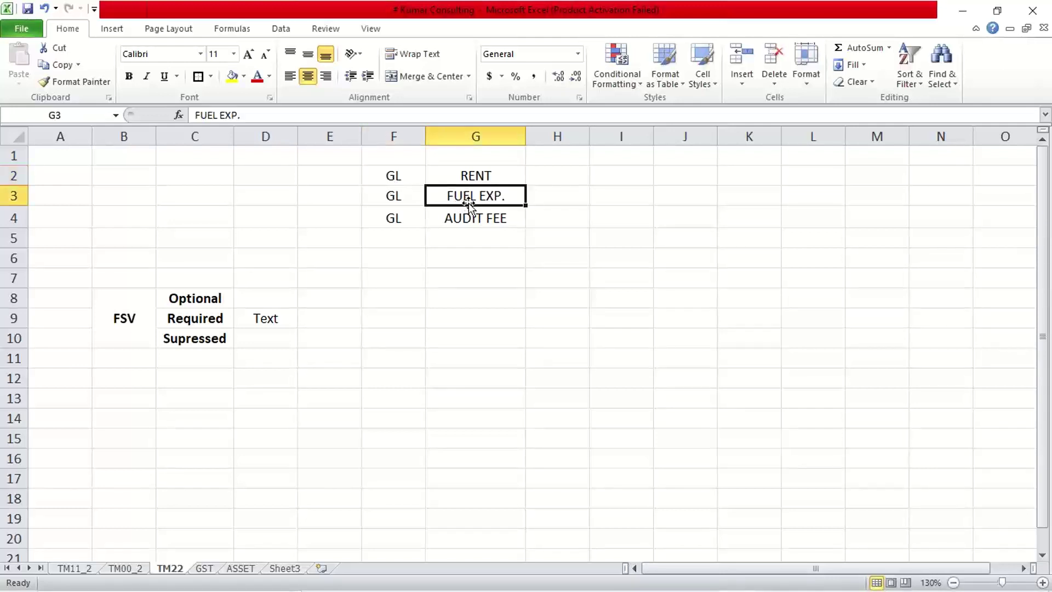
{"action": "left_click", "coordinate": [390, 199]}
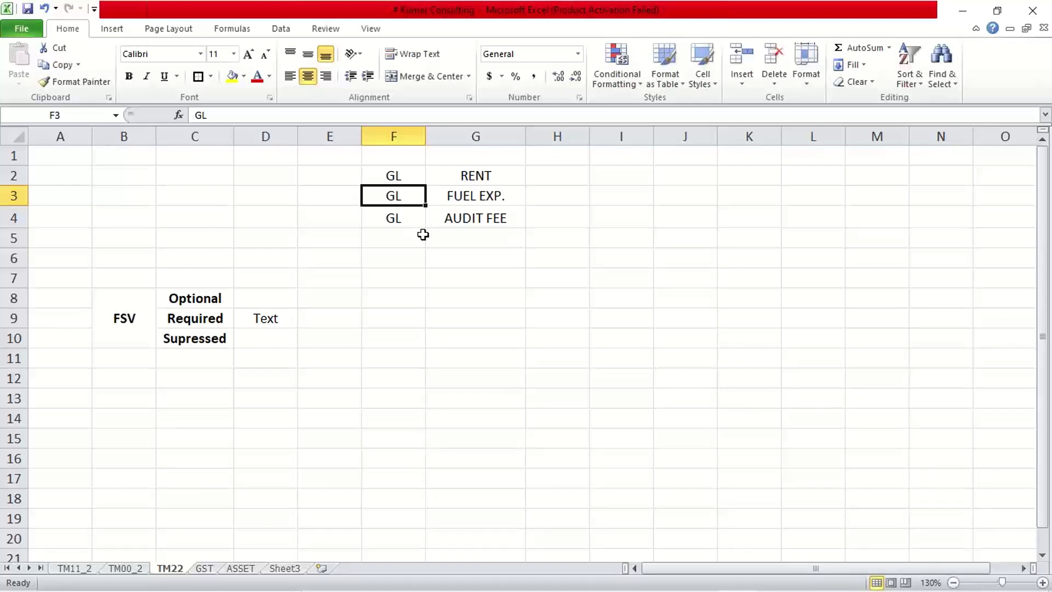
{"action": "left_click", "coordinate": [485, 175]}
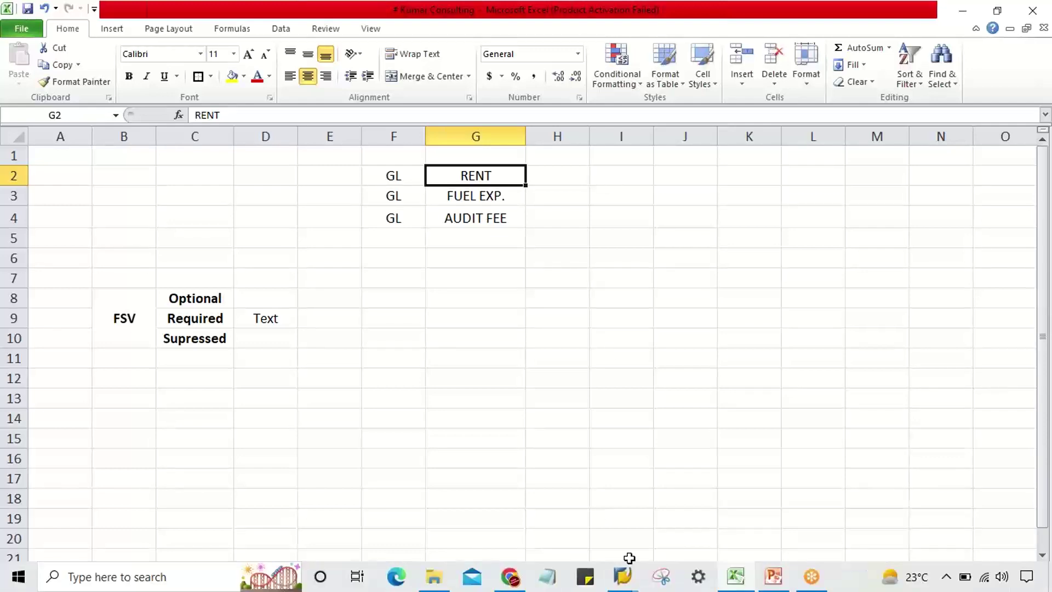
{"action": "left_click", "coordinate": [629, 585]}
- Start transaction F-02 in a new SAP session
{"action": "left_click", "coordinate": [675, 529]}
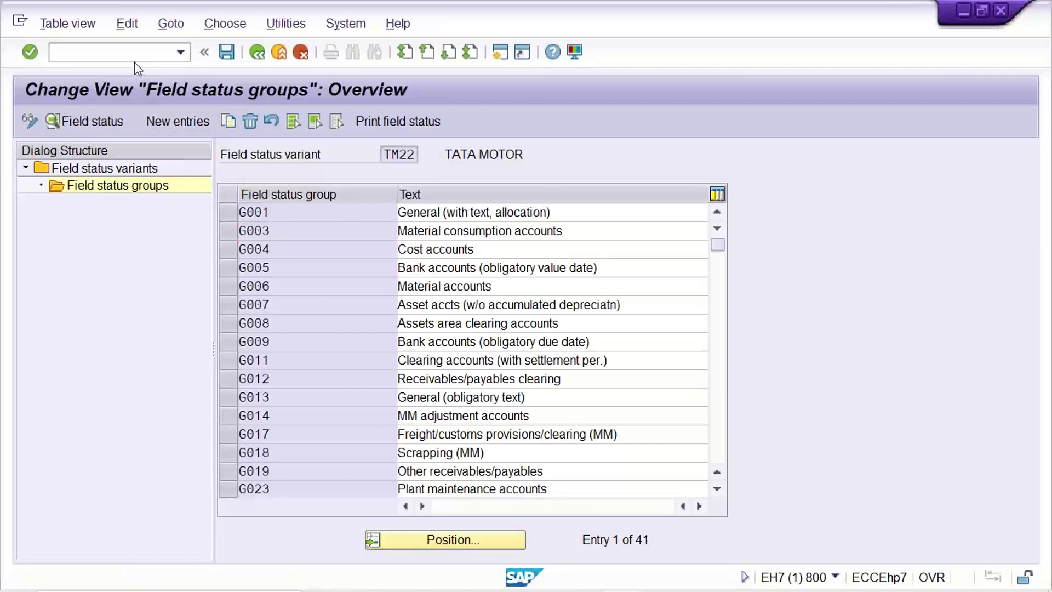
{"action": "key", "text": "ctrl+n"}
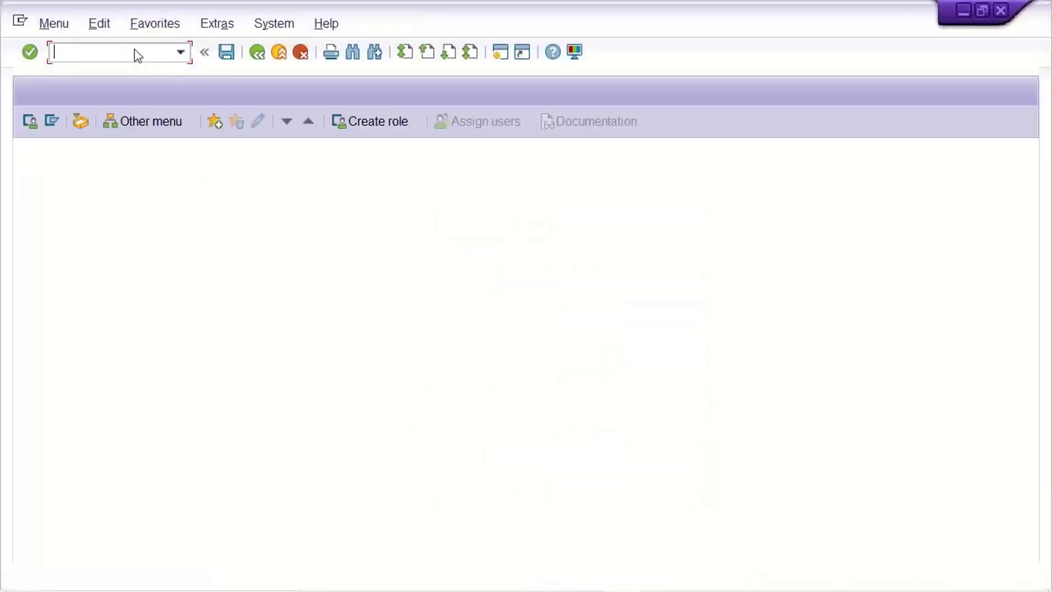
{"action": "type", "text": "F-02"}
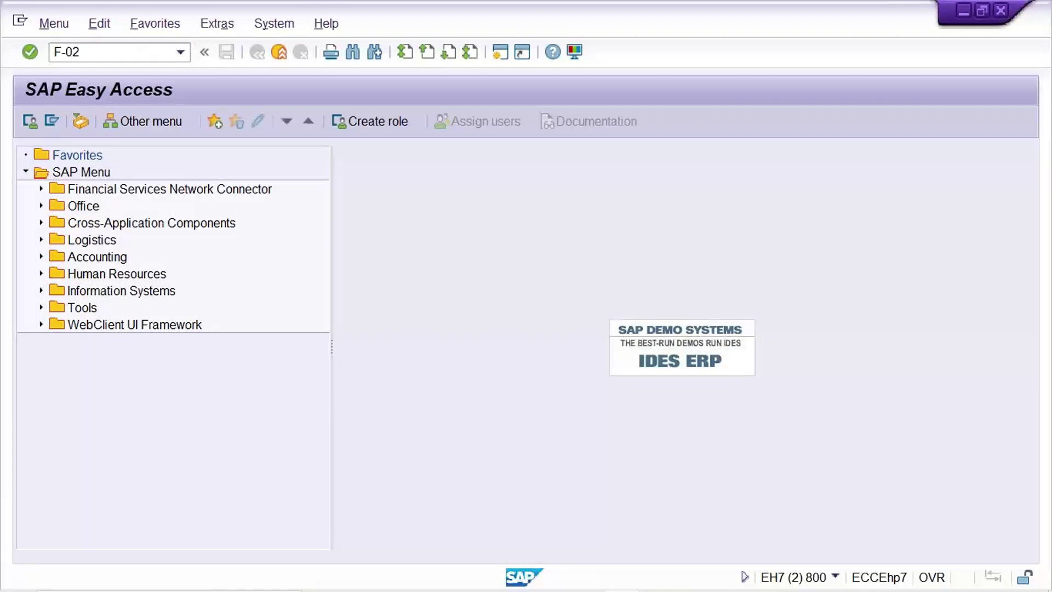
{"action": "key", "text": "Return"}
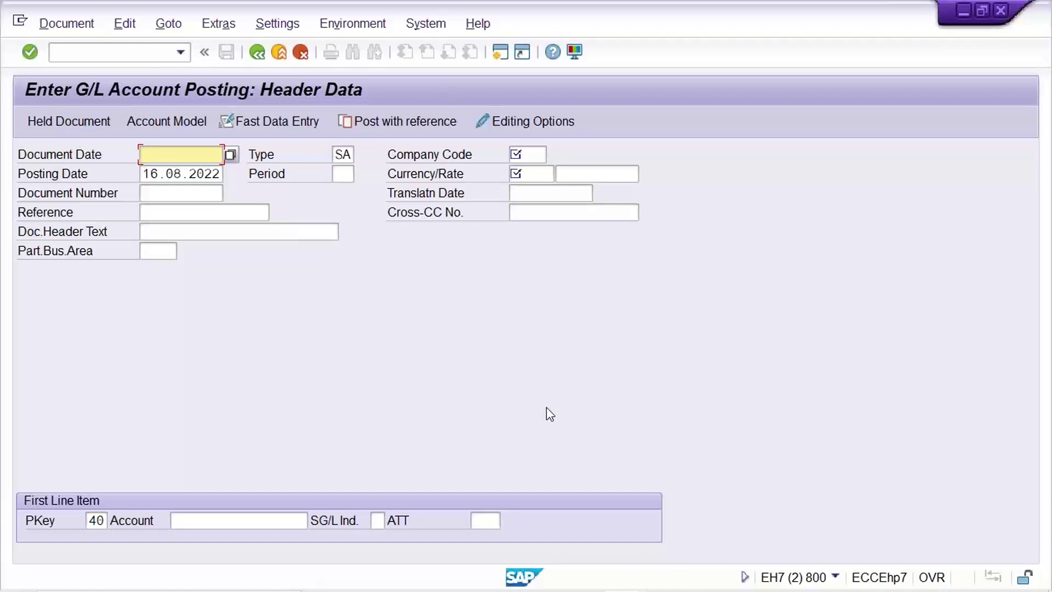
- Fill the header with document date 16.08.2022, company code TM11 and currency INR
{"action": "mouse_move", "coordinate": [458, 590]}
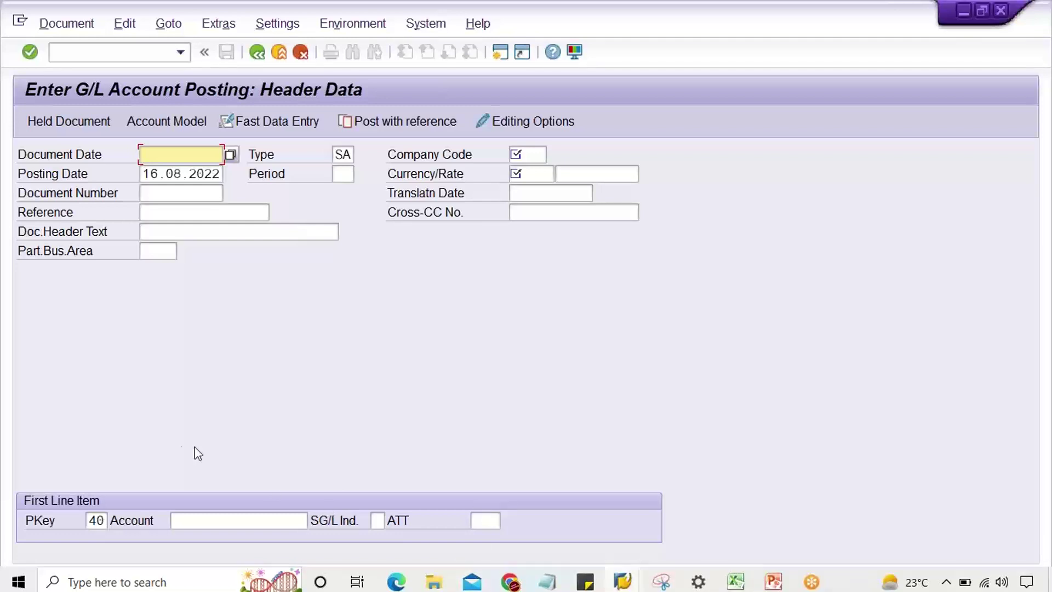
{"action": "left_click", "coordinate": [180, 167]}
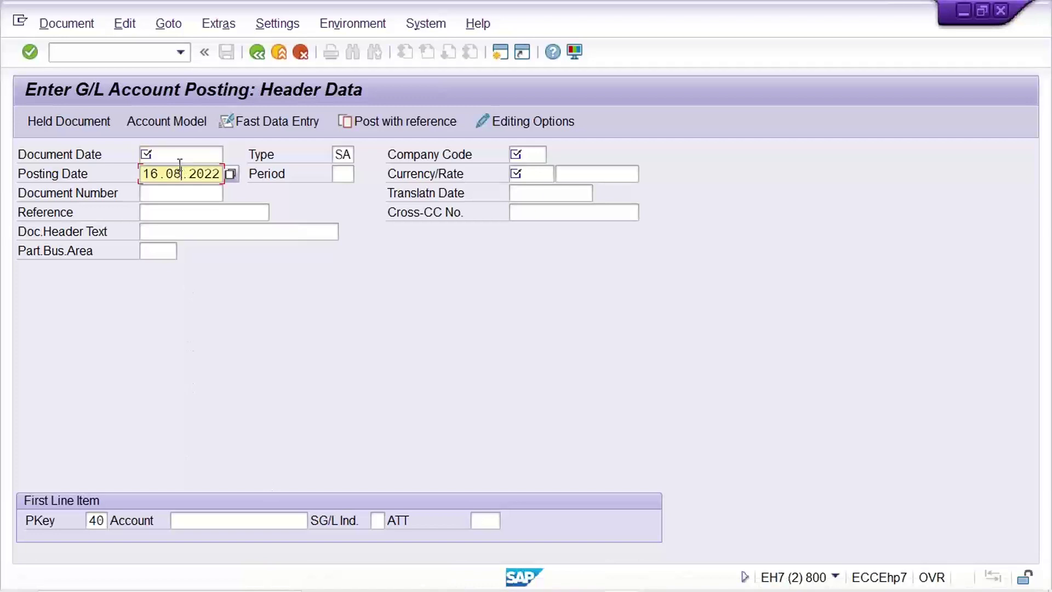
{"action": "left_click", "coordinate": [178, 156]}
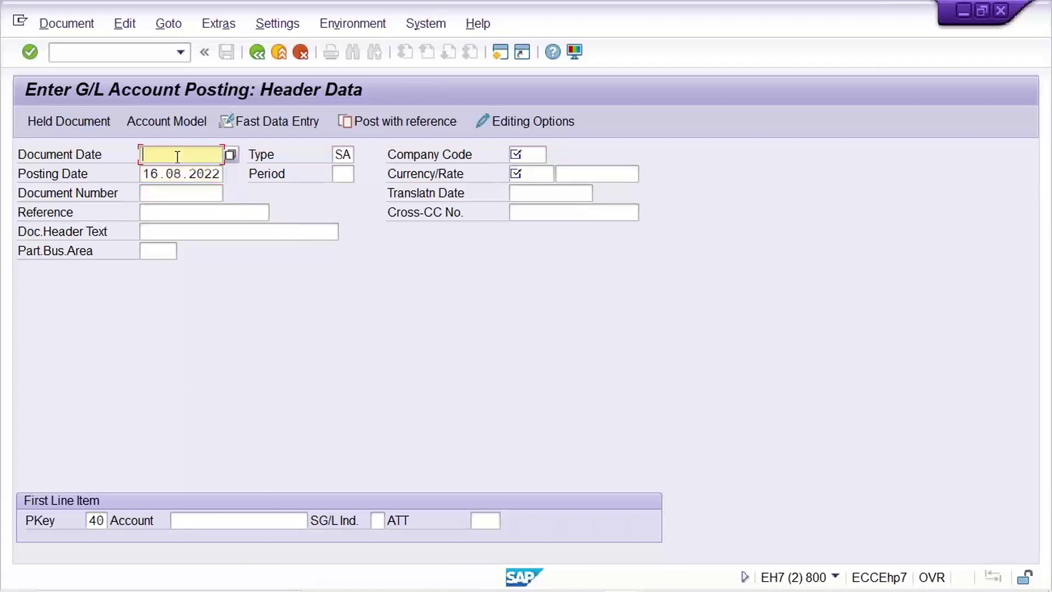
{"action": "type", "text": "16.08.2022"}
{"action": "left_click", "coordinate": [533, 156]}
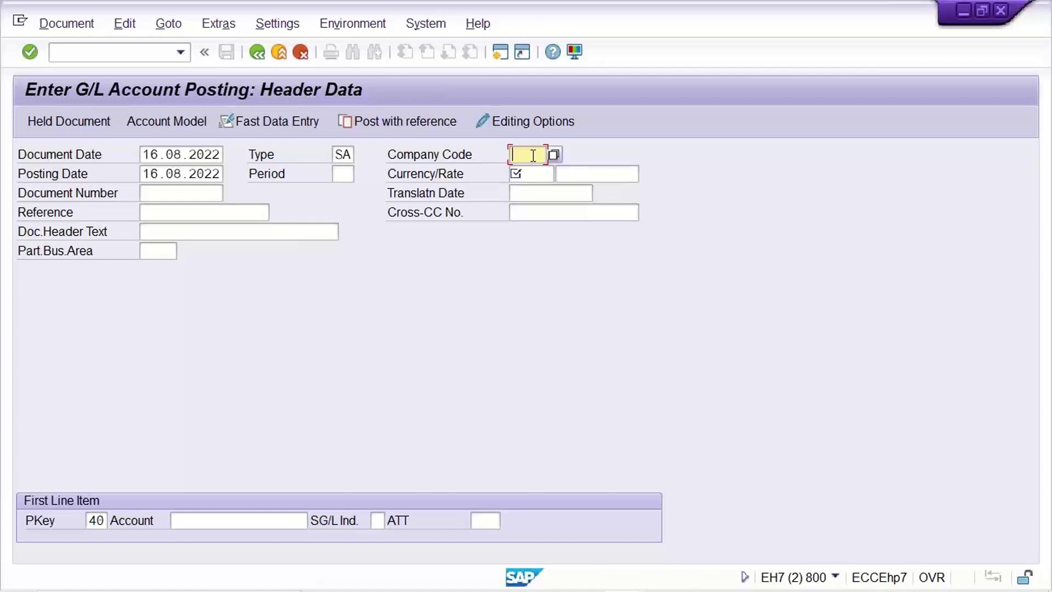
{"action": "type", "text": "TM"}
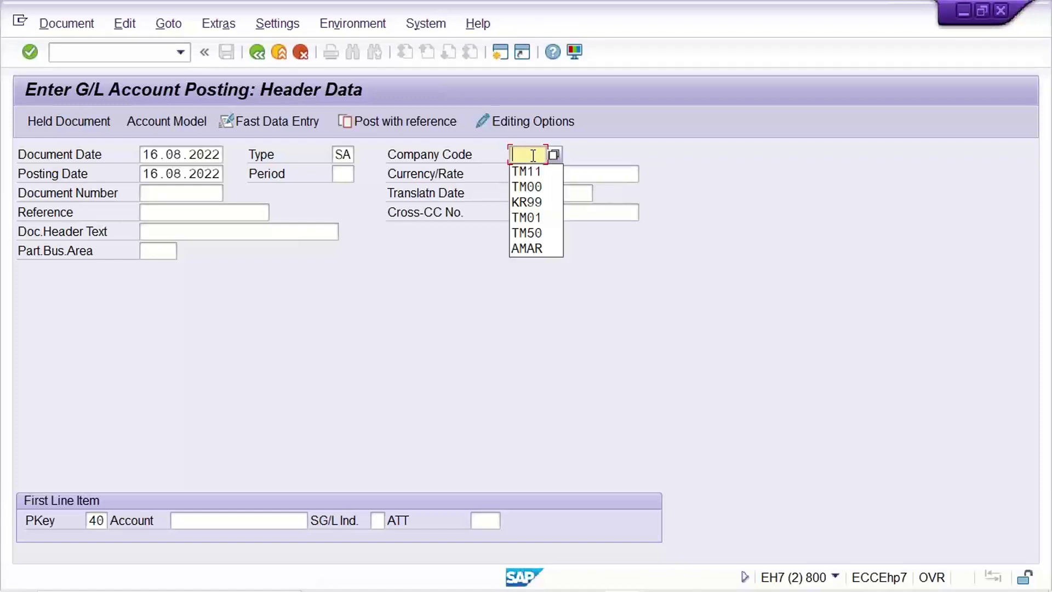
{"action": "type", "text": "11"}
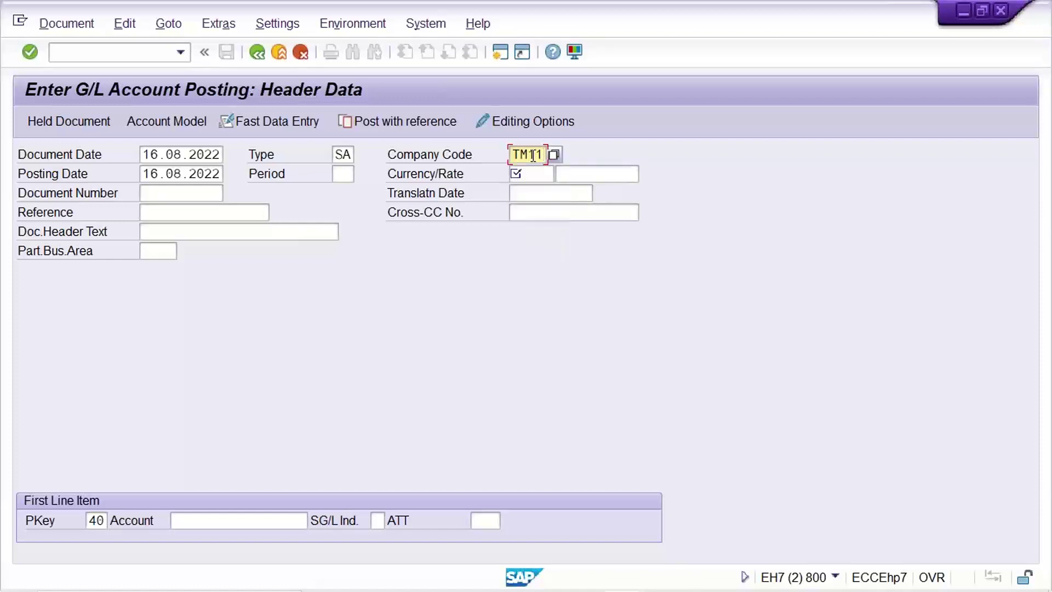
{"action": "left_click", "coordinate": [540, 174]}
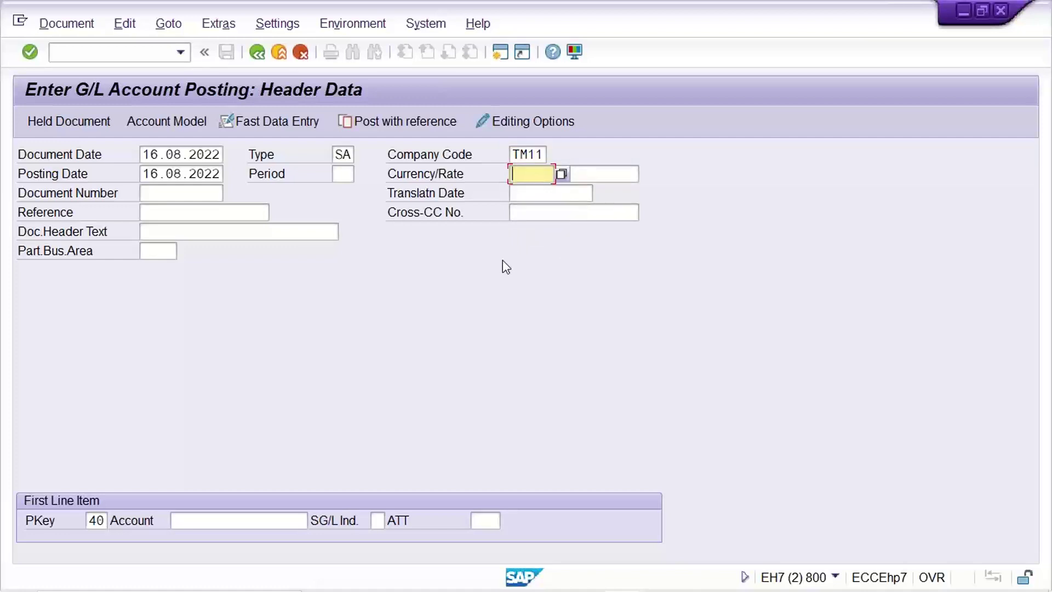
{"action": "type", "text": "INR"}
- Enter posting key 40 with account 4000 as the first line item and submit it
{"action": "left_click", "coordinate": [94, 521]}
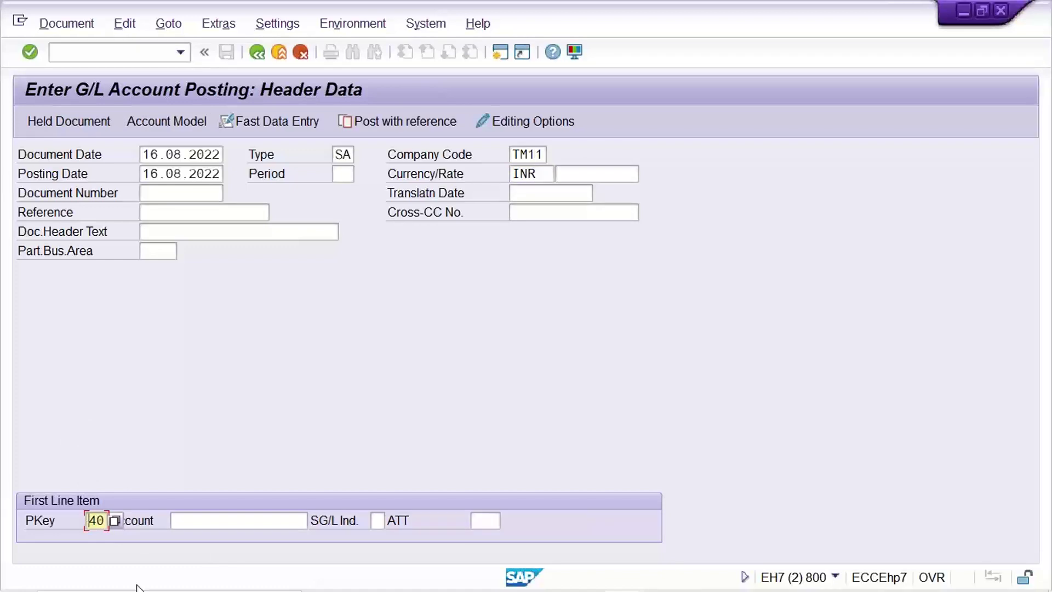
{"action": "left_click", "coordinate": [206, 522]}
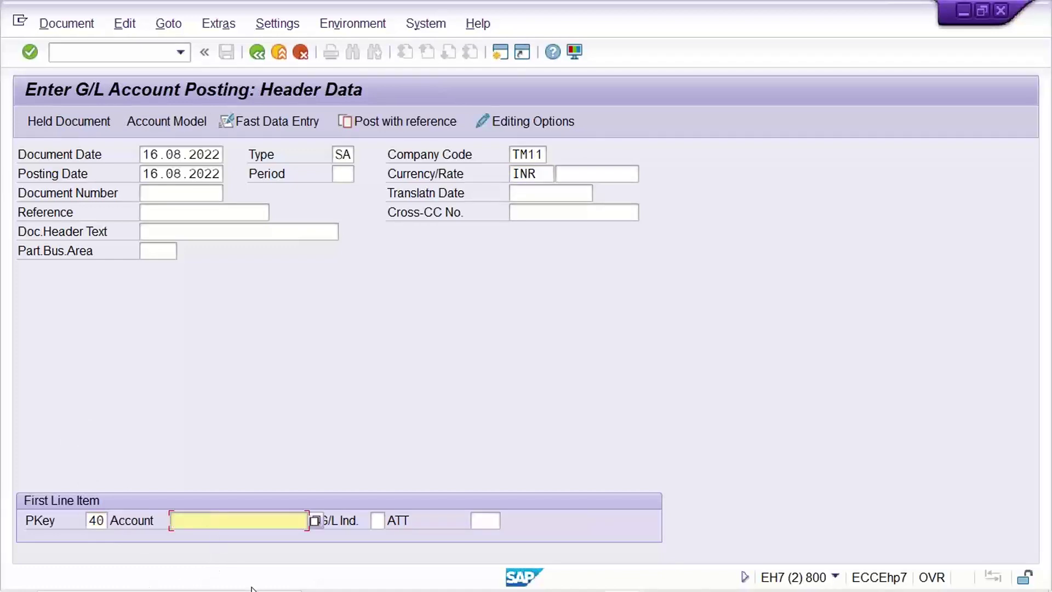
{"action": "type", "text": "4000"}
{"action": "left_click_drag", "start_coordinate": [215, 521], "coordinate": [172, 520]}
{"action": "key", "text": "Return"}
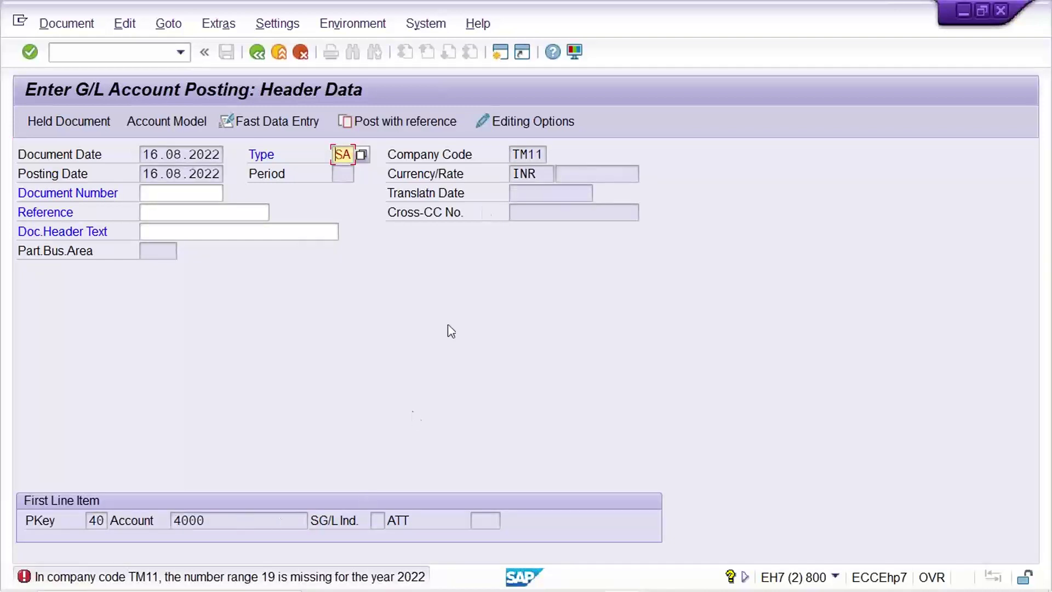
{"action": "left_click", "coordinate": [529, 184]}
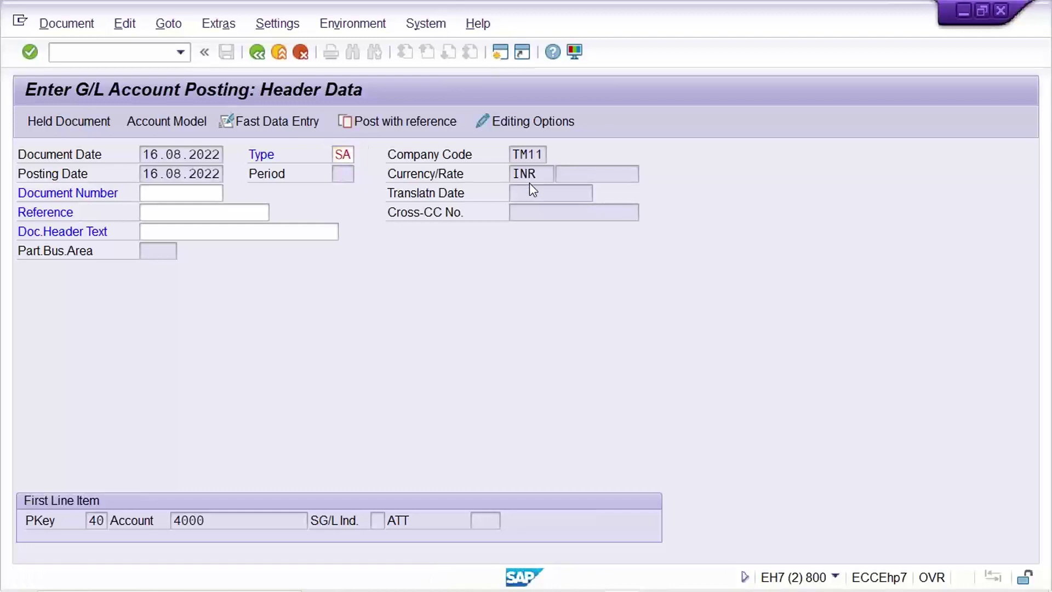
- In OBA7, change document type SA's number range from 19 to 01 and save
{"action": "key", "text": "F3"}
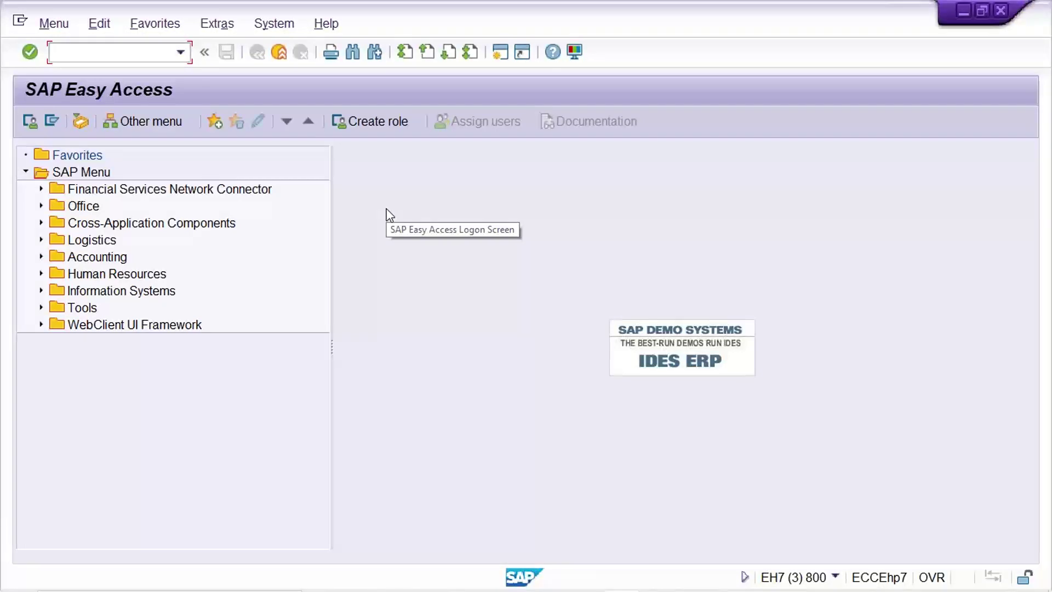
{"action": "type", "text": "OBA7"}
{"action": "key", "text": "Return"}
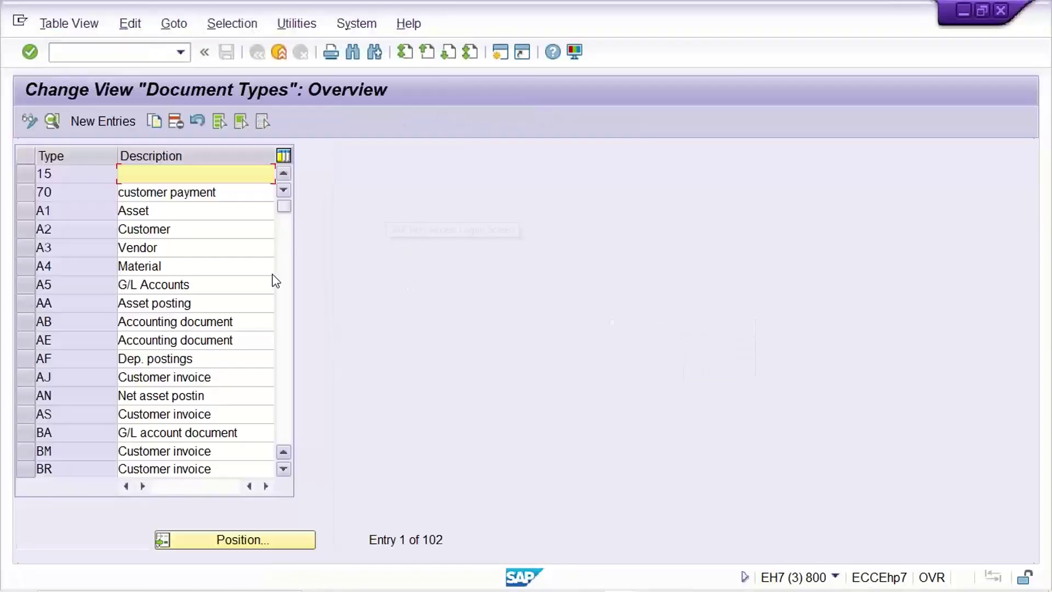
{"action": "left_click", "coordinate": [245, 542]}
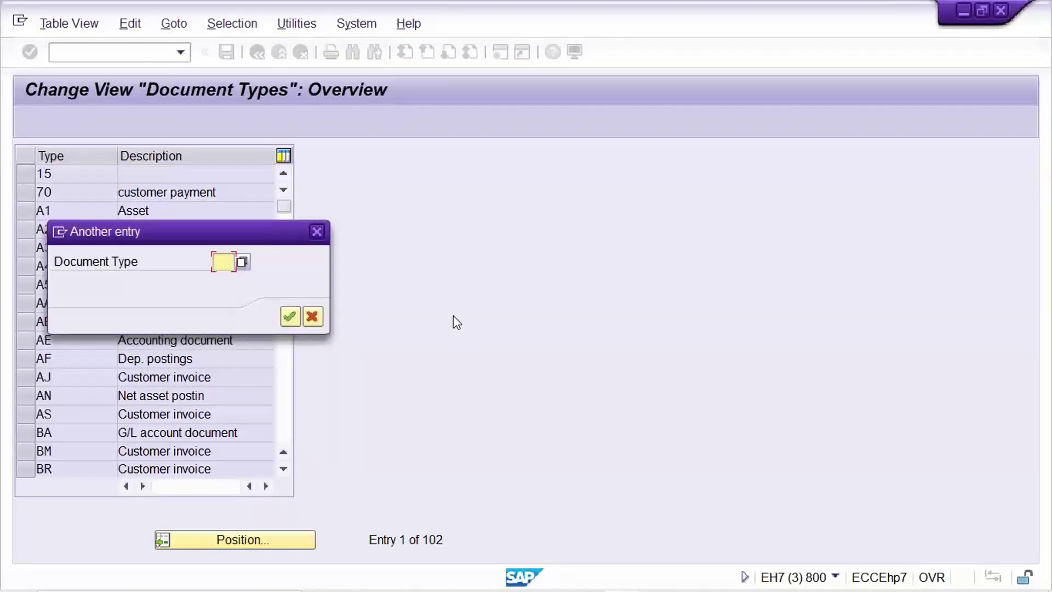
{"action": "type", "text": "SA"}
{"action": "key", "text": "Return"}
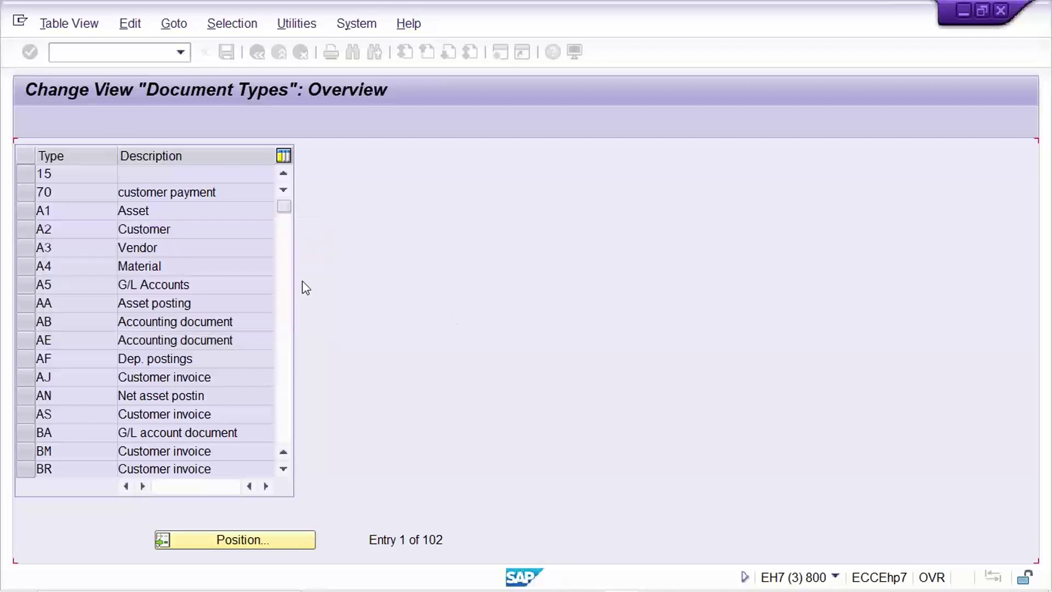
{"action": "double_click", "coordinate": [74, 173]}
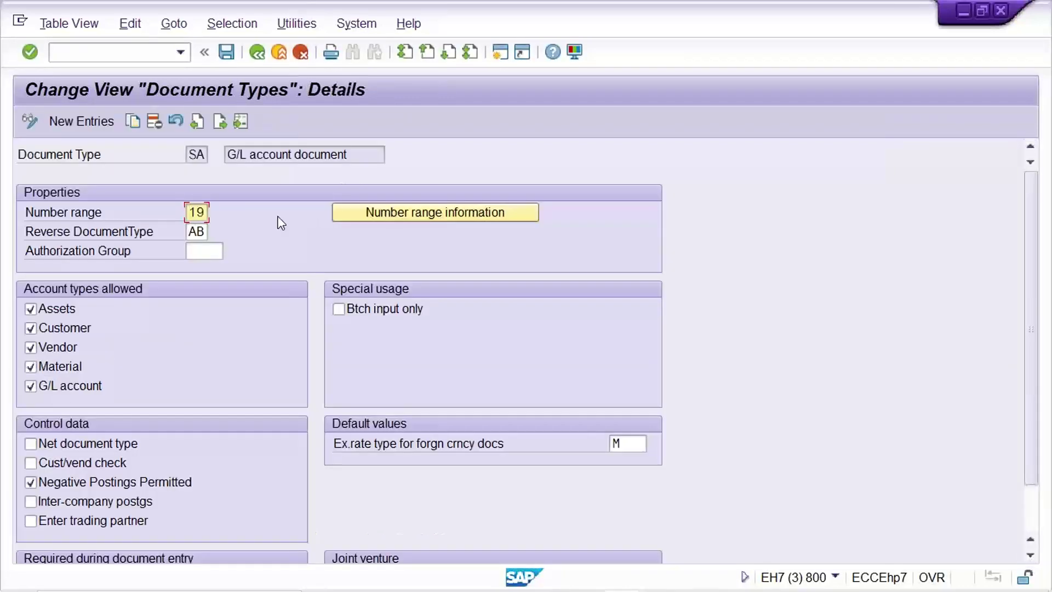
{"action": "type", "text": "01"}
{"action": "key", "text": "Return"}
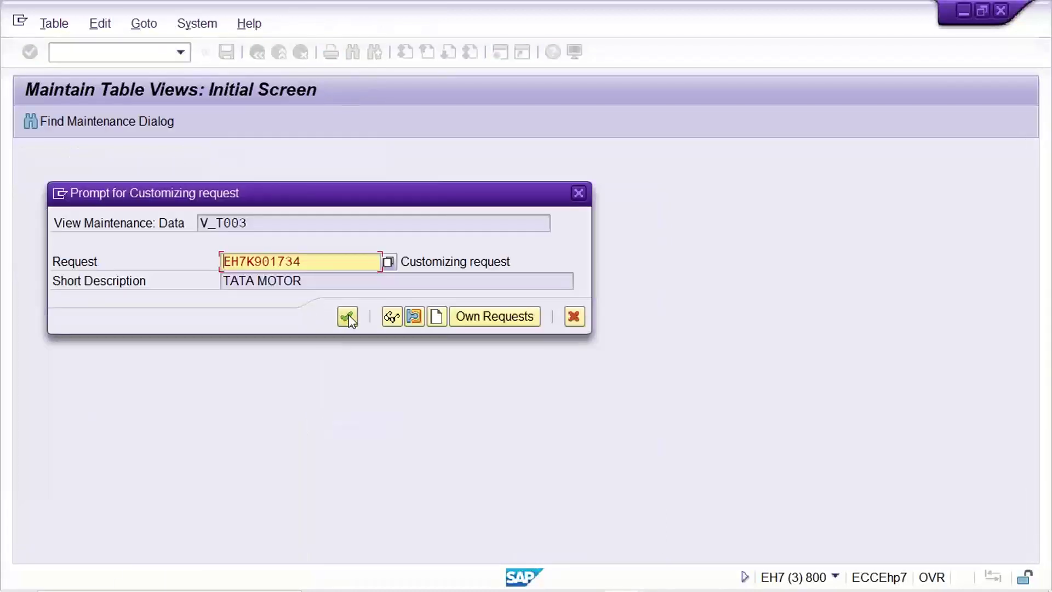
{"action": "left_click", "coordinate": [340, 314]}
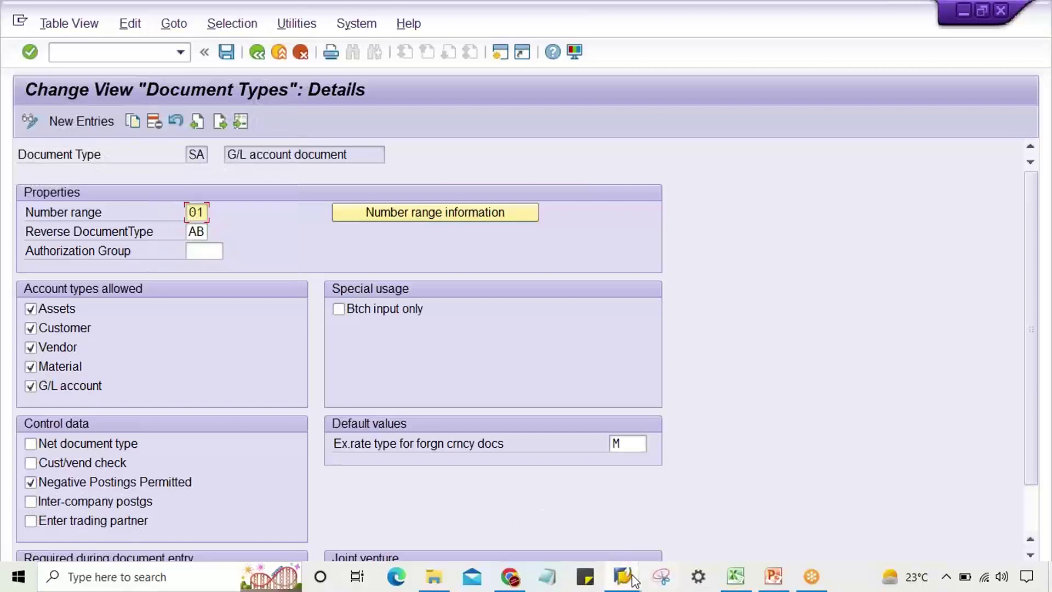
{"action": "left_click", "coordinate": [633, 575]}
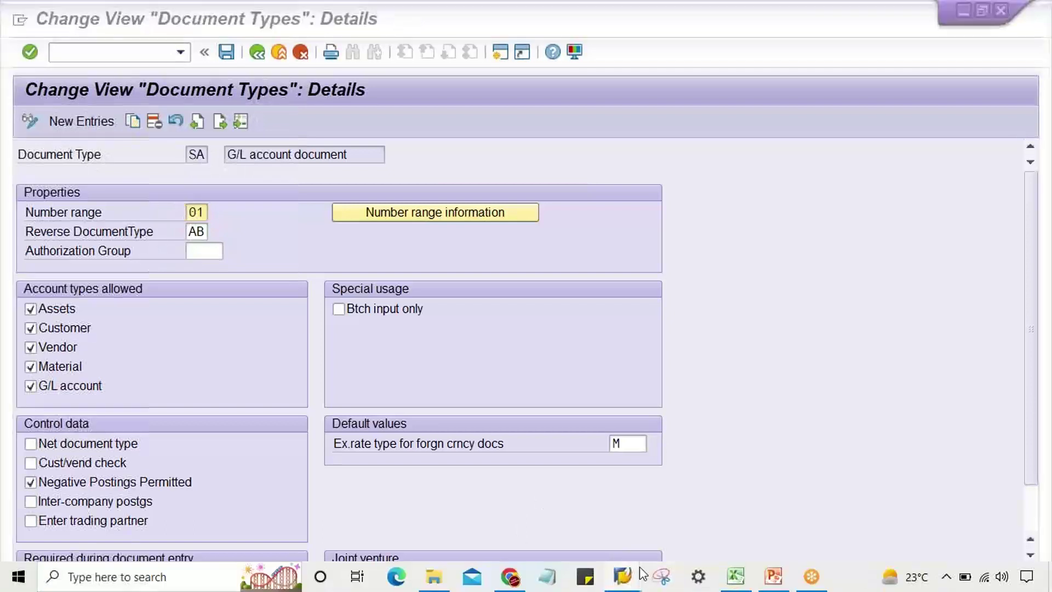
- Restart the F-02 G/L account posting transaction with /n
{"action": "left_click", "coordinate": [689, 534]}
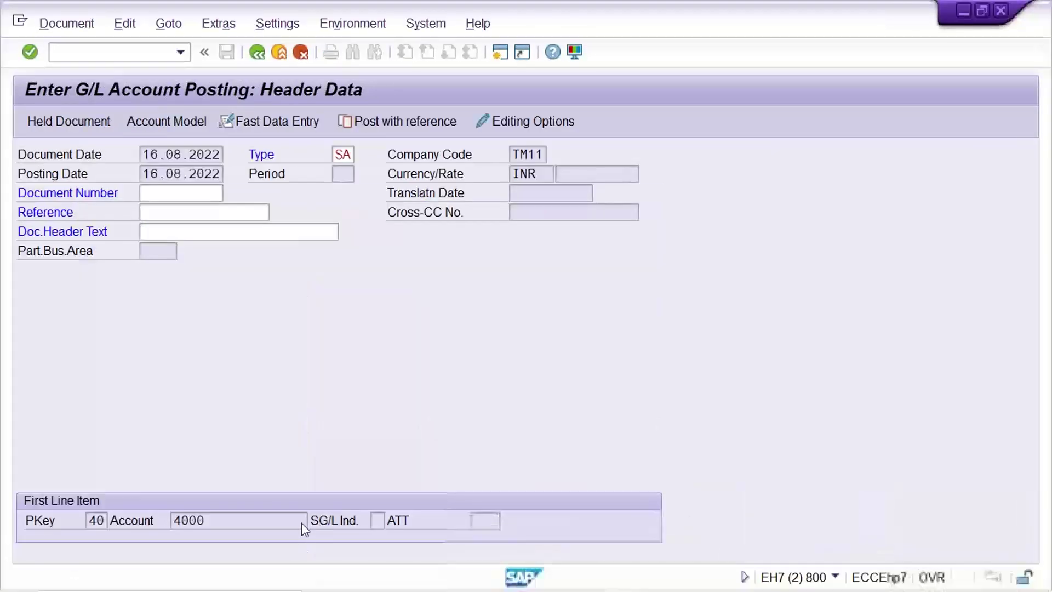
{"action": "key", "text": "Return"}
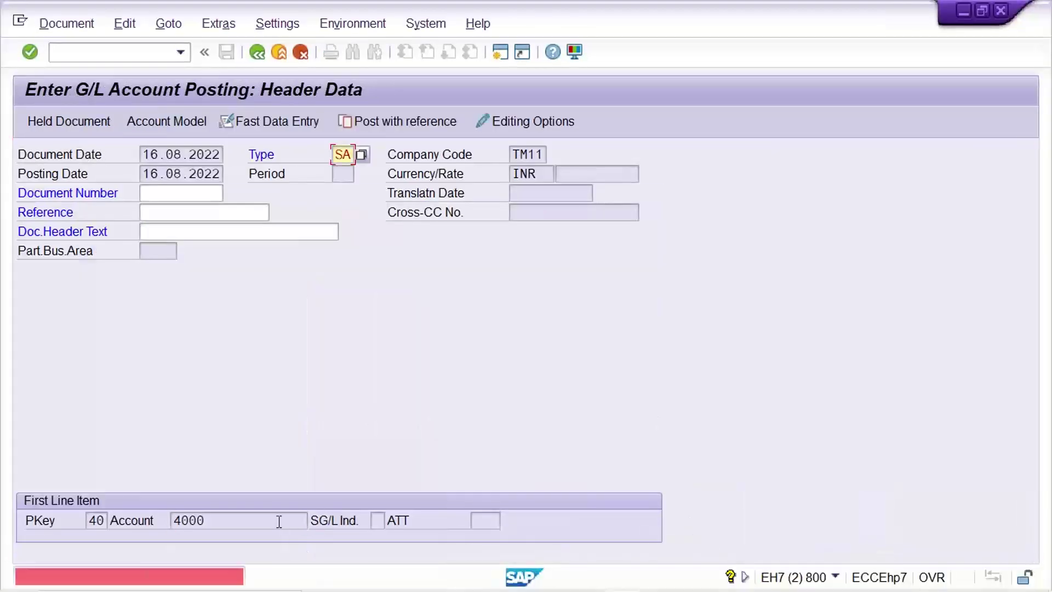
{"action": "left_click", "coordinate": [131, 52]}
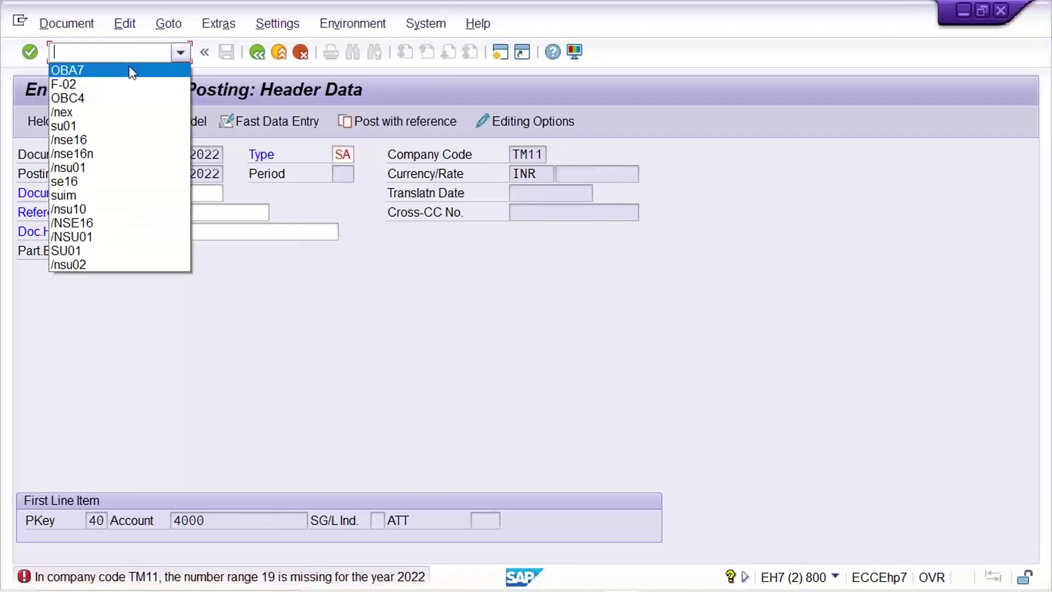
{"action": "left_click", "coordinate": [115, 84]}
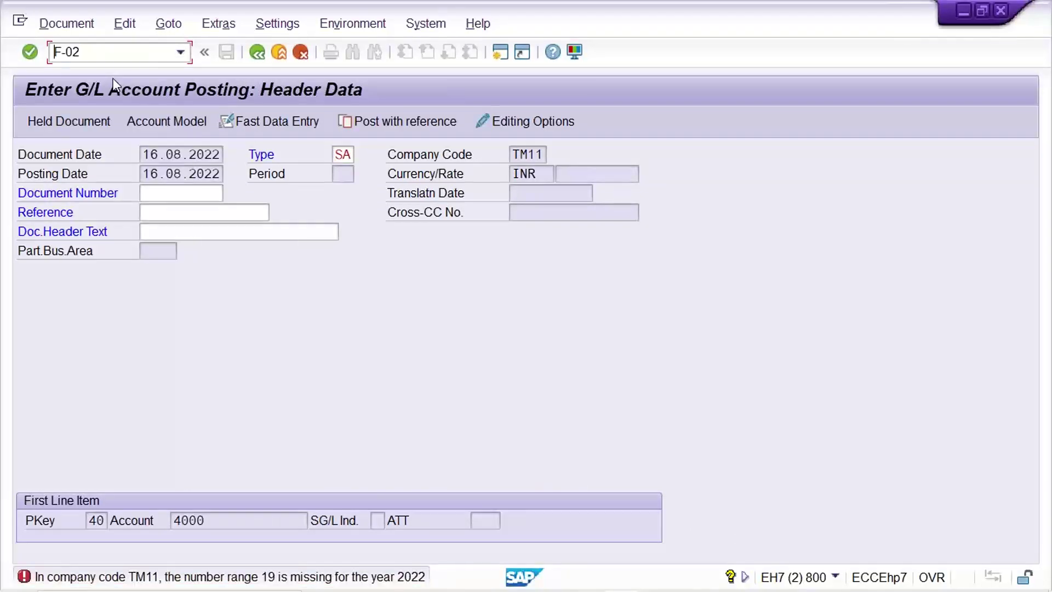
{"action": "type", "text": "/n"}
{"action": "key", "text": "Return"}
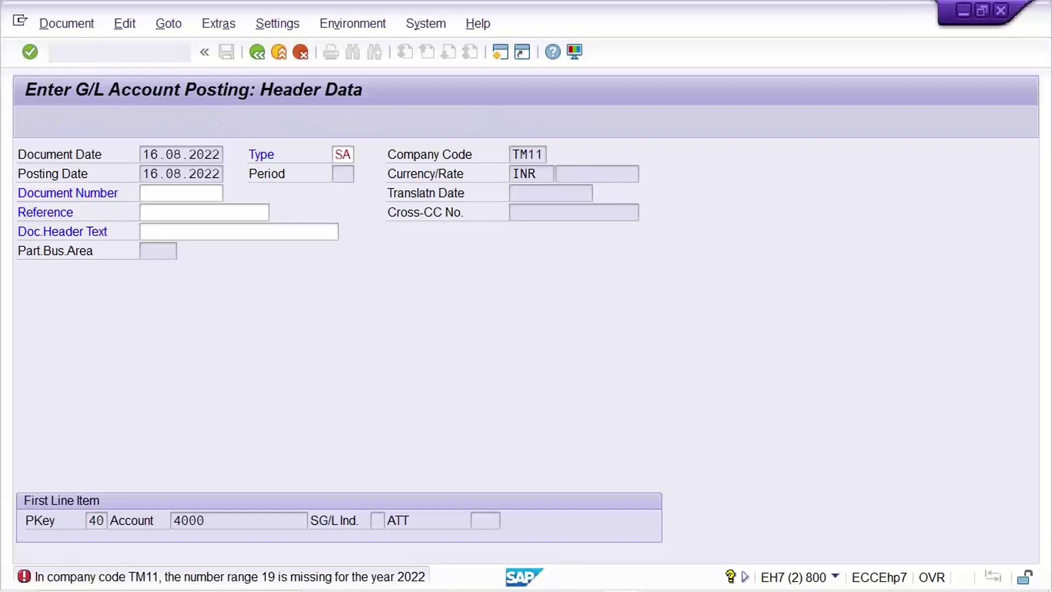
- Pick document date 16.08.2022 and account 4000 from history to open the debit line item
{"action": "left_click", "coordinate": [200, 158]}
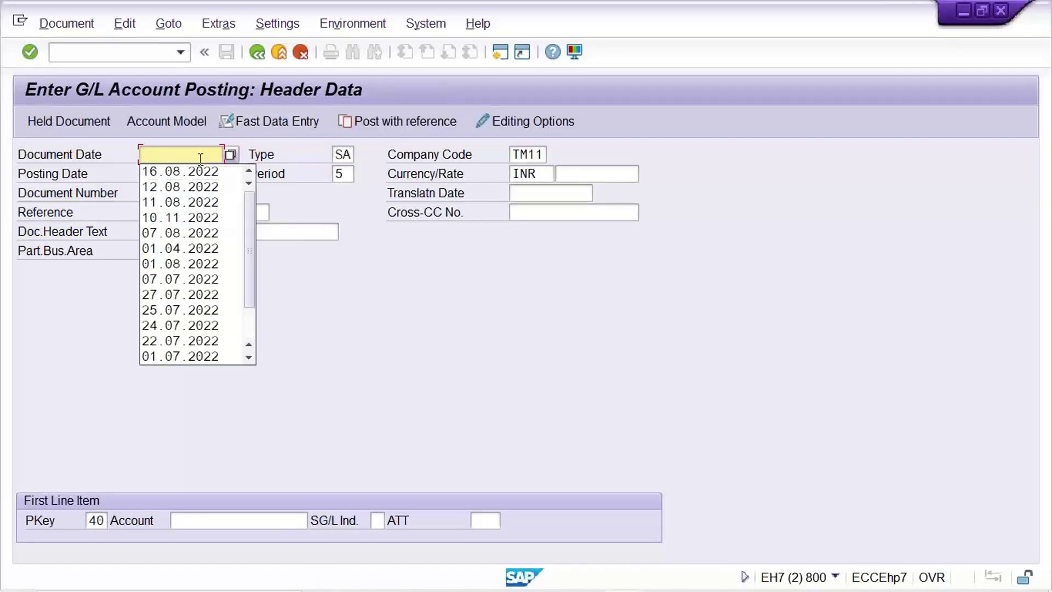
{"action": "key", "text": "Down"}
{"action": "key", "text": "Return"}
{"action": "left_click", "coordinate": [238, 515]}
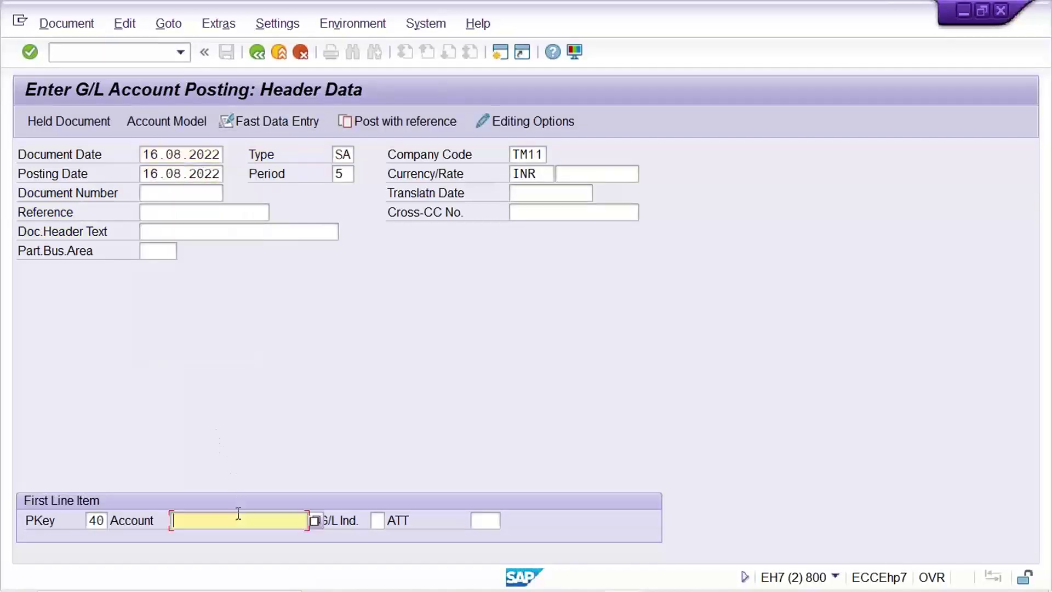
{"action": "left_click", "coordinate": [233, 520]}
{"action": "key", "text": "Down"}
{"action": "key", "text": "Return"}
{"action": "key", "text": "Return"}
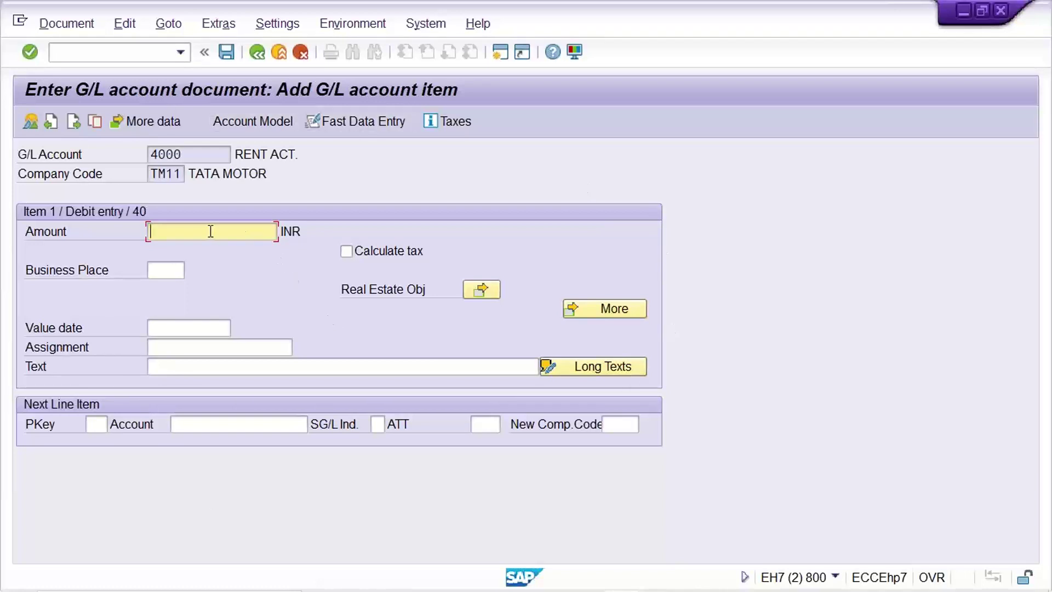
{"action": "left_click", "coordinate": [164, 269]}
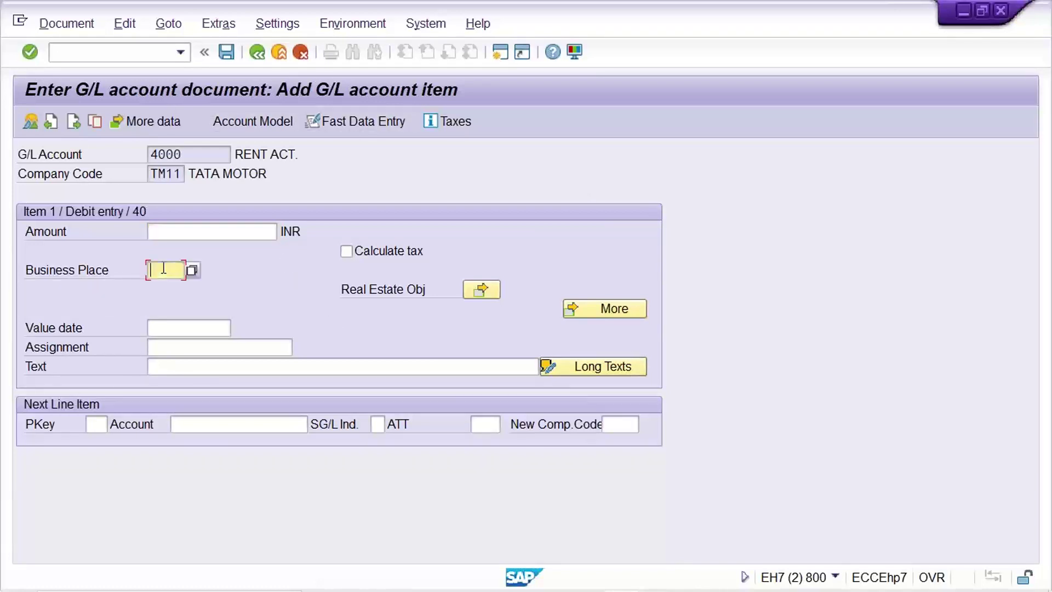
{"action": "left_click", "coordinate": [172, 324]}
{"action": "left_click", "coordinate": [178, 347]}
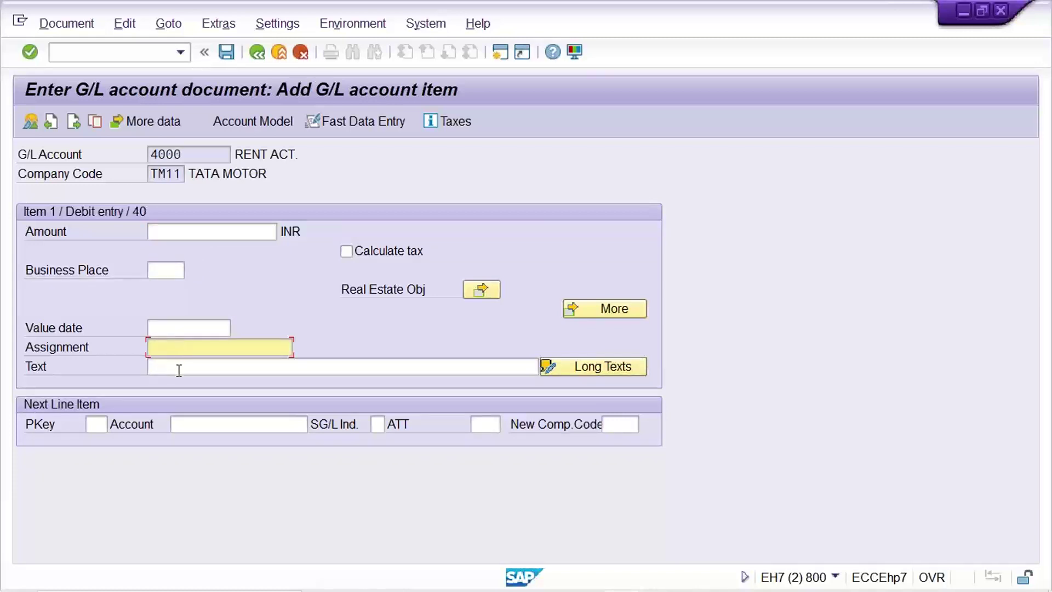
{"action": "left_click", "coordinate": [179, 371]}
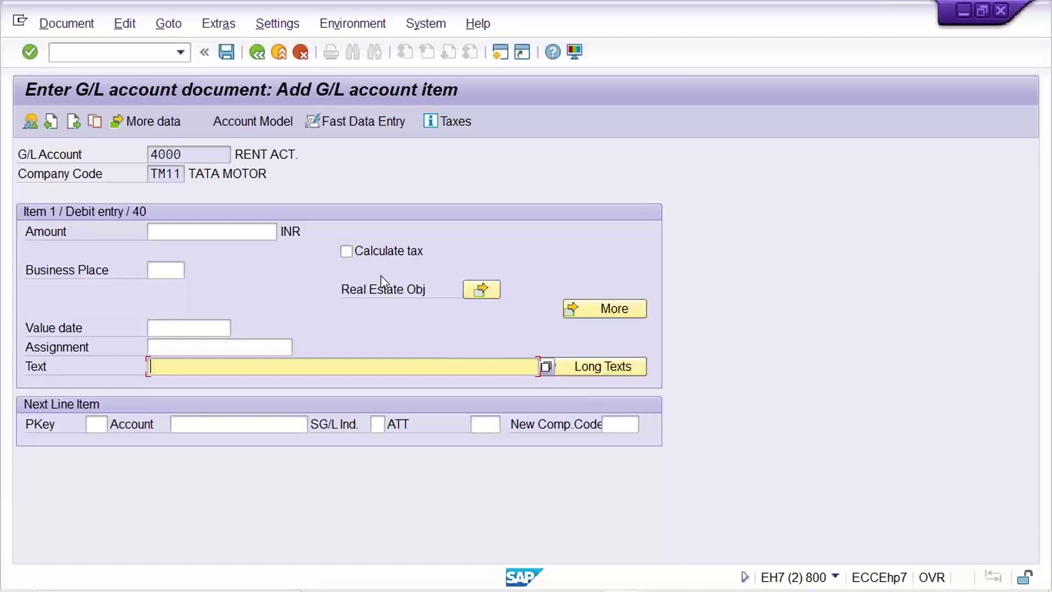
{"action": "left_click", "coordinate": [203, 154]}
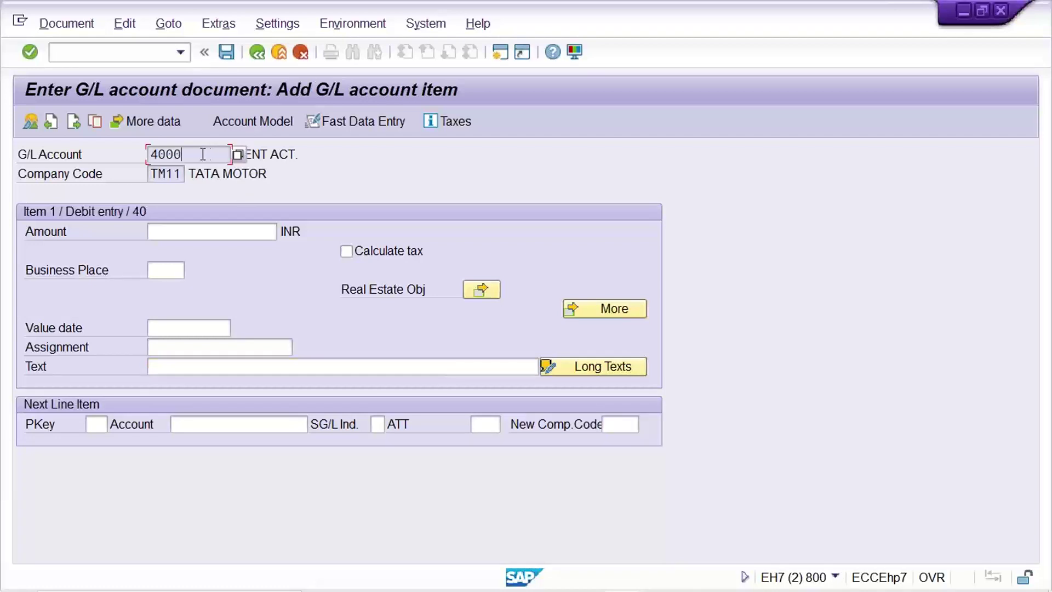
{"action": "left_click_drag", "start_coordinate": [203, 153], "coordinate": [137, 155]}
{"action": "left_click", "coordinate": [322, 154]}
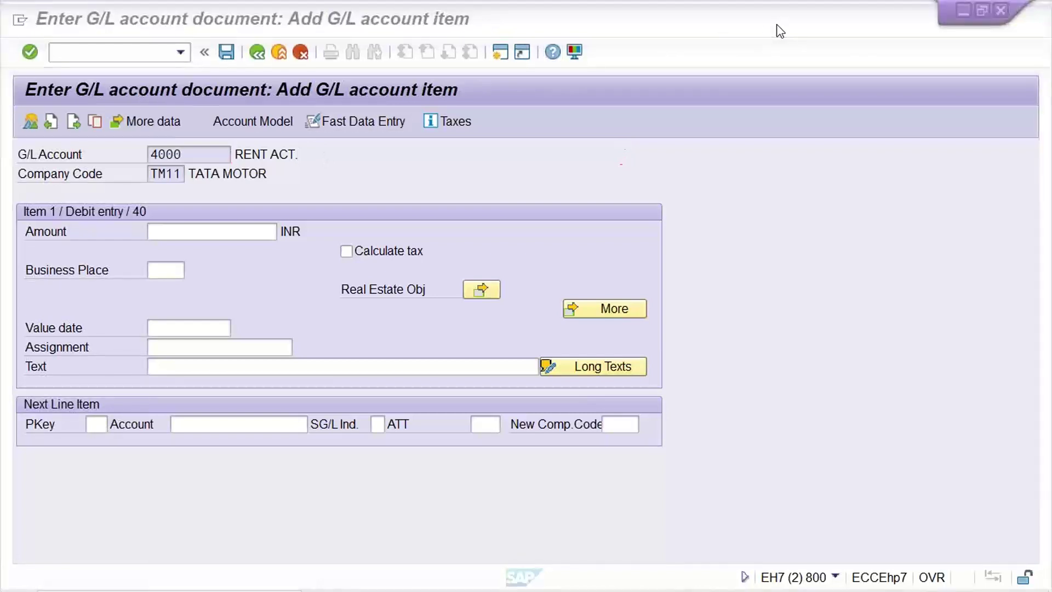
{"action": "left_click", "coordinate": [719, 153]}
{"action": "left_click", "coordinate": [212, 159]}
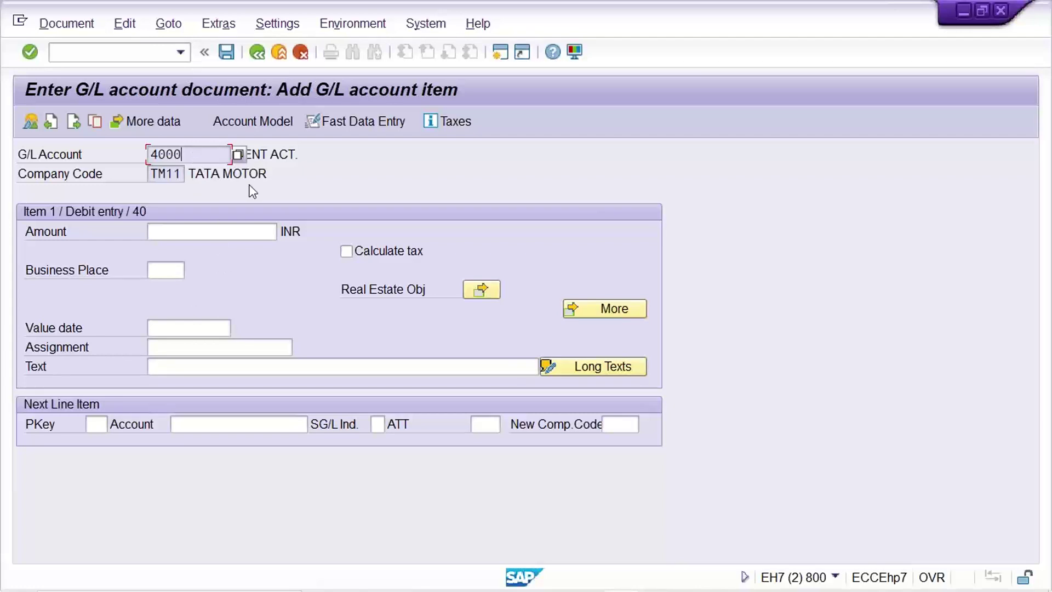
{"action": "left_click", "coordinate": [290, 154]}
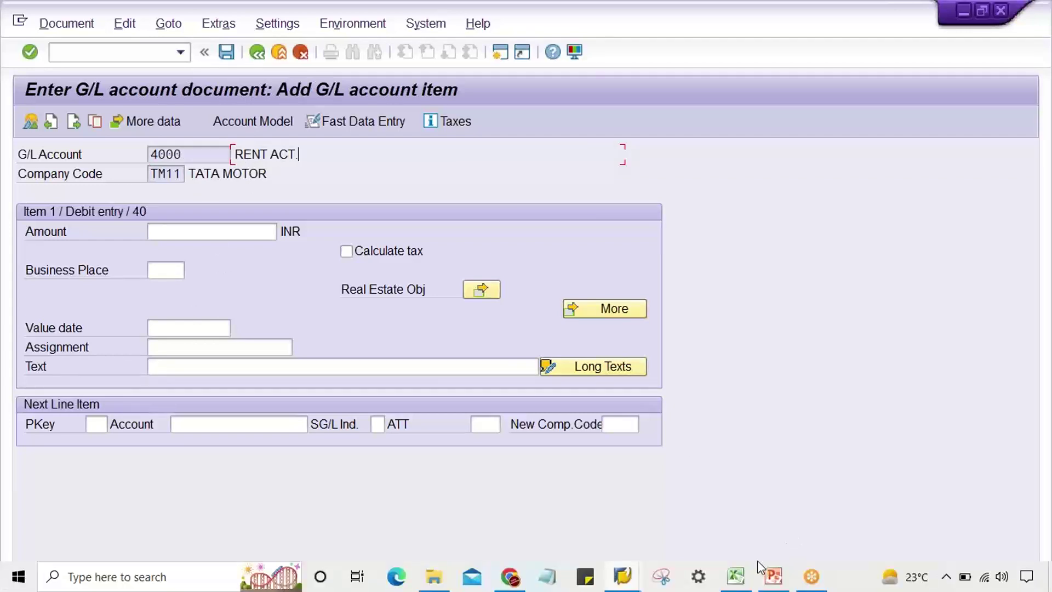
- Widen column H and enter 'TEXT - REQ.' in H2 beside RENT
{"action": "left_click", "coordinate": [737, 576]}
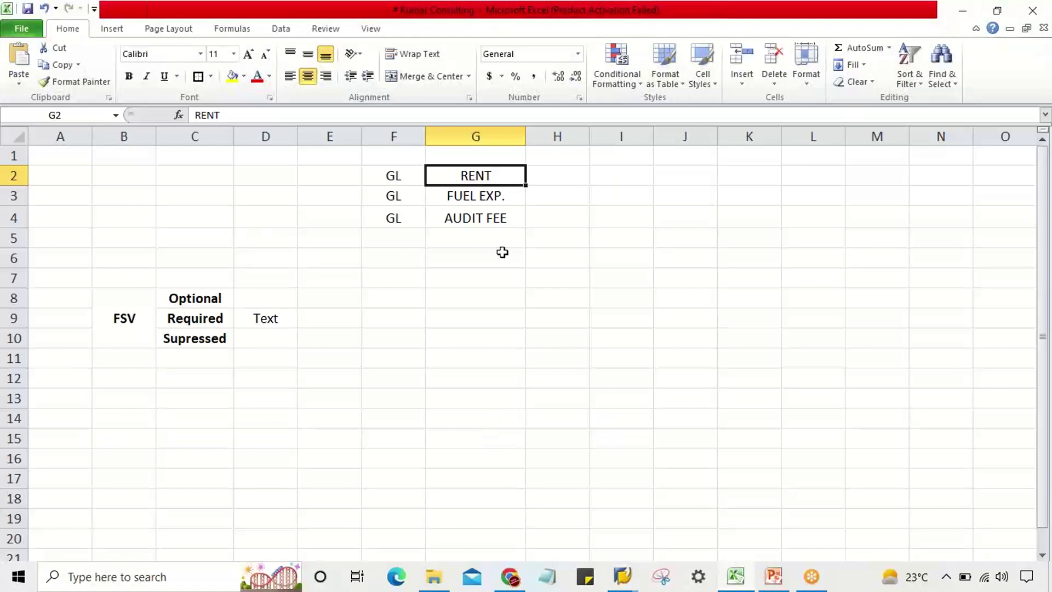
{"action": "left_click", "coordinate": [559, 179]}
{"action": "left_click_drag", "start_coordinate": [589, 136], "coordinate": [621, 136]}
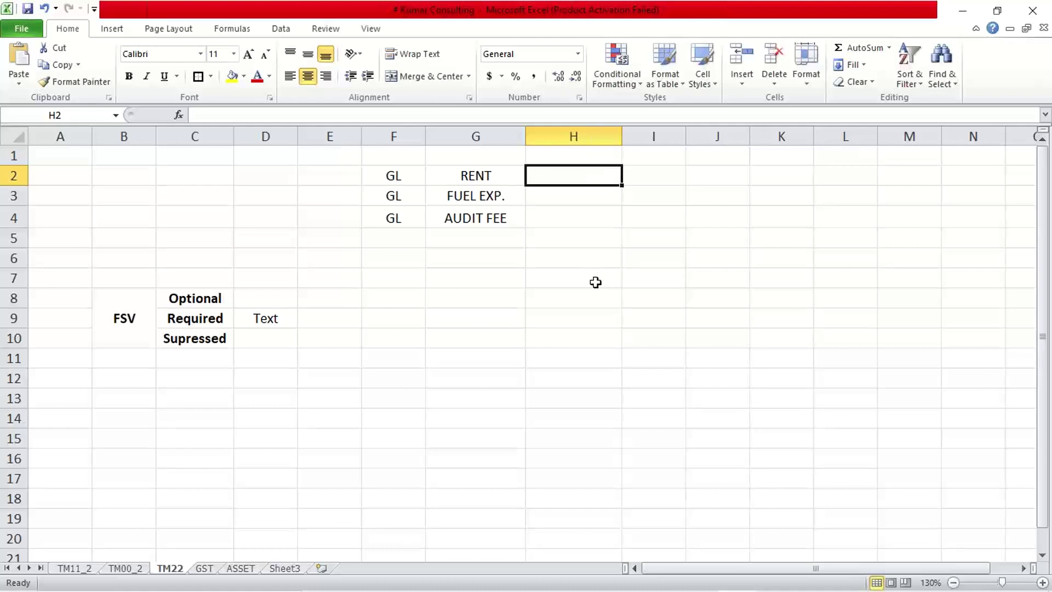
{"action": "type", "text": "TE"}
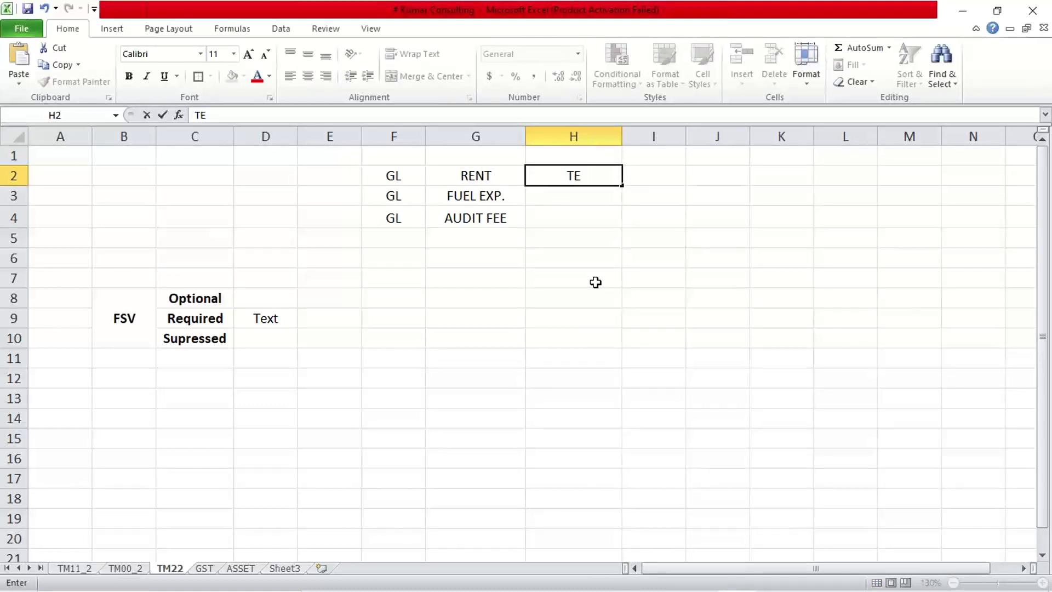
{"action": "type", "text": "XT - REQ."}
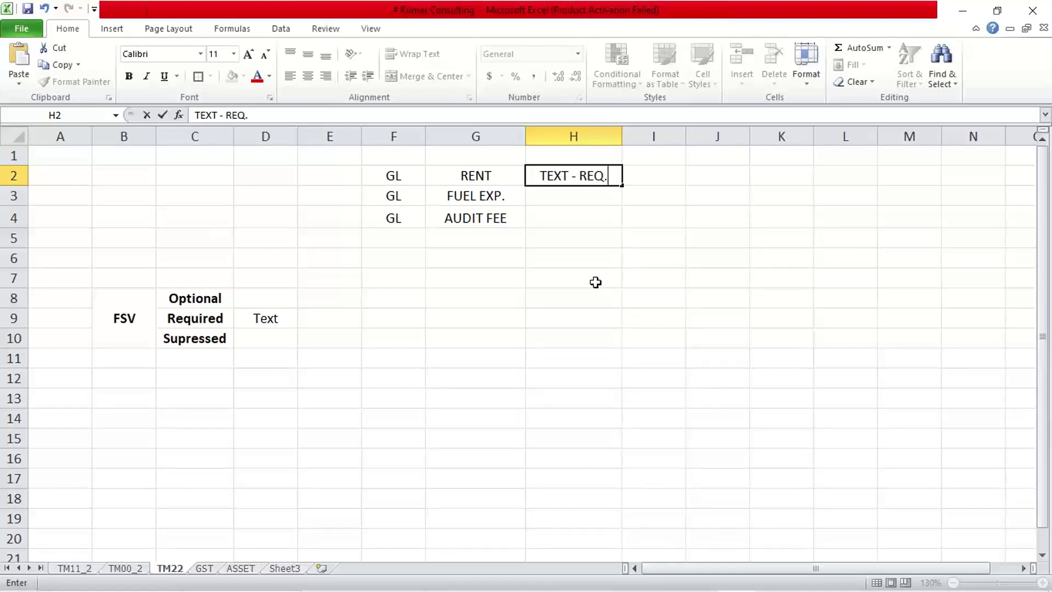
{"action": "key", "text": "Return"}
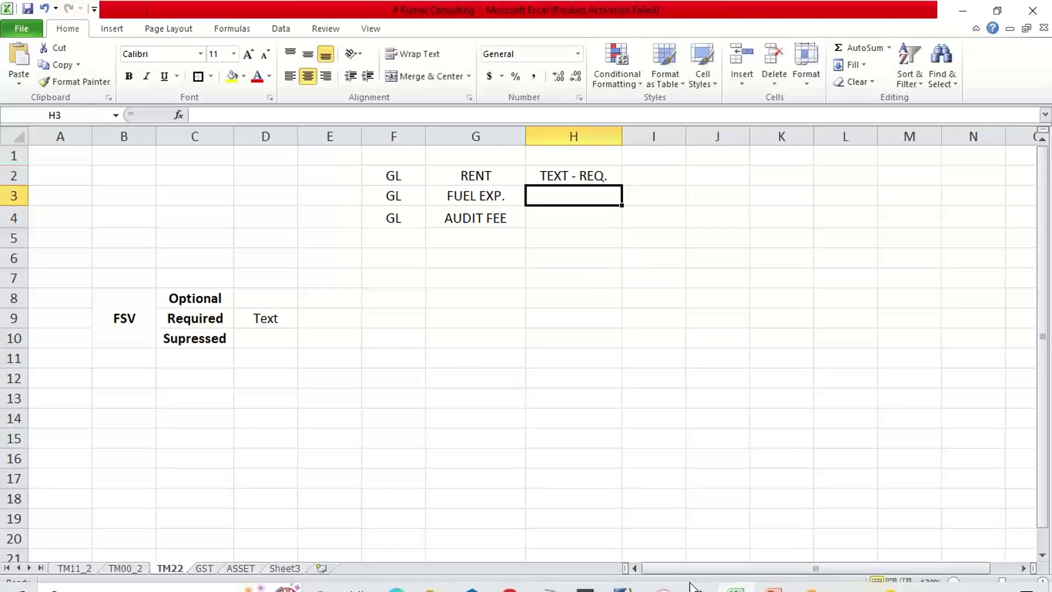
{"action": "mouse_move", "coordinate": [615, 588]}
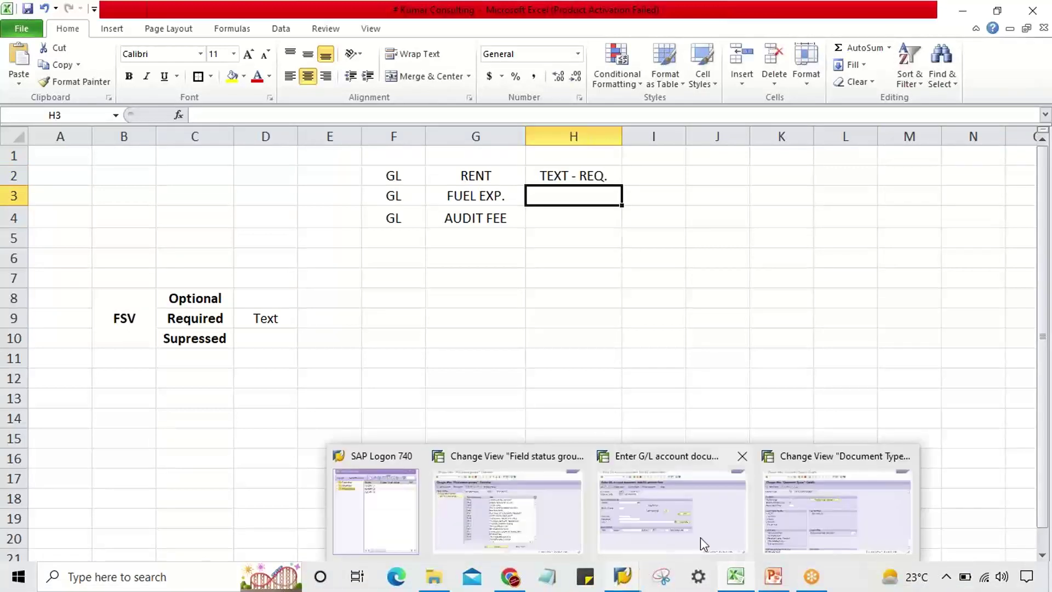
- Check the empty Text field and the G/L account 4000 on the RENT ACT. line item
{"action": "left_click", "coordinate": [625, 512]}
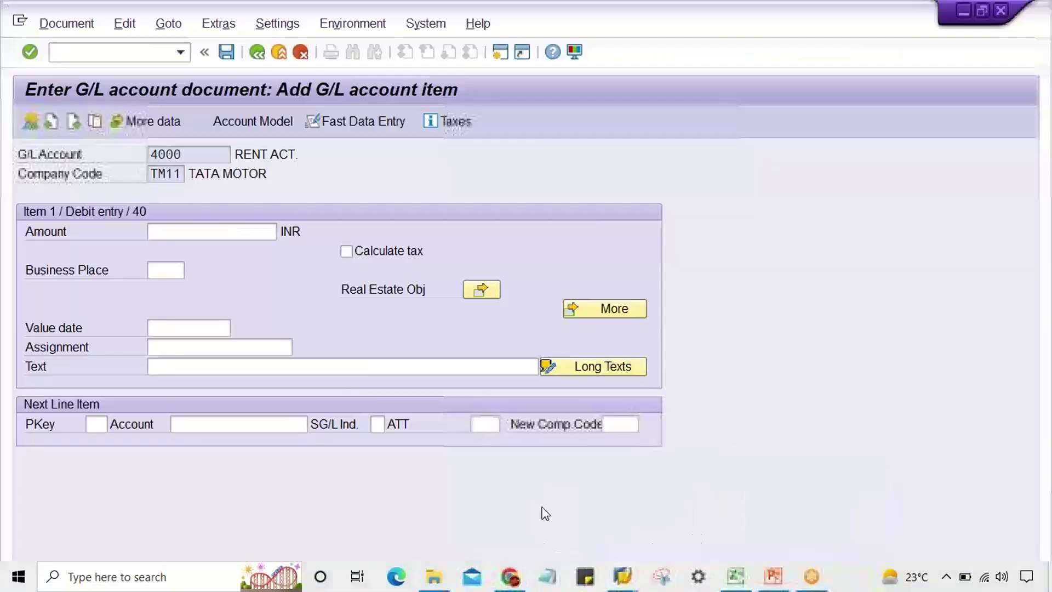
{"action": "left_click", "coordinate": [205, 366]}
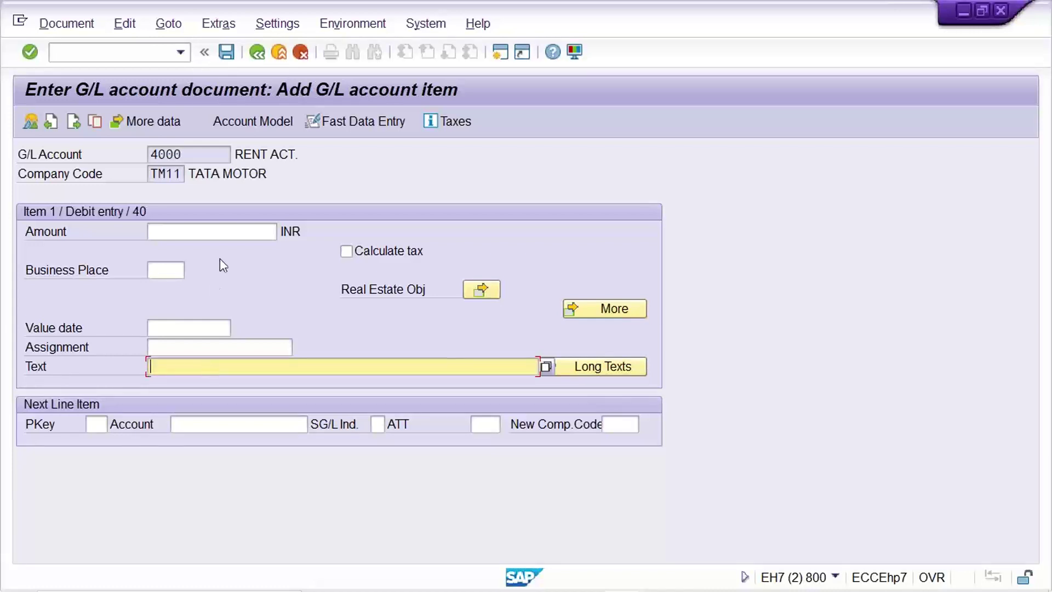
{"action": "left_click", "coordinate": [203, 158]}
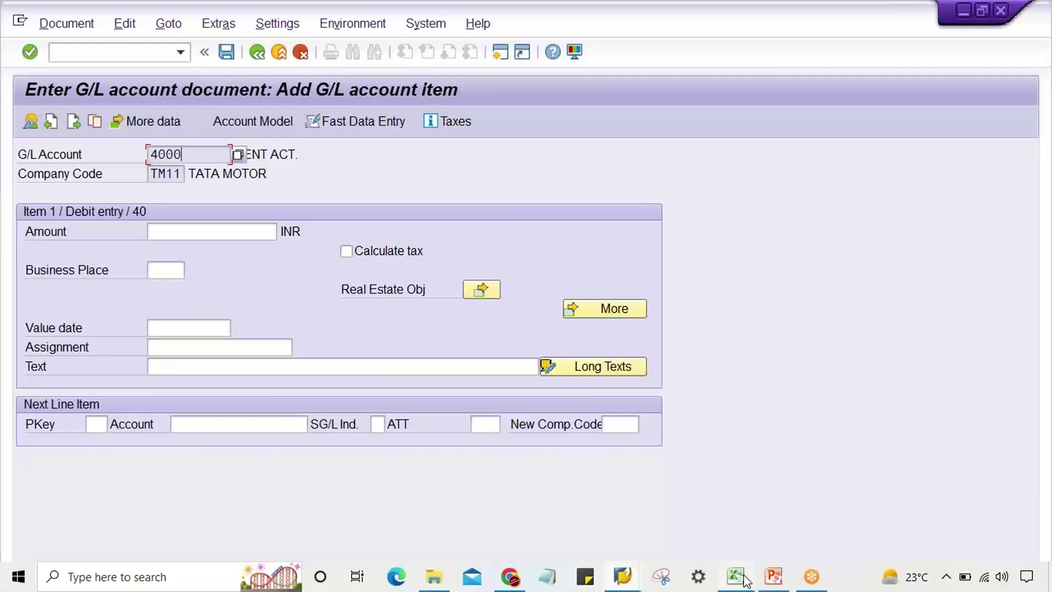
{"action": "left_click", "coordinate": [736, 577]}
{"action": "key", "text": "ctrl+d"}
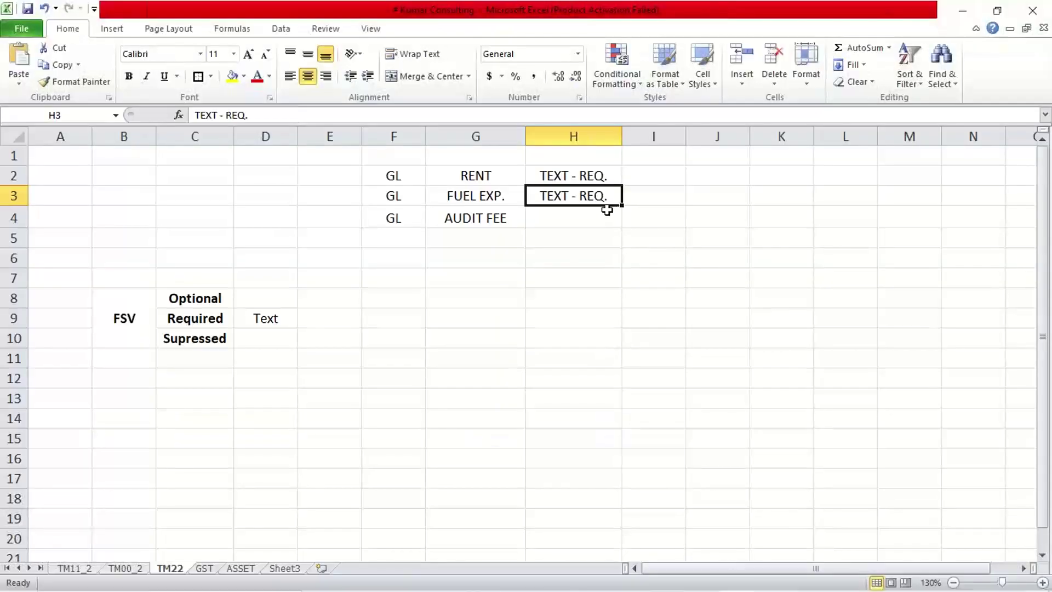
{"action": "double_click", "coordinate": [613, 200]}
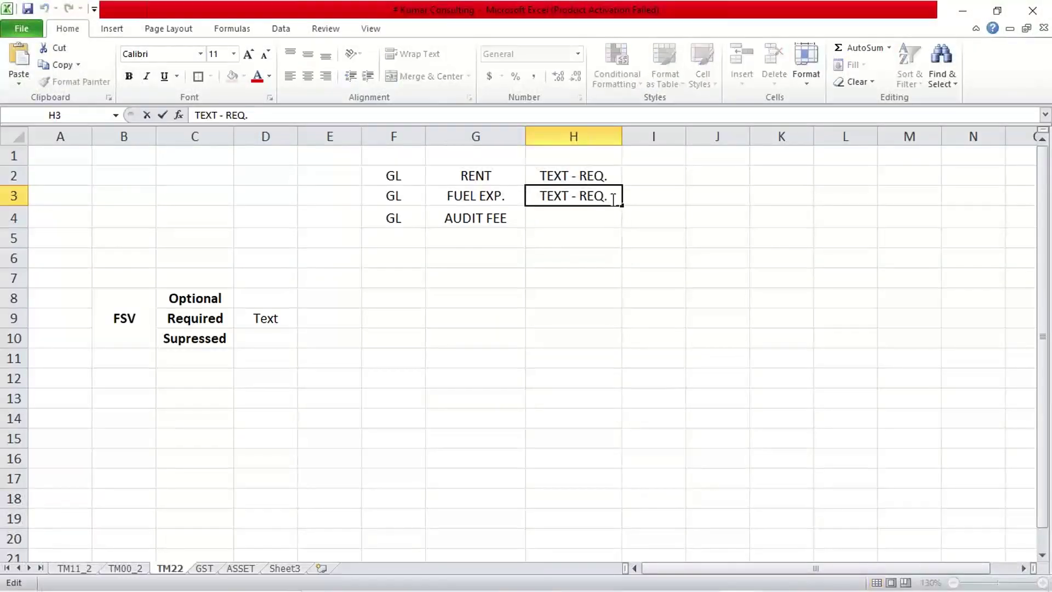
{"action": "key", "text": "BackSpace"}
{"action": "key", "text": "BackSpace"}
{"action": "key", "text": "BackSpace"}
{"action": "key", "text": "BackSpace"}
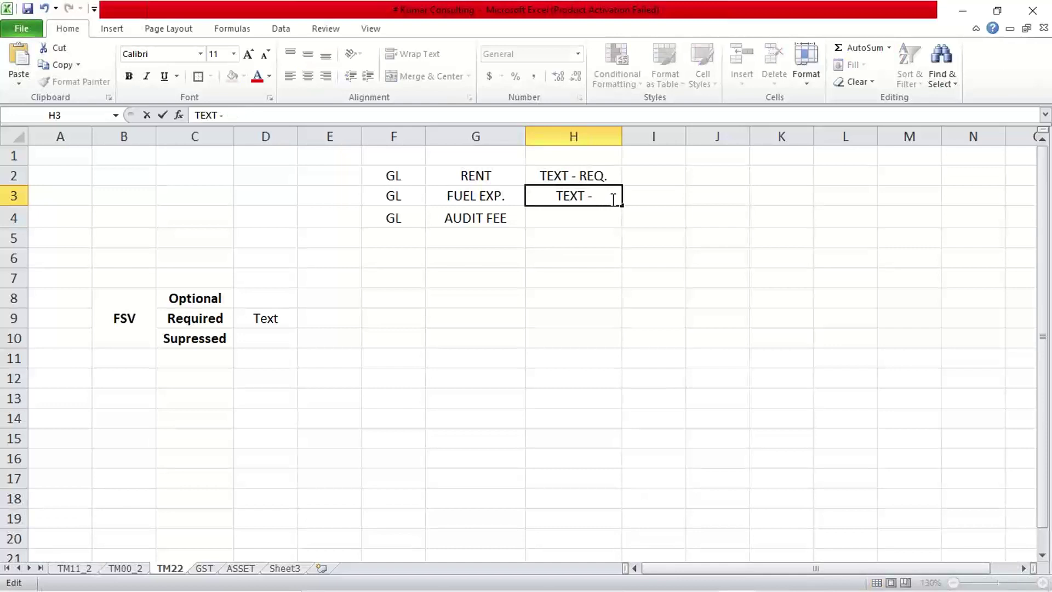
{"action": "type", "text": "OPT"}
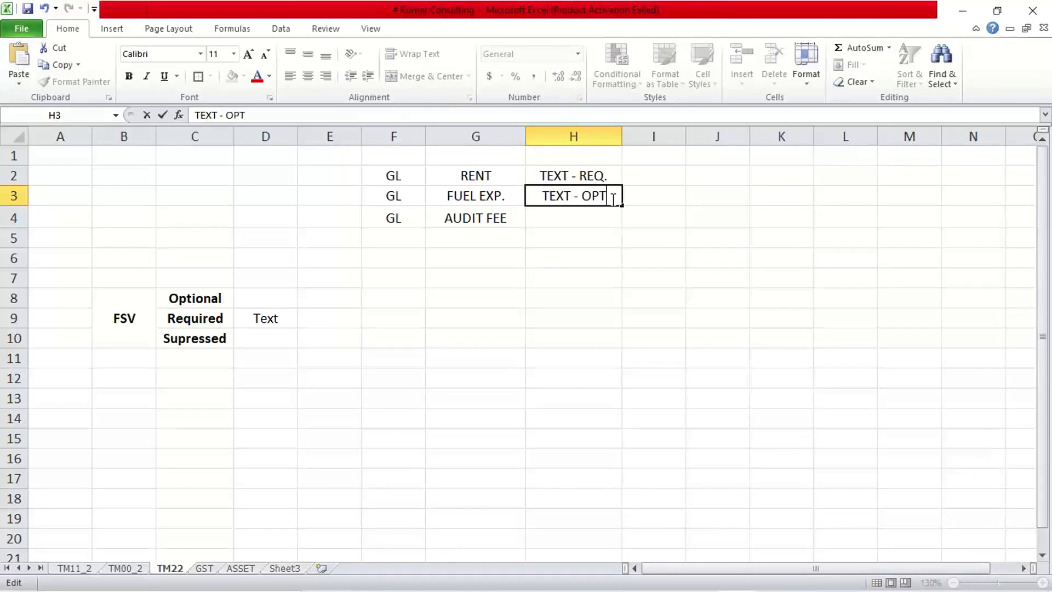
{"action": "type", "text": "."}
{"action": "key", "text": "Return"}
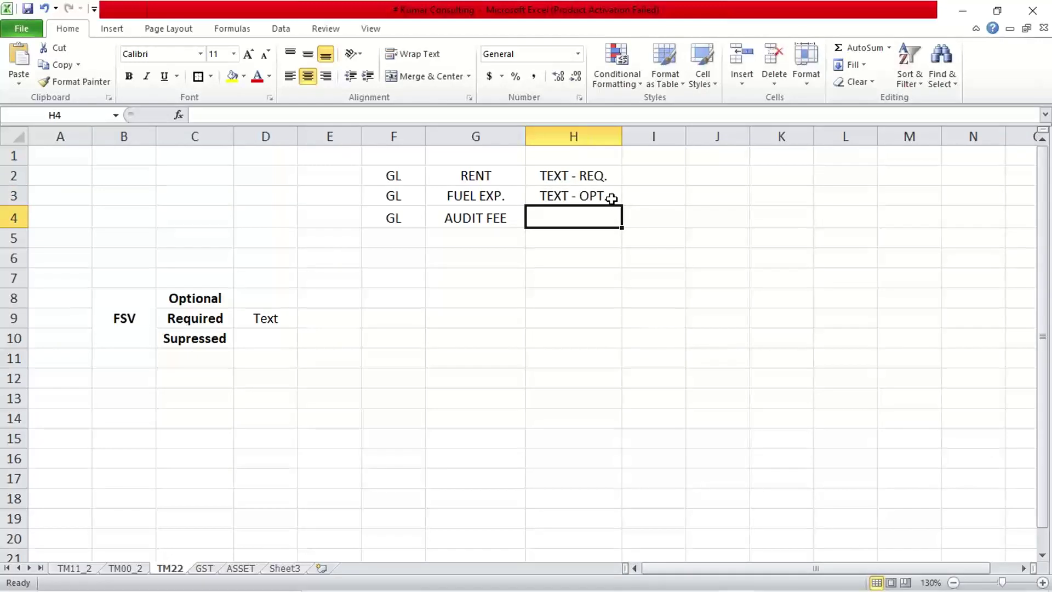
{"action": "left_click", "coordinate": [565, 198]}
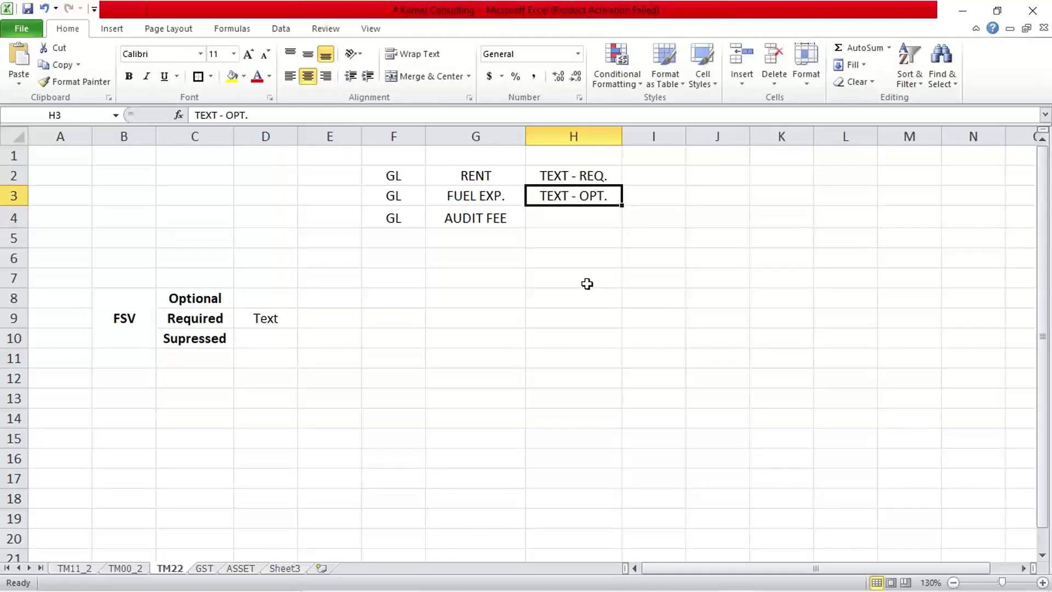
{"action": "left_click", "coordinate": [550, 221]}
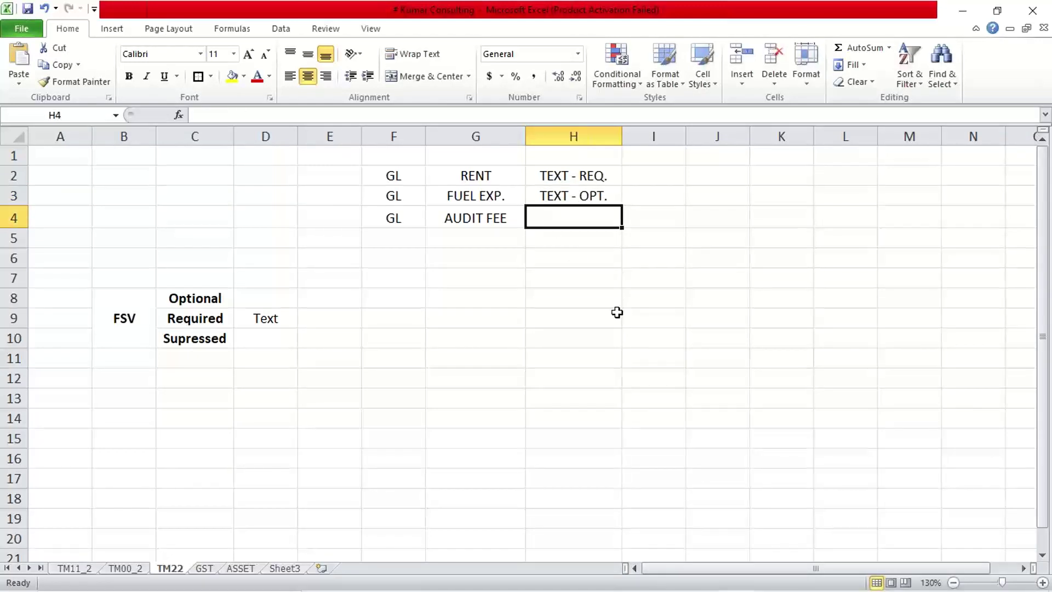
{"action": "key", "text": "ctrl+d"}
{"action": "double_click", "coordinate": [609, 219]}
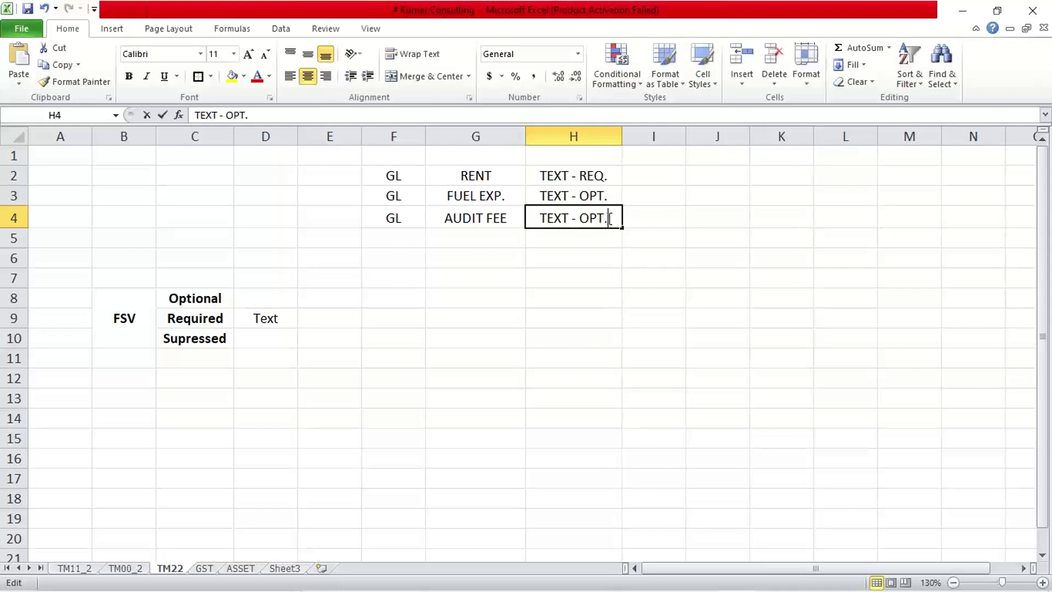
{"action": "key", "text": "BackSpace"}
{"action": "key", "text": "BackSpace"}
{"action": "key", "text": "BackSpace"}
{"action": "key", "text": "BackSpace"}
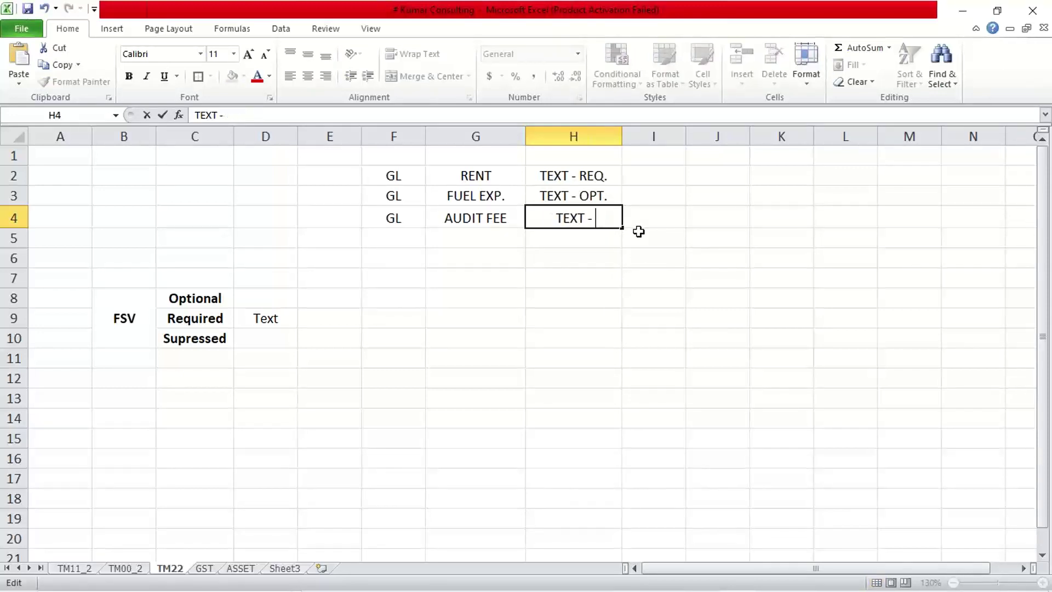
{"action": "type", "text": "SUP."}
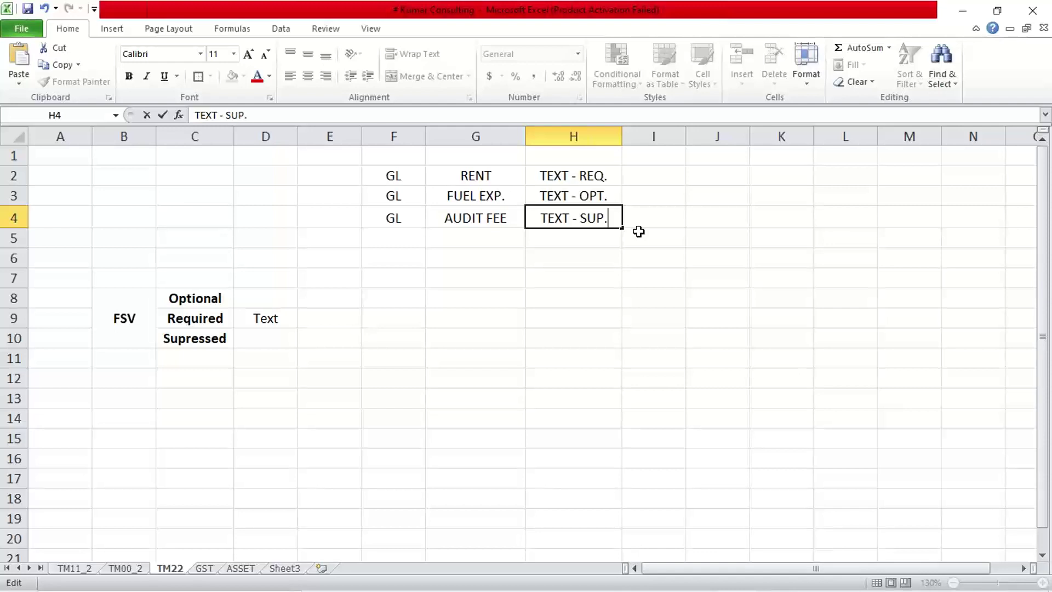
{"action": "key", "text": "Return"}
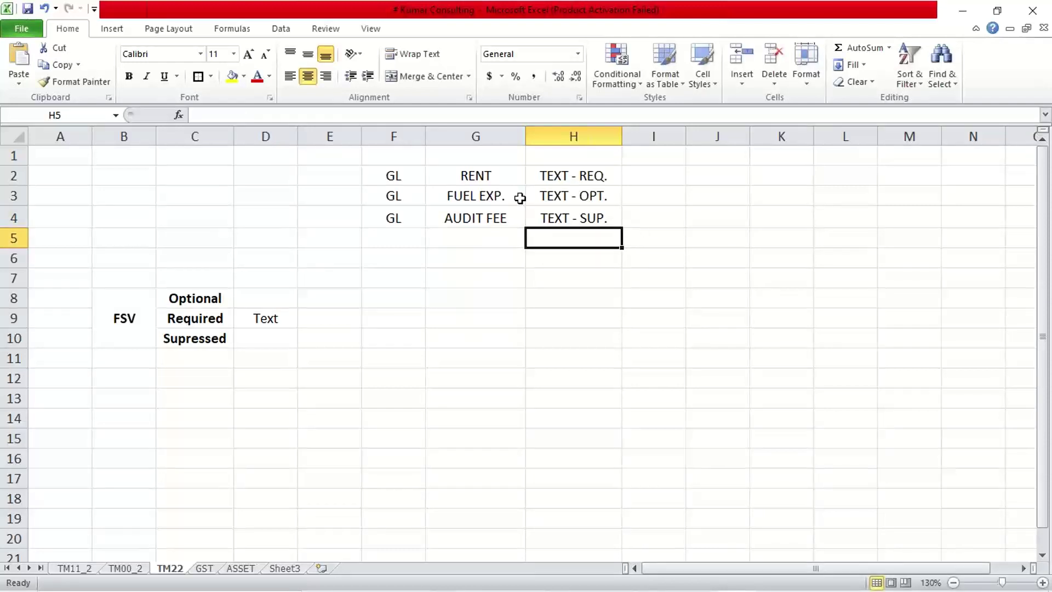
{"action": "left_click", "coordinate": [497, 178]}
{"action": "left_click", "coordinate": [488, 200]}
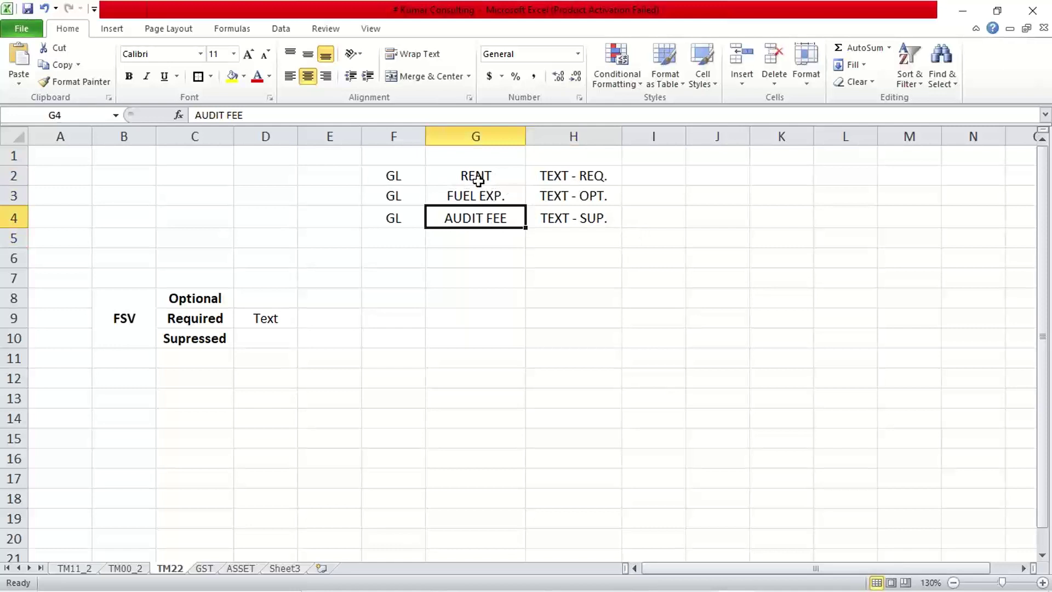
{"action": "left_click", "coordinate": [477, 174]}
{"action": "left_click", "coordinate": [544, 176]}
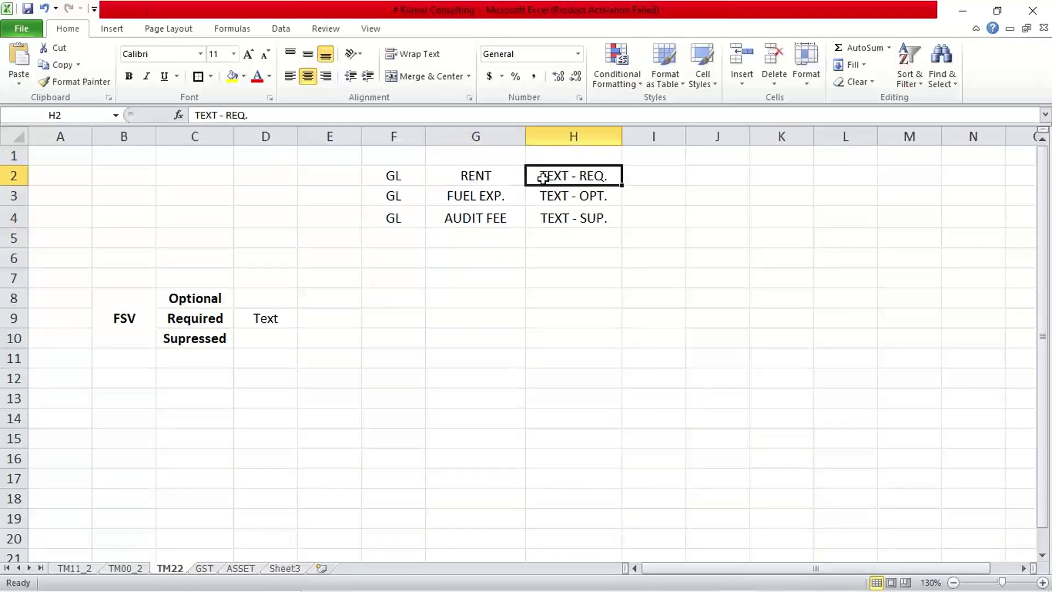
{"action": "left_click", "coordinate": [460, 178]}
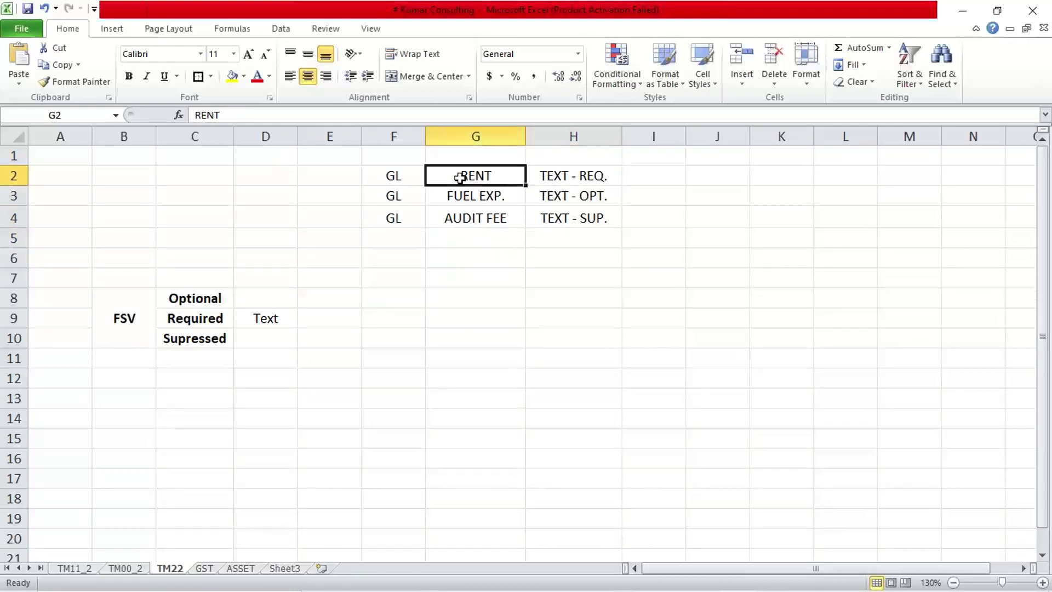
{"action": "left_click", "coordinate": [544, 176]}
{"action": "left_click", "coordinate": [504, 195]}
{"action": "left_click", "coordinate": [548, 197]}
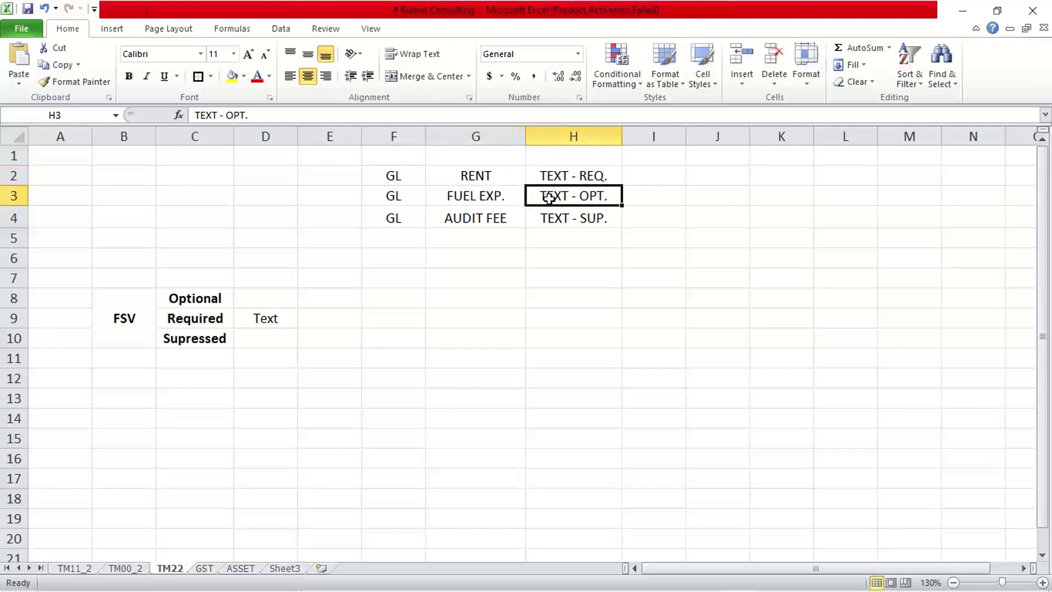
{"action": "left_click", "coordinate": [459, 222]}
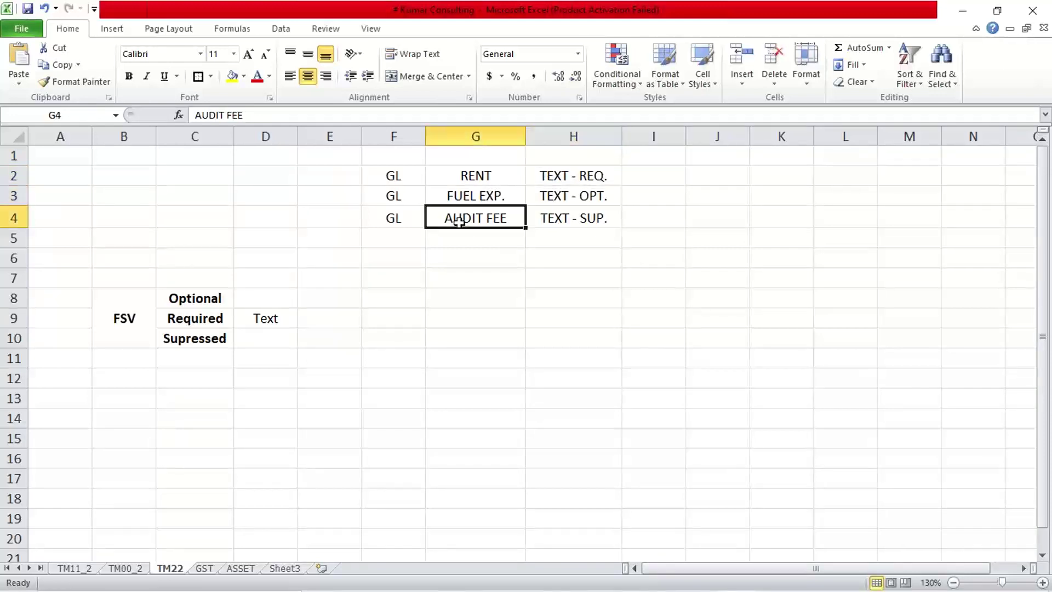
{"action": "left_click", "coordinate": [544, 220]}
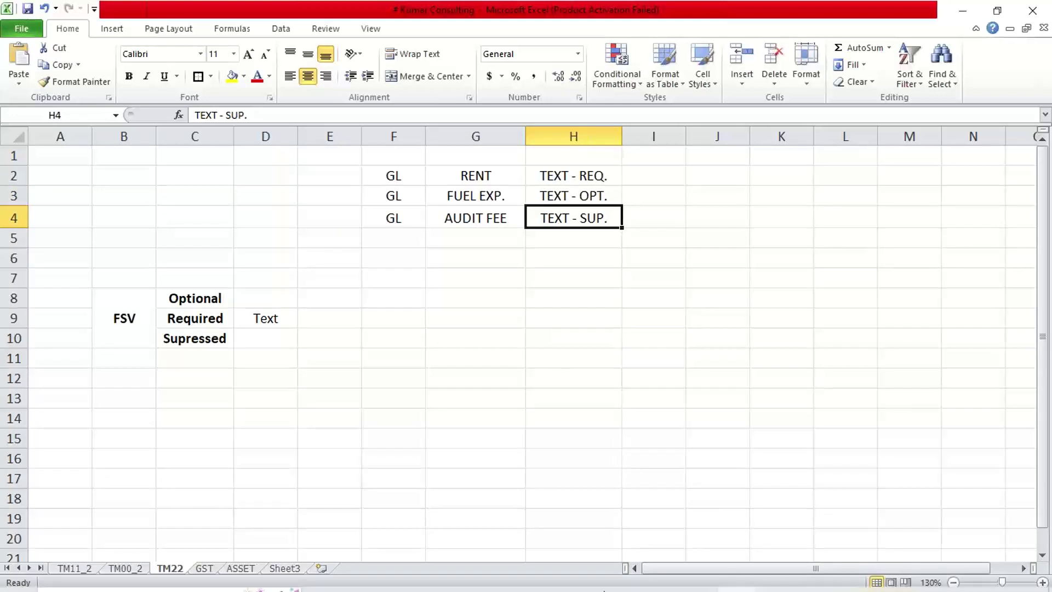
{"action": "mouse_move", "coordinate": [666, 579]}
{"action": "mouse_move", "coordinate": [625, 579]}
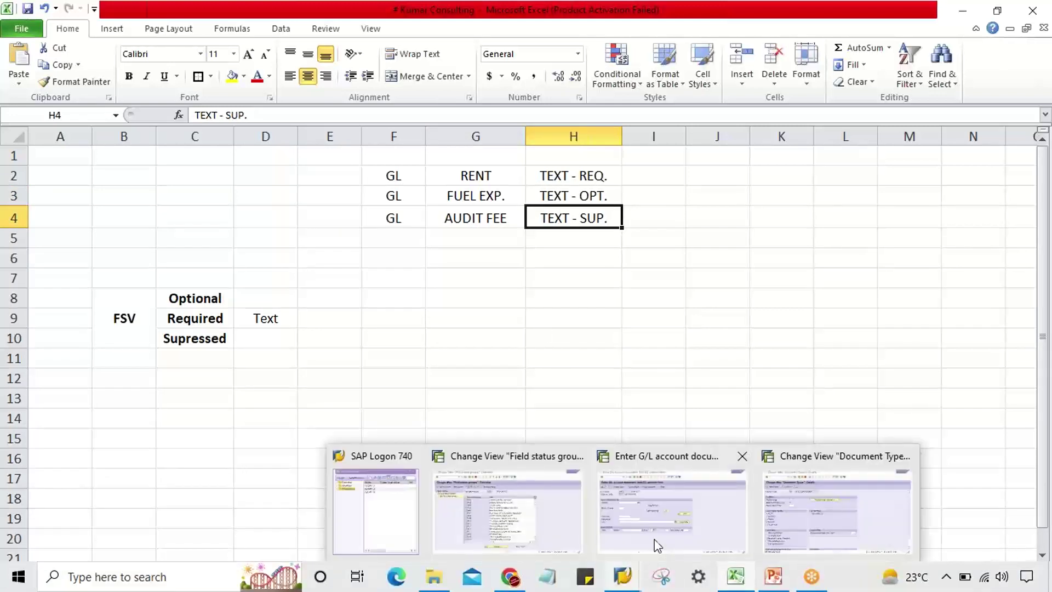
- Close the Document Types window and bring back the G/L account document entry screen
{"action": "mouse_move", "coordinate": [716, 528]}
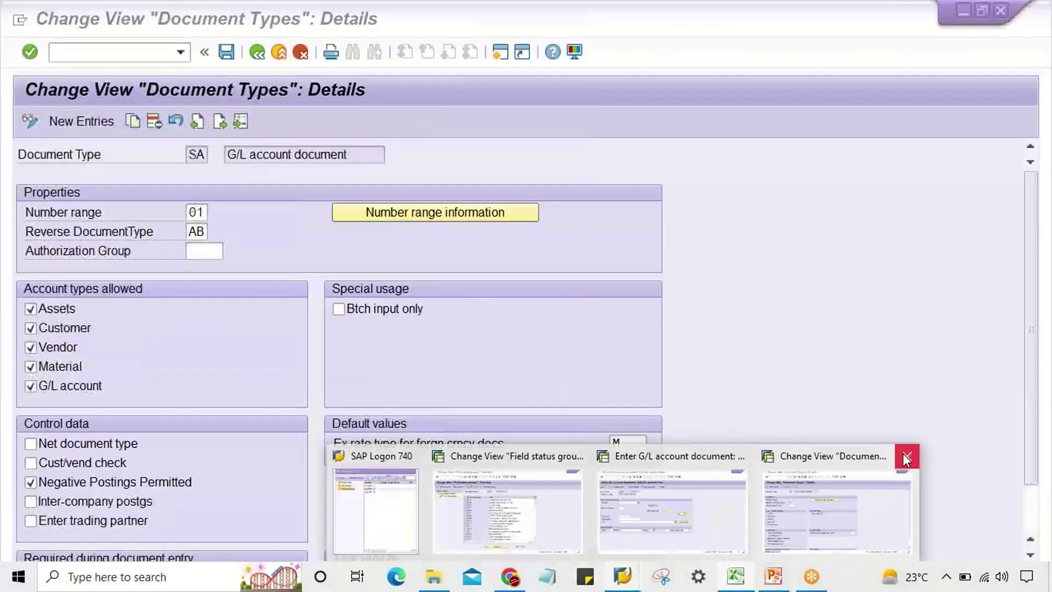
{"action": "left_click", "coordinate": [903, 452]}
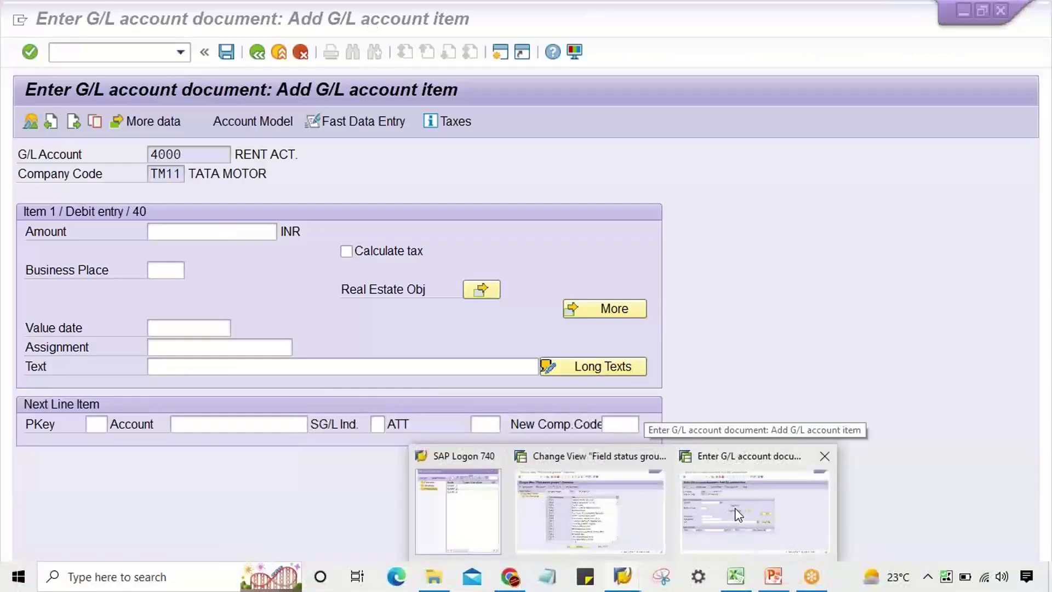
{"action": "left_click", "coordinate": [738, 515]}
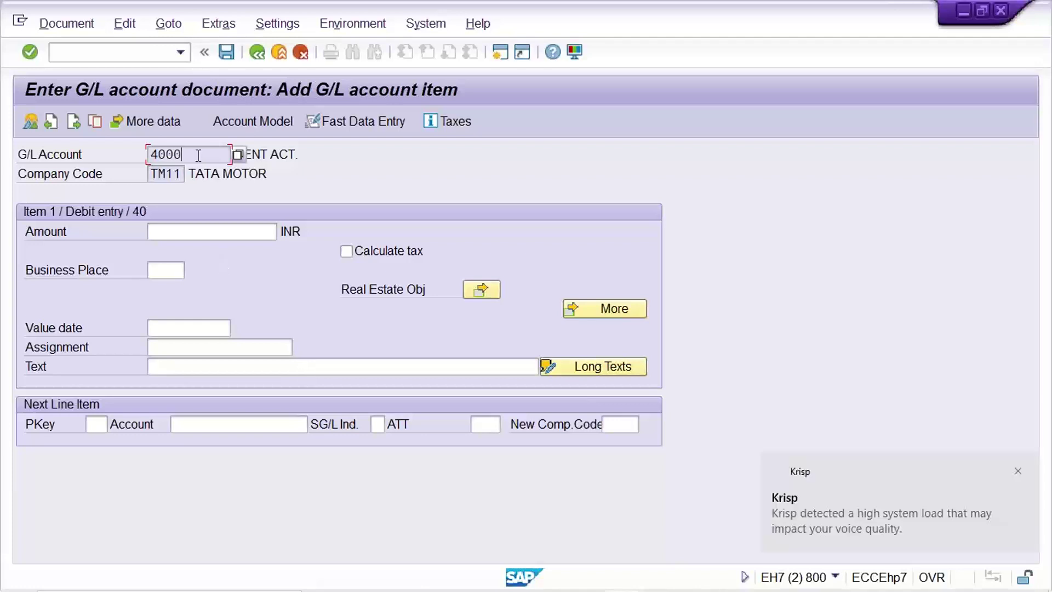
{"action": "left_click", "coordinate": [1017, 471]}
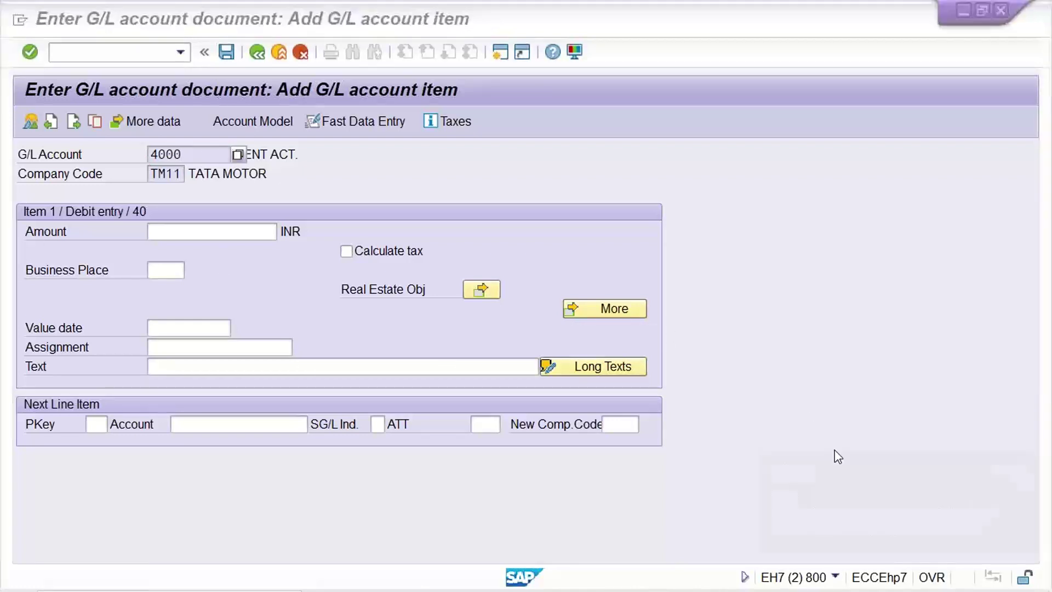
- Highlight G/L account number 4000 on the document entry screen
{"action": "left_click", "coordinate": [199, 152]}
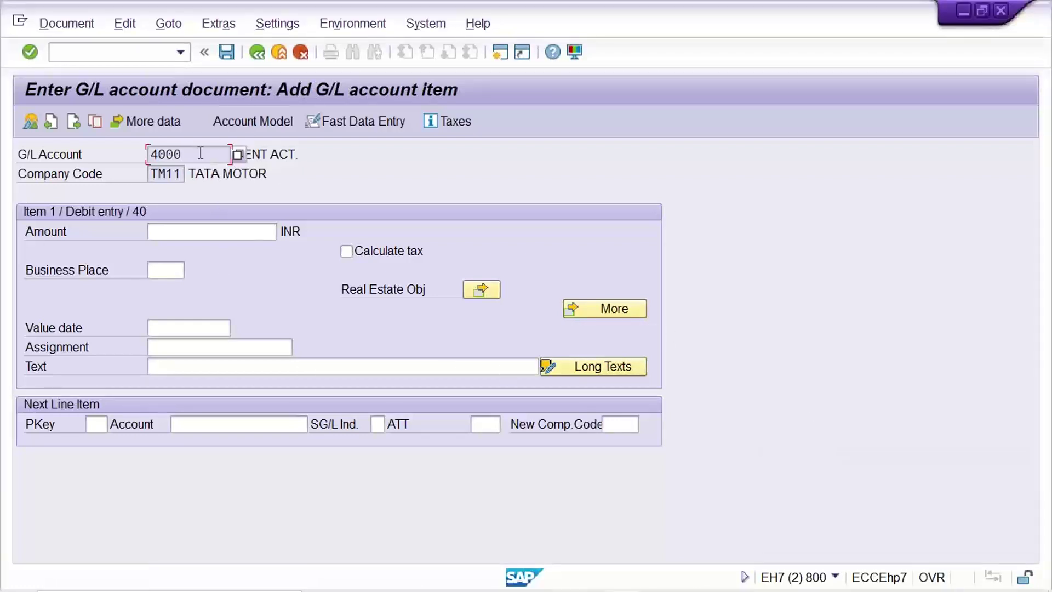
{"action": "left_click_drag", "start_coordinate": [199, 152], "coordinate": [100, 153]}
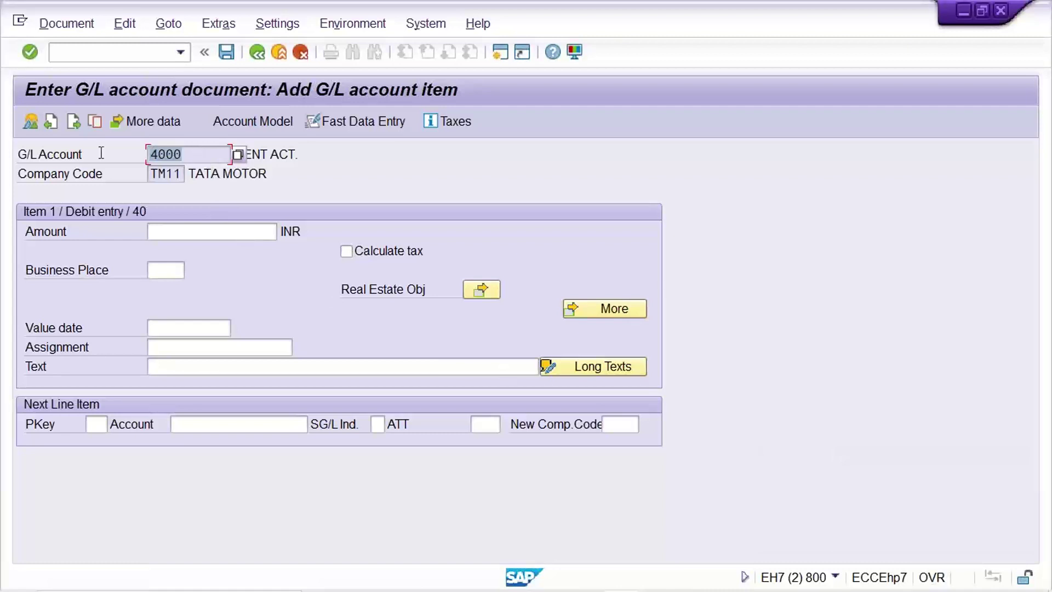
{"action": "left_click", "coordinate": [189, 153]}
{"action": "left_click_drag", "start_coordinate": [191, 155], "coordinate": [127, 152]}
{"action": "left_click", "coordinate": [740, 580]}
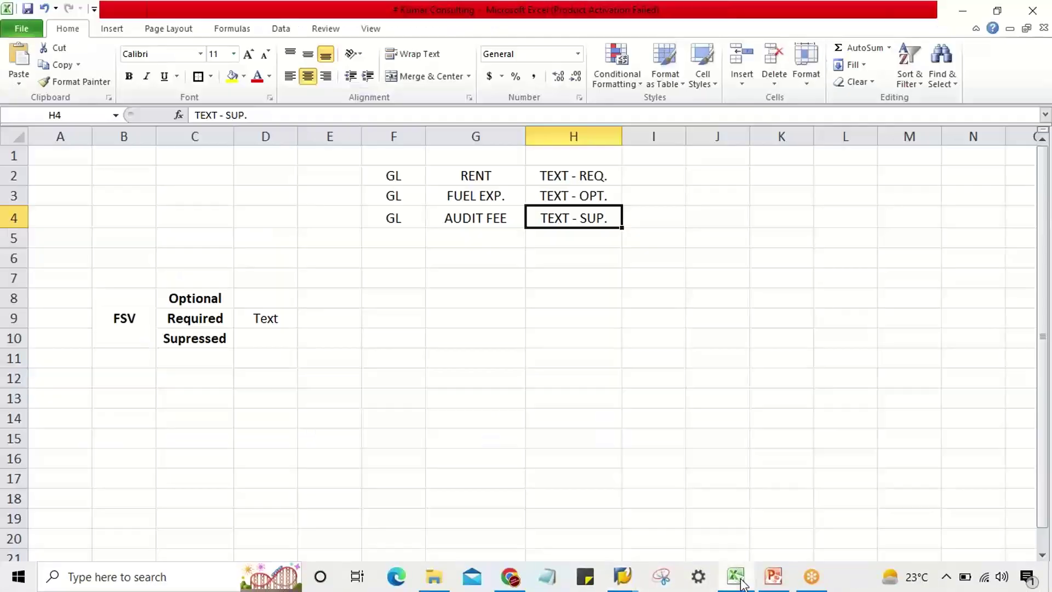
- Enter field status group G001 in cell E2 beside the RENT account row
{"action": "left_click", "coordinate": [460, 177]}
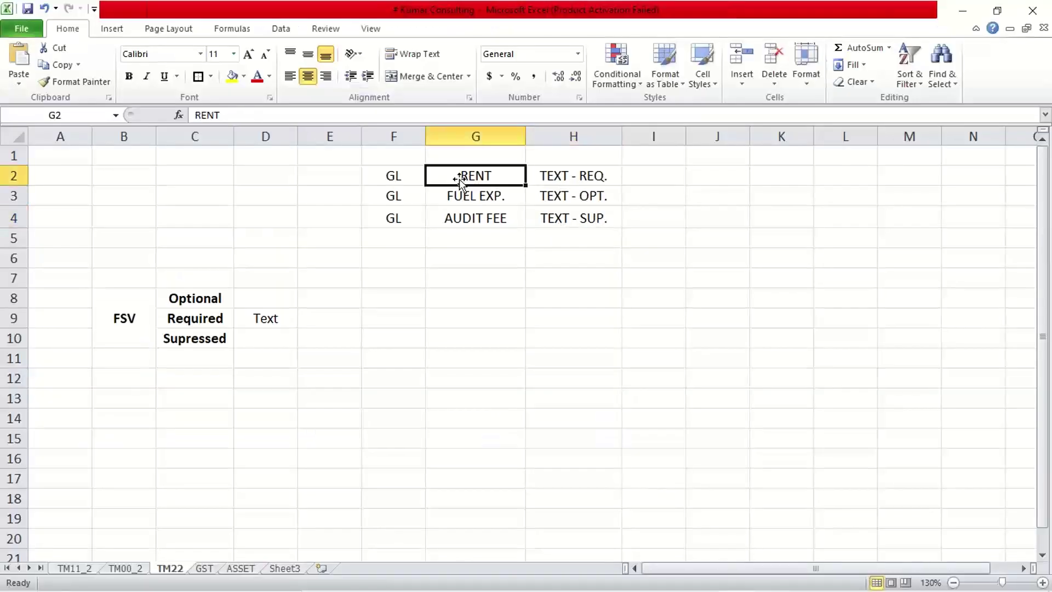
{"action": "left_click", "coordinate": [306, 175]}
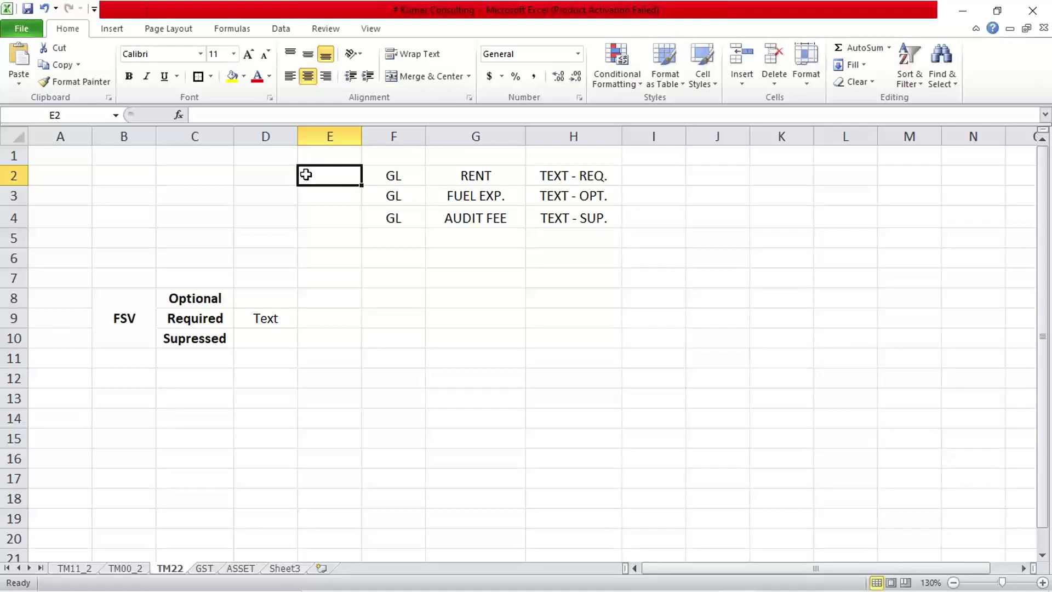
{"action": "type", "text": "G001"}
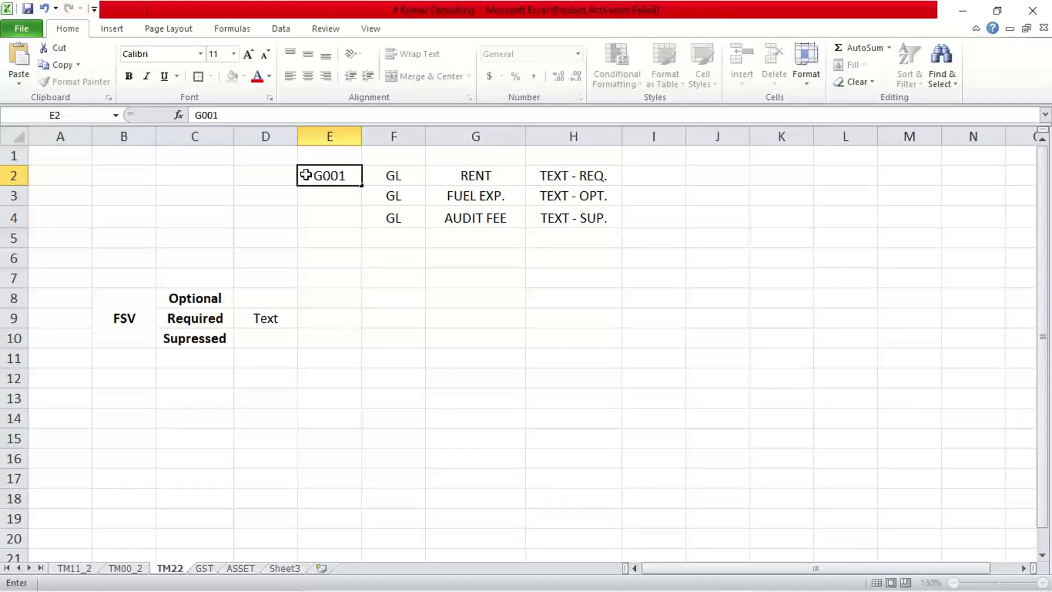
{"action": "key", "text": "Return"}
{"action": "left_click", "coordinate": [305, 174]}
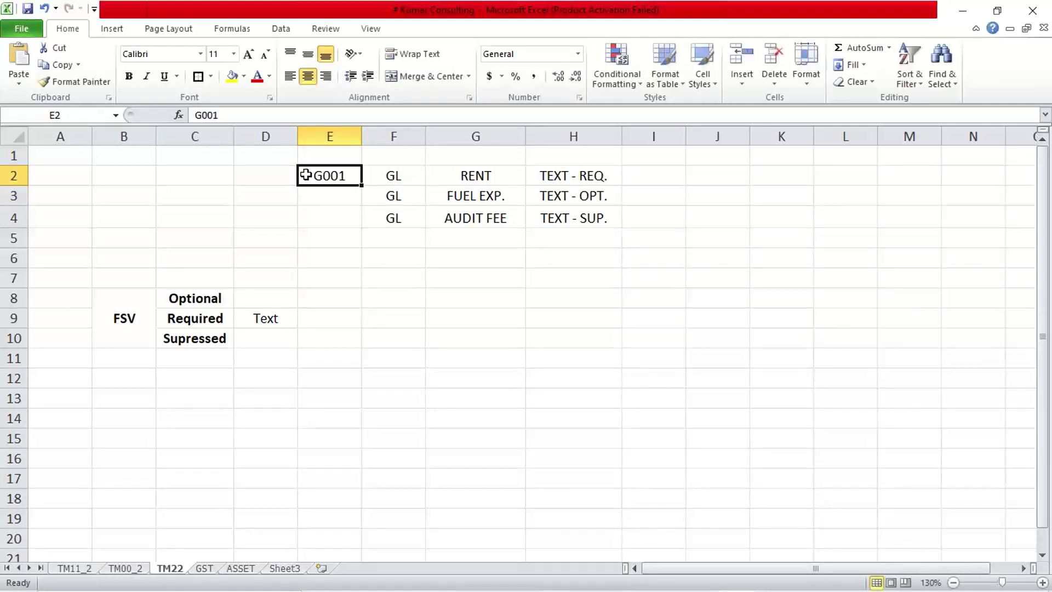
{"action": "left_click", "coordinate": [479, 171]}
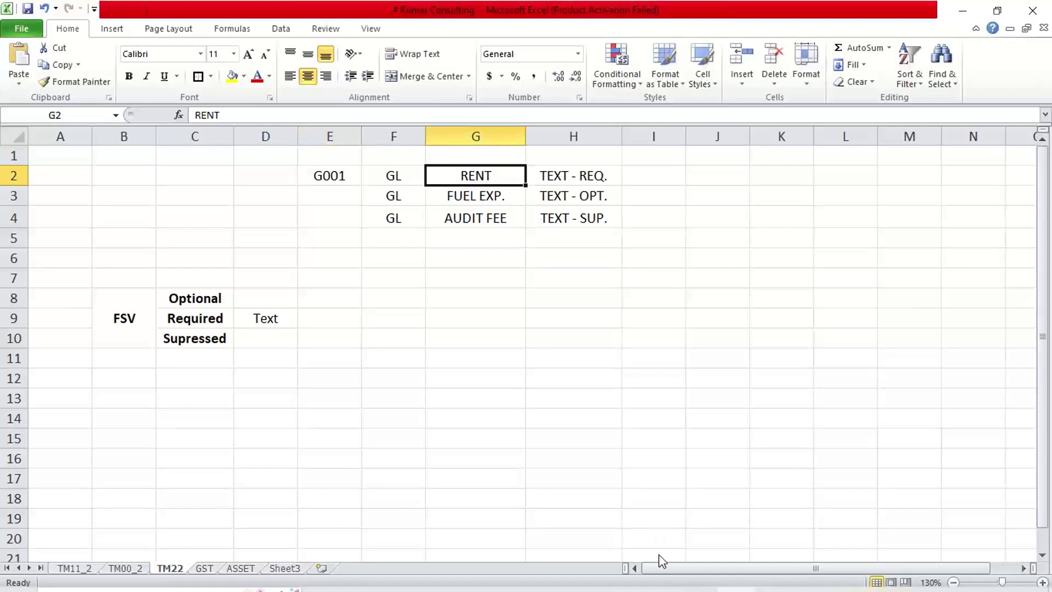
{"action": "mouse_move", "coordinate": [623, 577]}
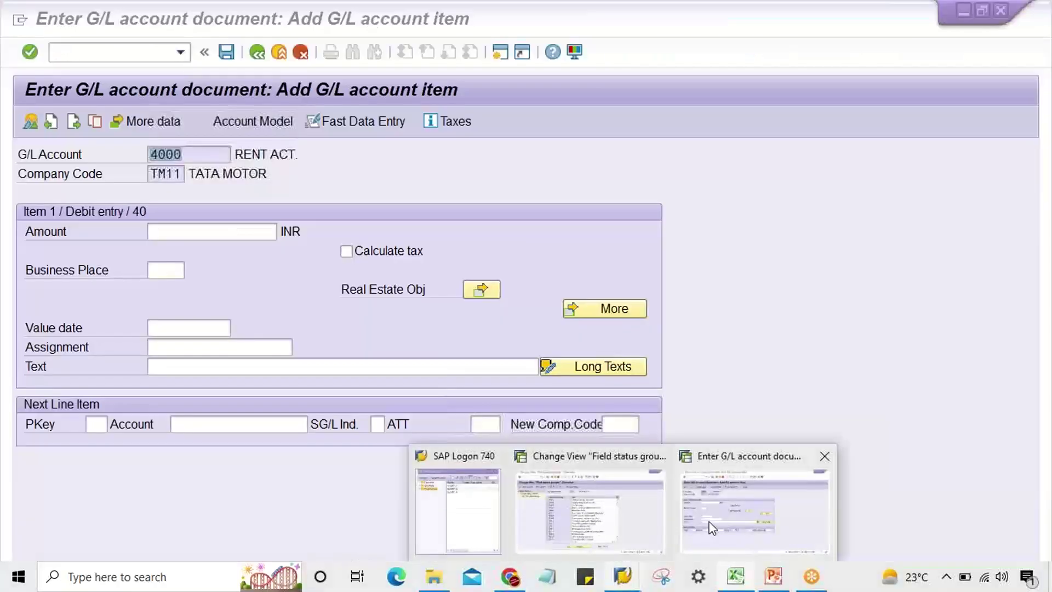
{"action": "left_click", "coordinate": [745, 519]}
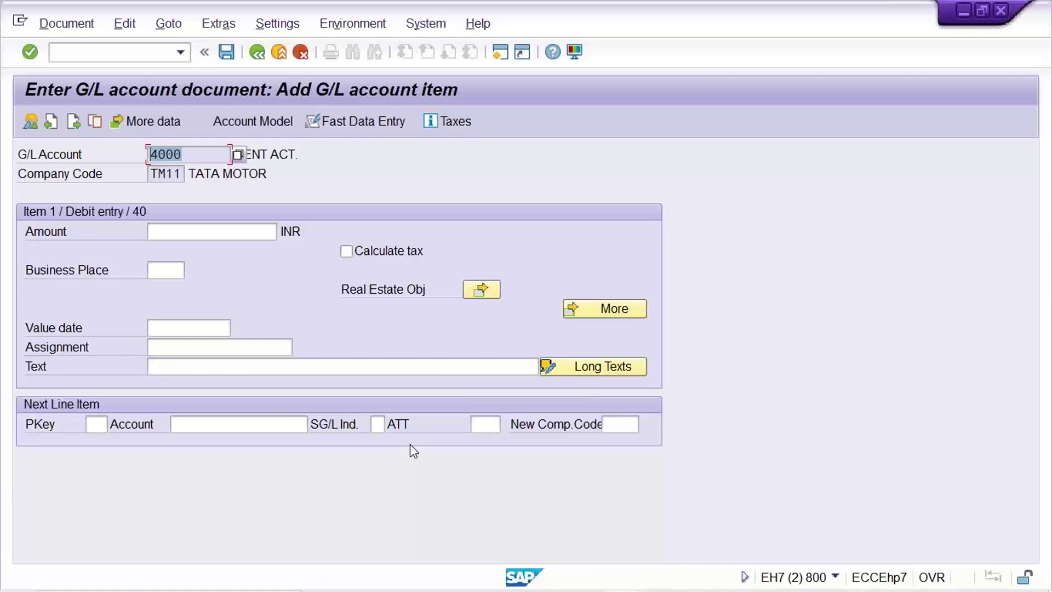
{"action": "left_click", "coordinate": [198, 154]}
{"action": "left_click", "coordinate": [735, 576]}
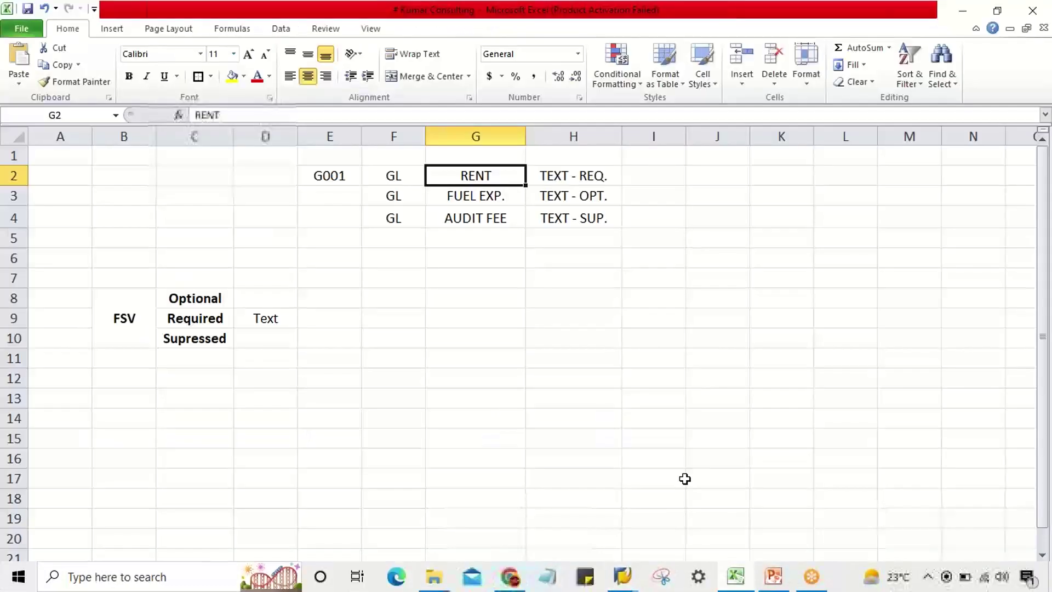
- Open the General data field settings of field status group G001
{"action": "left_click", "coordinate": [330, 175]}
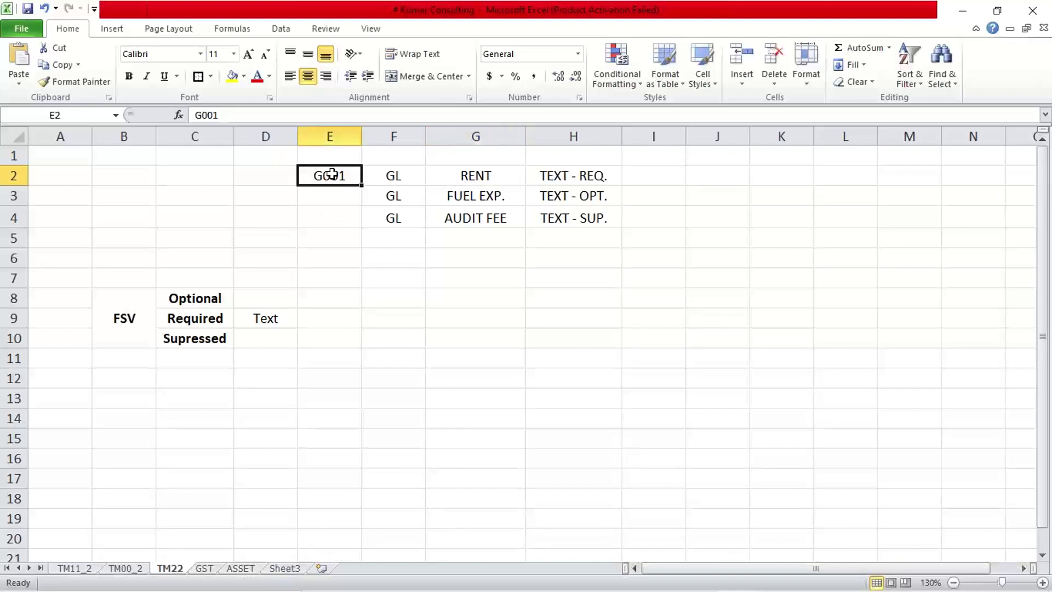
{"action": "left_click", "coordinate": [630, 581]}
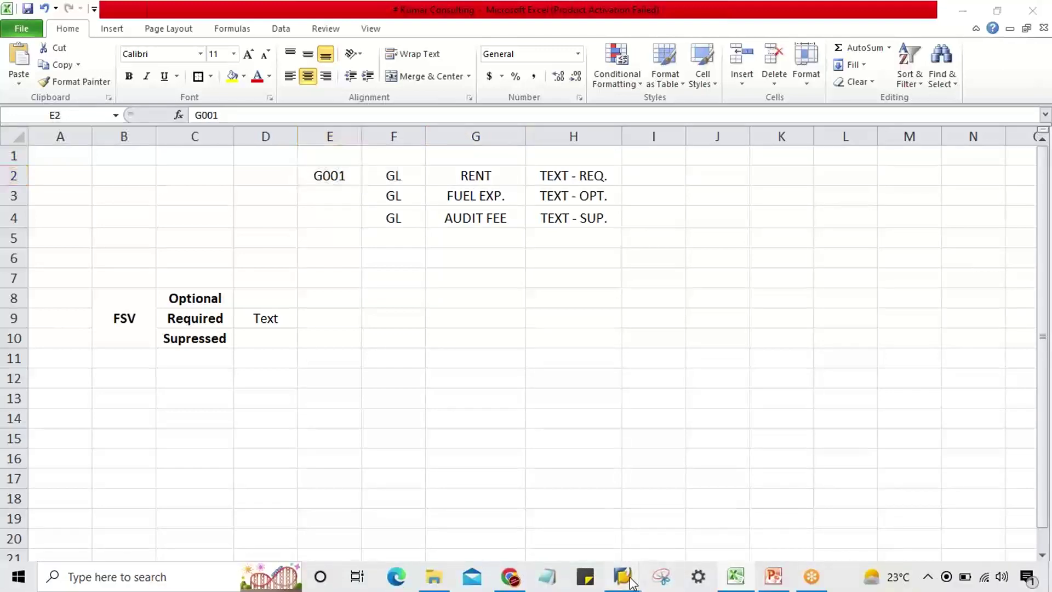
{"action": "left_click", "coordinate": [644, 520]}
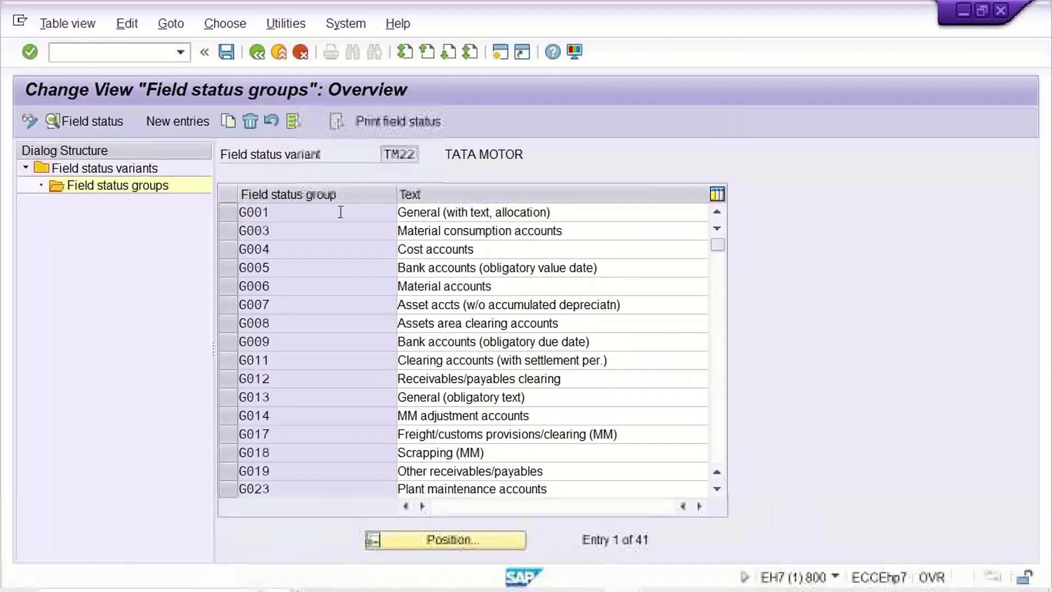
{"action": "double_click", "coordinate": [340, 211]}
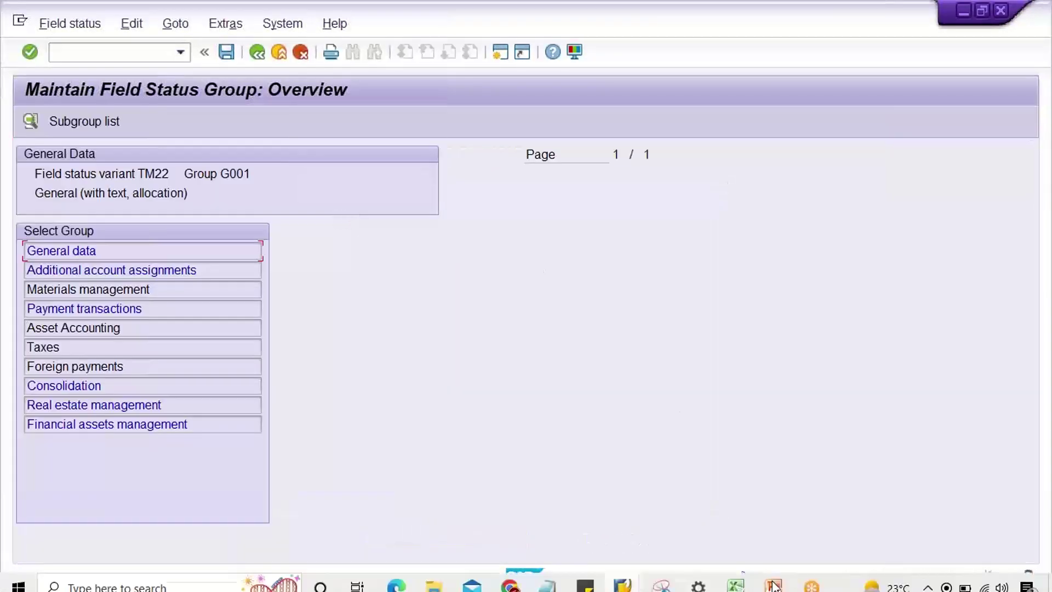
{"action": "left_click", "coordinate": [737, 585]}
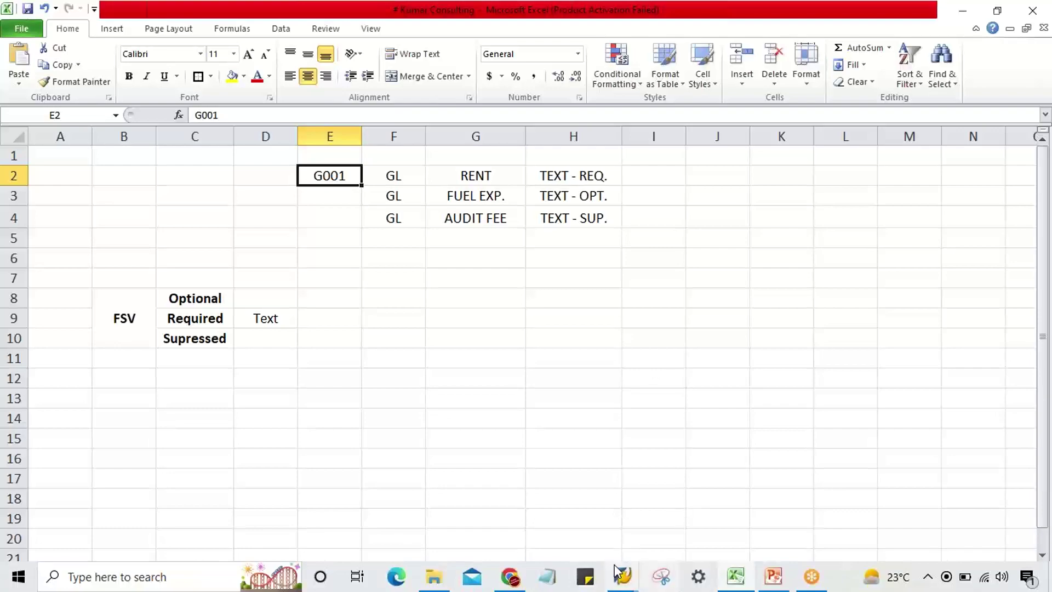
{"action": "mouse_move", "coordinate": [619, 574]}
{"action": "left_click", "coordinate": [600, 523]}
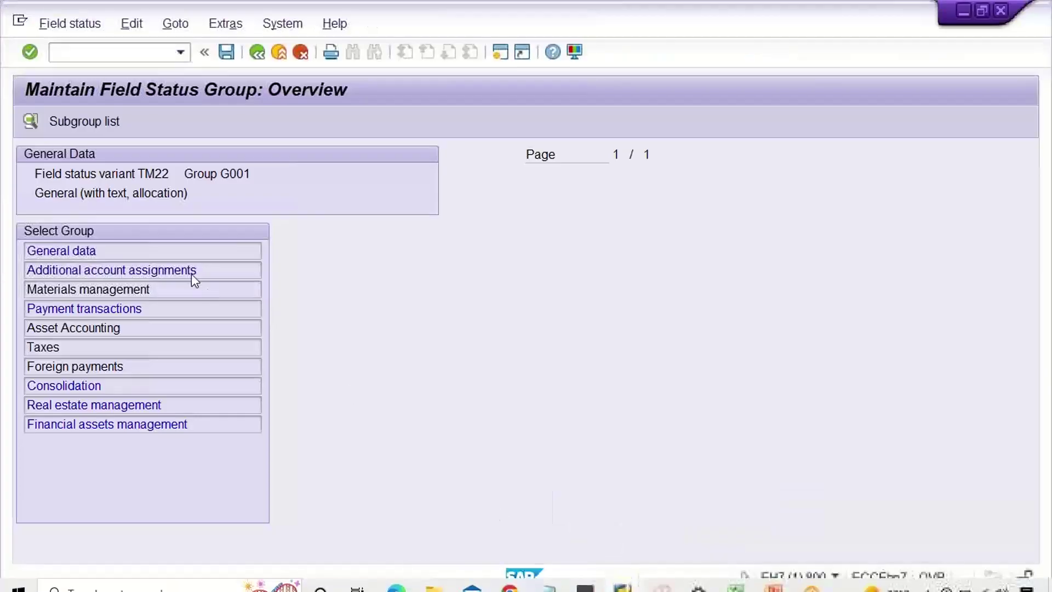
{"action": "double_click", "coordinate": [144, 249]}
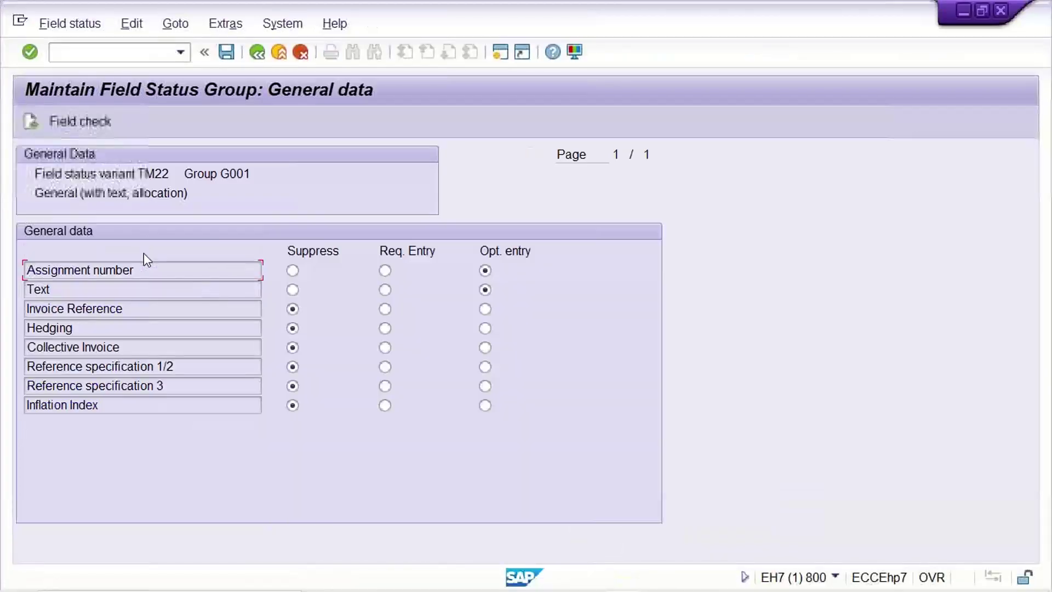
- Set Text to Req. Entry, keep Assignment number optional, and save with Ctrl+S
{"action": "left_click", "coordinate": [385, 270]}
{"action": "left_click", "coordinate": [385, 289]}
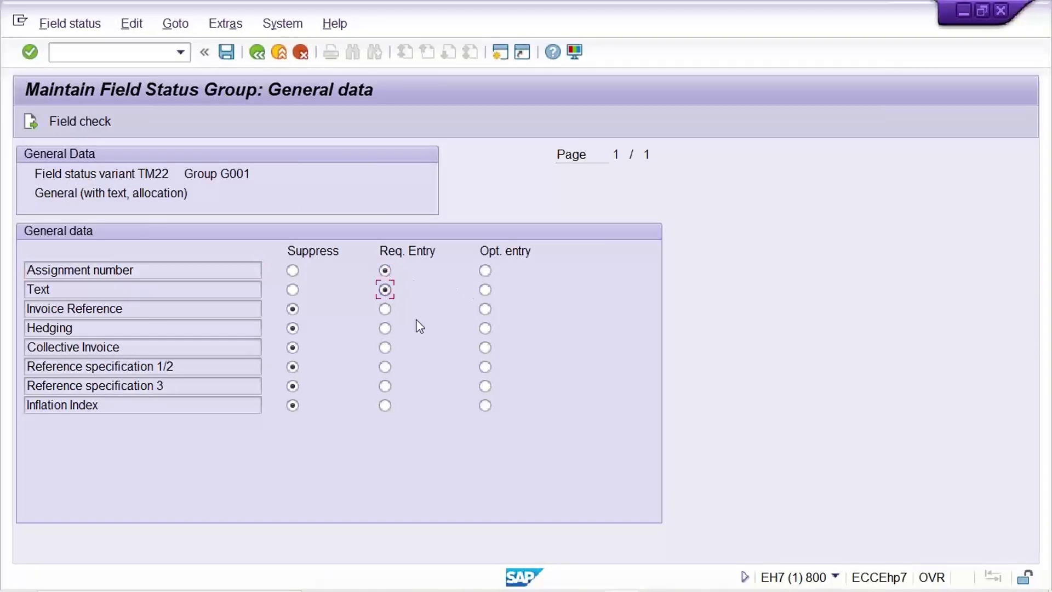
{"action": "left_click", "coordinate": [486, 269]}
{"action": "left_click", "coordinate": [484, 289]}
{"action": "left_click", "coordinate": [386, 291]}
{"action": "key", "text": "ctrl+s"}
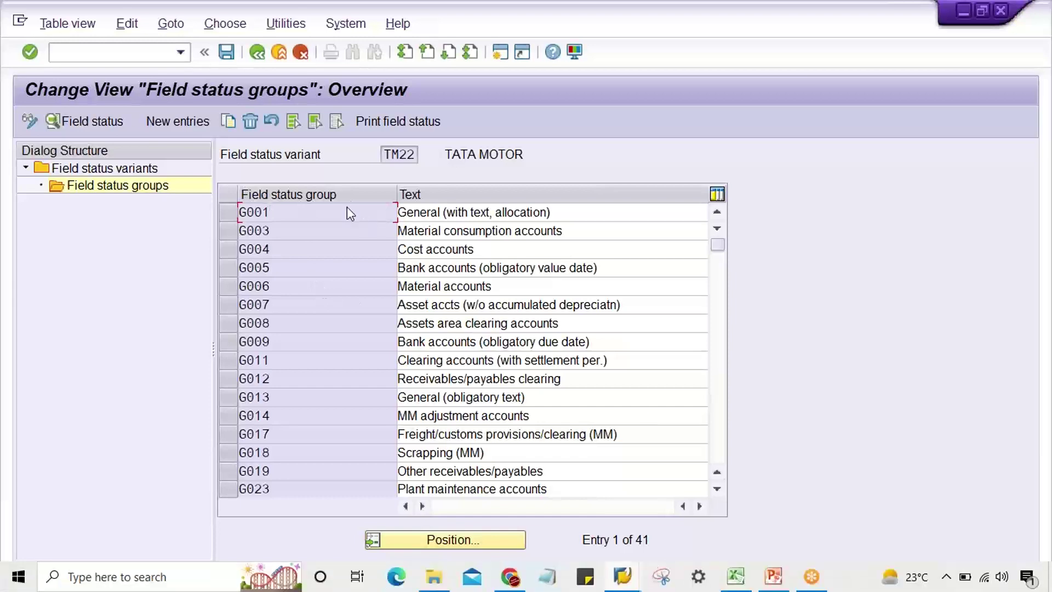
{"action": "left_click", "coordinate": [741, 579]}
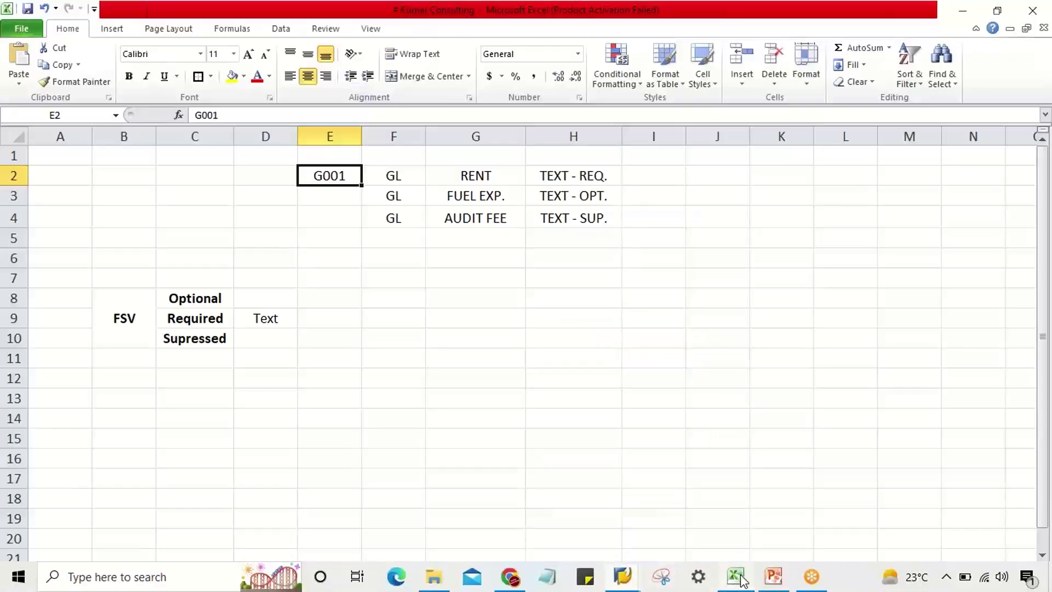
{"action": "left_click", "coordinate": [476, 175]}
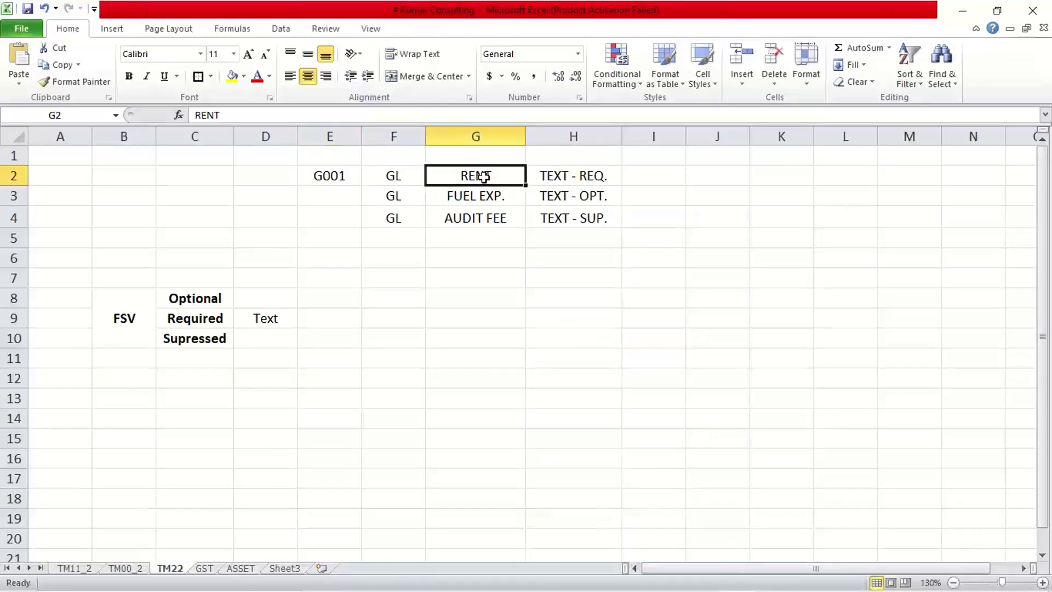
{"action": "left_click", "coordinate": [573, 176]}
{"action": "left_click", "coordinate": [515, 177]}
{"action": "left_click", "coordinate": [548, 175]}
{"action": "left_click", "coordinate": [471, 179]}
{"action": "left_click", "coordinate": [556, 176]}
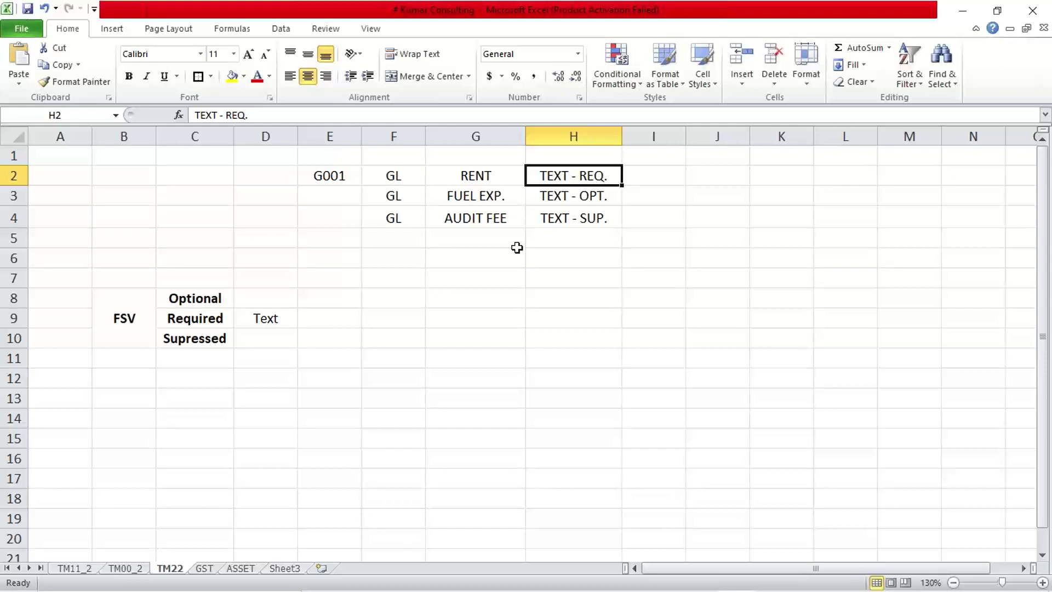
{"action": "left_click", "coordinate": [482, 194]}
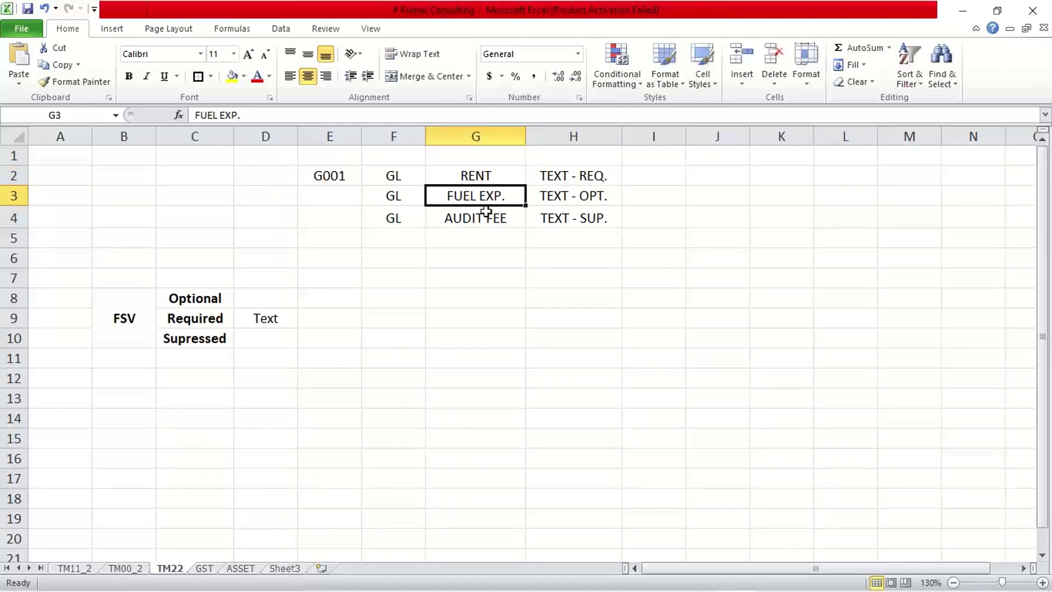
{"action": "mouse_move", "coordinate": [638, 573]}
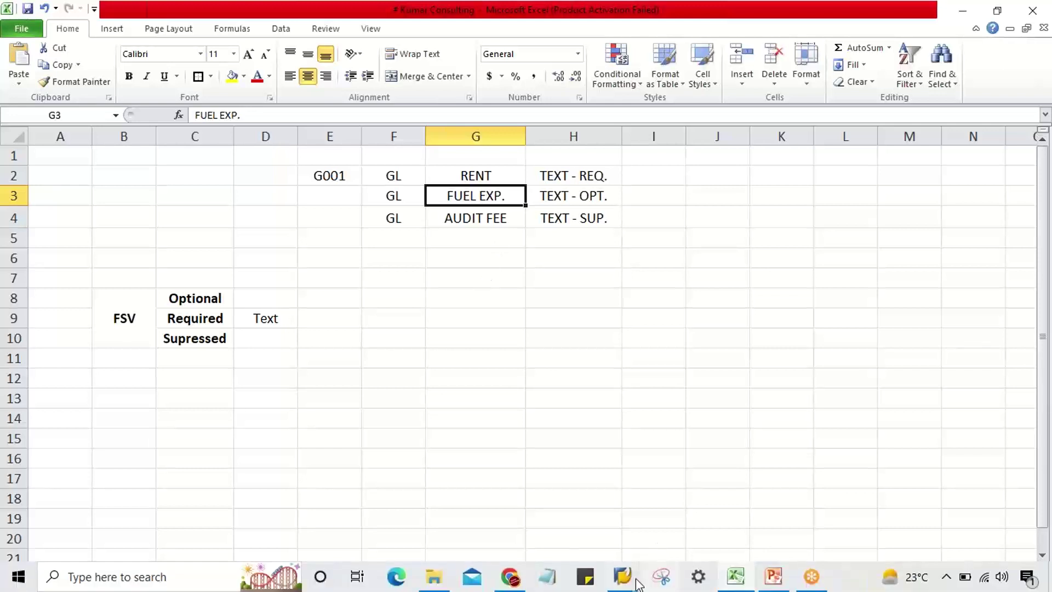
- Check G/L account number 4000 on the document entry screen
{"action": "left_click", "coordinate": [706, 529]}
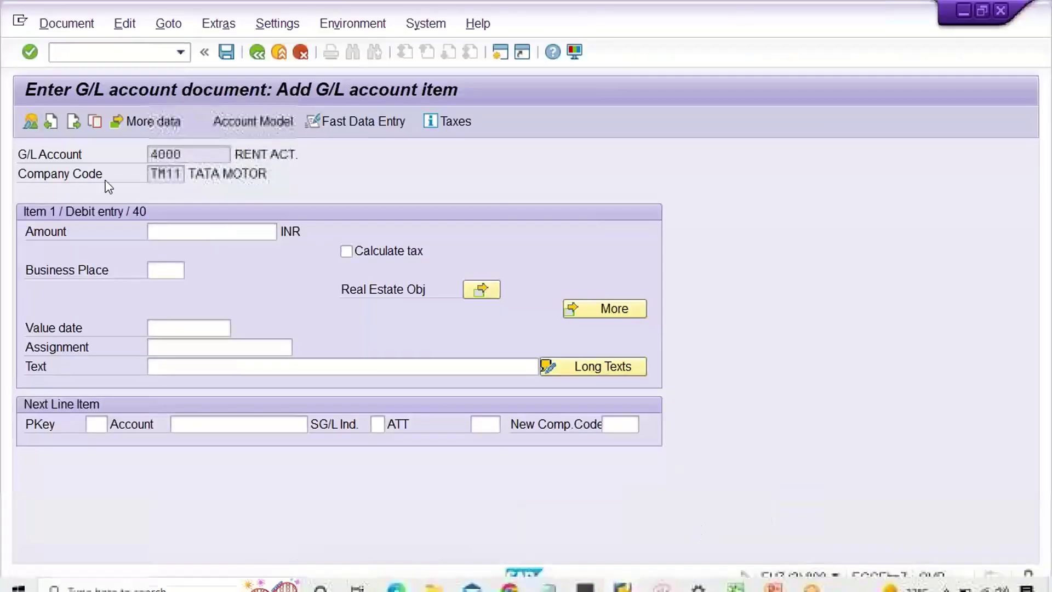
{"action": "left_click_drag", "start_coordinate": [193, 155], "coordinate": [121, 159]}
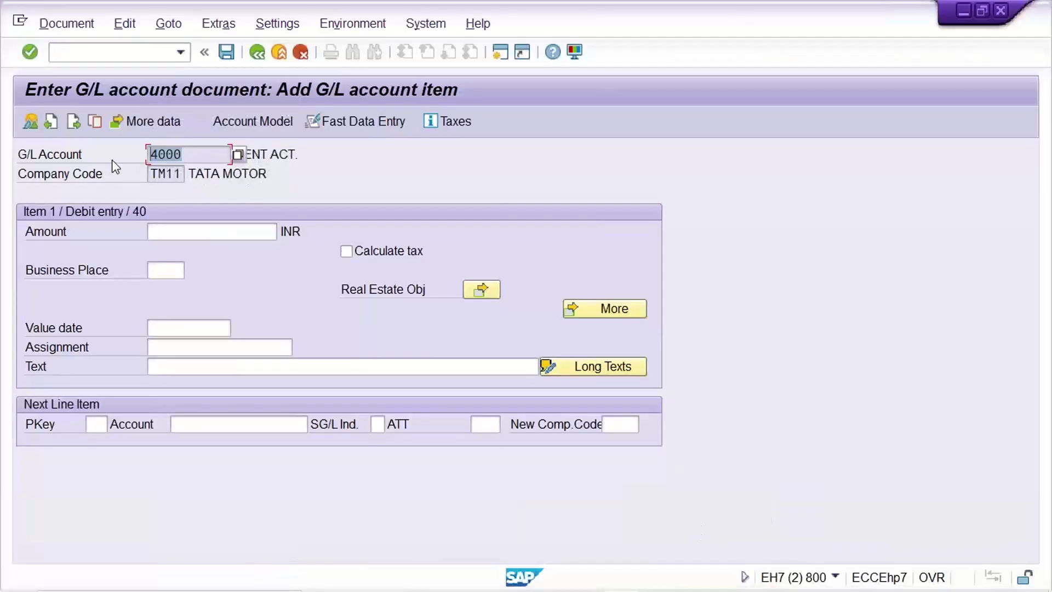
{"action": "left_click", "coordinate": [192, 154]}
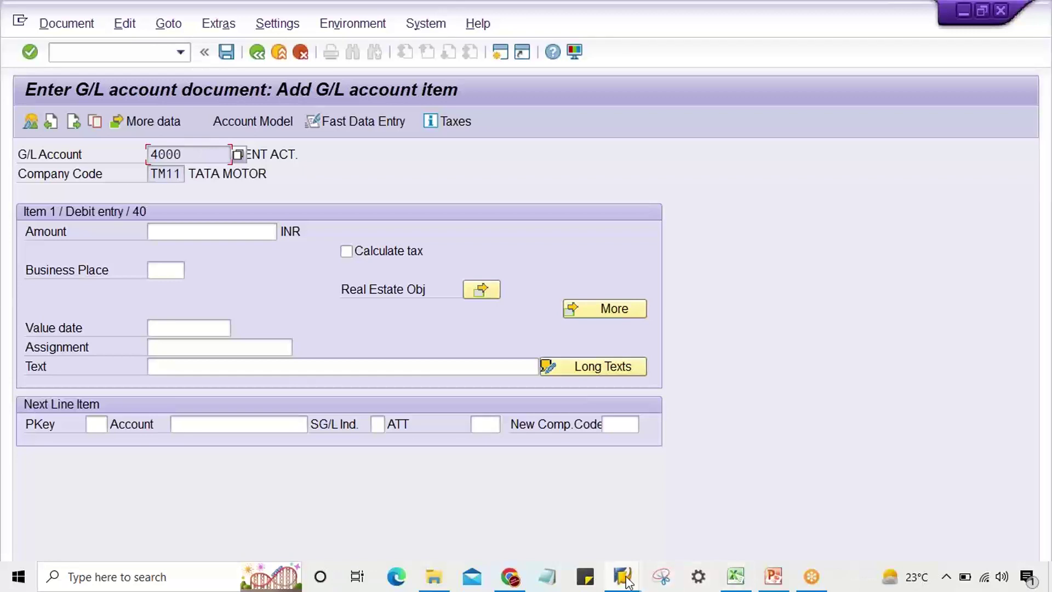
- Open field status group G003's General data to confirm Text is an optional entry
{"action": "mouse_move", "coordinate": [627, 581]}
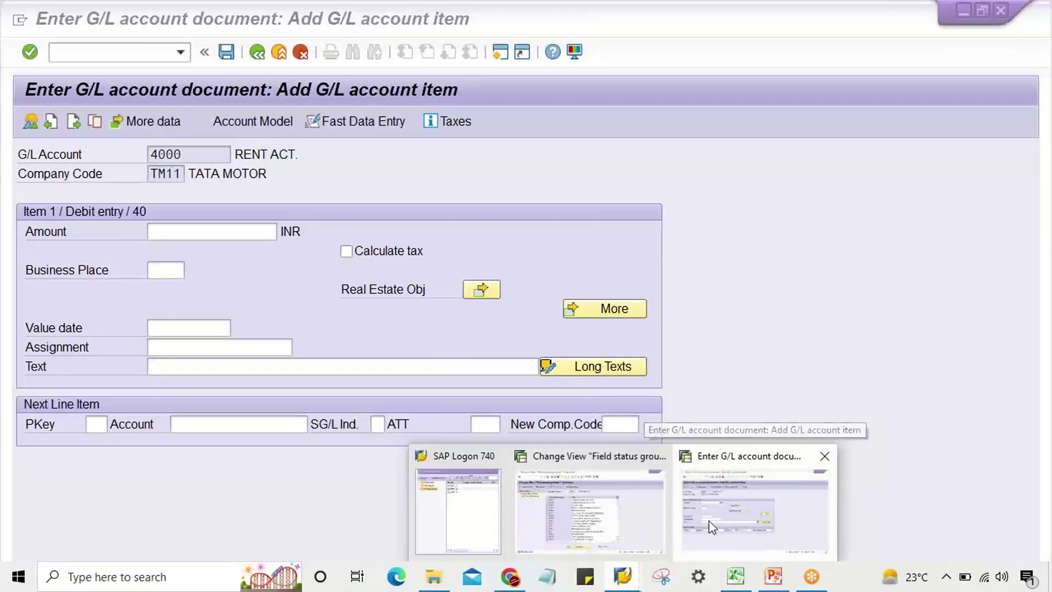
{"action": "left_click", "coordinate": [641, 521]}
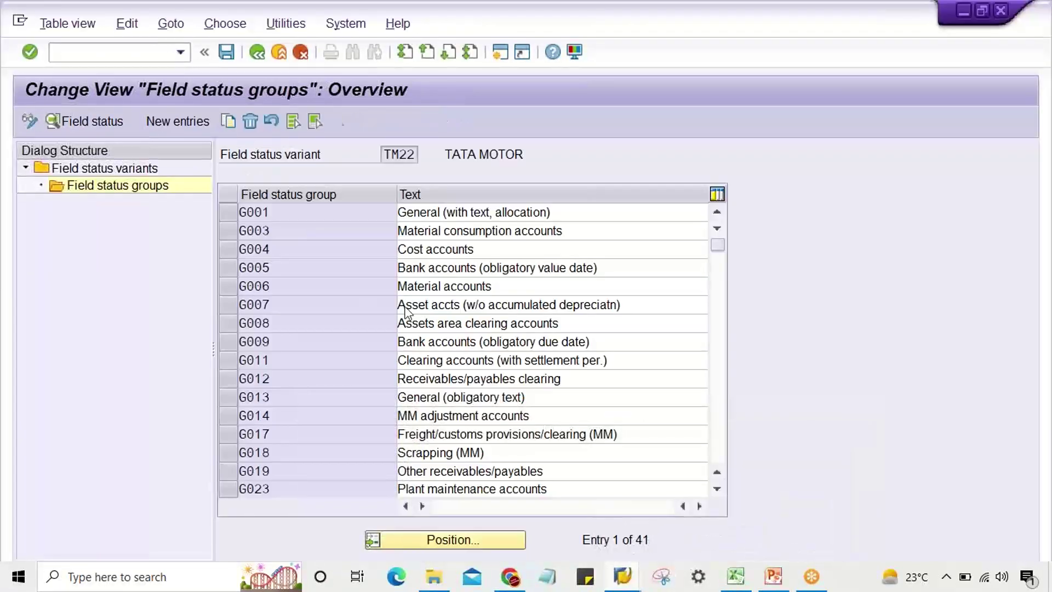
{"action": "double_click", "coordinate": [340, 232]}
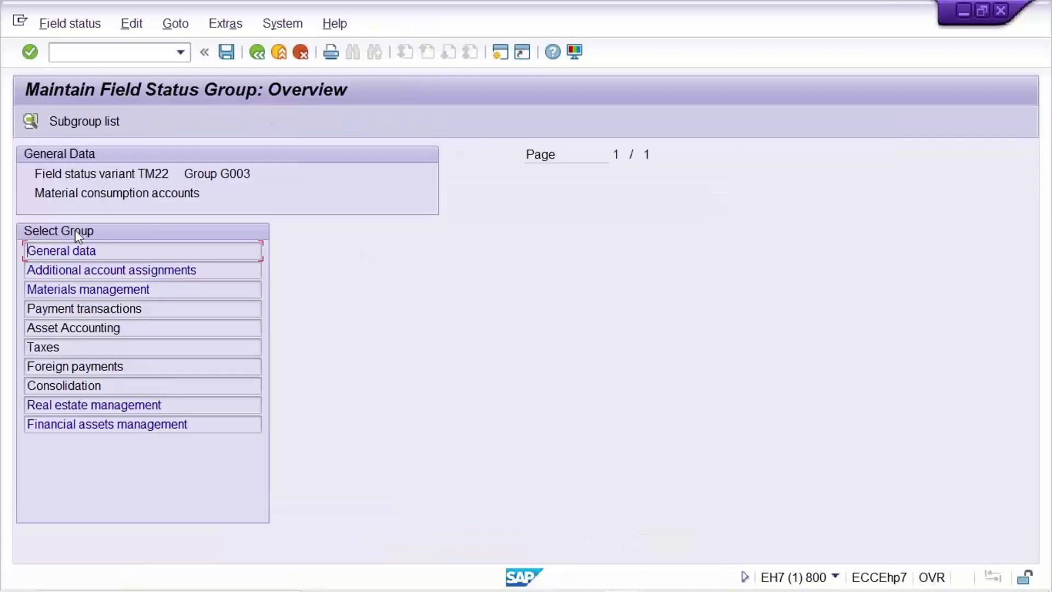
{"action": "double_click", "coordinate": [97, 250]}
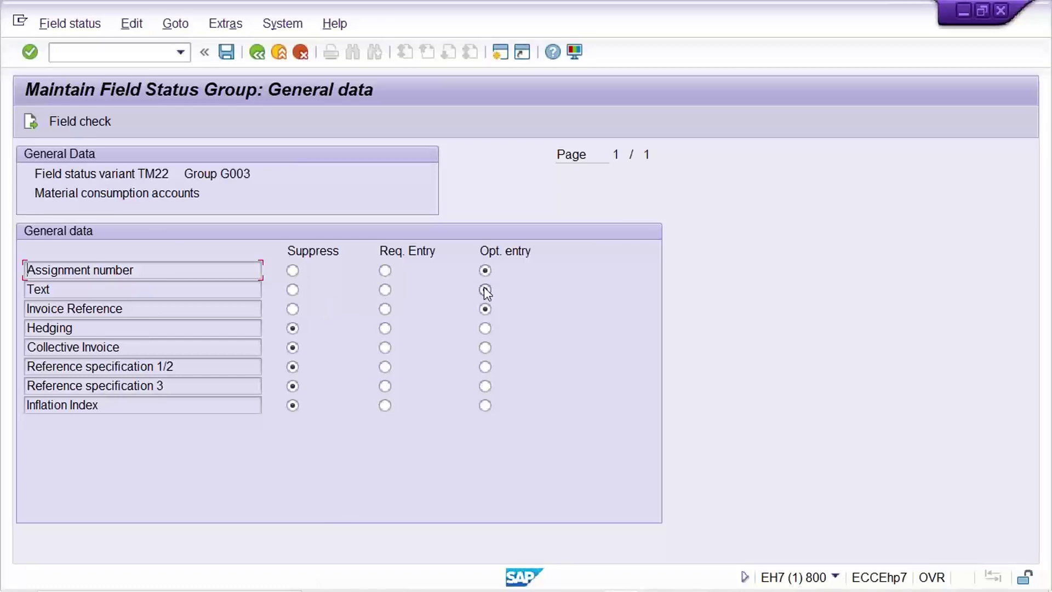
{"action": "mouse_move", "coordinate": [621, 589]}
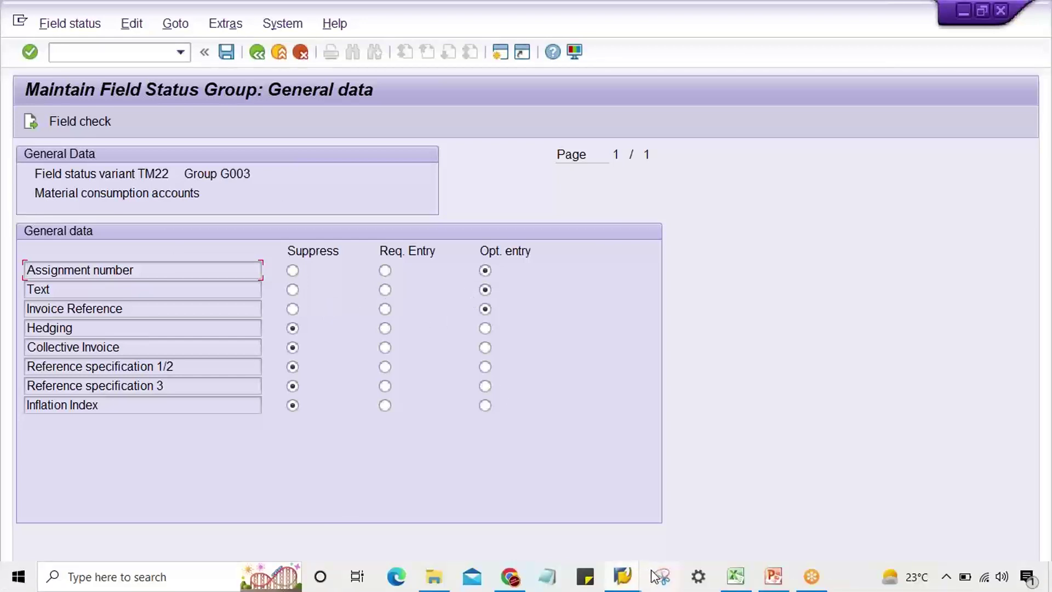
{"action": "left_click", "coordinate": [736, 576]}
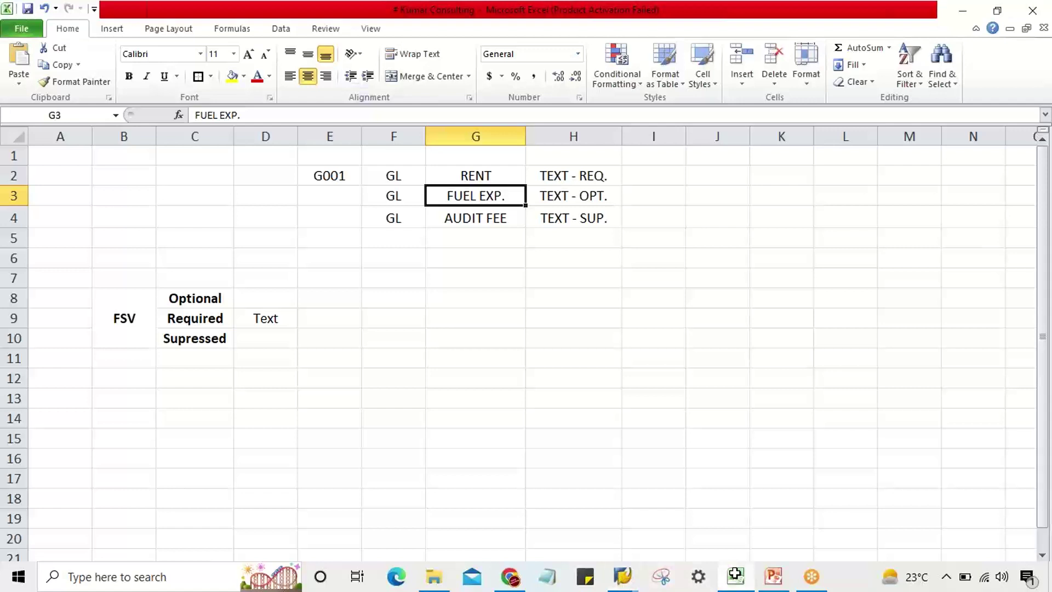
{"action": "left_click", "coordinate": [317, 196]}
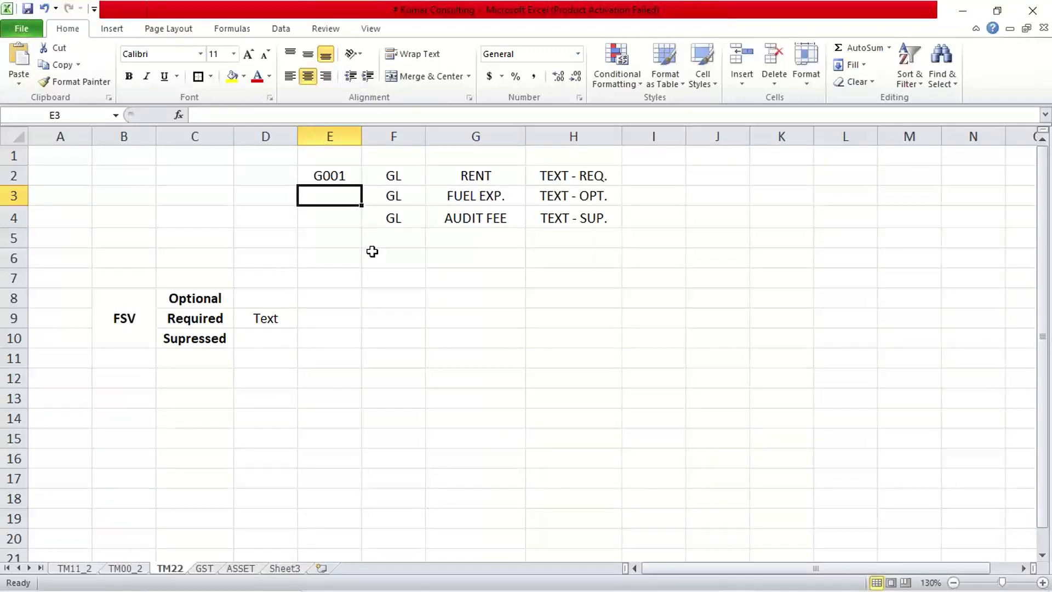
- Enter G003 in cell E3 for FUEL EXP. and select cell E4 for AUDIT FEE
{"action": "type", "text": "G003"}
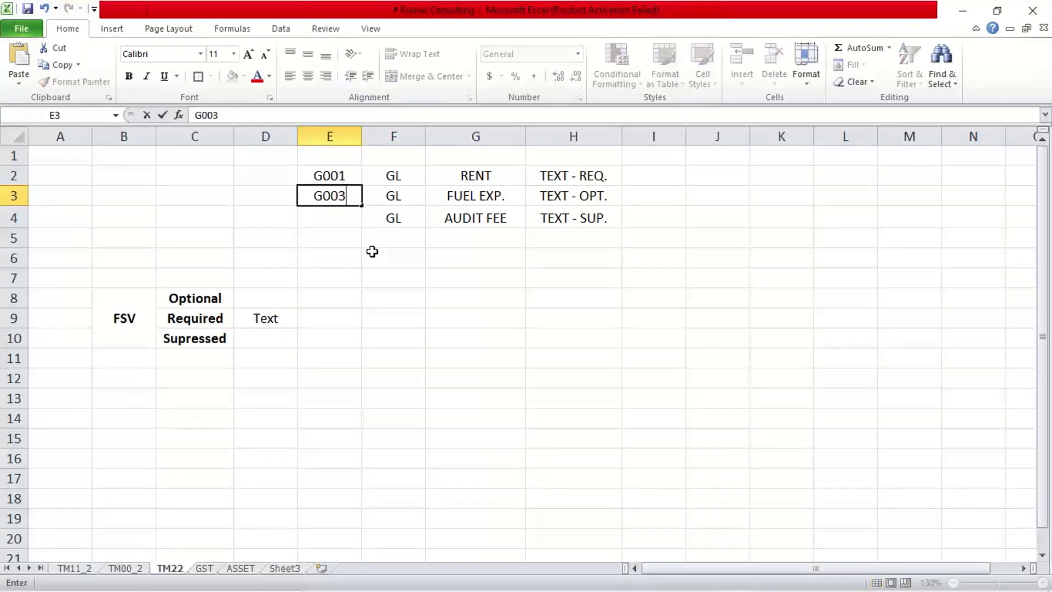
{"action": "key", "text": "Return"}
{"action": "left_click", "coordinate": [575, 198]}
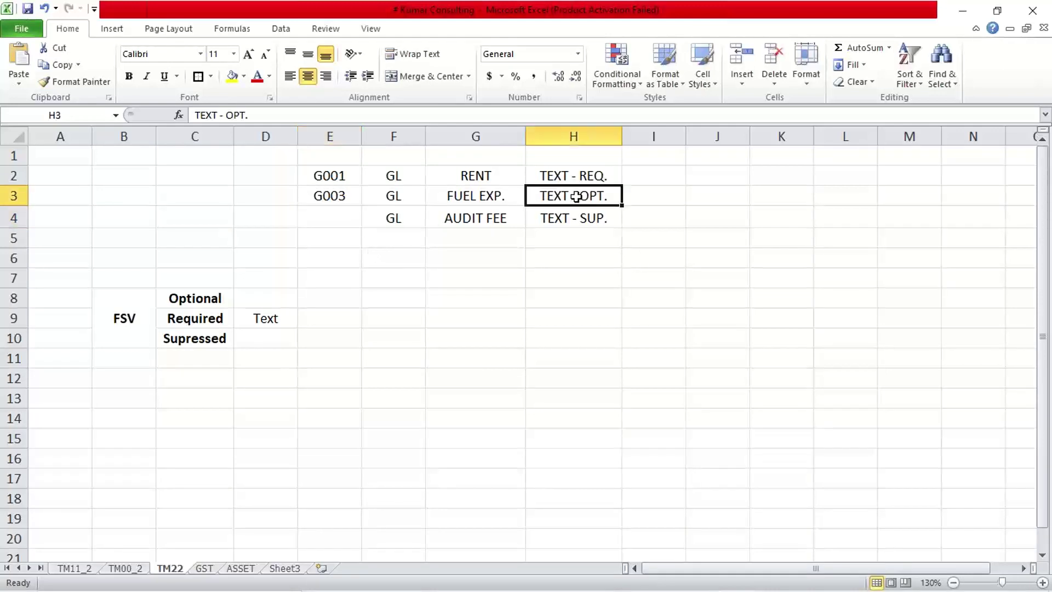
{"action": "left_click", "coordinate": [480, 221]}
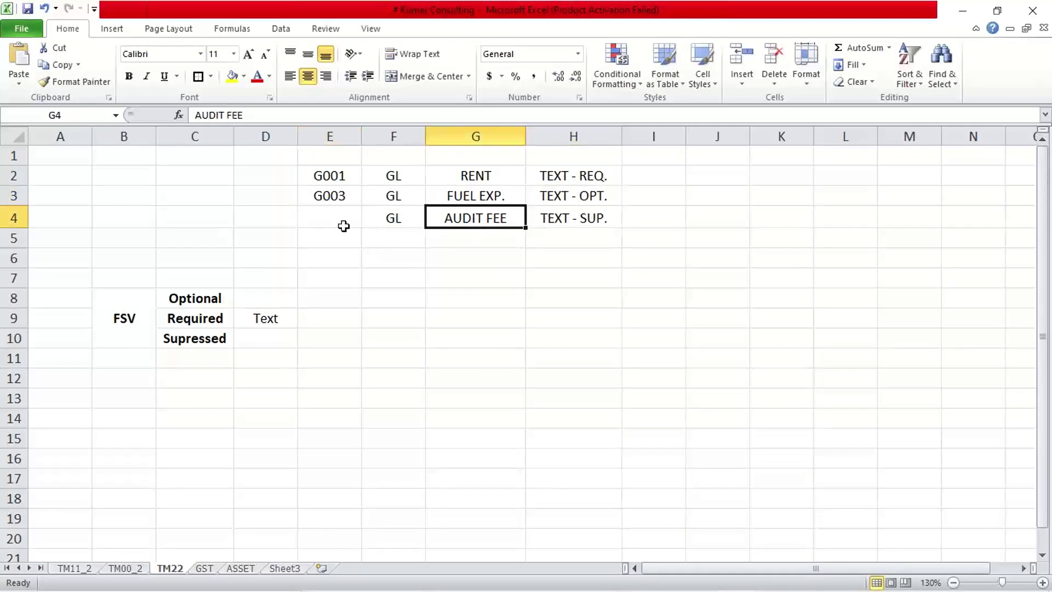
{"action": "left_click", "coordinate": [323, 225]}
{"action": "left_click", "coordinate": [629, 581]}
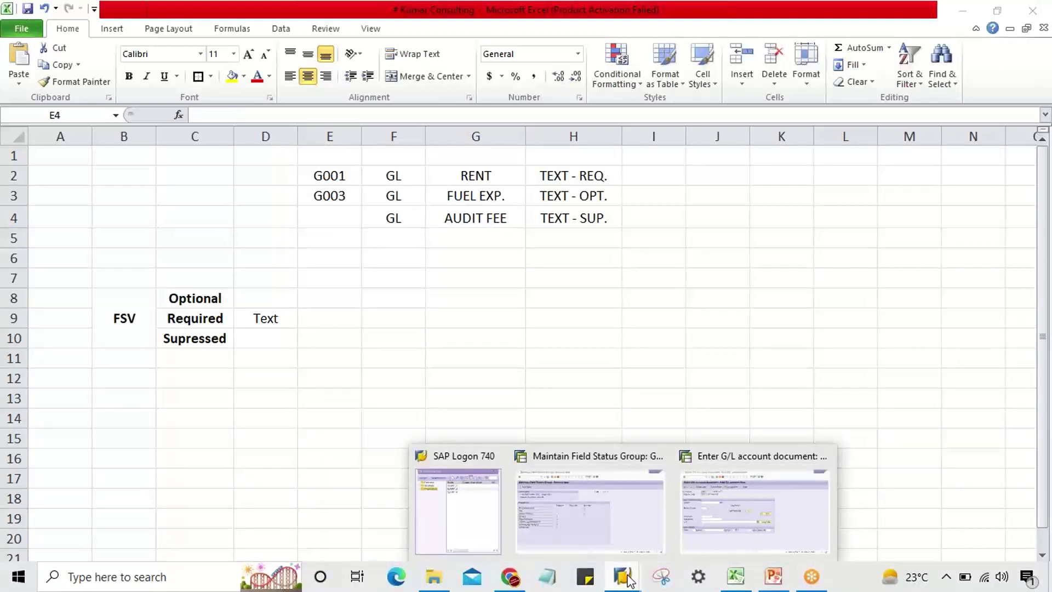
- Highlight account 4000 on the G/L document entry screen
{"action": "mouse_move", "coordinate": [707, 482]}
{"action": "left_click", "coordinate": [667, 477]}
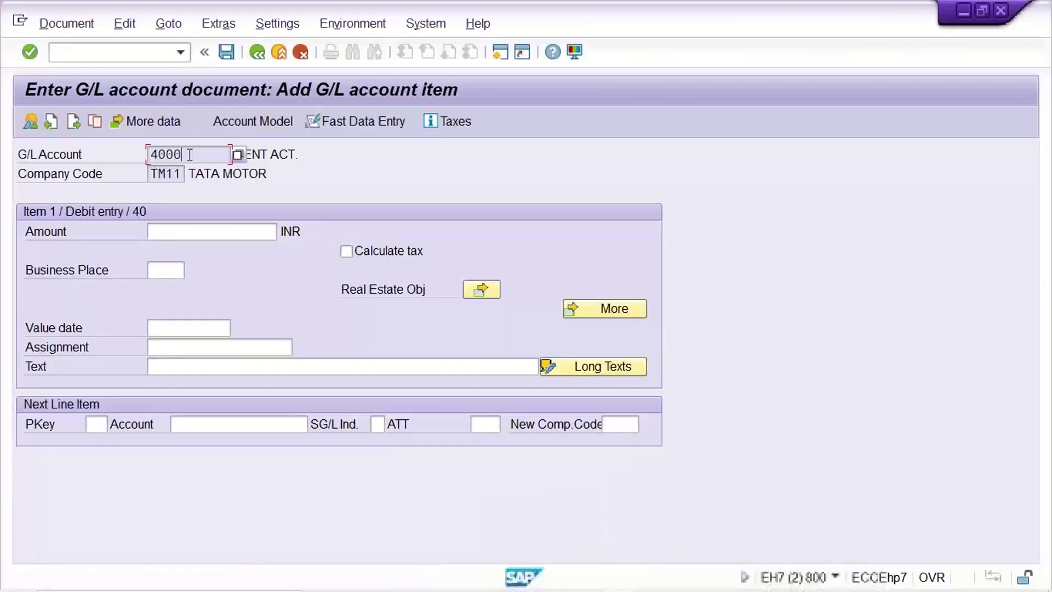
{"action": "left_click_drag", "start_coordinate": [182, 155], "coordinate": [130, 151]}
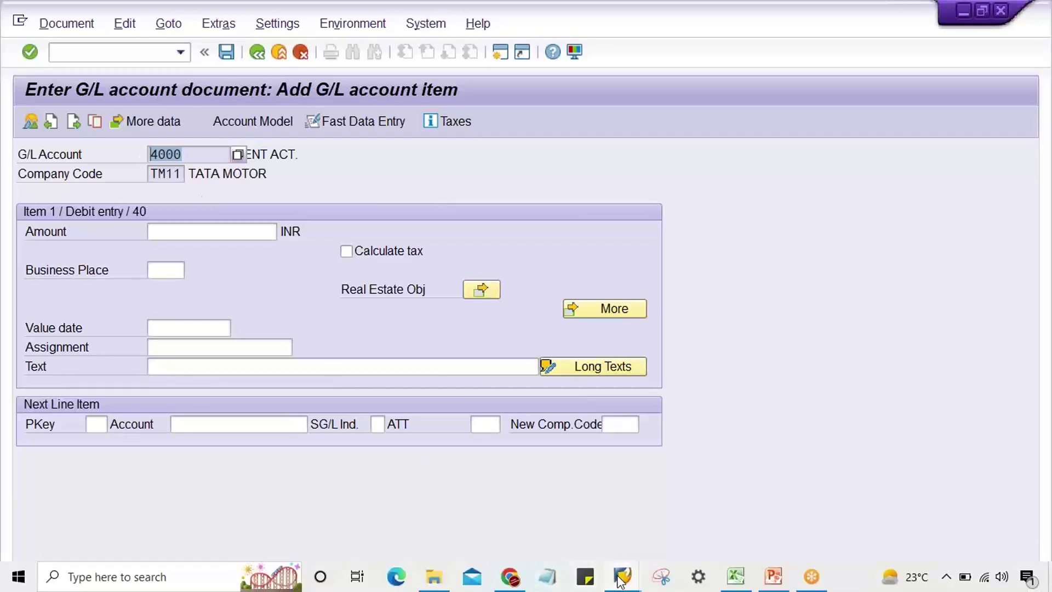
- Go back to the group list, open G004's General data, and set Text to Suppress
{"action": "left_click", "coordinate": [622, 576]}
{"action": "left_click", "coordinate": [593, 507]}
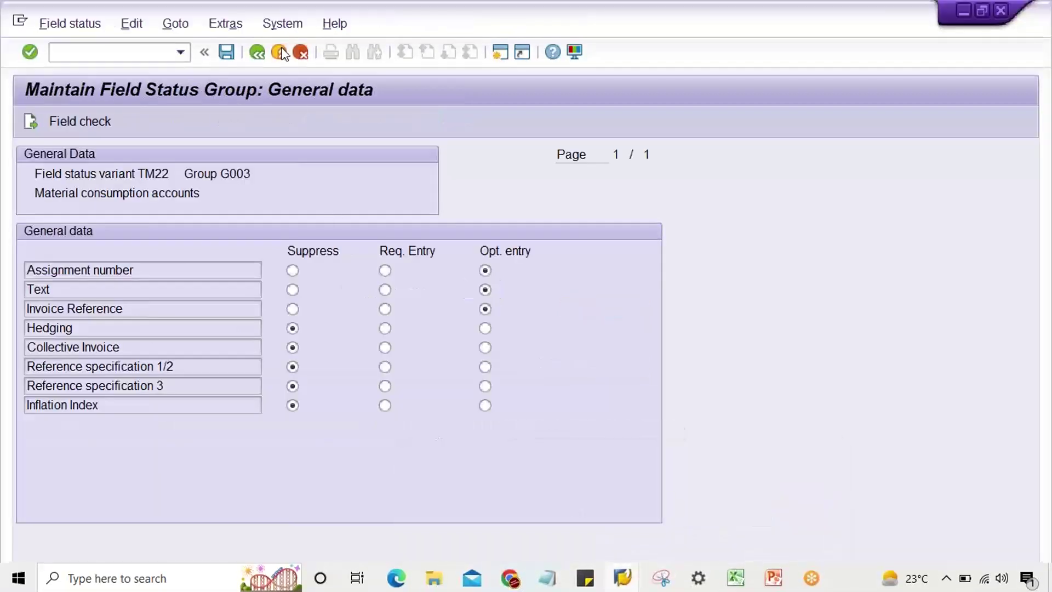
{"action": "left_click", "coordinate": [257, 52]}
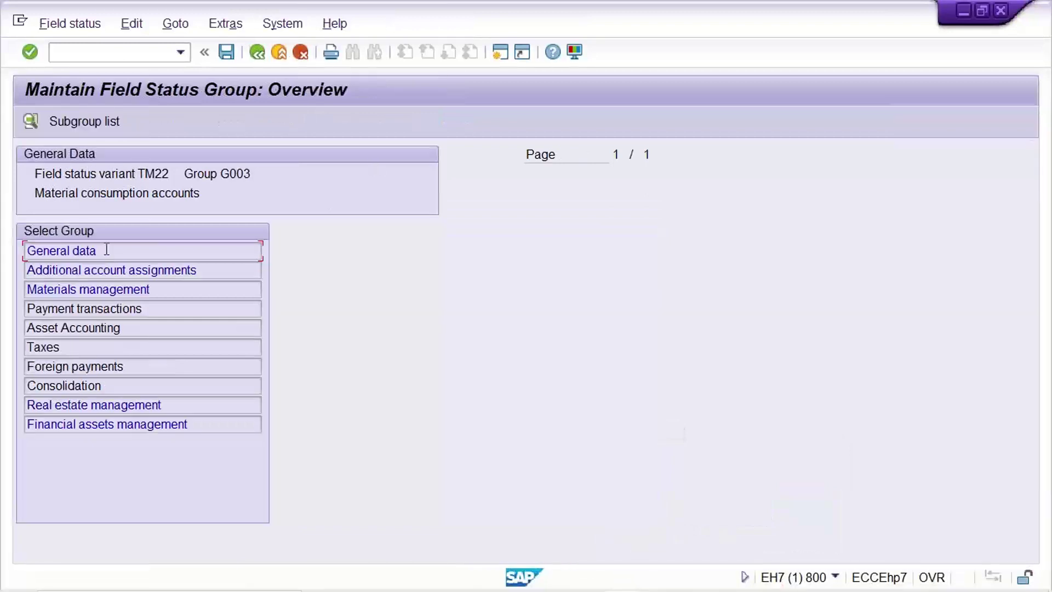
{"action": "left_click", "coordinate": [258, 57]}
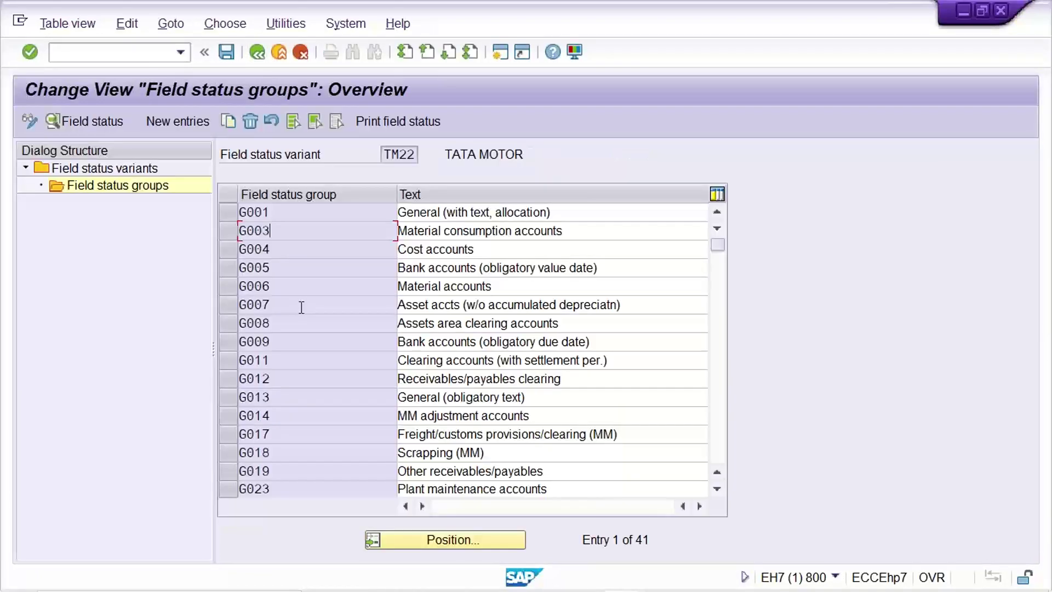
{"action": "double_click", "coordinate": [288, 249]}
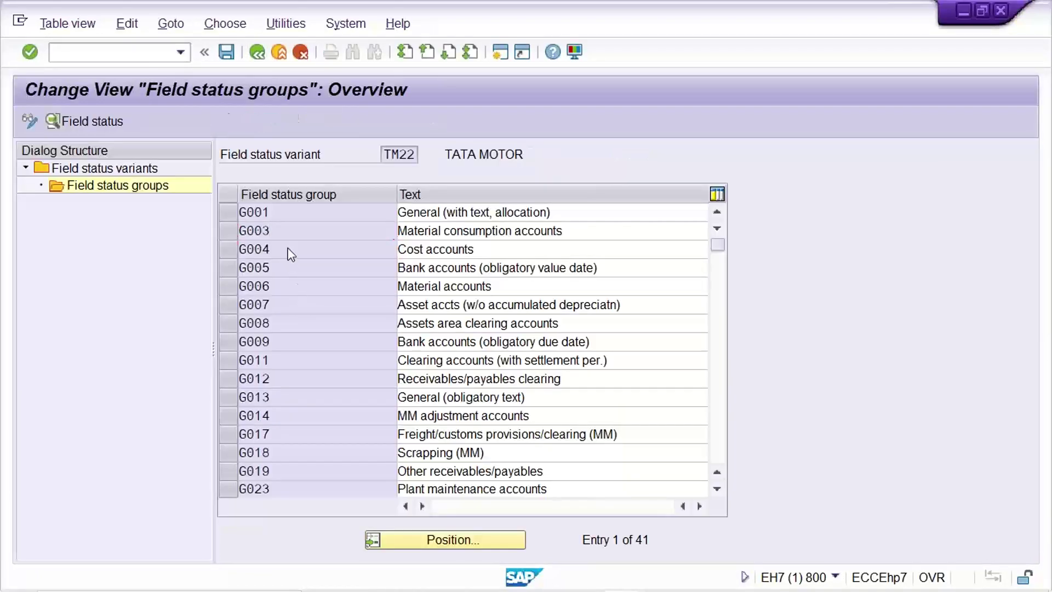
{"action": "double_click", "coordinate": [110, 250]}
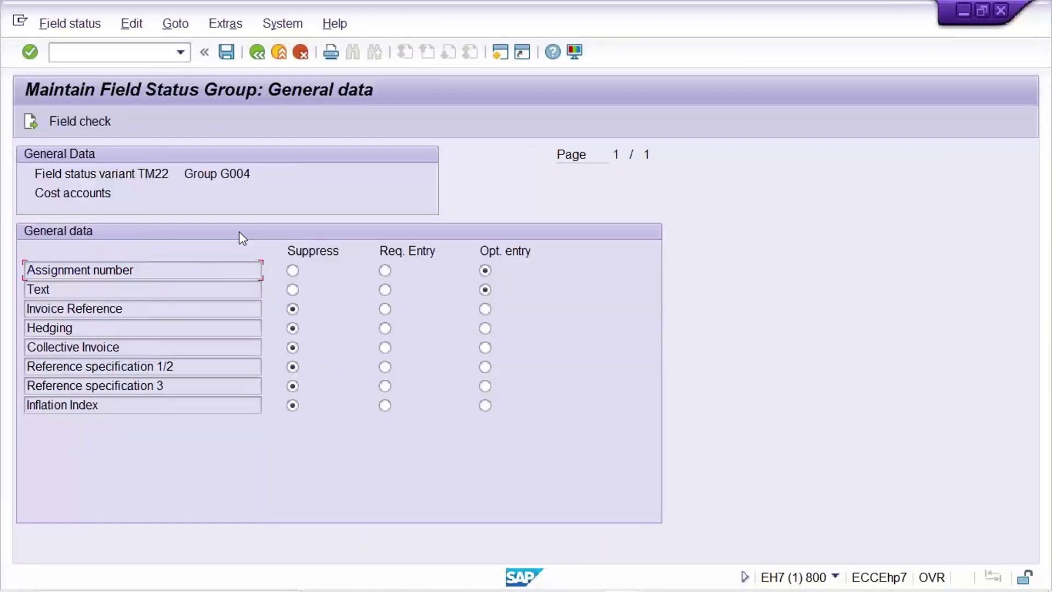
{"action": "left_click", "coordinate": [292, 290]}
{"action": "left_click", "coordinate": [735, 576]}
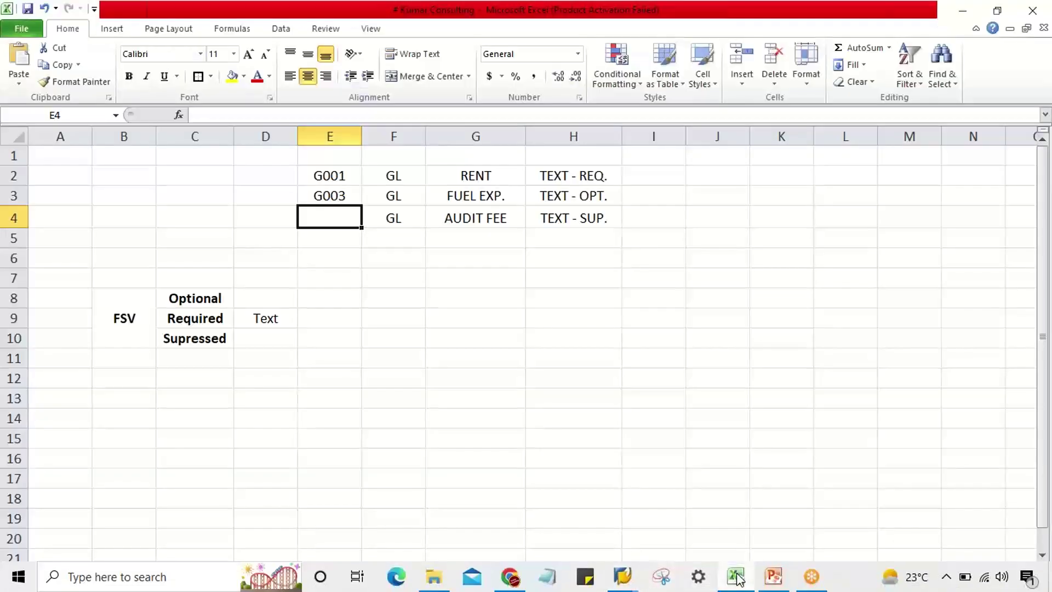
{"action": "left_click", "coordinate": [531, 358]}
{"action": "left_click", "coordinate": [322, 221]}
{"action": "key", "text": "ctrl+d"}
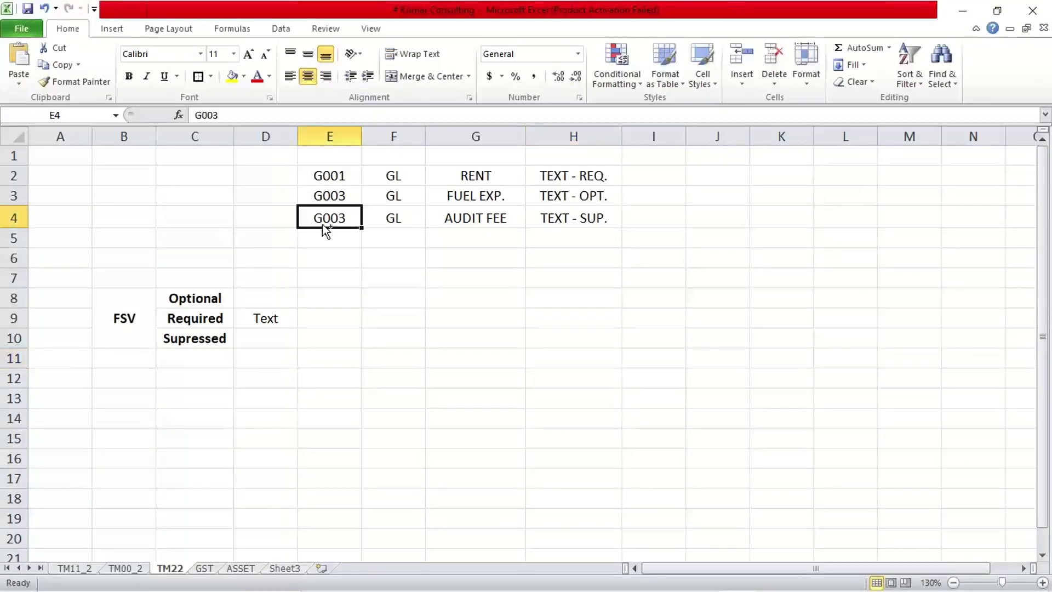
{"action": "double_click", "coordinate": [352, 220]}
{"action": "key", "text": "BackSpace"}
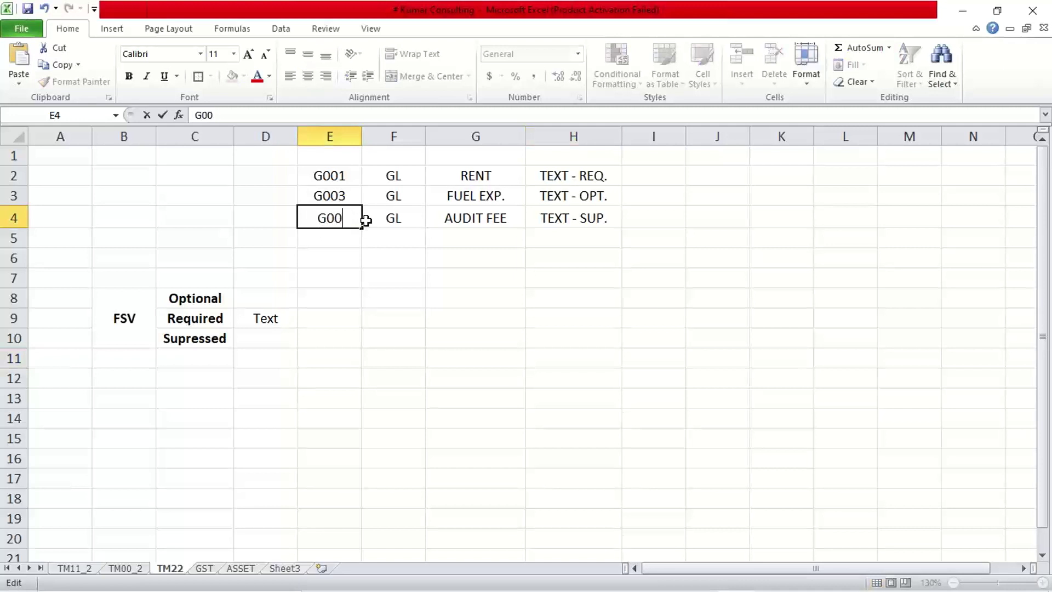
{"action": "type", "text": "4"}
{"action": "key", "text": "Return"}
{"action": "left_click", "coordinate": [521, 286]}
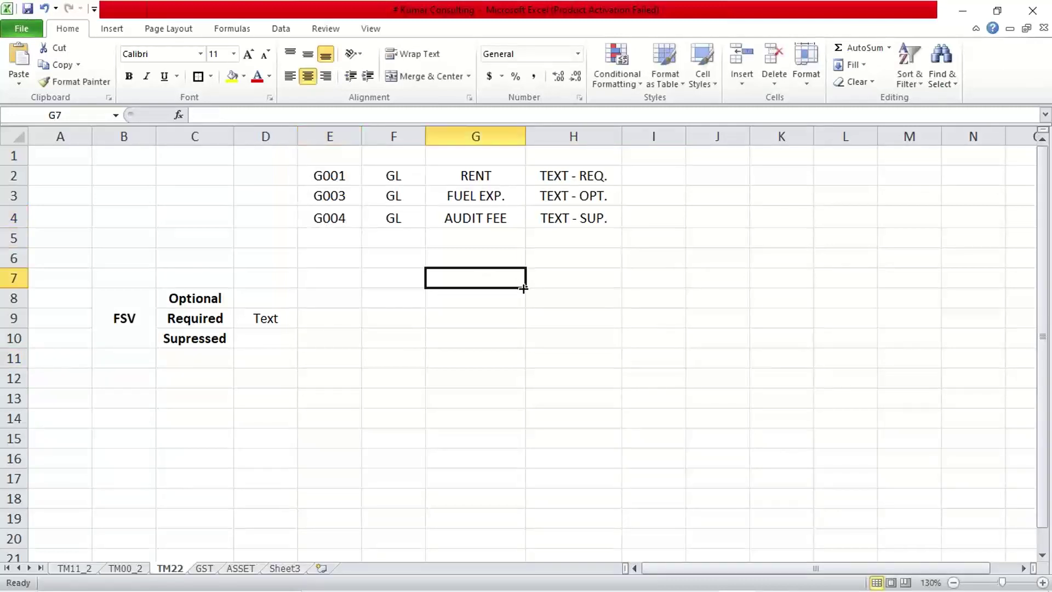
{"action": "left_click", "coordinate": [482, 178]}
{"action": "left_click", "coordinate": [480, 195]}
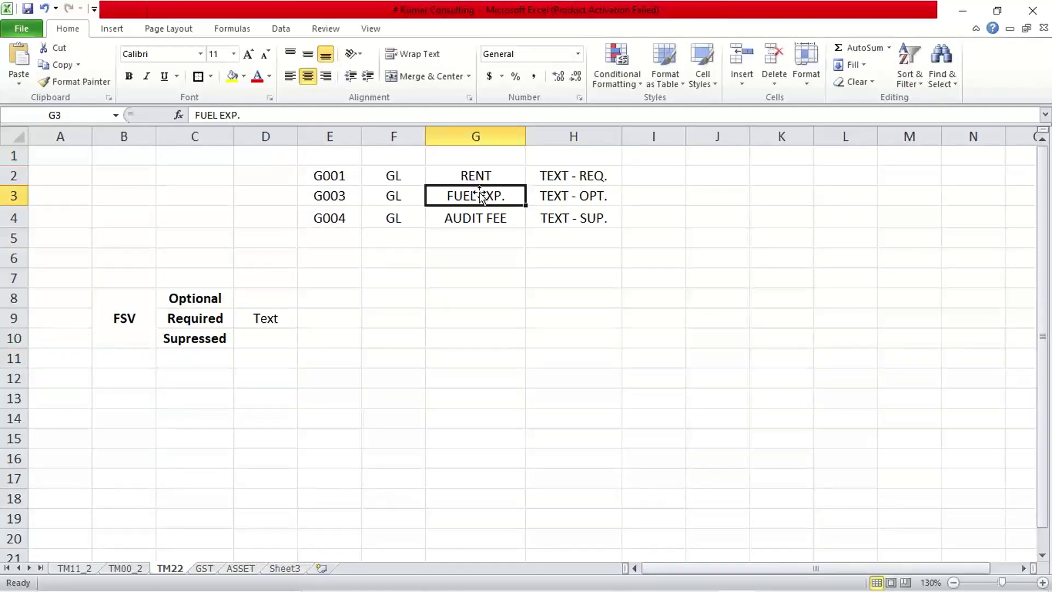
{"action": "left_click", "coordinate": [478, 176]}
{"action": "left_click", "coordinate": [479, 195]}
{"action": "left_click", "coordinate": [478, 217]}
{"action": "left_click", "coordinate": [481, 183]}
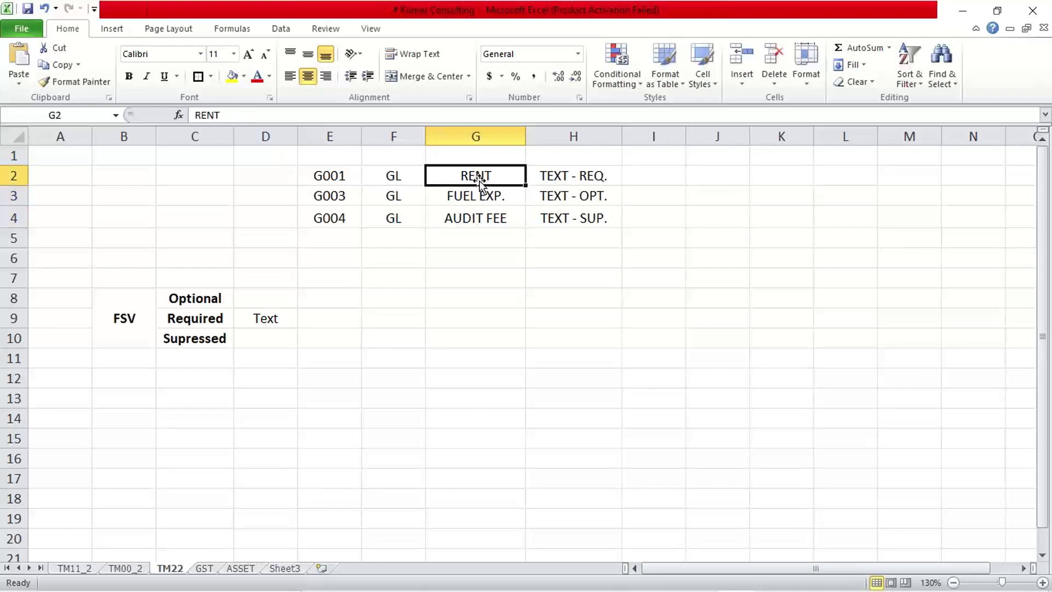
{"action": "left_click", "coordinate": [479, 196]}
{"action": "left_click", "coordinate": [476, 219]}
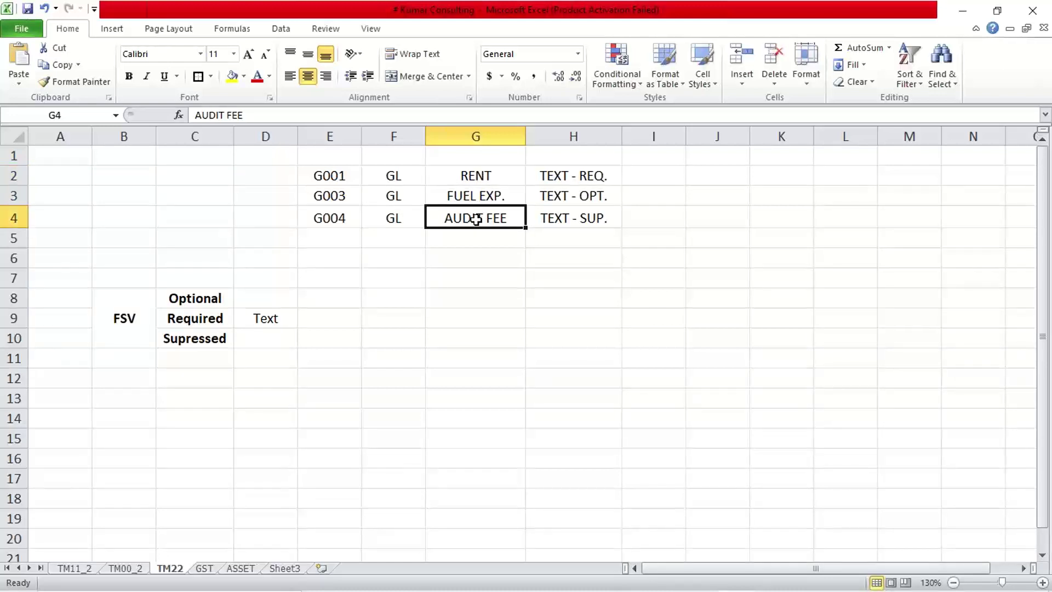
{"action": "left_click", "coordinate": [545, 175]}
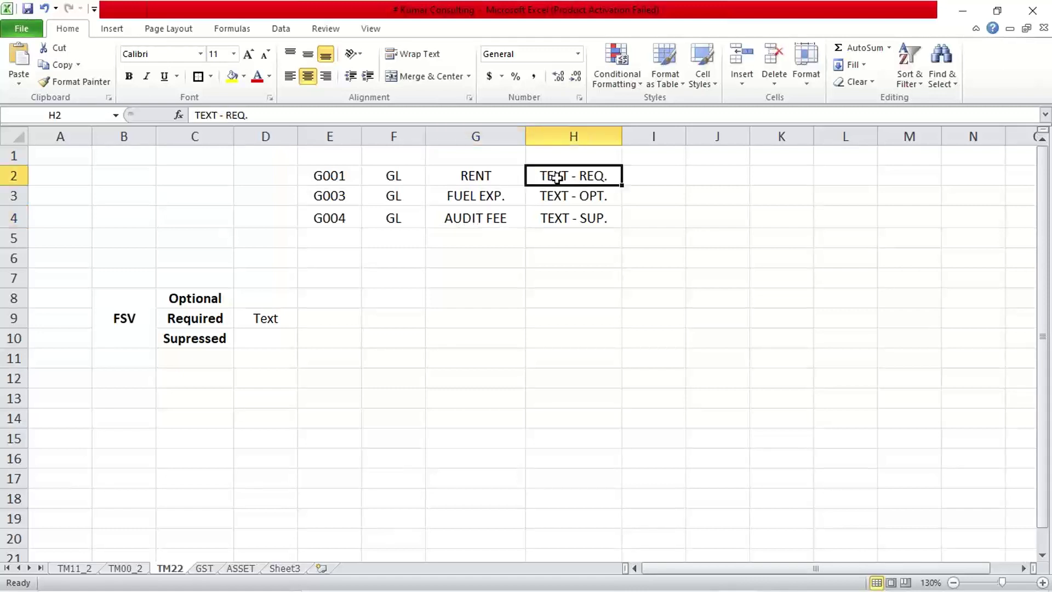
{"action": "left_click", "coordinate": [554, 198]}
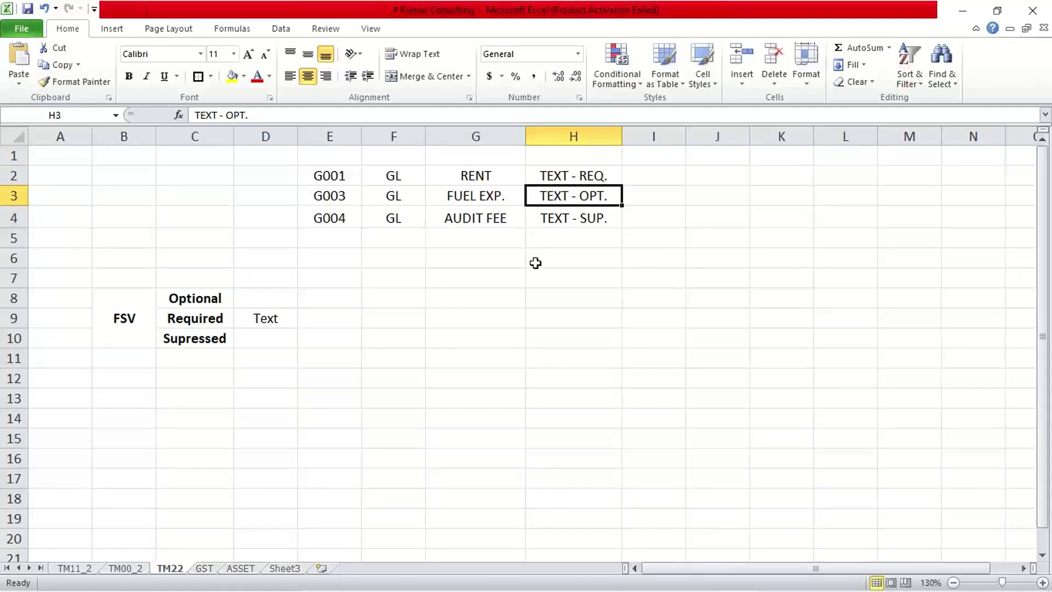
{"action": "left_click", "coordinate": [560, 226]}
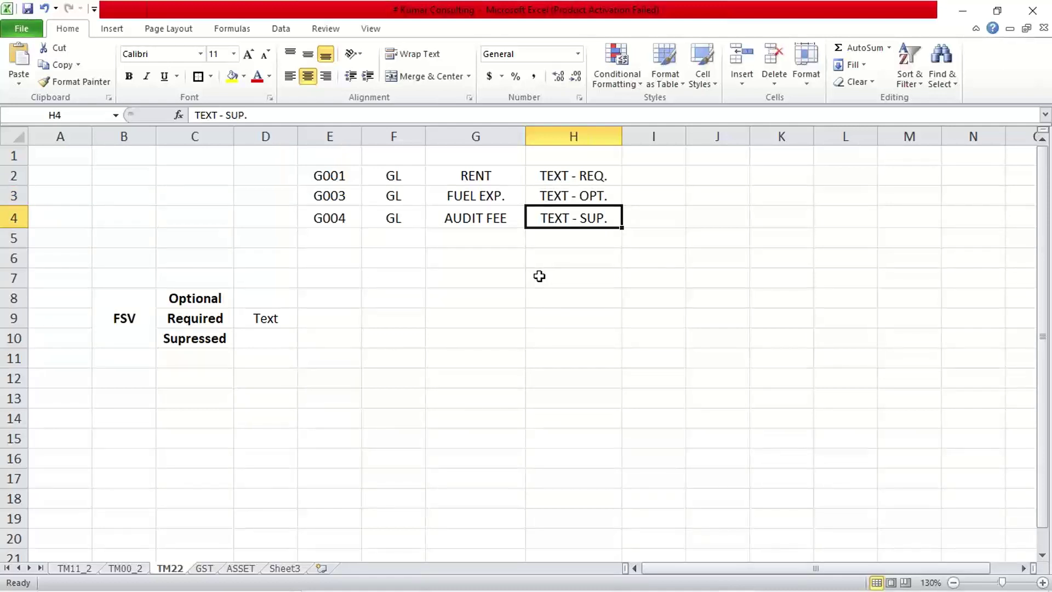
{"action": "left_click", "coordinate": [329, 180]}
{"action": "left_click", "coordinate": [327, 202]}
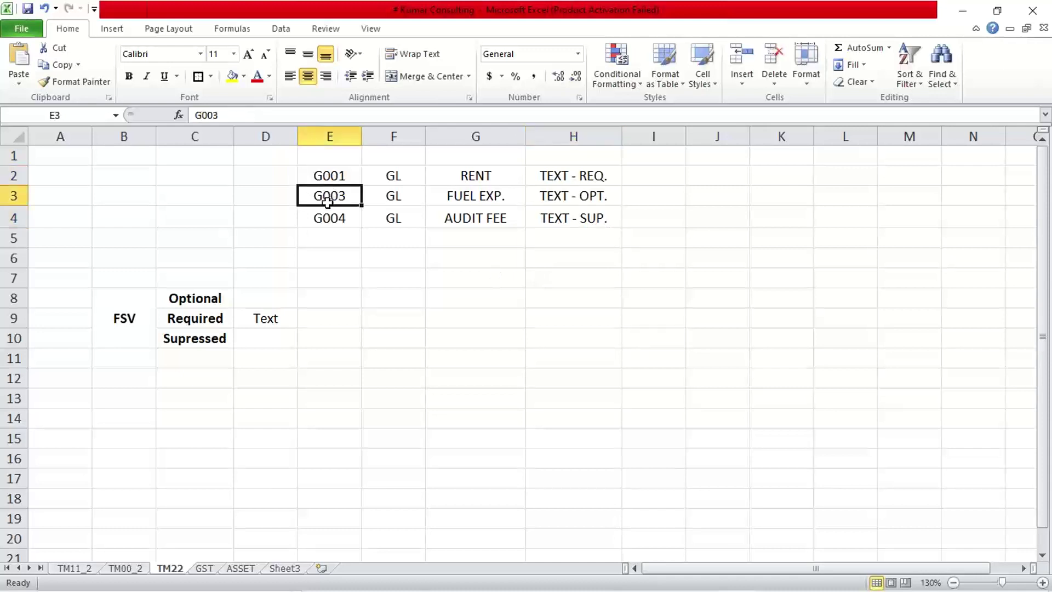
{"action": "left_click", "coordinate": [324, 219]}
{"action": "left_click", "coordinate": [331, 179]}
{"action": "left_click", "coordinate": [331, 198]}
{"action": "left_click", "coordinate": [327, 218]}
{"action": "left_click", "coordinate": [336, 176]}
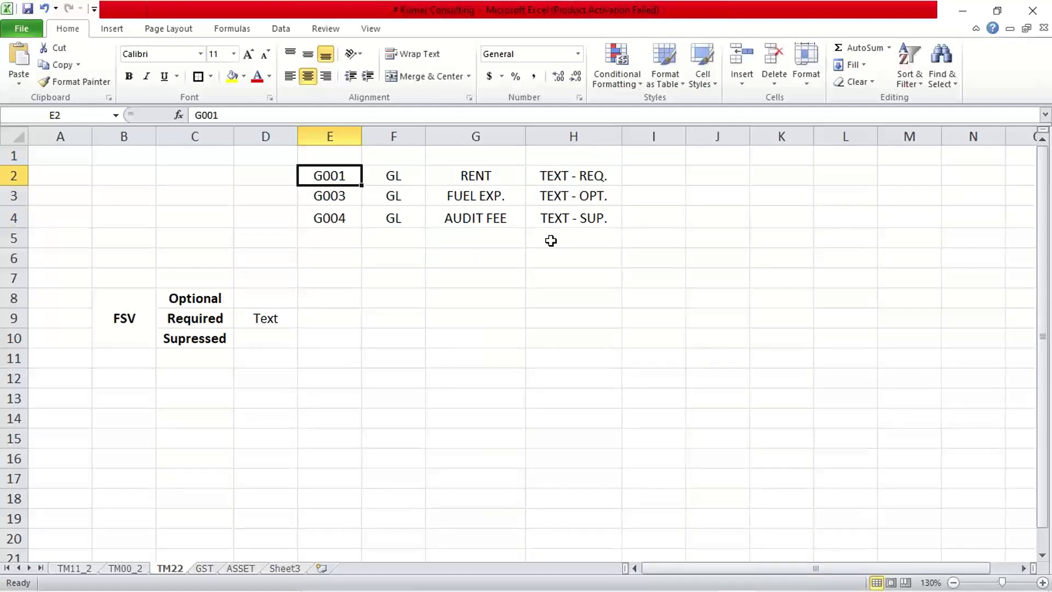
{"action": "left_click", "coordinate": [392, 179]}
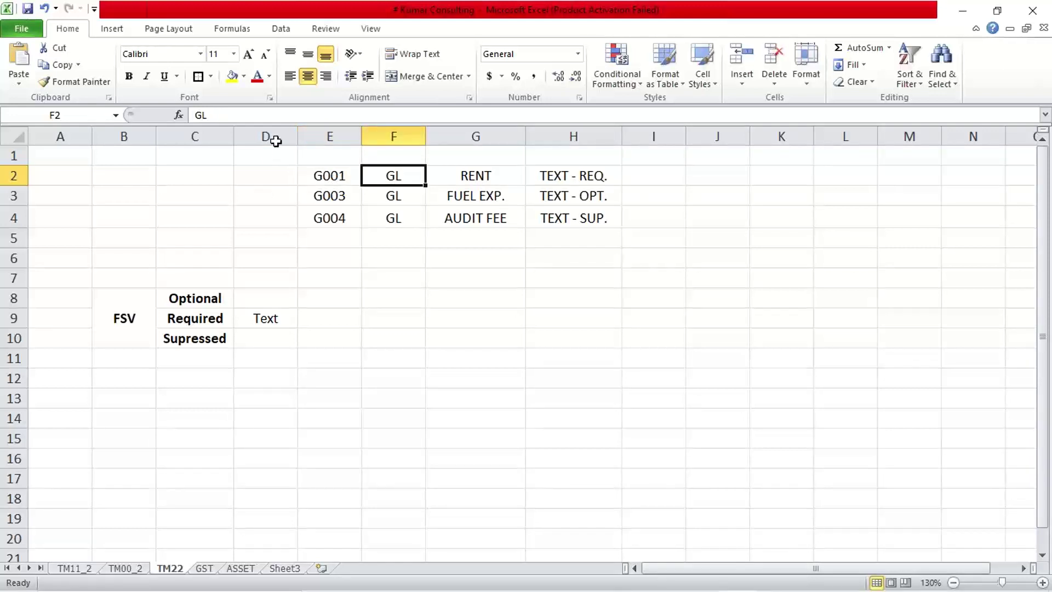
- Enter account numbers 4000, 4001 and 4002 in cells D2:D4 beside G001, G003 and G004
{"action": "left_click", "coordinate": [313, 183]}
{"action": "left_click", "coordinate": [368, 176]}
{"action": "left_click", "coordinate": [279, 178]}
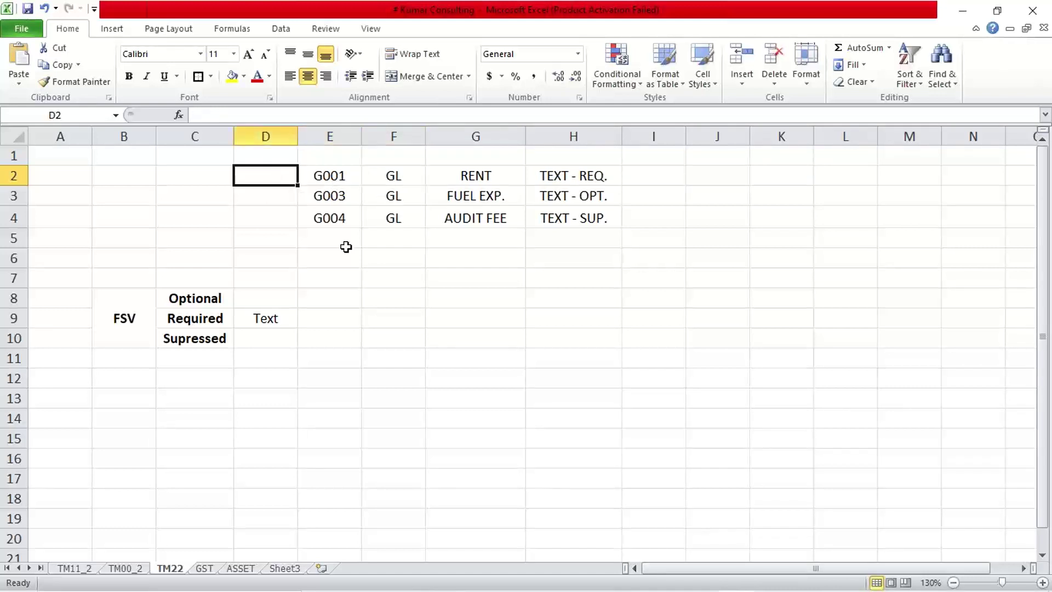
{"action": "type", "text": "4000"}
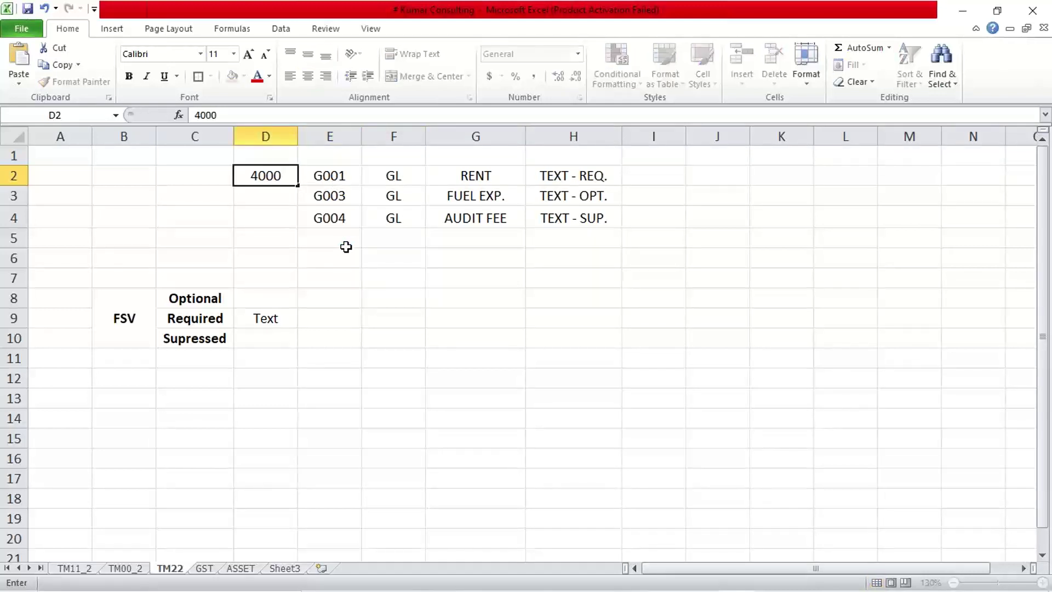
{"action": "key", "text": "Return"}
{"action": "type", "text": "4"}
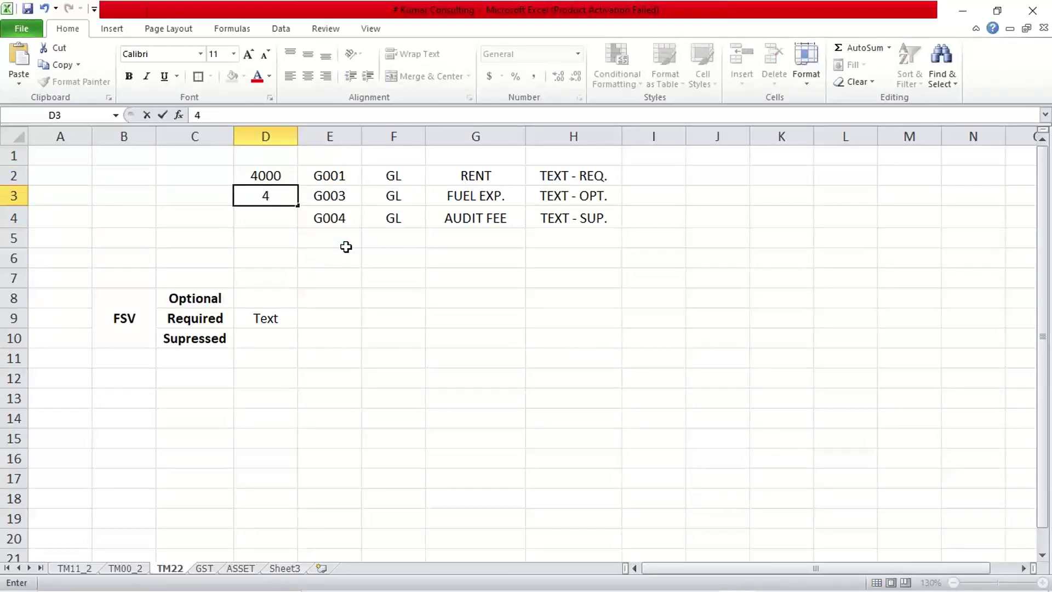
{"action": "type", "text": "001"}
{"action": "key", "text": "Return"}
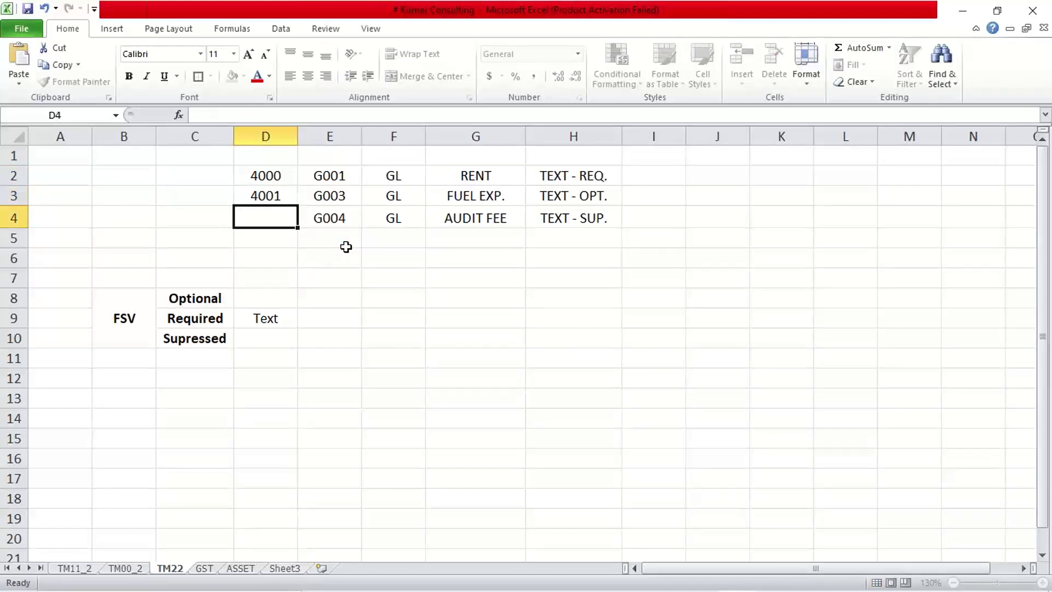
{"action": "type", "text": "4002"}
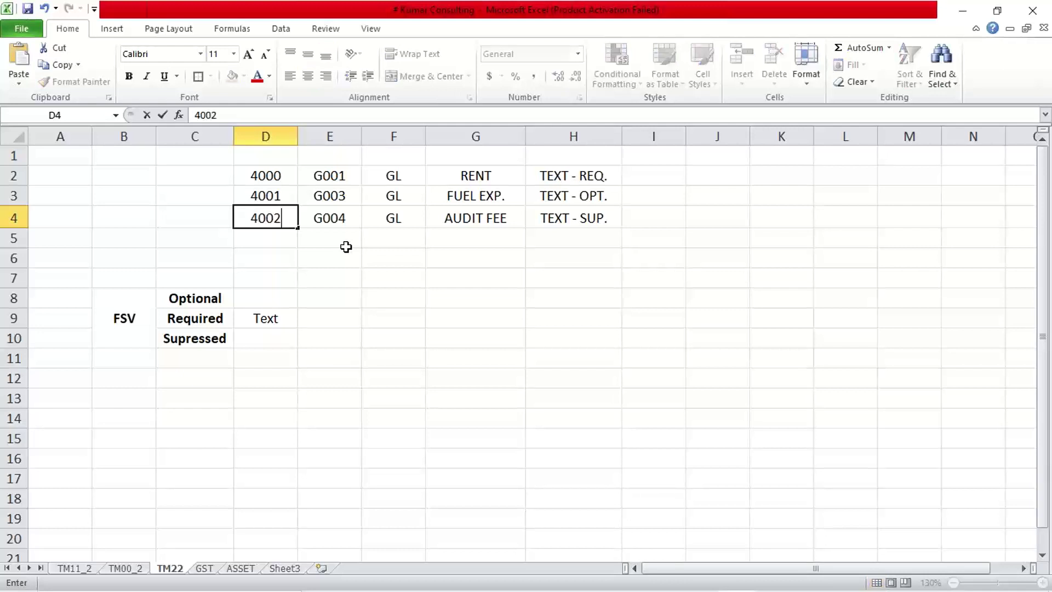
{"action": "key", "text": "Return"}
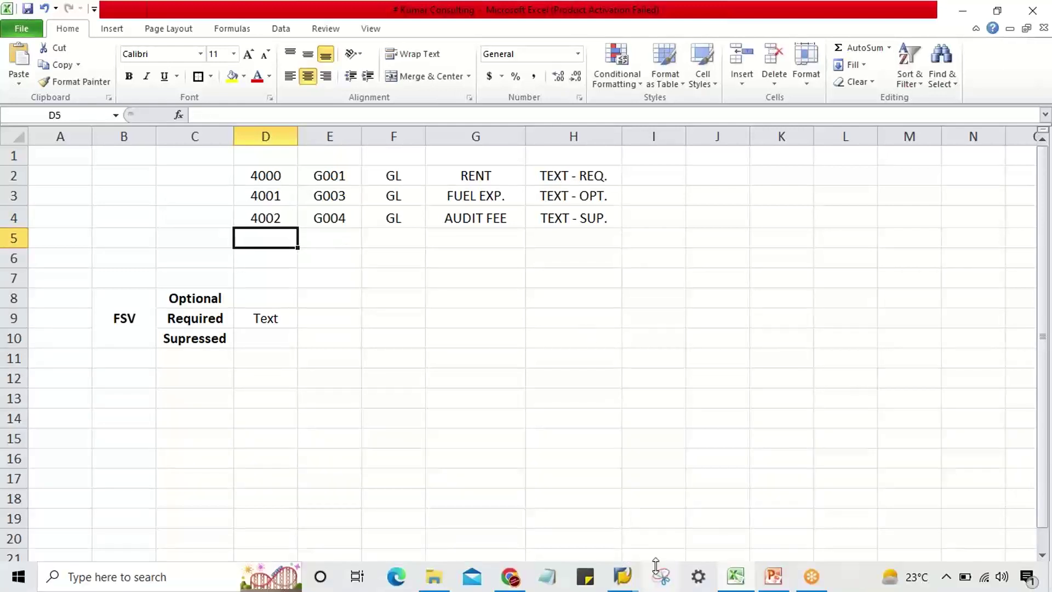
{"action": "left_click", "coordinate": [622, 575]}
{"action": "left_click", "coordinate": [711, 528]}
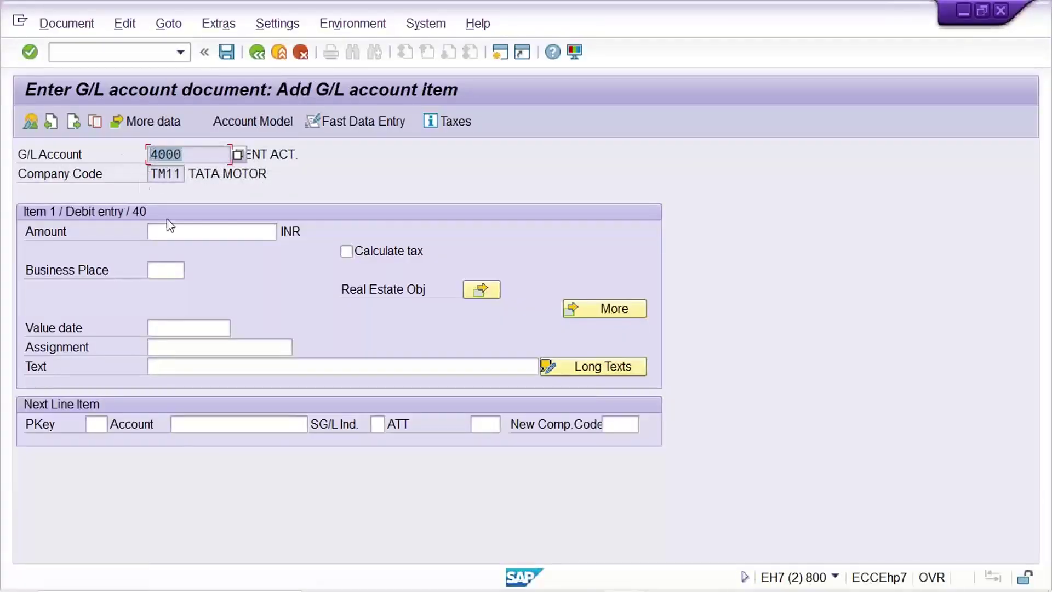
- Inspect account 4000's Text field in F-02, then locate account 4000 in the Excel sheet
{"action": "left_click", "coordinate": [166, 372]}
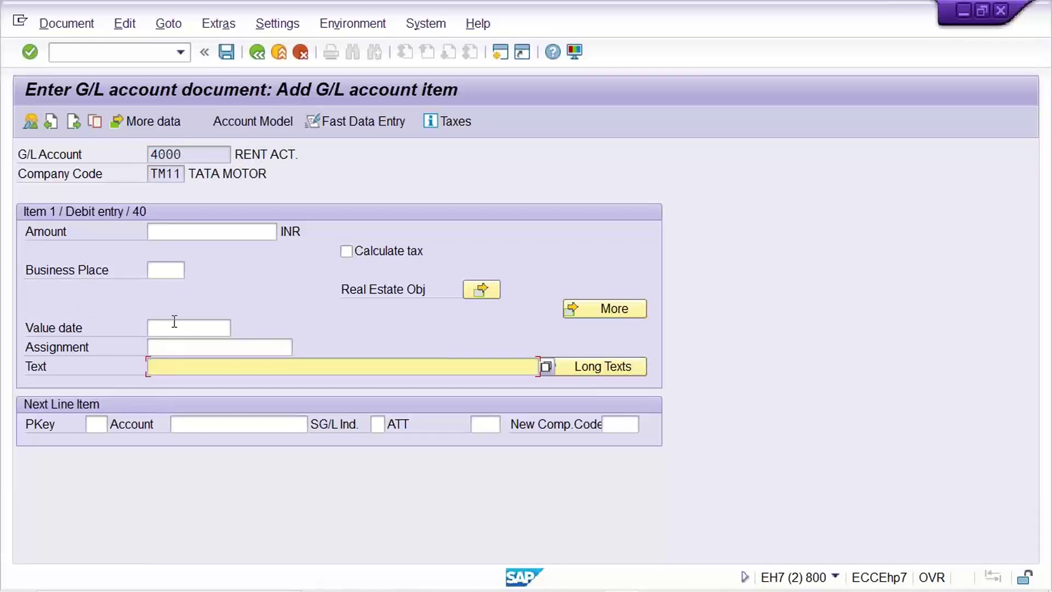
{"action": "mouse_move", "coordinate": [601, 589]}
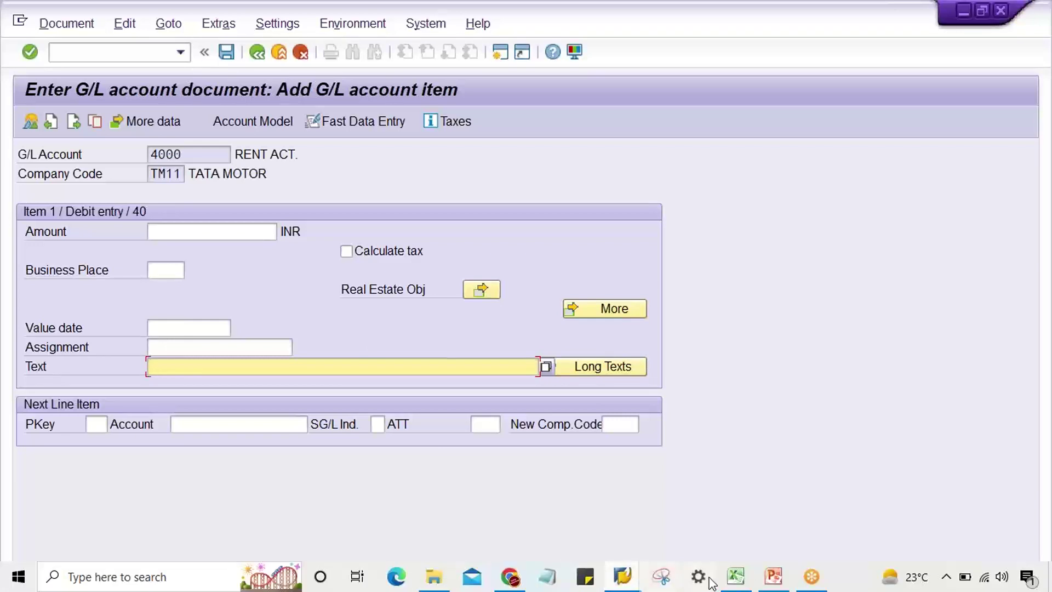
{"action": "left_click", "coordinate": [735, 585]}
{"action": "left_click", "coordinate": [262, 178]}
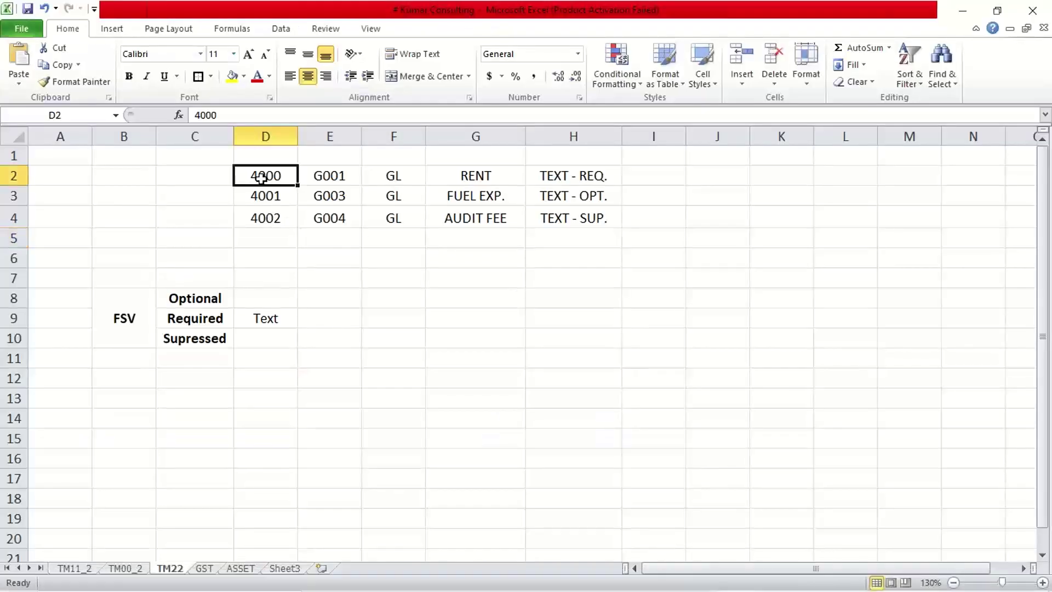
- Review accounts 4000 (G001, Text required) and 4001 (G003, Text optional), then revisit account 4000 in SAP
{"action": "left_click", "coordinate": [336, 175]}
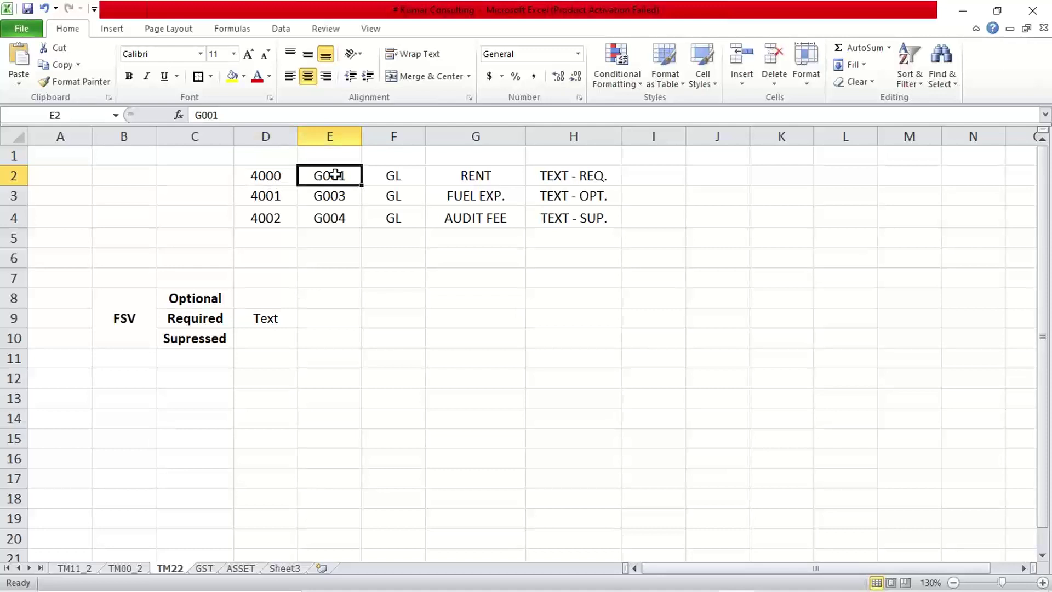
{"action": "left_click", "coordinate": [556, 177]}
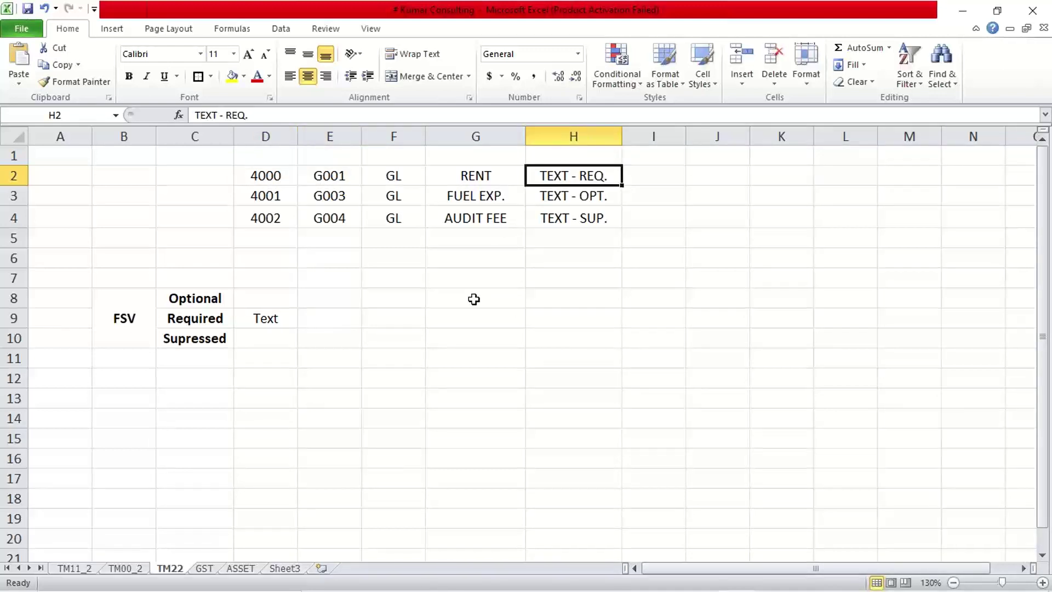
{"action": "left_click", "coordinate": [269, 196]}
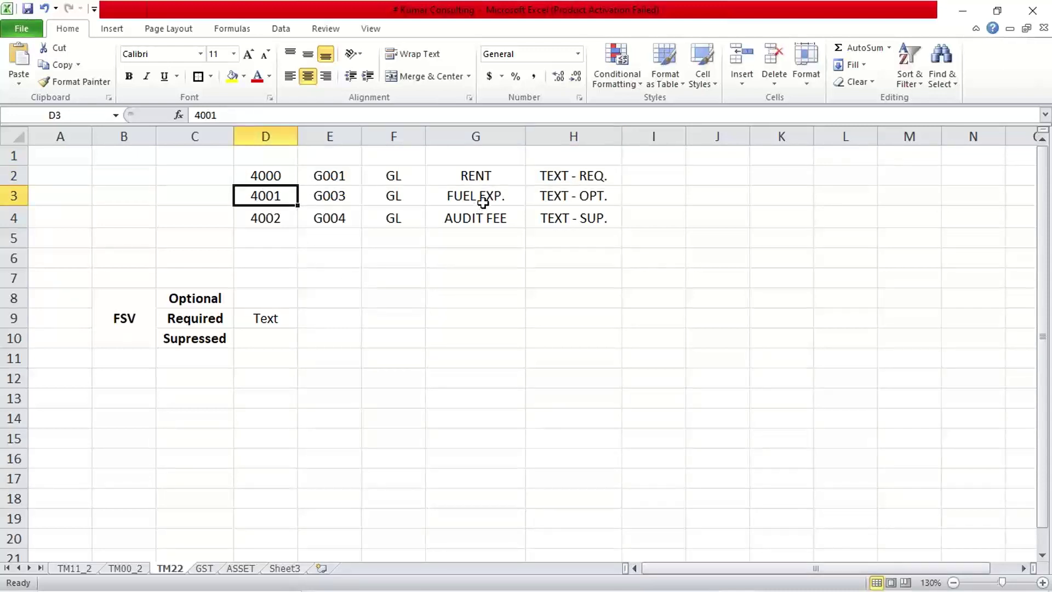
{"action": "mouse_move", "coordinate": [652, 576]}
{"action": "left_click", "coordinate": [333, 197]}
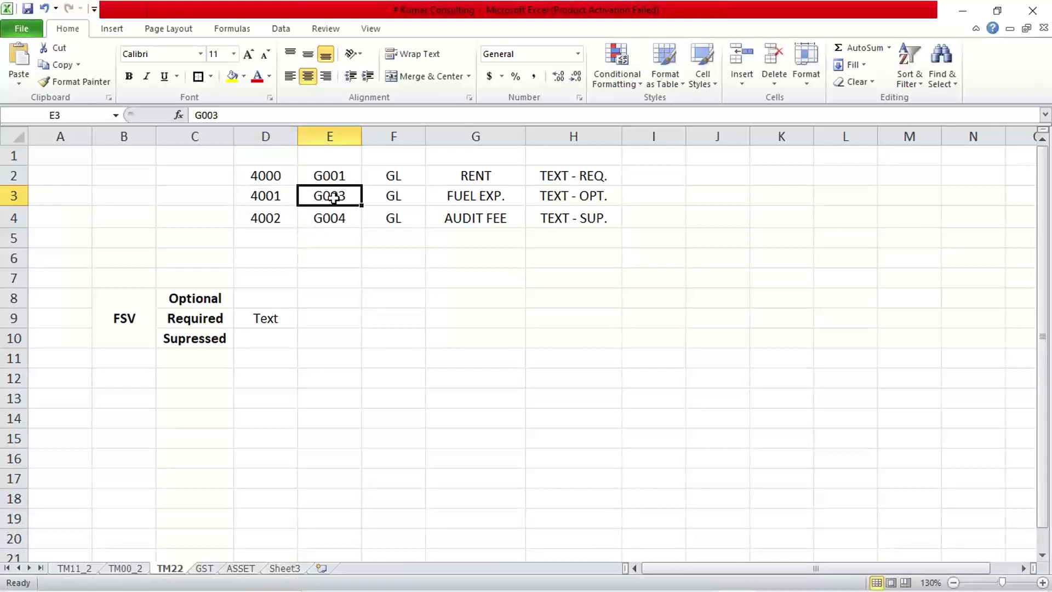
{"action": "left_click", "coordinate": [603, 196]}
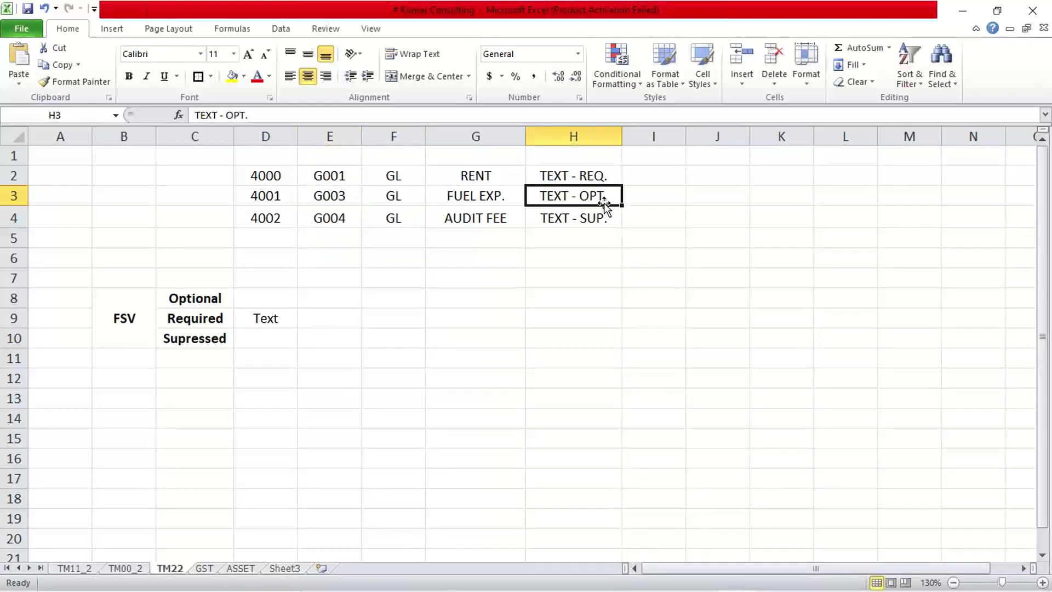
{"action": "mouse_move", "coordinate": [669, 581]}
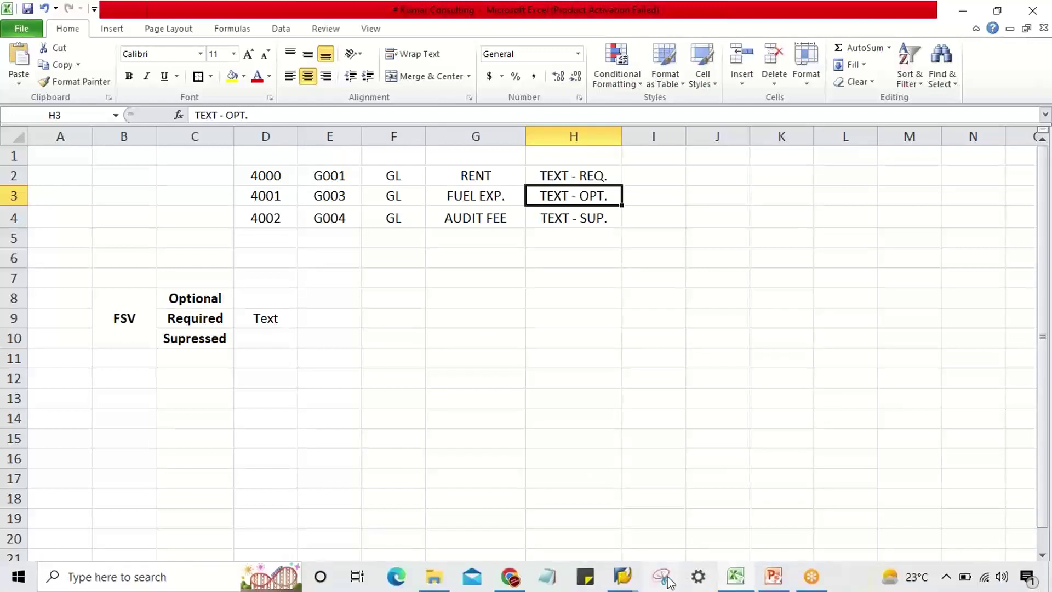
{"action": "mouse_move", "coordinate": [622, 576]}
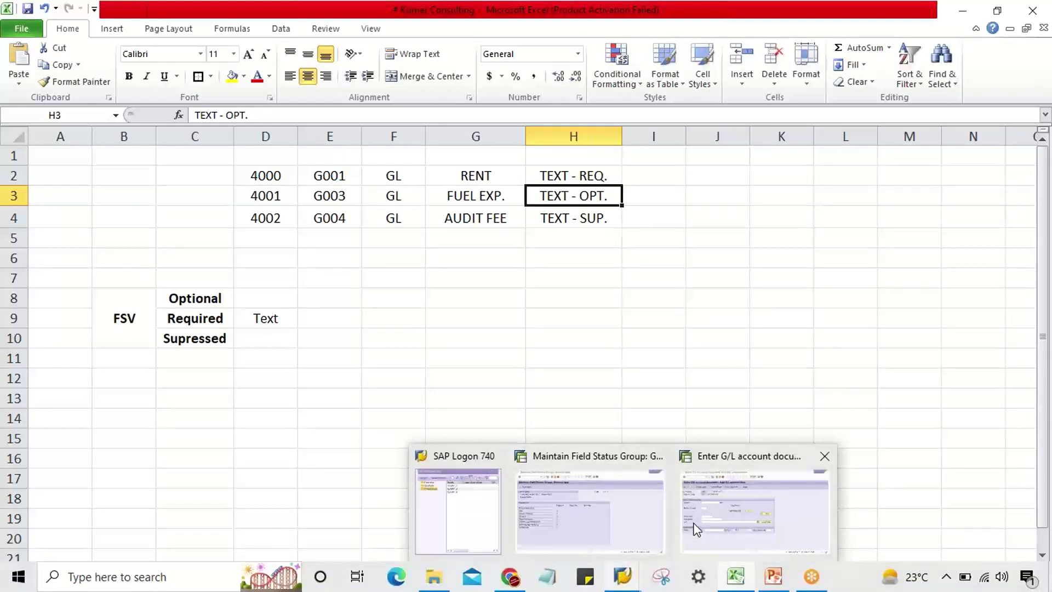
{"action": "left_click", "coordinate": [696, 529]}
{"action": "left_click", "coordinate": [185, 154]}
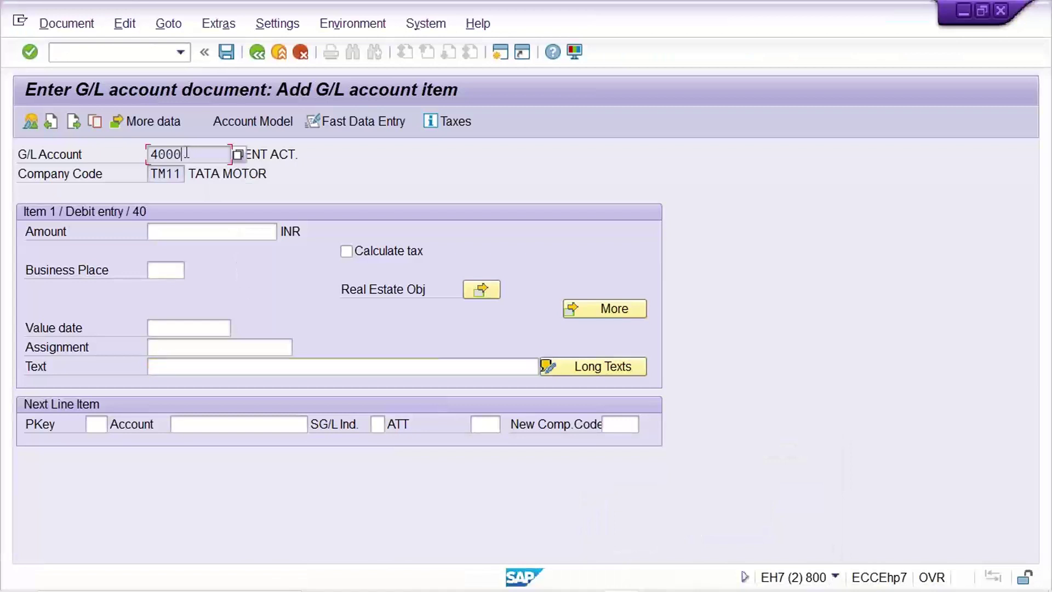
{"action": "left_click_drag", "start_coordinate": [186, 153], "coordinate": [148, 154]}
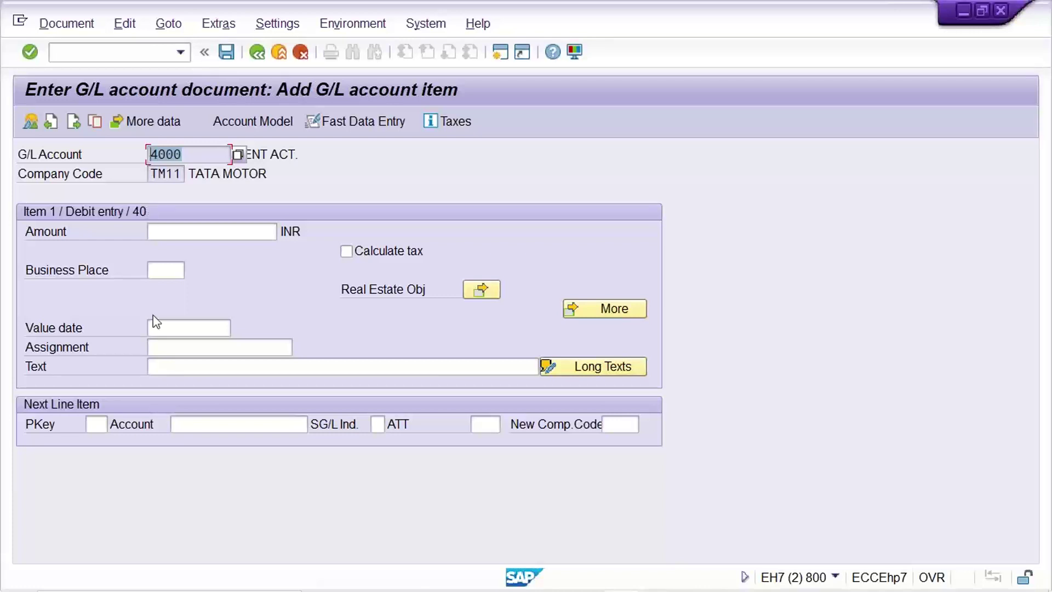
{"action": "left_click", "coordinate": [172, 365]}
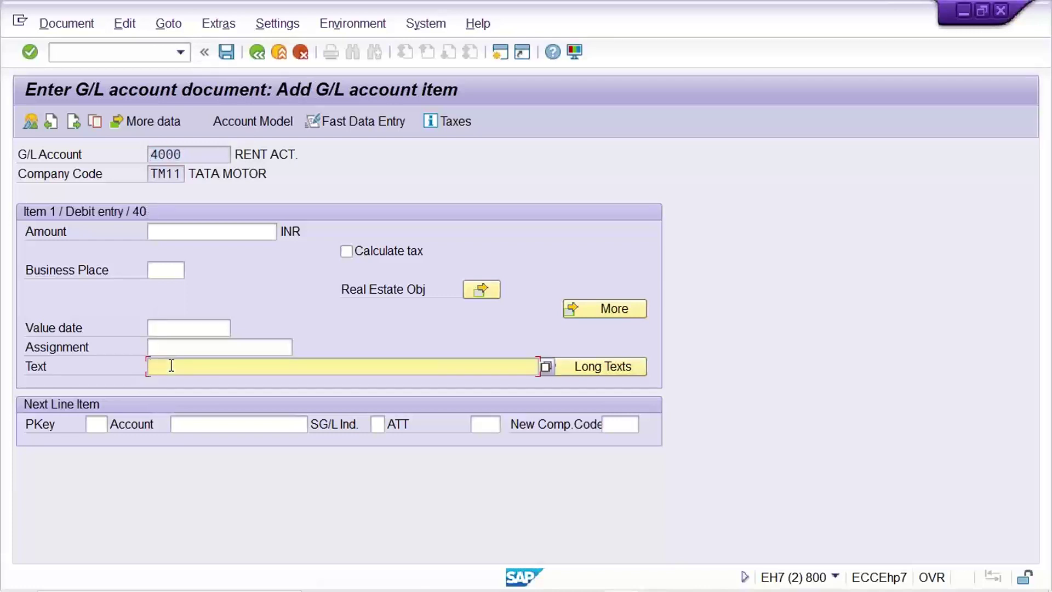
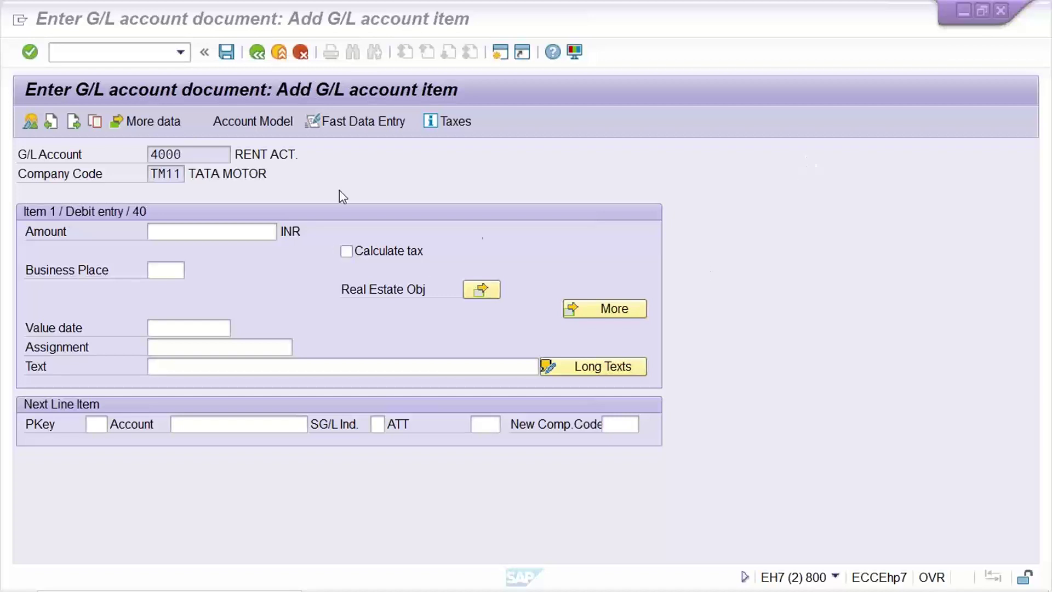
- Bring up the Excel sheet listing accounts 4000–4002 with their groups and text statuses
{"action": "left_click", "coordinate": [734, 580]}
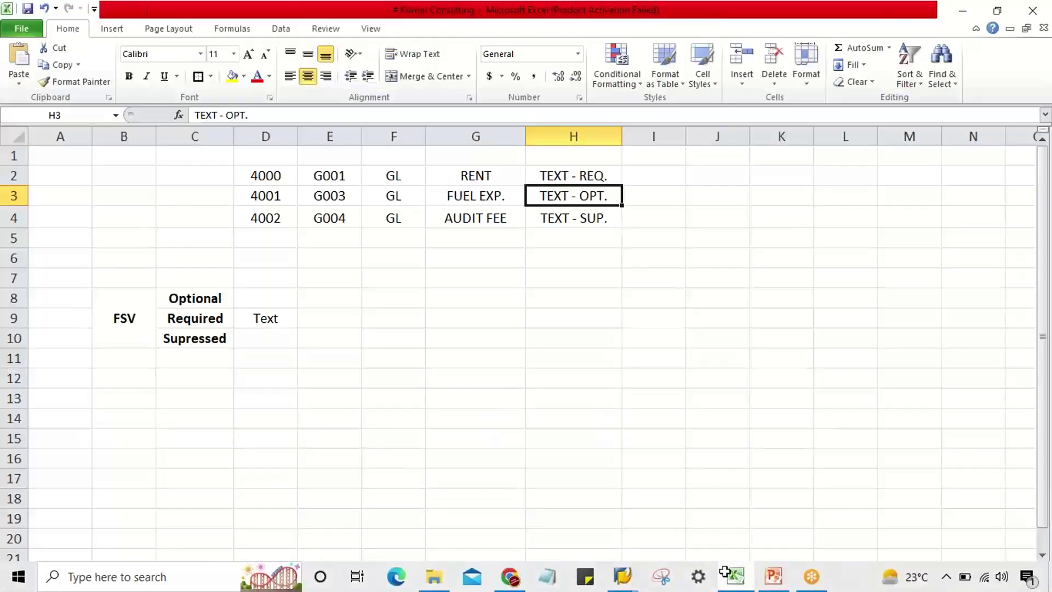
{"action": "left_click_drag", "start_coordinate": [257, 176], "coordinate": [263, 211]}
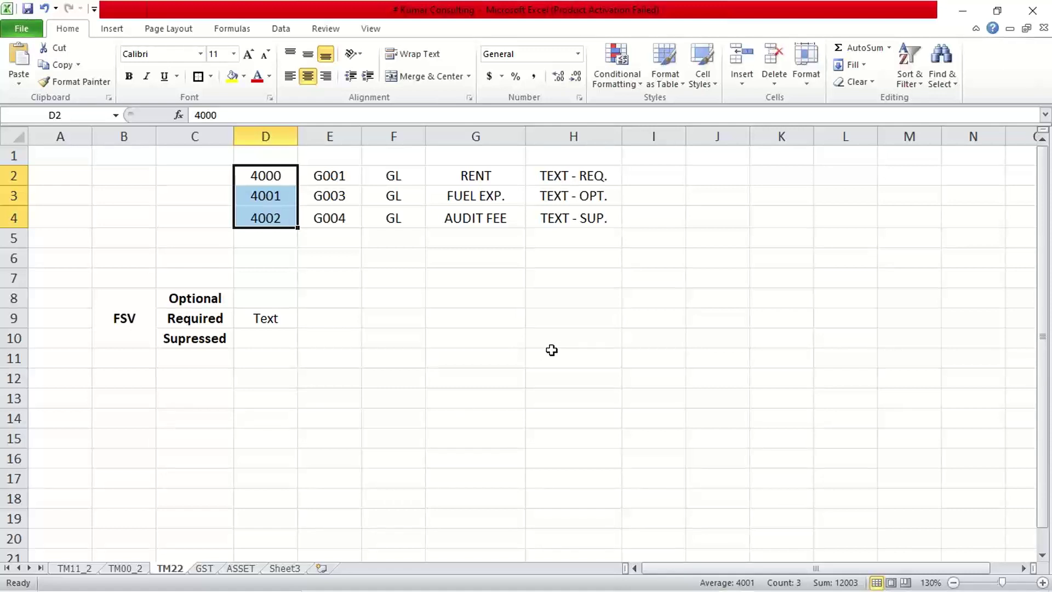
{"action": "mouse_move", "coordinate": [652, 575]}
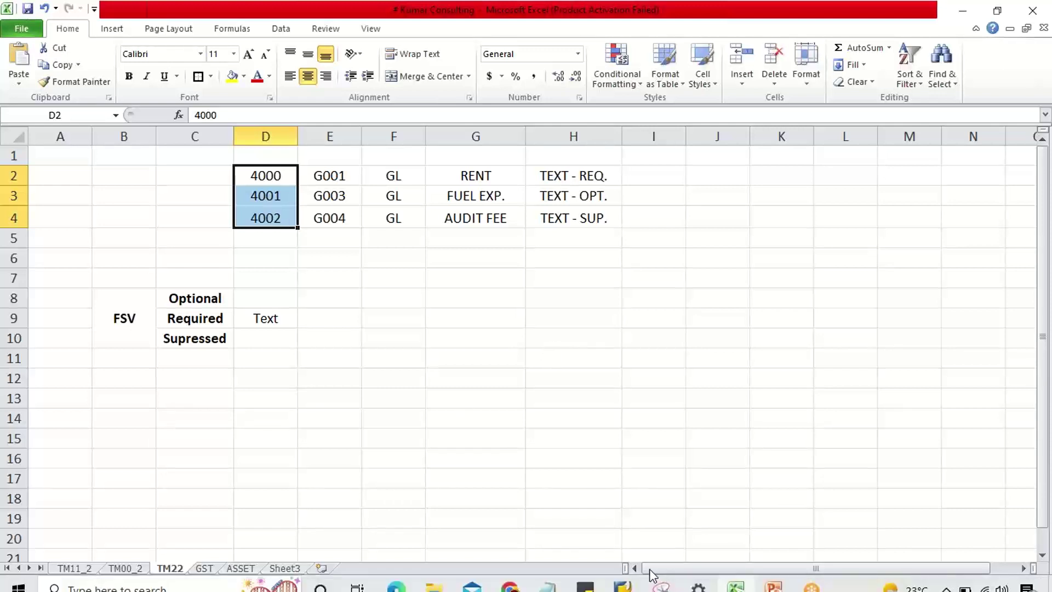
{"action": "left_click", "coordinate": [623, 582]}
- Back on account 4000's G/L item, test whether Assignment, Text and Value date accept input
{"action": "left_click", "coordinate": [699, 514]}
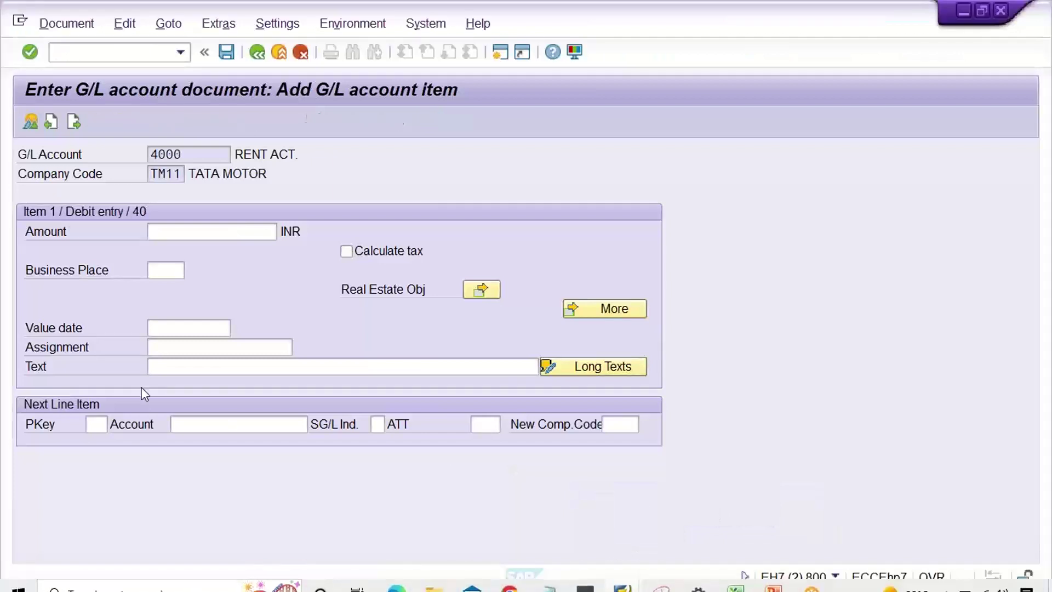
{"action": "left_click", "coordinate": [184, 348]}
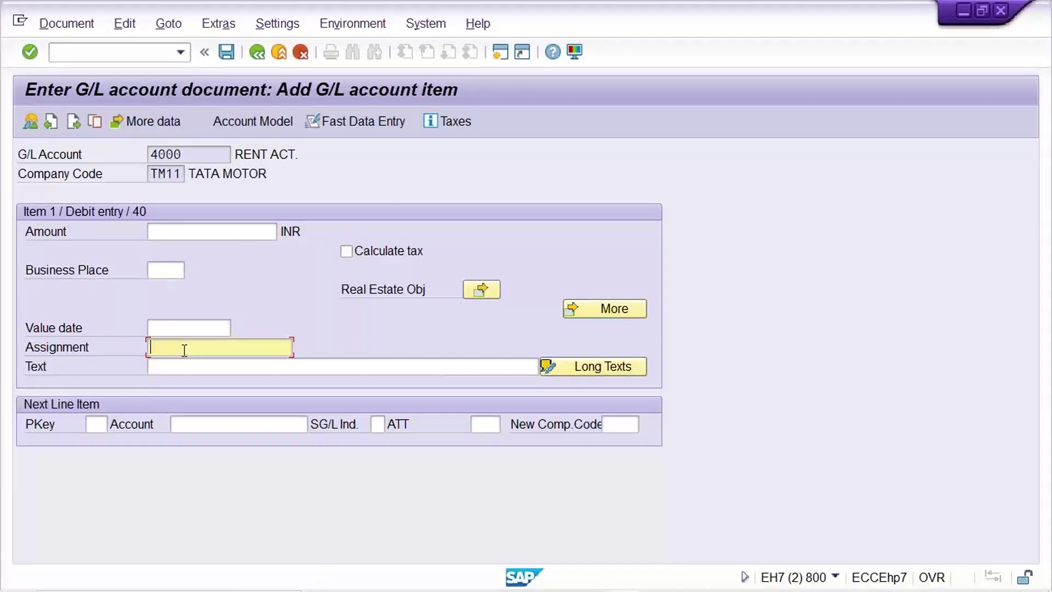
{"action": "left_click", "coordinate": [174, 367]}
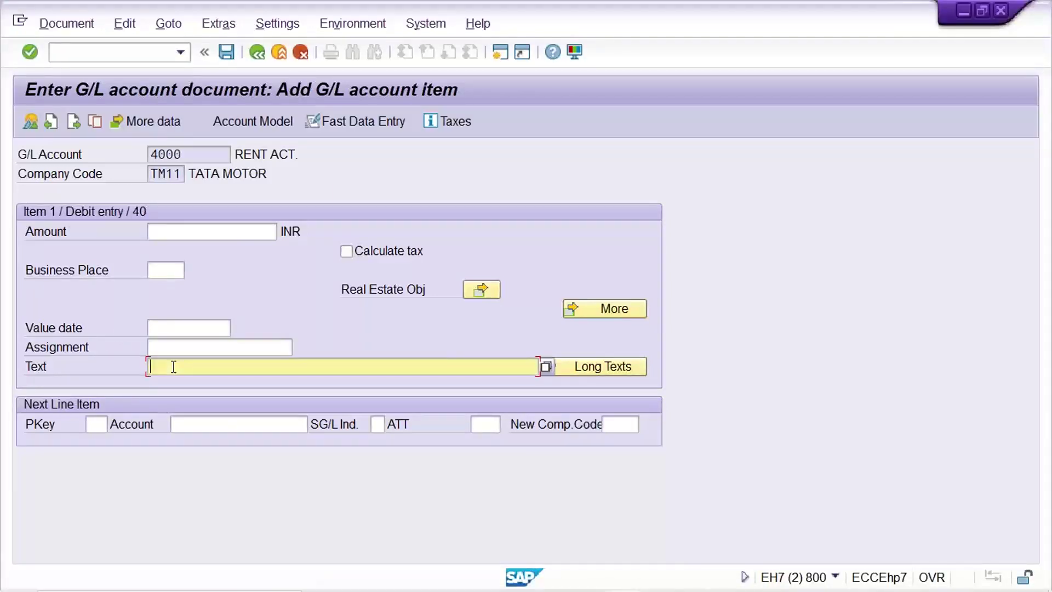
{"action": "left_click", "coordinate": [173, 328]}
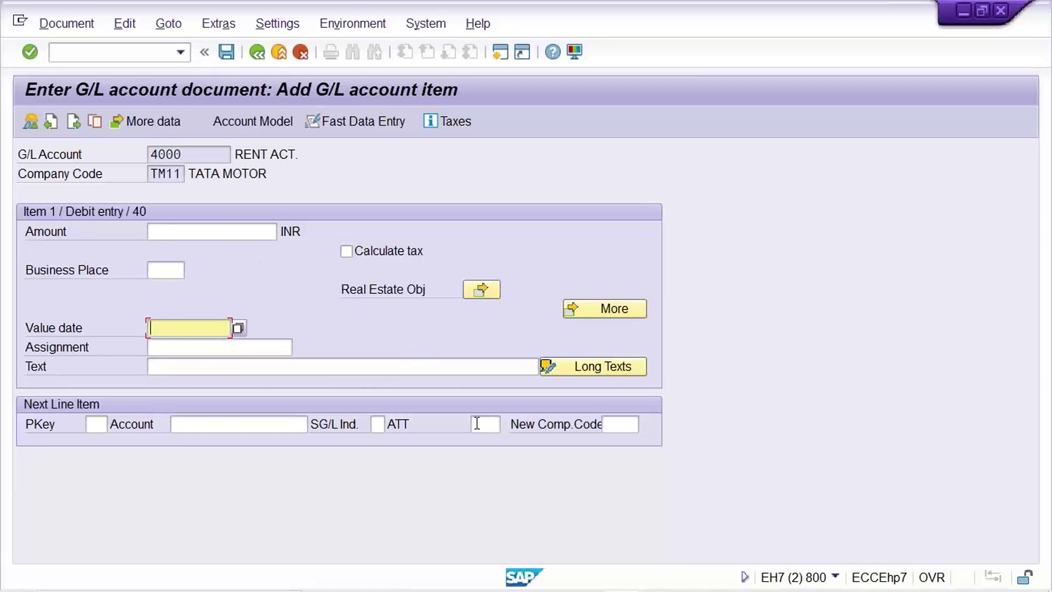
{"action": "mouse_move", "coordinate": [636, 586]}
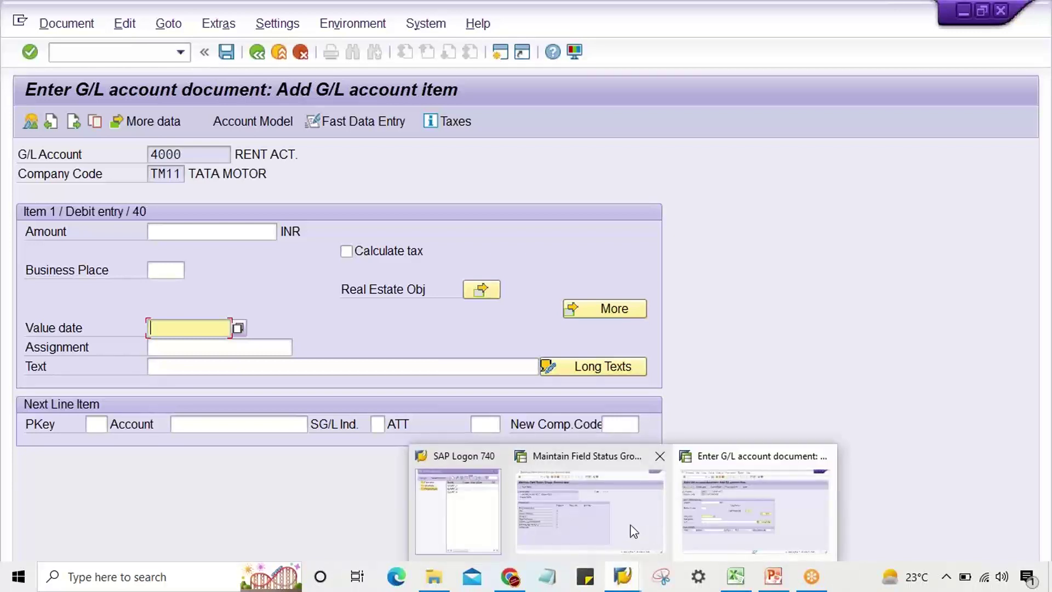
{"action": "left_click", "coordinate": [634, 531]}
- Set Text to Opt. entry in G004's General data, then return to the TM22 groups list
{"action": "left_click", "coordinate": [293, 290]}
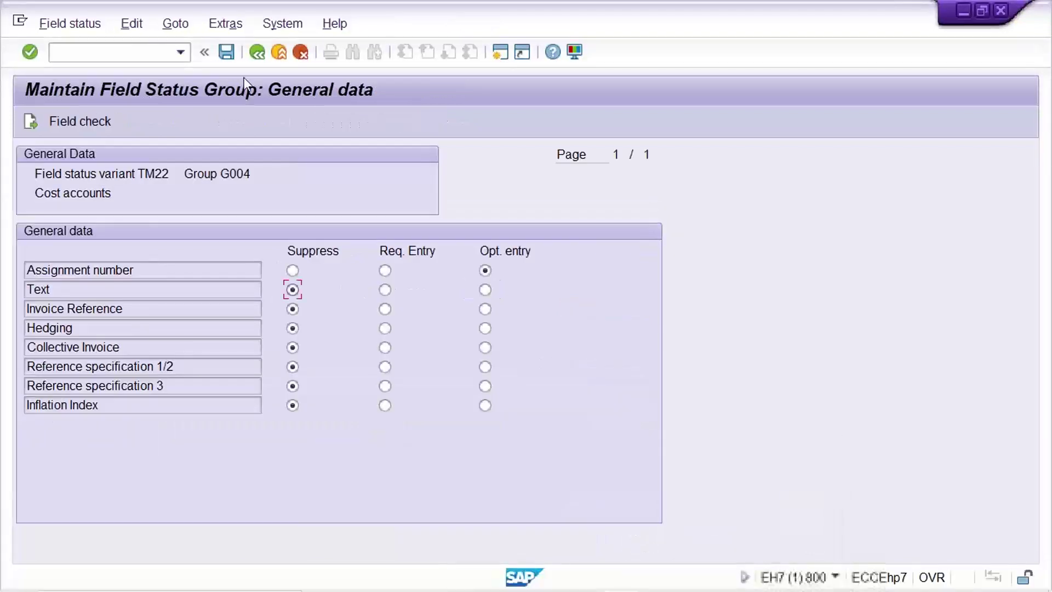
{"action": "left_click", "coordinate": [256, 52]}
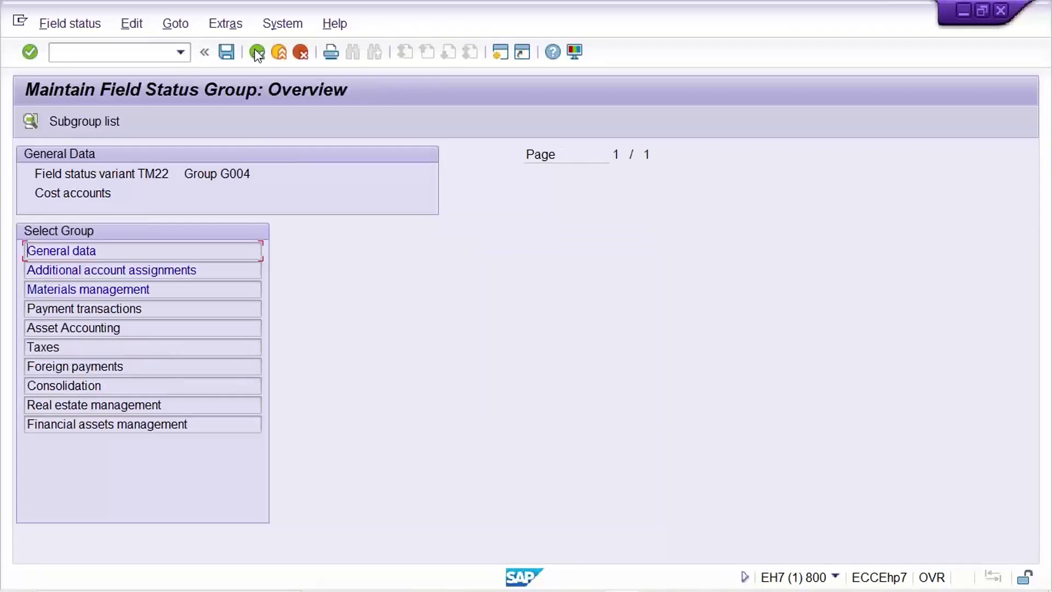
{"action": "left_click", "coordinate": [125, 254]}
{"action": "left_click", "coordinate": [485, 290]}
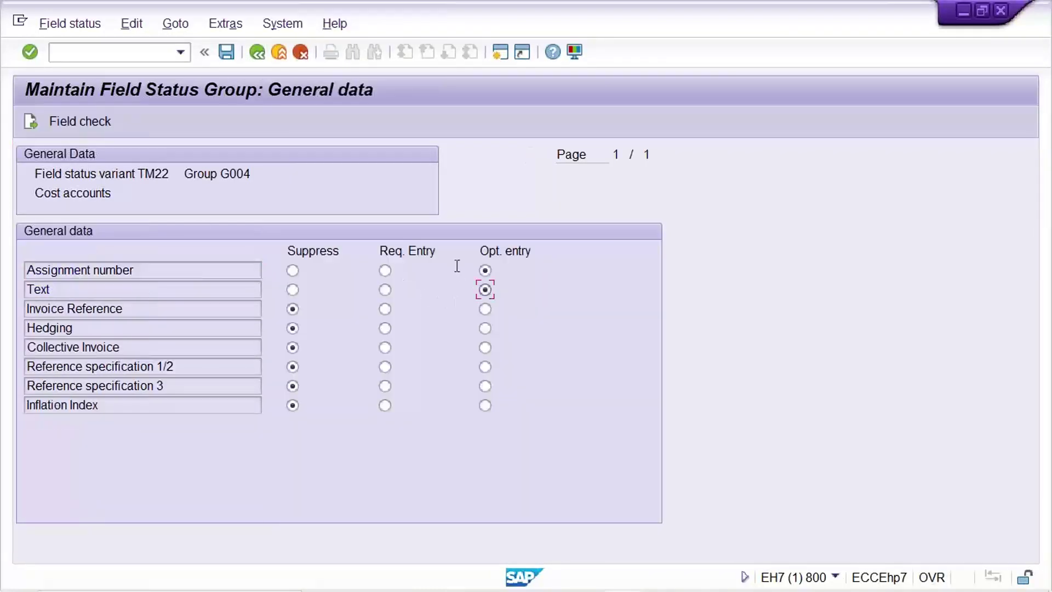
{"action": "left_click", "coordinate": [250, 55]}
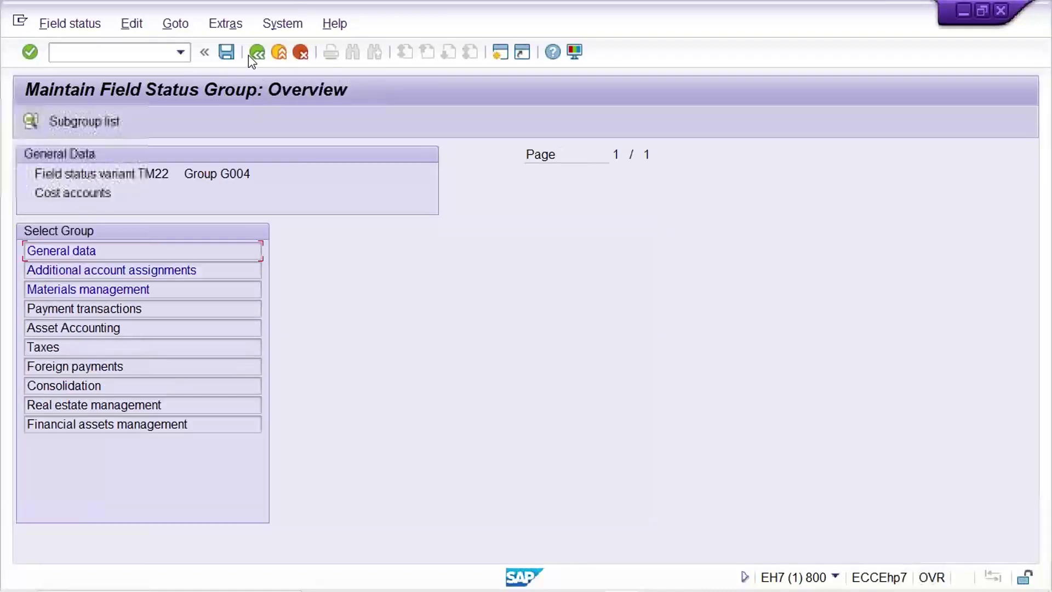
{"action": "left_click", "coordinate": [248, 55]}
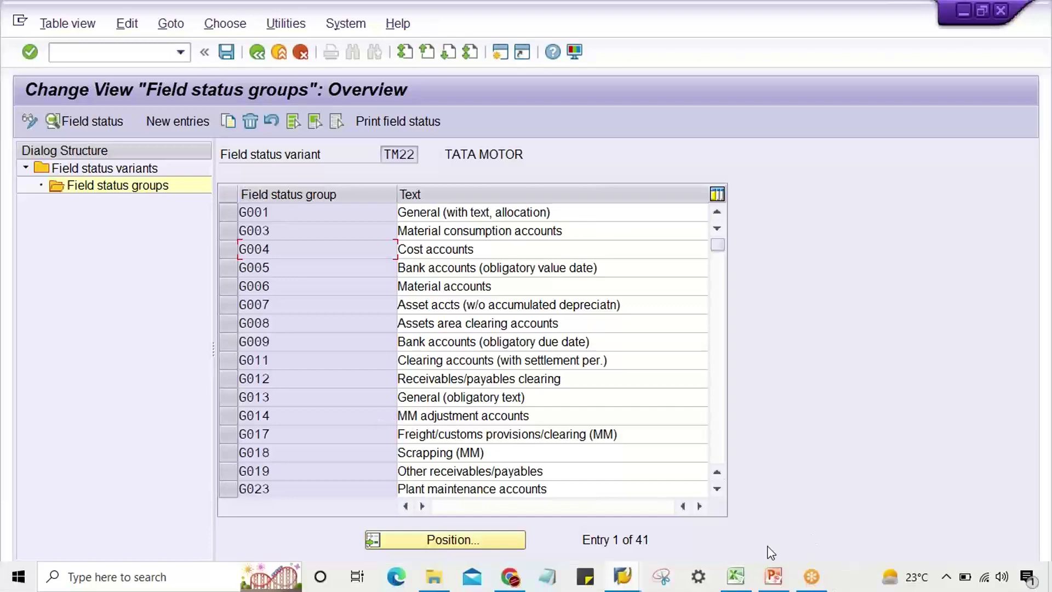
{"action": "left_click", "coordinate": [736, 576]}
{"action": "left_click", "coordinate": [459, 298]}
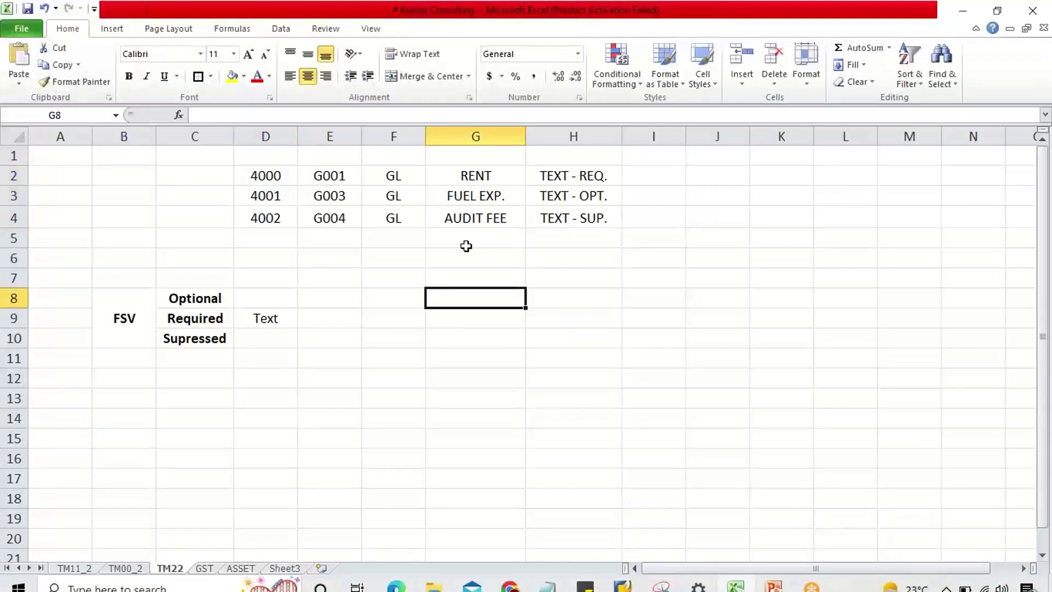
{"action": "left_click", "coordinate": [545, 174]}
{"action": "left_click", "coordinate": [470, 175]}
{"action": "left_click", "coordinate": [555, 179]}
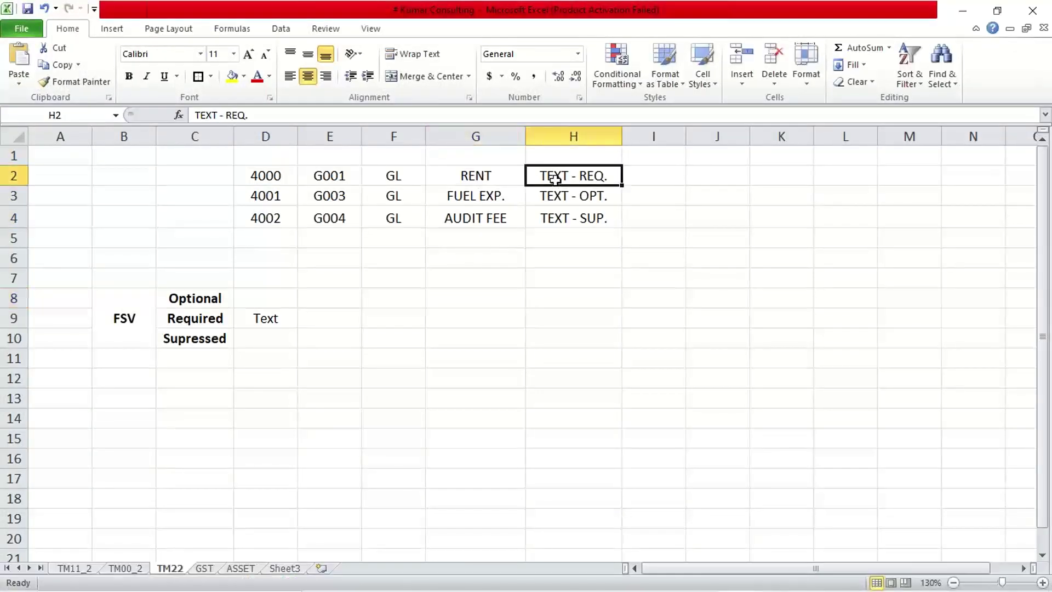
{"action": "left_click", "coordinate": [493, 195]}
{"action": "left_click", "coordinate": [564, 195]}
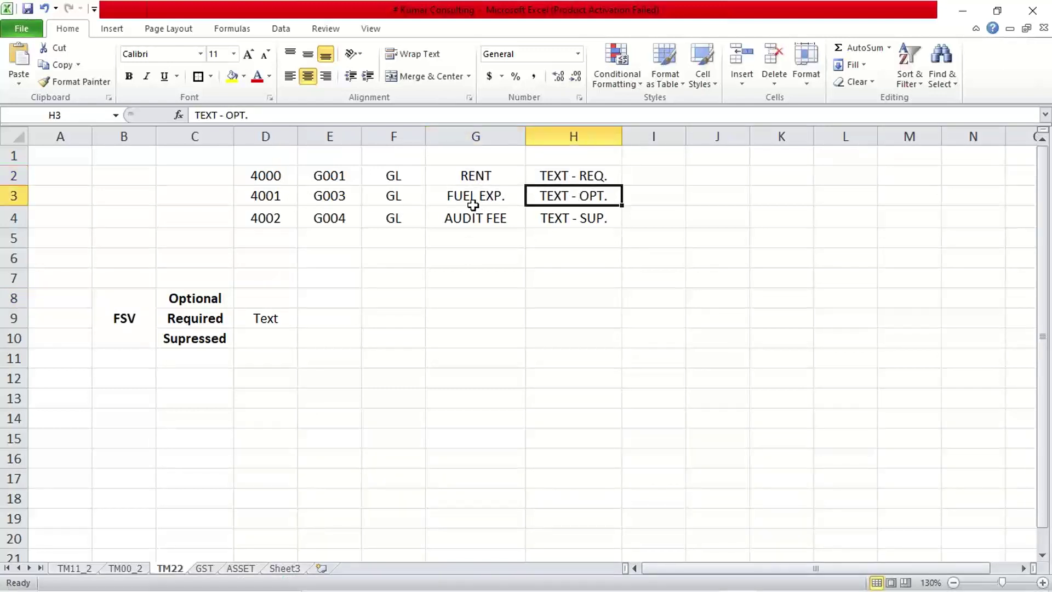
{"action": "left_click", "coordinate": [473, 204]}
{"action": "left_click", "coordinate": [566, 204]}
{"action": "left_click", "coordinate": [336, 175]}
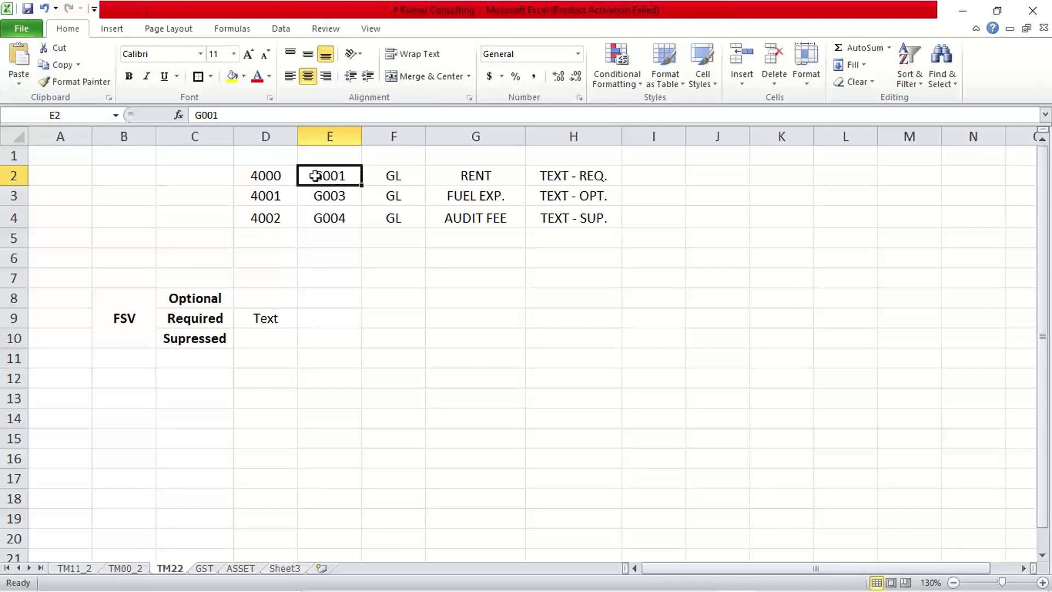
{"action": "left_click", "coordinate": [262, 175]}
{"action": "left_click", "coordinate": [323, 176]}
{"action": "left_click", "coordinate": [261, 175]}
{"action": "left_click", "coordinate": [320, 175]}
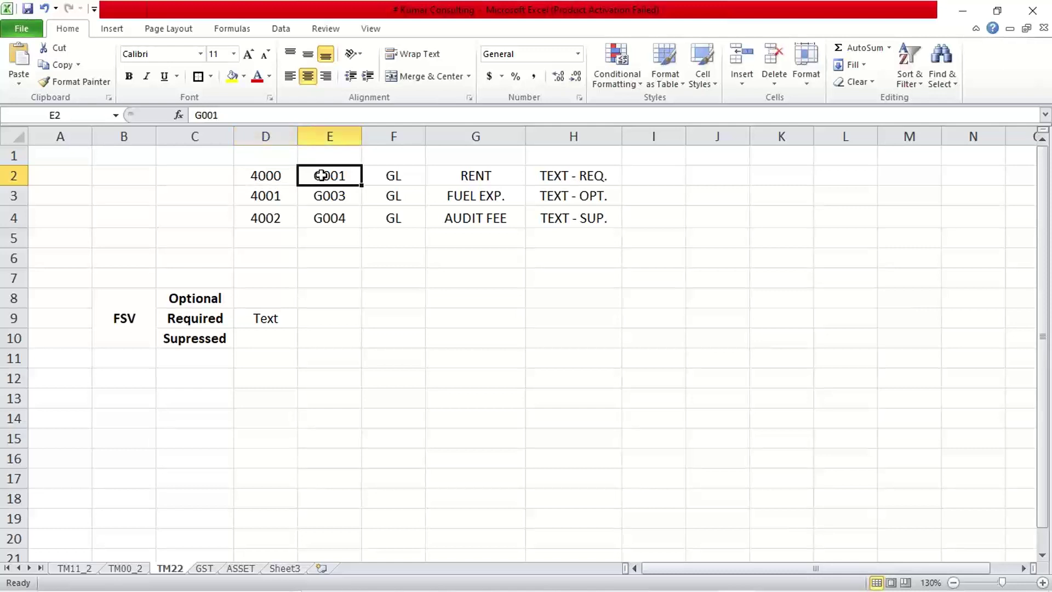
{"action": "left_click", "coordinate": [566, 175]}
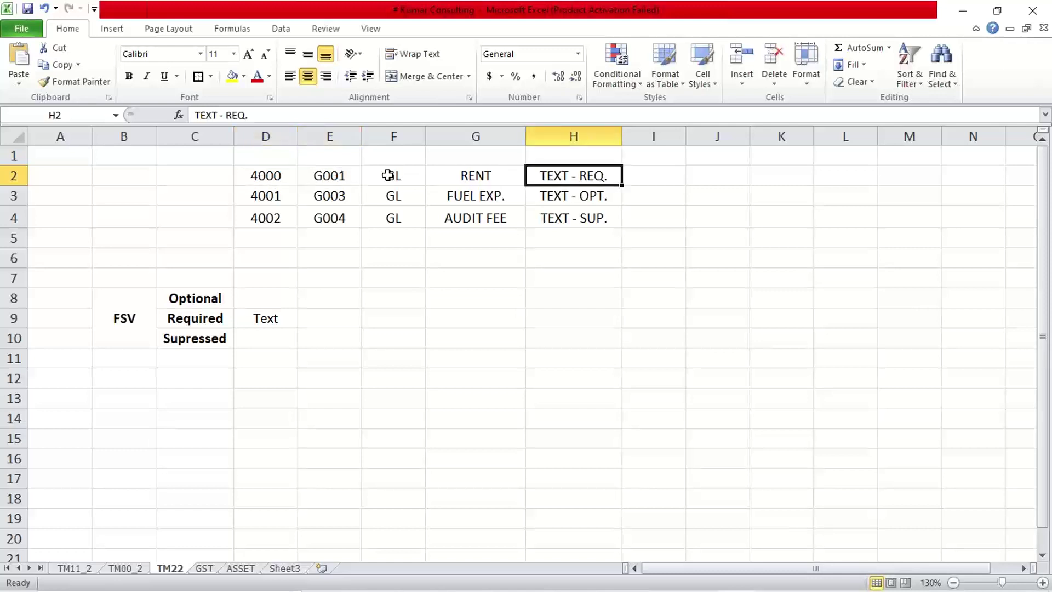
{"action": "left_click", "coordinate": [331, 175]}
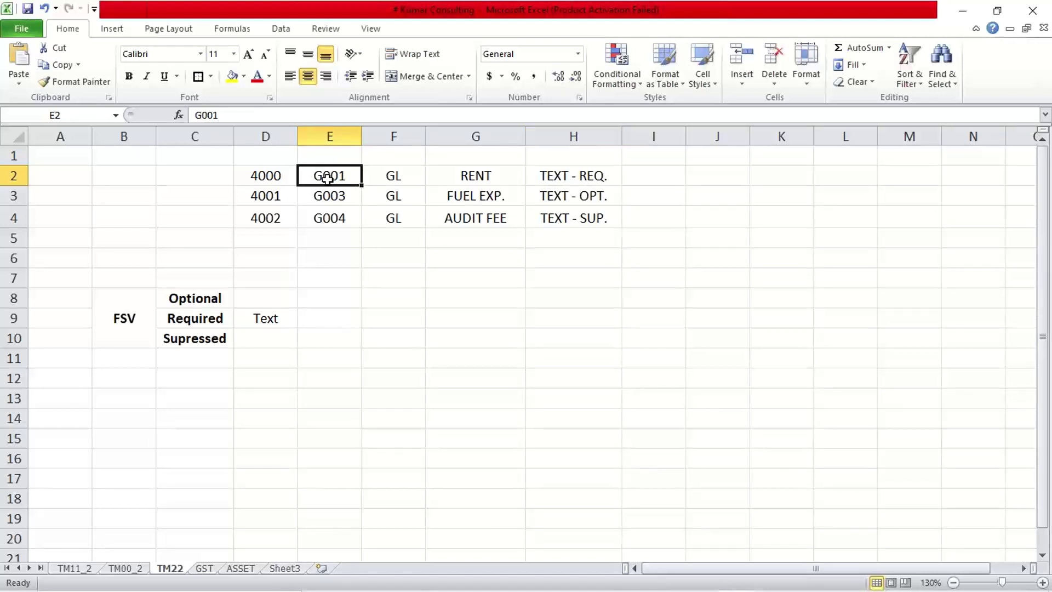
{"action": "left_click", "coordinate": [492, 199]}
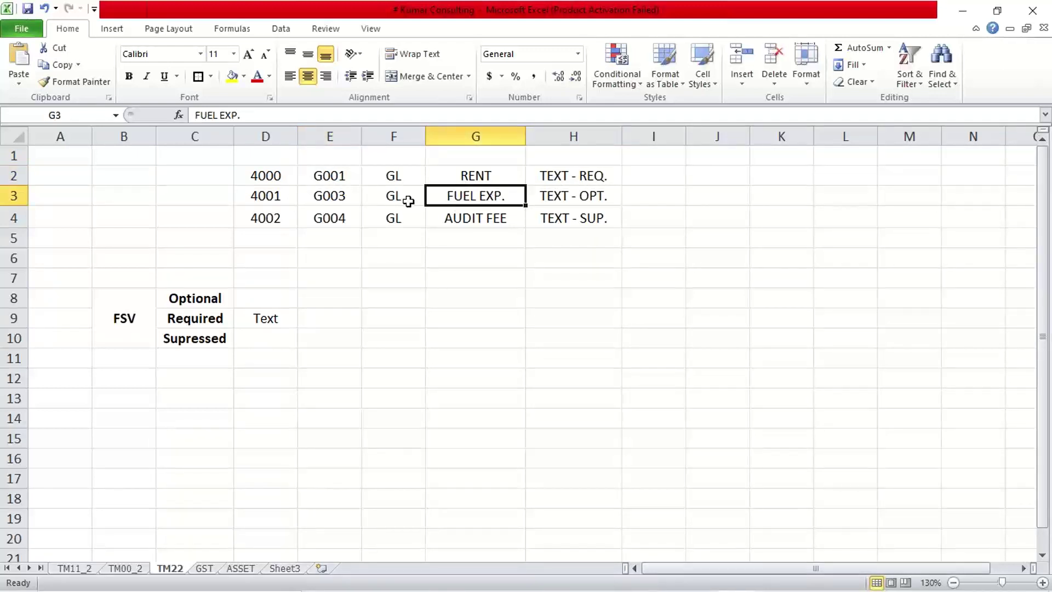
{"action": "left_click", "coordinate": [331, 178]}
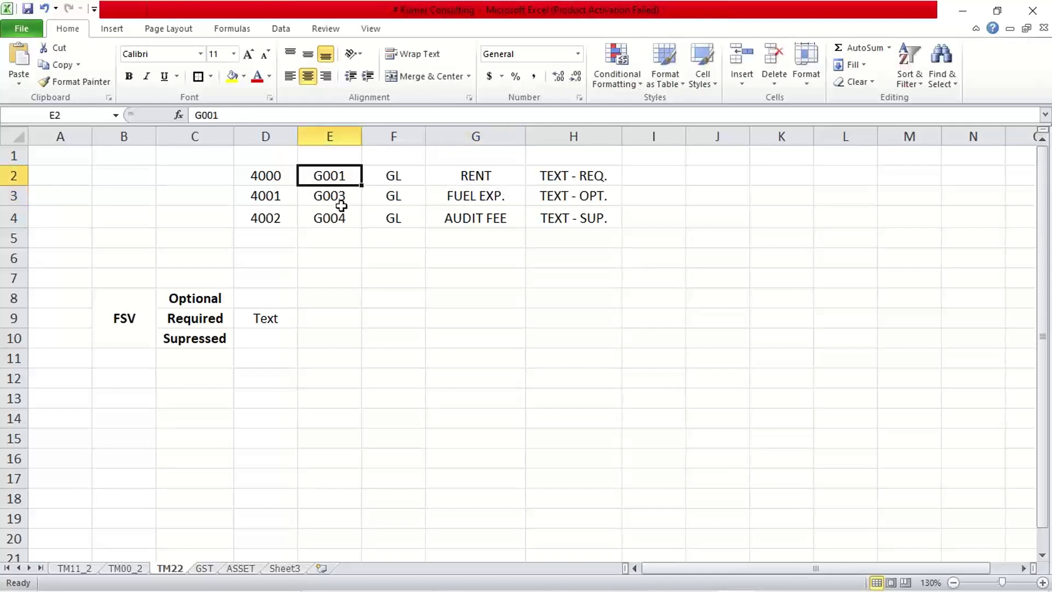
{"action": "left_click", "coordinate": [275, 196]}
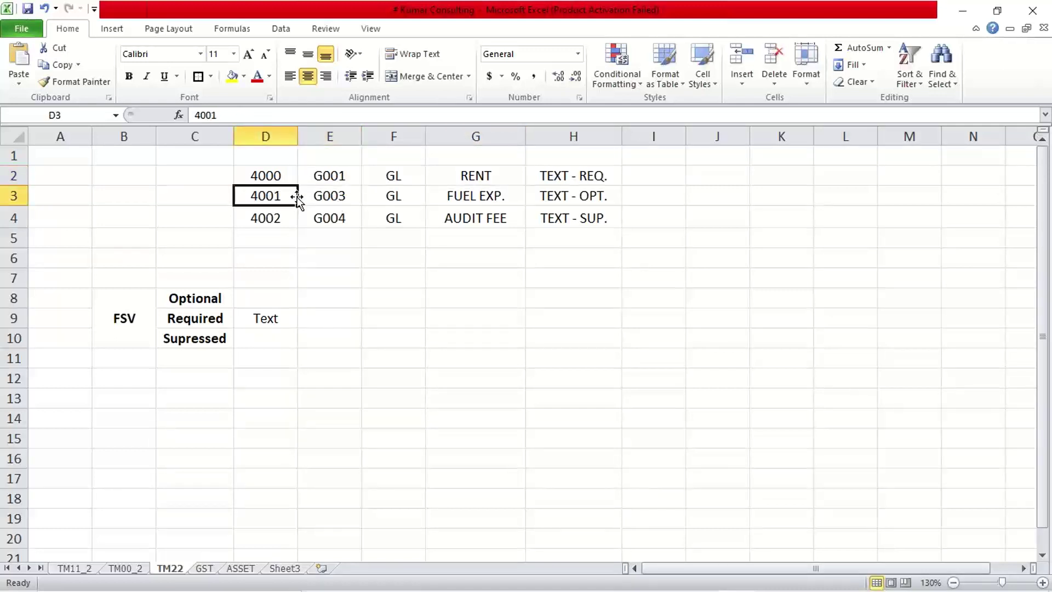
{"action": "left_click", "coordinate": [446, 198]}
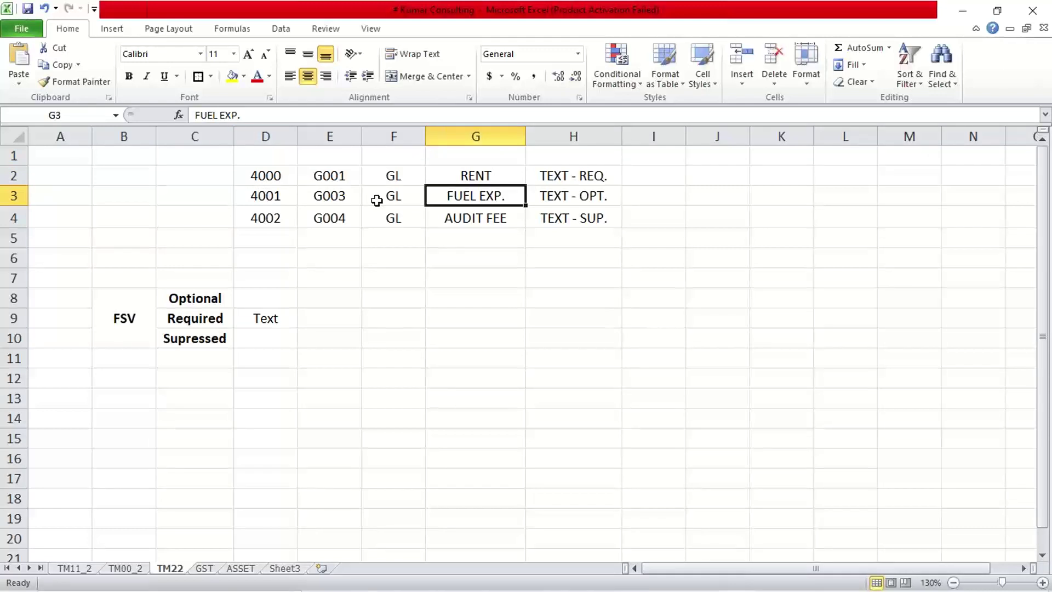
{"action": "left_click", "coordinate": [337, 178]}
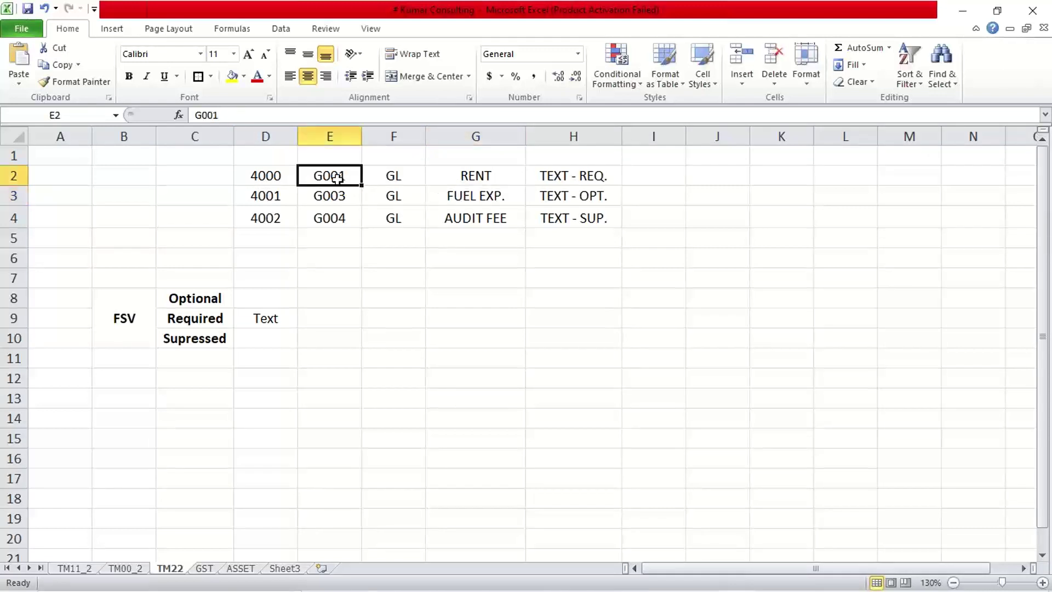
{"action": "left_click", "coordinate": [574, 175]}
{"action": "left_click", "coordinate": [493, 194]}
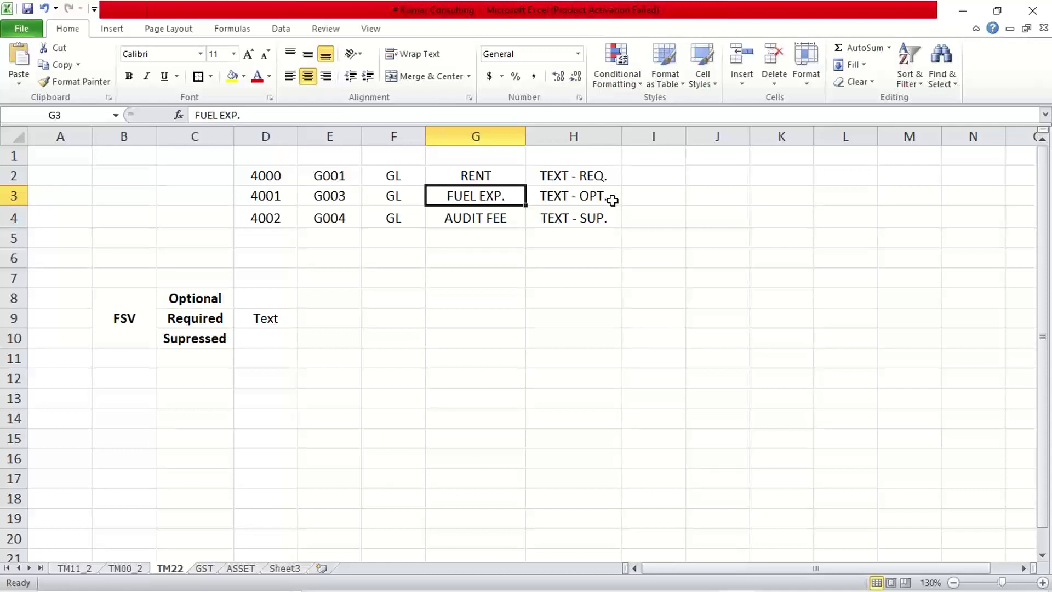
{"action": "left_click", "coordinate": [331, 197]}
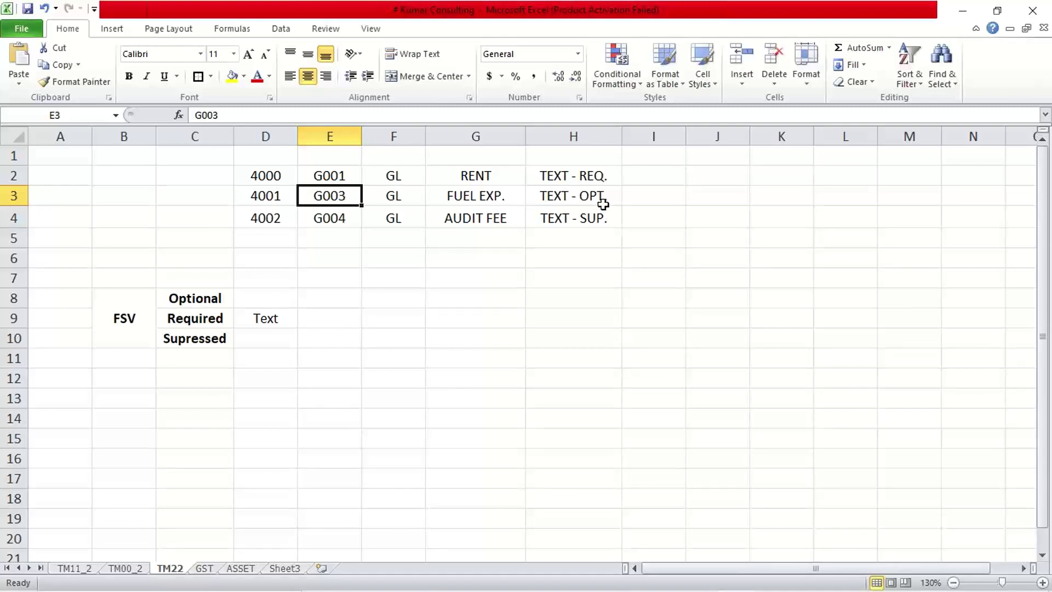
- Highlight accounts 4000–4002 and their field status groups G001, G003 and G004 on the sheet
{"action": "left_click", "coordinate": [268, 201]}
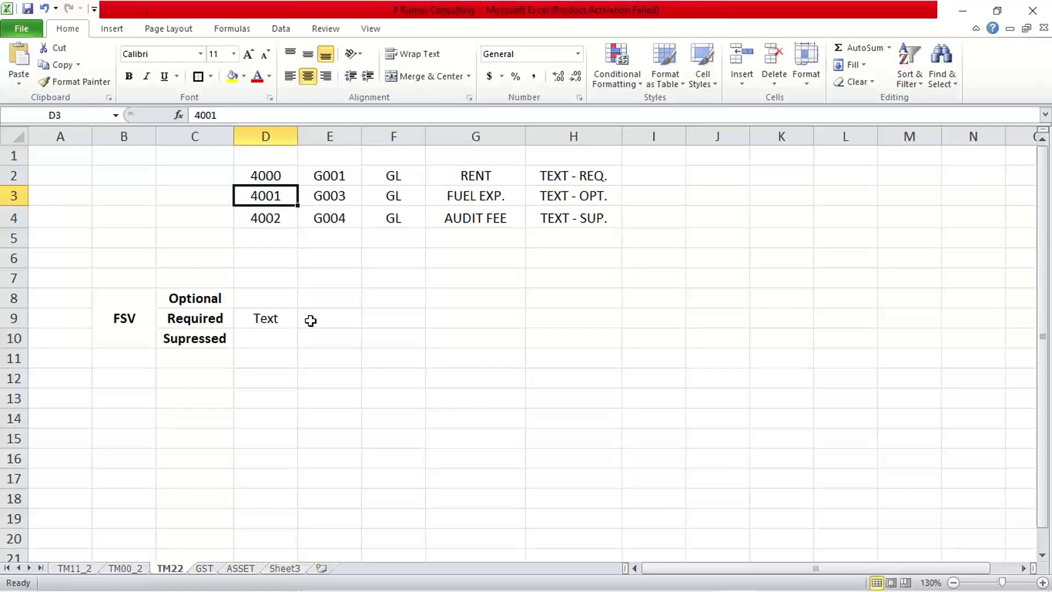
{"action": "left_click_drag", "start_coordinate": [259, 172], "coordinate": [263, 221]}
{"action": "left_click_drag", "start_coordinate": [275, 173], "coordinate": [274, 215]}
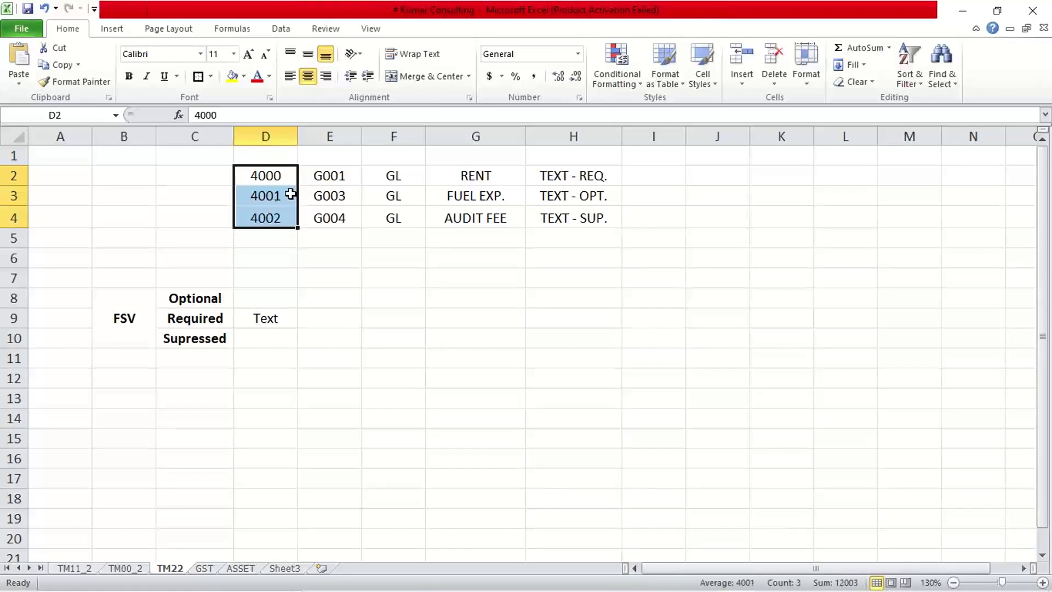
{"action": "left_click_drag", "start_coordinate": [323, 176], "coordinate": [330, 215]}
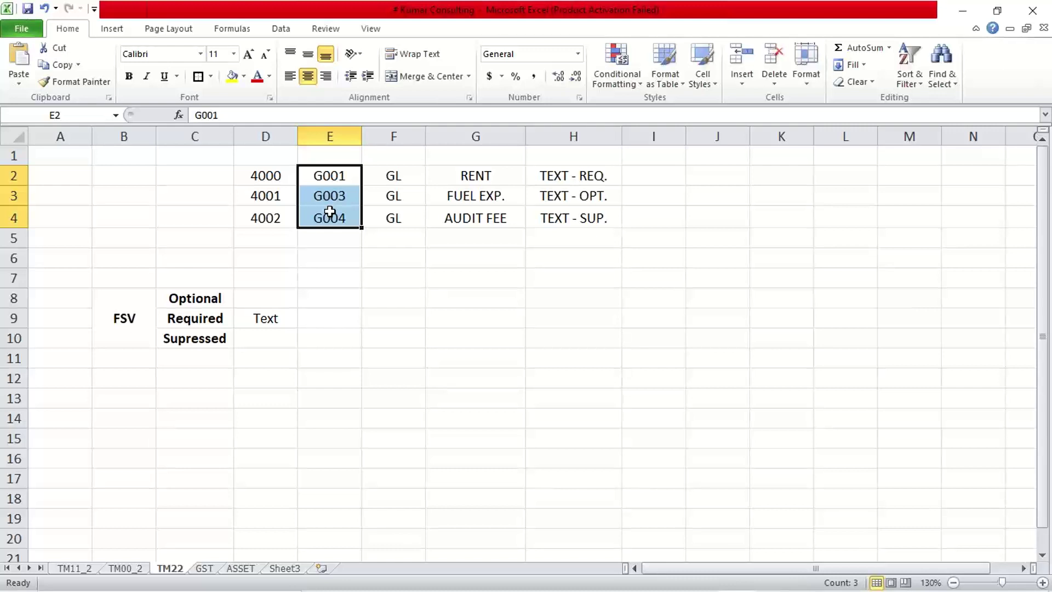
{"action": "mouse_move", "coordinate": [662, 588]}
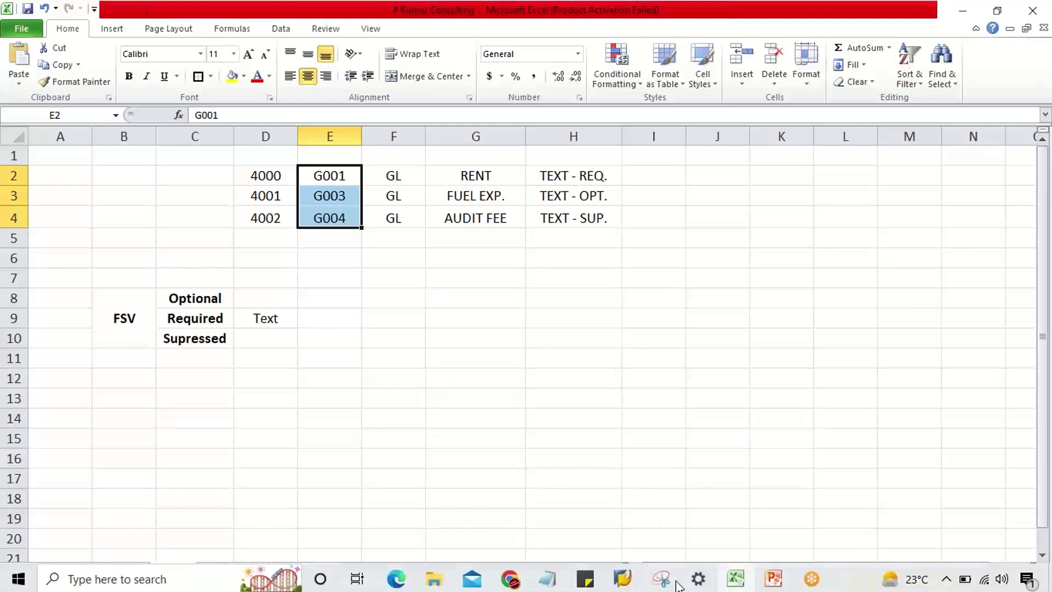
{"action": "left_click", "coordinate": [767, 584]}
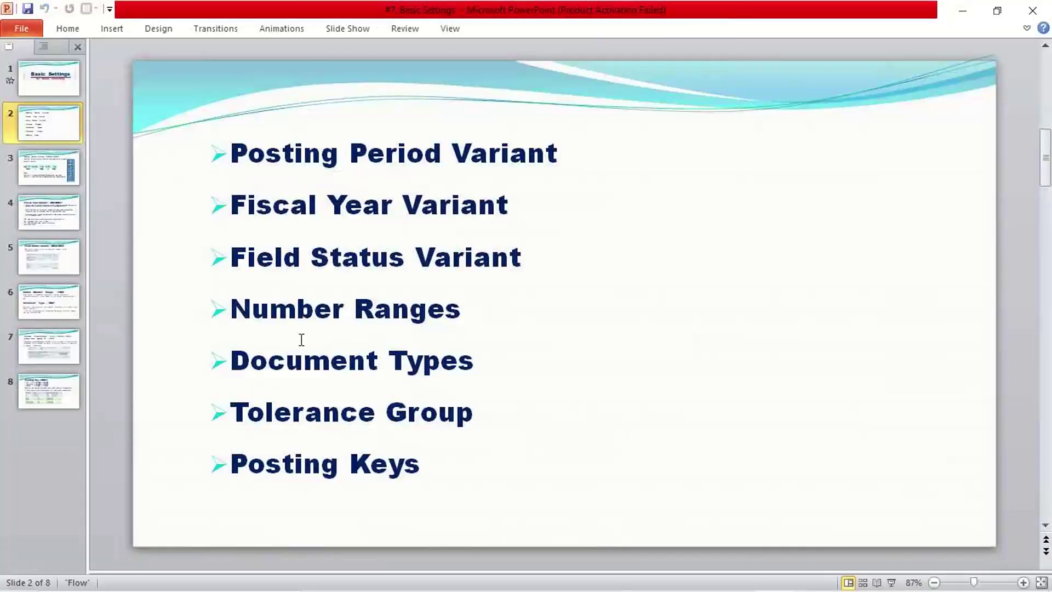
- Show slide 5, Field Status Variant – OBC4/OBC5, then return to SAP's TM22 groups overview
{"action": "left_click", "coordinate": [42, 264]}
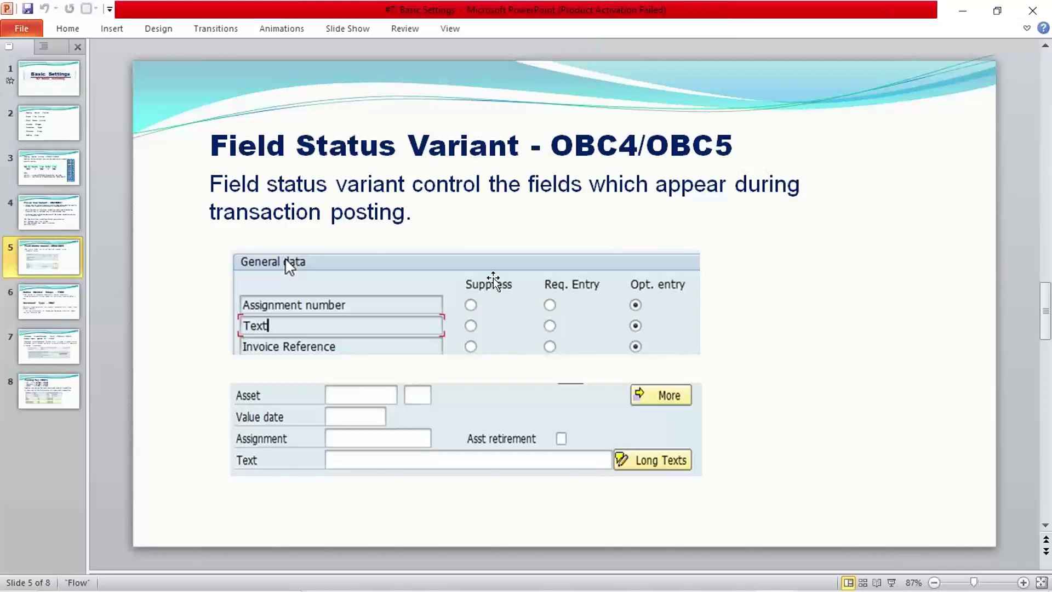
{"action": "mouse_move", "coordinate": [685, 573]}
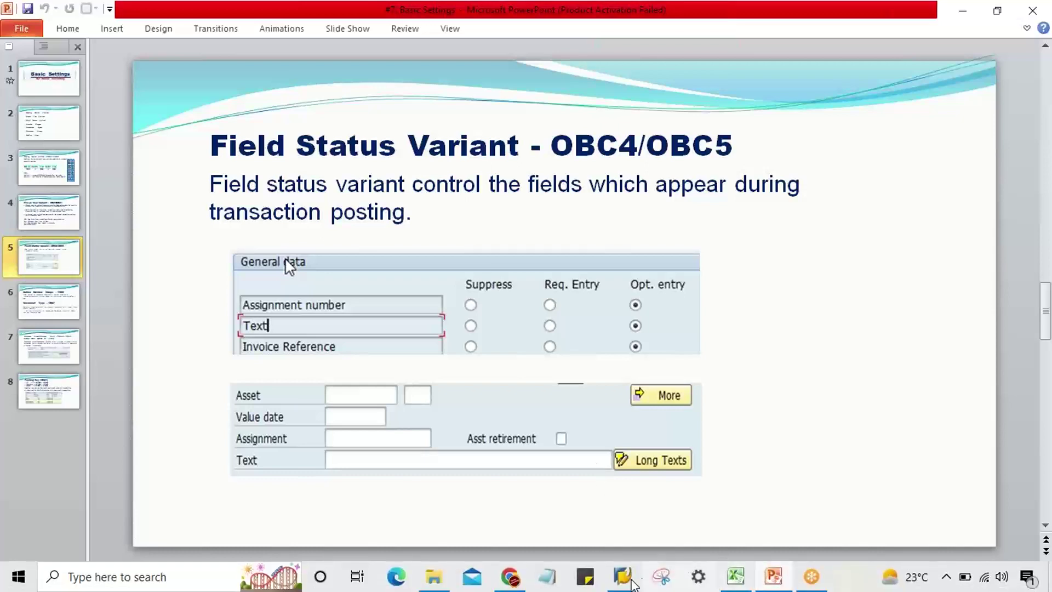
{"action": "mouse_move", "coordinate": [625, 580]}
{"action": "left_click", "coordinate": [629, 544]}
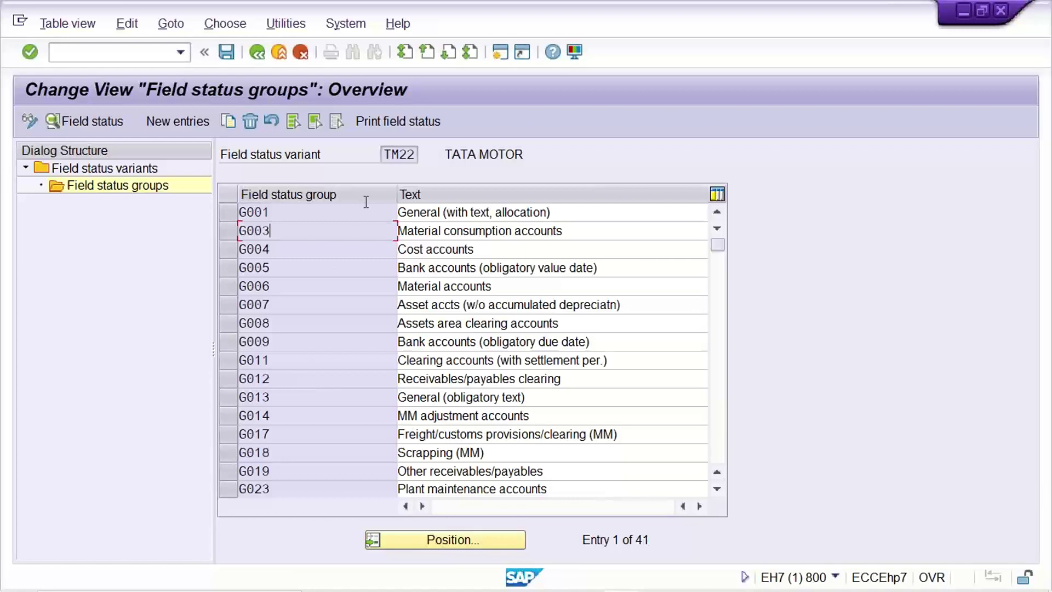
- Point out field status variant TM22 and groups G001, G003 and G007 in the overview
{"action": "double_click", "coordinate": [389, 155]}
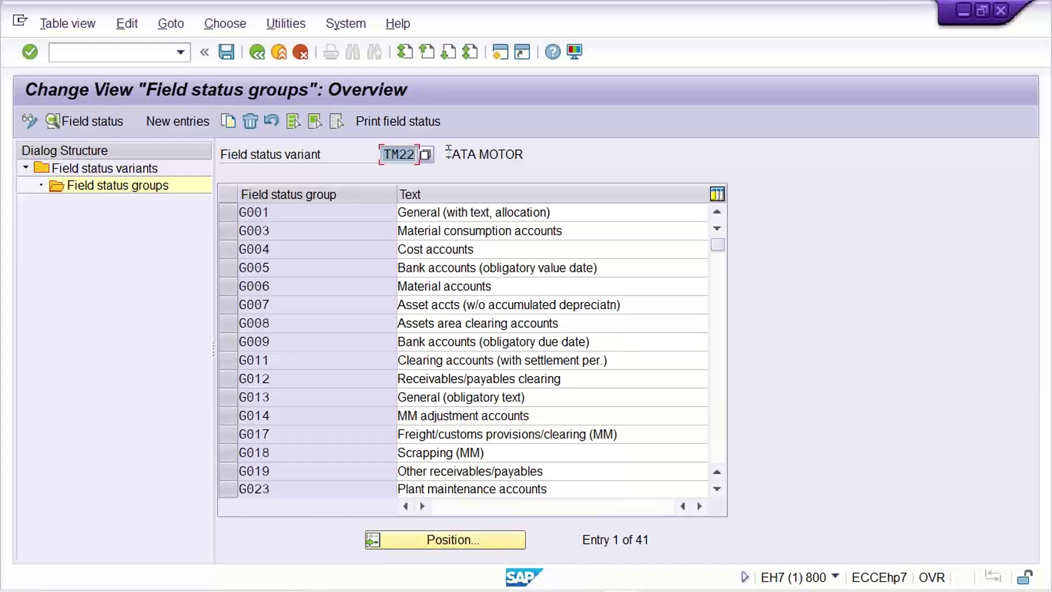
{"action": "left_click", "coordinate": [331, 213]}
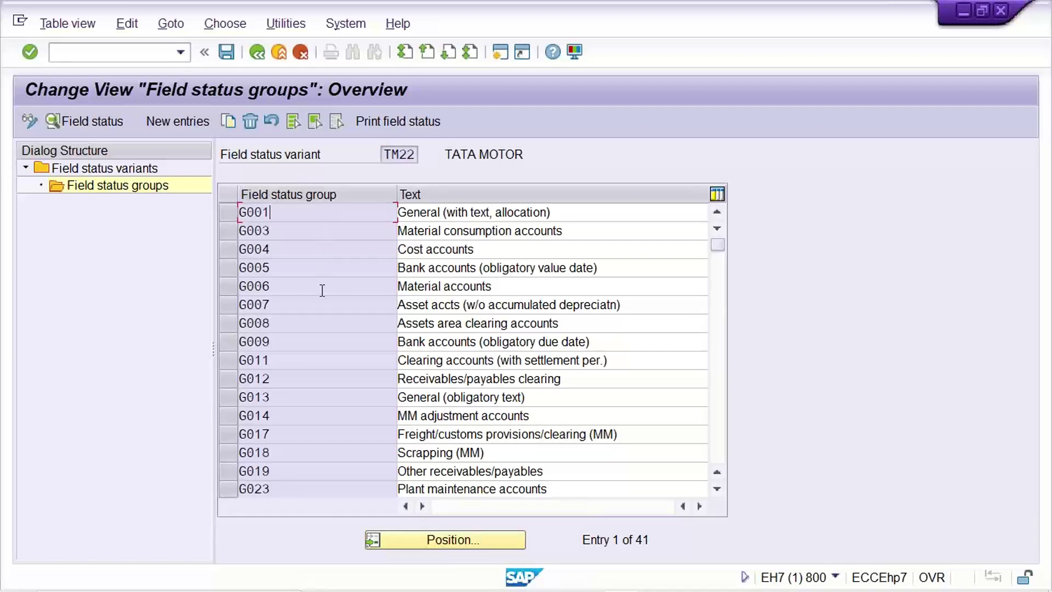
{"action": "left_click_drag", "start_coordinate": [385, 154], "coordinate": [415, 154]}
{"action": "left_click", "coordinate": [308, 217]}
{"action": "left_click", "coordinate": [288, 236]}
{"action": "left_click", "coordinate": [286, 305]}
{"action": "left_click", "coordinate": [386, 154]}
{"action": "double_click", "coordinate": [388, 154]}
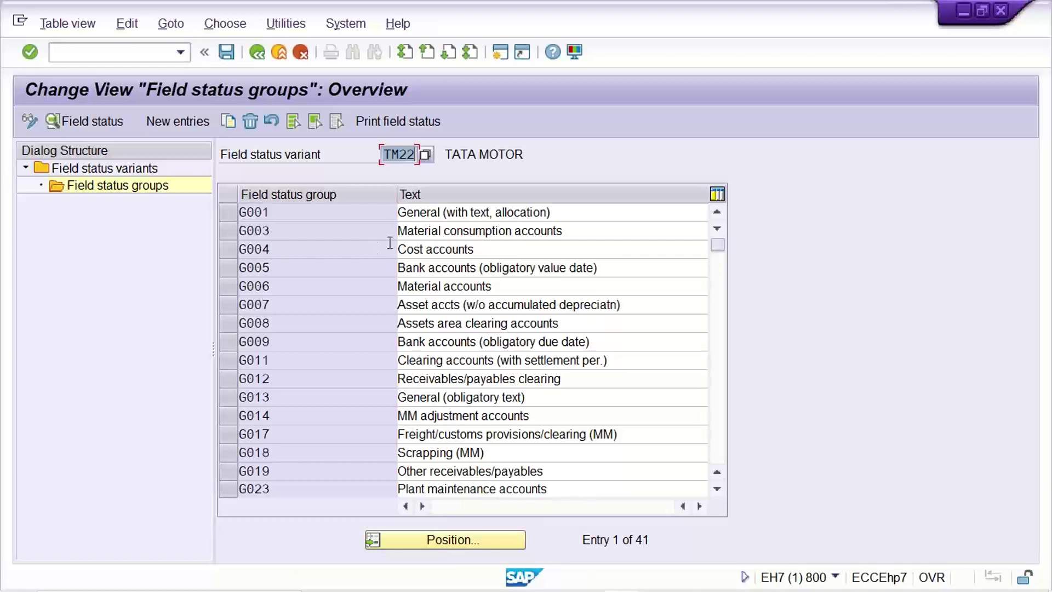
{"action": "left_click", "coordinate": [320, 217]}
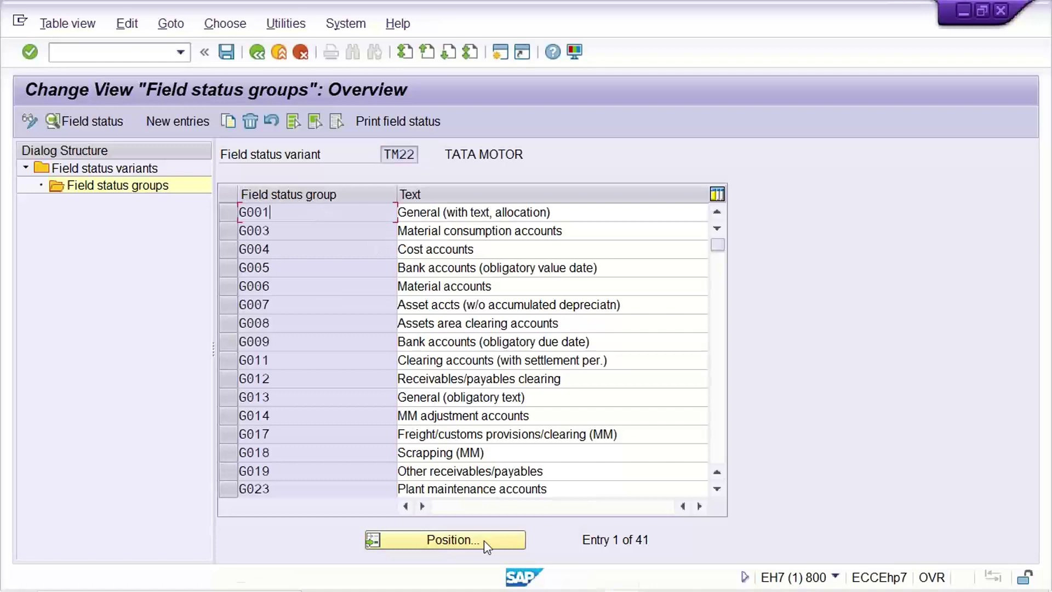
{"action": "mouse_move", "coordinate": [773, 576]}
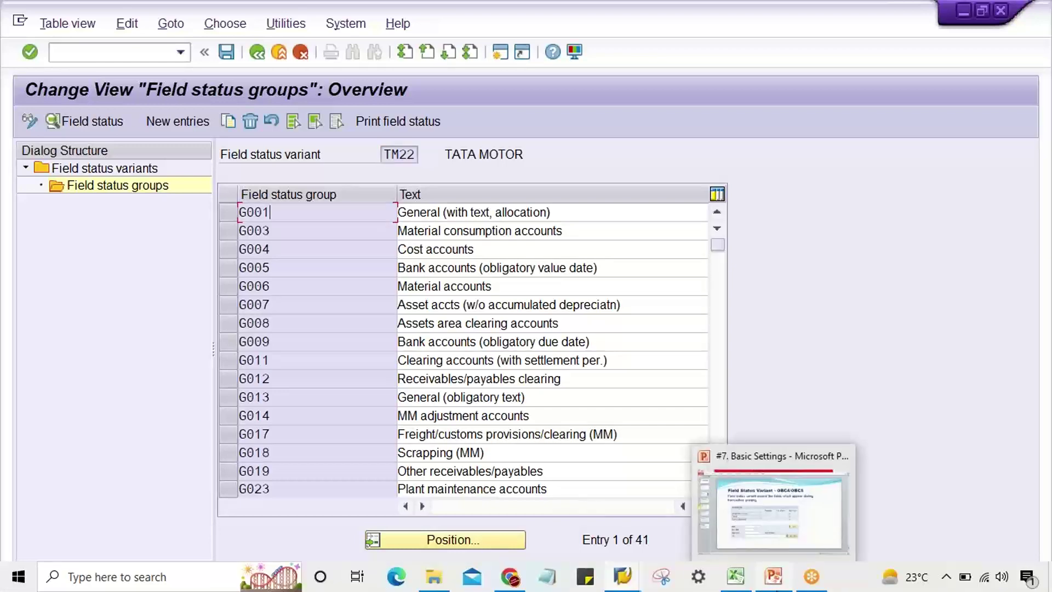
{"action": "left_click", "coordinate": [773, 513]}
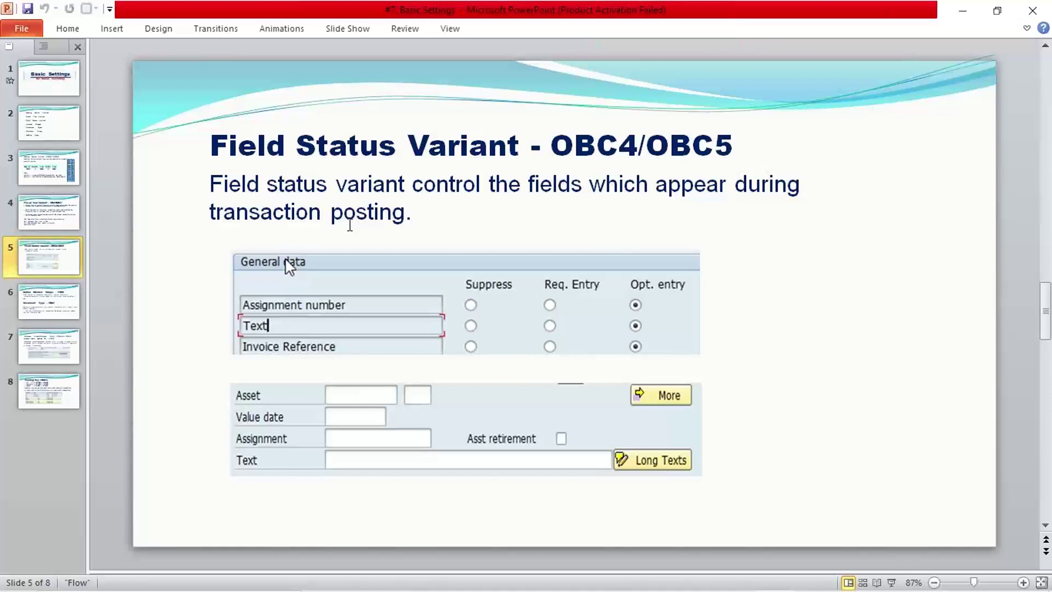
- Go to slide 6 on Define Number Range – FBN1 and Document Type – OBA7
{"action": "left_click", "coordinate": [72, 305]}
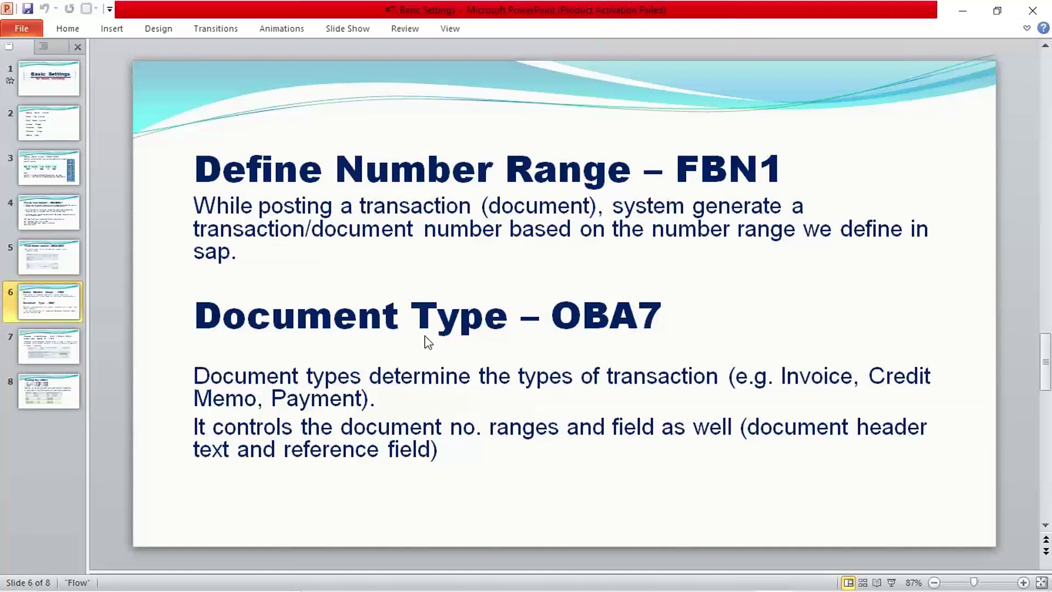
- Clear the account and group cells D1:F6 and the FSV notes in B6:D13
{"action": "left_click", "coordinate": [740, 576]}
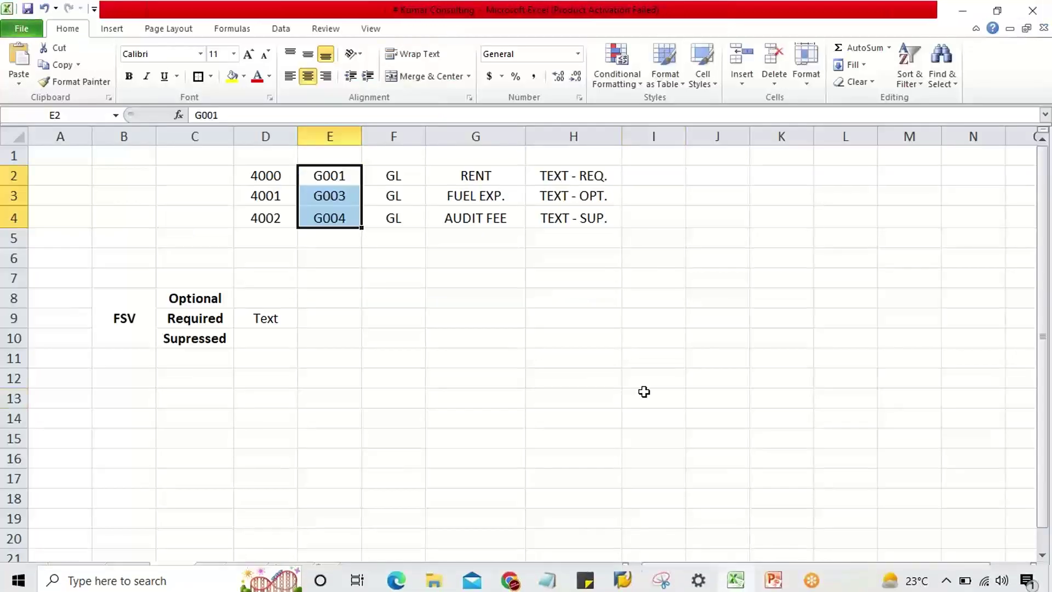
{"action": "left_click", "coordinate": [645, 397]}
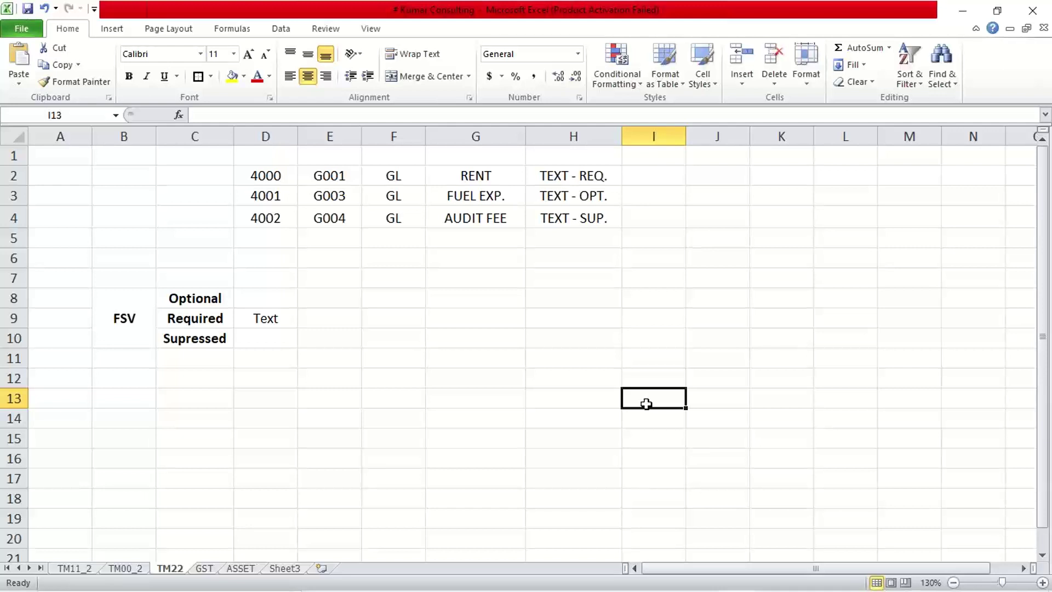
{"action": "left_click", "coordinate": [438, 335]}
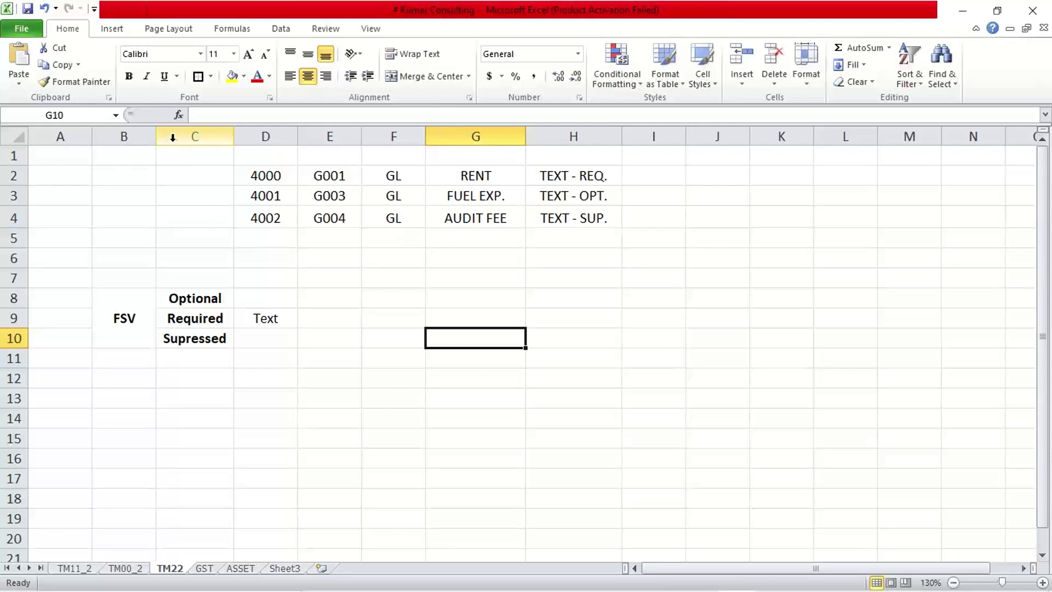
{"action": "left_click_drag", "start_coordinate": [116, 136], "coordinate": [572, 133]}
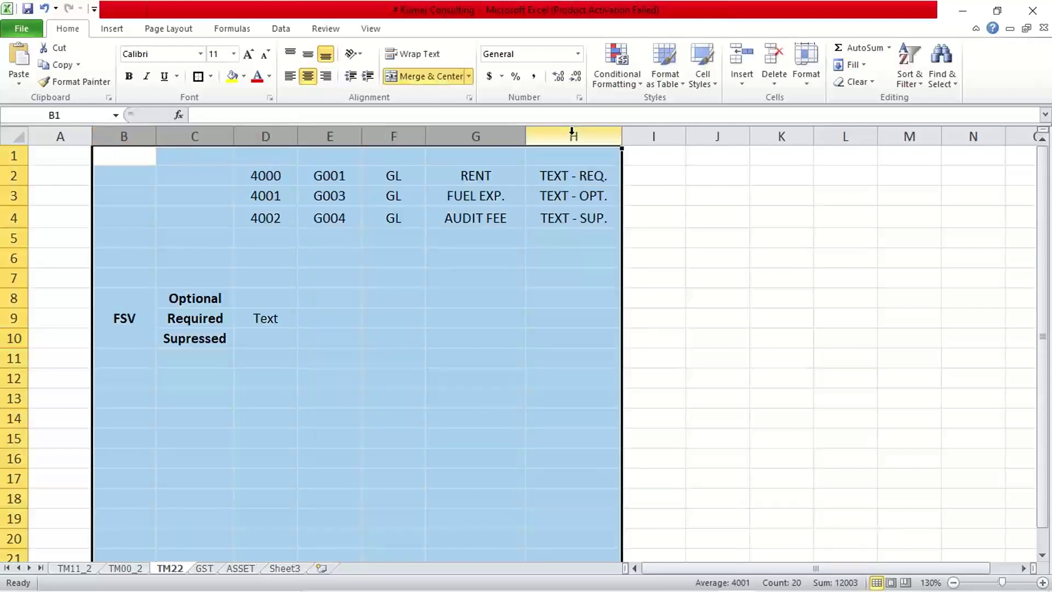
{"action": "left_click", "coordinate": [453, 315]}
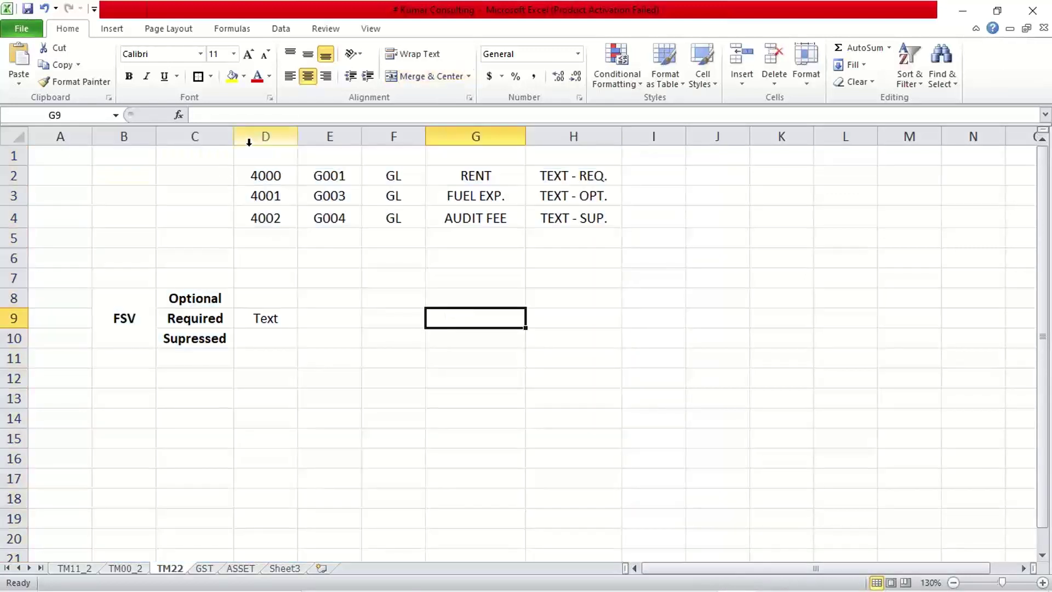
{"action": "left_click_drag", "start_coordinate": [258, 156], "coordinate": [390, 252]}
{"action": "key", "text": "Delete"}
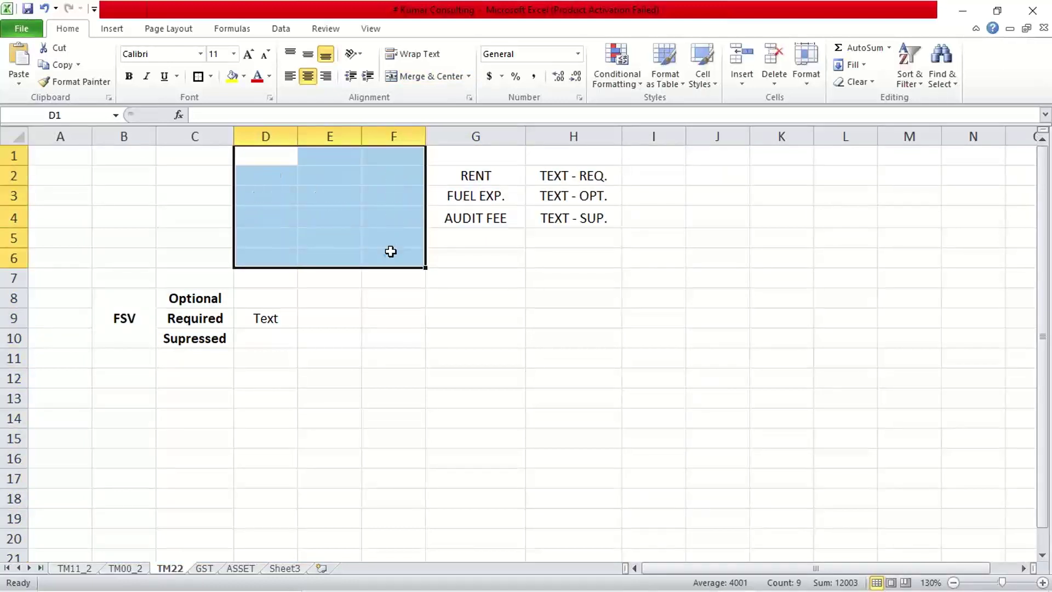
{"action": "left_click_drag", "start_coordinate": [111, 264], "coordinate": [286, 404]}
{"action": "key", "text": "Delete"}
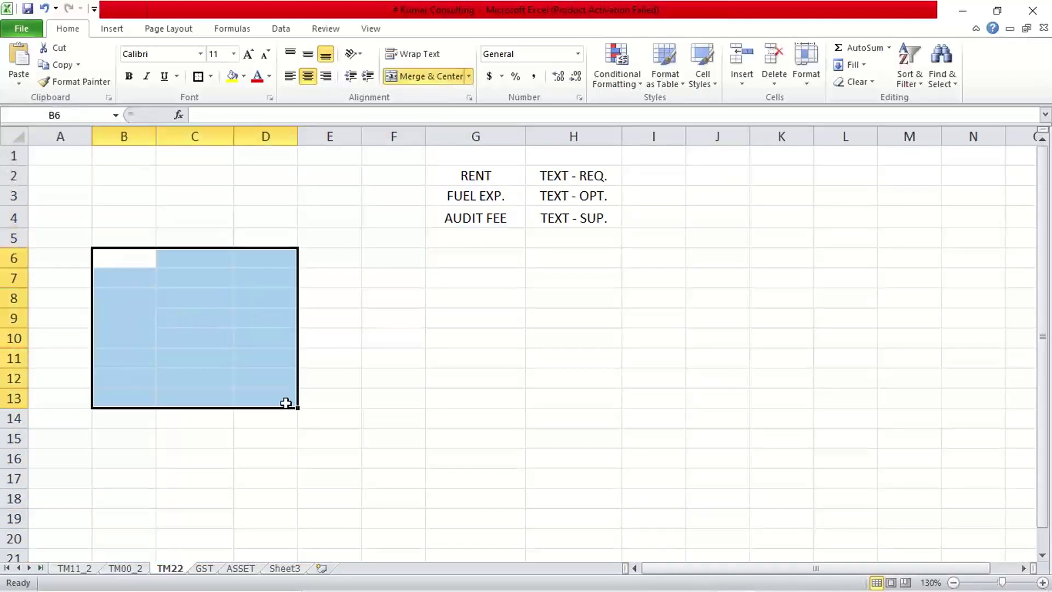
{"action": "left_click", "coordinate": [581, 380]}
- Delete column H of text statuses and clear the FUEL EXP. and AUDIT FEE cells
{"action": "left_click", "coordinate": [570, 136]}
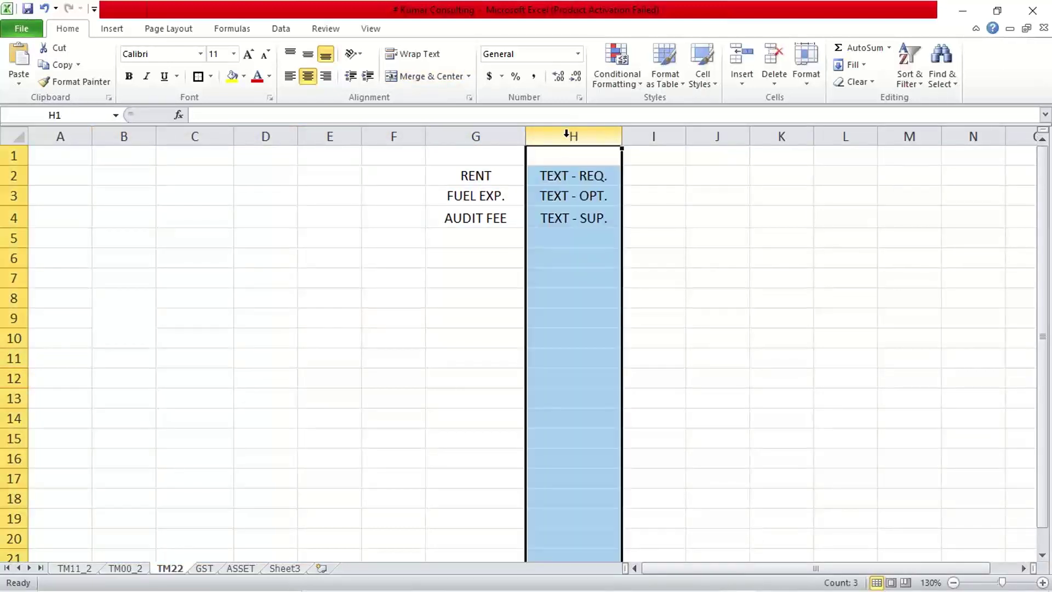
{"action": "right_click", "coordinate": [572, 136]}
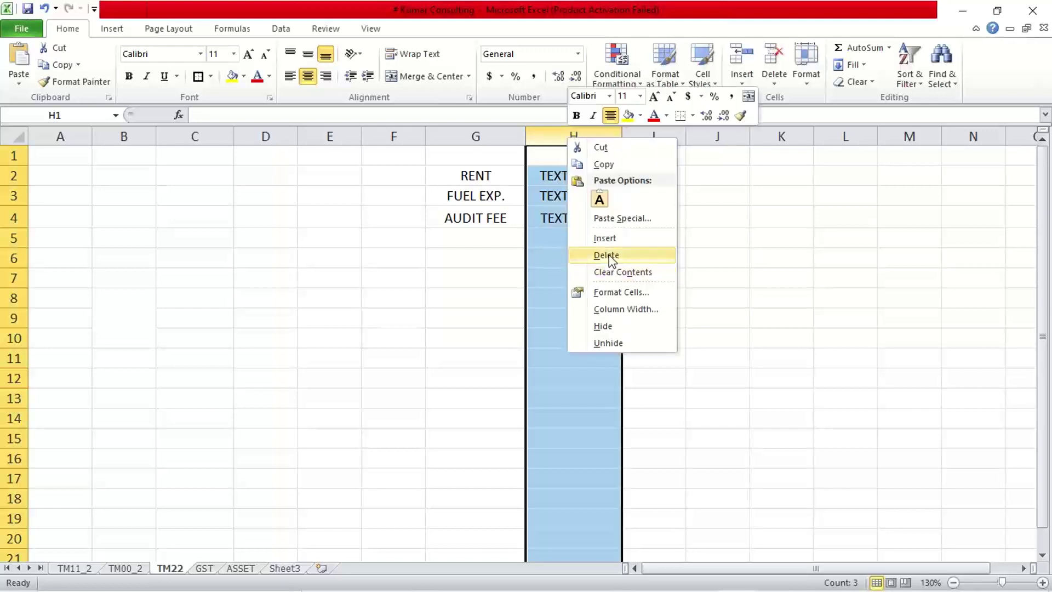
{"action": "left_click", "coordinate": [613, 258]}
{"action": "left_click", "coordinate": [491, 177]}
{"action": "left_click_drag", "start_coordinate": [504, 298], "coordinate": [528, 298]}
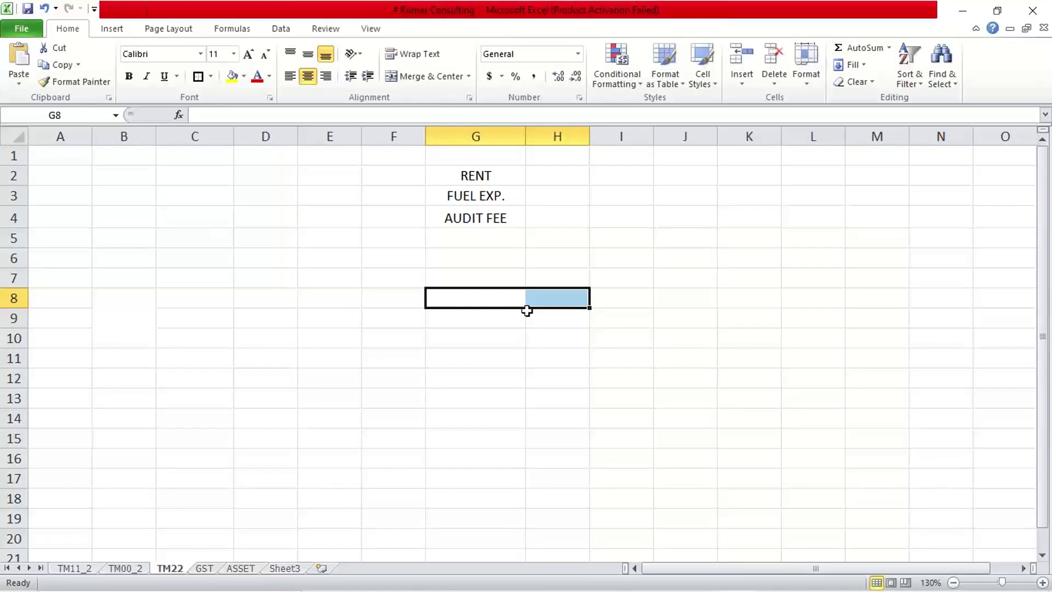
{"action": "left_click_drag", "start_coordinate": [482, 198], "coordinate": [486, 235]}
{"action": "key", "text": "Delete"}
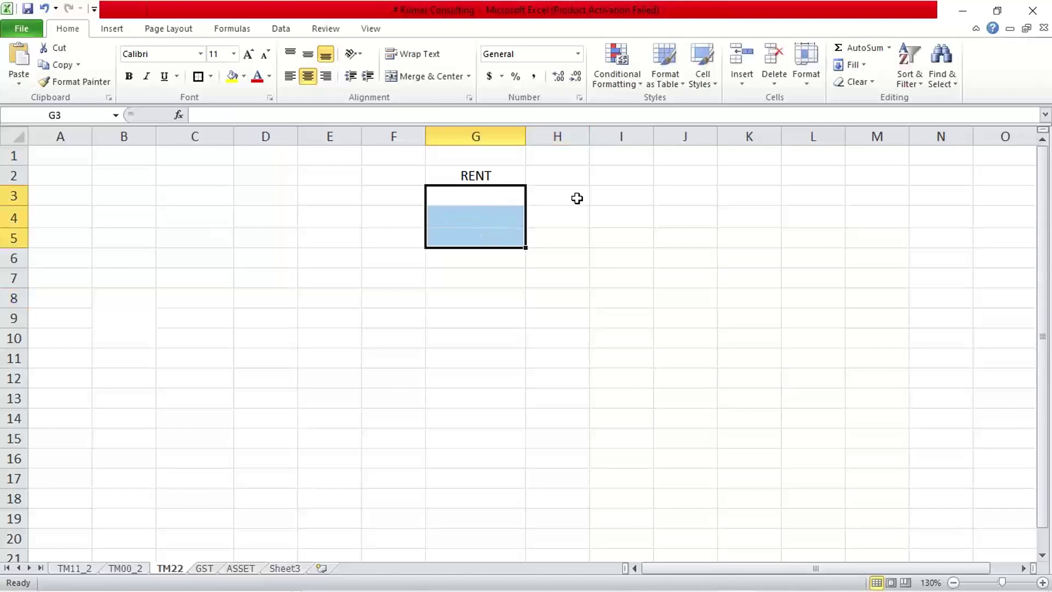
{"action": "left_click", "coordinate": [578, 181]}
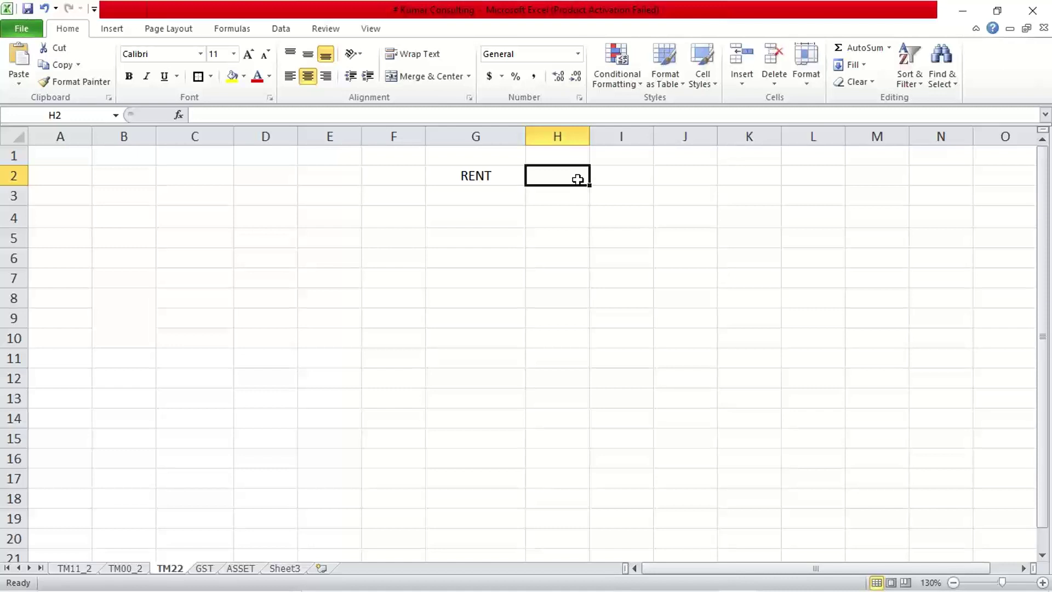
- Enter the heading 'Transaction no.' beside RENT and widen column H to fit it
{"action": "left_click_drag", "start_coordinate": [589, 141], "coordinate": [615, 141]}
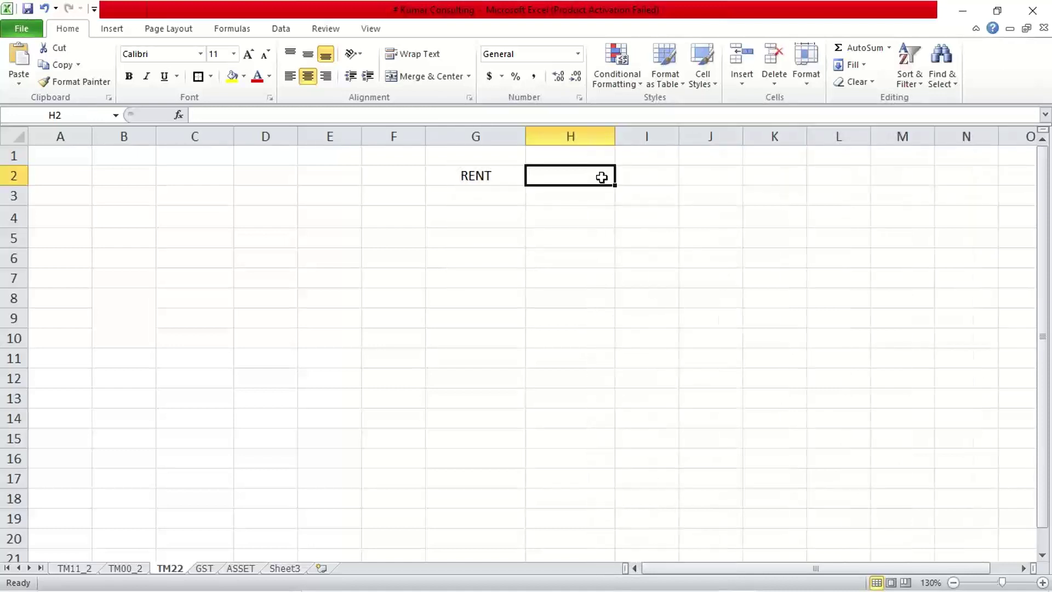
{"action": "type", "text": "Transact"}
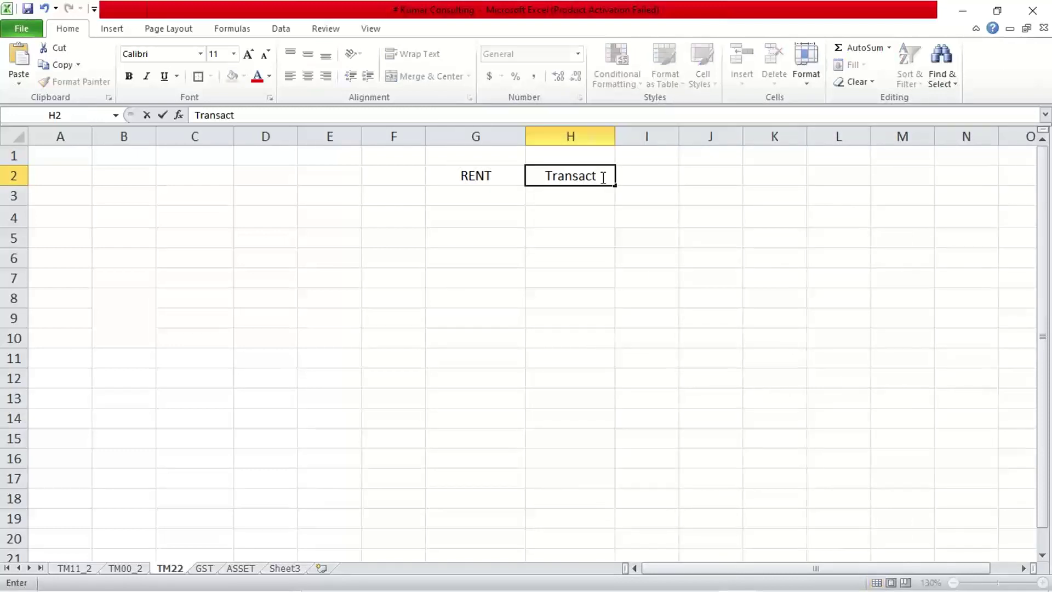
{"action": "type", "text": "ion no."}
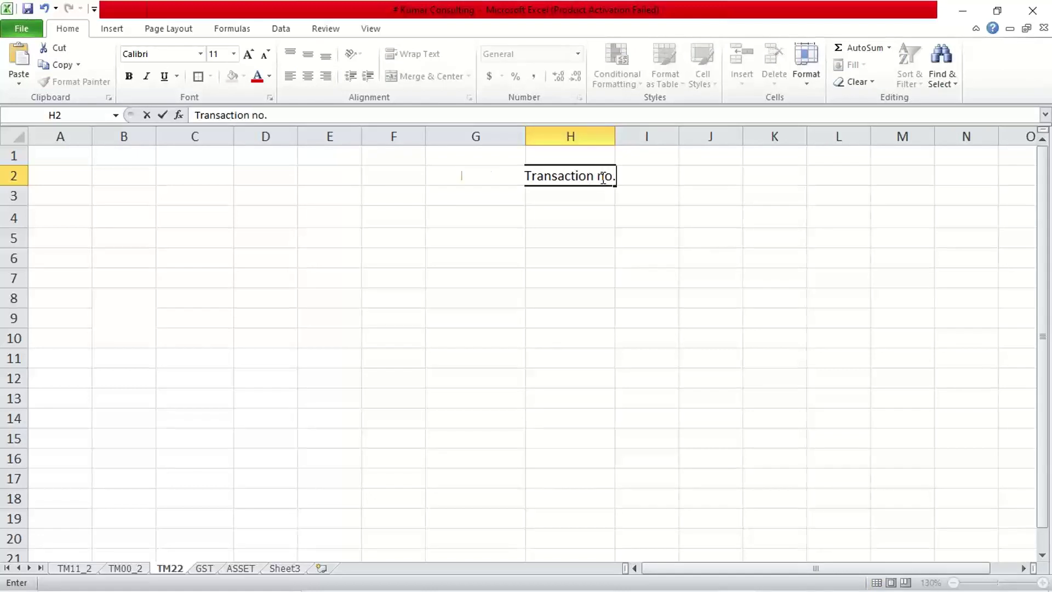
{"action": "key", "text": "Return"}
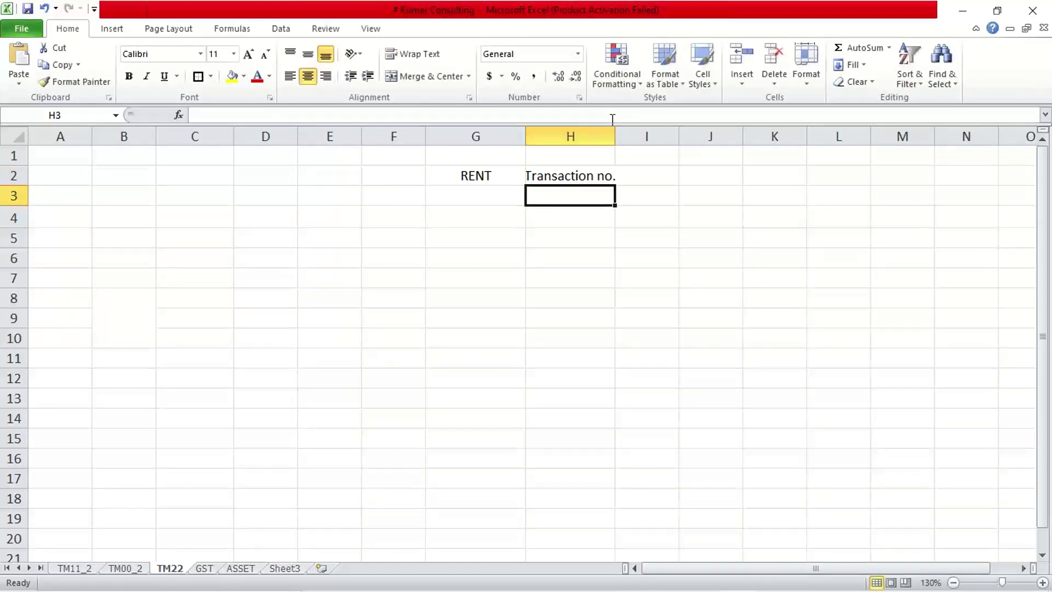
{"action": "left_click_drag", "start_coordinate": [615, 136], "coordinate": [623, 135]}
{"action": "left_click", "coordinate": [571, 179]}
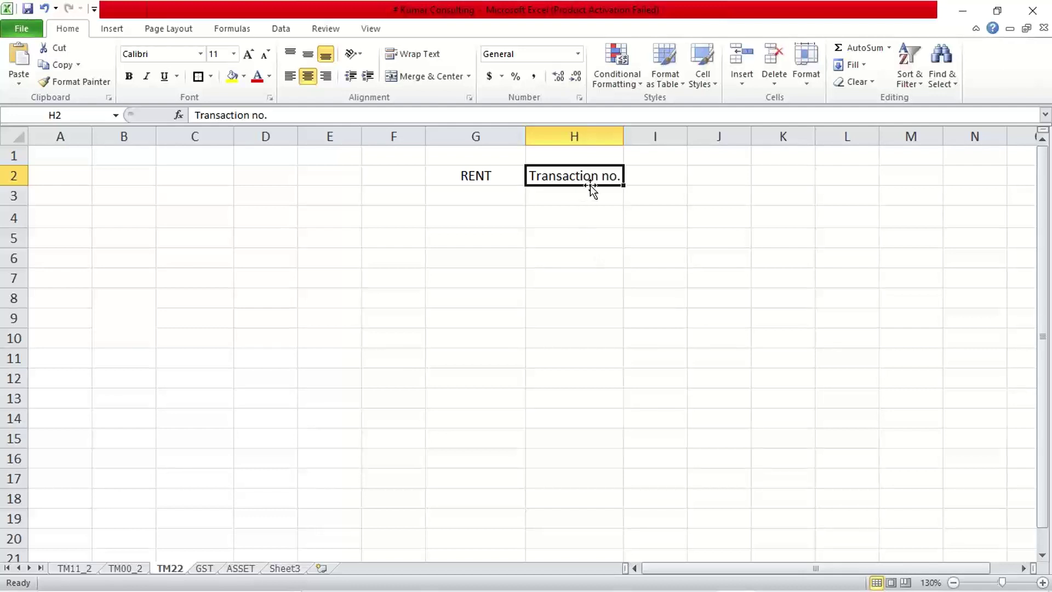
{"action": "left_click", "coordinate": [469, 182]}
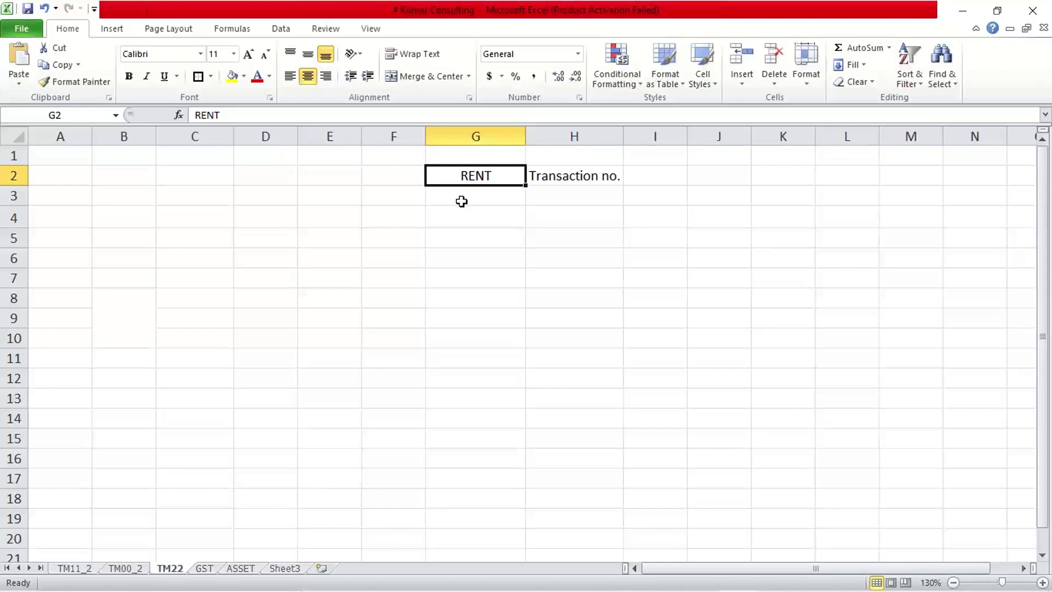
- Enter transaction numbers 1001, 1002 and 1003 in I2:I4
{"action": "left_click", "coordinate": [654, 177]}
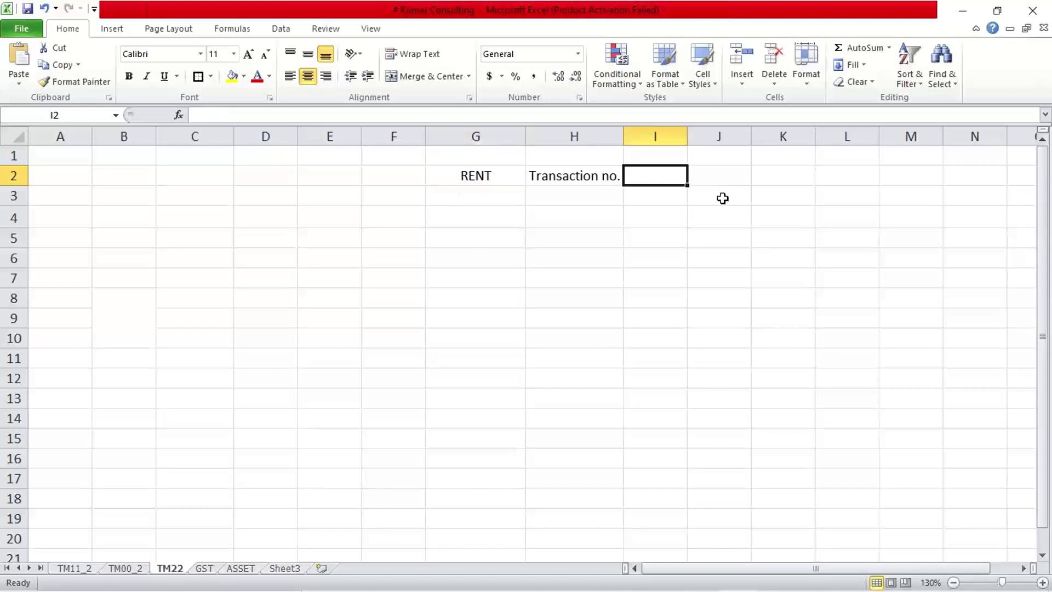
{"action": "type", "text": "1001"}
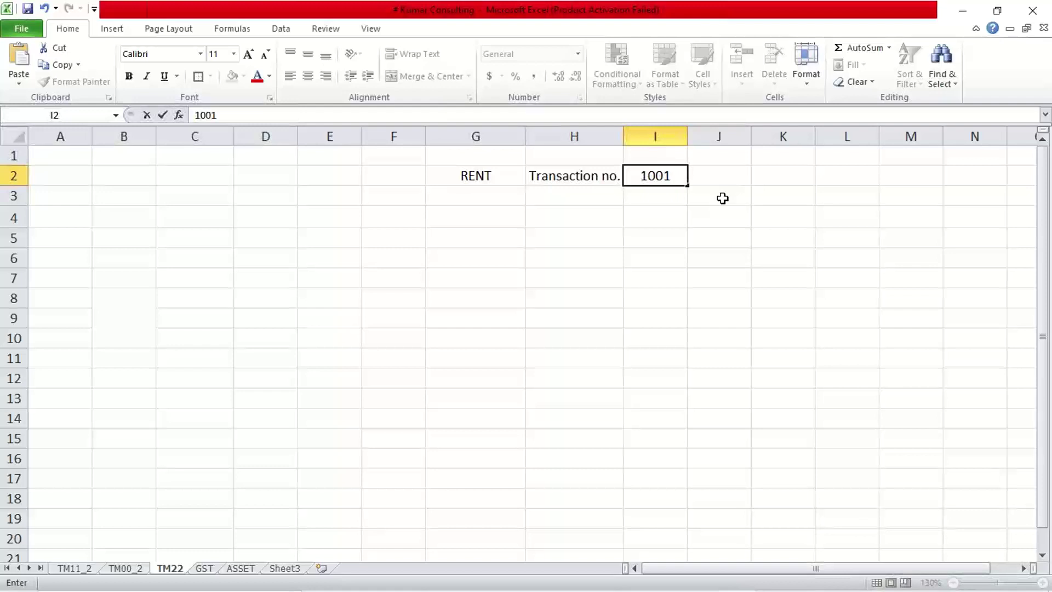
{"action": "key", "text": "Return"}
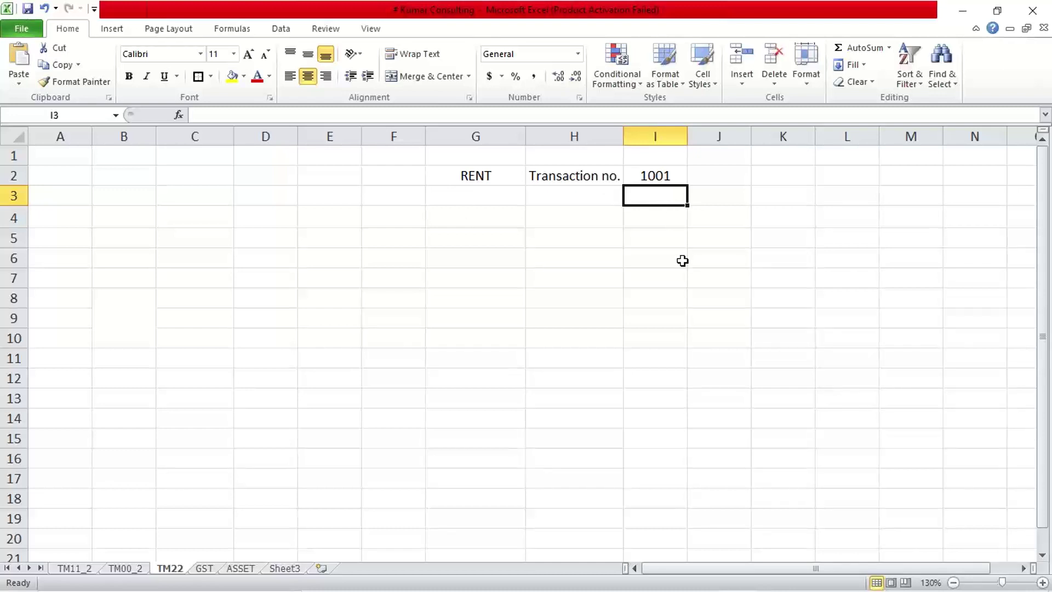
{"action": "type", "text": "1002"}
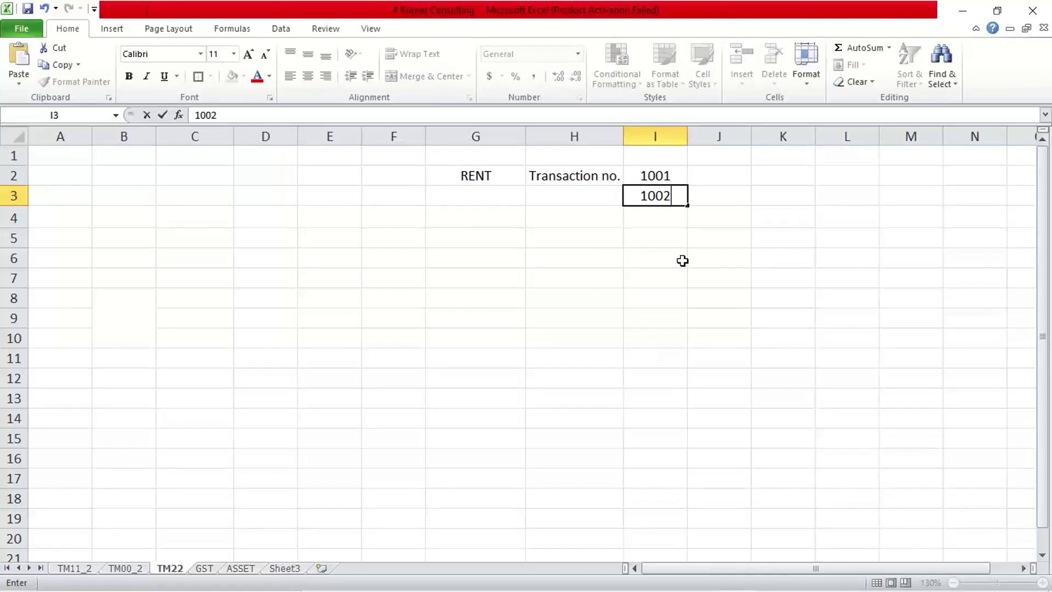
{"action": "key", "text": "Return"}
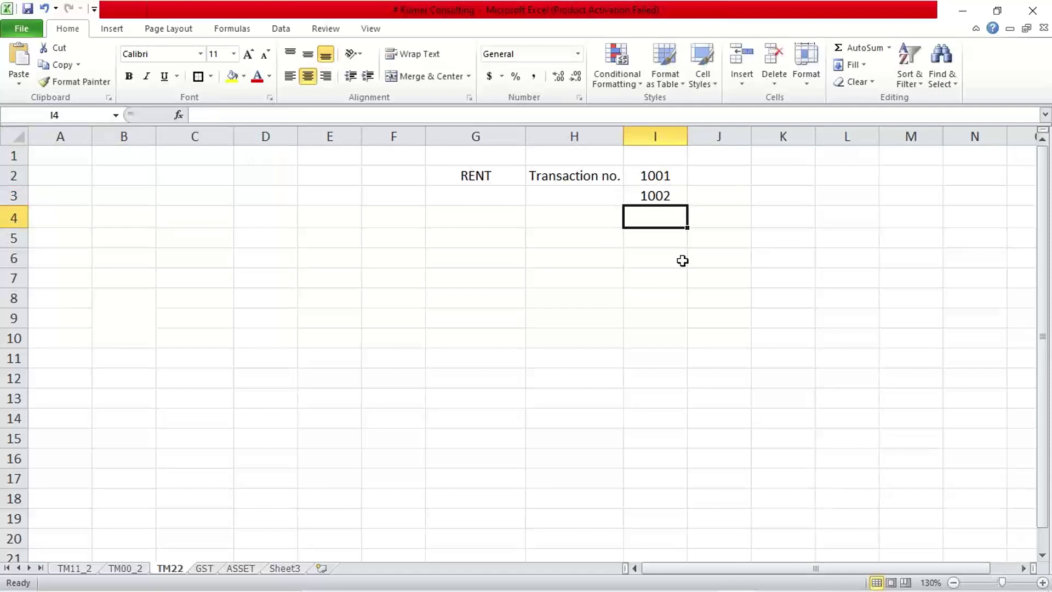
{"action": "type", "text": "100"}
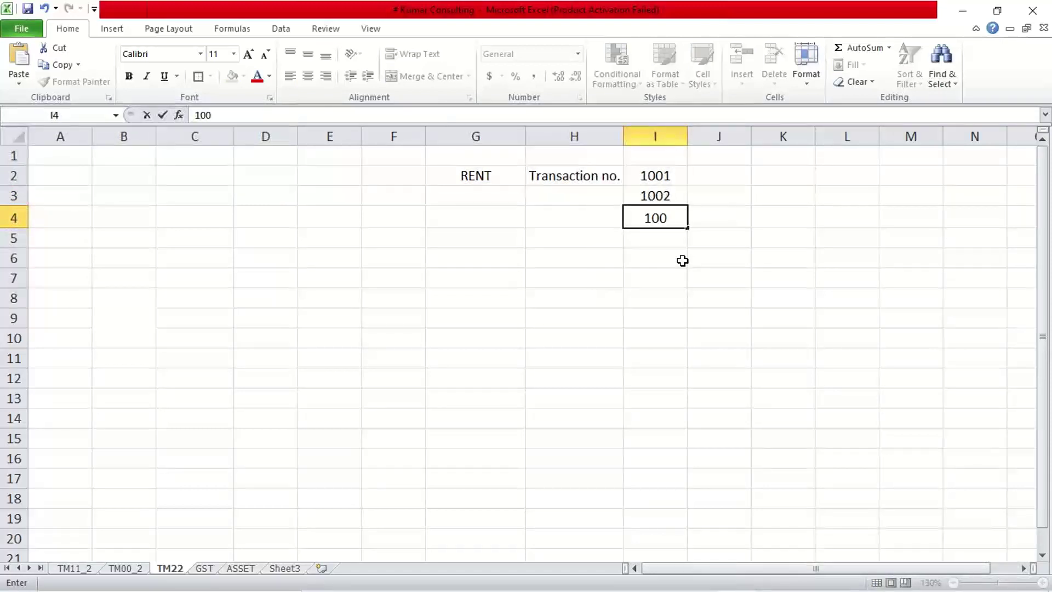
{"action": "type", "text": "3"}
{"action": "key", "text": "Return"}
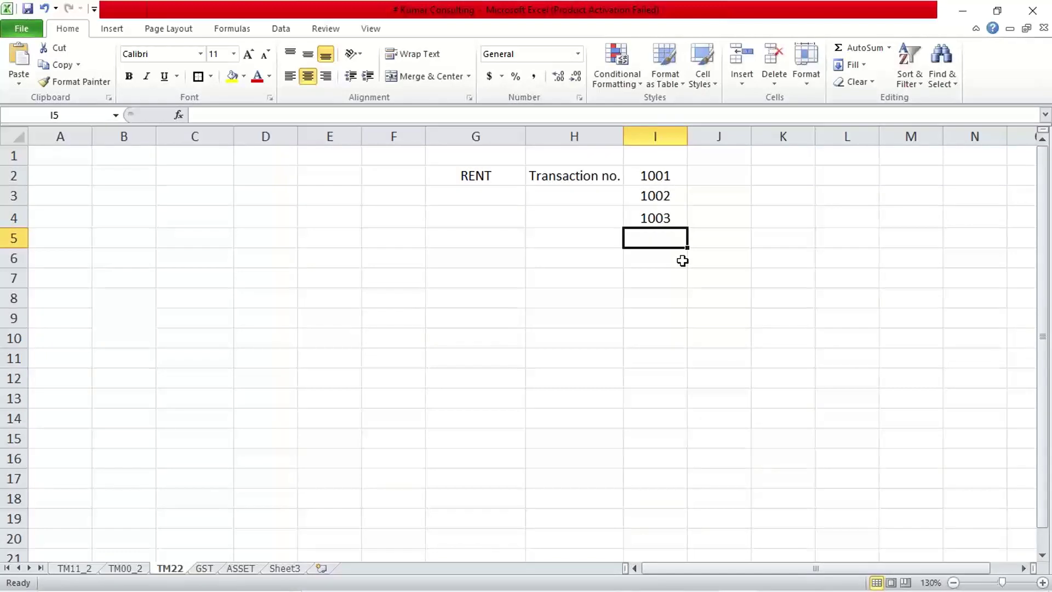
{"action": "left_click_drag", "start_coordinate": [668, 177], "coordinate": [667, 225]}
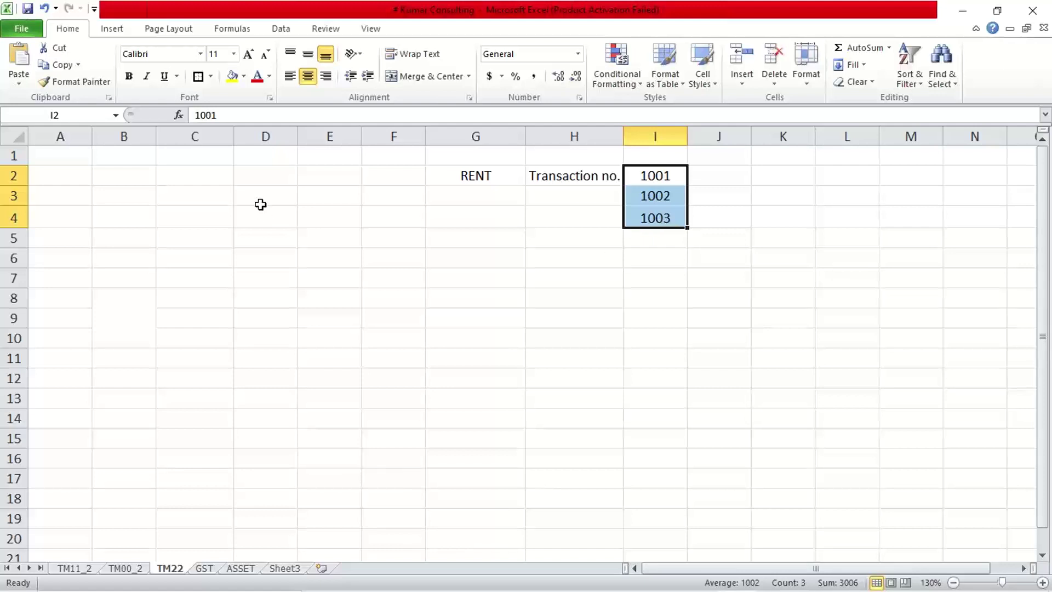
- Type the label 'No. Range' in D2 and widen column D to fit it
{"action": "left_click", "coordinate": [249, 174]}
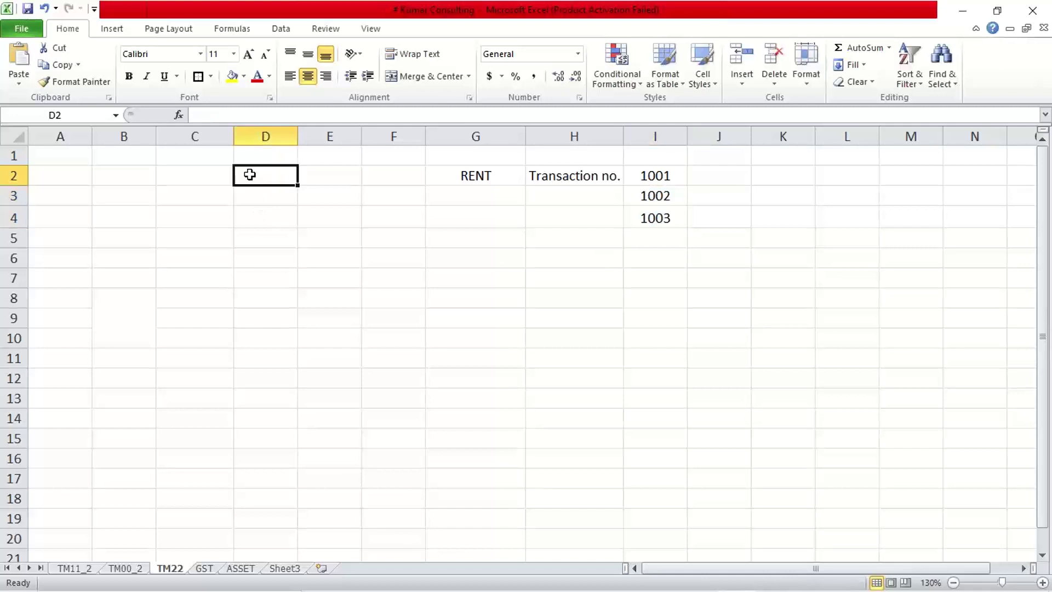
{"action": "type", "text": "D"}
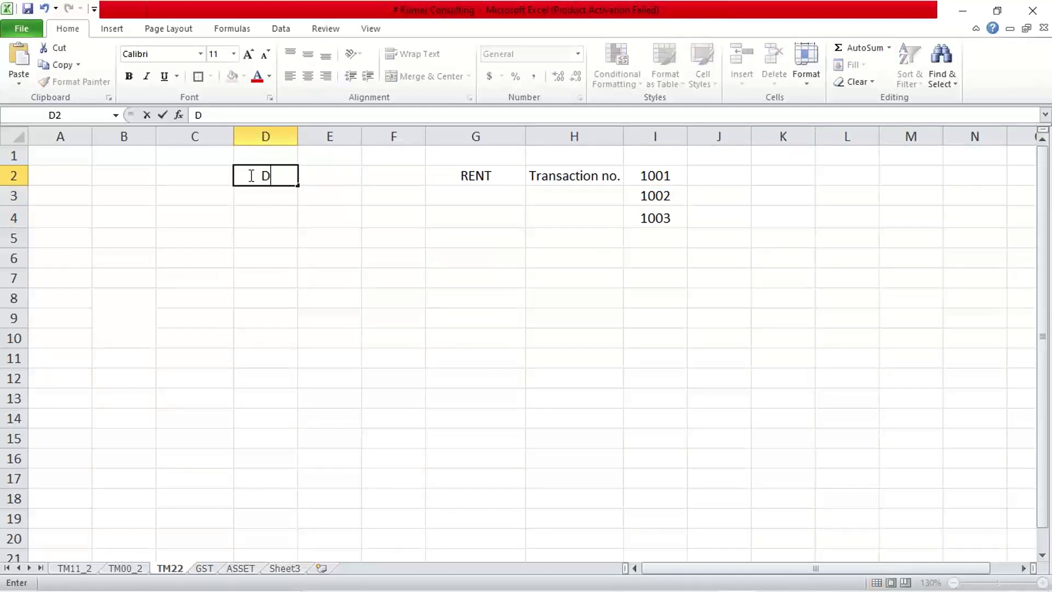
{"action": "key", "text": "BackSpace"}
{"action": "type", "text": "No. Range"}
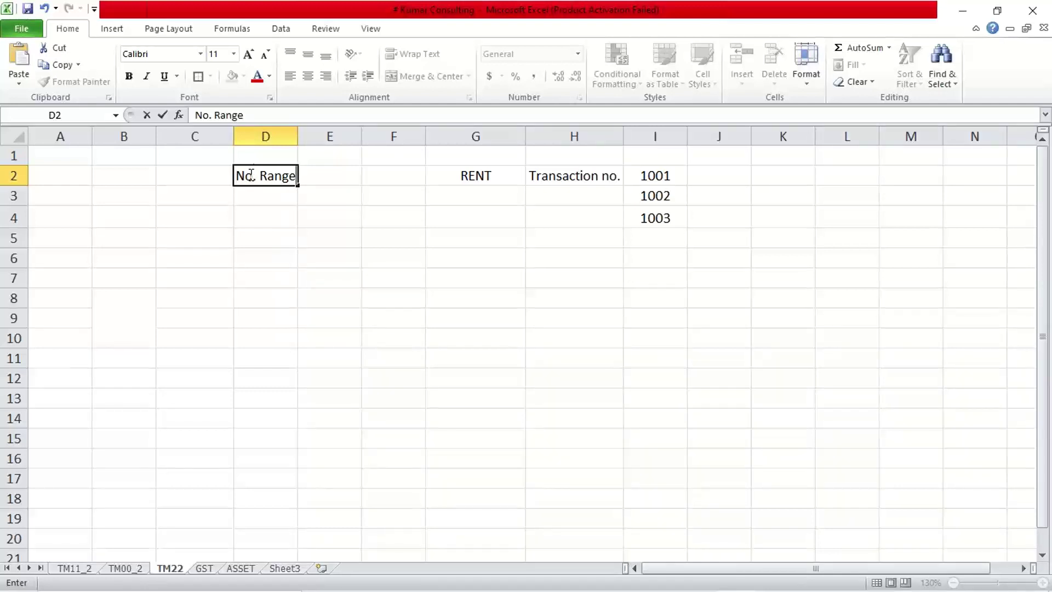
{"action": "left_click_drag", "start_coordinate": [284, 134], "coordinate": [298, 201]}
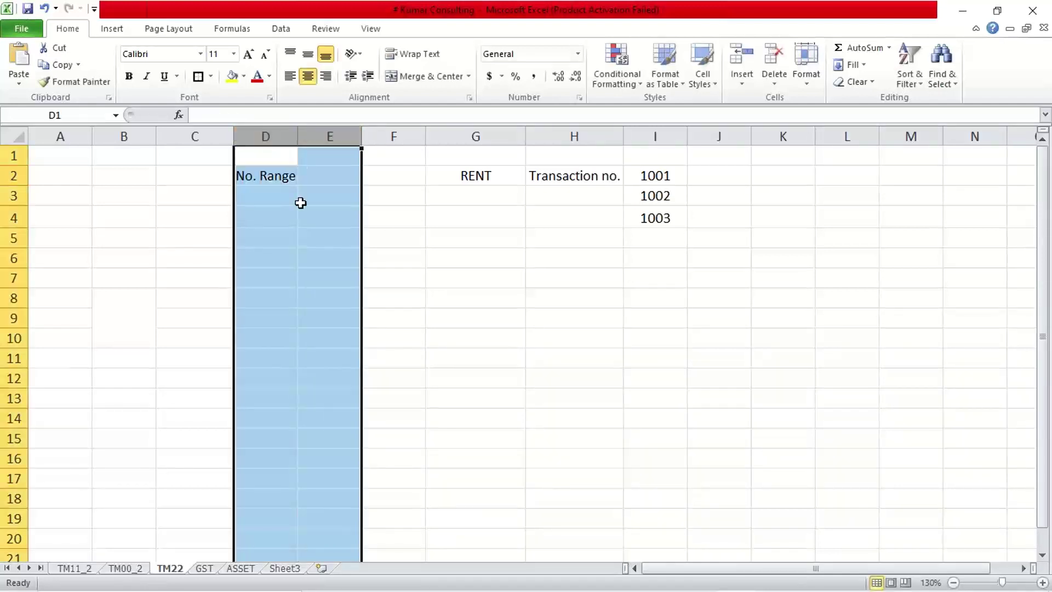
{"action": "left_click", "coordinate": [301, 201]}
{"action": "left_click_drag", "start_coordinate": [298, 136], "coordinate": [307, 137]}
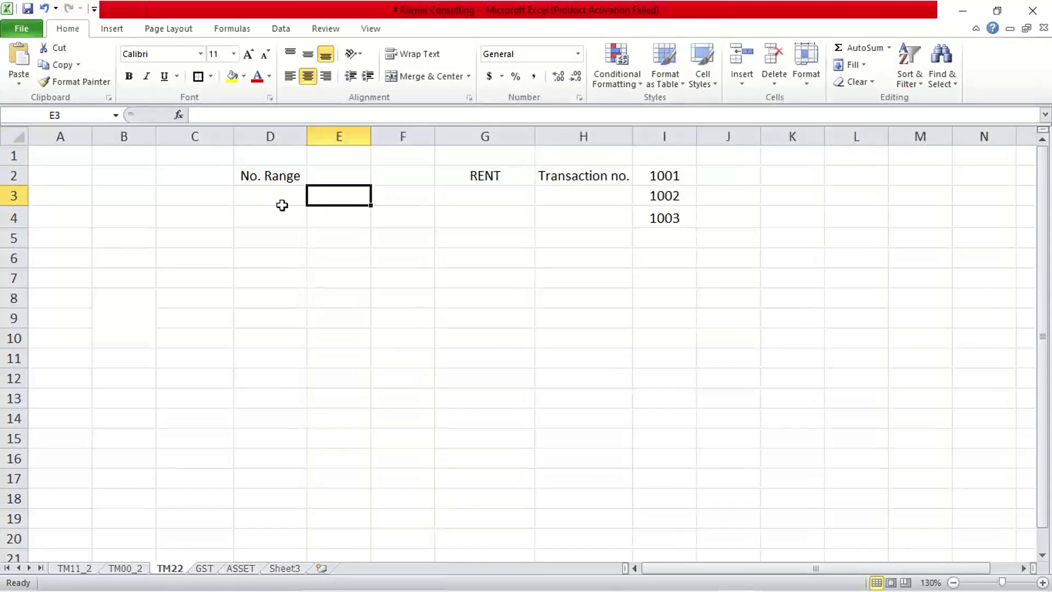
{"action": "left_click", "coordinate": [281, 184]}
- Enter range start 1000 in E2 and range end 1999 in F2
{"action": "left_click", "coordinate": [330, 174]}
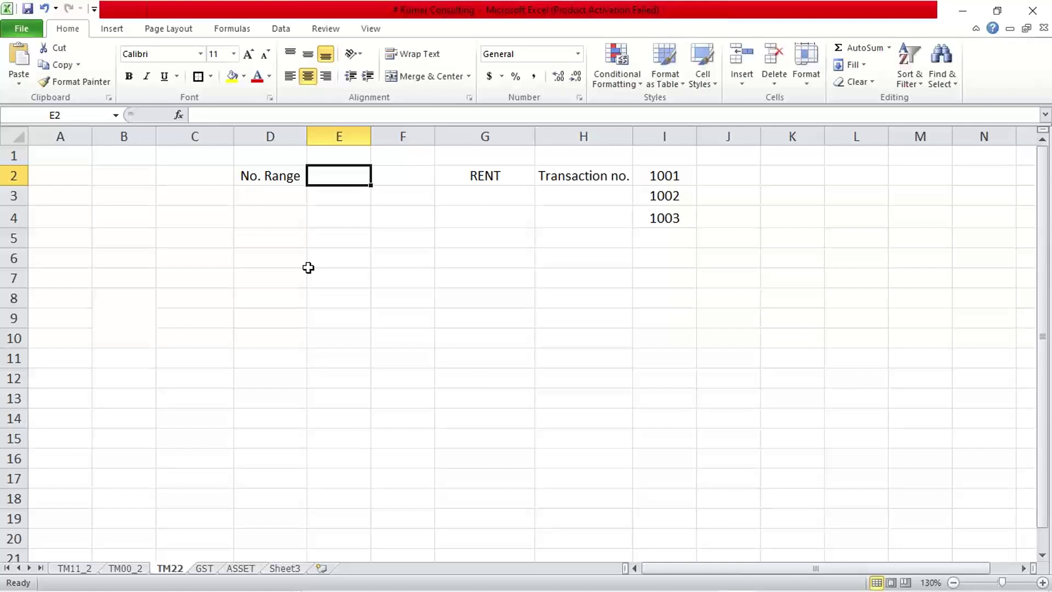
{"action": "type", "text": "1000"}
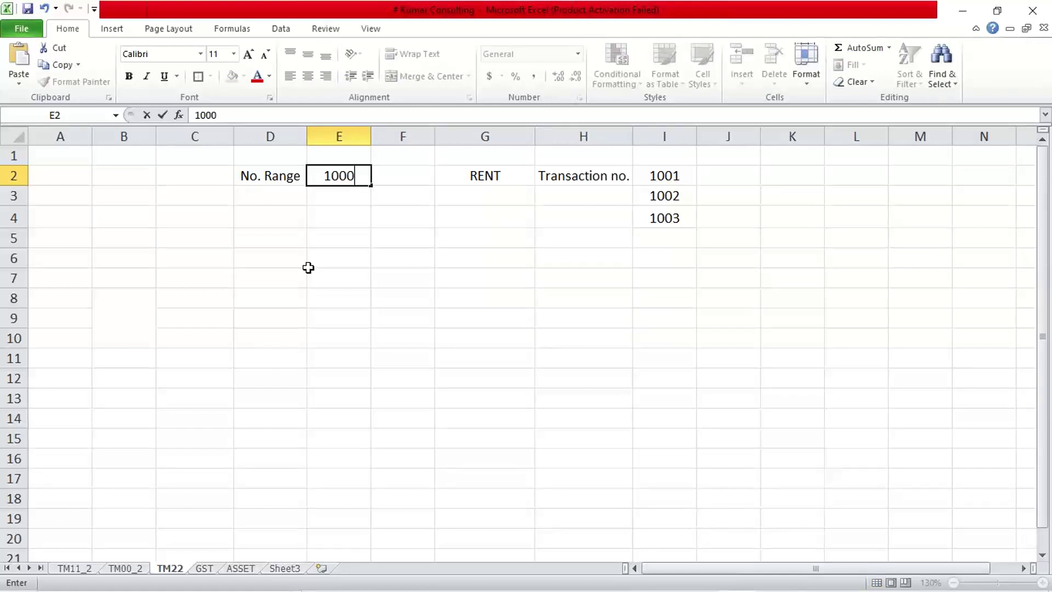
{"action": "key", "text": "Tab"}
{"action": "type", "text": "1999"}
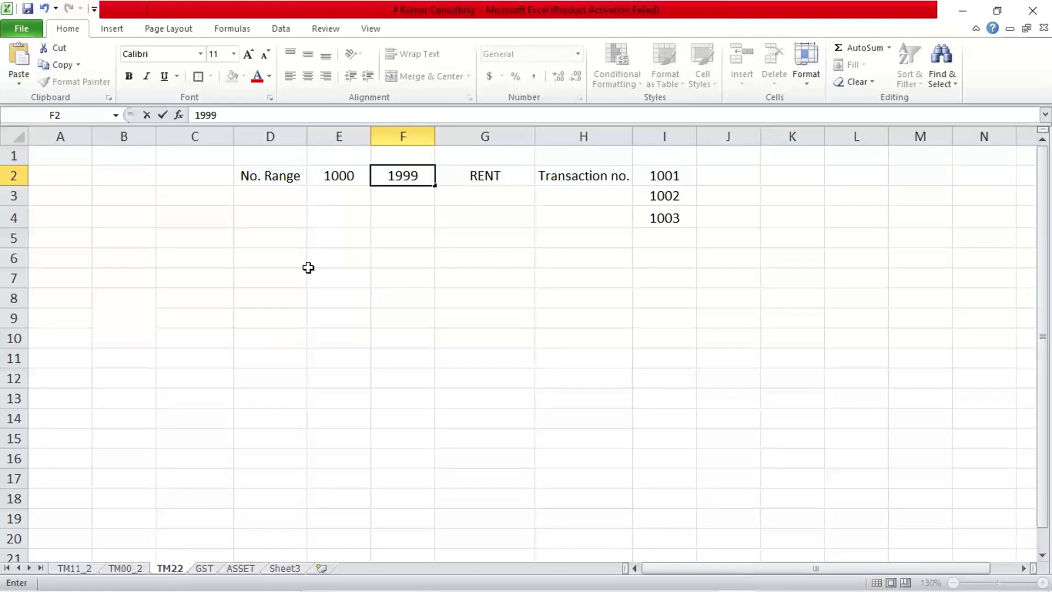
{"action": "key", "text": "Return"}
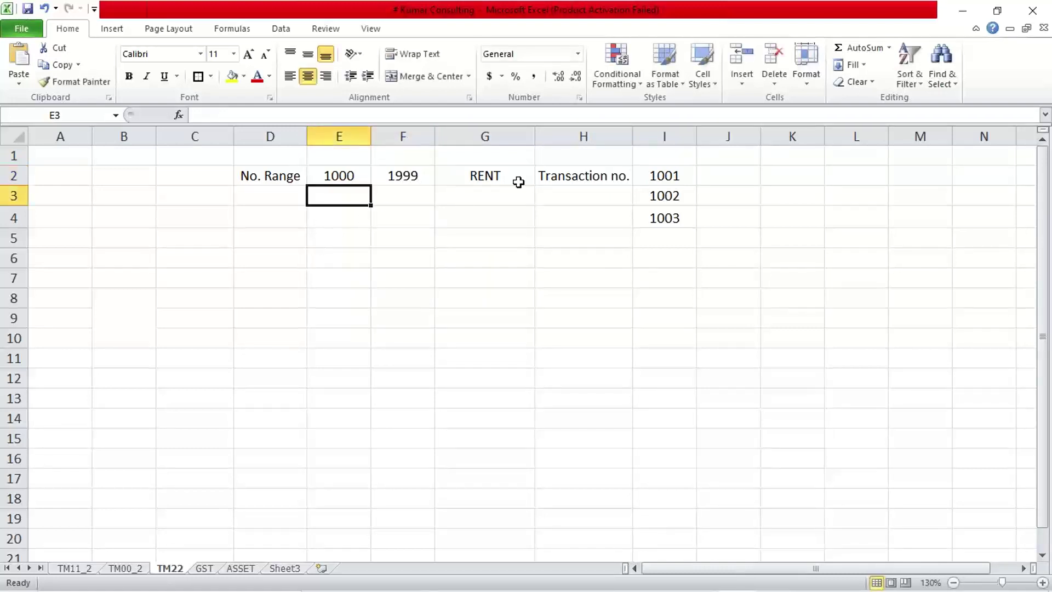
{"action": "left_click_drag", "start_coordinate": [671, 179], "coordinate": [678, 218]}
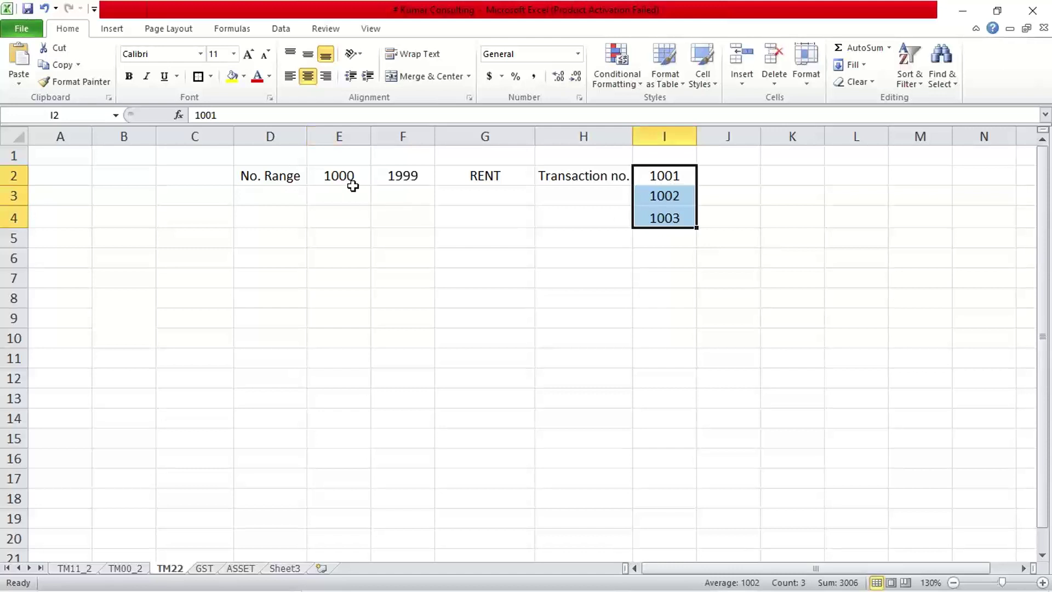
{"action": "left_click", "coordinate": [340, 174]}
{"action": "left_click", "coordinate": [399, 174]}
{"action": "left_click", "coordinate": [350, 172]}
{"action": "left_click", "coordinate": [393, 174]}
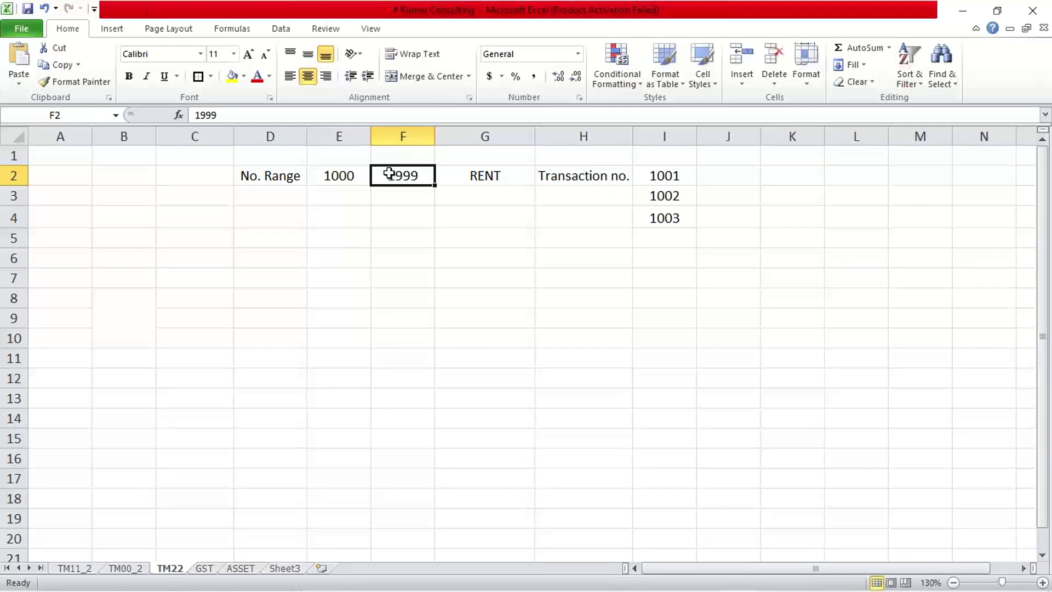
{"action": "left_click_drag", "start_coordinate": [664, 170], "coordinate": [667, 234]}
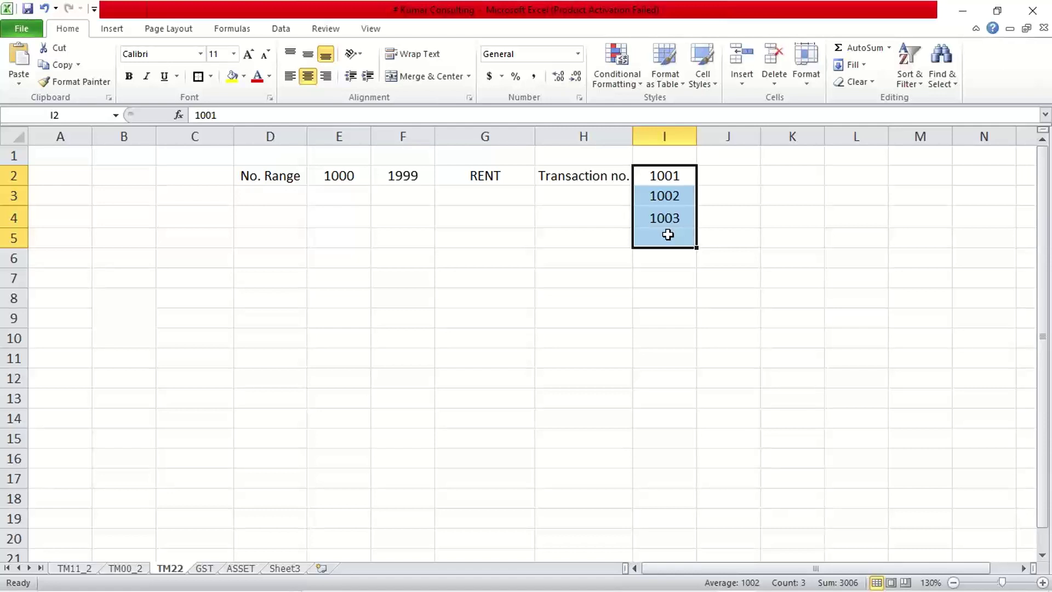
{"action": "left_click", "coordinate": [587, 180]}
{"action": "left_click", "coordinate": [549, 241]}
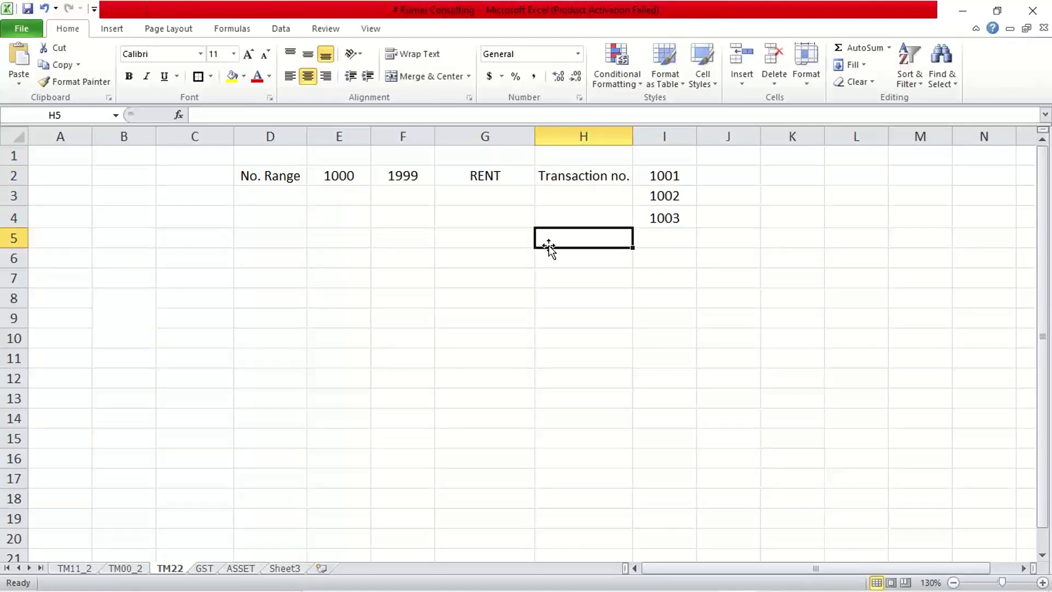
{"action": "left_click", "coordinate": [571, 202]}
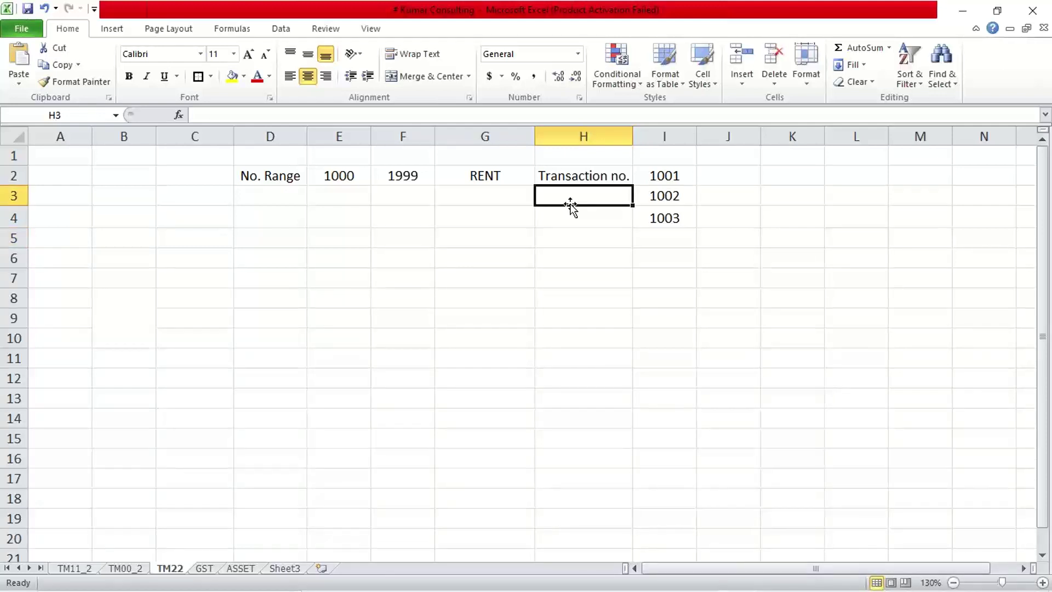
- Enter 'Document' in H3 beneath the Transaction no. label, beside the sample numbers
{"action": "type", "text": "Docu"}
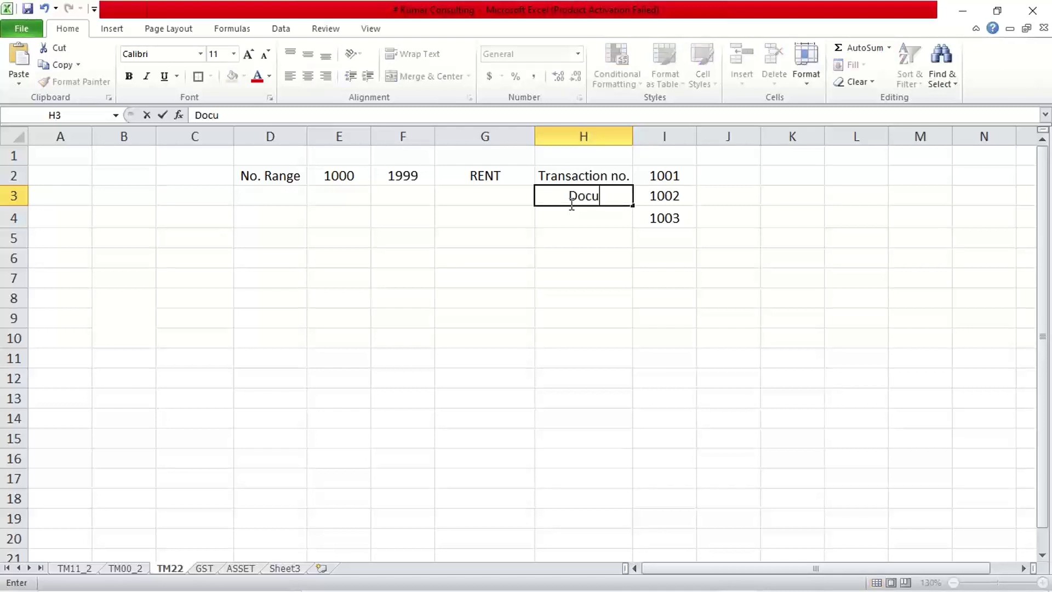
{"action": "type", "text": "ment"}
{"action": "key", "text": "Return"}
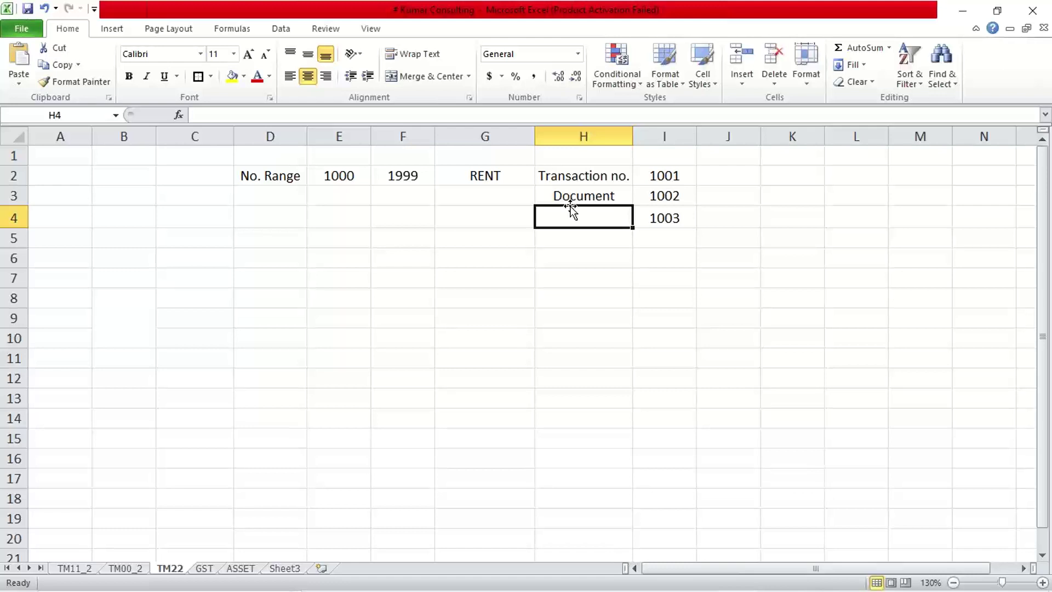
{"action": "left_click", "coordinate": [565, 179]}
{"action": "left_click", "coordinate": [568, 197]}
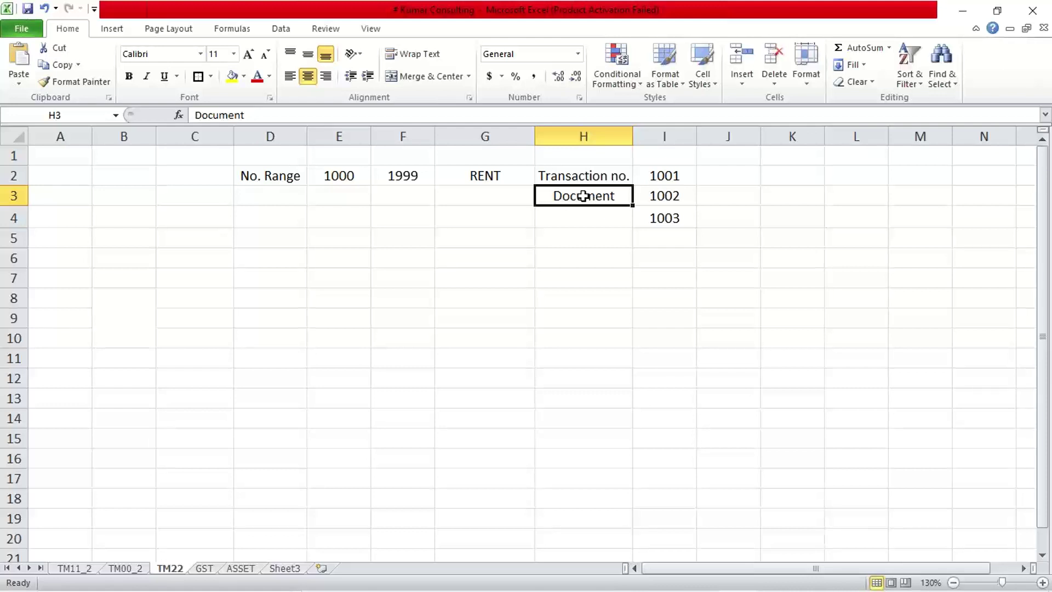
{"action": "left_click", "coordinate": [605, 175]}
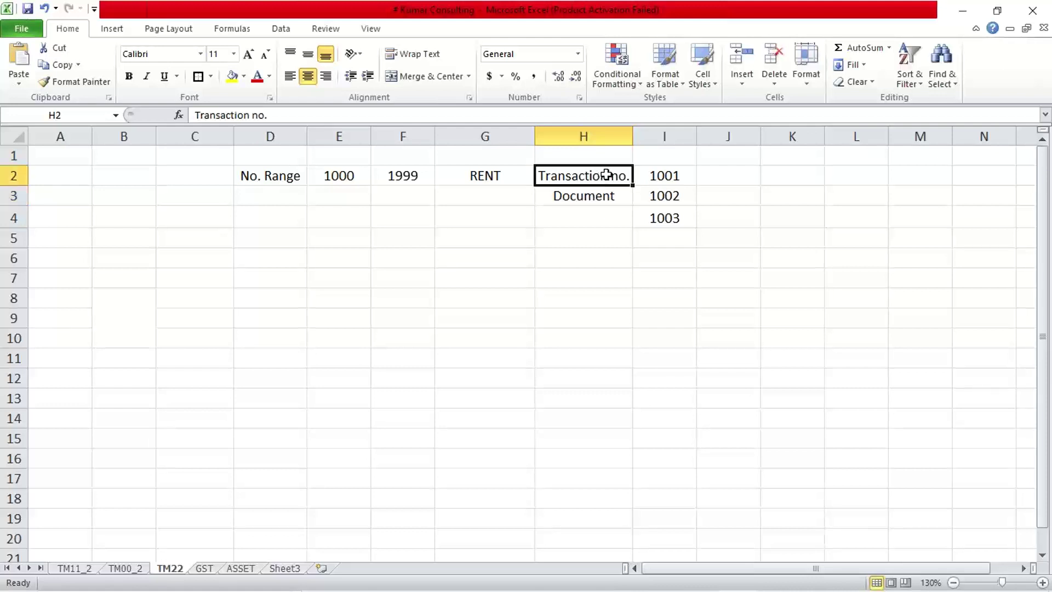
{"action": "left_click", "coordinate": [660, 175]}
{"action": "left_click", "coordinate": [624, 175]}
{"action": "left_click", "coordinate": [640, 176]}
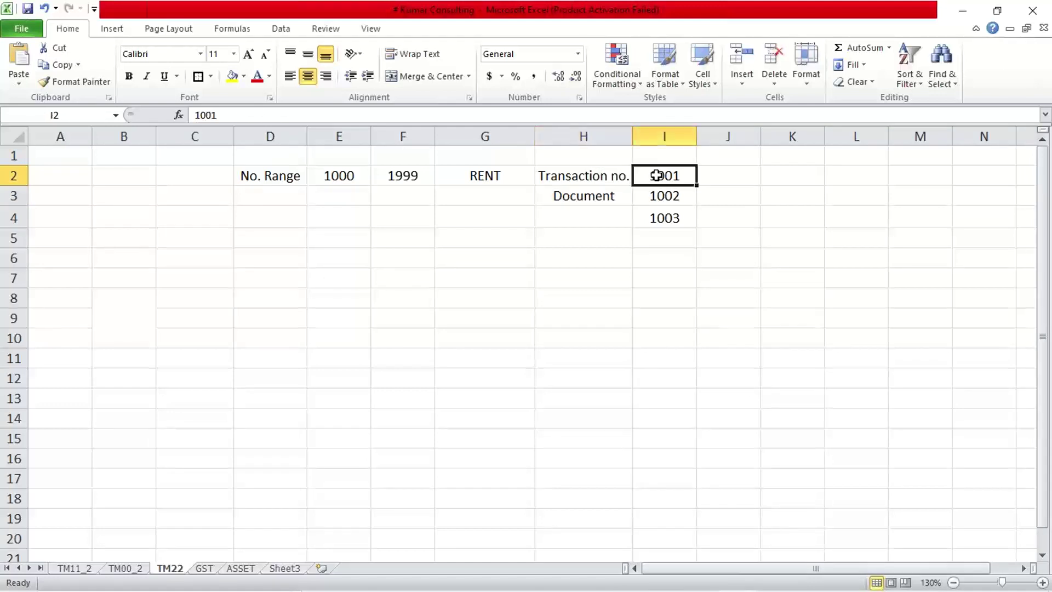
{"action": "left_click", "coordinate": [588, 177]}
{"action": "left_click", "coordinate": [600, 197]}
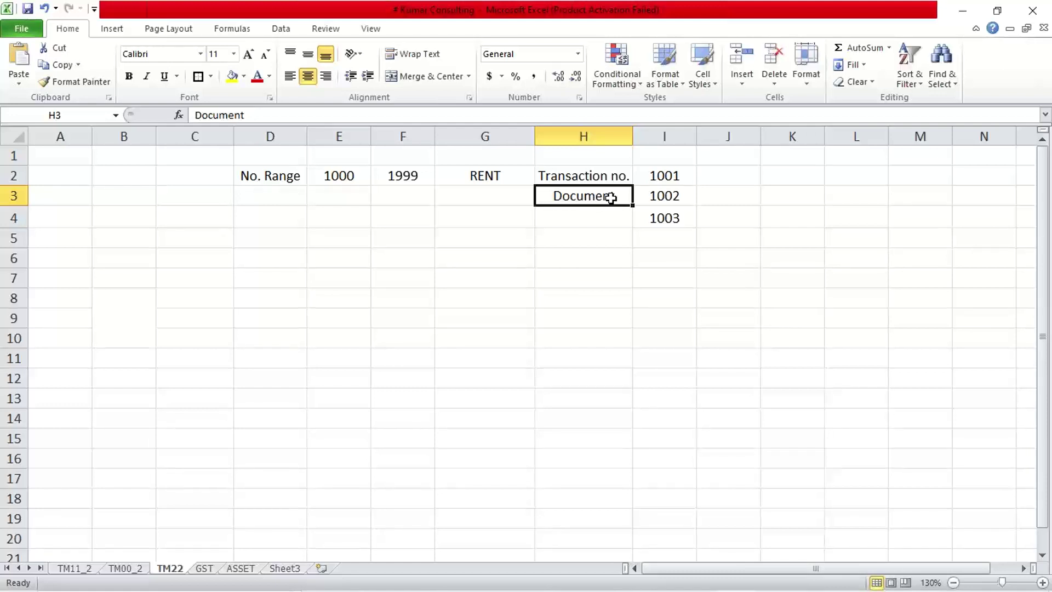
- Extend the H3 label to read 'Document no.' and compare it with Transaction no
{"action": "double_click", "coordinate": [612, 198]}
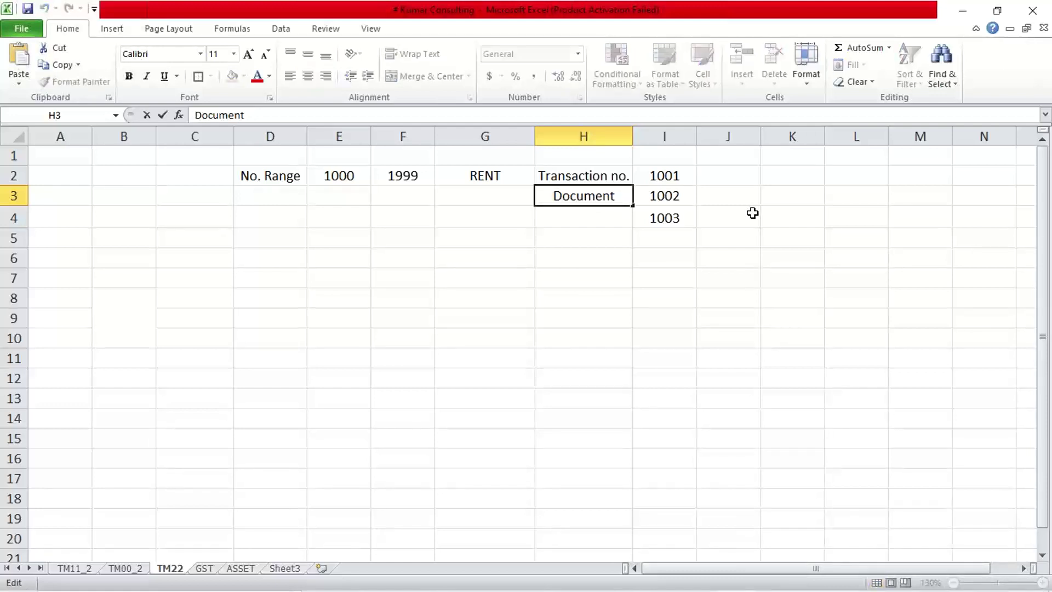
{"action": "type", "text": "no."}
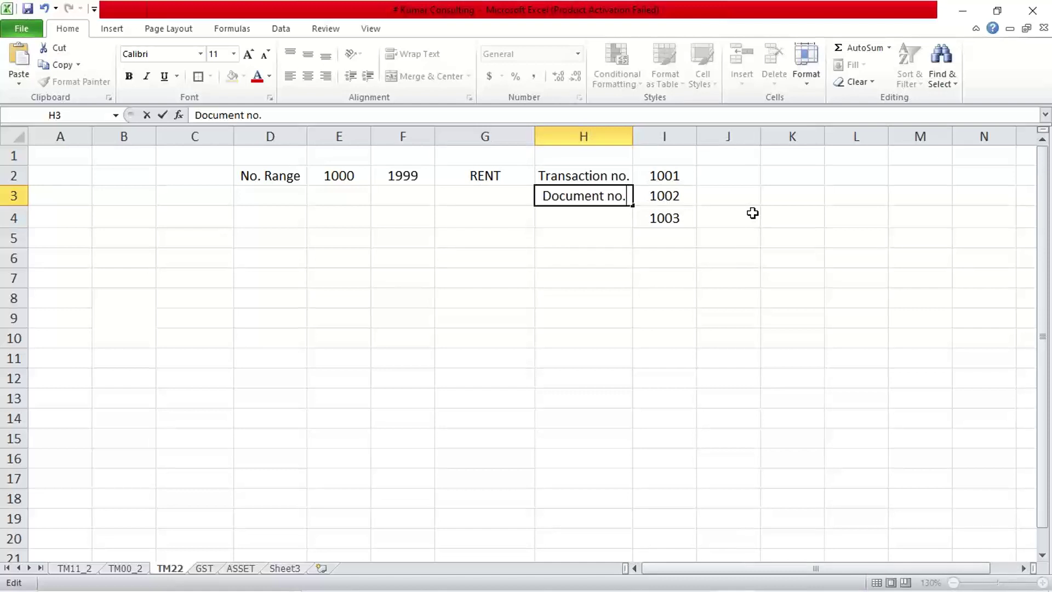
{"action": "key", "text": "Return"}
{"action": "left_click", "coordinate": [575, 177]}
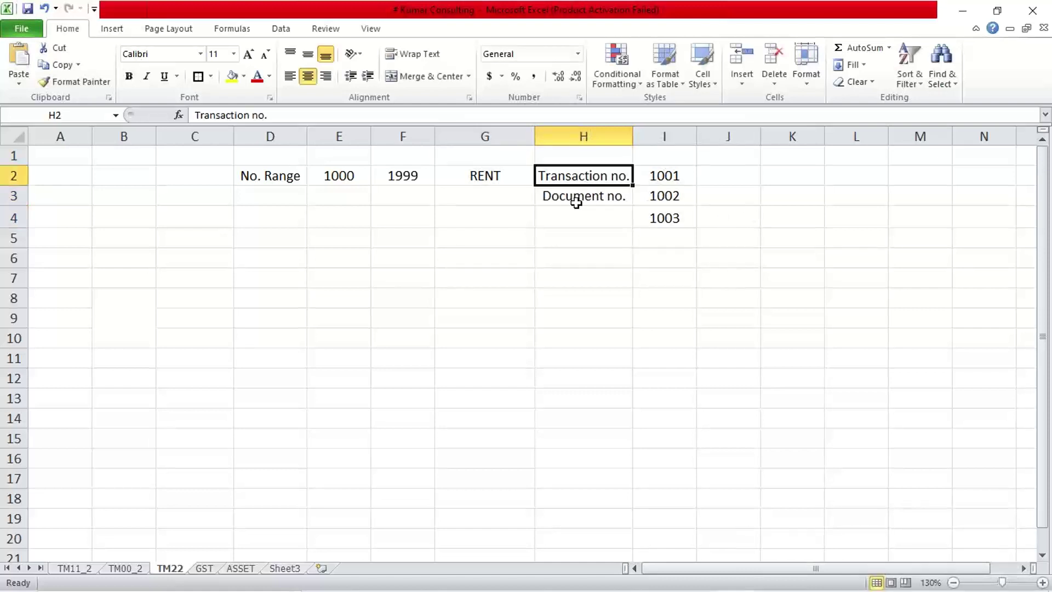
{"action": "left_click", "coordinate": [576, 201]}
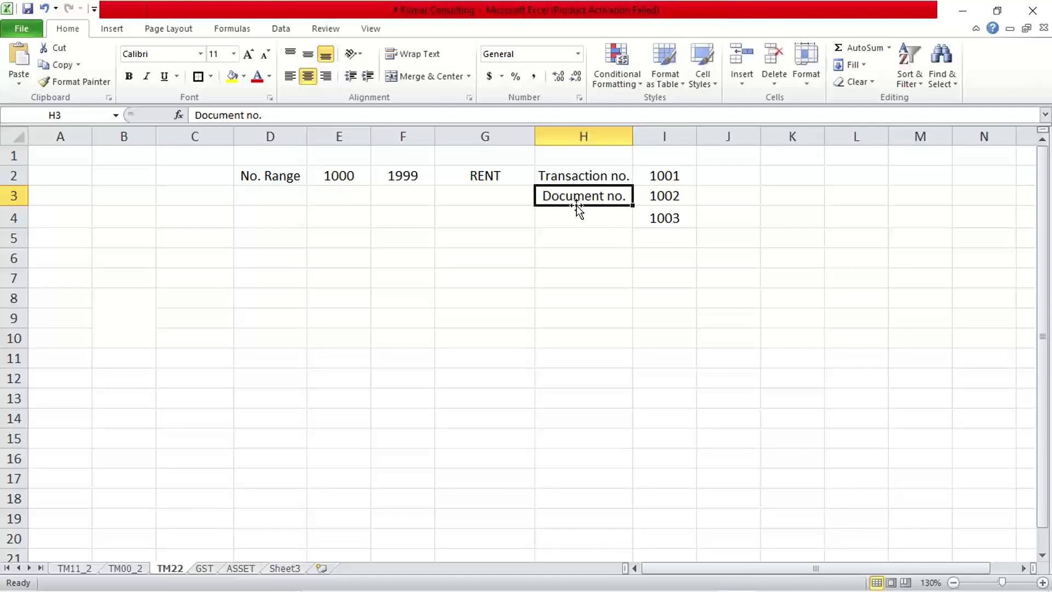
{"action": "left_click", "coordinate": [575, 161]}
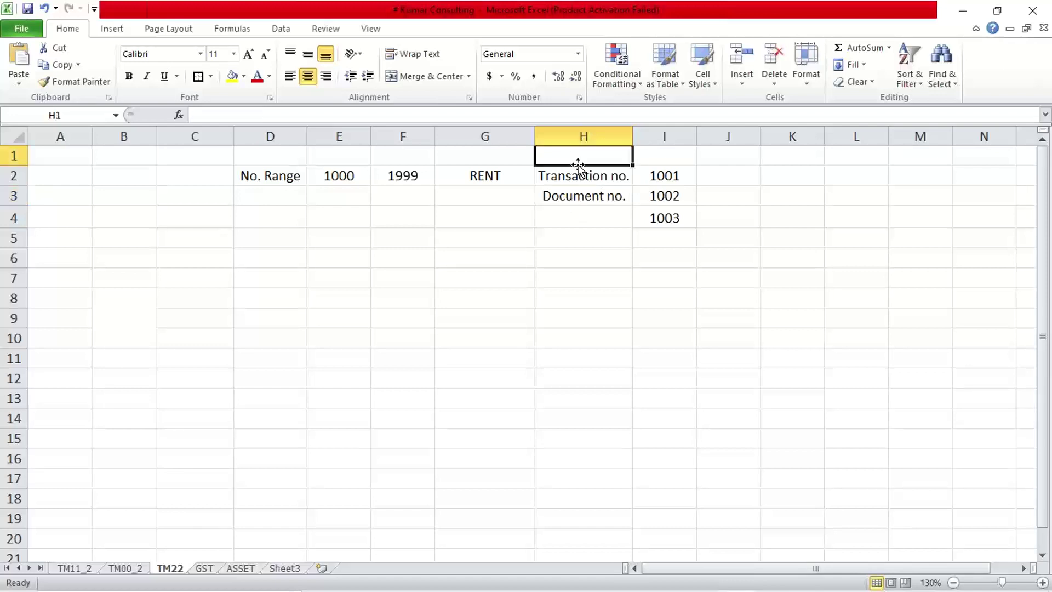
{"action": "left_click", "coordinate": [583, 176]}
{"action": "left_click", "coordinate": [591, 197]}
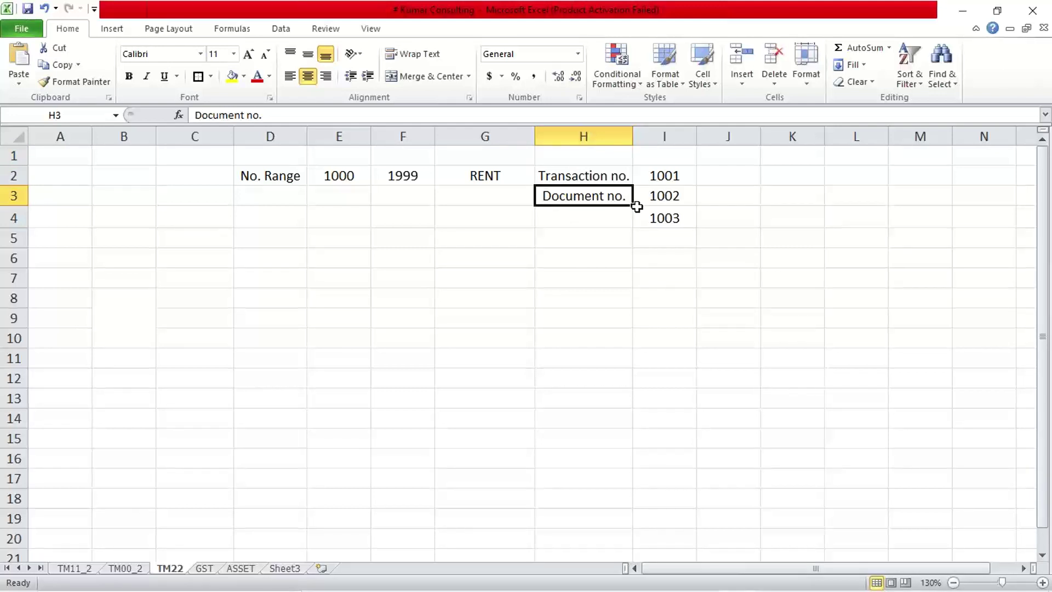
{"action": "left_click_drag", "start_coordinate": [668, 177], "coordinate": [669, 215]}
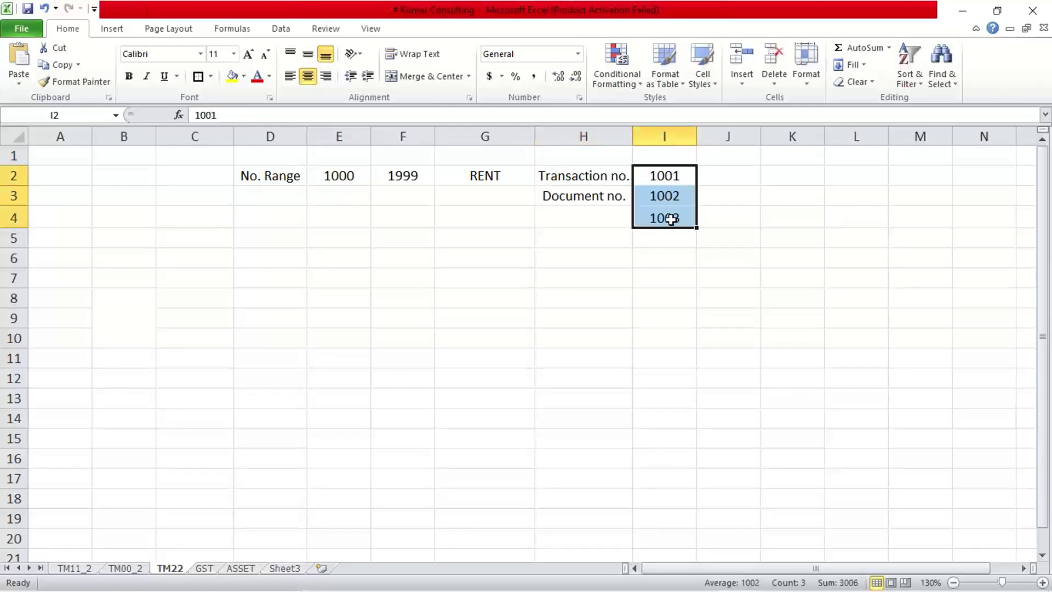
{"action": "left_click", "coordinate": [346, 179]}
{"action": "left_click", "coordinate": [404, 178]}
{"action": "left_click", "coordinate": [347, 179]}
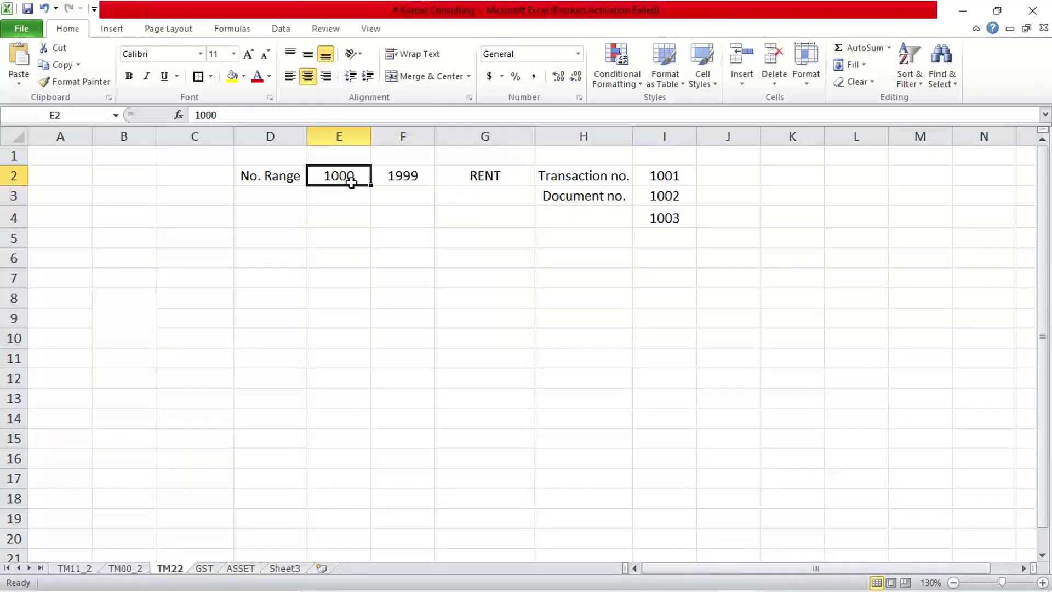
{"action": "left_click", "coordinate": [409, 174]}
{"action": "left_click", "coordinate": [351, 177]}
{"action": "left_click", "coordinate": [404, 173]}
{"action": "left_click", "coordinate": [345, 176]}
{"action": "left_click", "coordinate": [409, 174]}
{"action": "left_click", "coordinate": [343, 176]}
{"action": "left_click", "coordinate": [411, 174]}
{"action": "left_click", "coordinate": [341, 175]}
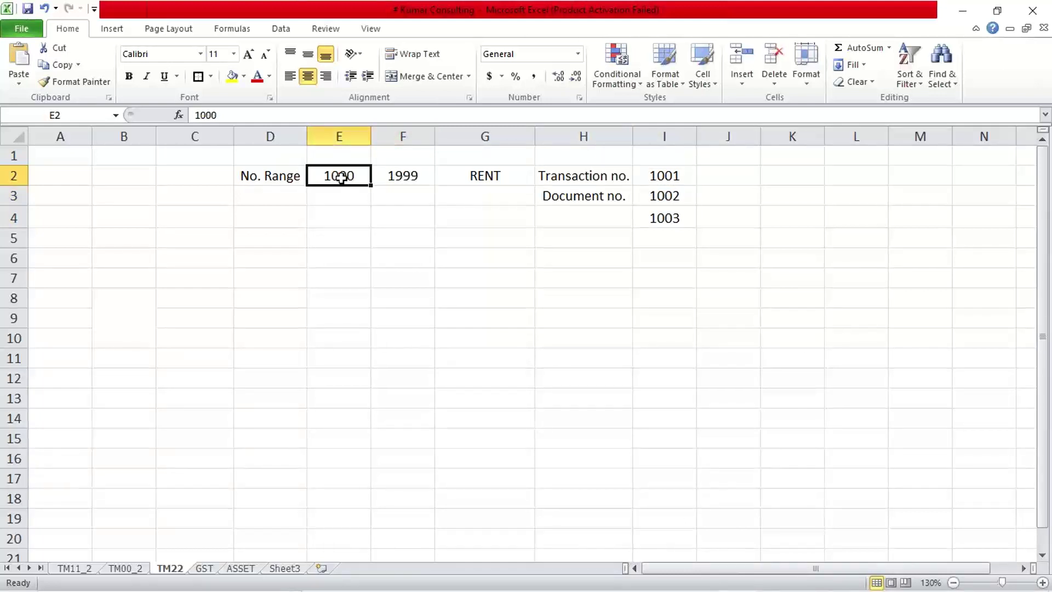
{"action": "left_click", "coordinate": [408, 175]}
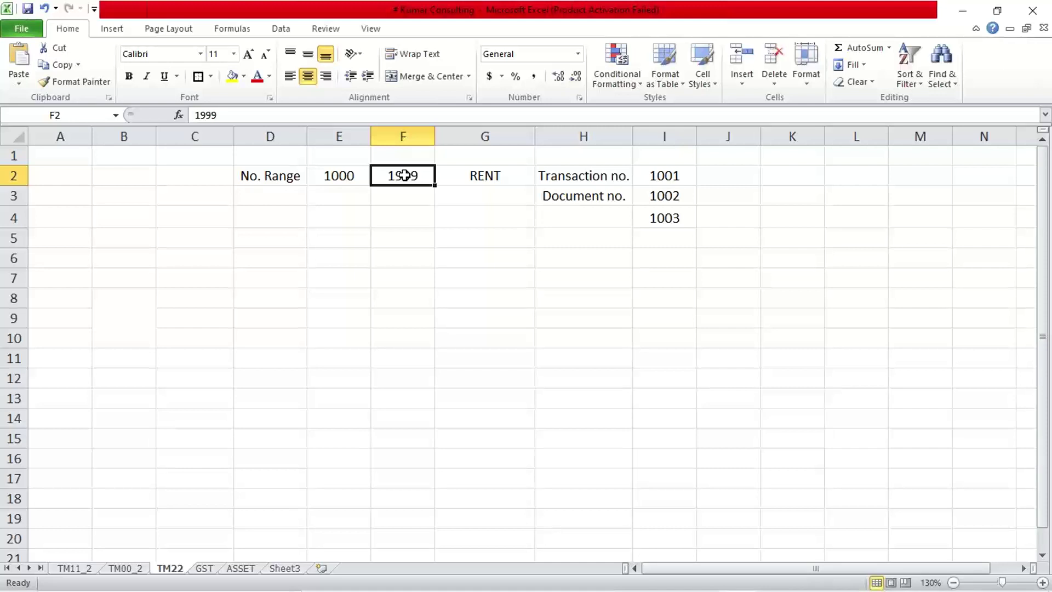
{"action": "left_click", "coordinate": [337, 182]}
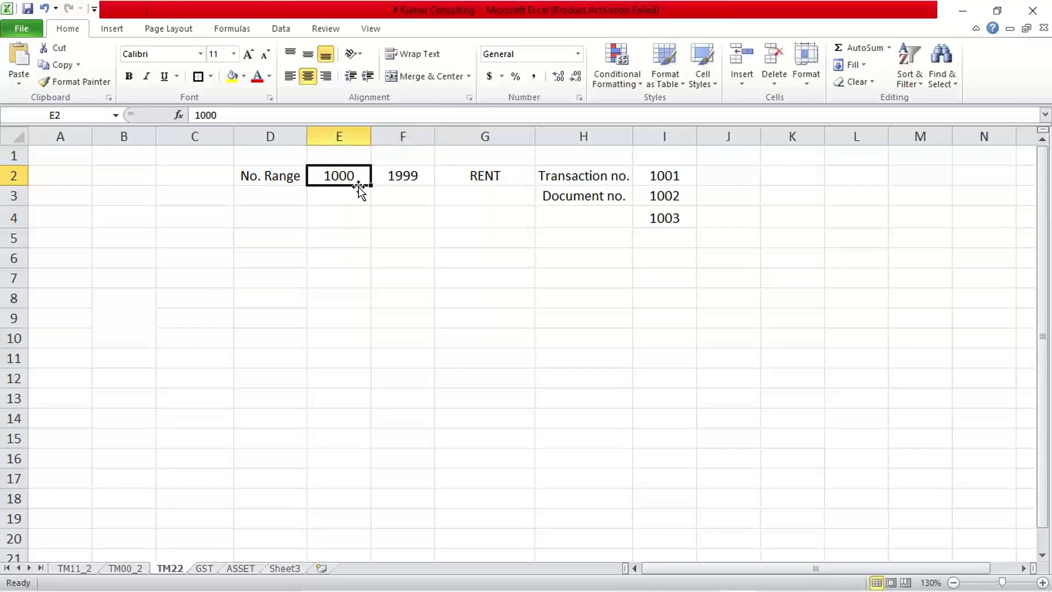
{"action": "left_click", "coordinate": [391, 189]}
{"action": "left_click", "coordinate": [355, 177]}
{"action": "left_click", "coordinate": [376, 176]}
{"action": "left_click", "coordinate": [357, 179]}
{"action": "left_click", "coordinate": [380, 179]}
{"action": "left_click_drag", "start_coordinate": [641, 176], "coordinate": [657, 212]}
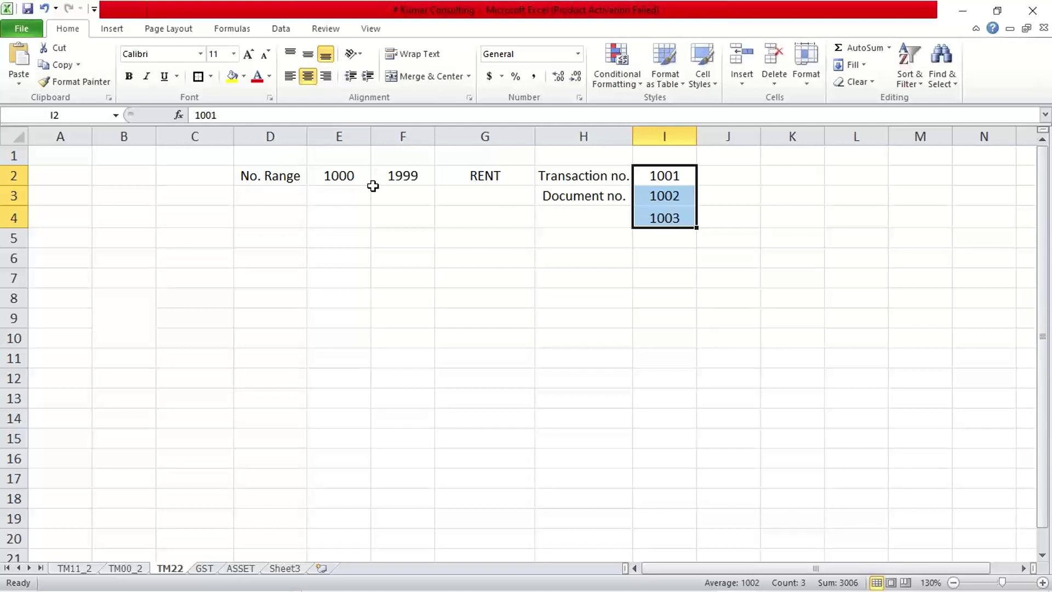
{"action": "left_click", "coordinate": [345, 189]}
{"action": "left_click", "coordinate": [361, 175]}
{"action": "left_click", "coordinate": [394, 174]}
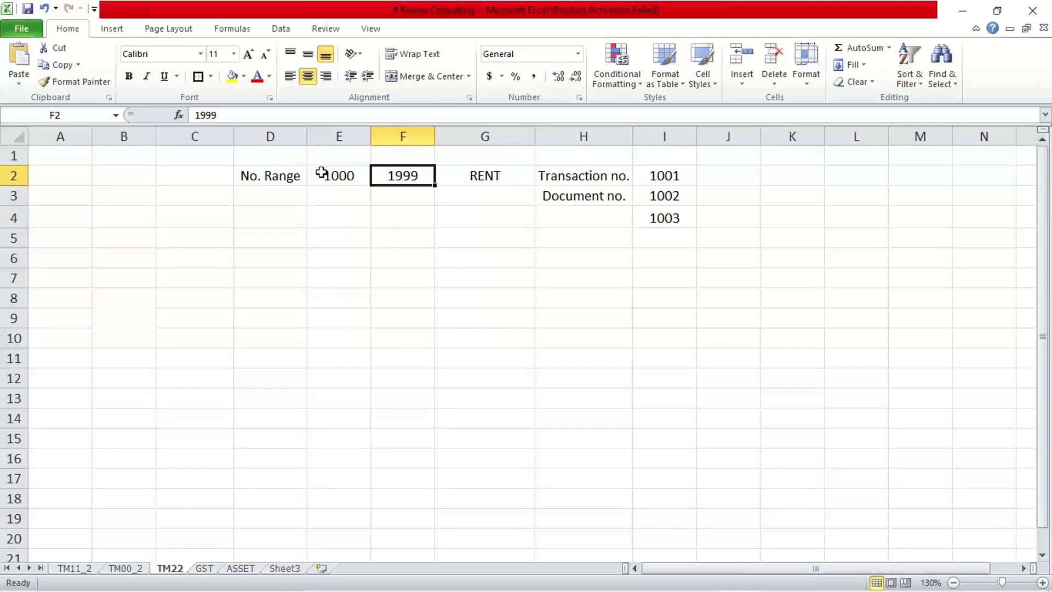
{"action": "left_click", "coordinate": [347, 173]}
{"action": "left_click", "coordinate": [392, 173]}
{"action": "left_click", "coordinate": [357, 174]}
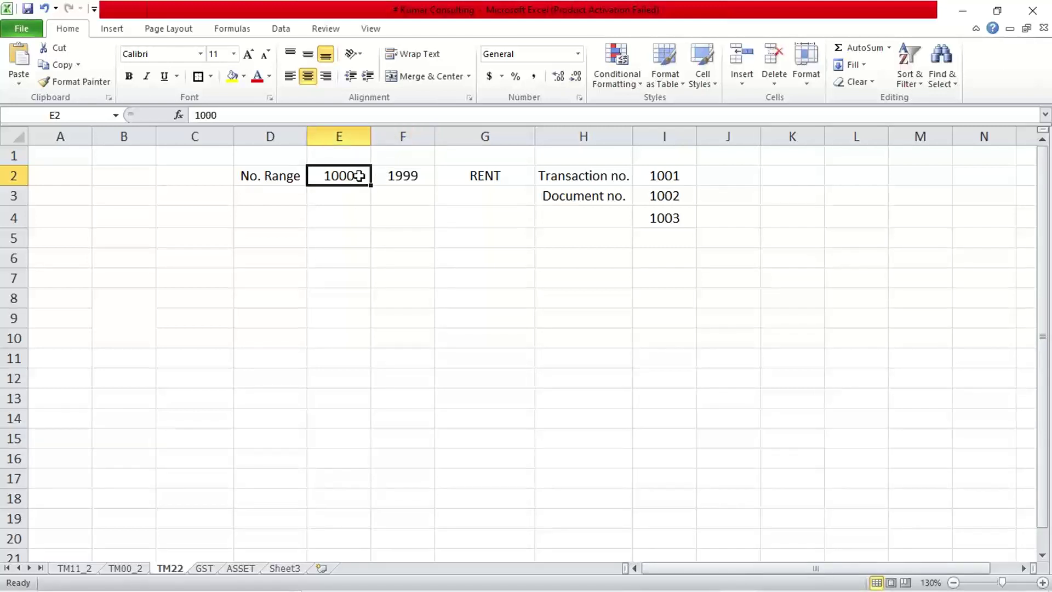
{"action": "double_click", "coordinate": [363, 174]}
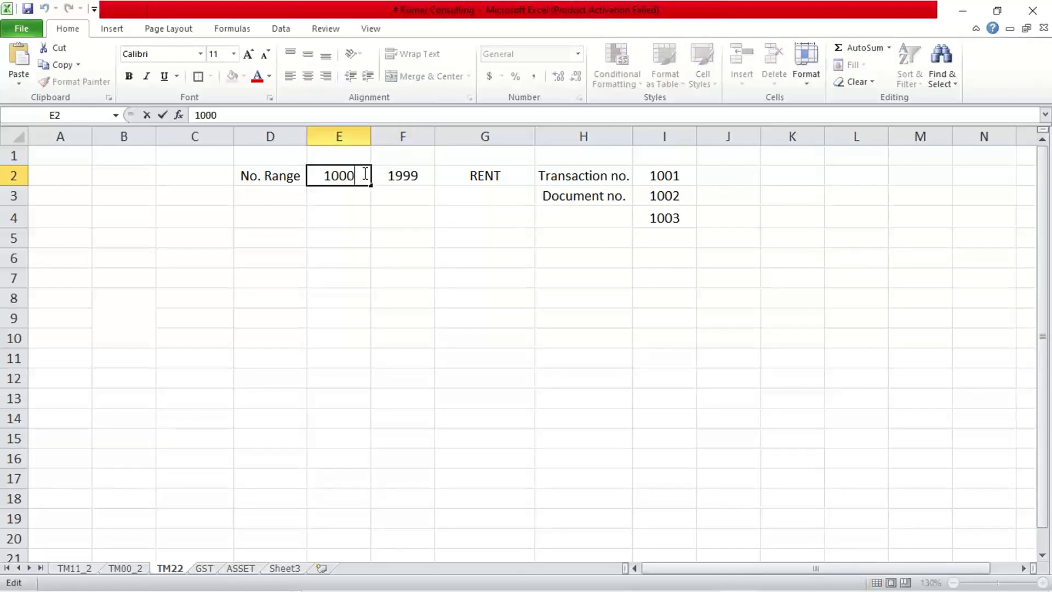
{"action": "type", "text": "00000"}
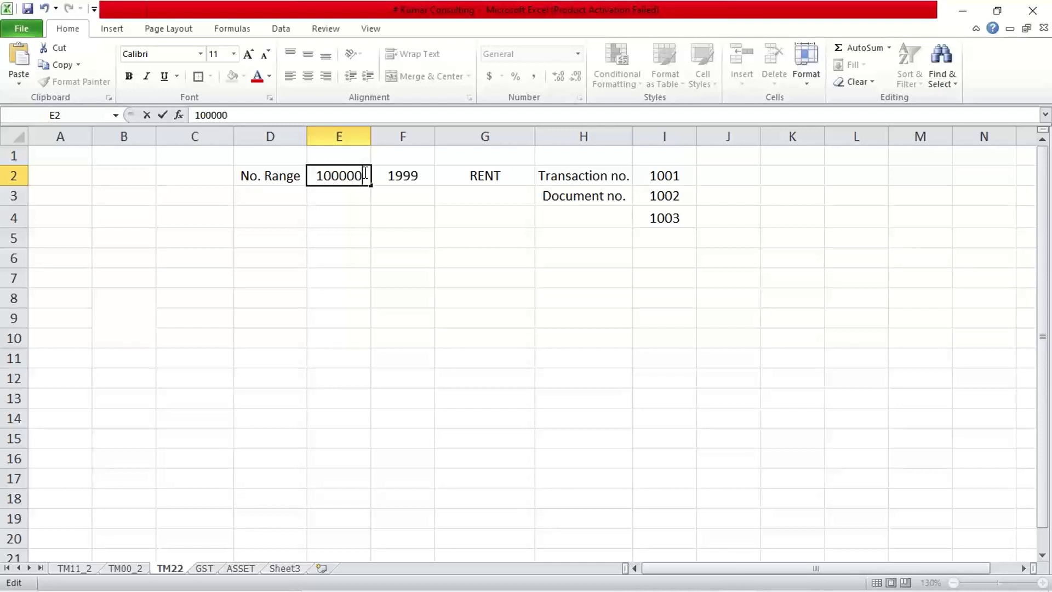
{"action": "type", "text": "000"}
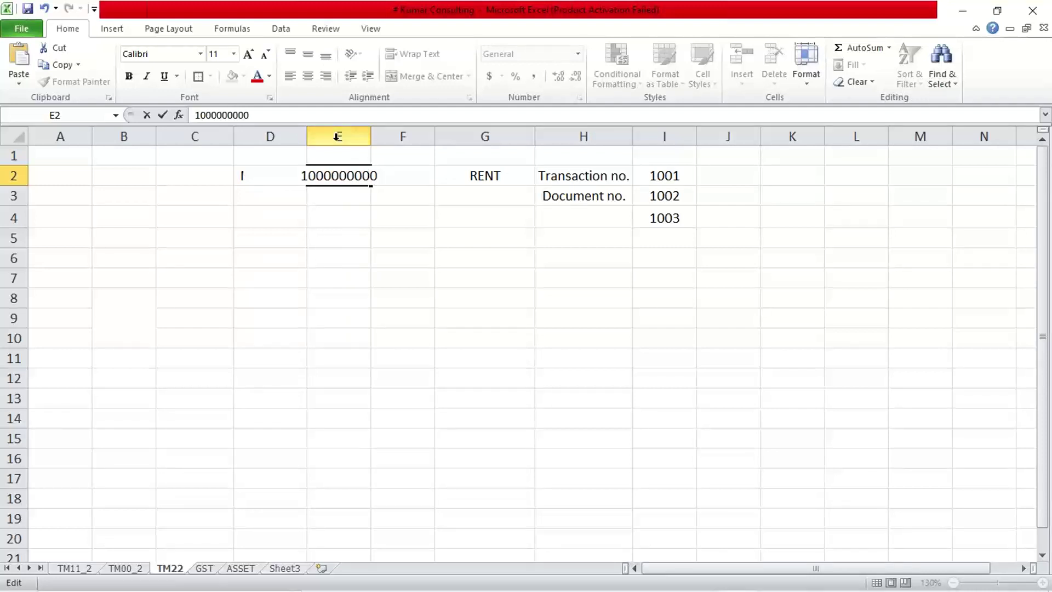
{"action": "left_click_drag", "start_coordinate": [374, 132], "coordinate": [371, 131]}
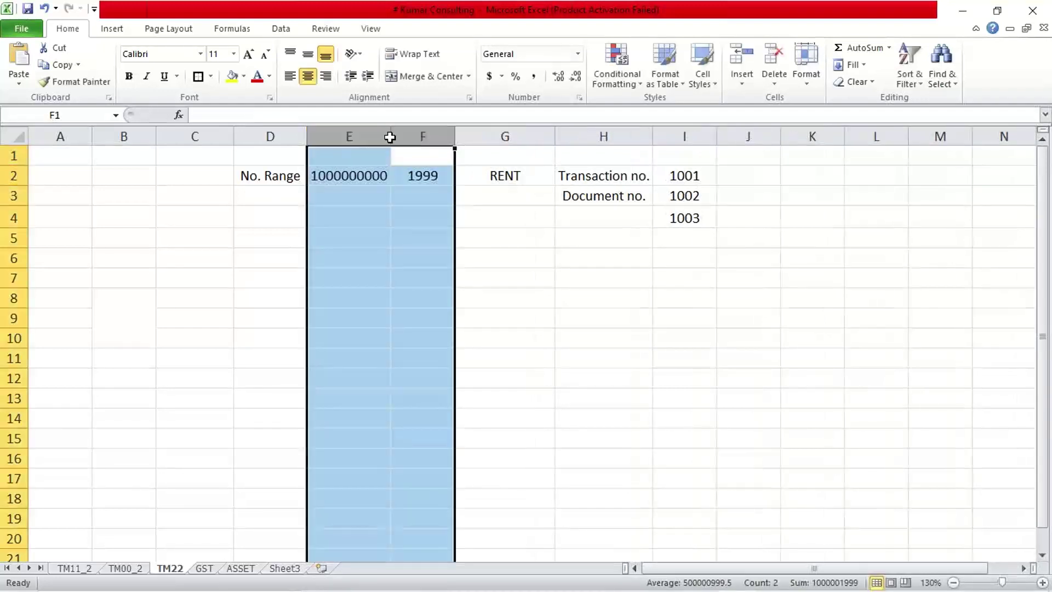
{"action": "left_click", "coordinate": [444, 174]}
{"action": "double_click", "coordinate": [441, 175]}
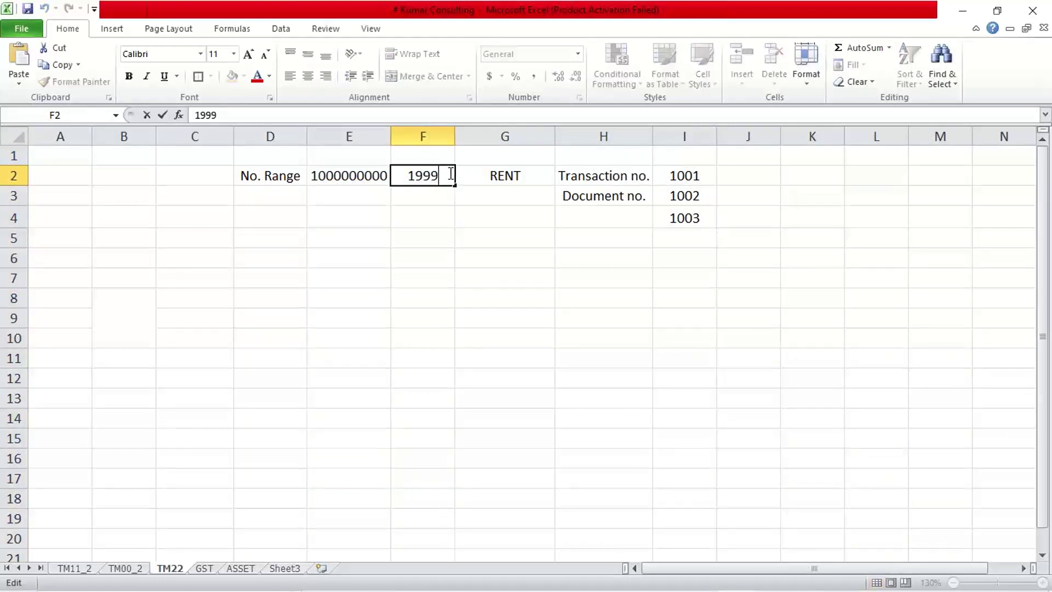
{"action": "type", "text": "999999"}
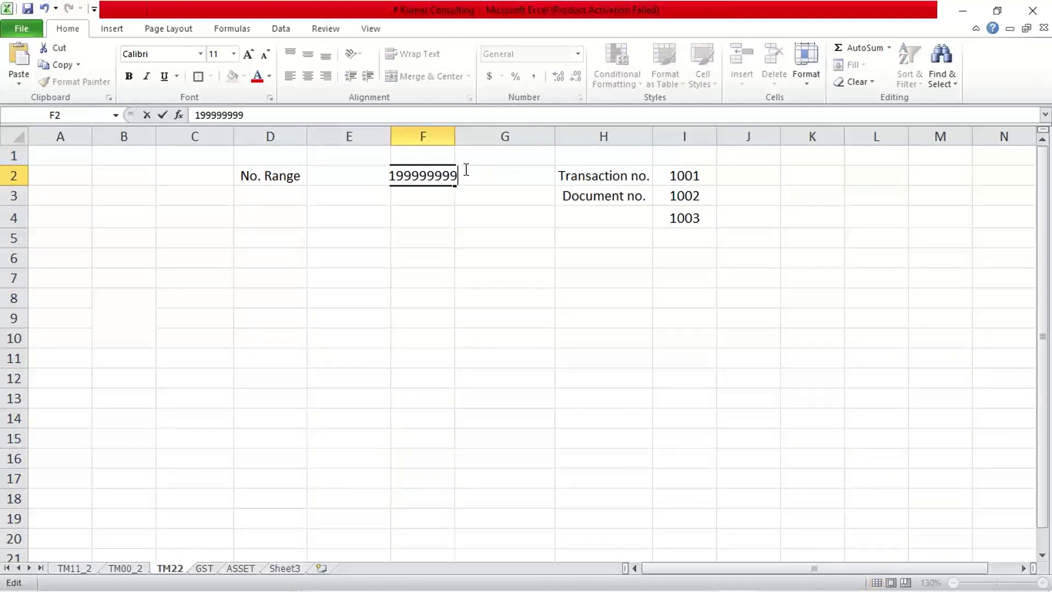
{"action": "left_click", "coordinate": [453, 136]}
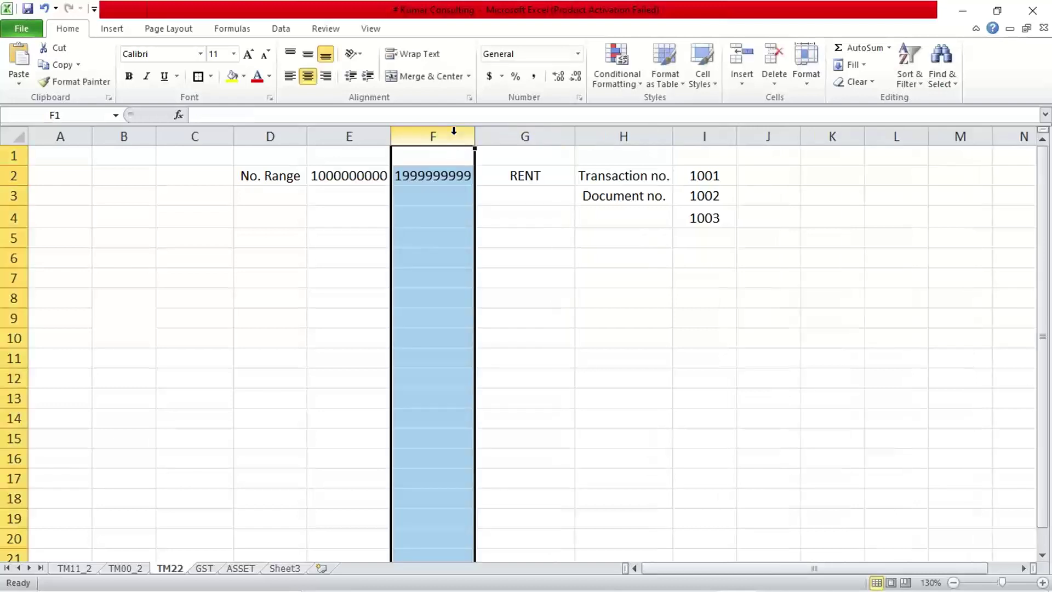
{"action": "left_click", "coordinate": [468, 265]}
{"action": "left_click", "coordinate": [387, 225]}
{"action": "left_click", "coordinate": [345, 175]}
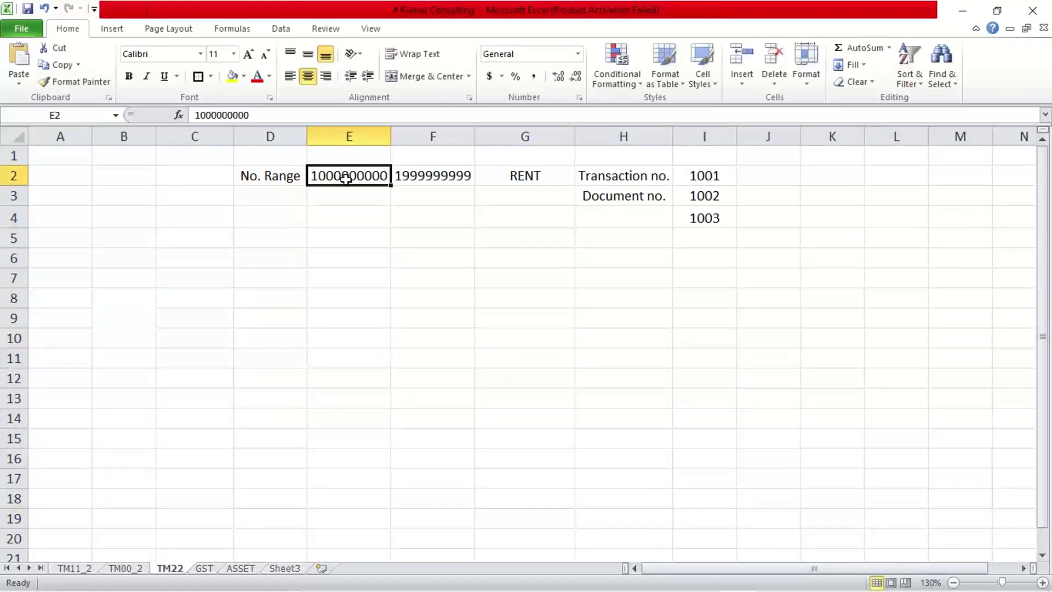
{"action": "left_click", "coordinate": [428, 177]}
{"action": "left_click", "coordinate": [359, 176]}
{"action": "left_click", "coordinate": [414, 175]}
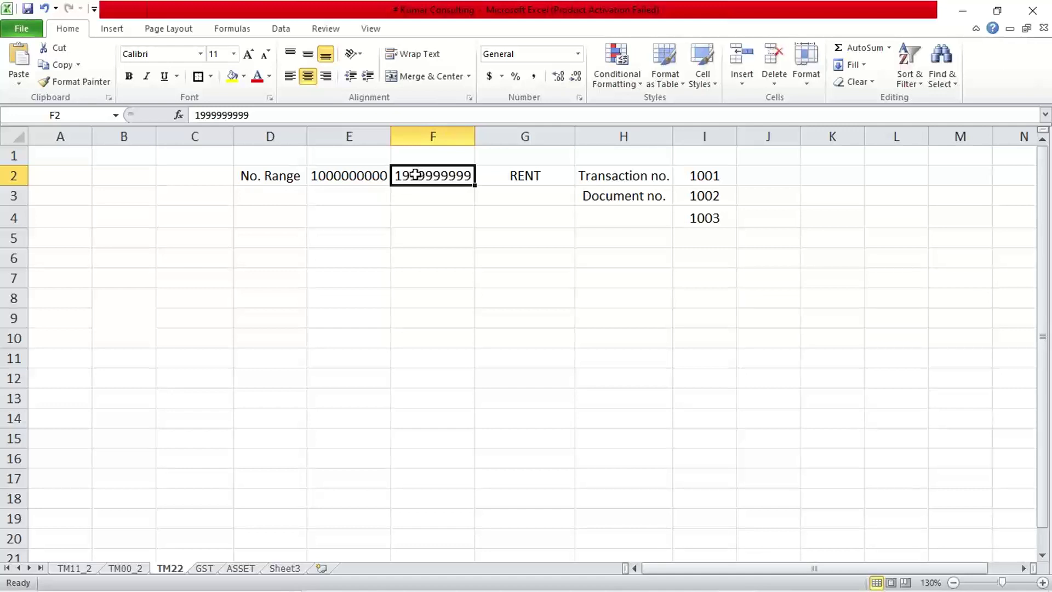
{"action": "left_click", "coordinate": [384, 176]}
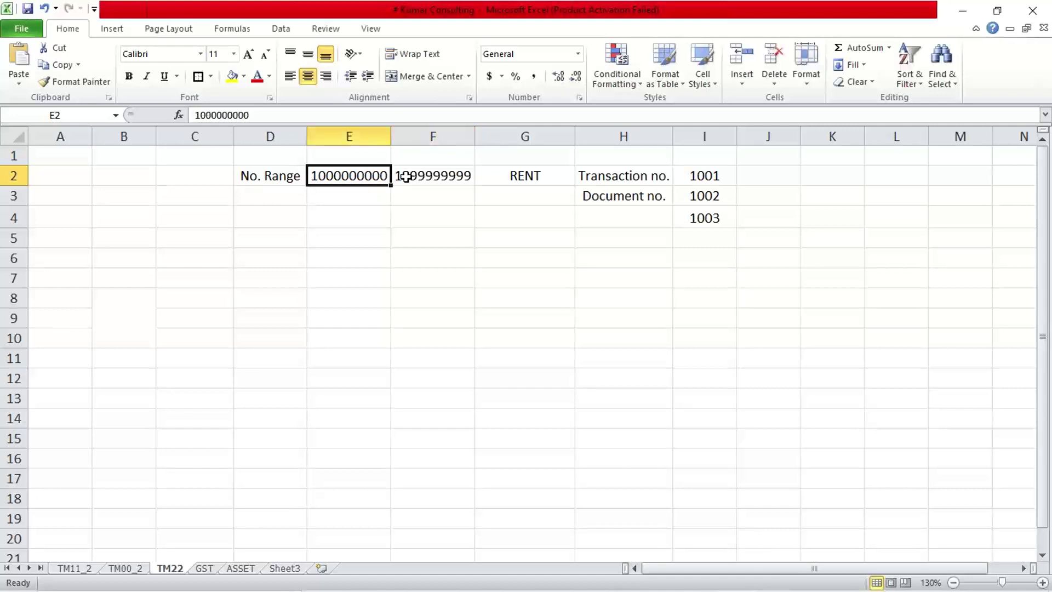
{"action": "left_click", "coordinate": [406, 177]}
{"action": "left_click", "coordinate": [347, 177]}
{"action": "left_click", "coordinate": [426, 173]}
{"action": "left_click", "coordinate": [379, 176]}
{"action": "left_click", "coordinate": [405, 176]}
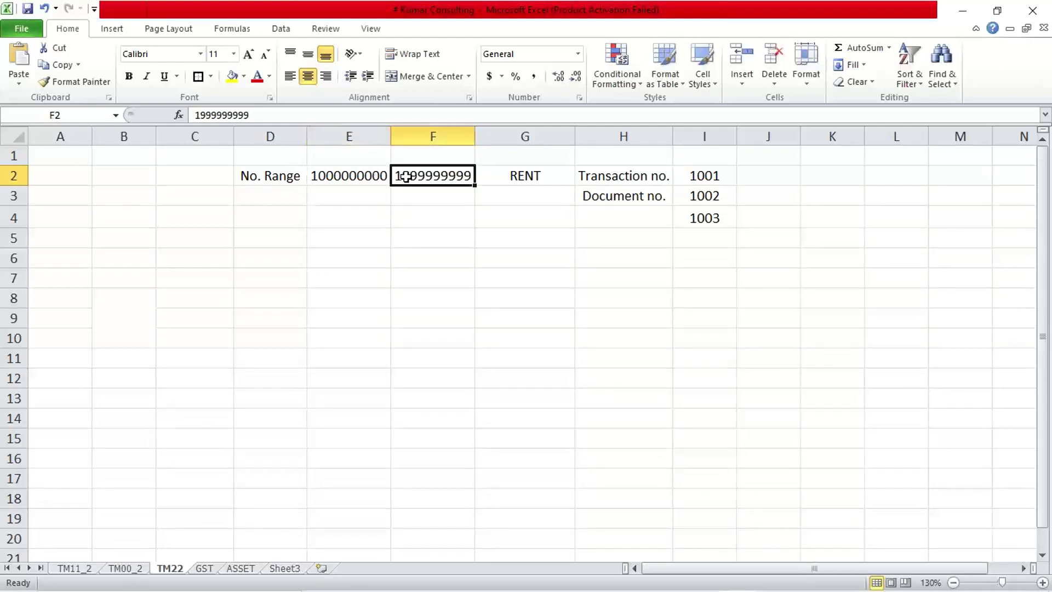
{"action": "left_click", "coordinate": [318, 176]}
{"action": "left_click", "coordinate": [406, 178]}
{"action": "left_click", "coordinate": [366, 179]}
{"action": "left_click", "coordinate": [404, 173]}
{"action": "left_click", "coordinate": [364, 180]}
{"action": "left_click", "coordinate": [405, 176]}
{"action": "left_click", "coordinate": [608, 326]}
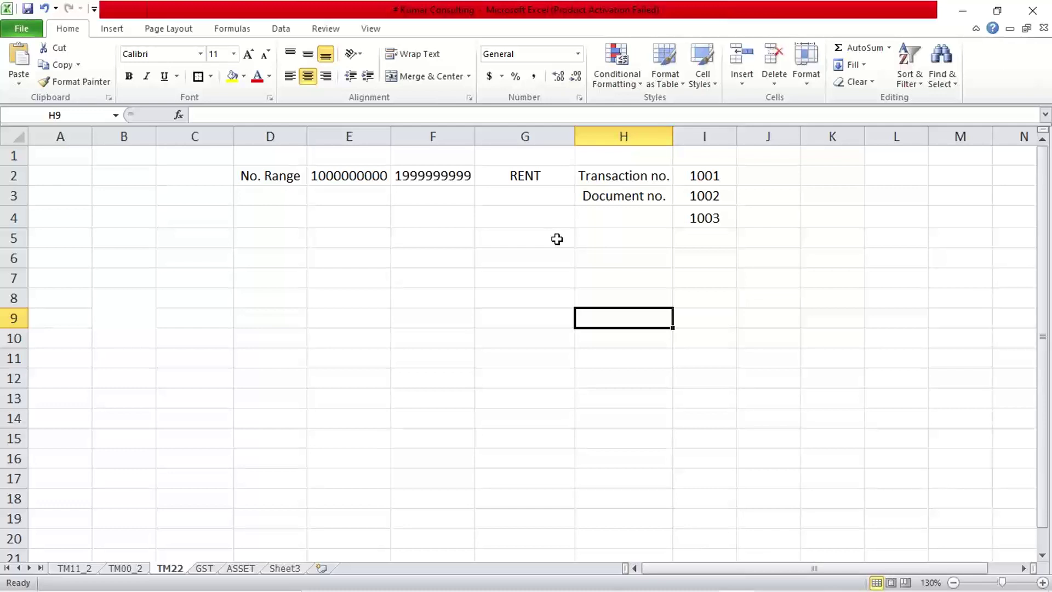
{"action": "left_click", "coordinate": [353, 176]}
{"action": "left_click", "coordinate": [415, 184]}
{"action": "left_click", "coordinate": [364, 176]}
{"action": "left_click", "coordinate": [403, 176]}
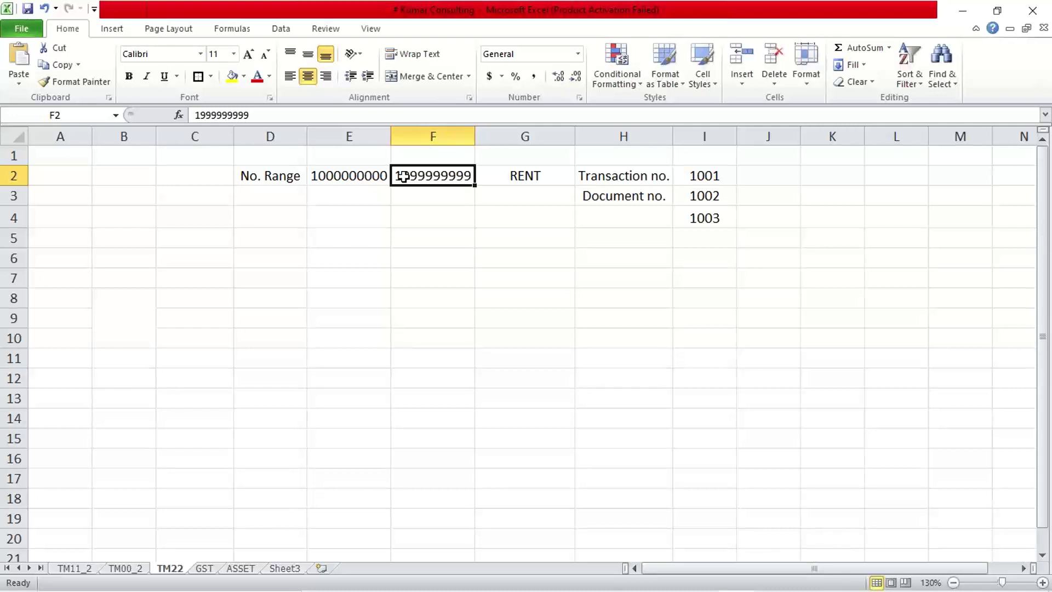
- Restore the number range to 1000 in E2 and 1999 in F2
{"action": "left_click", "coordinate": [363, 170]}
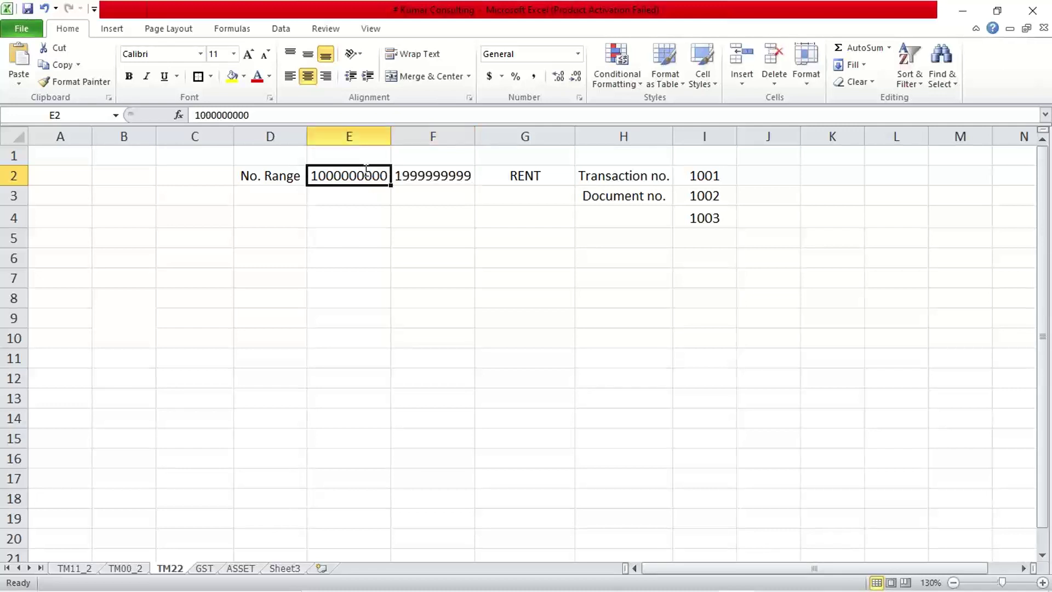
{"action": "type", "text": "1000"}
{"action": "key", "text": "Tab"}
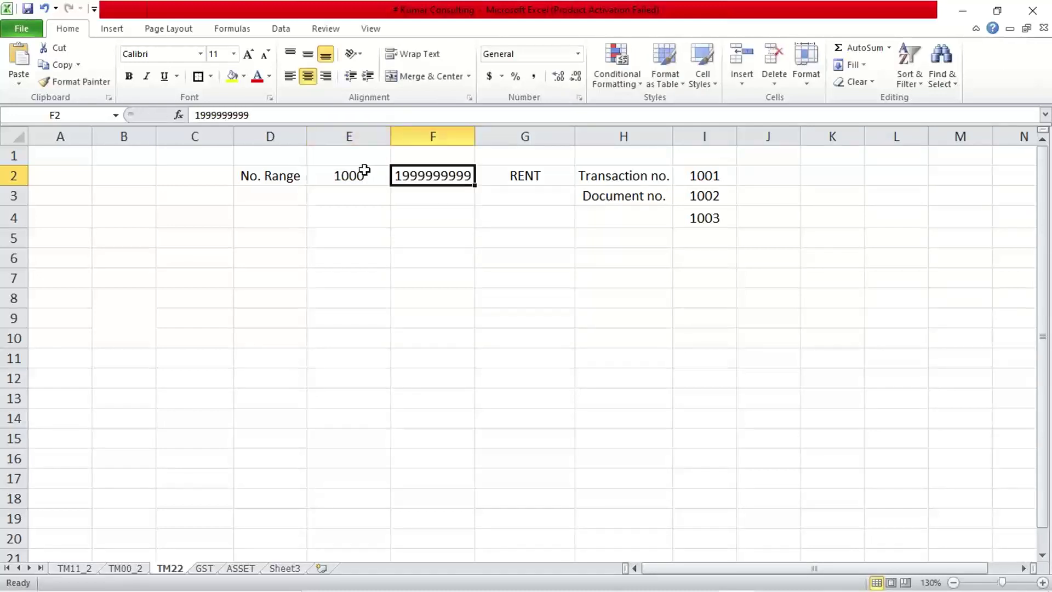
{"action": "type", "text": "1999"}
{"action": "key", "text": "Return"}
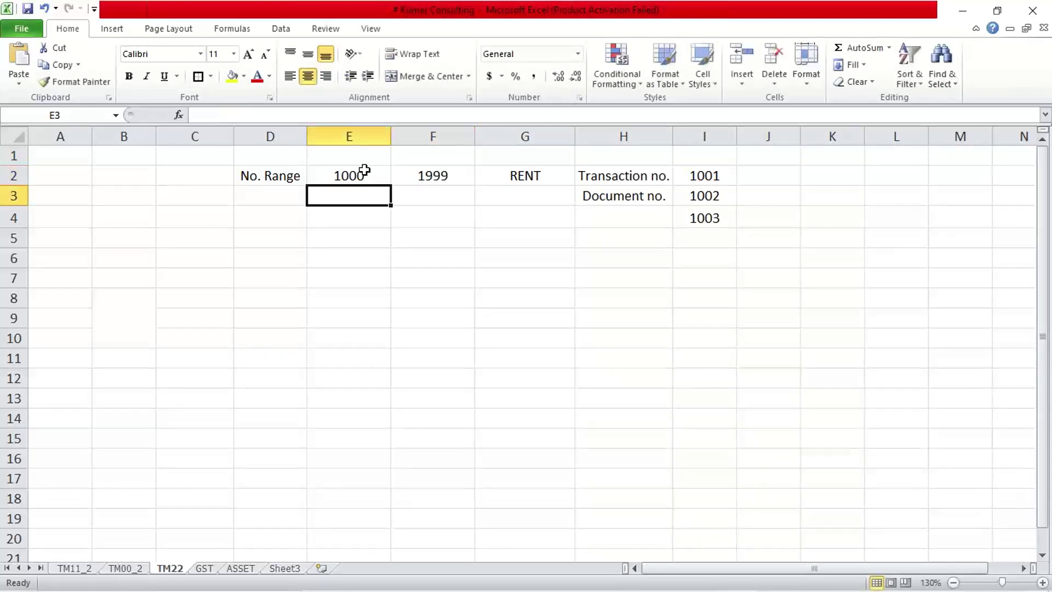
- Compare the restored range start 1000 with the range end 1999
{"action": "left_click", "coordinate": [364, 171]}
{"action": "left_click", "coordinate": [442, 174]}
{"action": "left_click", "coordinate": [364, 174]}
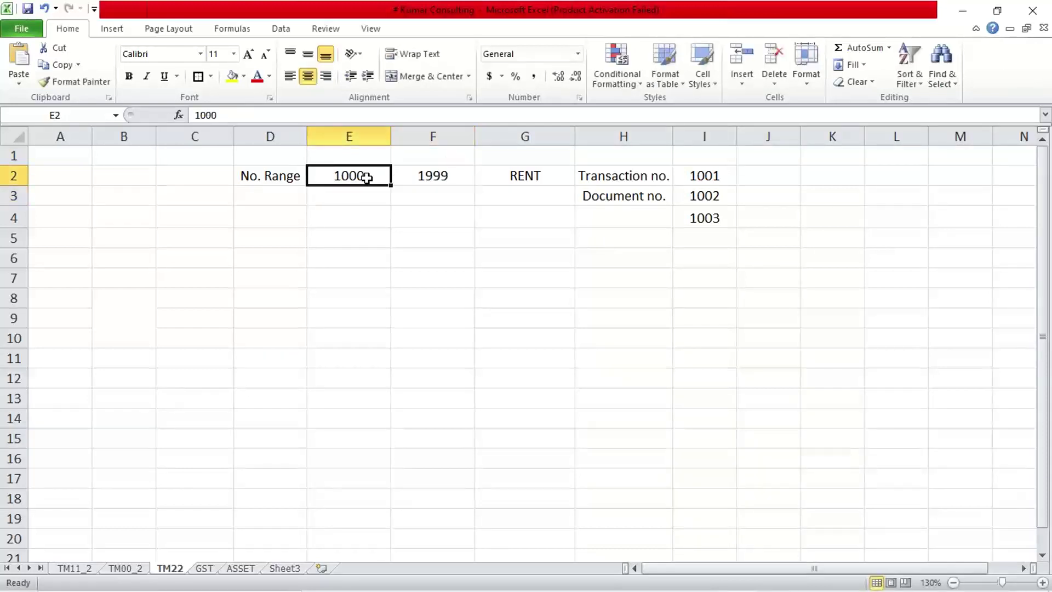
{"action": "left_click", "coordinate": [440, 181]}
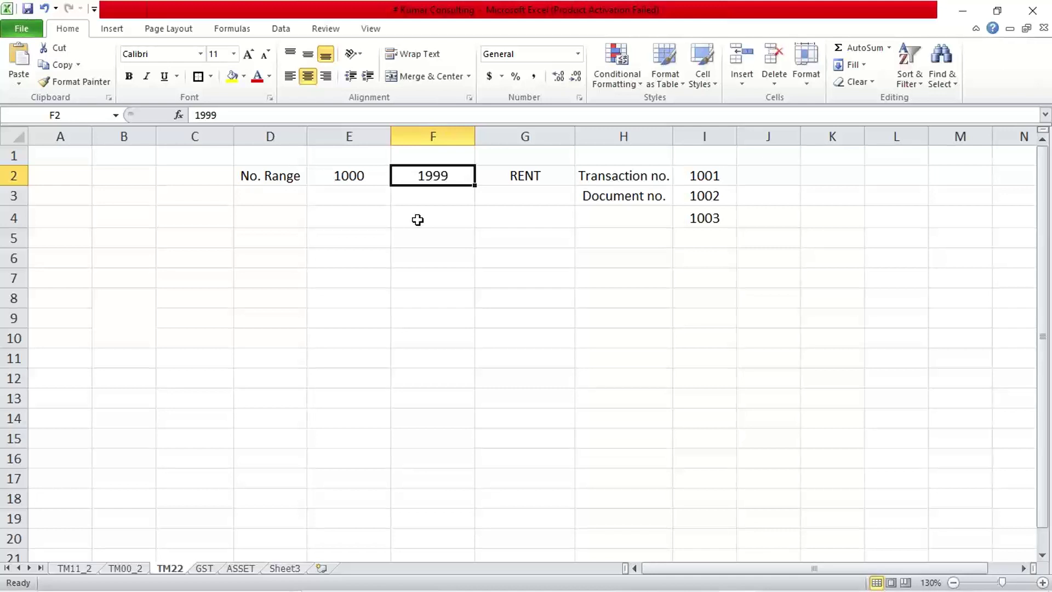
{"action": "left_click", "coordinate": [362, 182]}
{"action": "left_click", "coordinate": [414, 180]}
{"action": "left_click", "coordinate": [374, 179]}
{"action": "left_click", "coordinate": [422, 181]}
{"action": "left_click", "coordinate": [364, 181]}
{"action": "left_click", "coordinate": [421, 181]}
{"action": "left_click", "coordinate": [341, 179]}
{"action": "left_click", "coordinate": [423, 180]}
{"action": "left_click", "coordinate": [352, 178]}
{"action": "left_click", "coordinate": [462, 176]}
{"action": "left_click", "coordinate": [359, 173]}
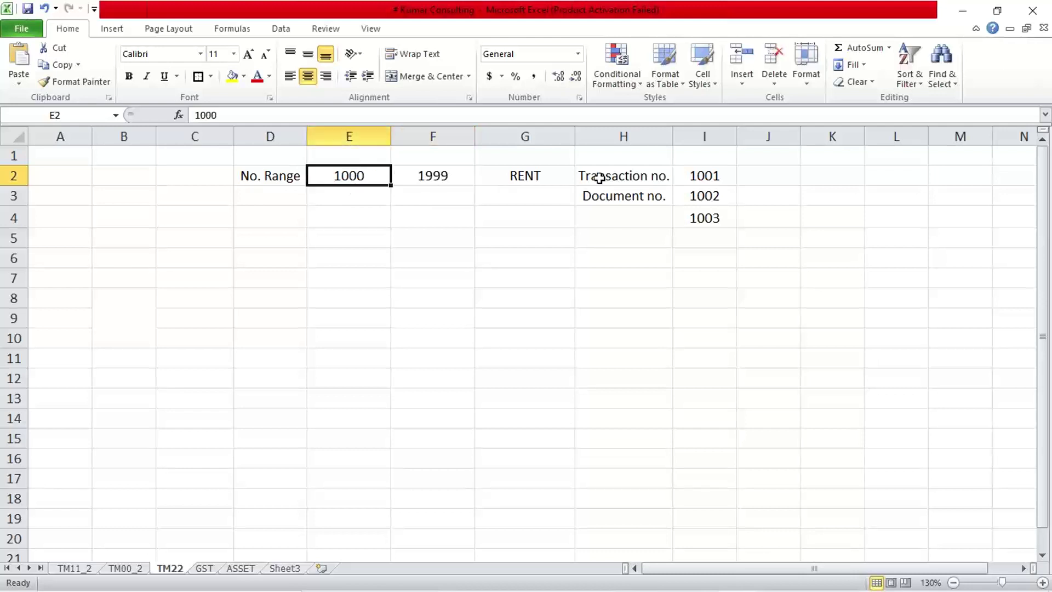
- Relate sample numbers 1001–1003 and the Document no. label to the 1000–1999 range
{"action": "left_click", "coordinate": [699, 173]}
{"action": "left_click", "coordinate": [705, 194]}
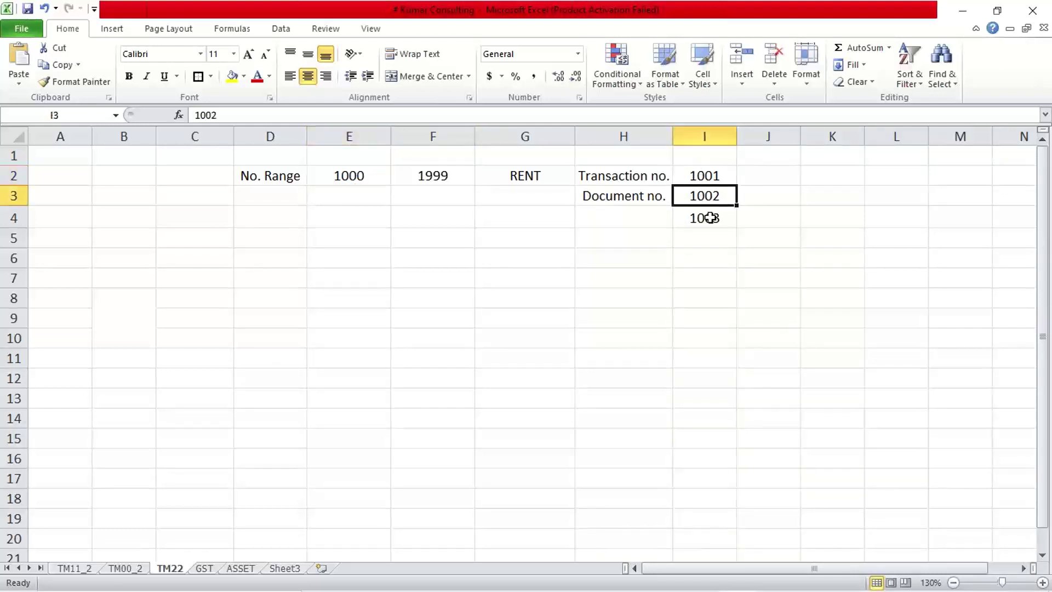
{"action": "left_click", "coordinate": [709, 216]}
{"action": "left_click", "coordinate": [704, 197]}
{"action": "left_click", "coordinate": [647, 196]}
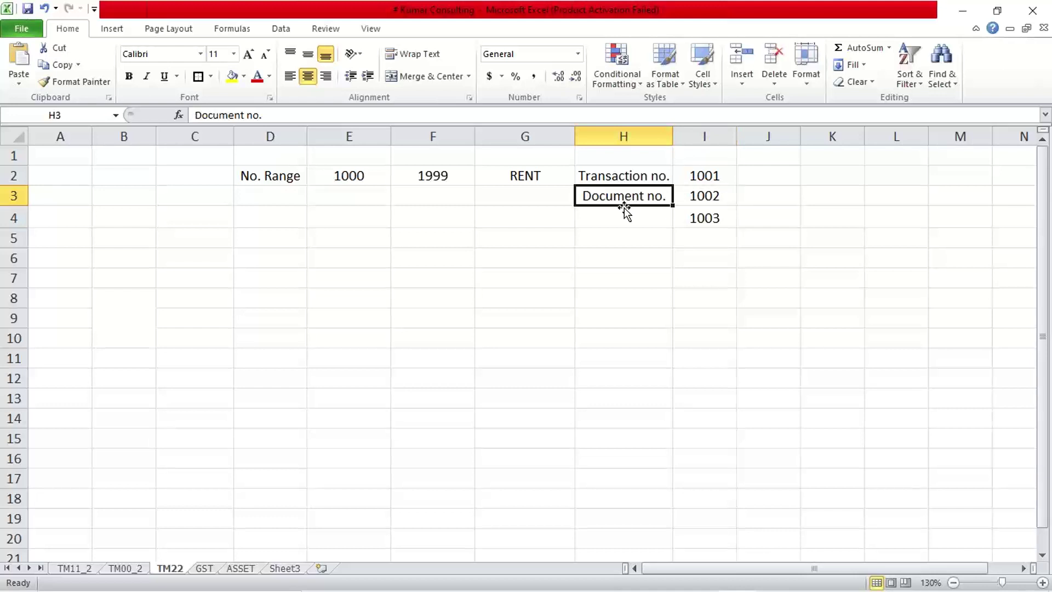
{"action": "left_click", "coordinate": [708, 200]}
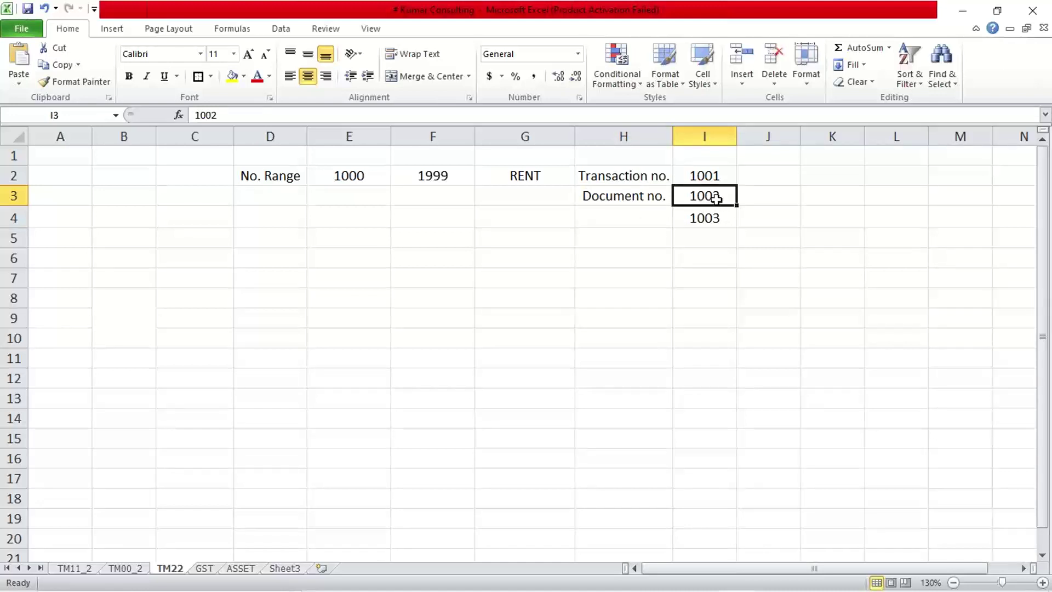
{"action": "left_click", "coordinate": [370, 174]}
{"action": "left_click", "coordinate": [439, 175]}
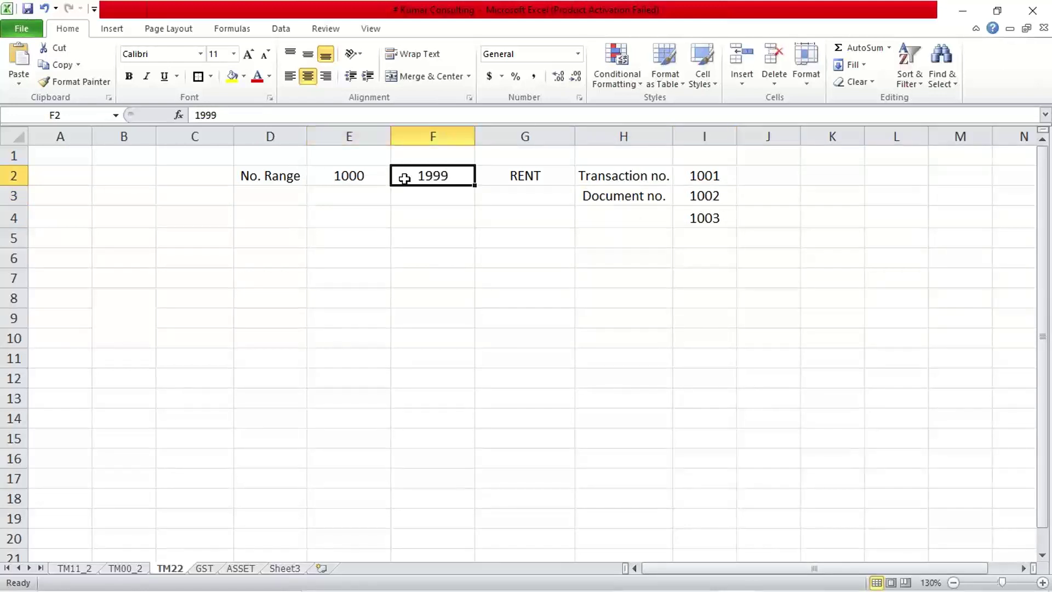
{"action": "left_click", "coordinate": [356, 177]}
{"action": "left_click", "coordinate": [435, 177]}
{"action": "mouse_move", "coordinate": [627, 578]}
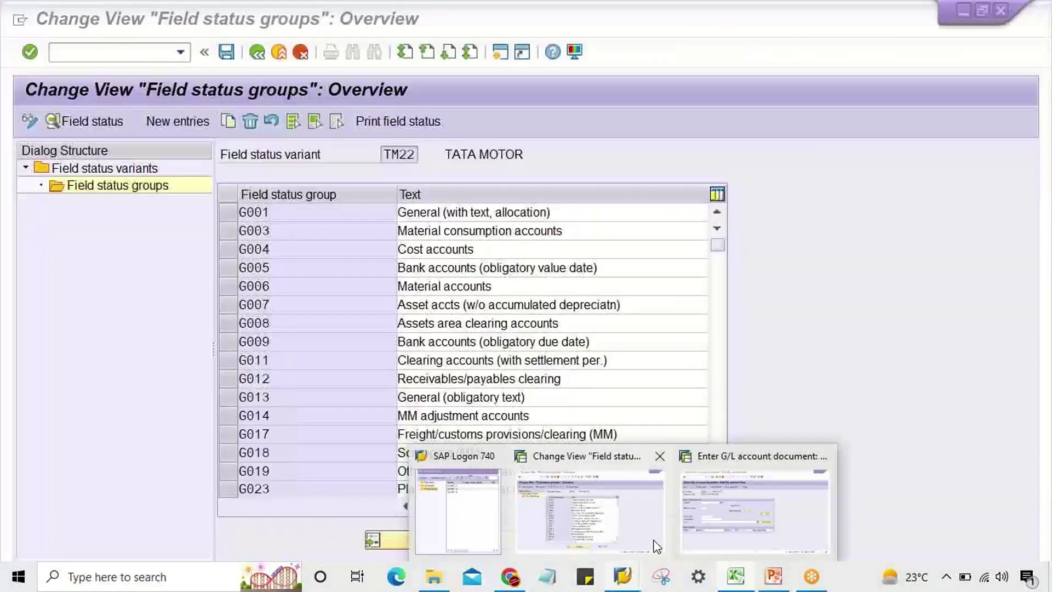
- Run /nFBN1 in SAP and enter company code TM22
{"action": "left_click", "coordinate": [656, 544]}
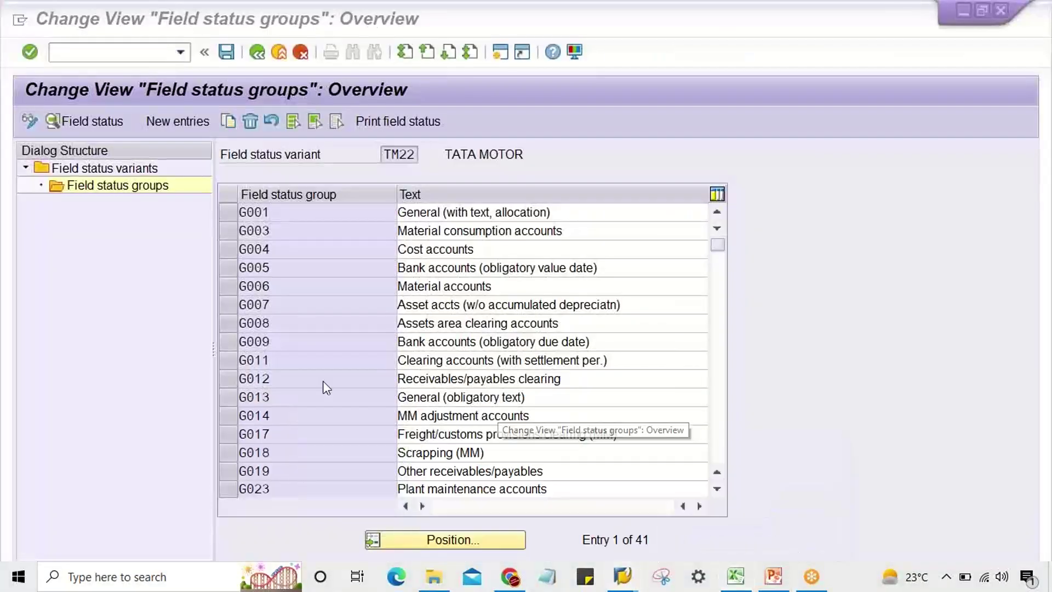
{"action": "left_click", "coordinate": [107, 52]}
{"action": "type", "text": "/n"}
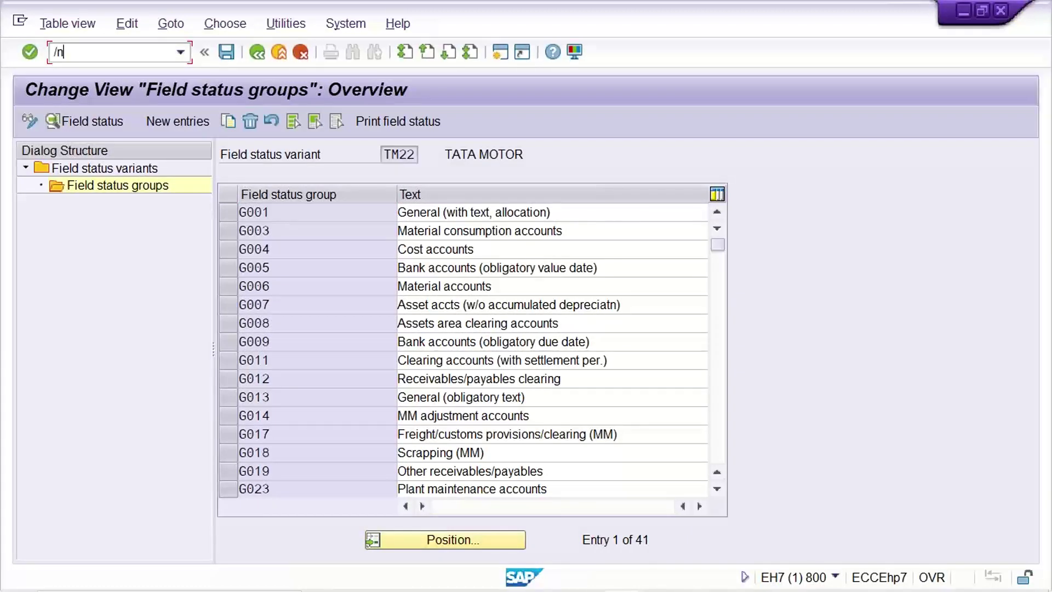
{"action": "type", "text": "FBN1"}
{"action": "key", "text": "Return"}
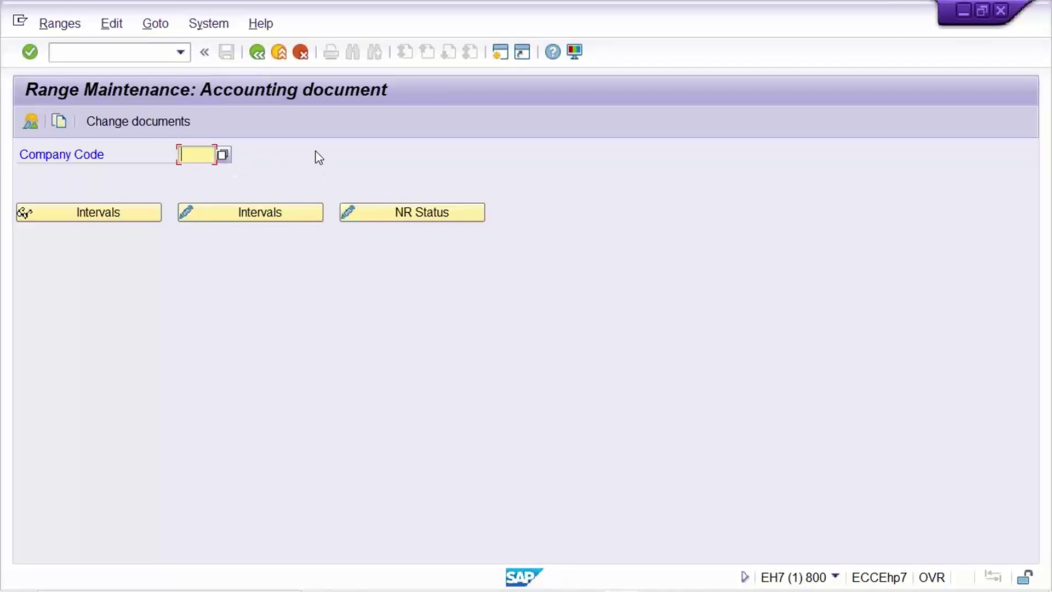
{"action": "type", "text": "TM22"}
- Switch the TM22 intervals to change mode and enter number range 01 in the first row
{"action": "left_click", "coordinate": [241, 218]}
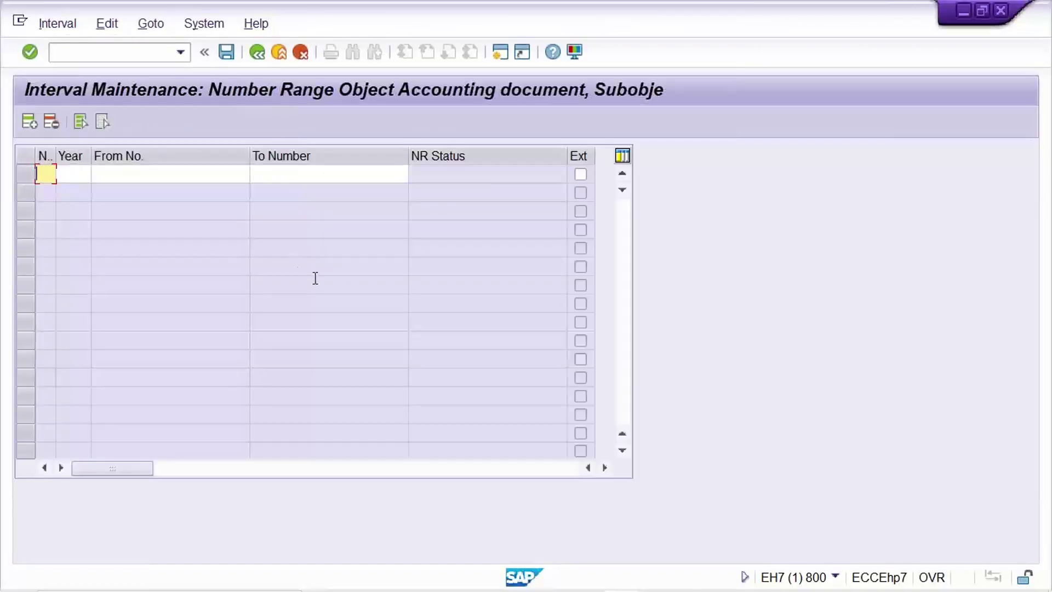
{"action": "type", "text": "01"}
- Enter year 2022 for interval 01, dismissing the suggested values
{"action": "key", "text": "Tab"}
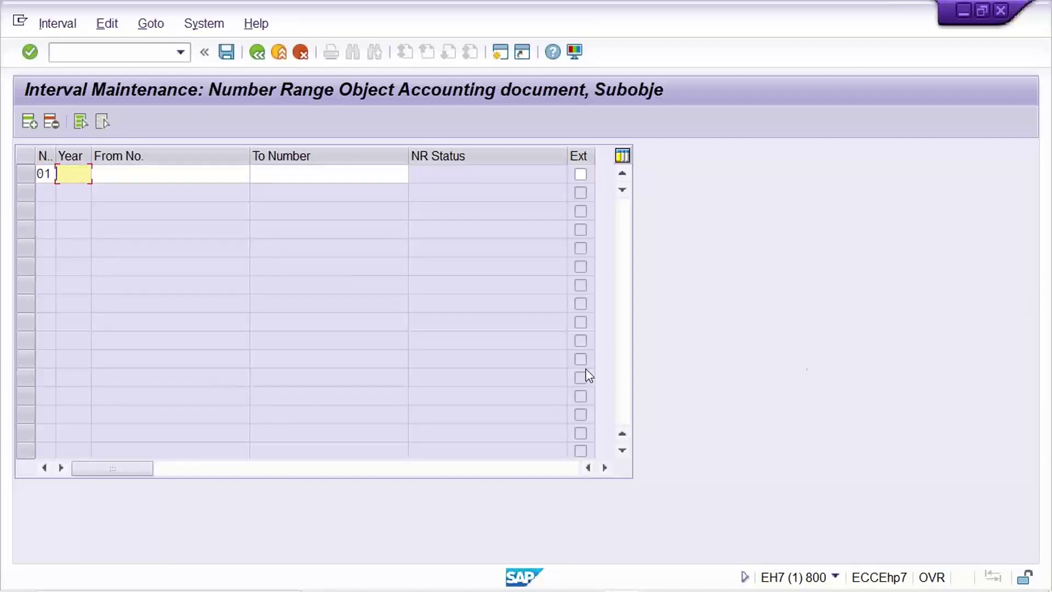
{"action": "left_click", "coordinate": [161, 175]}
{"action": "left_click", "coordinate": [305, 177]}
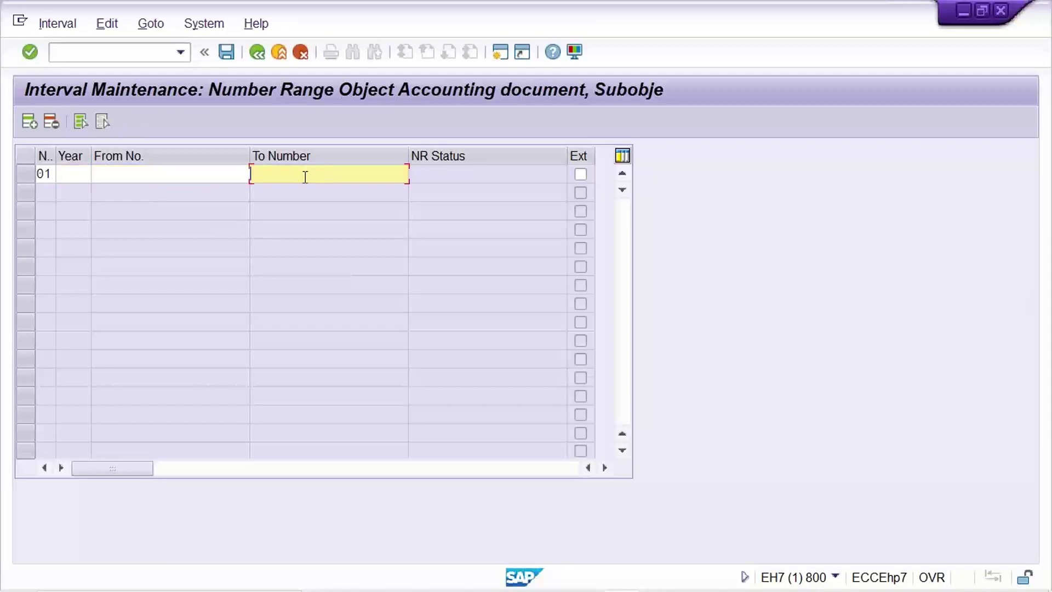
{"action": "left_click", "coordinate": [218, 175]}
{"action": "left_click", "coordinate": [299, 174]}
{"action": "left_click", "coordinate": [77, 169]}
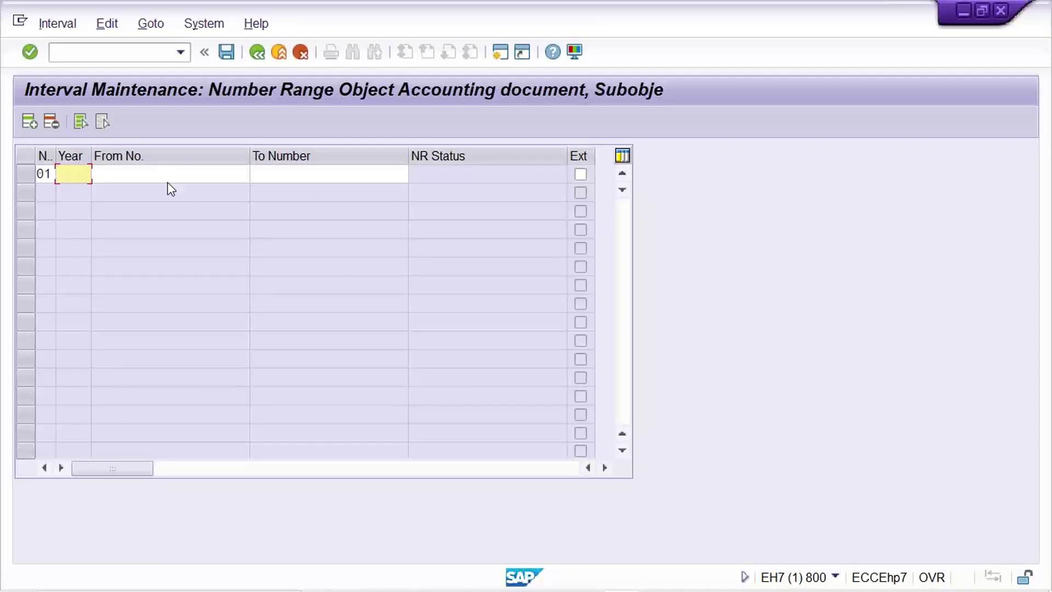
{"action": "type", "text": "2022"}
{"action": "key", "text": "Escape"}
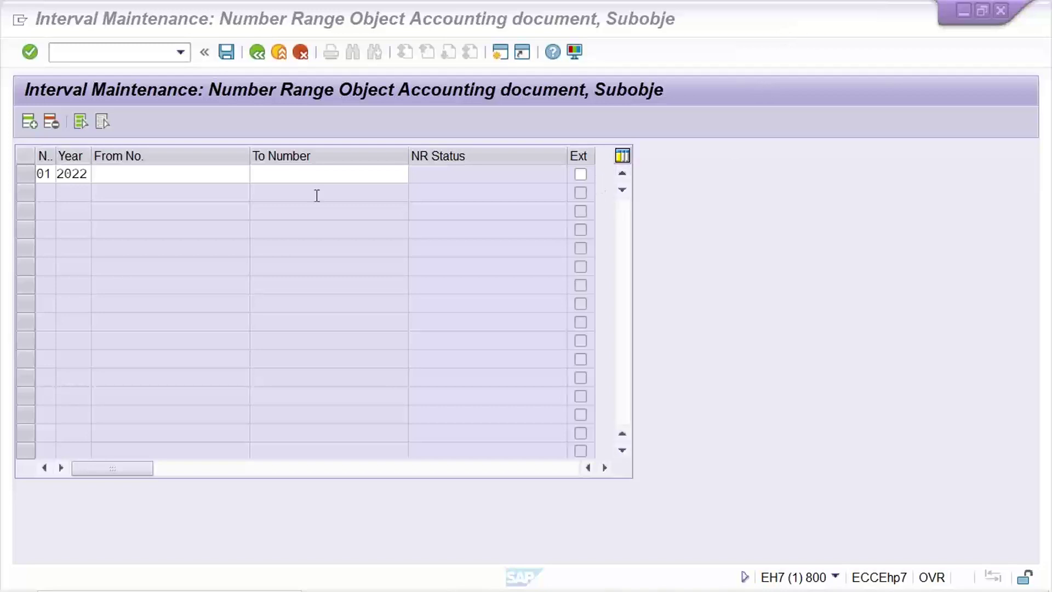
{"action": "left_click", "coordinate": [212, 179]}
- Set interval 01's From No. to 1000 and To Number to 1999, then confirm
{"action": "left_click", "coordinate": [228, 179]}
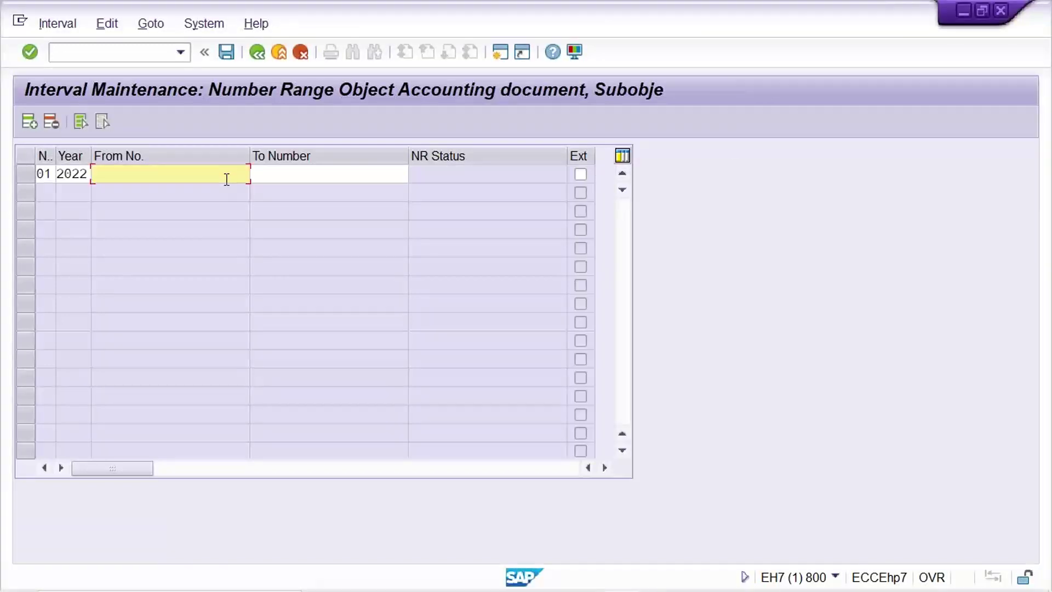
{"action": "type", "text": "1000"}
{"action": "key", "text": "Tab"}
{"action": "type", "text": "1999"}
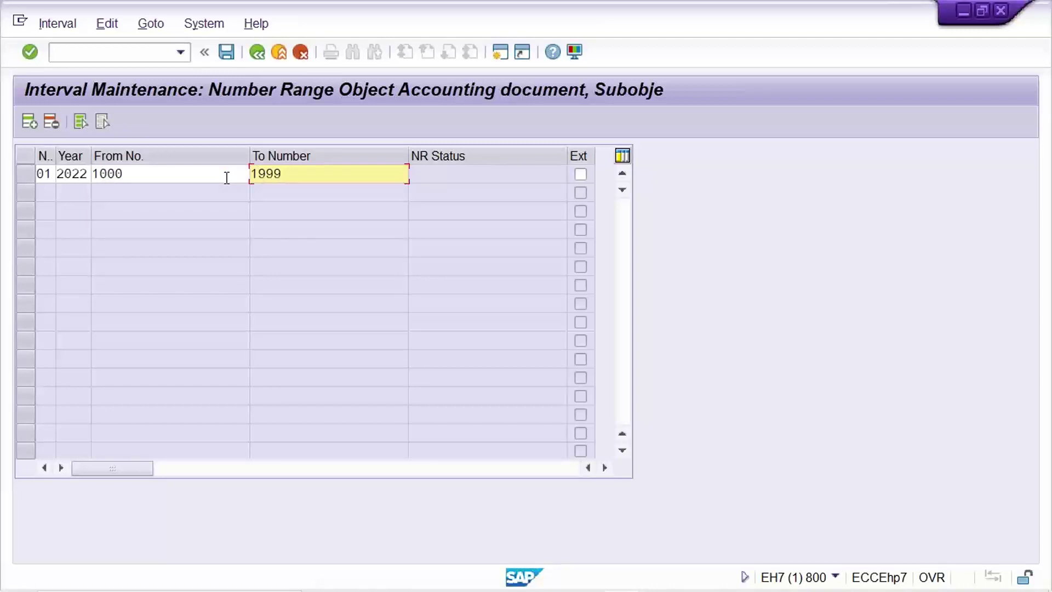
{"action": "key", "text": "Return"}
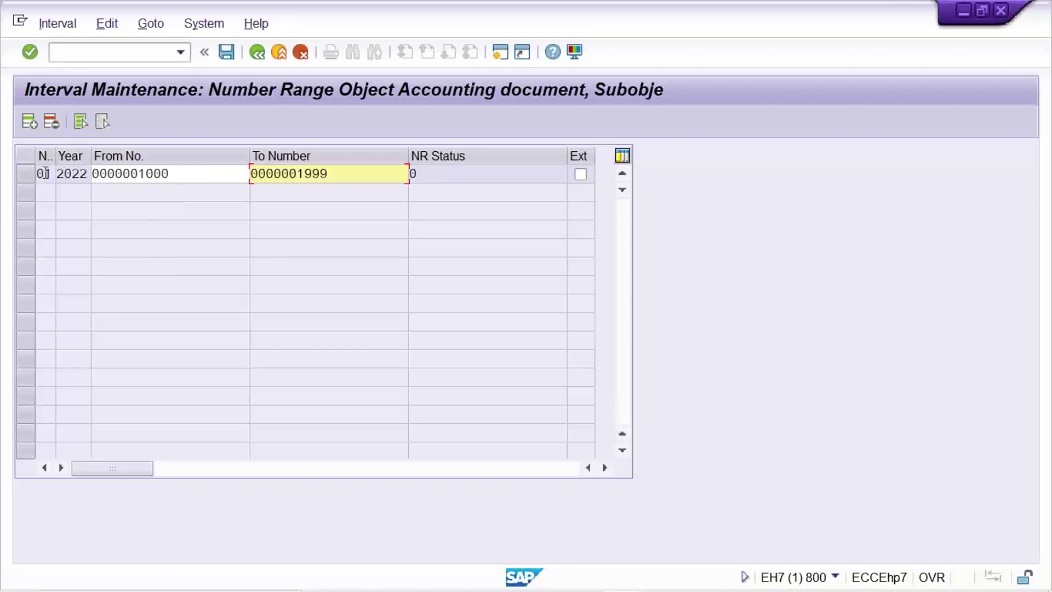
{"action": "left_click", "coordinate": [74, 172]}
{"action": "left_click", "coordinate": [181, 170]}
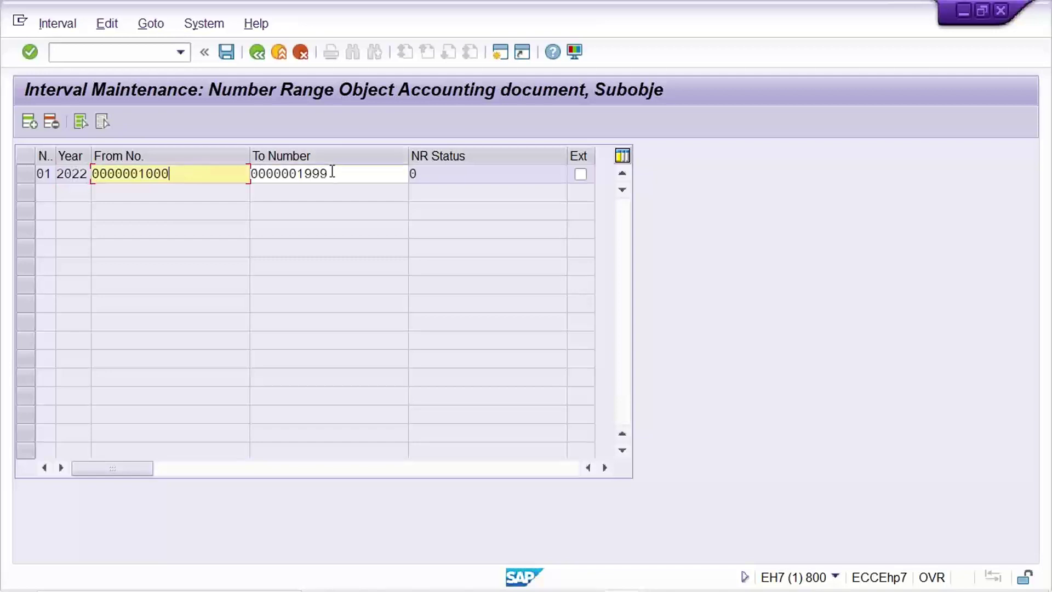
{"action": "left_click", "coordinate": [329, 173]}
{"action": "left_click", "coordinate": [182, 174]}
{"action": "left_click", "coordinate": [359, 171]}
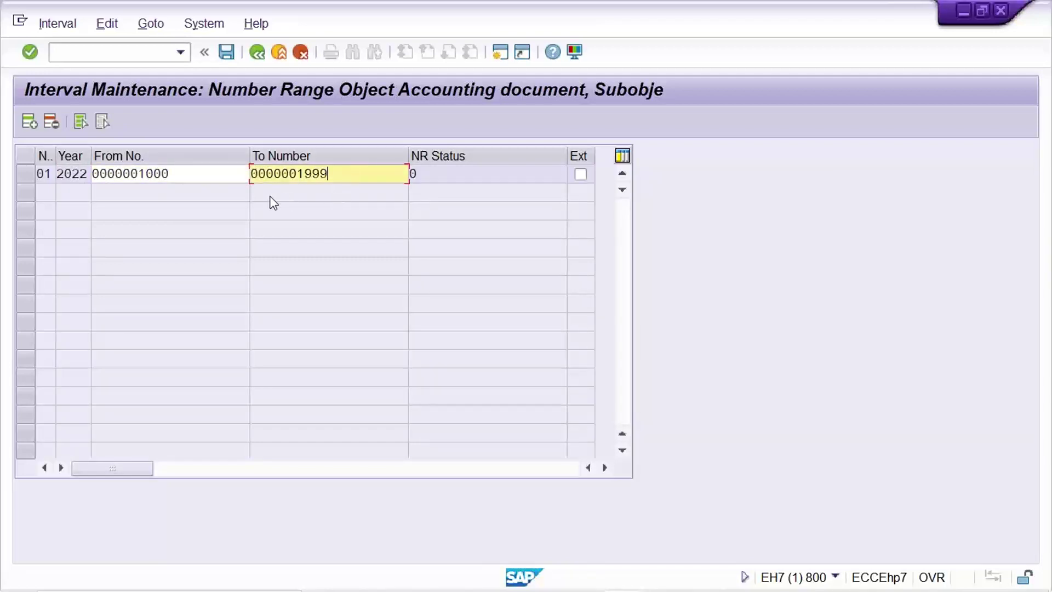
{"action": "left_click_drag", "start_coordinate": [192, 178], "coordinate": [67, 181]}
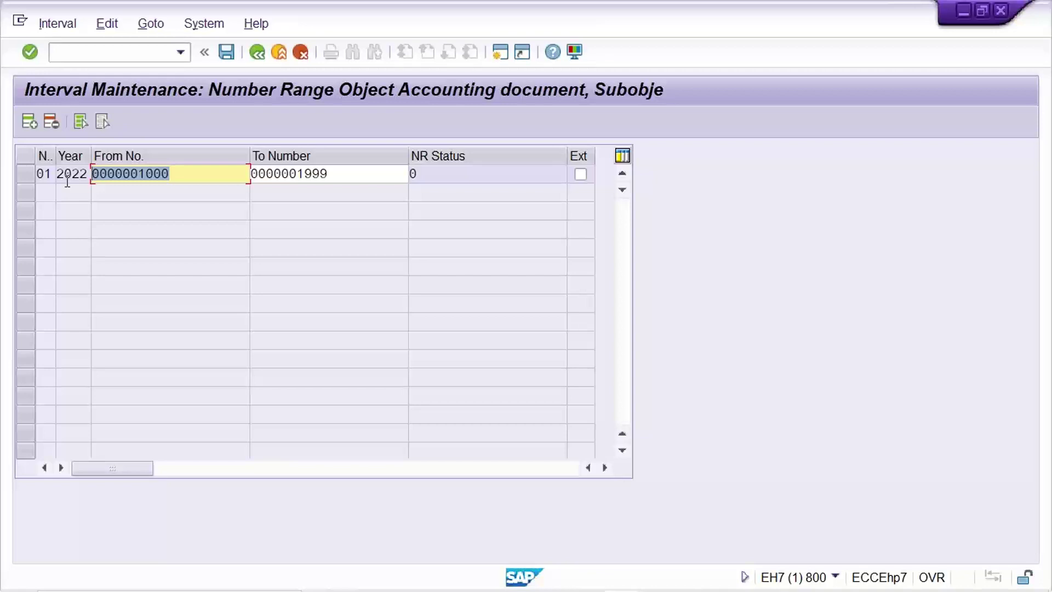
{"action": "left_click", "coordinate": [344, 169]}
{"action": "type", "text": "0000001999"}
- Save interval 01 with Ctrl+S and acknowledge the transport notice
{"action": "key", "text": "ctrl+s"}
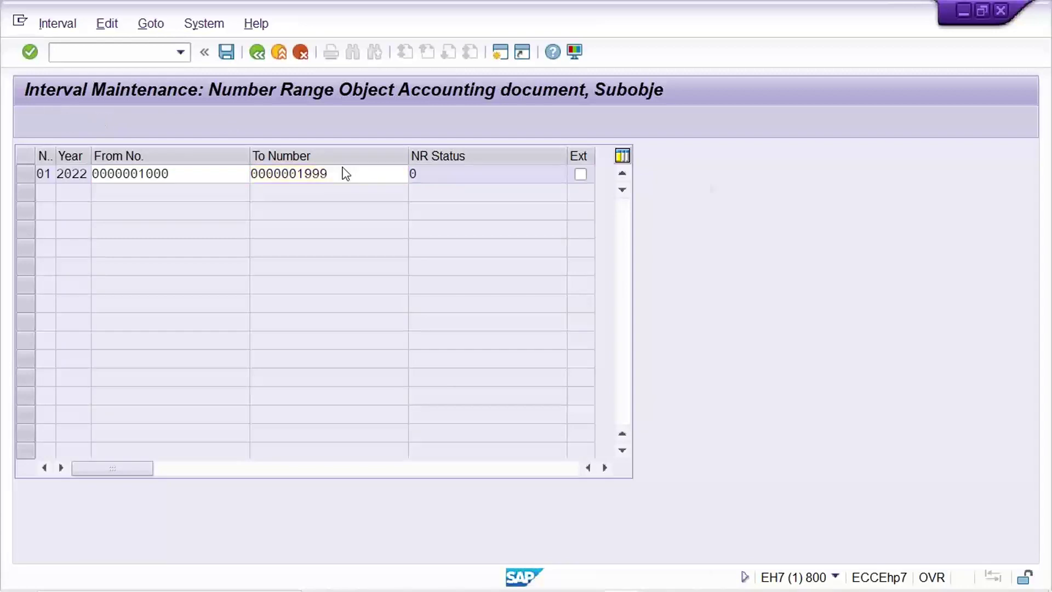
{"action": "key", "text": "Return"}
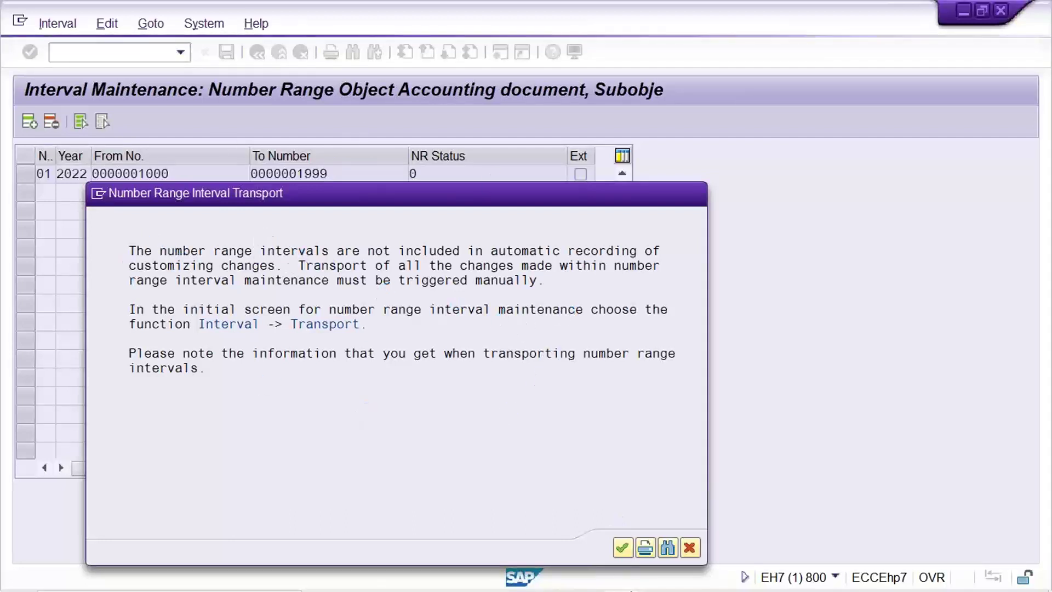
{"action": "mouse_move", "coordinate": [625, 585]}
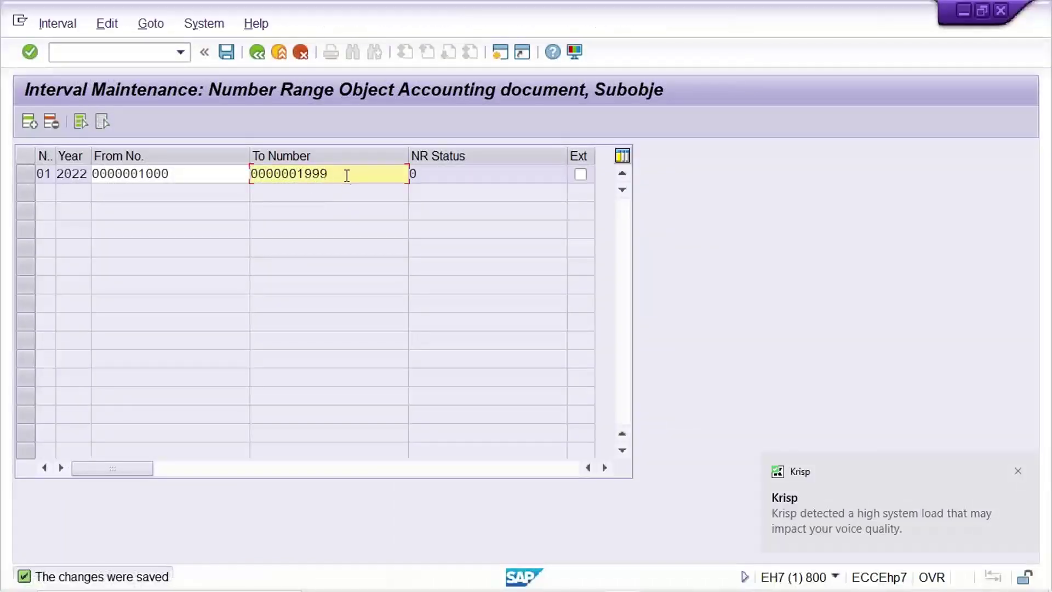
{"action": "left_click", "coordinate": [1018, 472]}
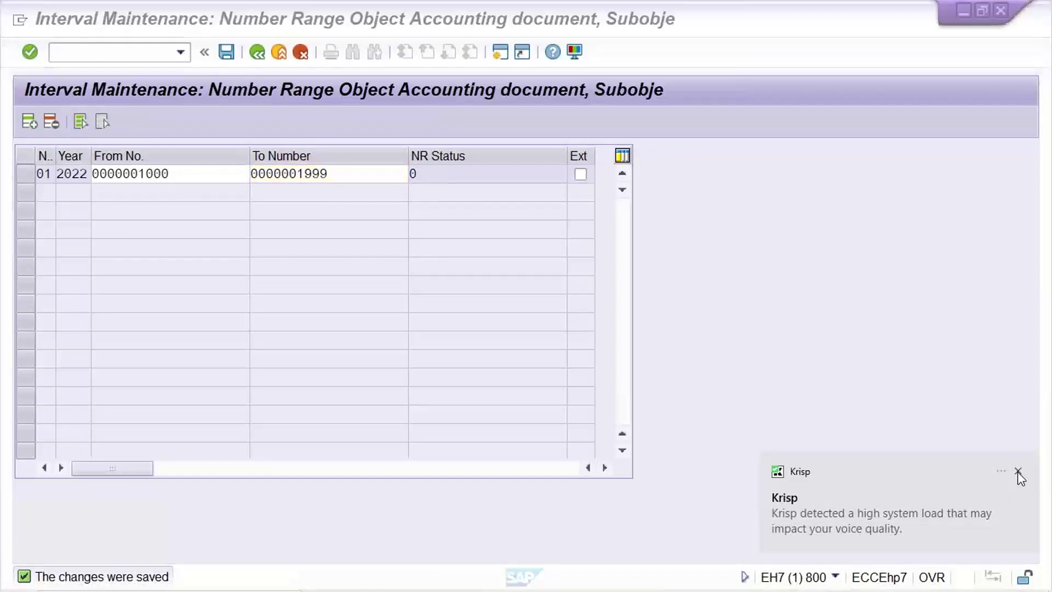
{"action": "left_click", "coordinate": [175, 172]}
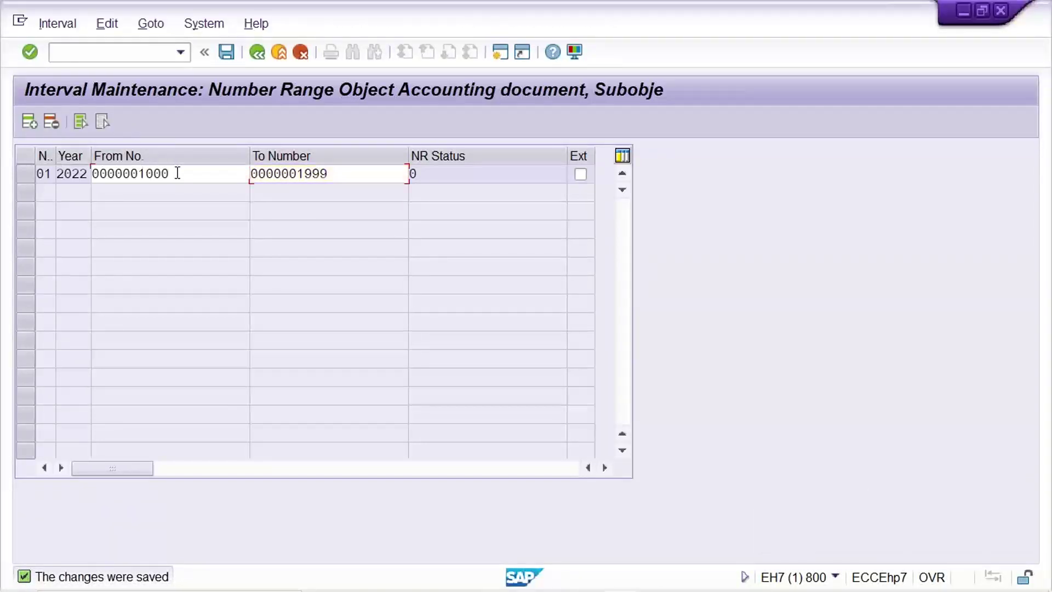
{"action": "left_click", "coordinate": [360, 176]}
{"action": "left_click", "coordinate": [199, 171]}
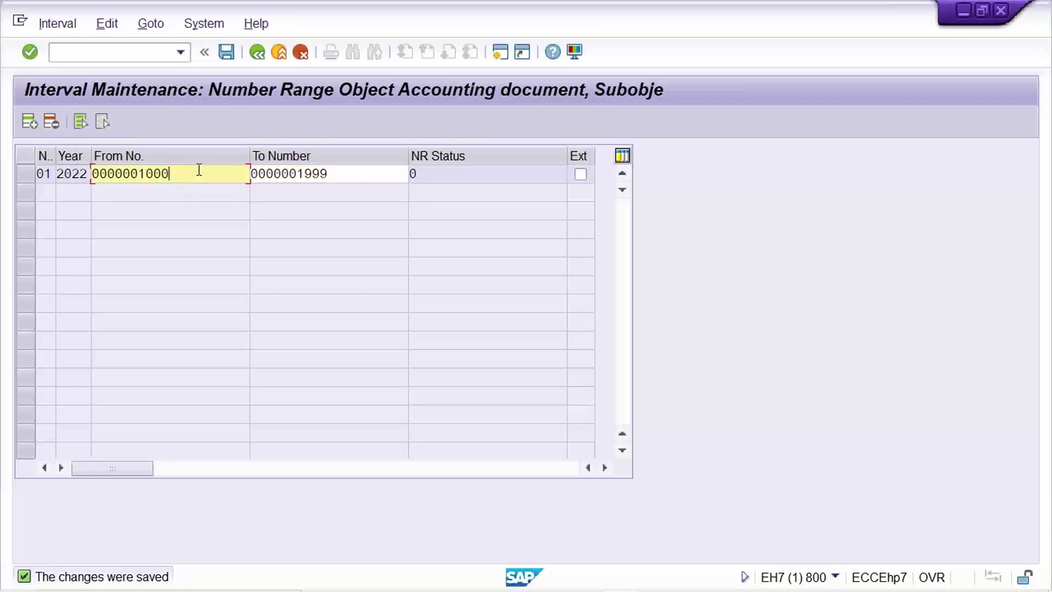
{"action": "left_click", "coordinate": [362, 174]}
{"action": "left_click", "coordinate": [199, 176]}
{"action": "left_click", "coordinate": [345, 174]}
{"action": "left_click", "coordinate": [195, 173]}
{"action": "left_click", "coordinate": [354, 174]}
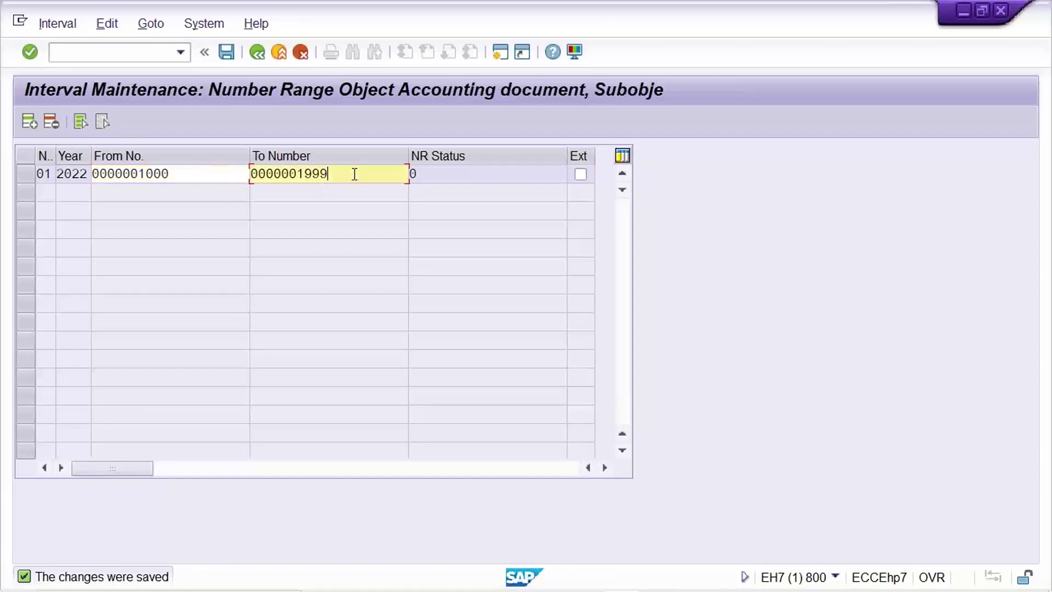
{"action": "left_click", "coordinate": [213, 173]}
{"action": "left_click", "coordinate": [360, 176]}
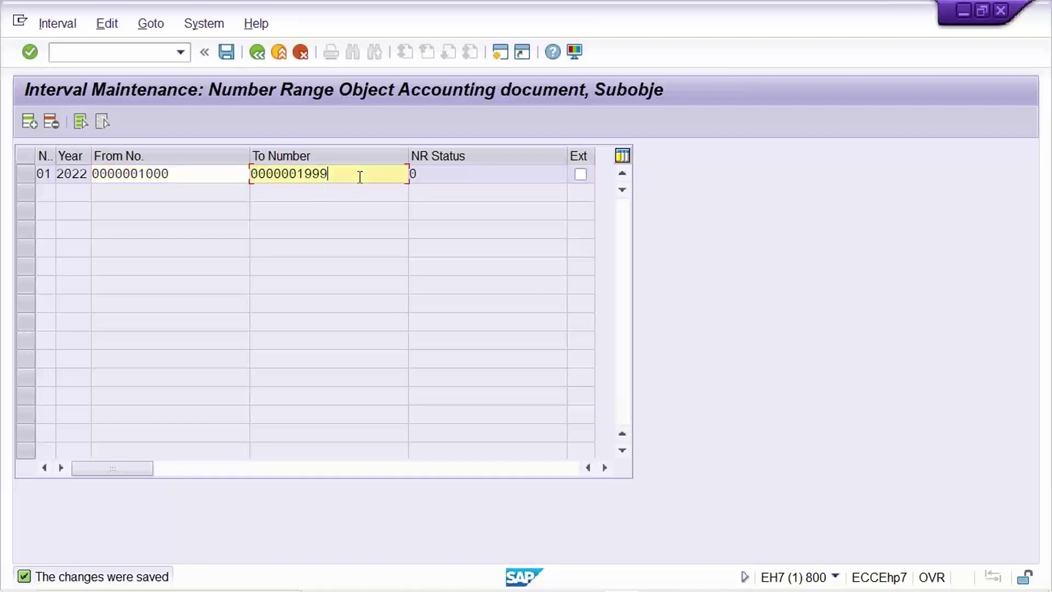
{"action": "left_click", "coordinate": [487, 175]}
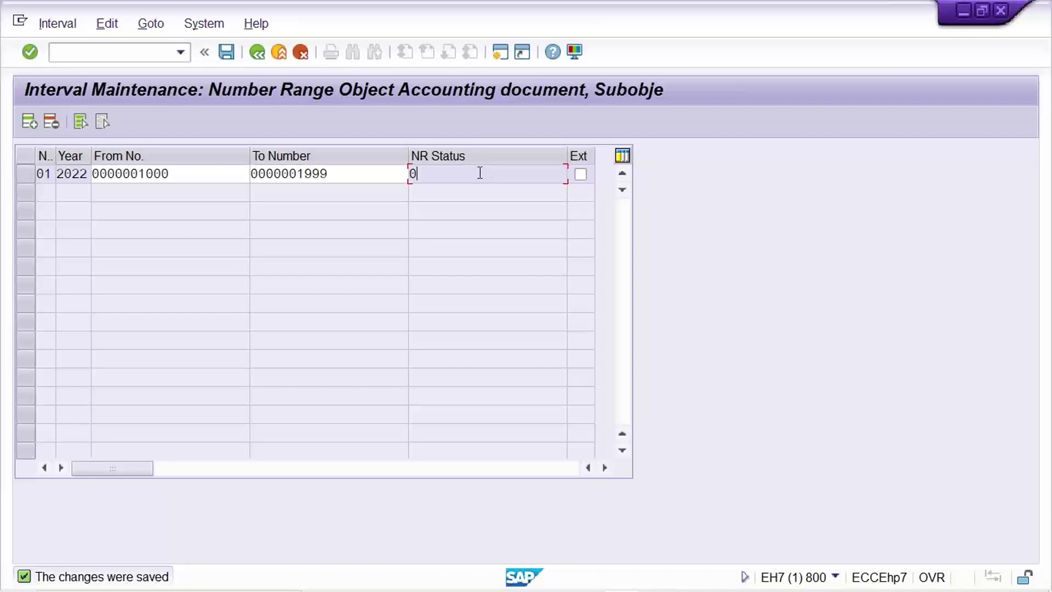
{"action": "mouse_move", "coordinate": [767, 590]}
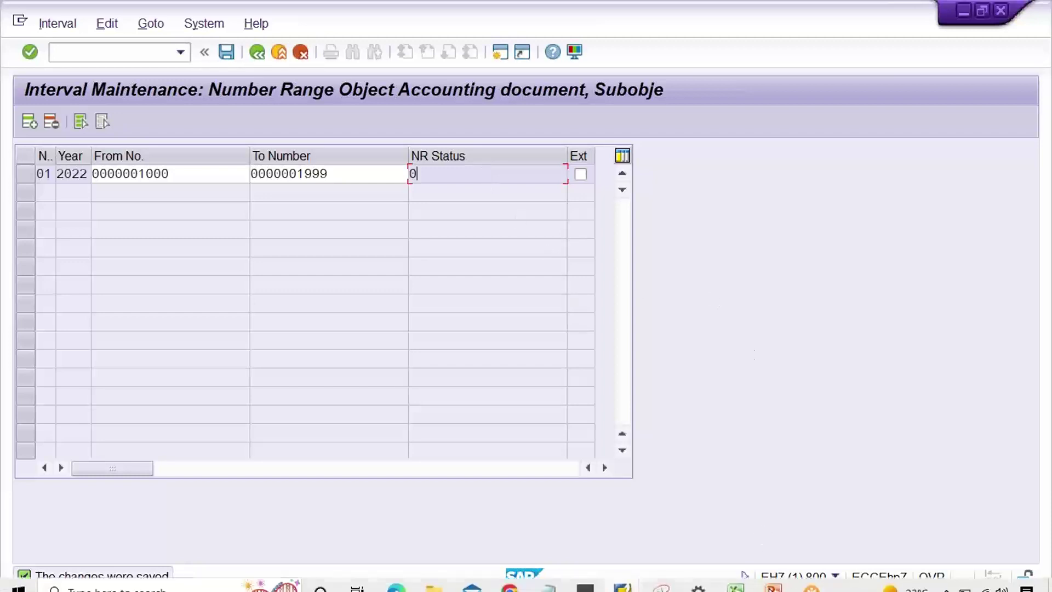
- In Excel, relabel H2 as 'Document no.' and clear the duplicate label in H3
{"action": "left_click", "coordinate": [736, 587]}
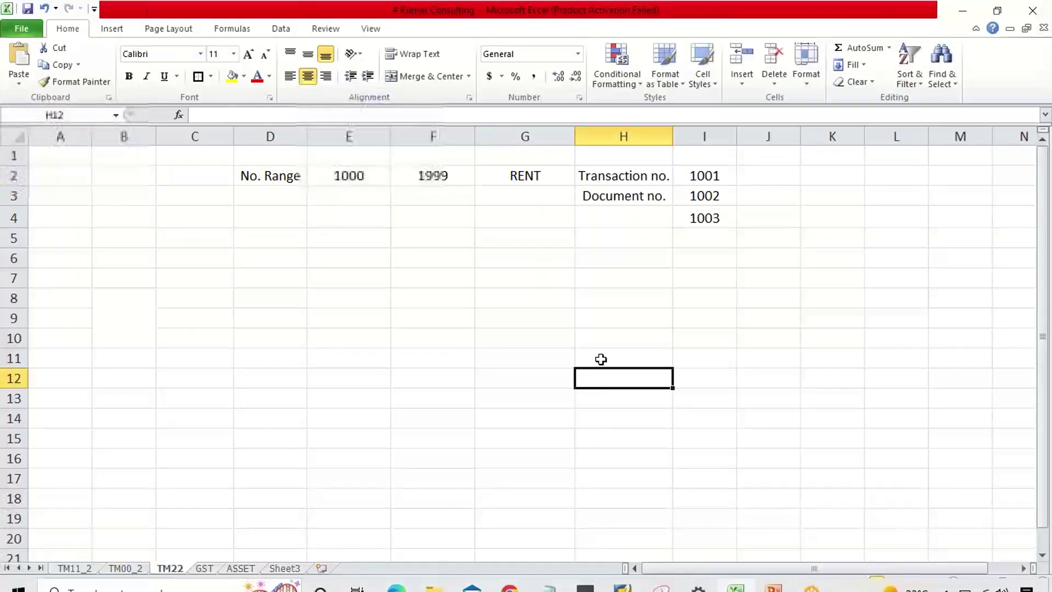
{"action": "left_click", "coordinate": [634, 256]}
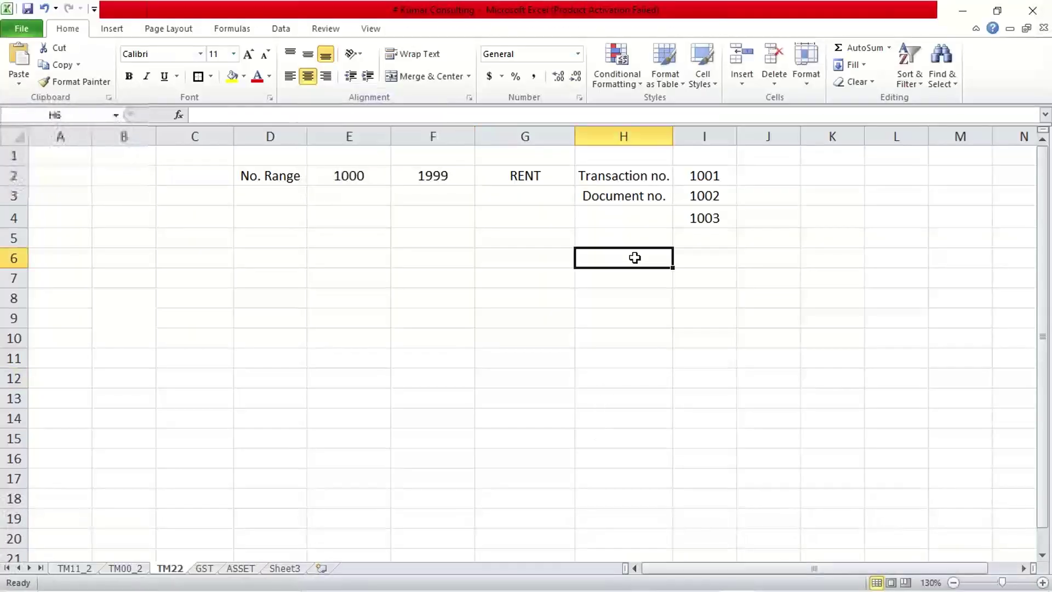
{"action": "left_click", "coordinate": [609, 174]}
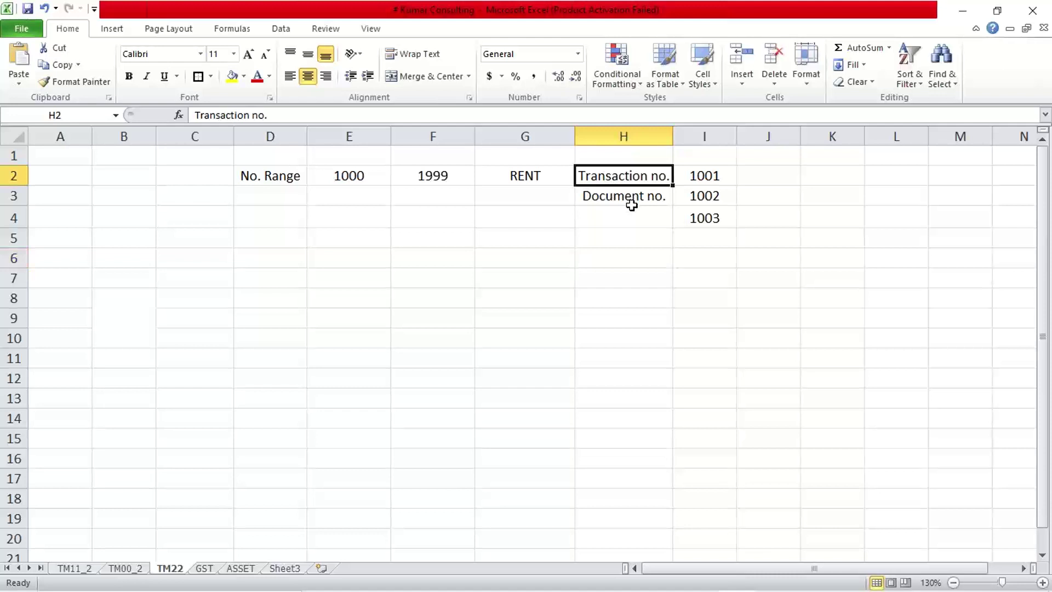
{"action": "type", "text": "Document no."}
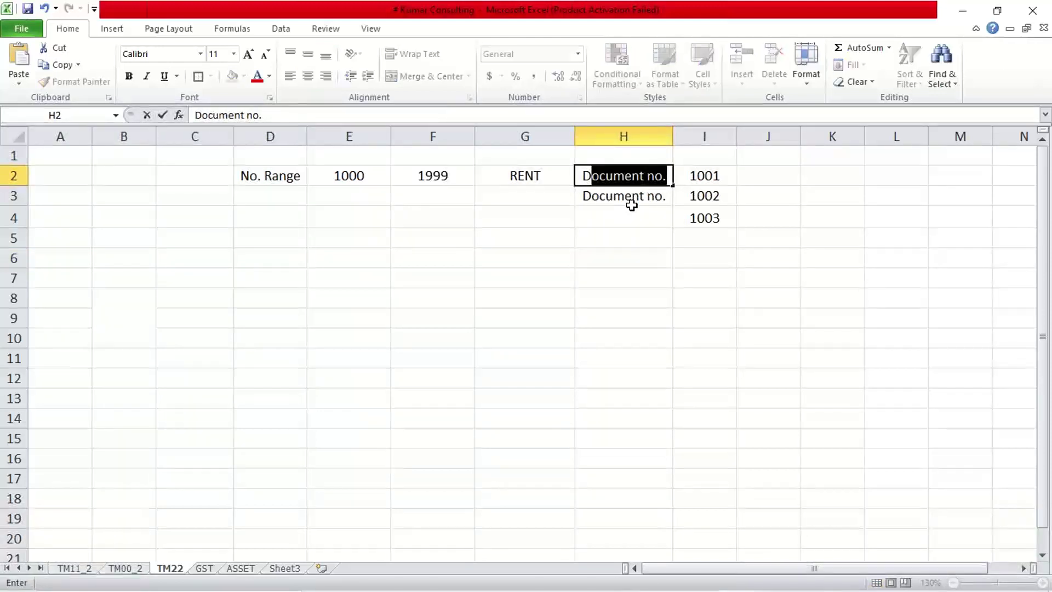
{"action": "key", "text": "Return"}
{"action": "key", "text": "Delete"}
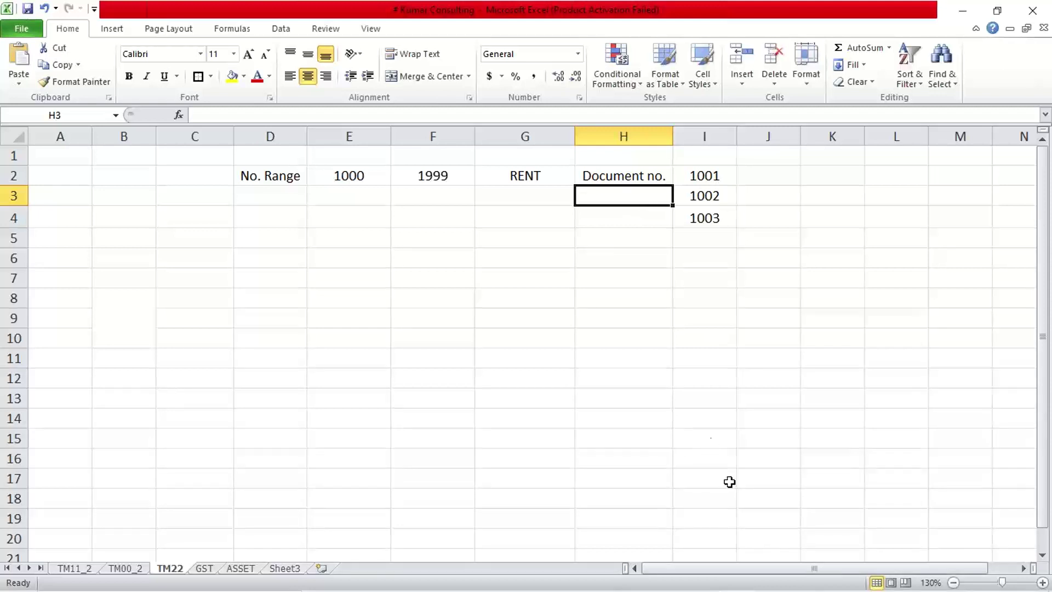
- Overwrite the document numbers in I2:I6 with 1000, 1001, 1002, 1003 and 1004
{"action": "mouse_move", "coordinate": [737, 580]}
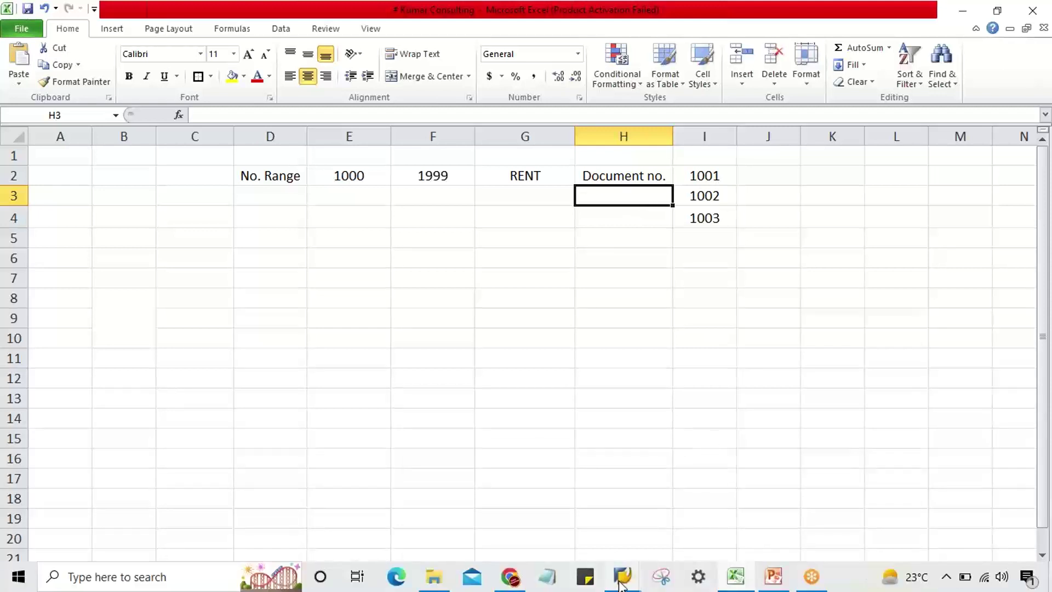
{"action": "left_click", "coordinate": [743, 258]}
{"action": "left_click", "coordinate": [707, 184]}
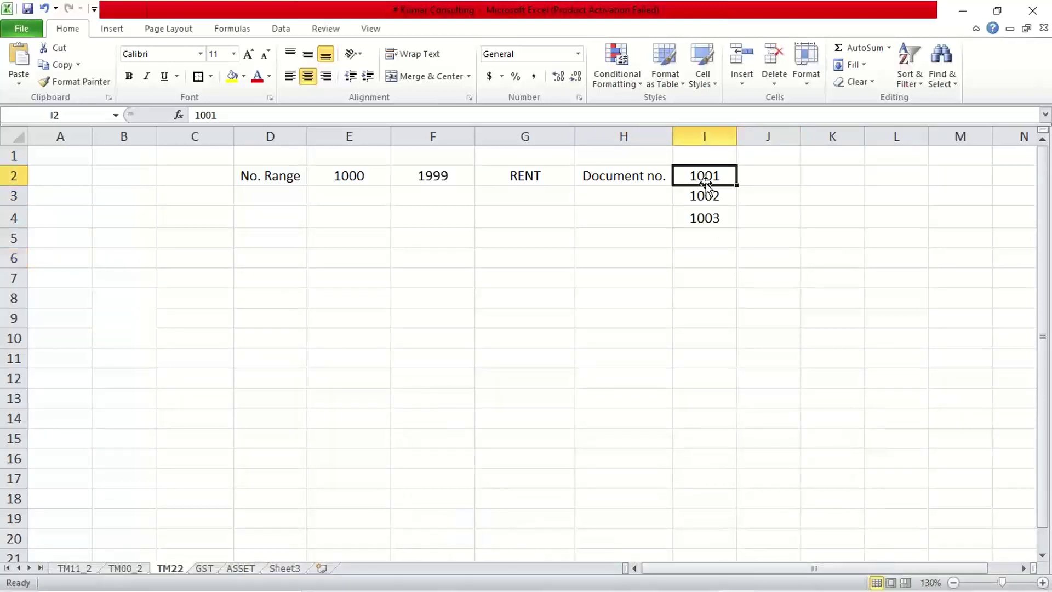
{"action": "type", "text": "1000"}
{"action": "key", "text": "Return"}
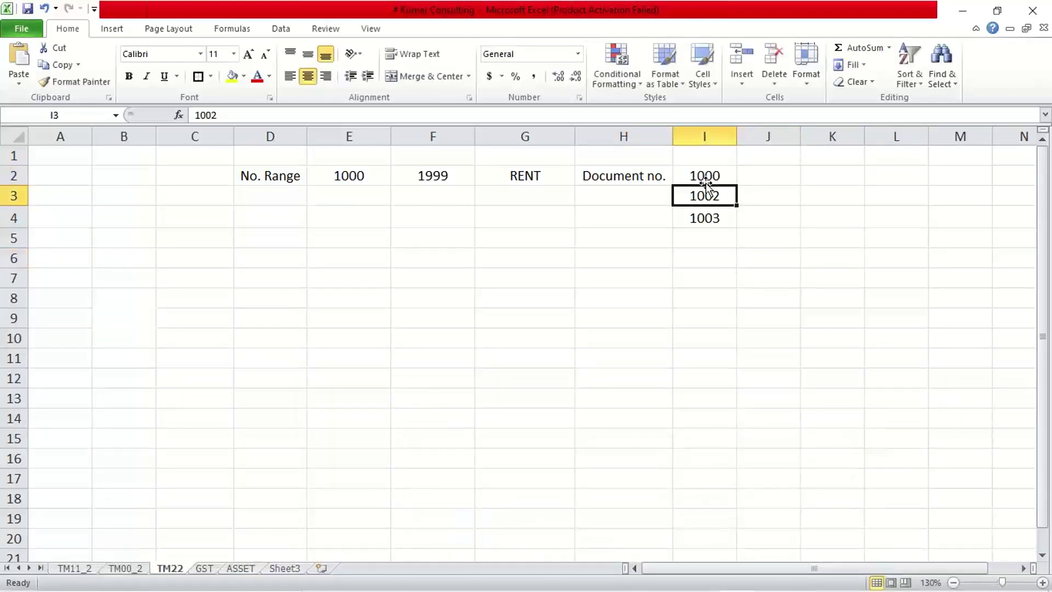
{"action": "type", "text": "1001"}
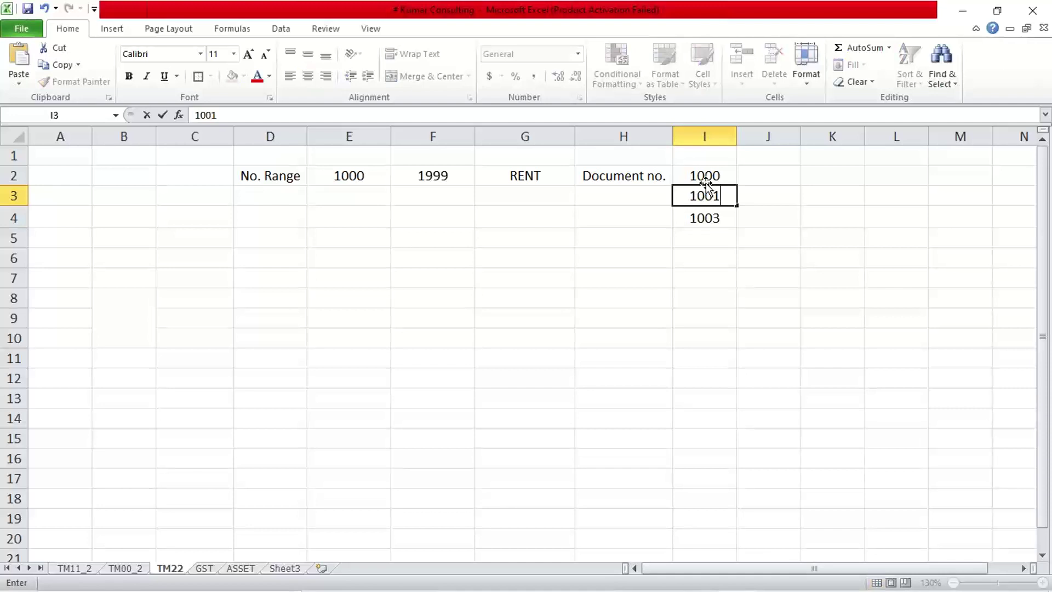
{"action": "key", "text": "Return"}
{"action": "type", "text": "1002"}
{"action": "key", "text": "Return"}
{"action": "type", "text": "1003"}
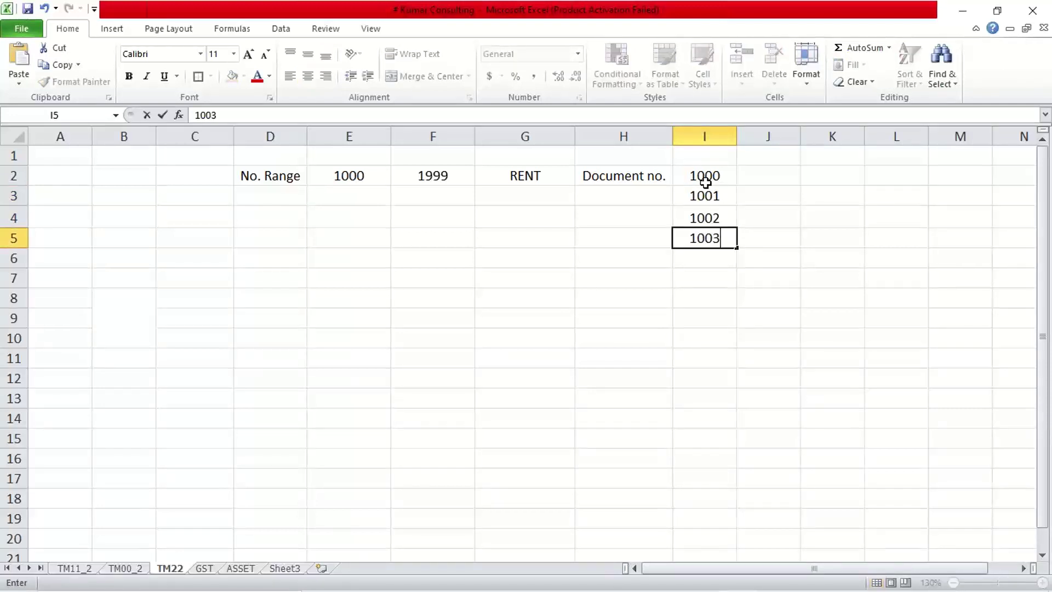
{"action": "key", "text": "Return"}
{"action": "type", "text": "1004"}
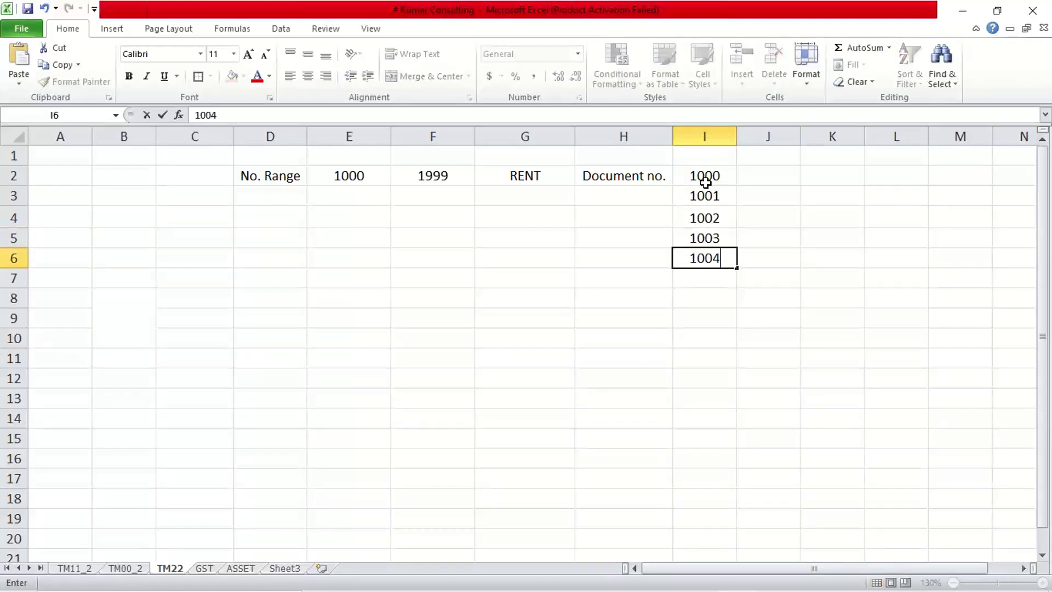
{"action": "key", "text": "Return"}
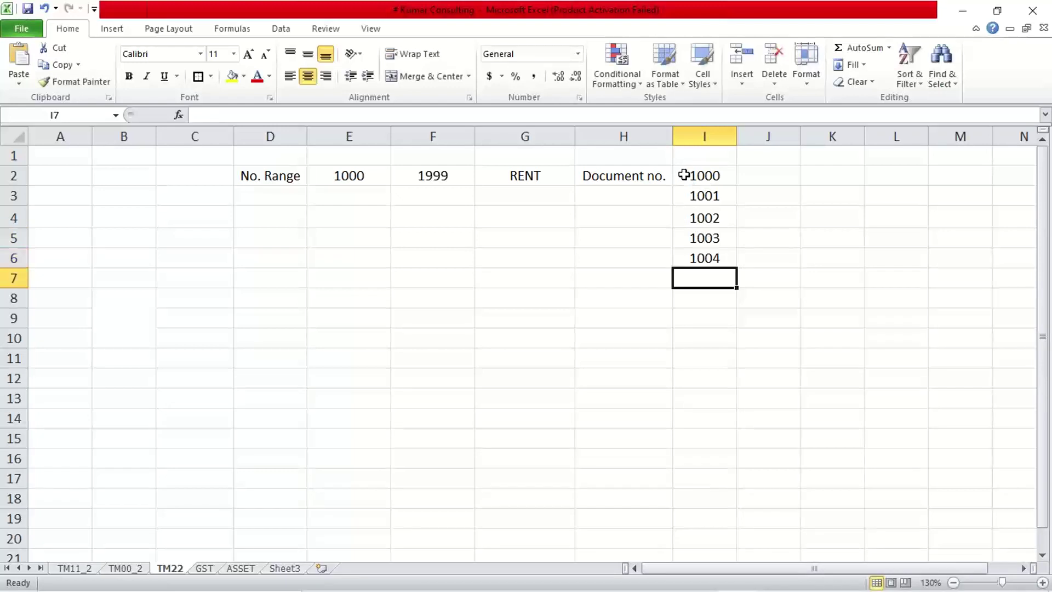
- Add 1005 in I7 below the numbers 1000–1004
{"action": "left_click_drag", "start_coordinate": [686, 174], "coordinate": [704, 257]}
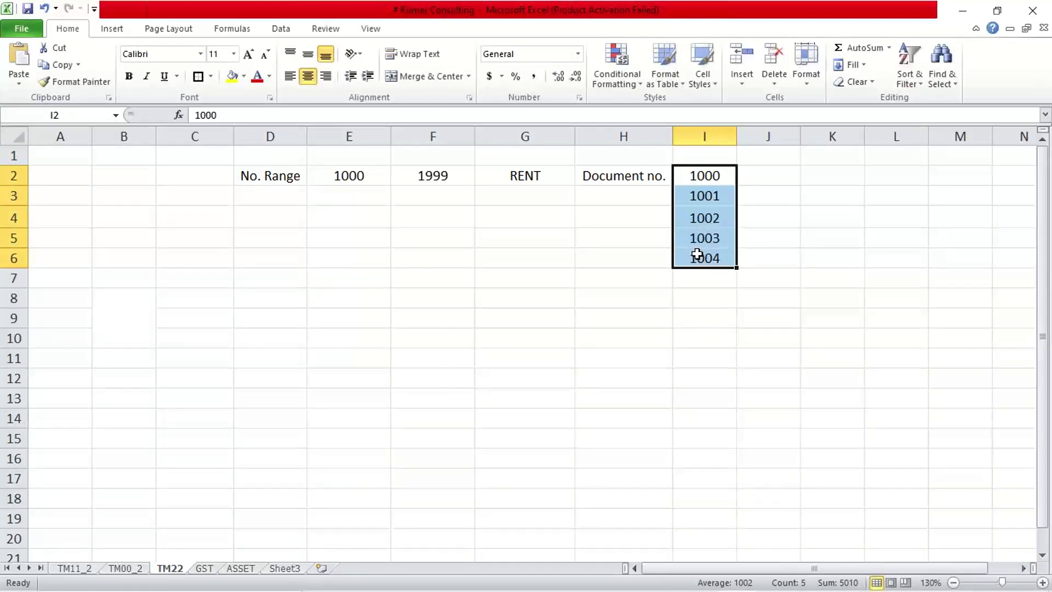
{"action": "left_click", "coordinate": [697, 274]}
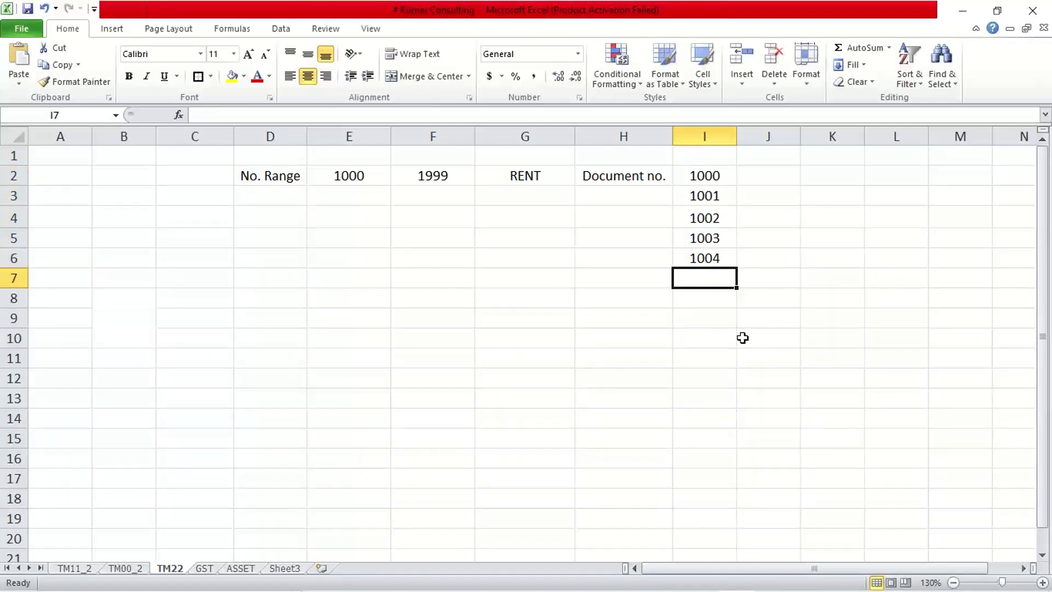
{"action": "type", "text": "1005"}
{"action": "key", "text": "Return"}
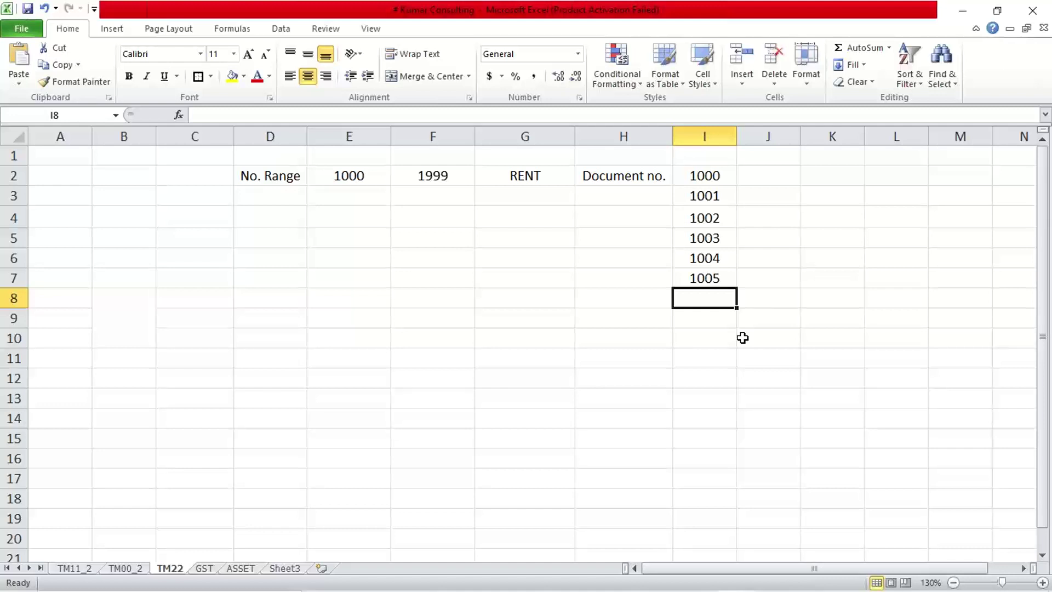
{"action": "left_click", "coordinate": [707, 280]}
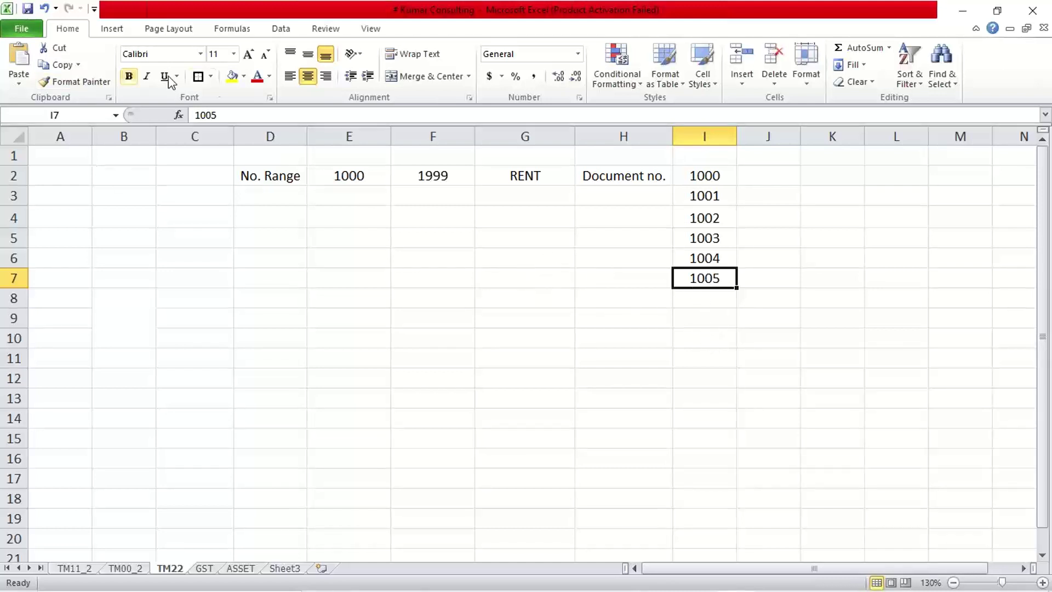
- Highlight the 1005 cell with a yellow fill
{"action": "left_click", "coordinate": [237, 82]}
{"action": "left_click", "coordinate": [521, 312]}
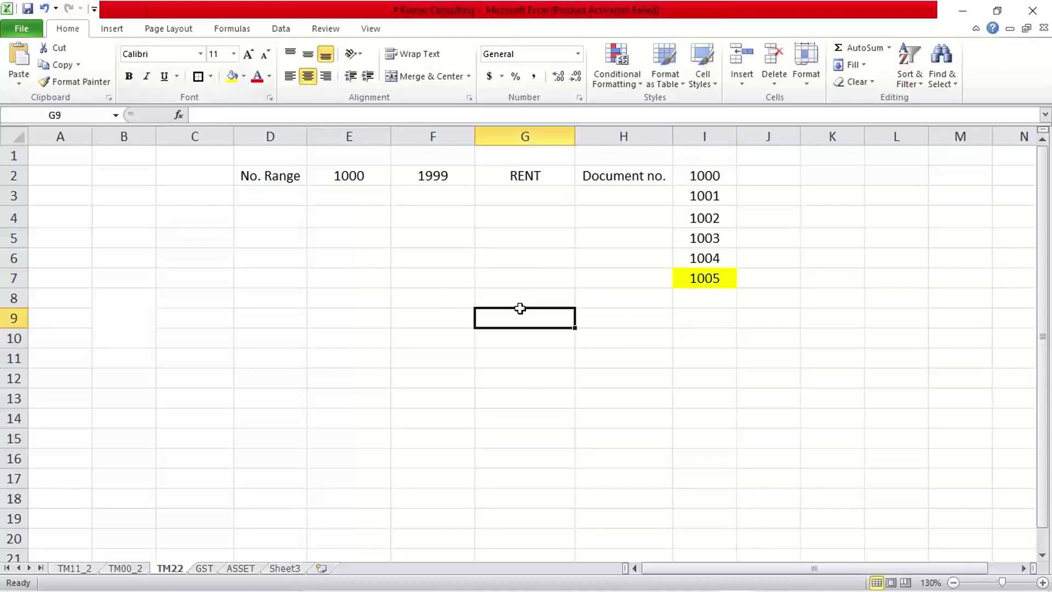
{"action": "left_click", "coordinate": [721, 275]}
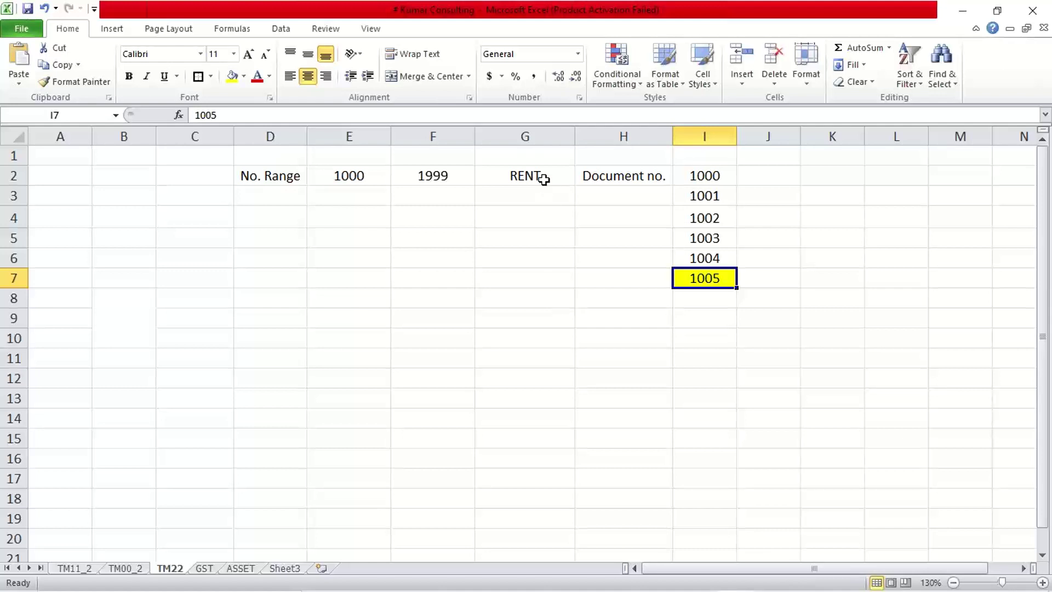
- Insert a blank column before the RENT column G
{"action": "left_click", "coordinate": [540, 136]}
{"action": "right_click", "coordinate": [541, 137]}
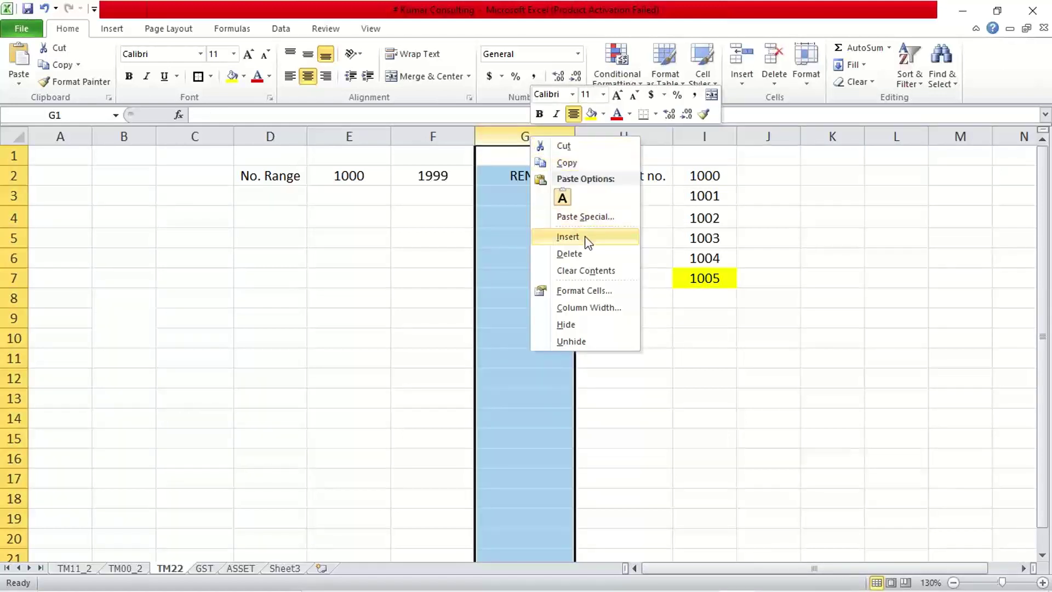
{"action": "left_click", "coordinate": [570, 236]}
{"action": "left_click", "coordinate": [433, 279]}
- Enter the headings From No., To No. and NR Stts. in E1:G1
{"action": "left_click", "coordinate": [364, 161]}
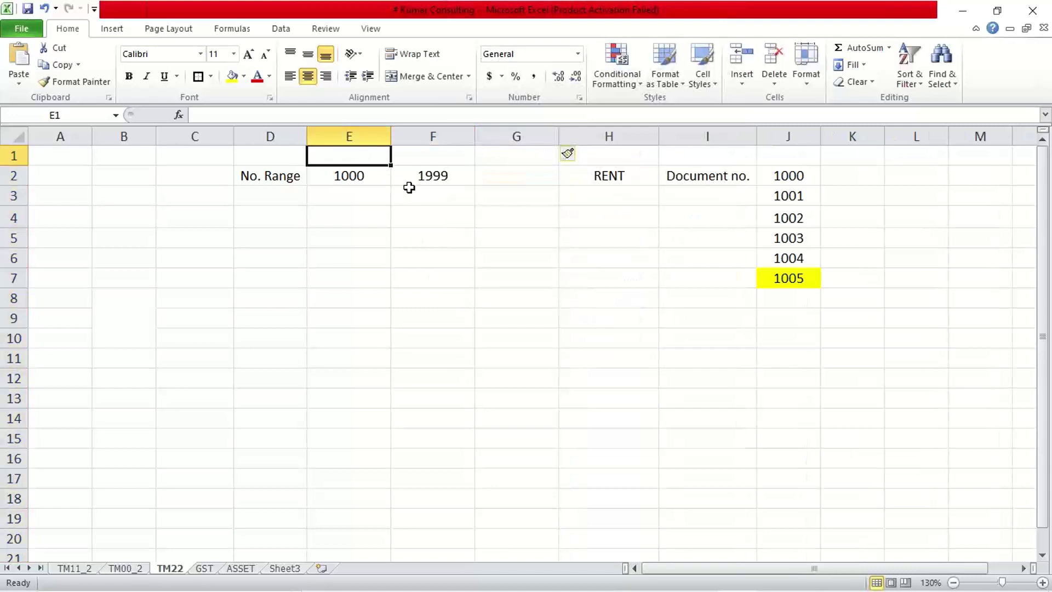
{"action": "type", "text": "Fr"}
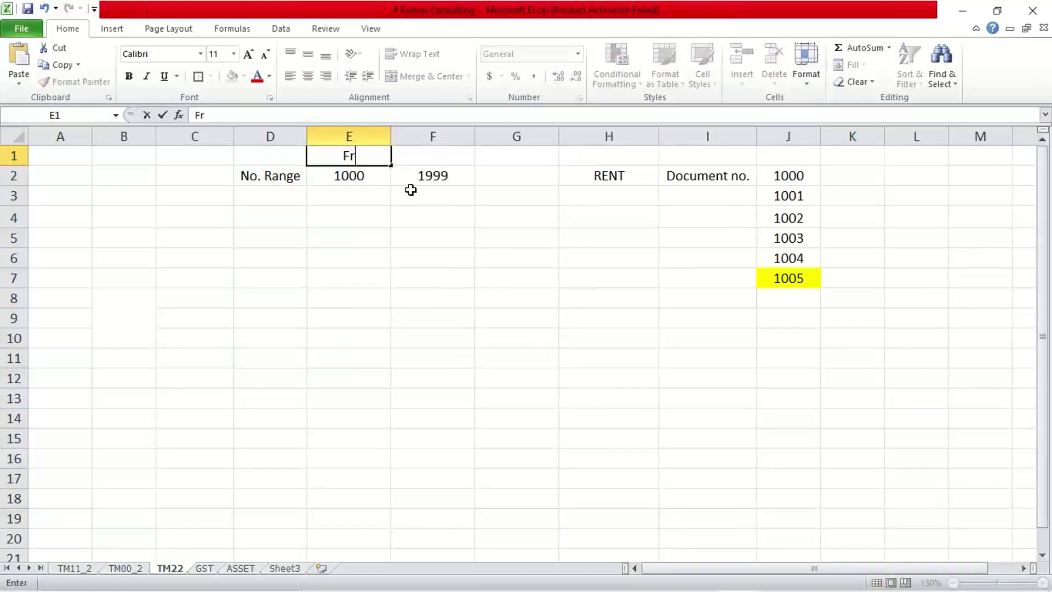
{"action": "type", "text": "om No."}
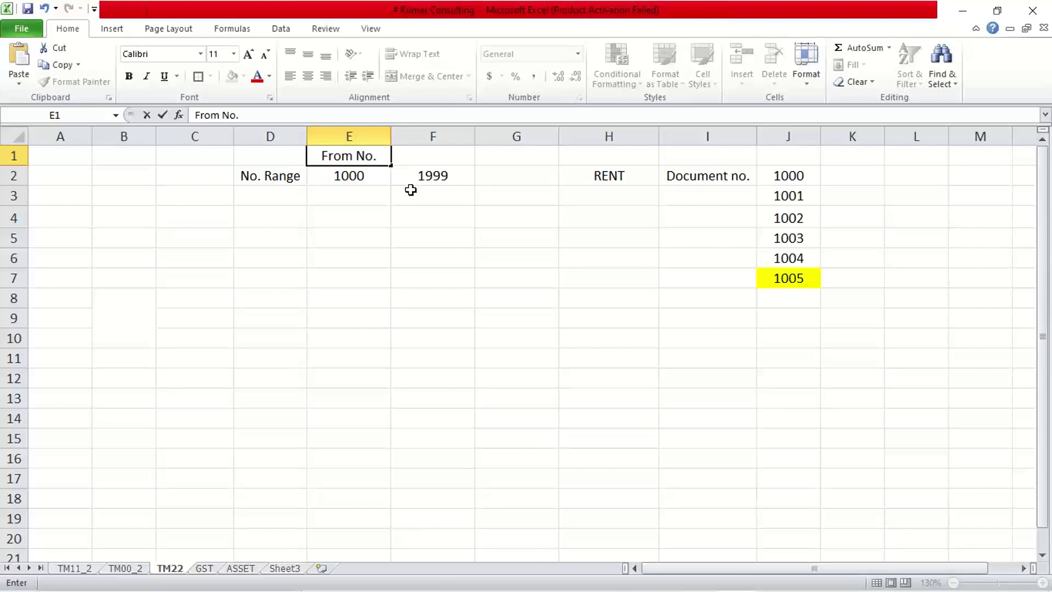
{"action": "key", "text": "Tab"}
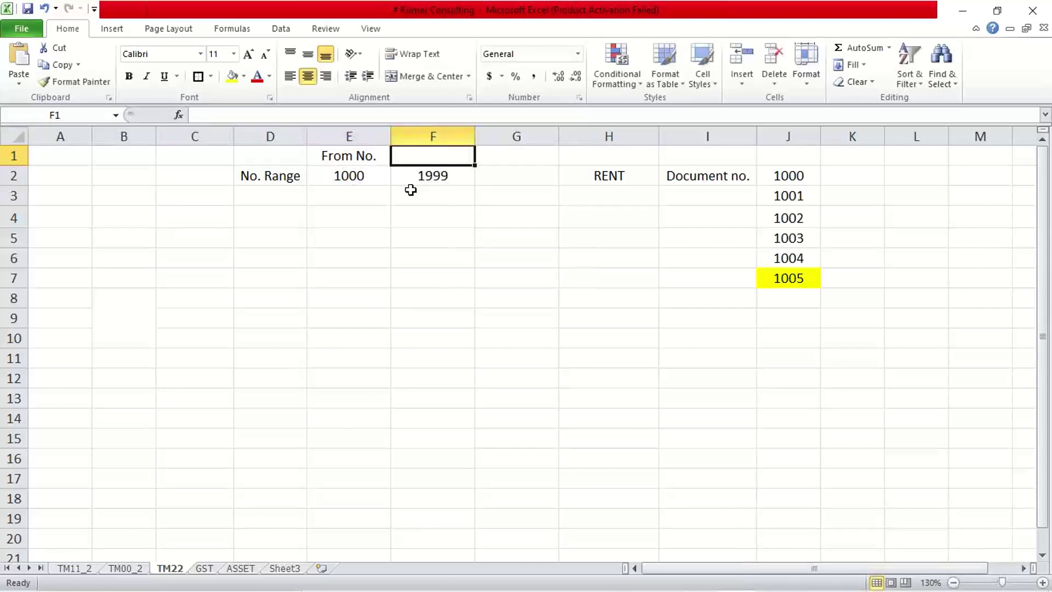
{"action": "type", "text": "To N"}
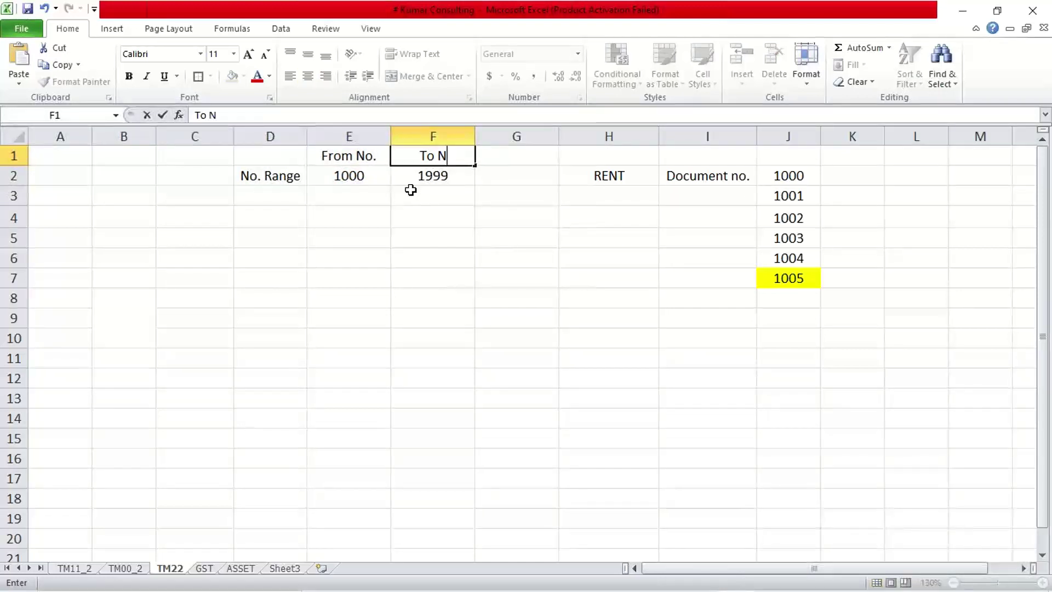
{"action": "type", "text": "o."}
{"action": "key", "text": "Tab"}
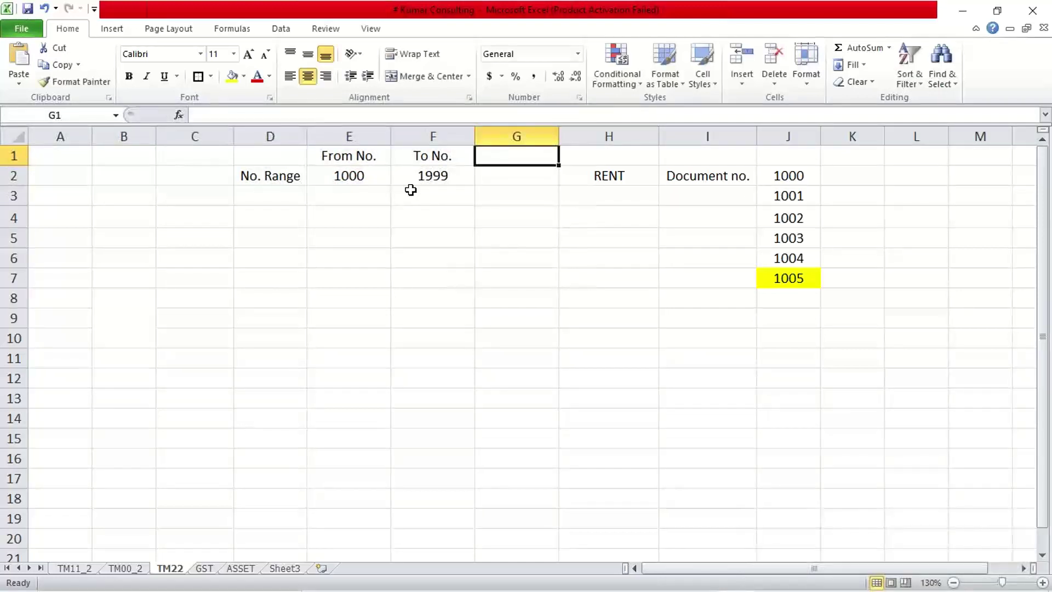
{"action": "type", "text": "NR S"}
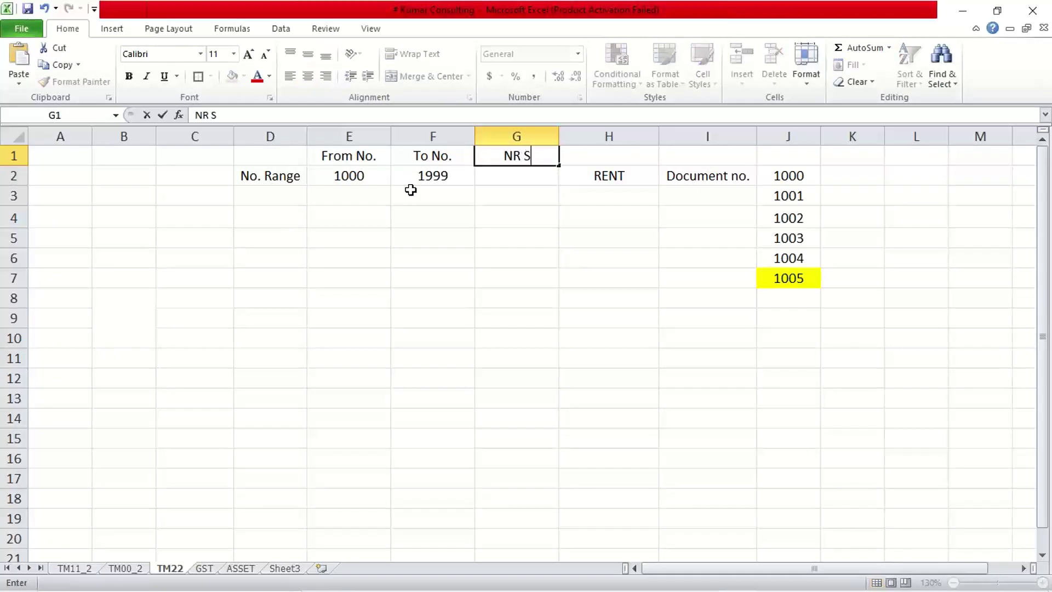
{"action": "type", "text": "ttd"}
{"action": "key", "text": "BackSpace"}
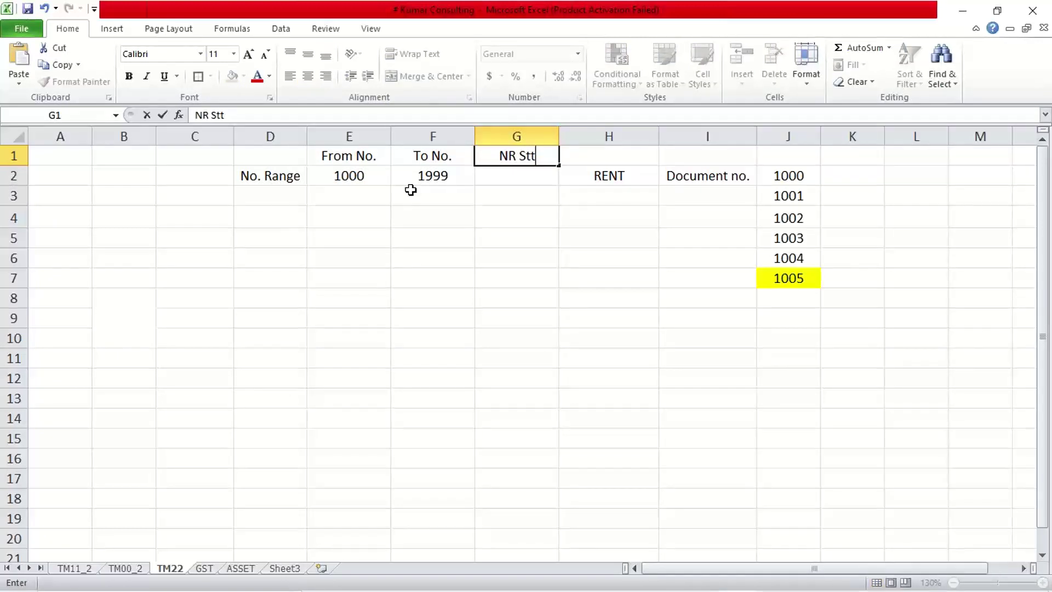
{"action": "type", "text": "s."}
{"action": "key", "text": "Return"}
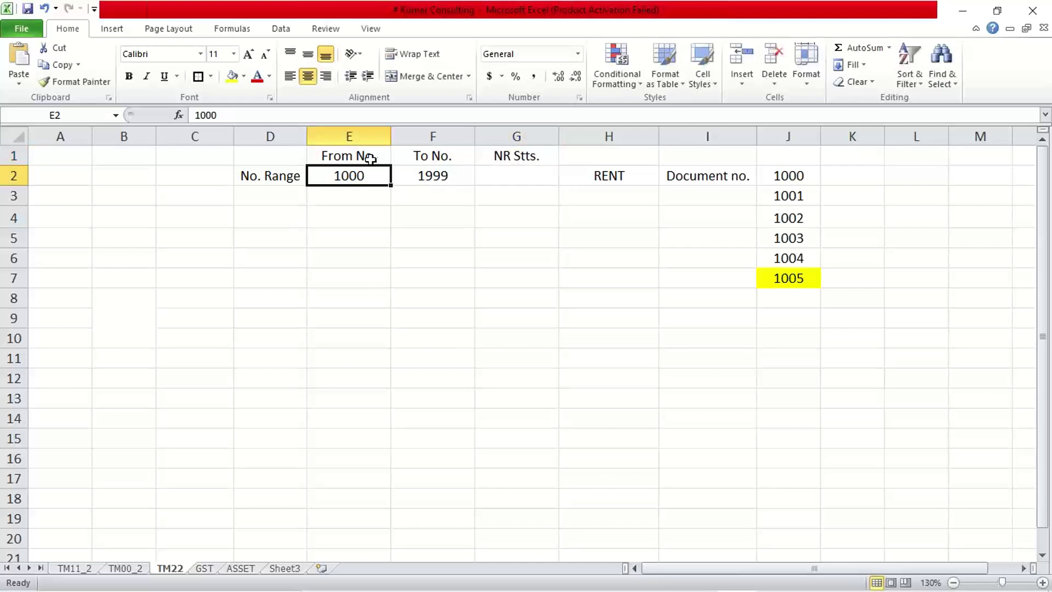
- Make the three new headings bold with a bottom border
{"action": "left_click_drag", "start_coordinate": [374, 155], "coordinate": [503, 158]}
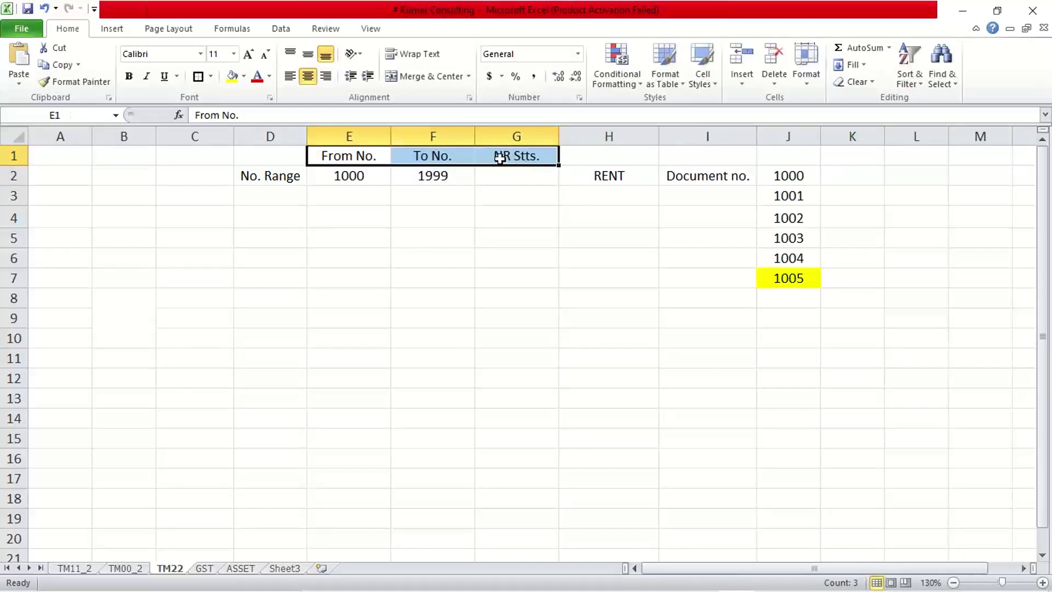
{"action": "left_click", "coordinate": [211, 76]}
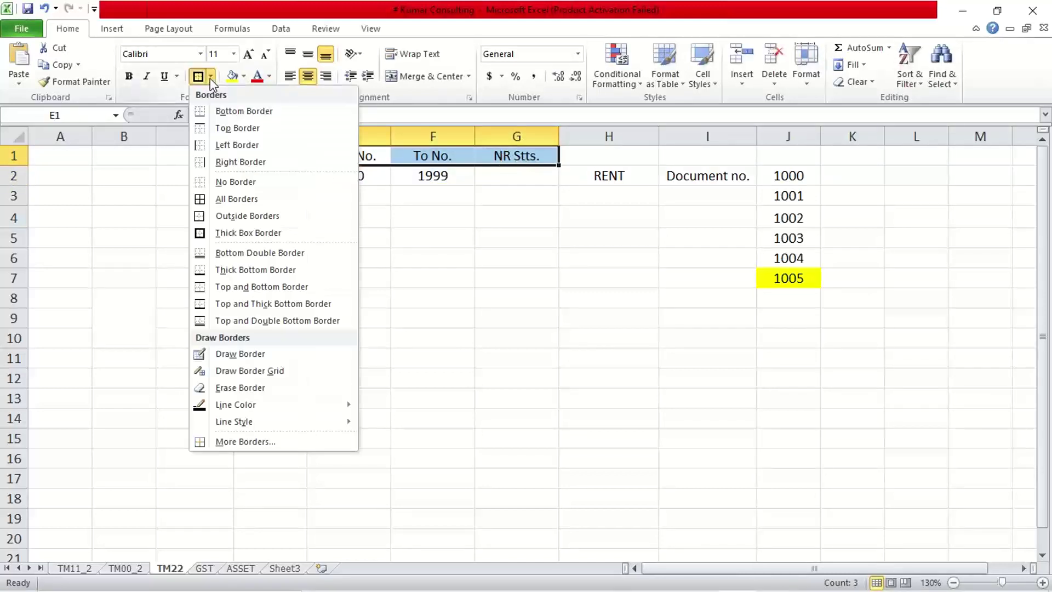
{"action": "left_click", "coordinate": [222, 111]}
{"action": "key", "text": "ctrl+b"}
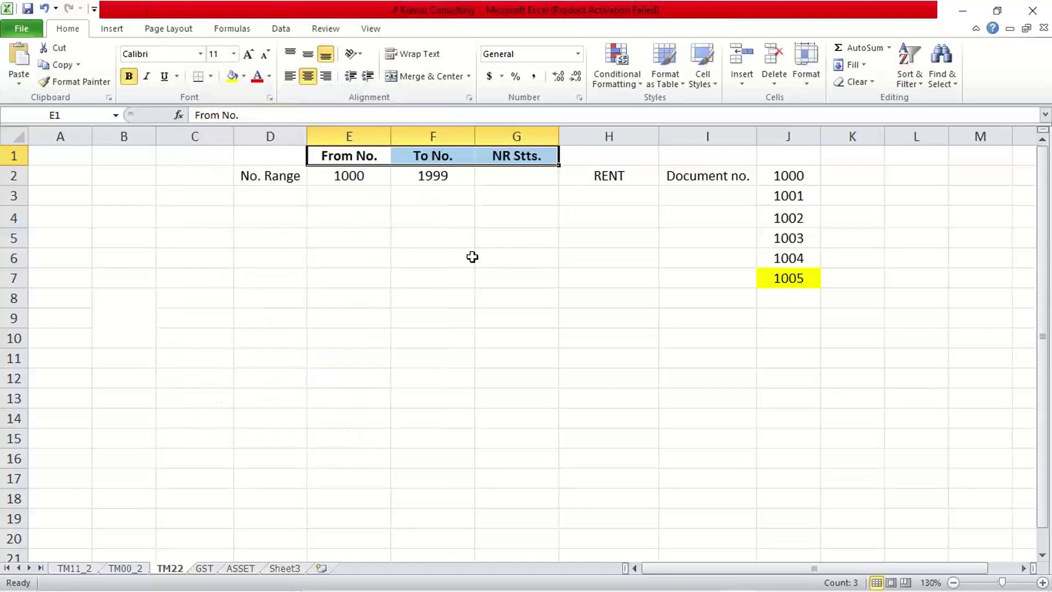
{"action": "left_click", "coordinate": [460, 277]}
- Review the No. Range row with 1000 and 1999, then select the empty status cell G2
{"action": "left_click", "coordinate": [270, 176]}
{"action": "left_click", "coordinate": [348, 174]}
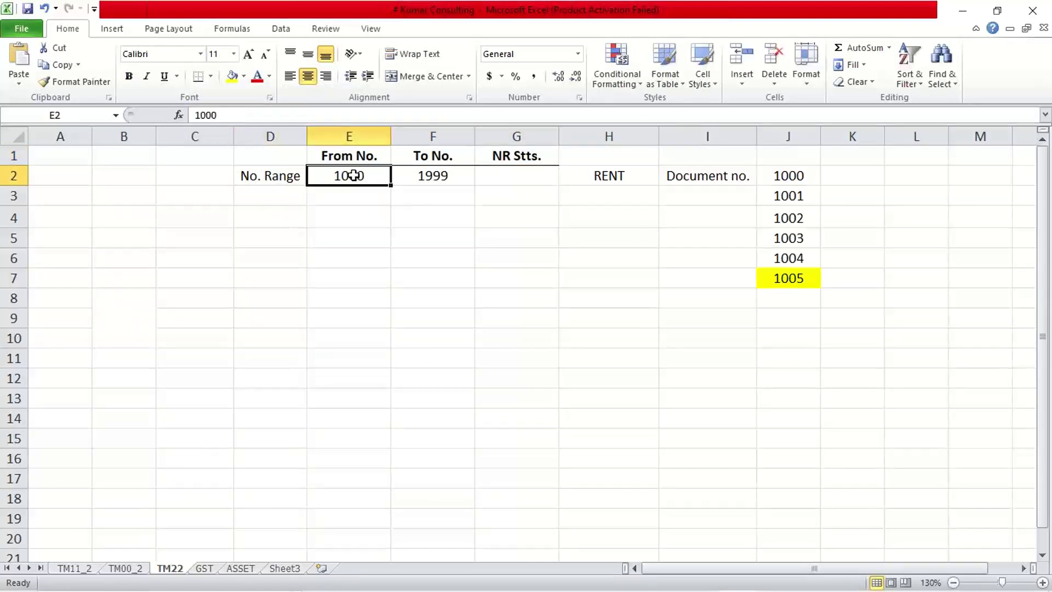
{"action": "left_click", "coordinate": [442, 174]}
{"action": "left_click", "coordinate": [540, 174]}
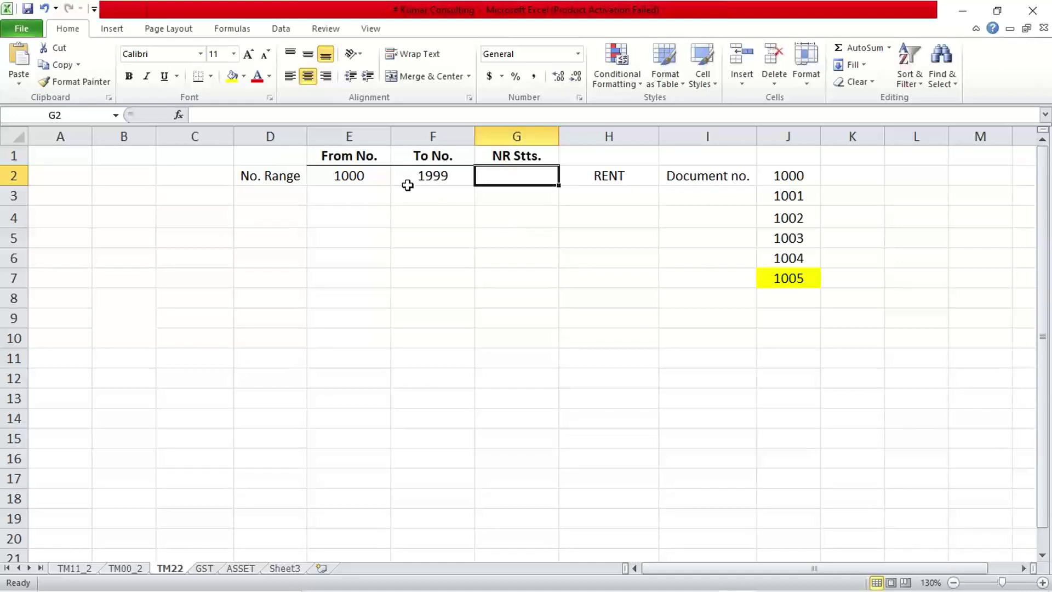
- Enter 0 as the number range status in G2
{"action": "left_click", "coordinate": [363, 187]}
{"action": "left_click", "coordinate": [411, 179]}
{"action": "left_click", "coordinate": [515, 180]}
{"action": "type", "text": "0"}
{"action": "key", "text": "Return"}
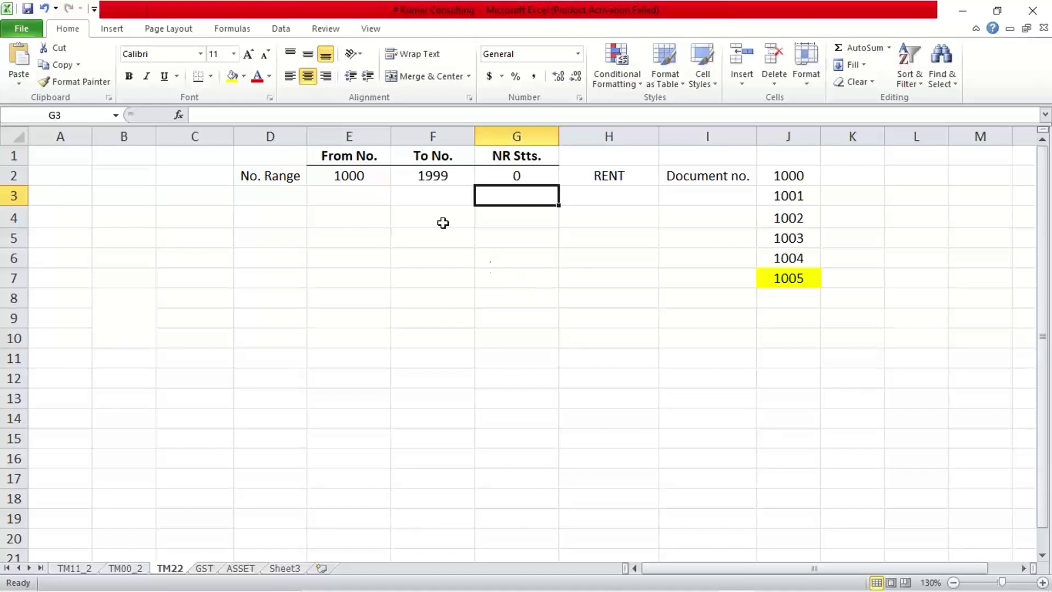
- Point out the range's from number 1000 and to number 1999
{"action": "left_click", "coordinate": [331, 173]}
{"action": "left_click", "coordinate": [418, 176]}
{"action": "left_click", "coordinate": [367, 179]}
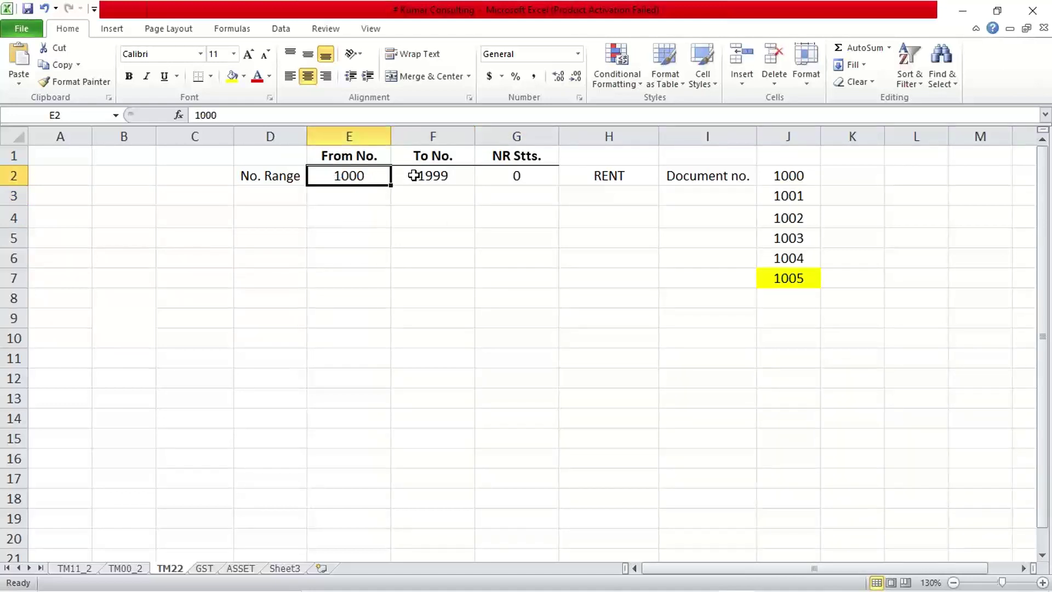
{"action": "left_click", "coordinate": [413, 174]}
{"action": "left_click", "coordinate": [362, 174]}
{"action": "left_click", "coordinate": [420, 171]}
{"action": "left_click", "coordinate": [386, 176]}
{"action": "left_click", "coordinate": [422, 174]}
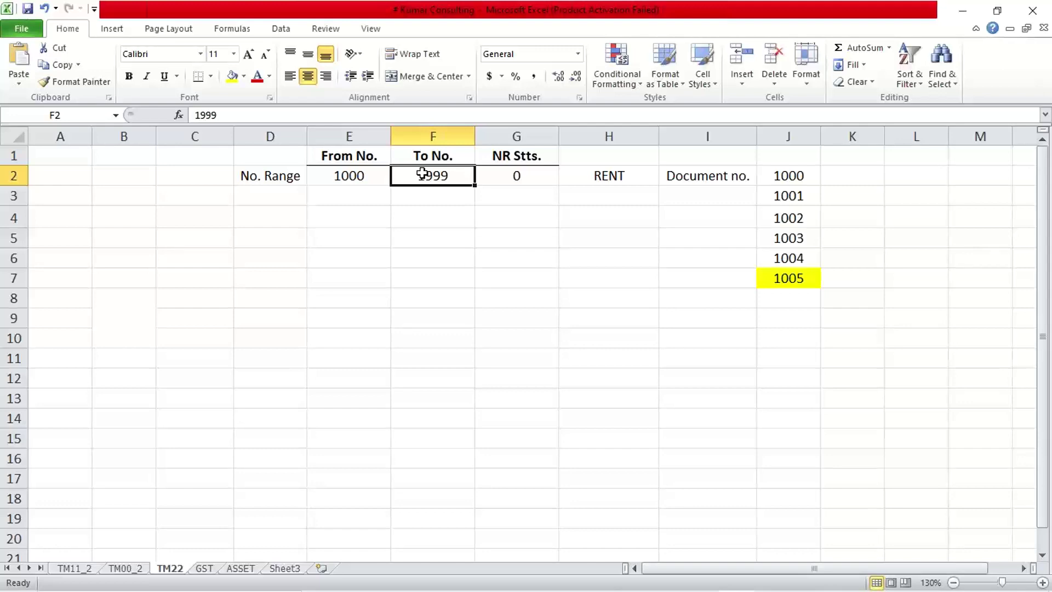
{"action": "mouse_move", "coordinate": [712, 580]}
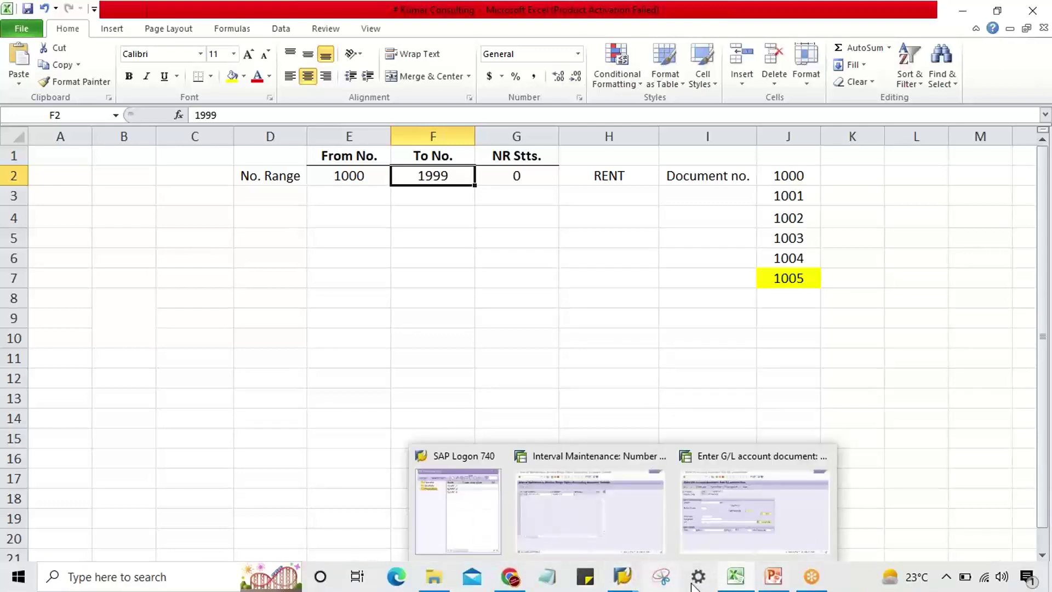
- Minimise the FBN1 PowerPoint slide to bring the TM22 Excel sheet back
{"action": "left_click", "coordinate": [765, 582]}
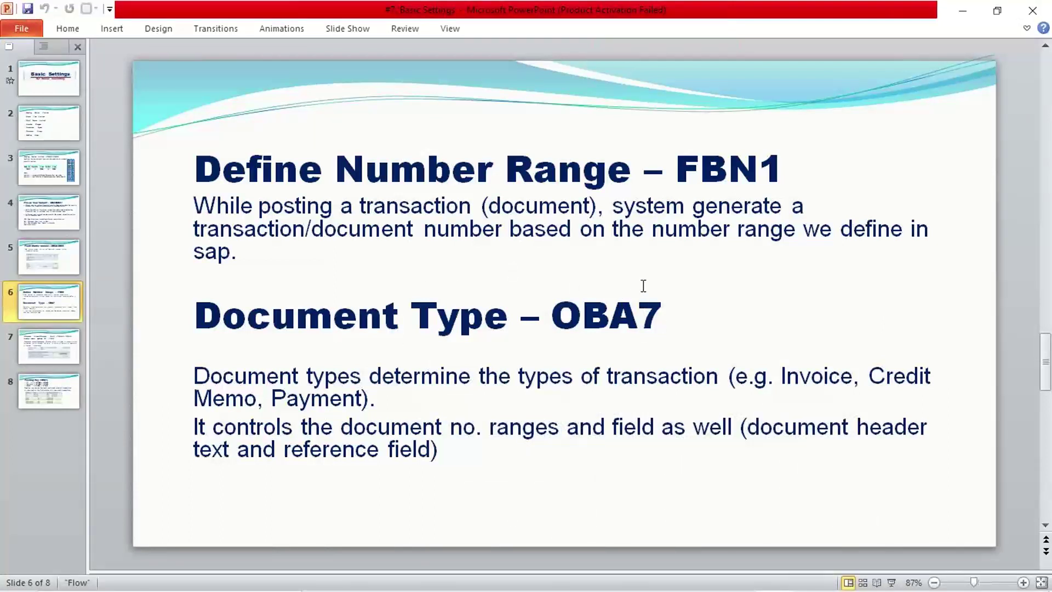
{"action": "mouse_move", "coordinate": [811, 587]}
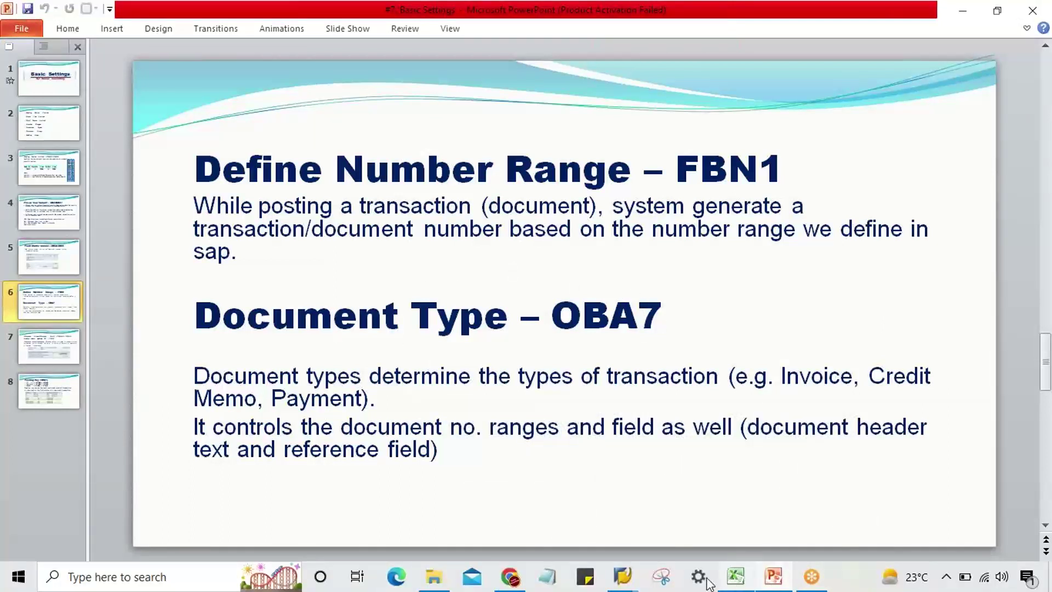
{"action": "left_click", "coordinate": [775, 575]}
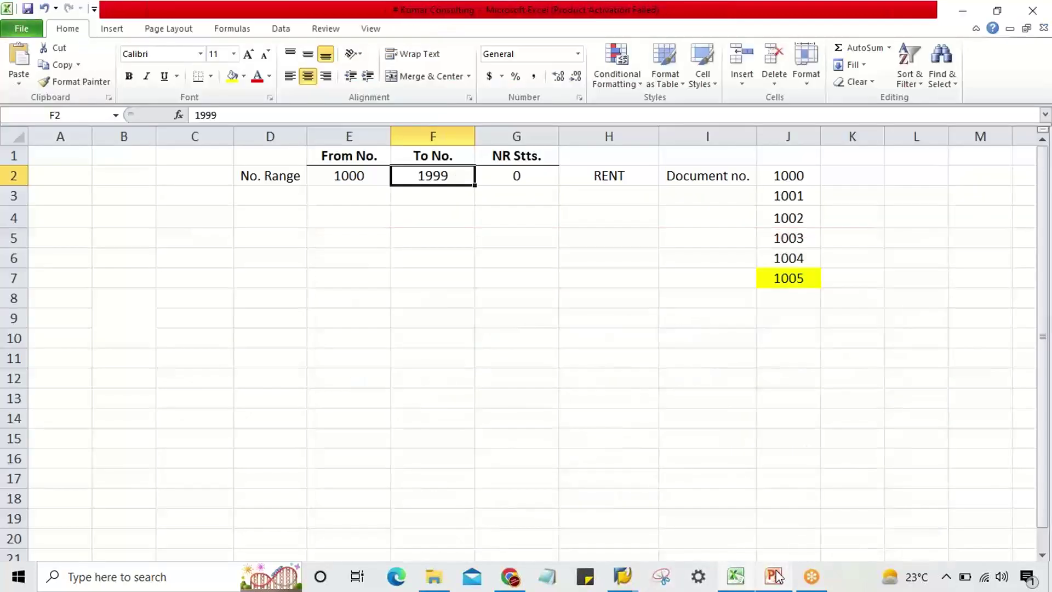
{"action": "left_click", "coordinate": [432, 276]}
{"action": "left_click", "coordinate": [340, 179]}
{"action": "left_click", "coordinate": [415, 181]}
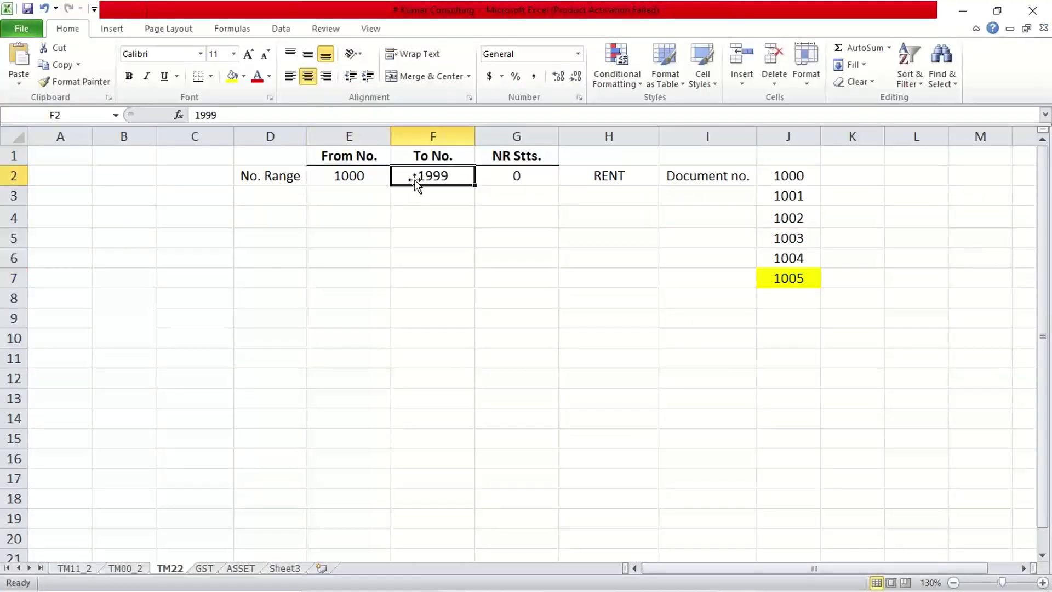
{"action": "left_click", "coordinate": [344, 172]}
{"action": "left_click", "coordinate": [433, 176]}
{"action": "left_click", "coordinate": [376, 176]}
{"action": "left_click", "coordinate": [433, 176]}
{"action": "left_click", "coordinate": [789, 292]}
{"action": "left_click", "coordinate": [788, 279]}
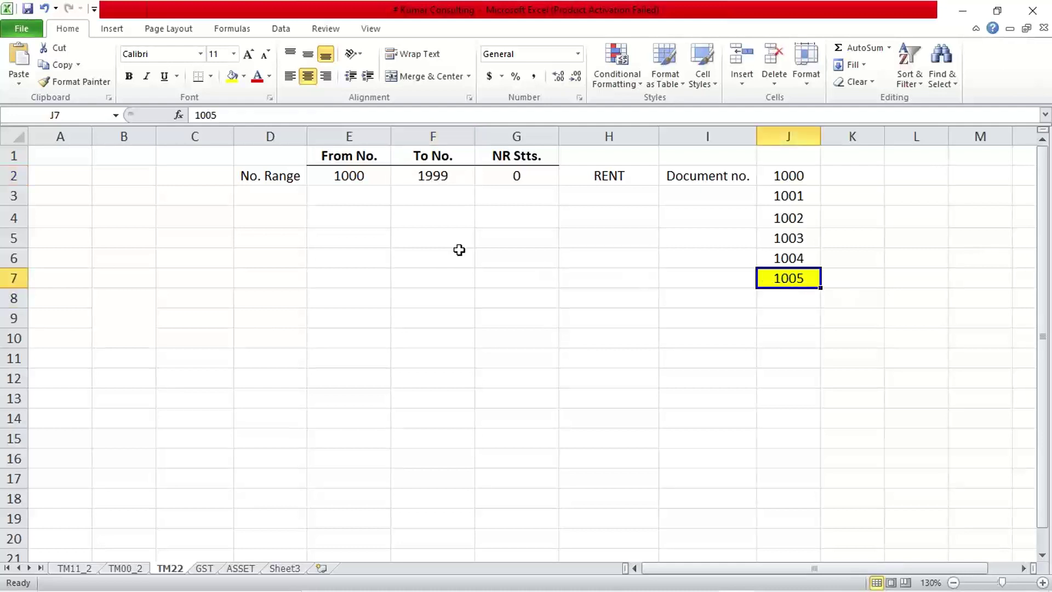
{"action": "left_click", "coordinate": [348, 174]}
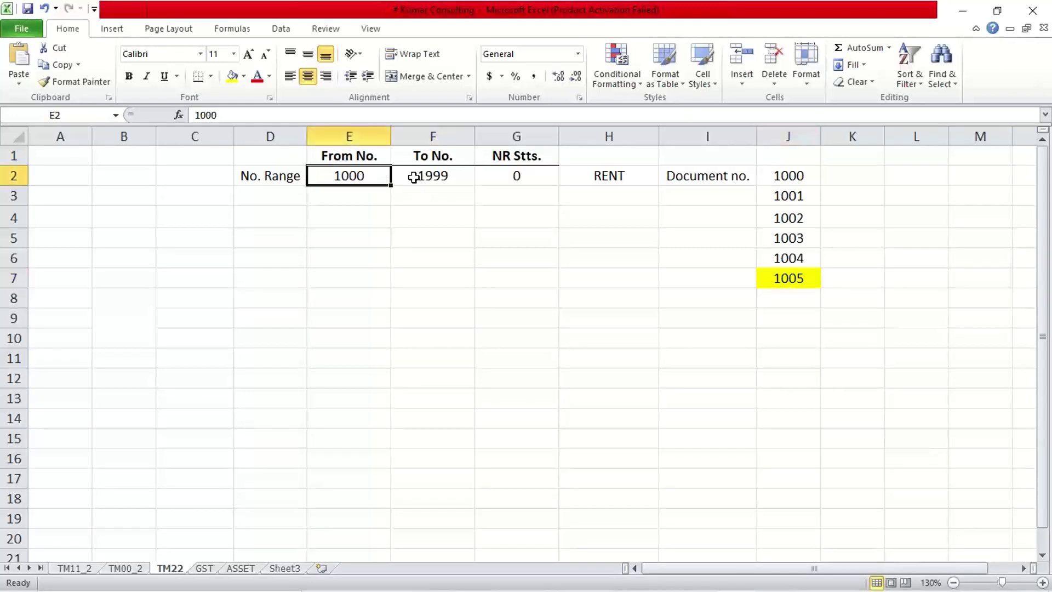
{"action": "left_click", "coordinate": [413, 177]}
{"action": "left_click", "coordinate": [347, 174]}
{"action": "left_click", "coordinate": [397, 179]}
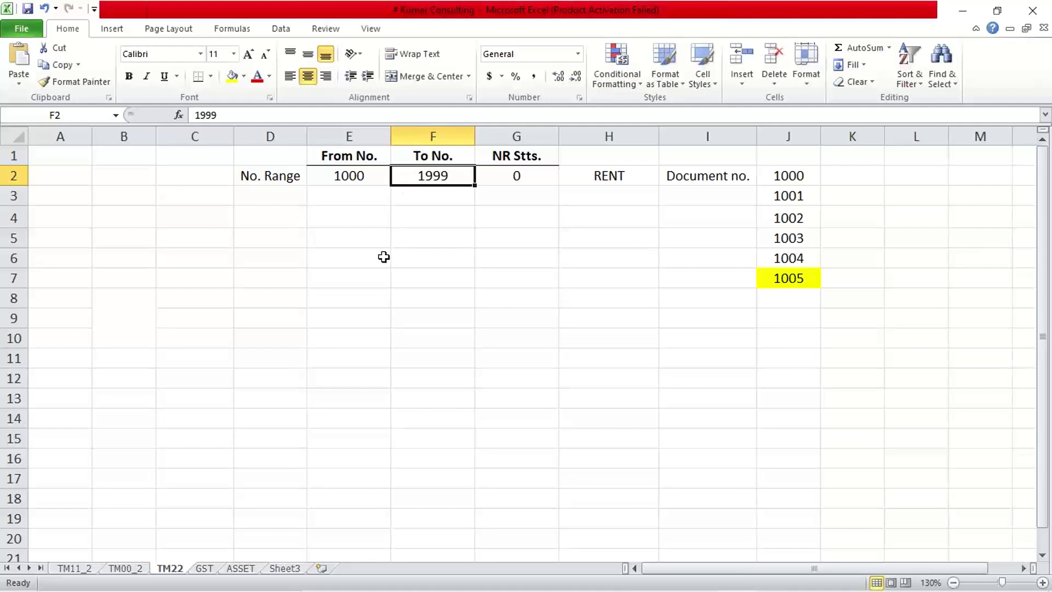
{"action": "left_click", "coordinate": [382, 175]}
{"action": "left_click", "coordinate": [442, 180]}
{"action": "left_click", "coordinate": [504, 178]}
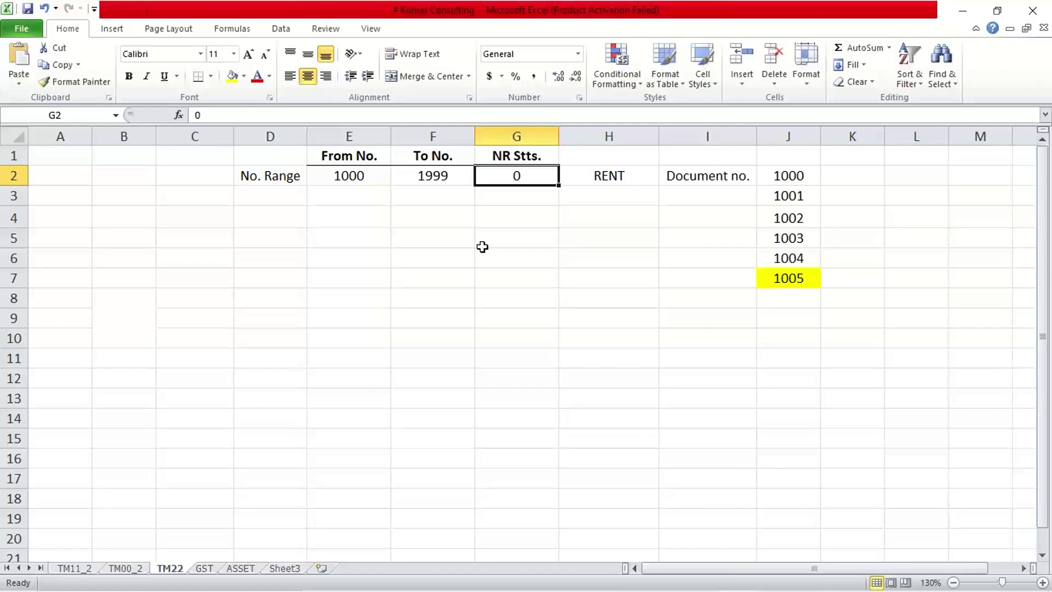
{"action": "left_click", "coordinate": [400, 182]}
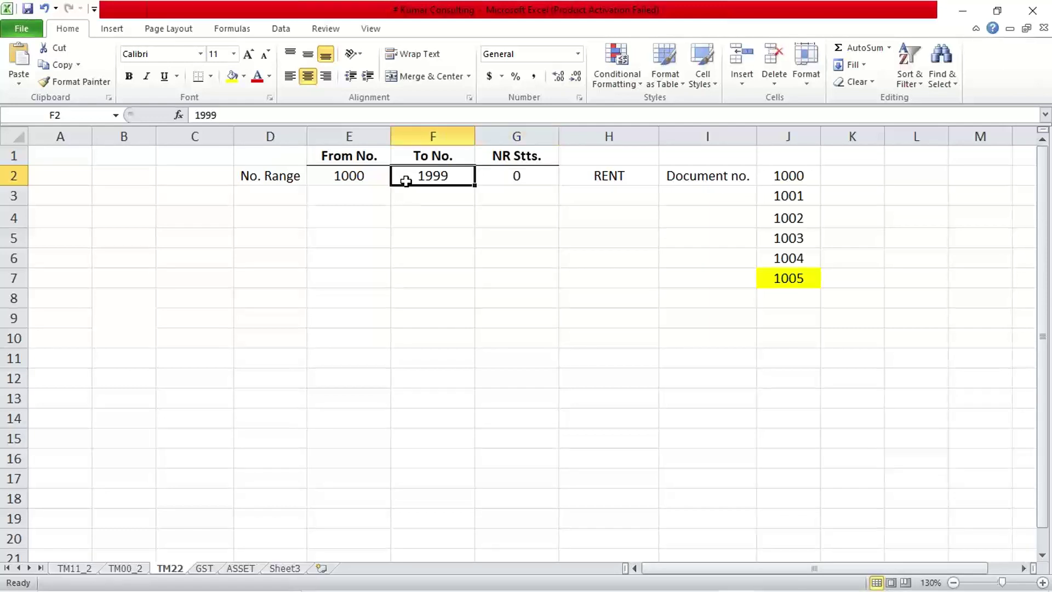
{"action": "left_click", "coordinate": [358, 177]}
{"action": "left_click", "coordinate": [400, 182]}
{"action": "left_click", "coordinate": [373, 177]}
{"action": "left_click", "coordinate": [411, 178]}
{"action": "left_click", "coordinate": [350, 179]}
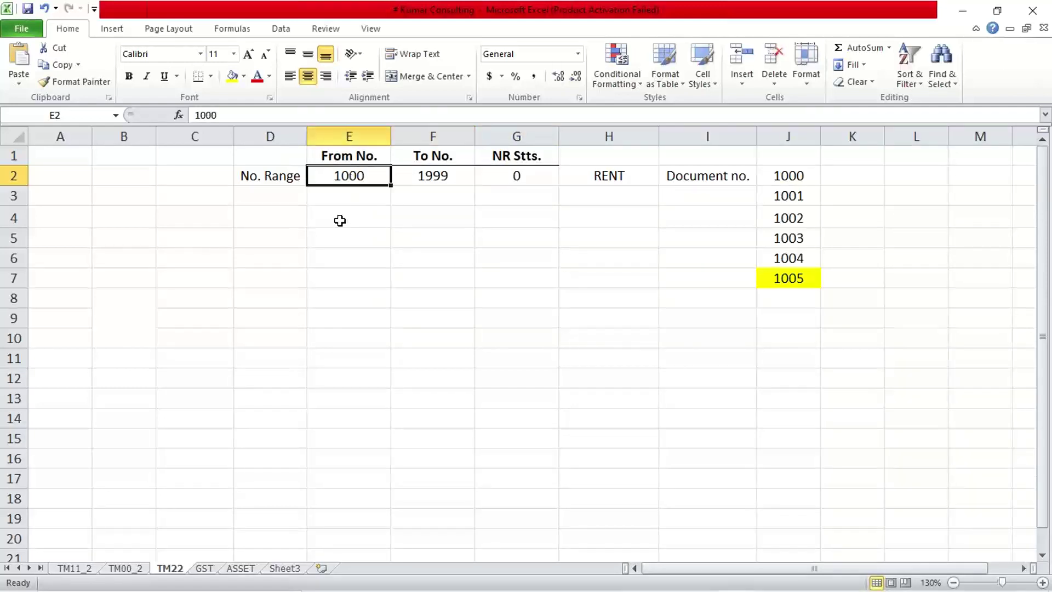
{"action": "left_click", "coordinate": [777, 176]}
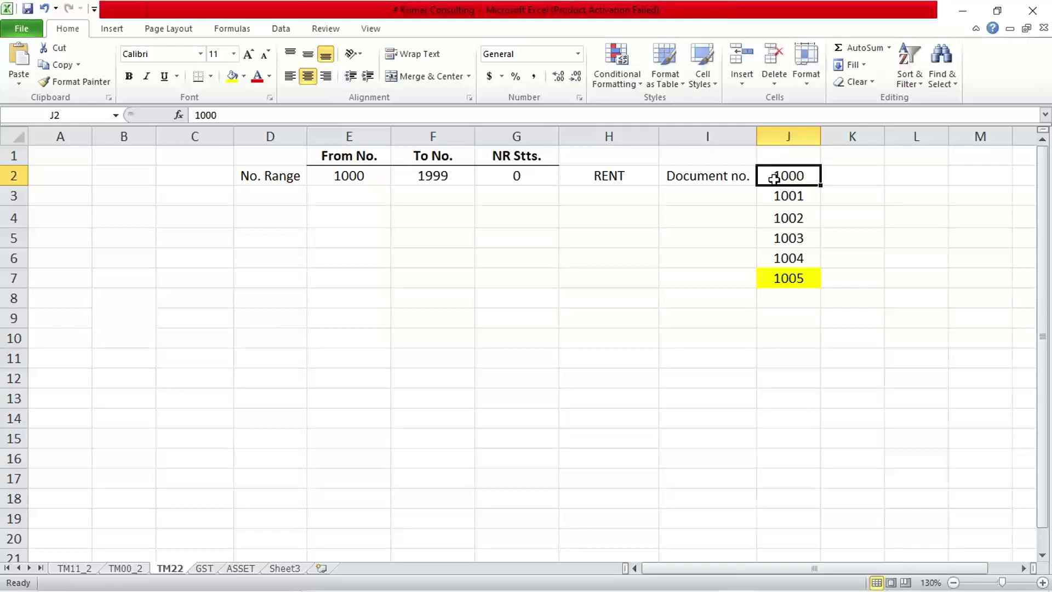
{"action": "left_click", "coordinate": [842, 177]}
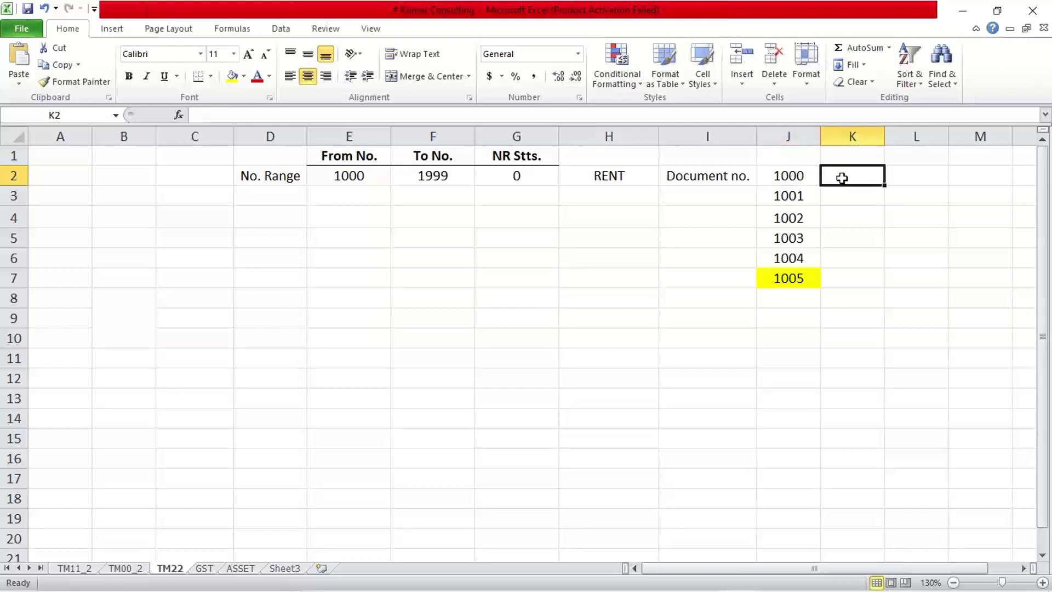
{"action": "left_click", "coordinate": [814, 178]}
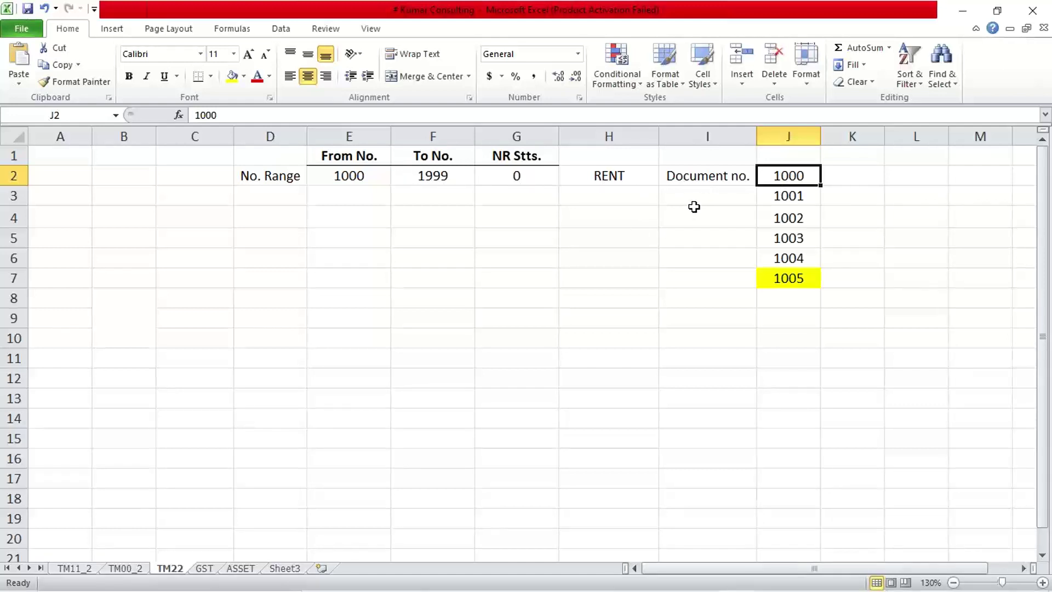
{"action": "left_click", "coordinate": [505, 177]}
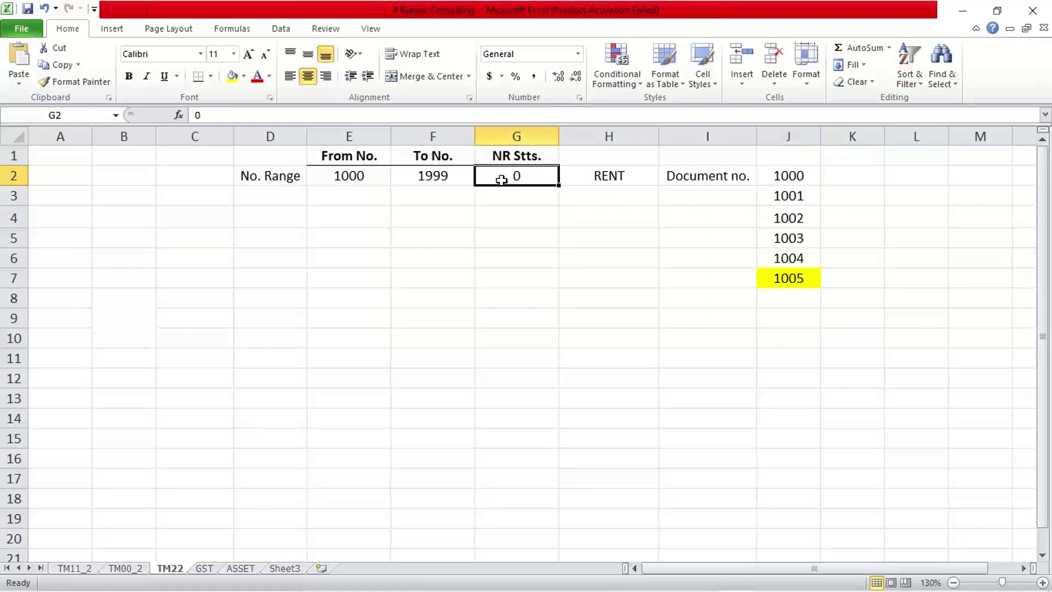
- Enter 1000 as the NR Stts. value in G2
{"action": "type", "text": "1000"}
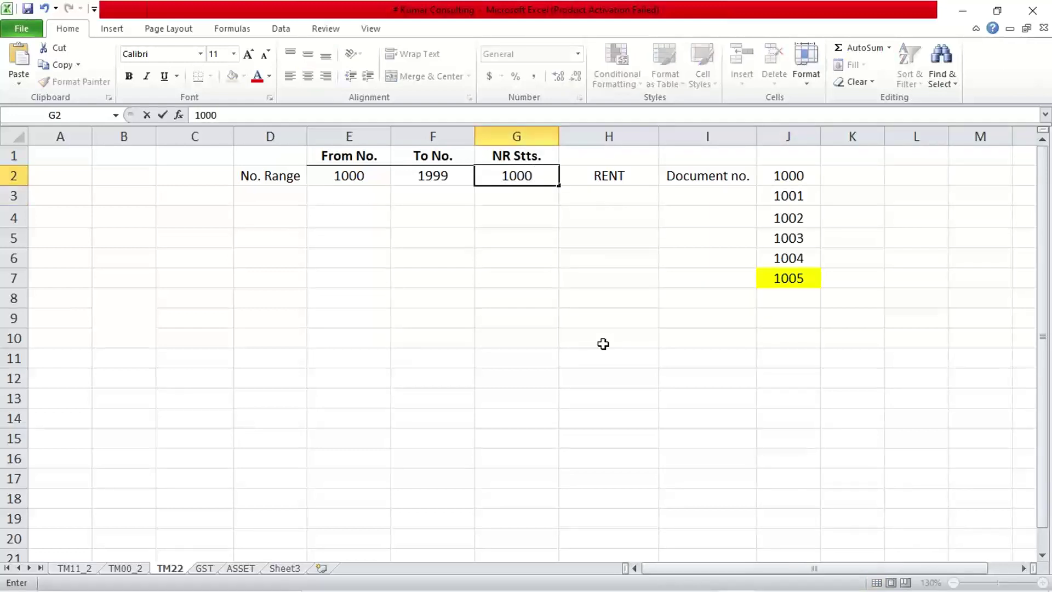
{"action": "key", "text": "Return"}
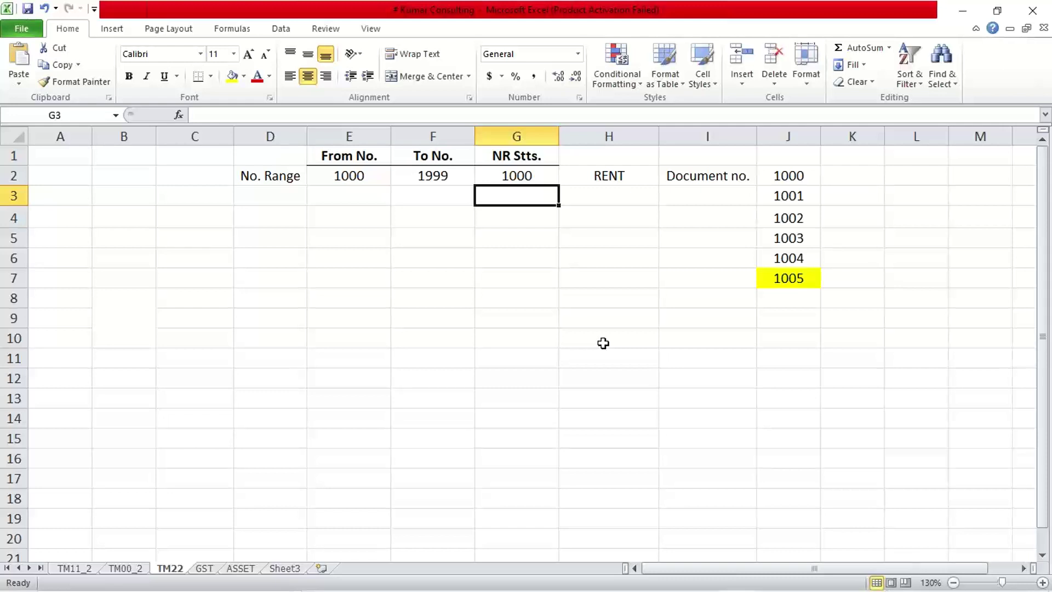
{"action": "left_click", "coordinate": [531, 178]}
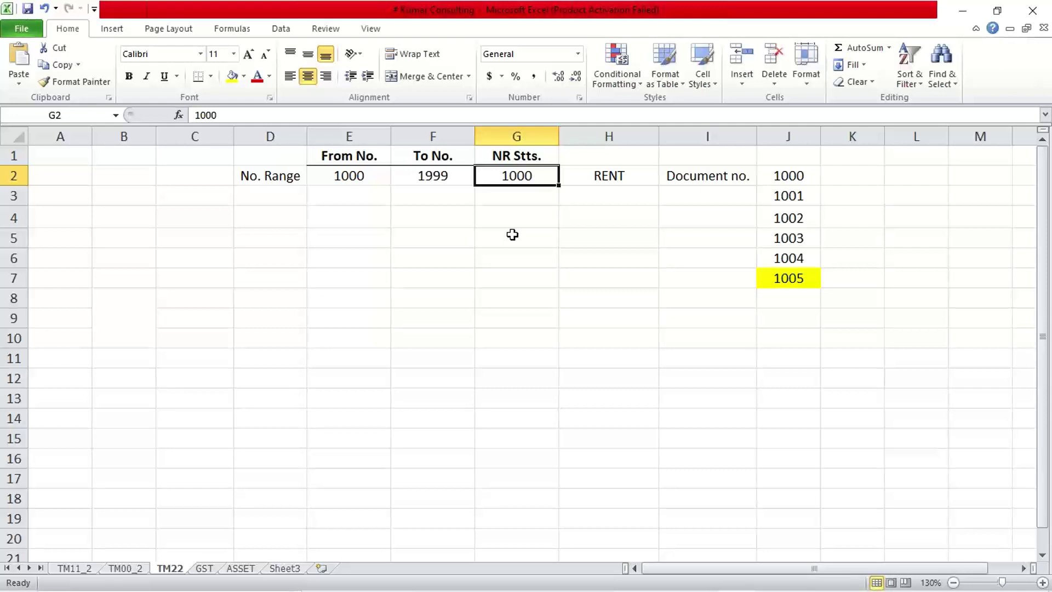
{"action": "left_click", "coordinate": [515, 156]}
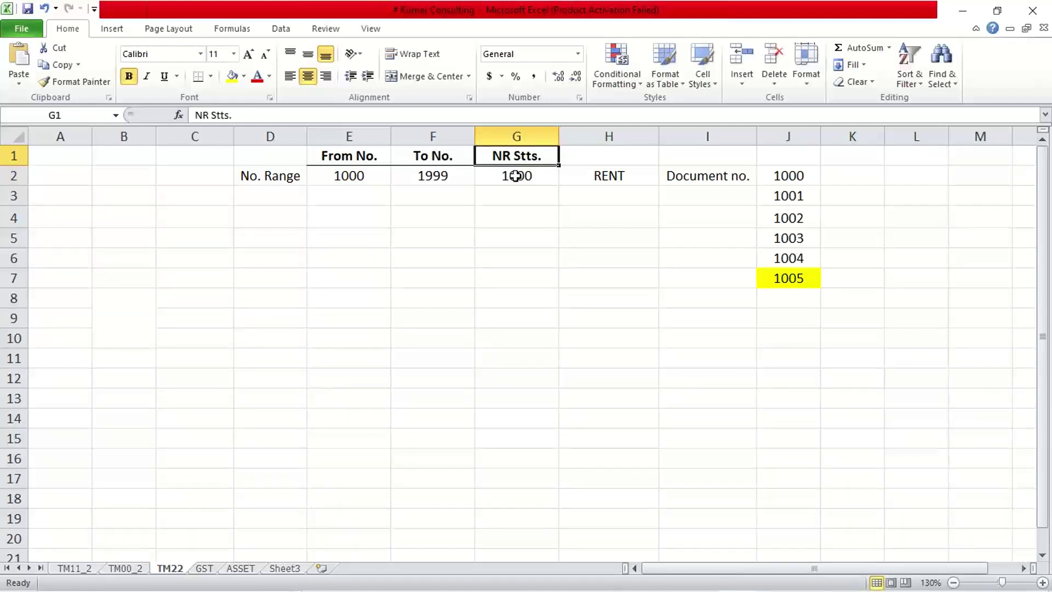
{"action": "left_click", "coordinate": [515, 176]}
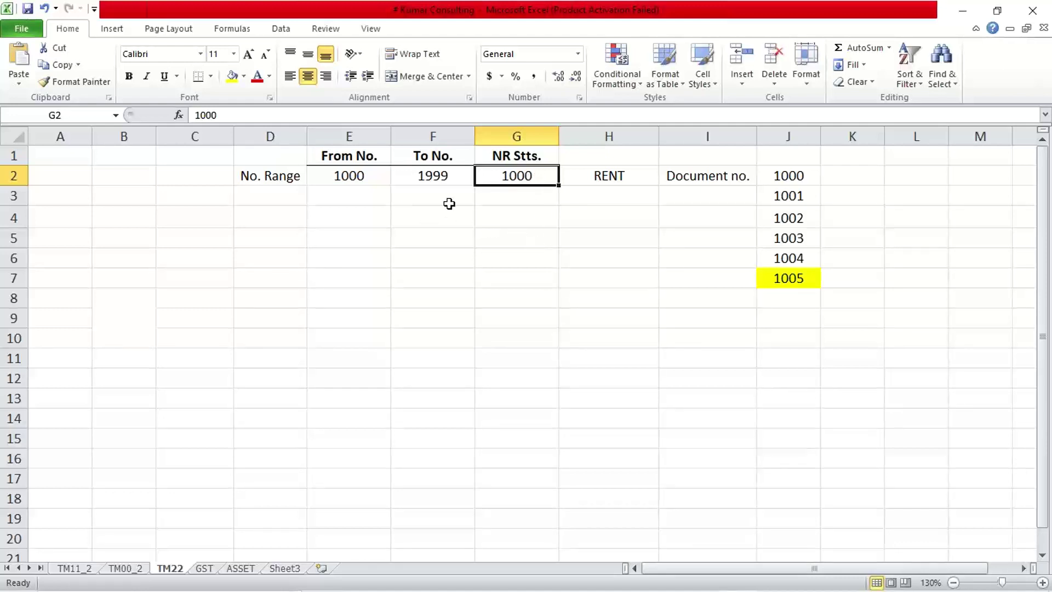
- Compare the range's 1000 and 1999 limits against the status value 1000
{"action": "left_click", "coordinate": [351, 181]}
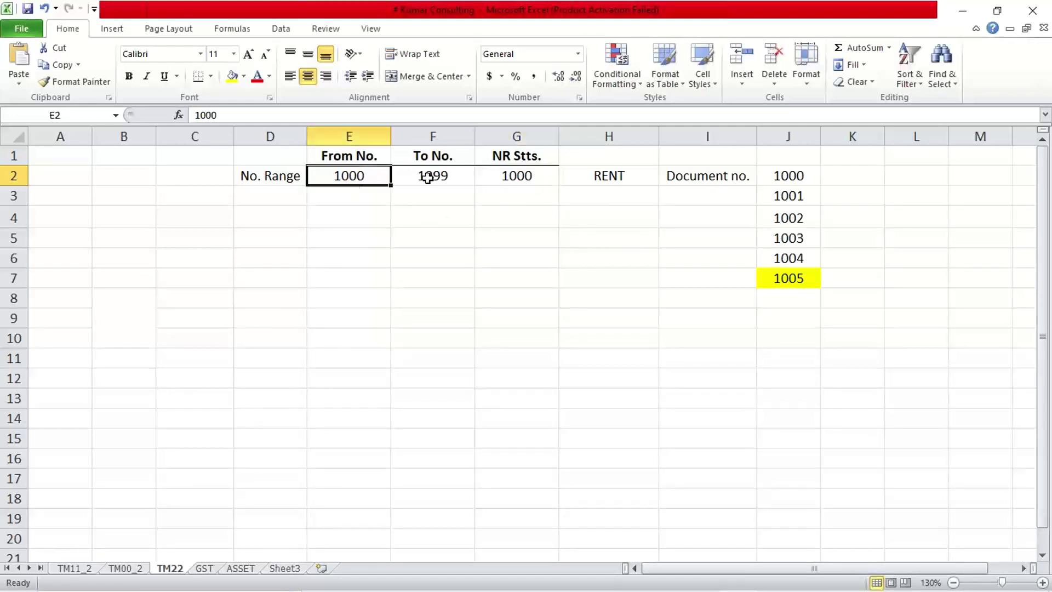
{"action": "left_click", "coordinate": [433, 176]}
{"action": "left_click", "coordinate": [347, 174]}
{"action": "left_click", "coordinate": [436, 176]}
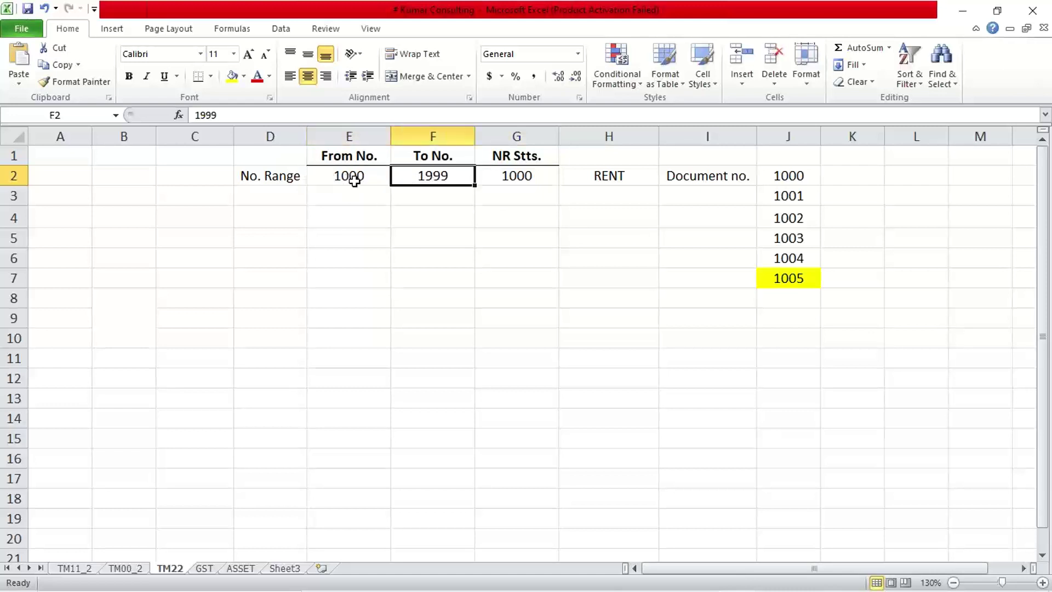
{"action": "left_click", "coordinate": [352, 176]}
{"action": "left_click", "coordinate": [405, 178]}
{"action": "left_click", "coordinate": [369, 178]}
{"action": "left_click", "coordinate": [402, 180]}
{"action": "left_click", "coordinate": [512, 184]}
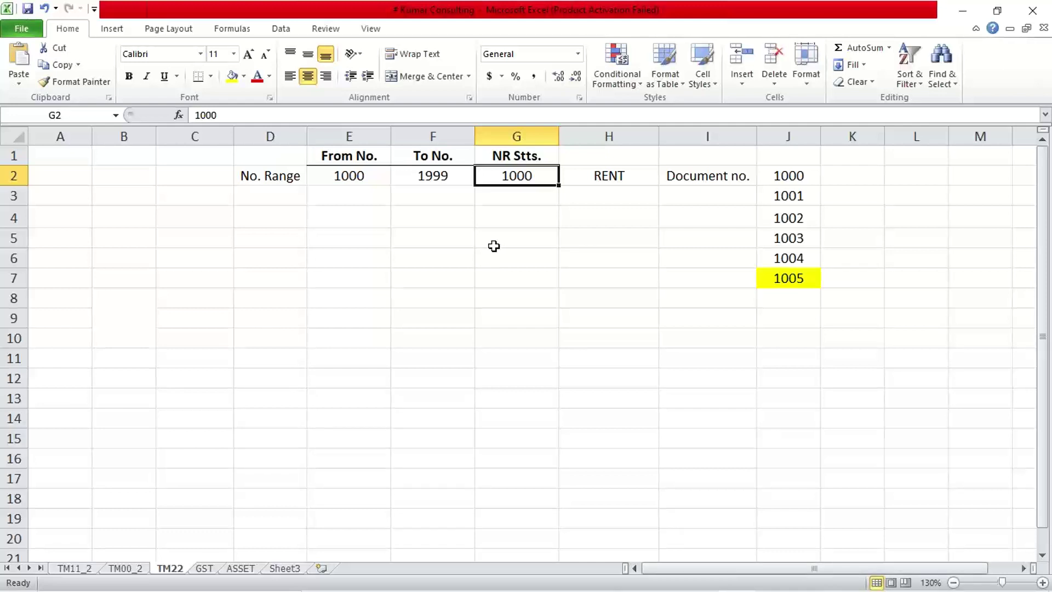
{"action": "left_click", "coordinate": [368, 171]}
{"action": "left_click", "coordinate": [420, 172]}
{"action": "left_click", "coordinate": [529, 184]}
- Change the status value from 1000 to 1001, matching document number 1001
{"action": "double_click", "coordinate": [536, 178]}
{"action": "key", "text": "BackSpace"}
{"action": "type", "text": "1"}
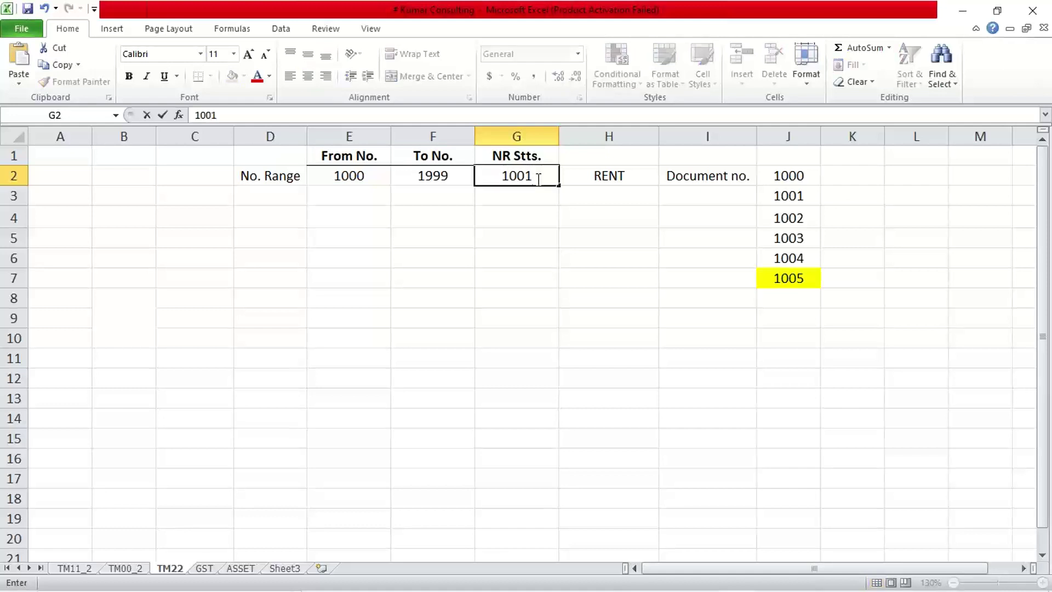
{"action": "key", "text": "Return"}
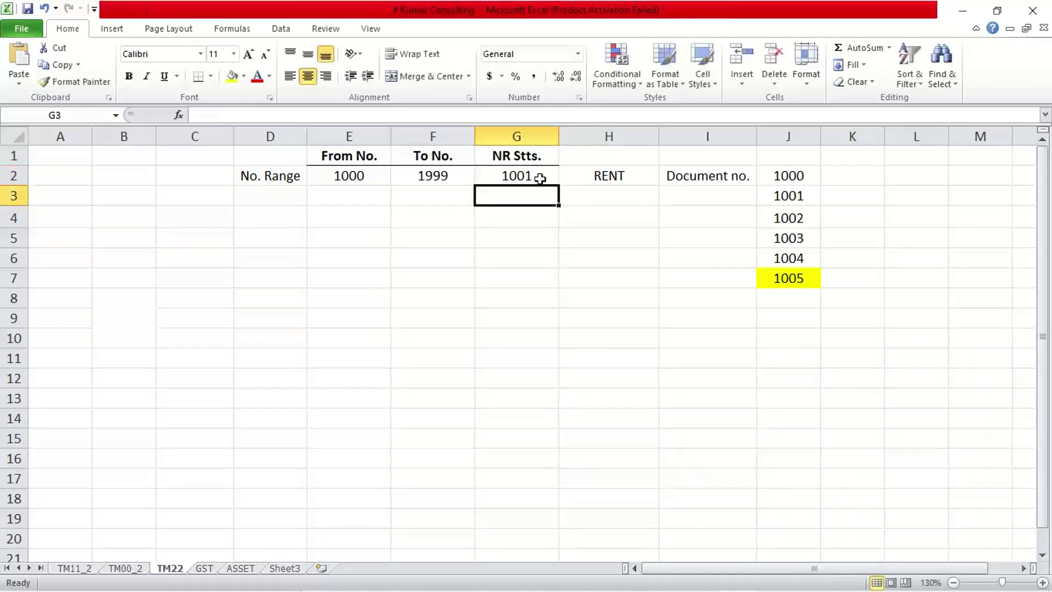
{"action": "left_click", "coordinate": [792, 197]}
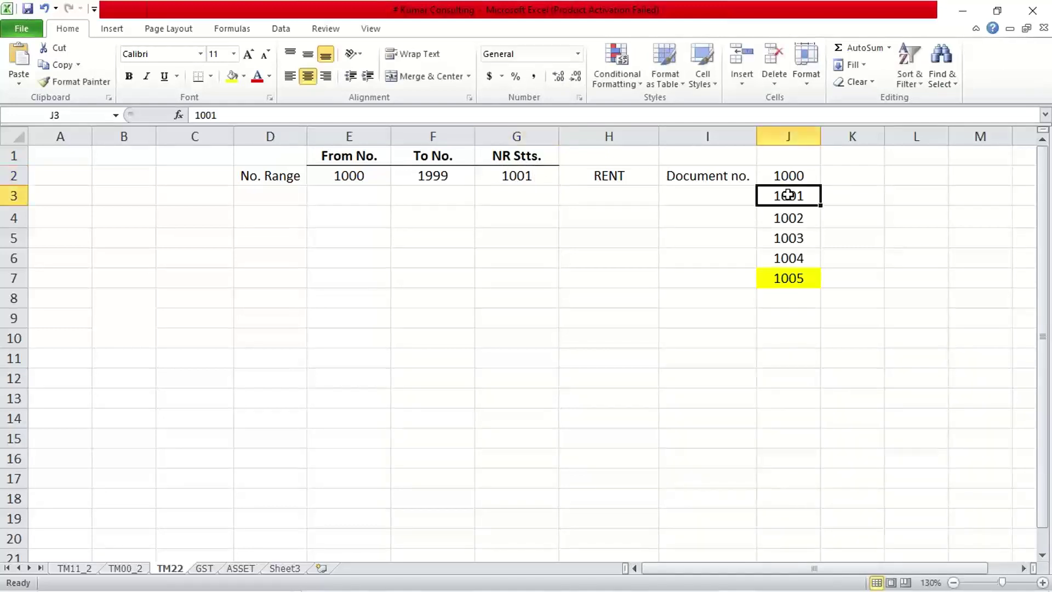
{"action": "left_click", "coordinate": [540, 177]}
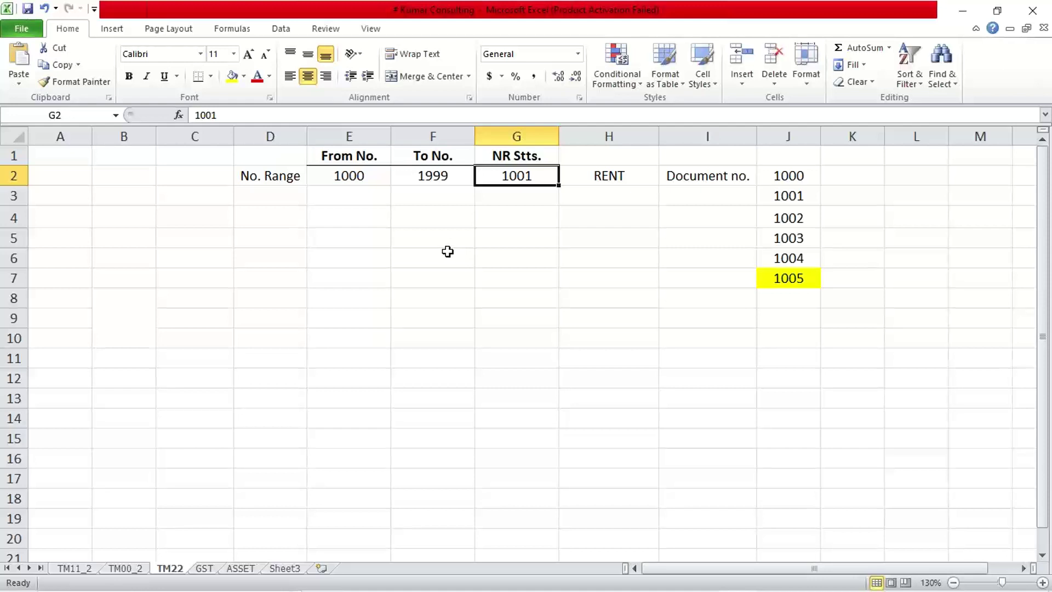
- Return to the SAP Interval Maintenance window showing accounting document interval 01 for 2022
{"action": "mouse_move", "coordinate": [715, 581]}
{"action": "mouse_move", "coordinate": [631, 580]}
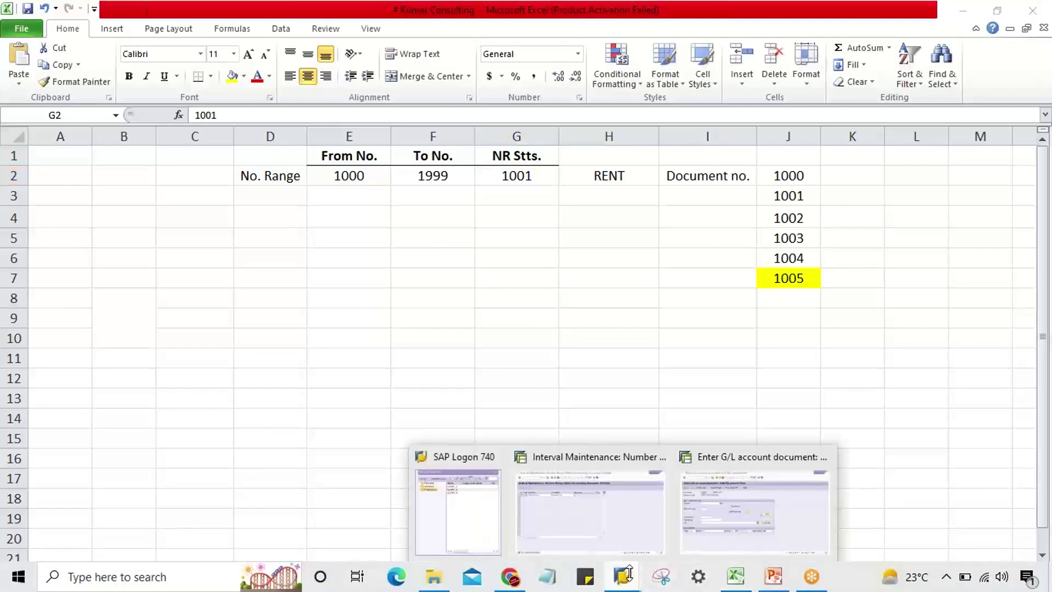
{"action": "left_click", "coordinate": [629, 512]}
- Check interval 01's To Number 1999, then switch to the FBN1 slide in PowerPoint
{"action": "left_click", "coordinate": [355, 173]}
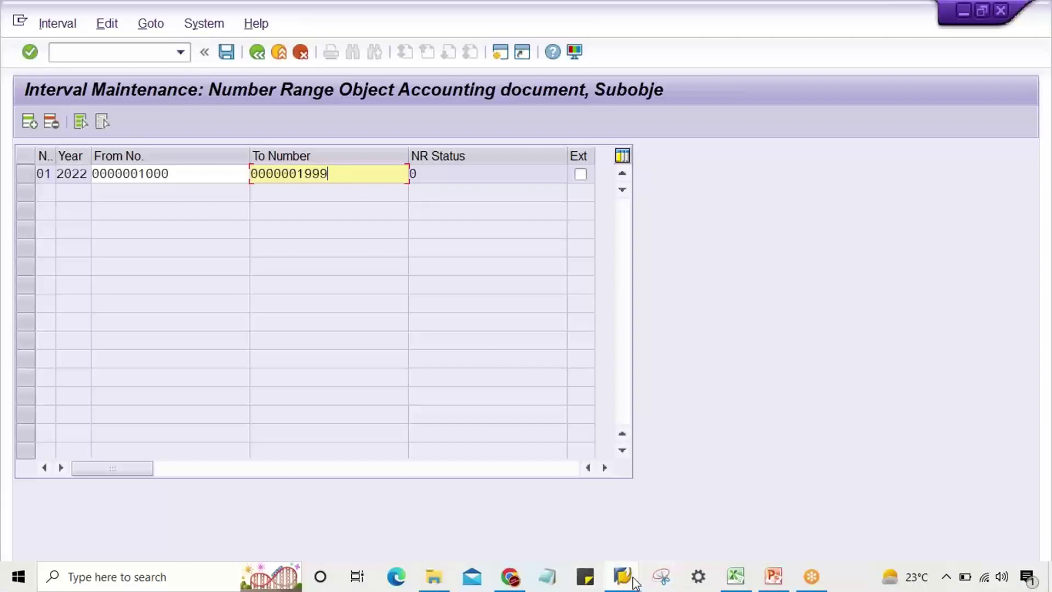
{"action": "left_click", "coordinate": [771, 576]}
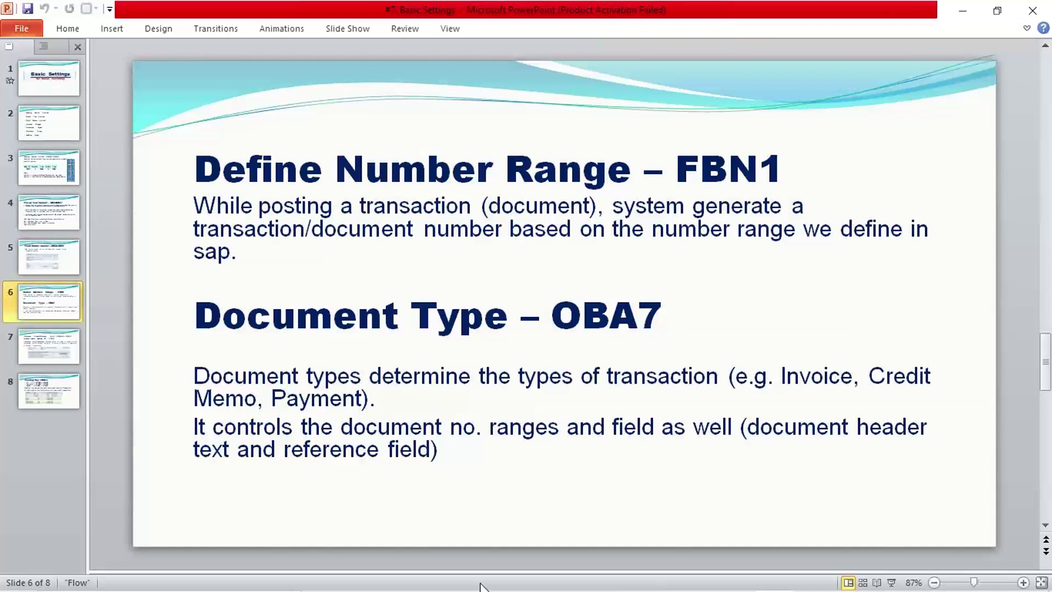
- Return to the TM22 Excel sheet showing range 1000–1999 with status 1001
{"action": "mouse_move", "coordinate": [484, 589]}
{"action": "left_click", "coordinate": [736, 581]}
{"action": "left_click", "coordinate": [611, 374]}
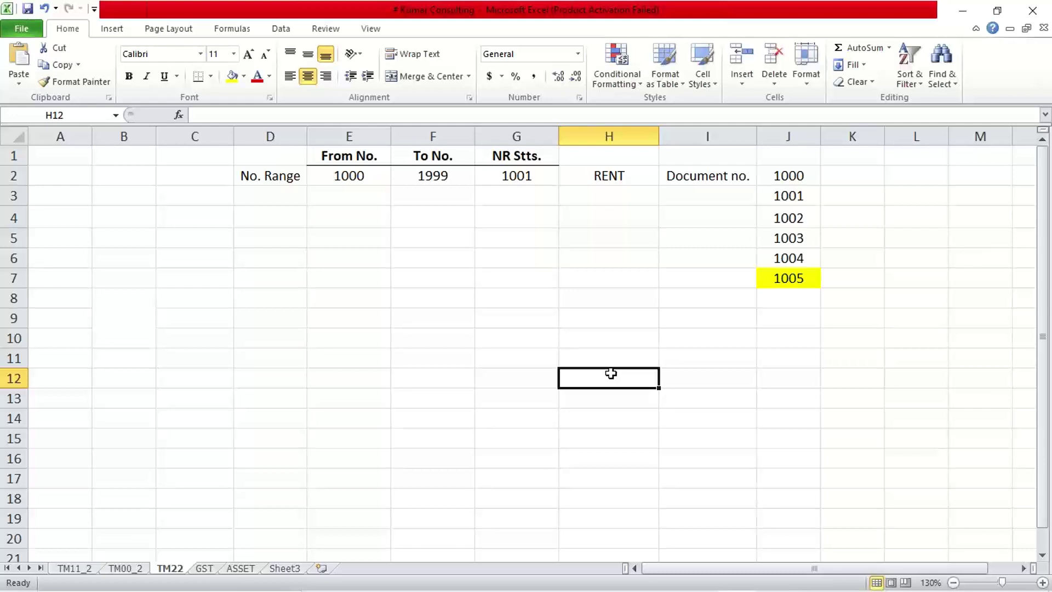
{"action": "left_click", "coordinate": [350, 173]}
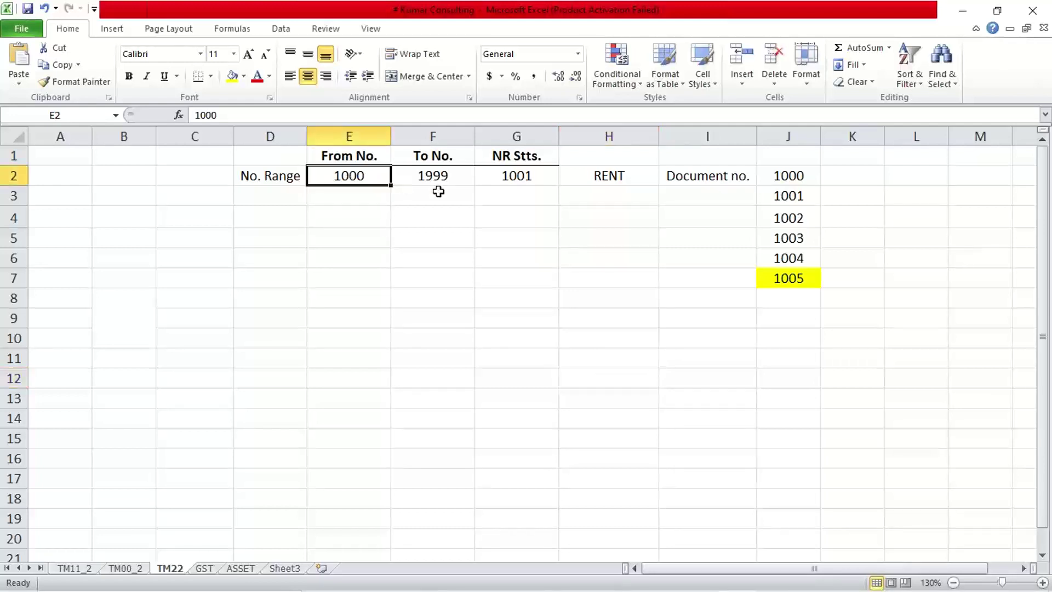
{"action": "left_click", "coordinate": [436, 191]}
{"action": "left_click", "coordinate": [378, 174]}
{"action": "left_click", "coordinate": [441, 176]}
{"action": "left_click", "coordinate": [504, 176]}
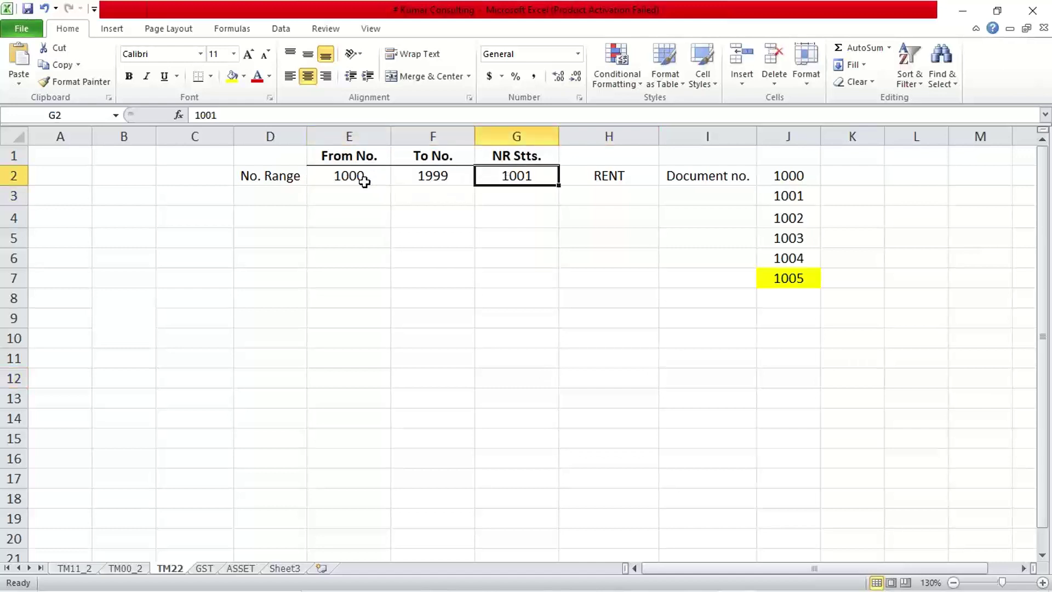
{"action": "left_click", "coordinate": [362, 178]}
{"action": "left_click", "coordinate": [504, 176]}
{"action": "left_click", "coordinate": [791, 182]}
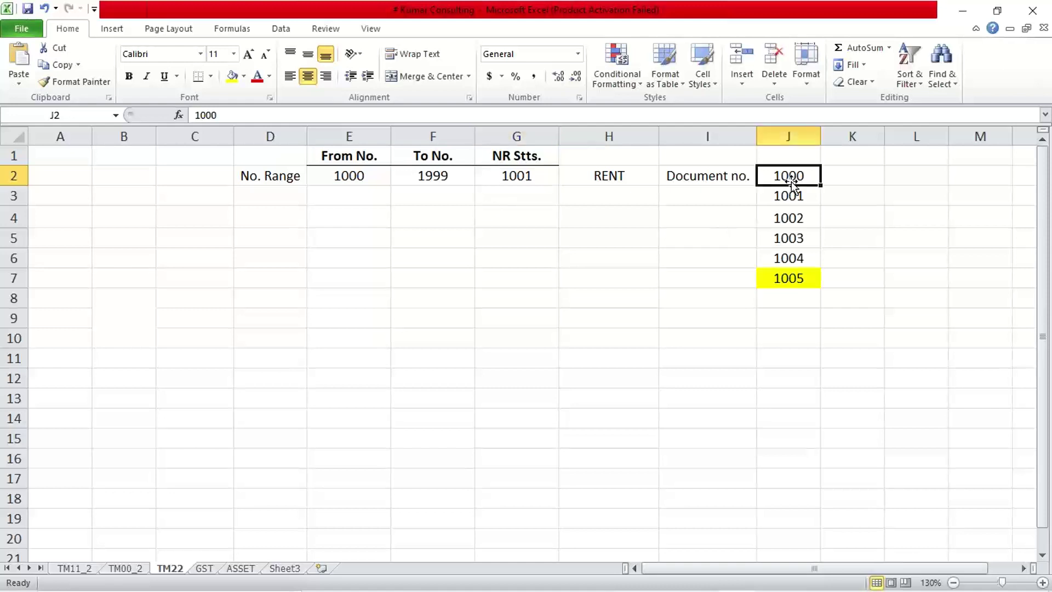
{"action": "left_click", "coordinate": [787, 195]}
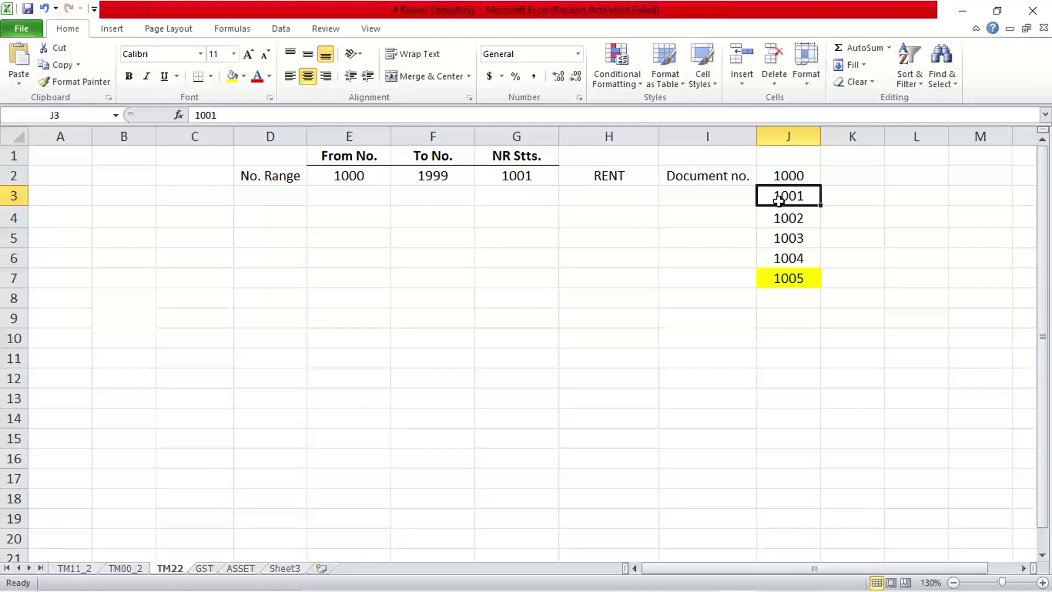
{"action": "left_click", "coordinate": [531, 172]}
{"action": "left_click", "coordinate": [807, 214]}
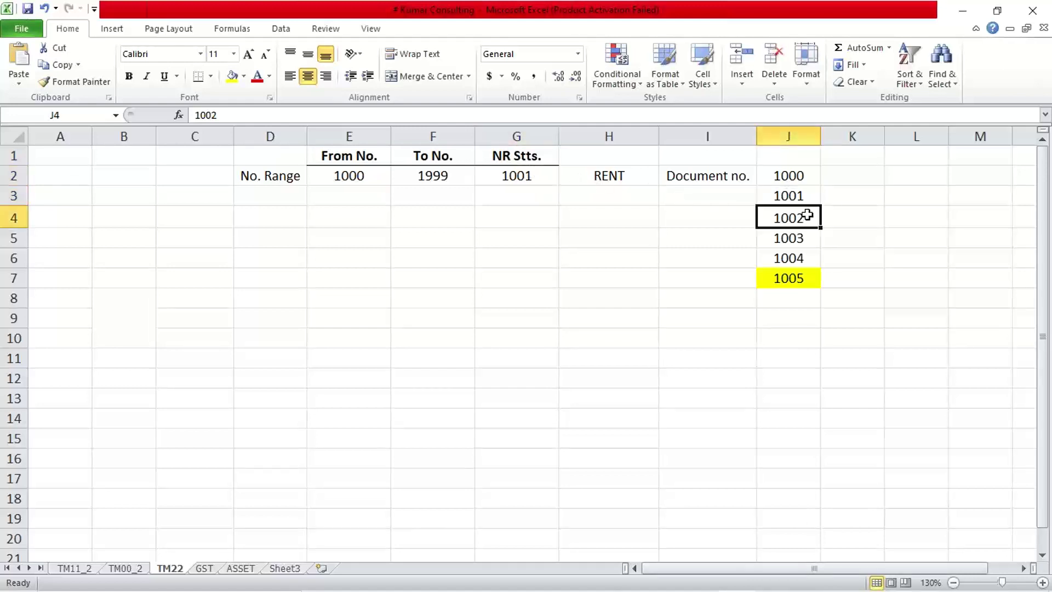
{"action": "left_click", "coordinate": [504, 174]}
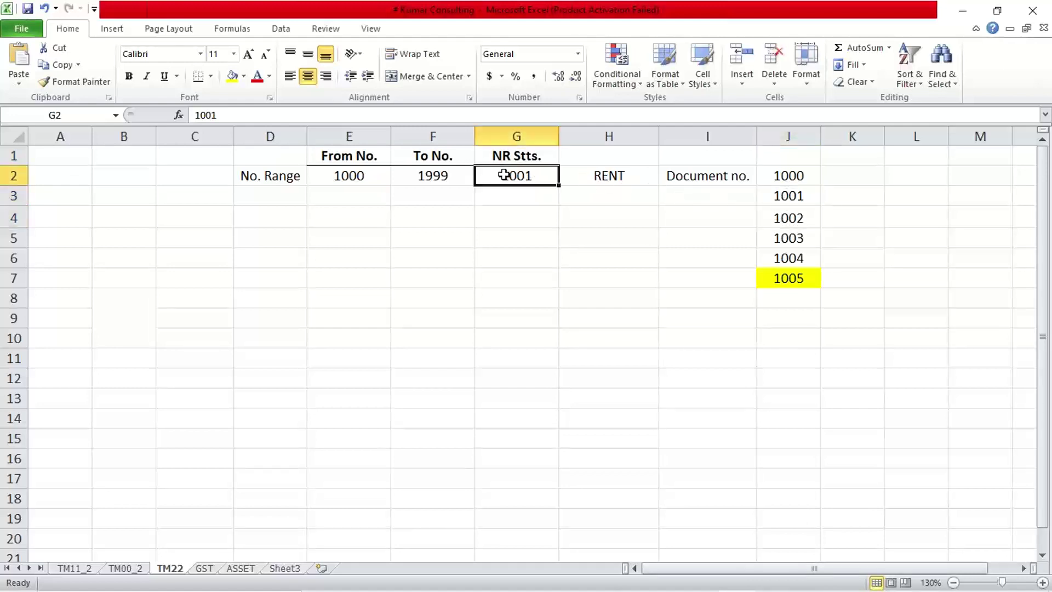
{"action": "left_click", "coordinate": [800, 241]}
{"action": "left_click", "coordinate": [538, 179]}
{"action": "left_click", "coordinate": [788, 259]}
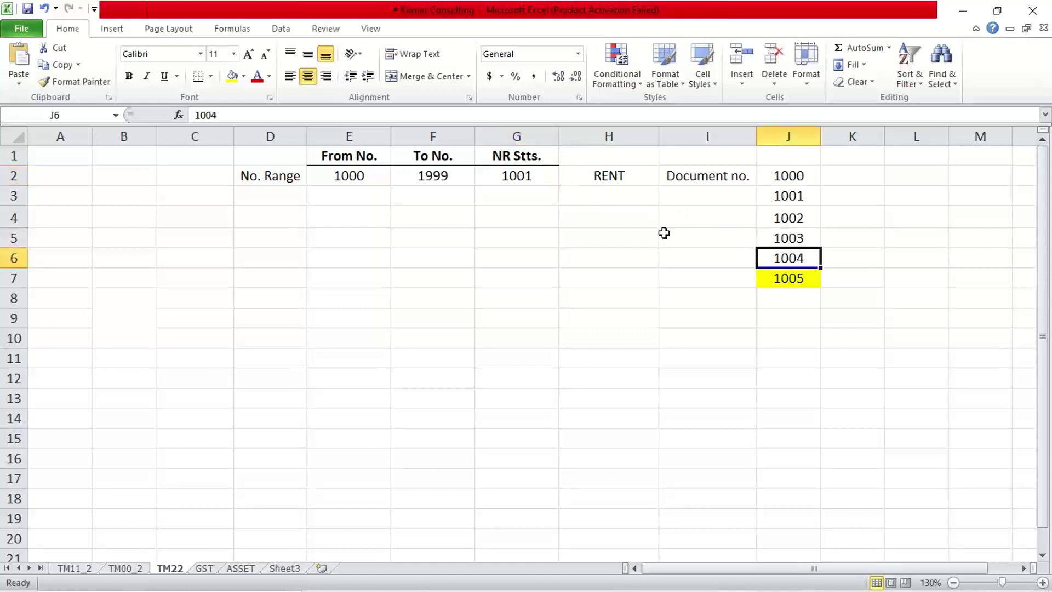
{"action": "left_click", "coordinate": [545, 180]}
- Enter 1004 as the NR Stts. value in G2, comparing it with document number 1005
{"action": "type", "text": "1004"}
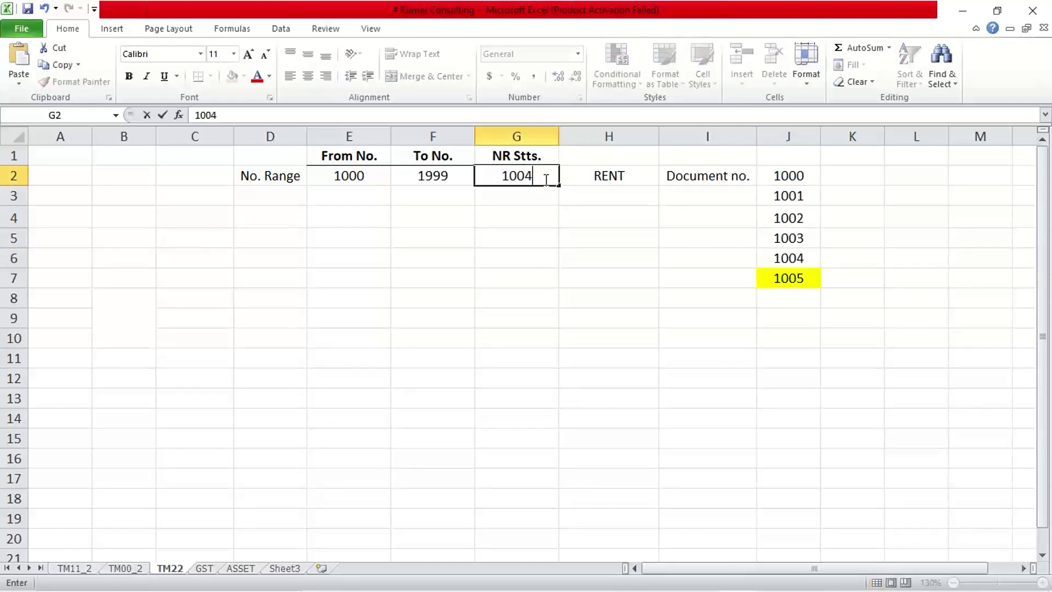
{"action": "key", "text": "Return"}
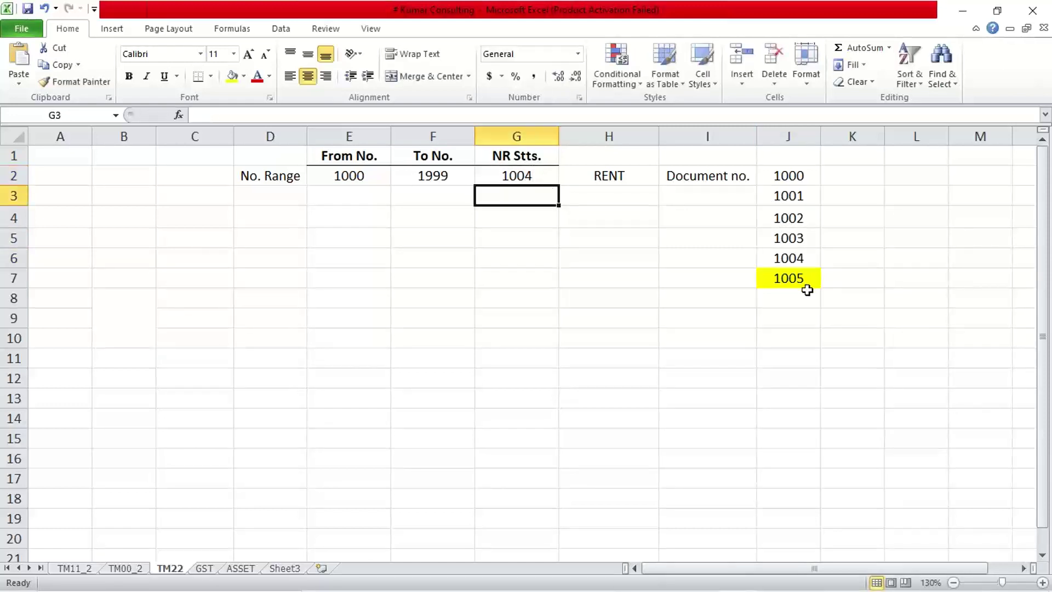
{"action": "left_click", "coordinate": [799, 281]}
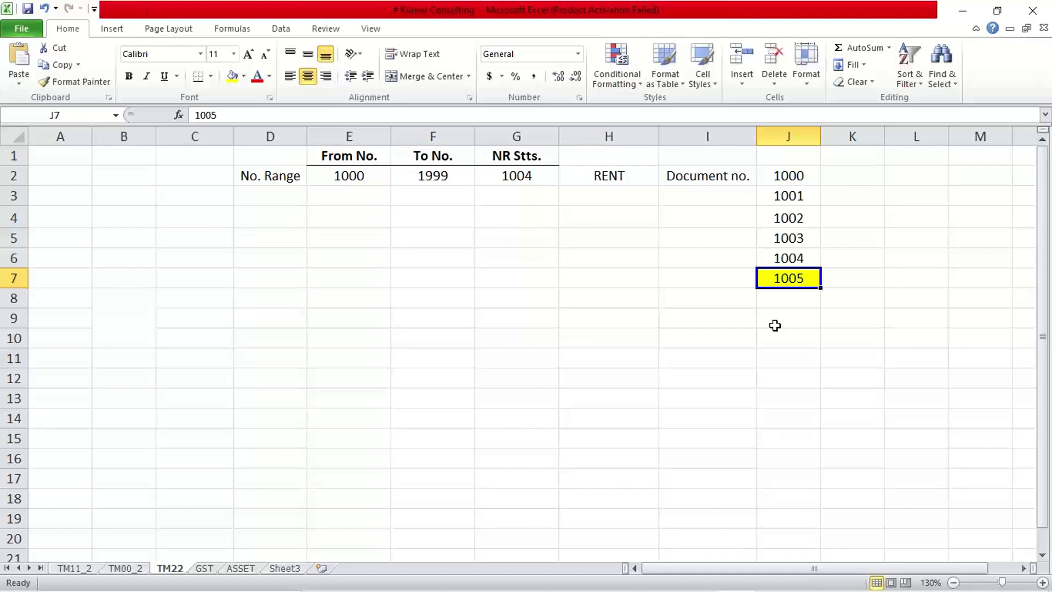
{"action": "left_click_drag", "start_coordinate": [348, 172], "coordinate": [446, 179]}
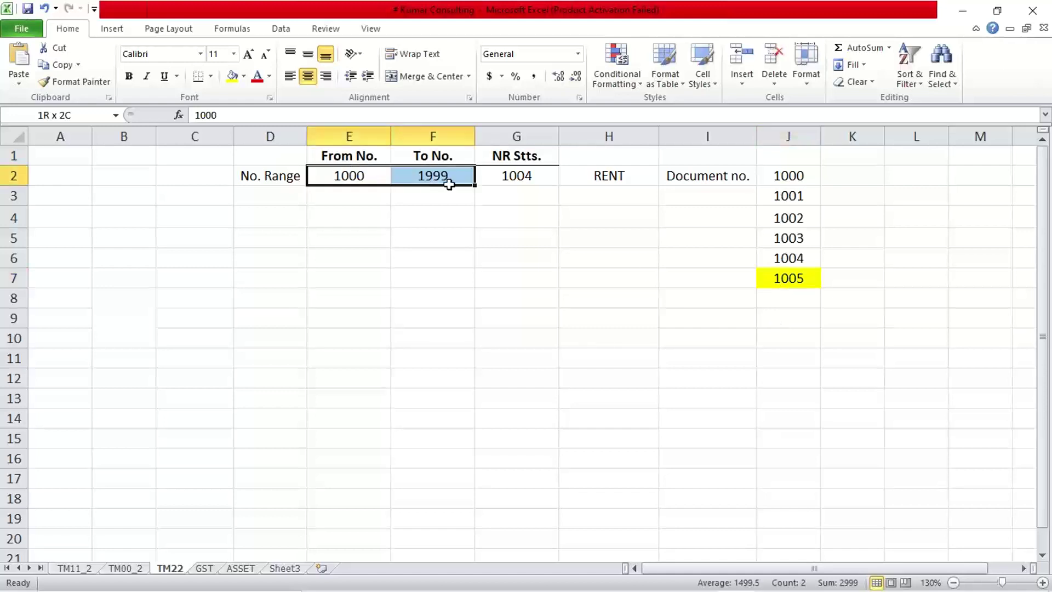
{"action": "left_click", "coordinate": [517, 176]}
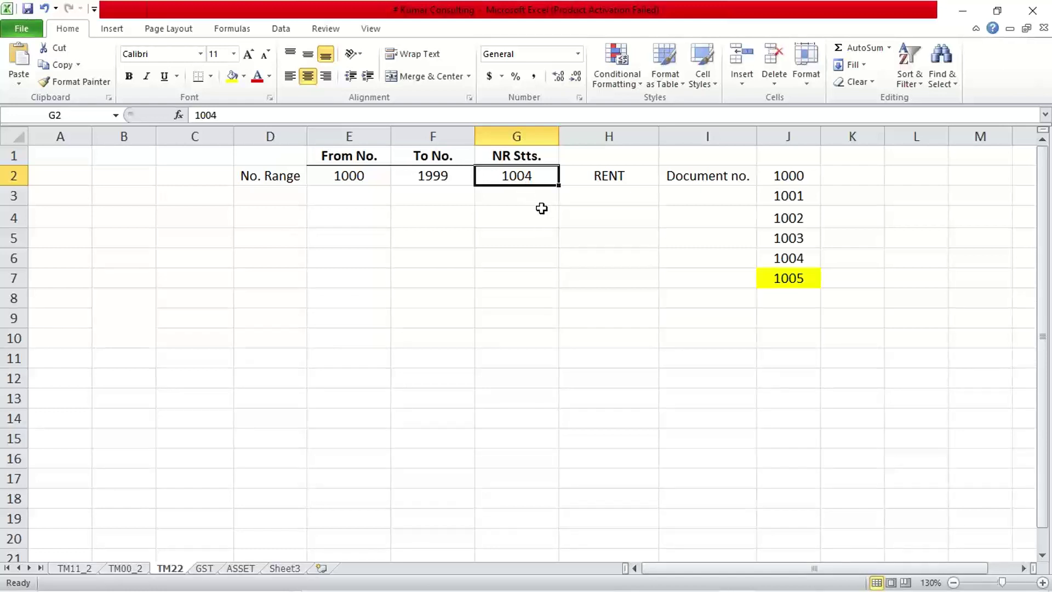
{"action": "left_click", "coordinate": [769, 276]}
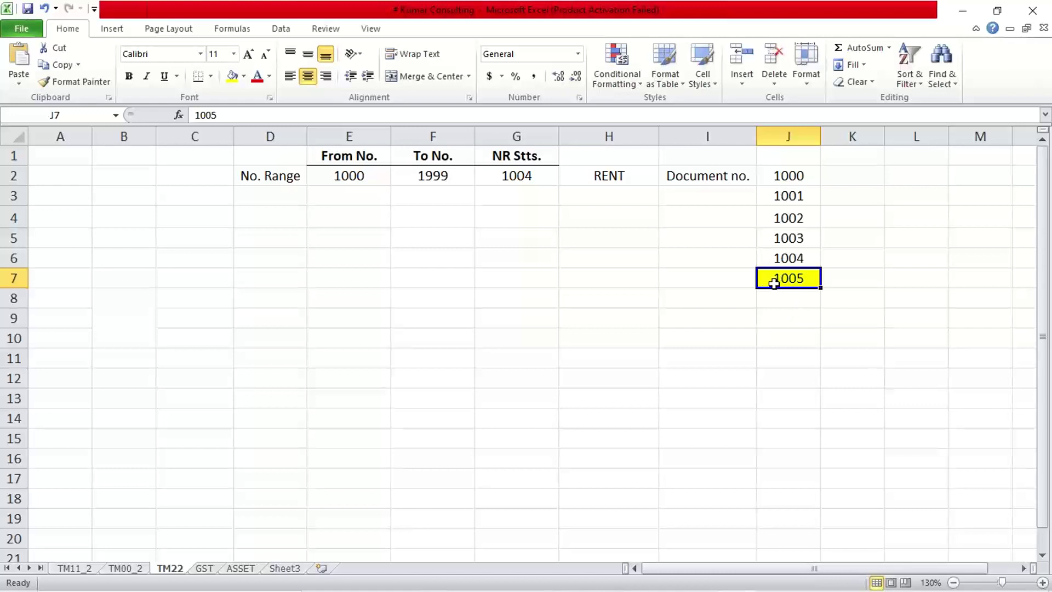
{"action": "left_click", "coordinate": [502, 173]}
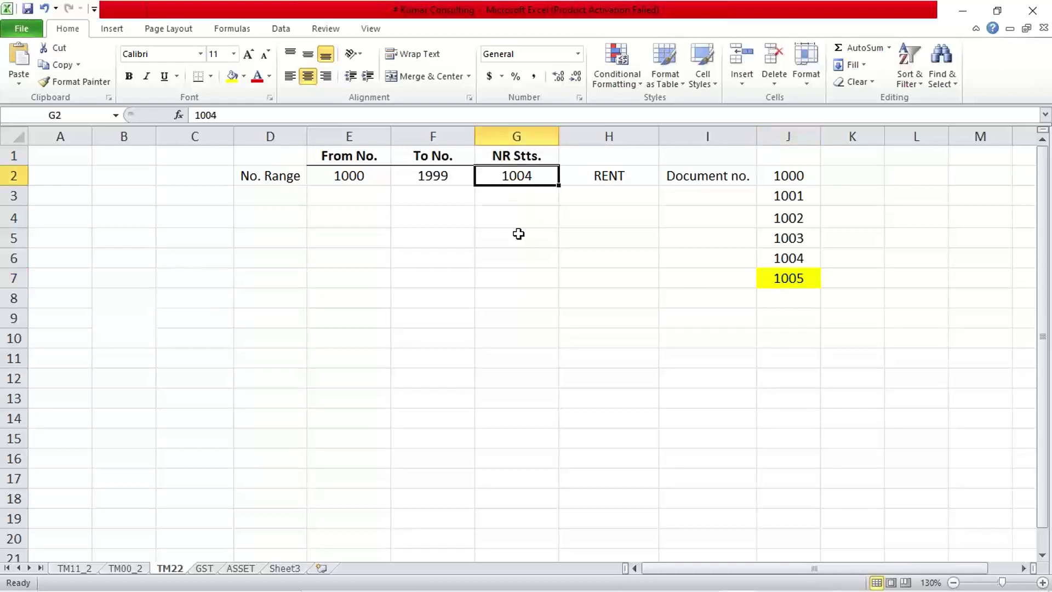
{"action": "left_click", "coordinate": [800, 284]}
{"action": "left_click", "coordinate": [515, 176]}
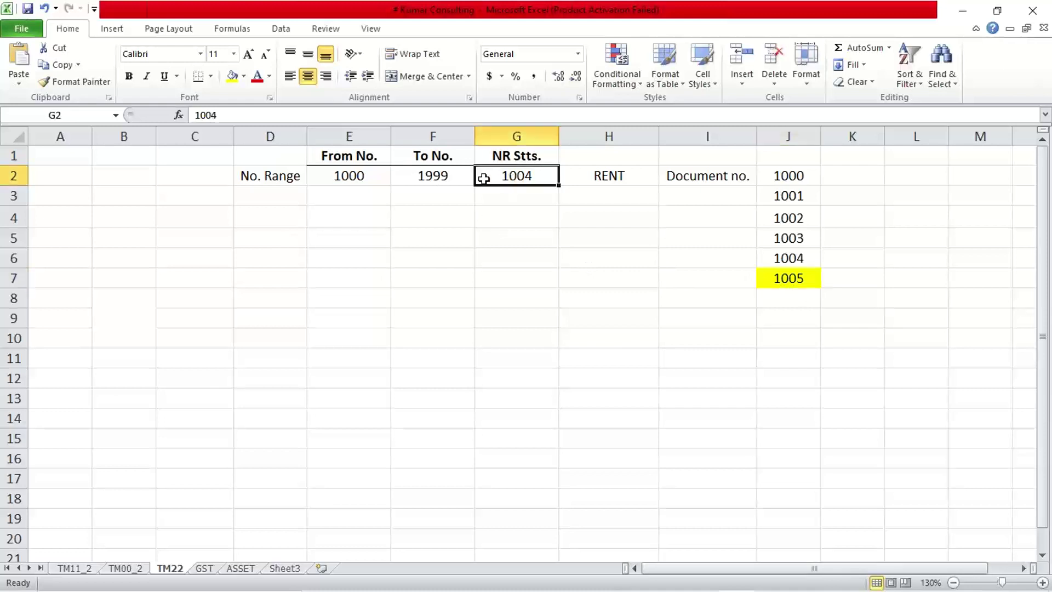
{"action": "left_click_drag", "start_coordinate": [378, 181], "coordinate": [517, 173]}
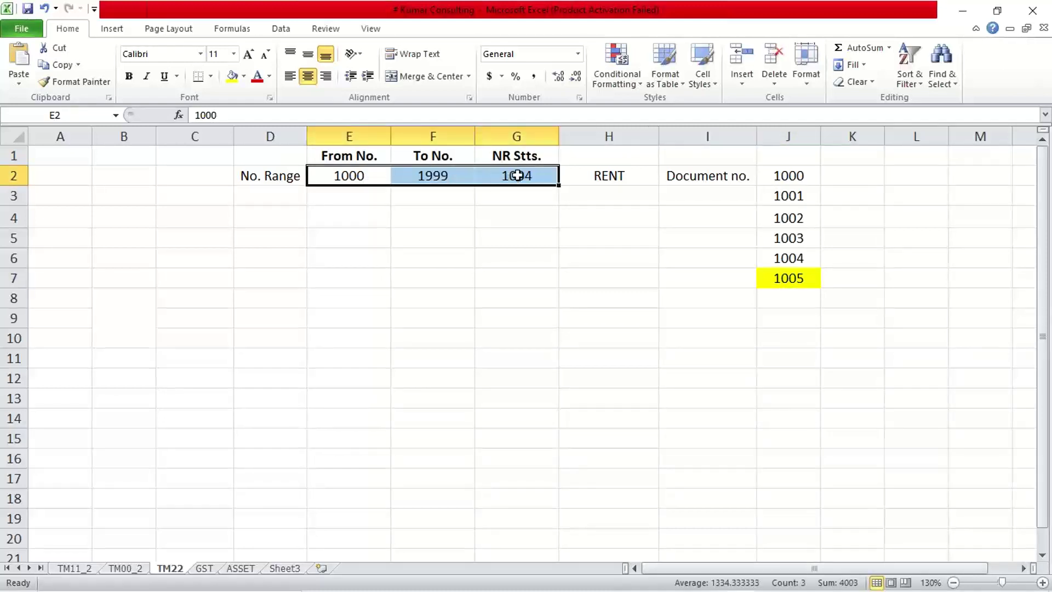
{"action": "left_click", "coordinate": [517, 174]}
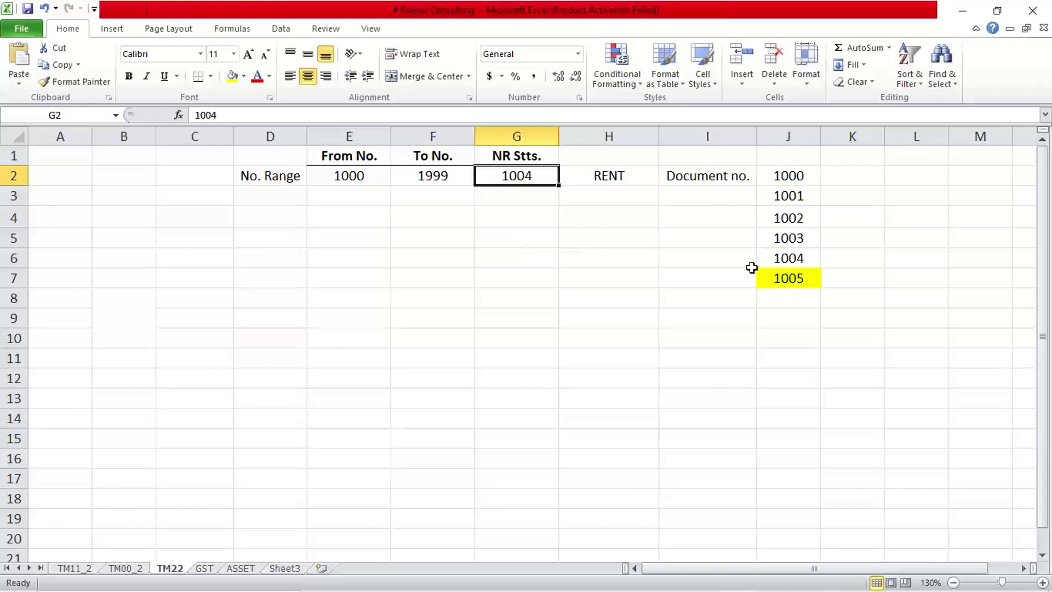
{"action": "left_click", "coordinate": [780, 277]}
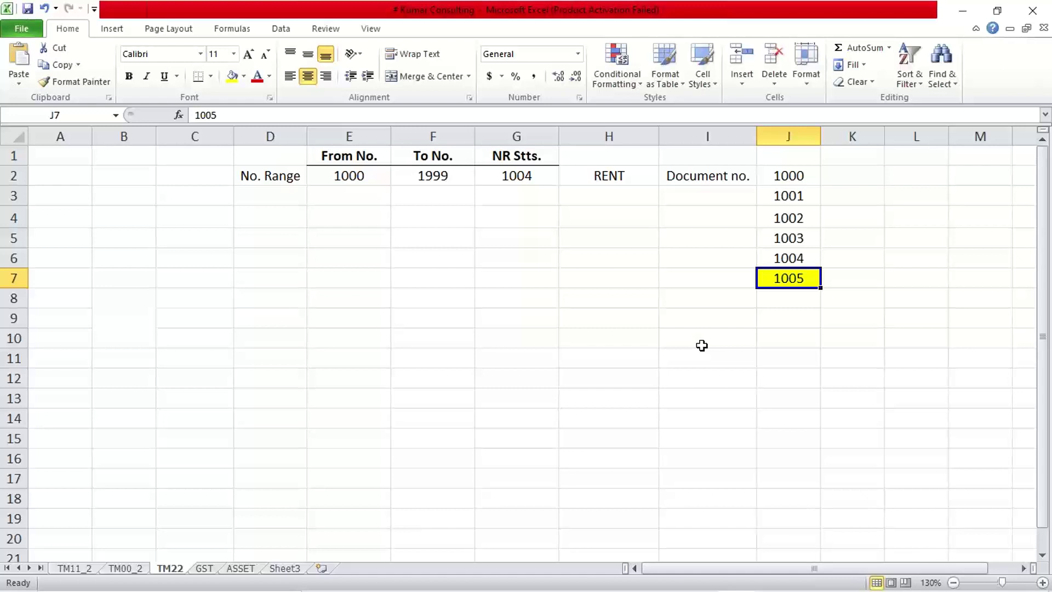
- Change the NR Stts. value in G2 to 1005, matching the last document number in J7
{"action": "left_click", "coordinate": [522, 177]}
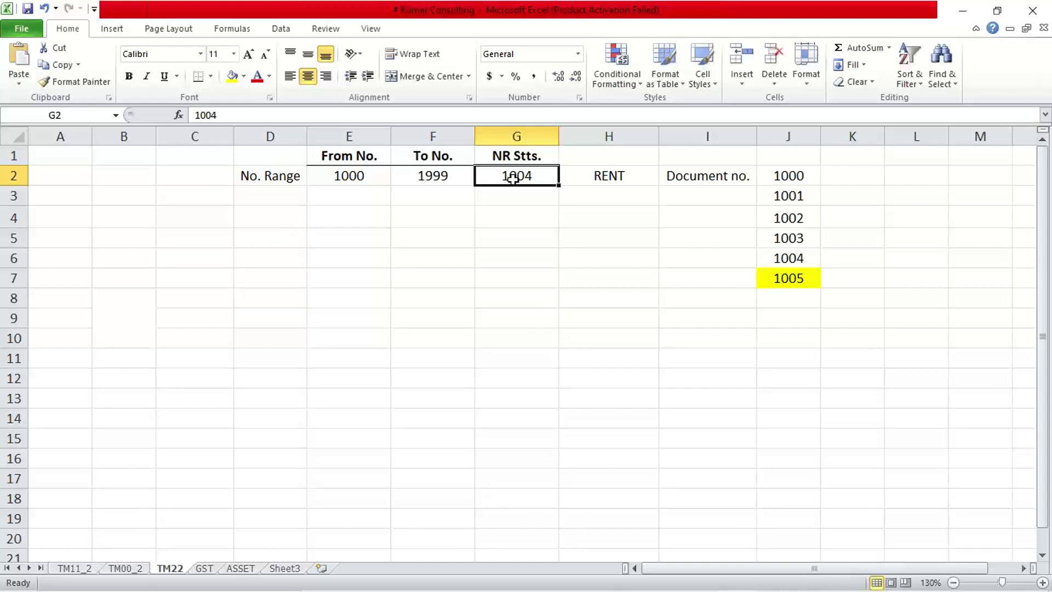
{"action": "left_click_drag", "start_coordinate": [555, 242], "coordinate": [562, 242]}
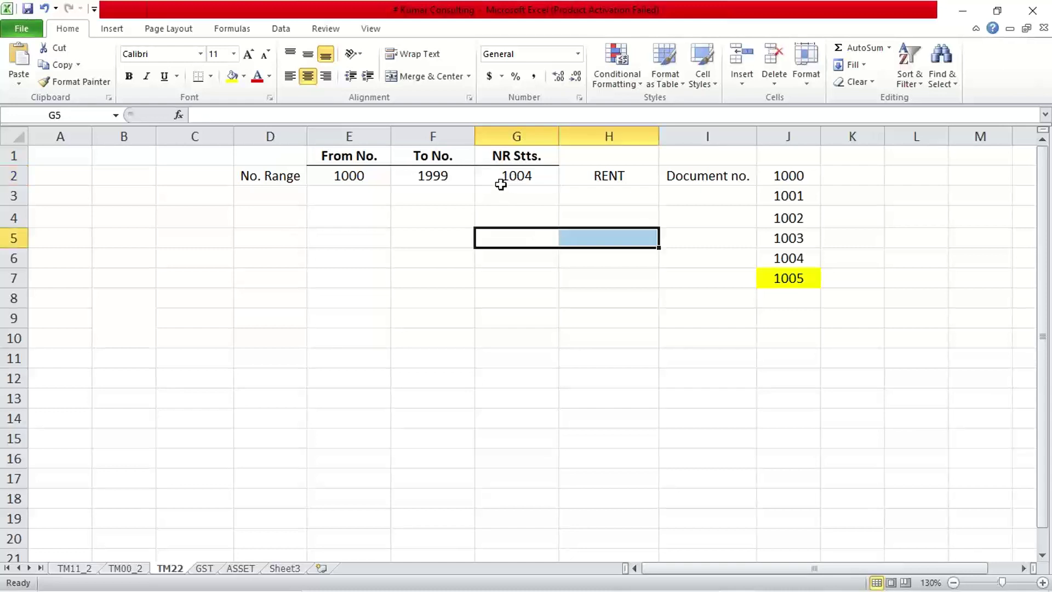
{"action": "left_click", "coordinate": [501, 180]}
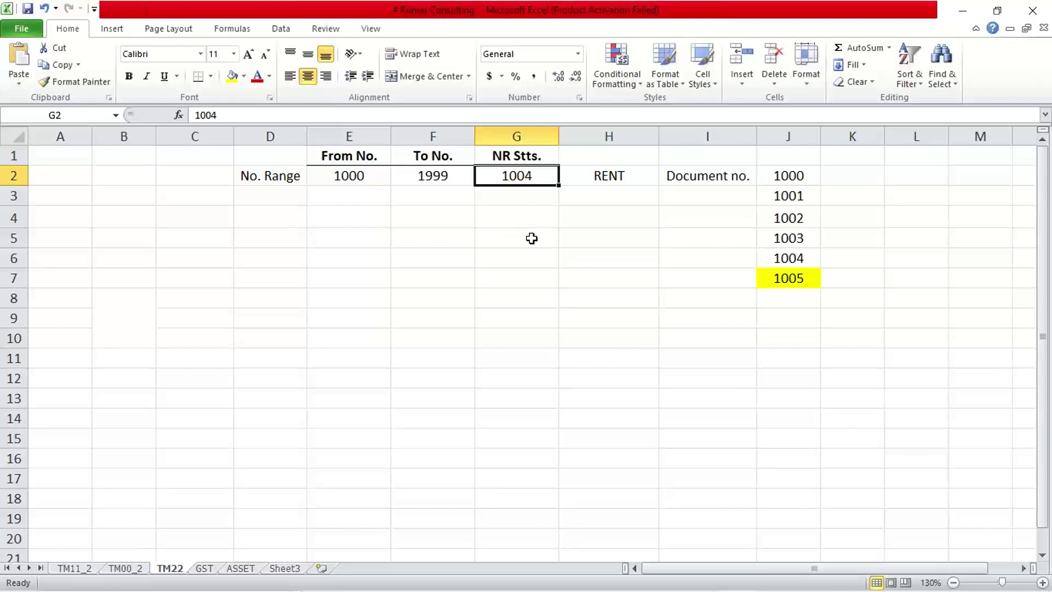
{"action": "left_click", "coordinate": [772, 279]}
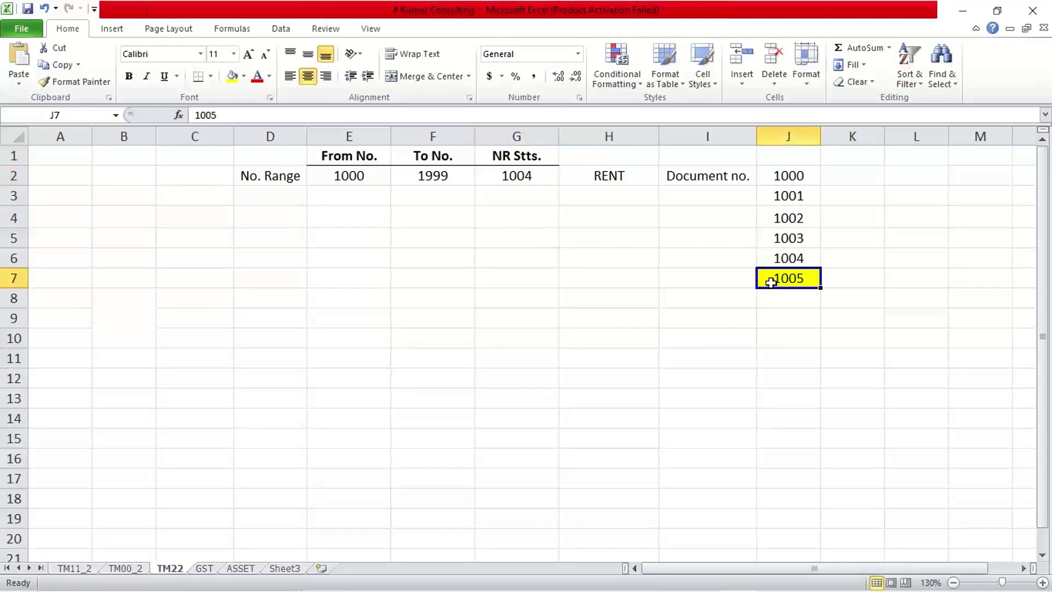
{"action": "left_click", "coordinate": [533, 189]}
{"action": "key", "text": "Up"}
{"action": "type", "text": "1005"}
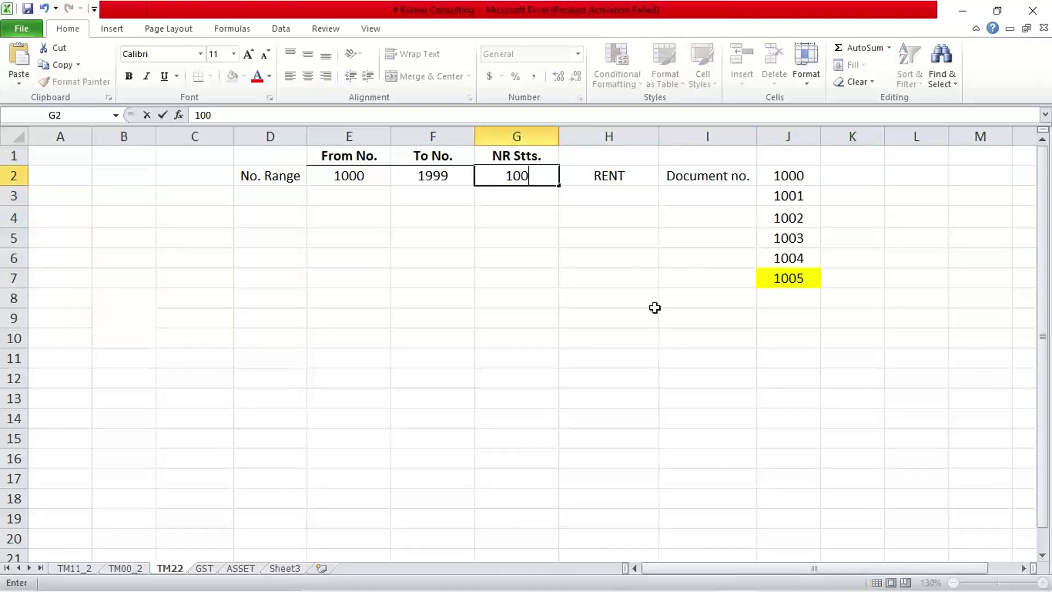
{"action": "key", "text": "Return"}
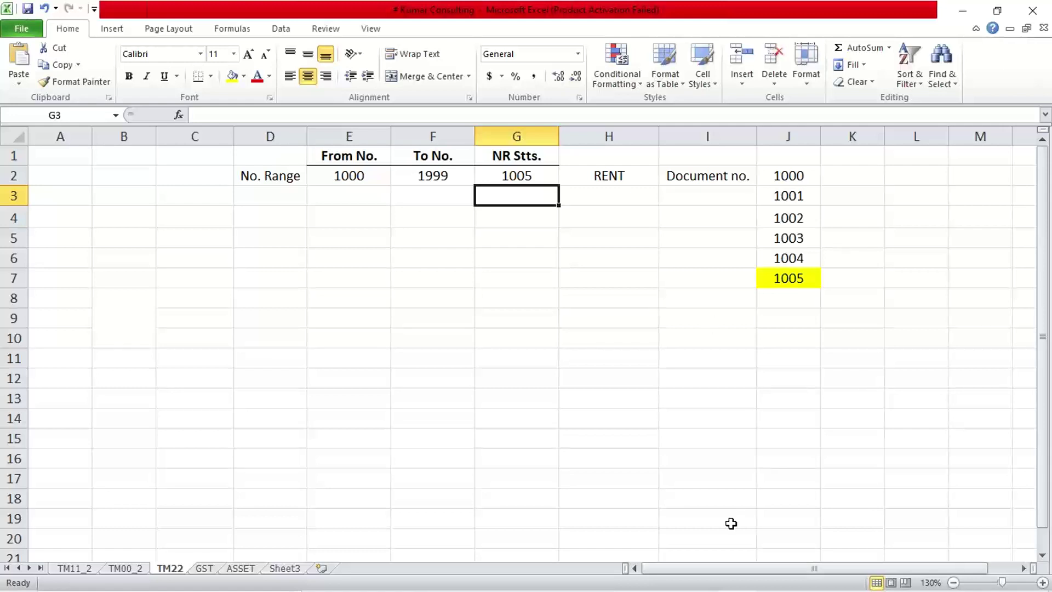
- Bring the SAP Interval Maintenance screen for accounting documents back to the front
{"action": "mouse_move", "coordinate": [691, 589]}
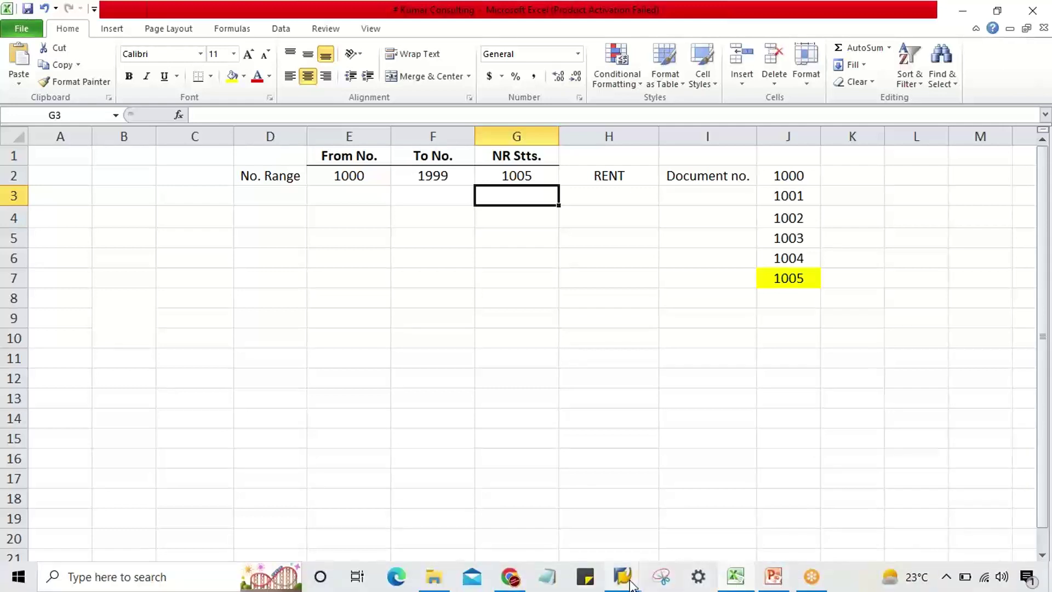
{"action": "mouse_move", "coordinate": [630, 582]}
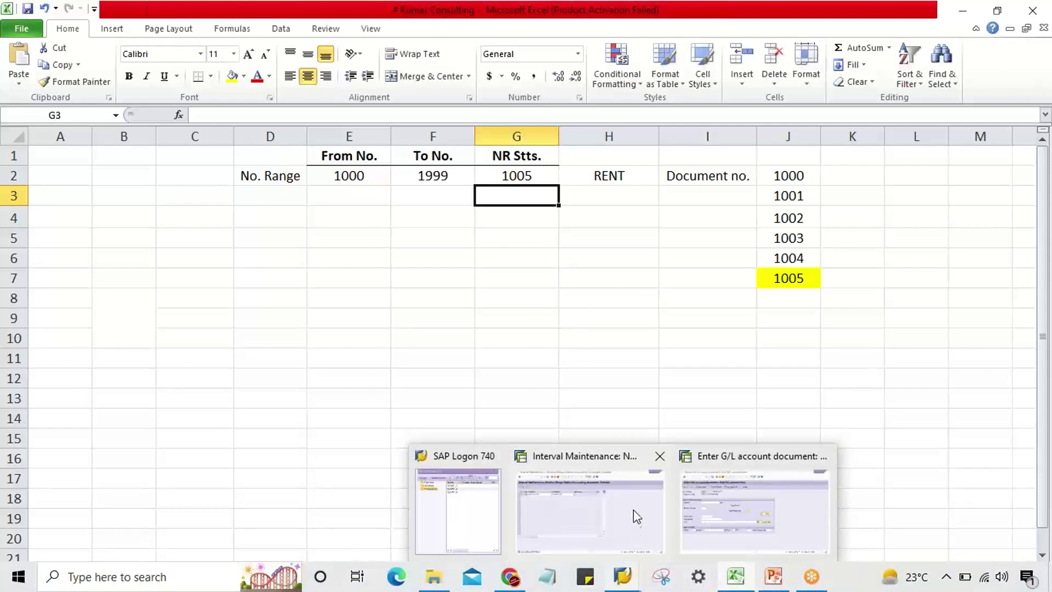
{"action": "left_click", "coordinate": [637, 517]}
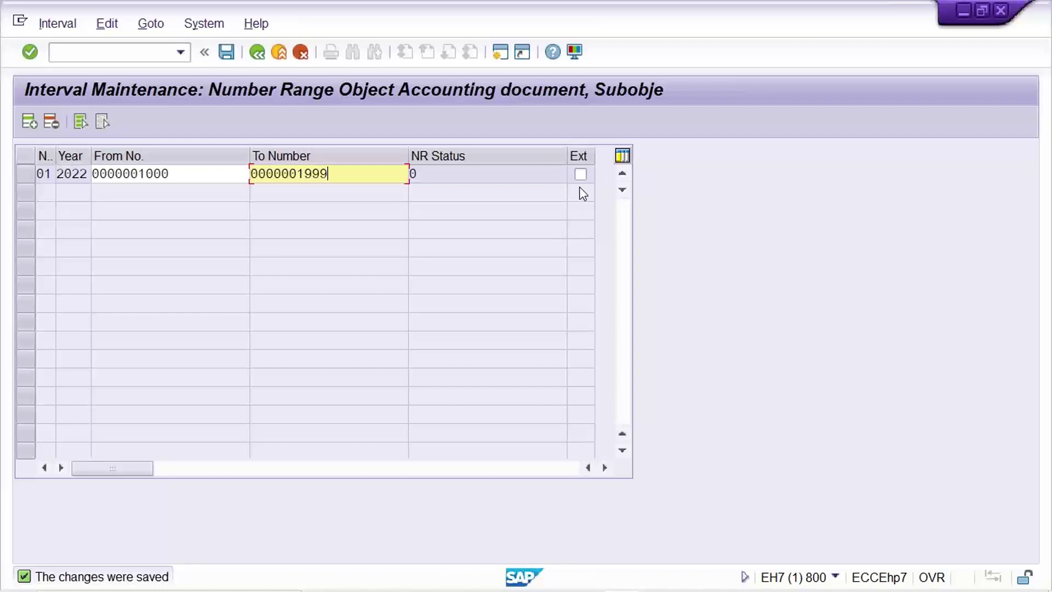
- Compare interval 01's From No. 1000 and To Number 1999 limits
{"action": "left_click", "coordinate": [225, 175]}
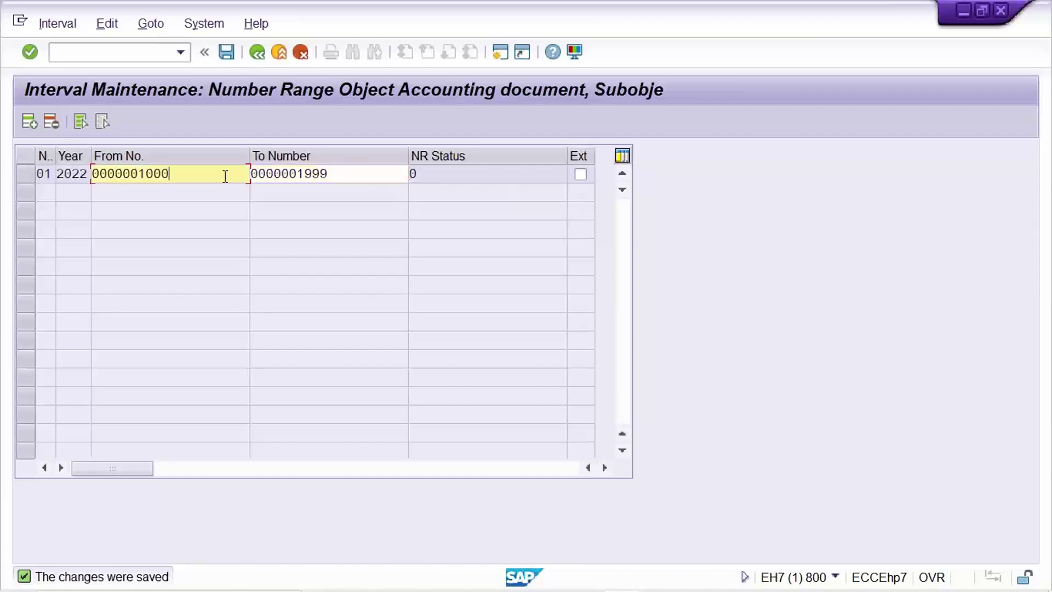
{"action": "left_click", "coordinate": [334, 181]}
{"action": "left_click", "coordinate": [205, 174]}
{"action": "left_click", "coordinate": [347, 173]}
{"action": "left_click", "coordinate": [208, 172]}
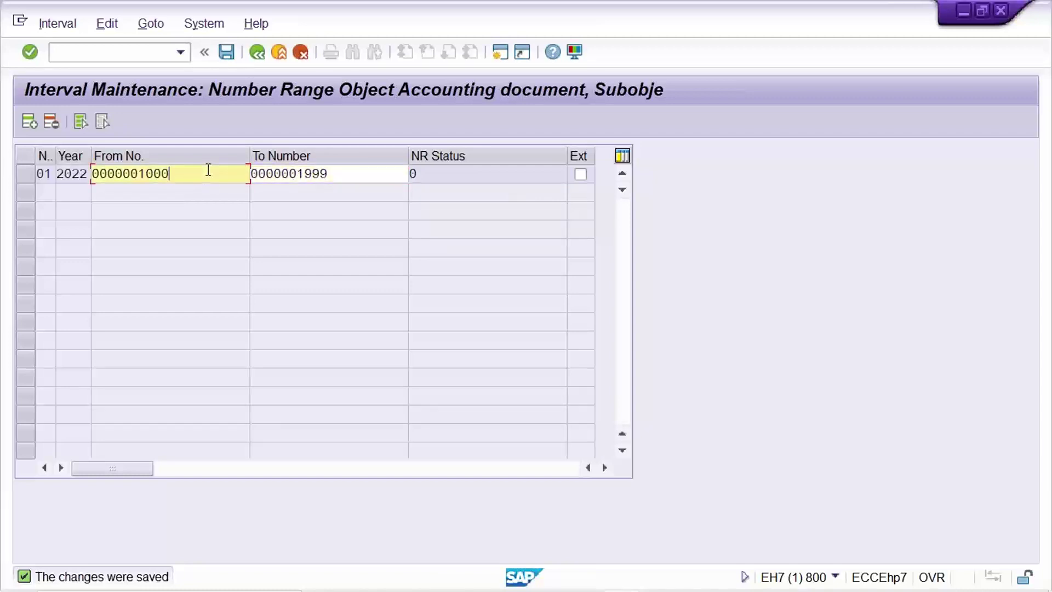
{"action": "left_click", "coordinate": [349, 175]}
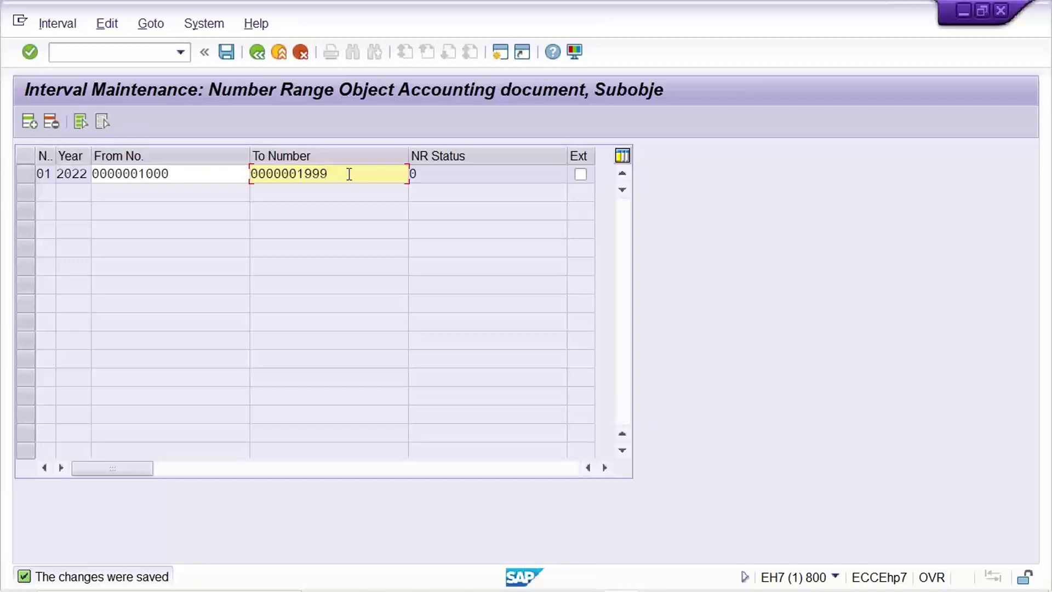
- In the TM22 sheet, compare document numbers 1000–1005 in J2:J7 with the status 1005
{"action": "mouse_move", "coordinate": [718, 526]}
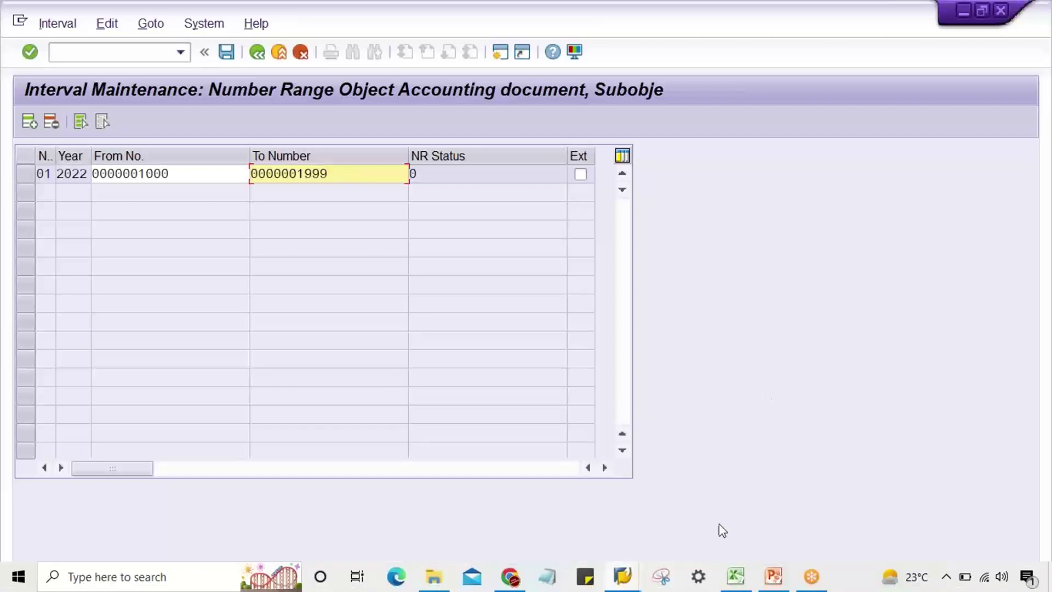
{"action": "left_click", "coordinate": [737, 580]}
{"action": "left_click", "coordinate": [787, 277]}
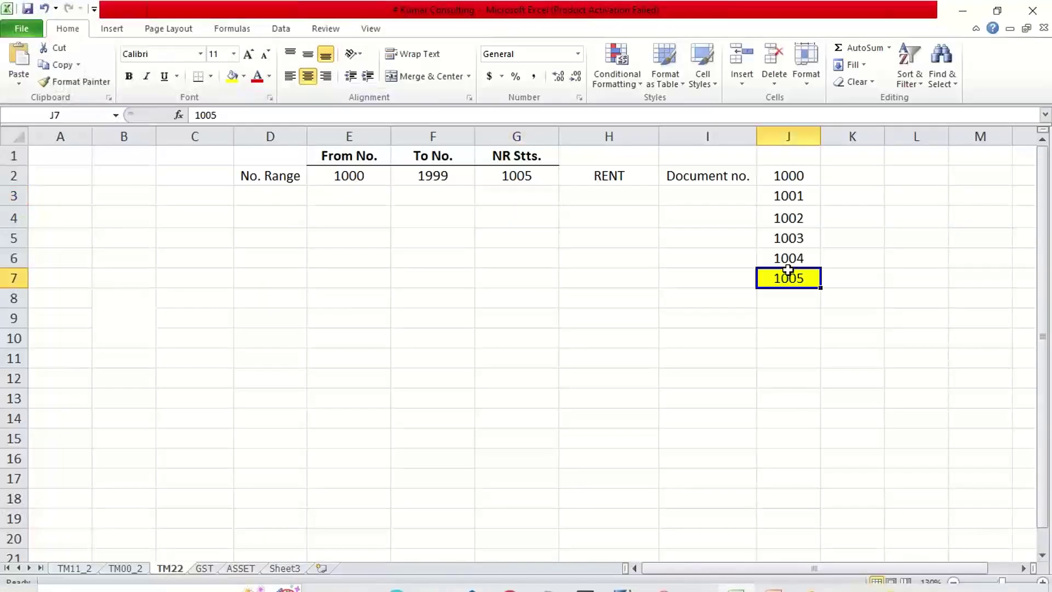
{"action": "left_click_drag", "start_coordinate": [786, 176], "coordinate": [792, 276]}
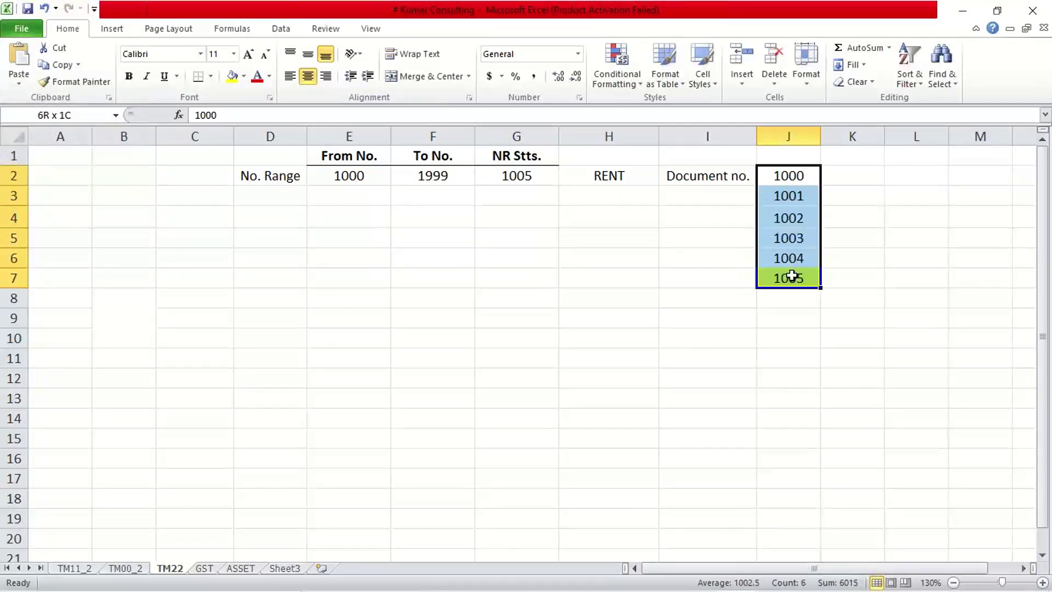
{"action": "left_click", "coordinate": [797, 197]}
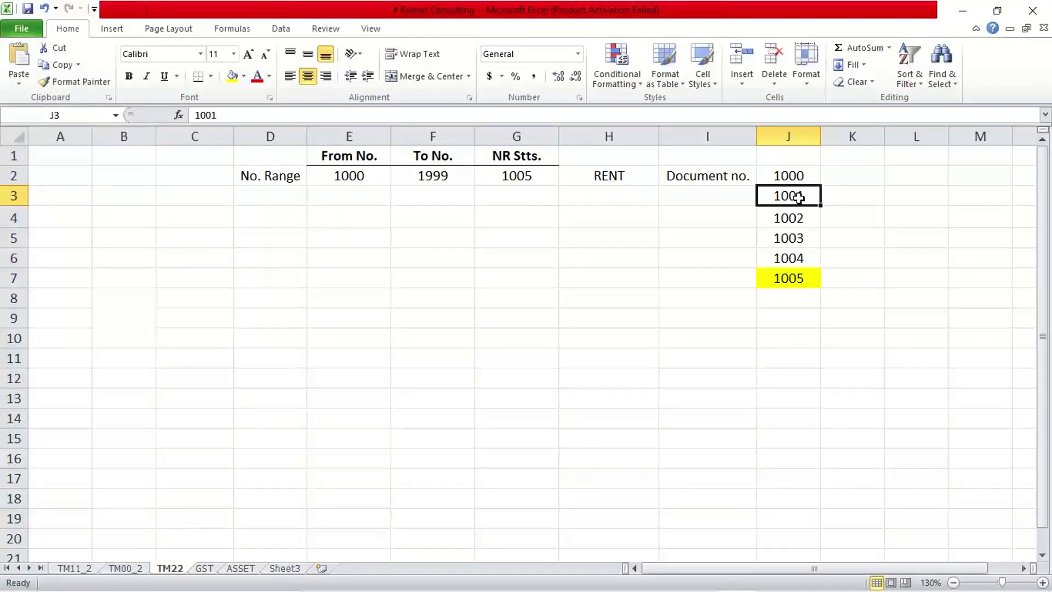
{"action": "left_click", "coordinate": [524, 179]}
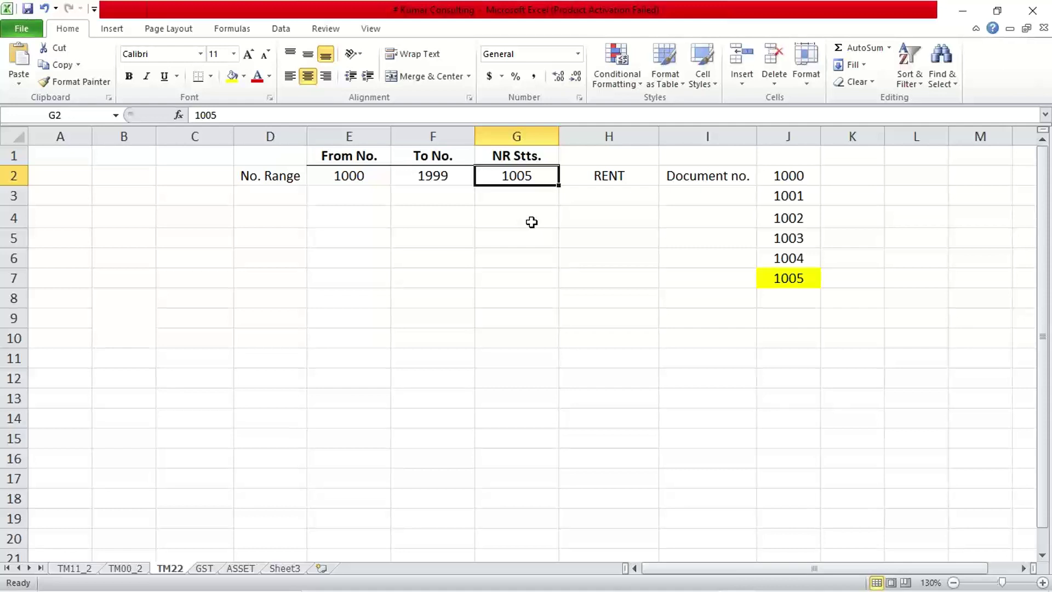
{"action": "left_click_drag", "start_coordinate": [767, 173], "coordinate": [779, 268]}
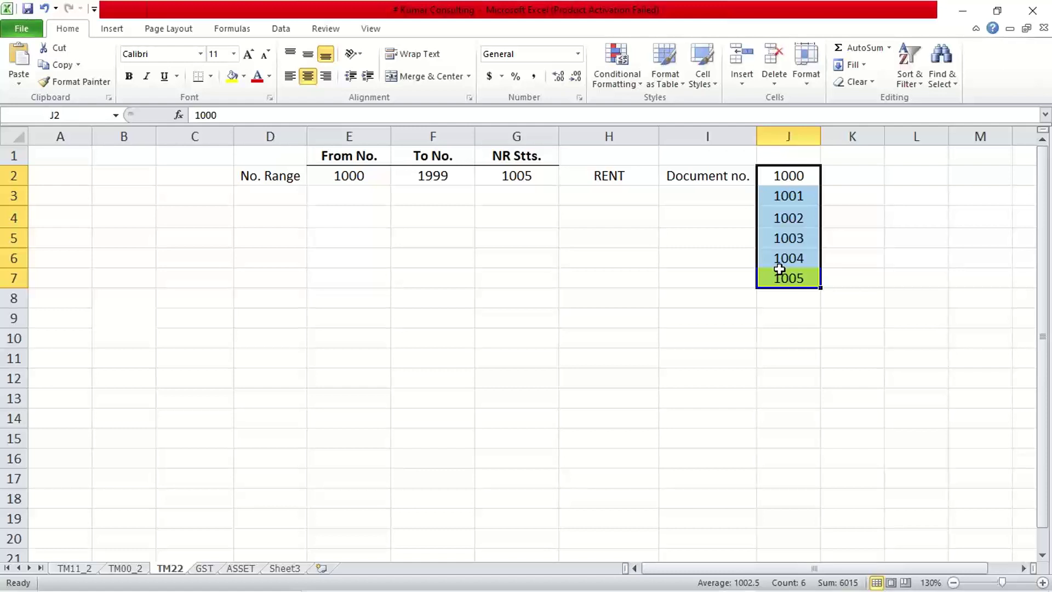
{"action": "left_click", "coordinate": [627, 137]}
- Insert a new column H before RENT headed 'Ext. Asg.'
{"action": "right_click", "coordinate": [627, 142]}
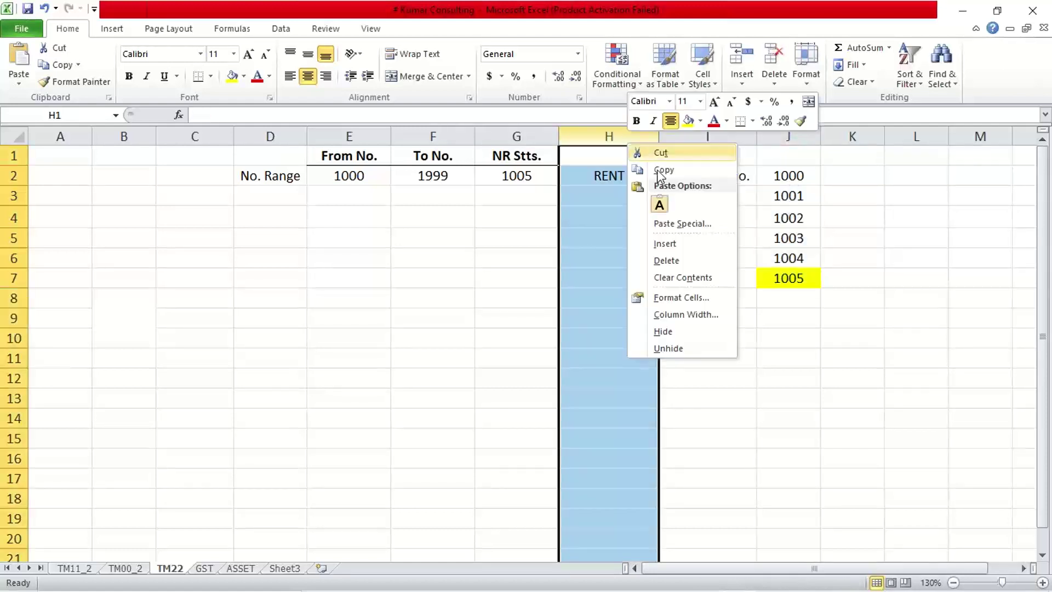
{"action": "left_click", "coordinate": [668, 244]}
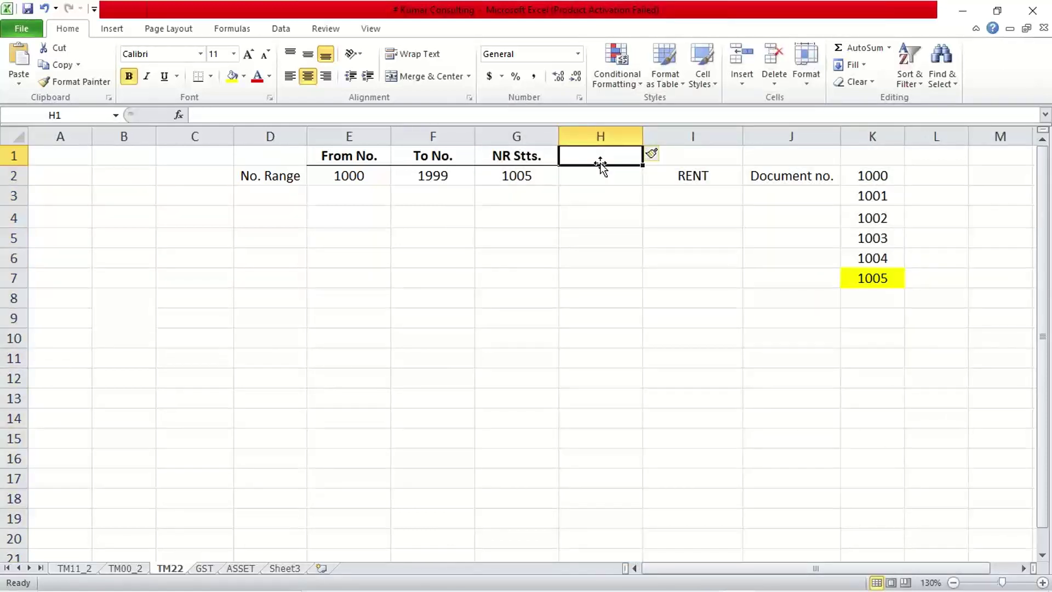
{"action": "type", "text": "Ex"}
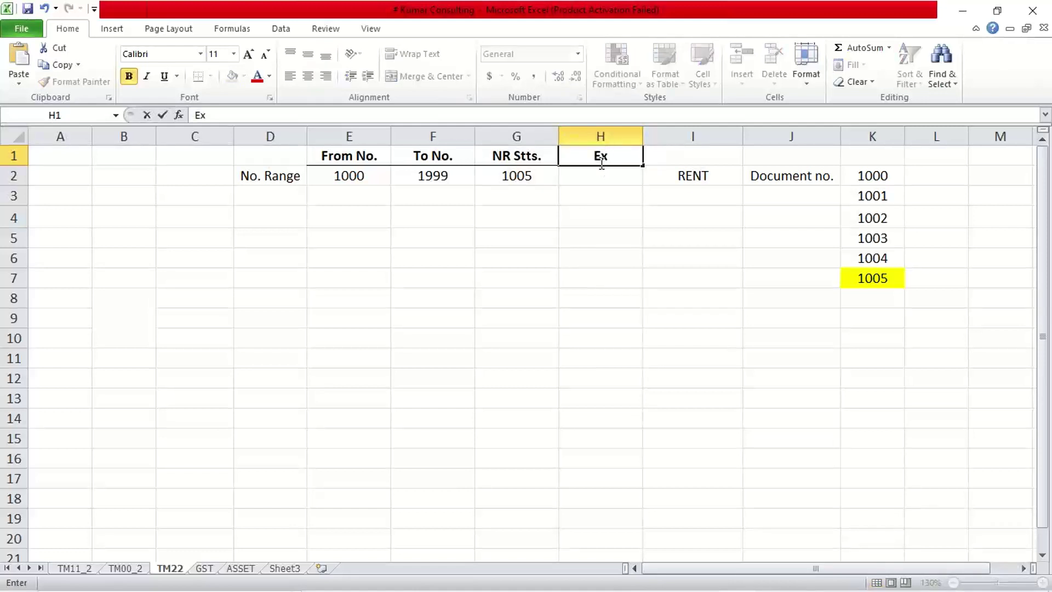
{"action": "type", "text": "t. Asg."}
{"action": "key", "text": "Return"}
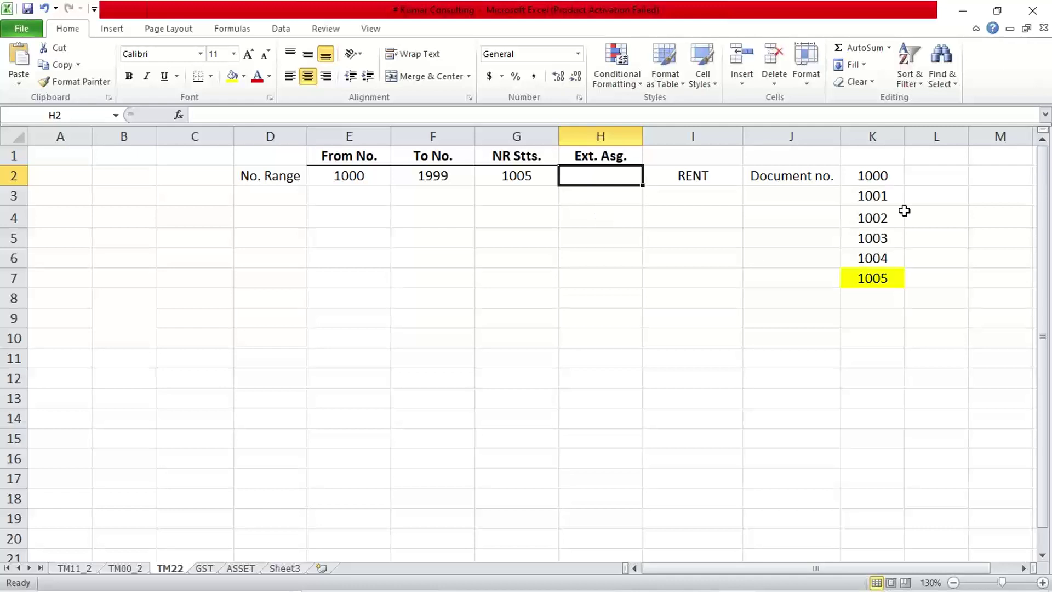
{"action": "left_click_drag", "start_coordinate": [873, 175], "coordinate": [877, 284]}
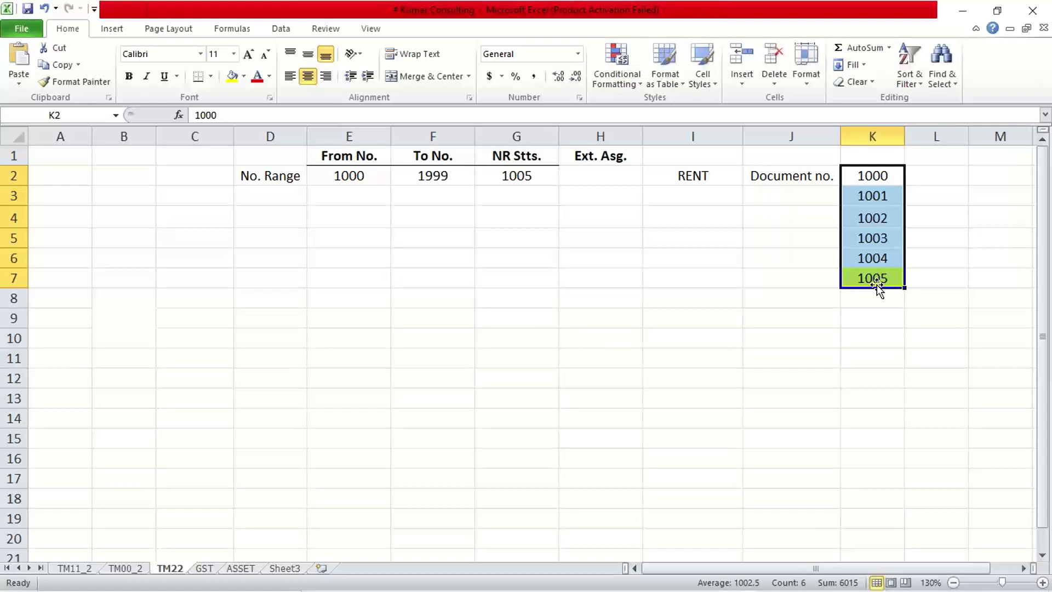
{"action": "left_click", "coordinate": [726, 314]}
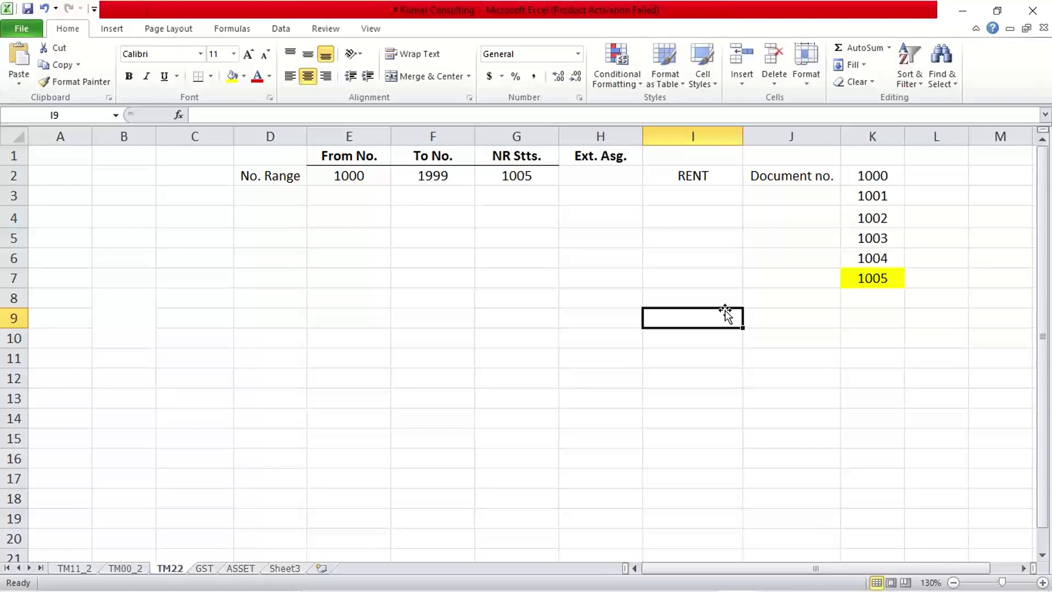
- Enter 'Manually' as the Ext. Asg. value in H2
{"action": "left_click", "coordinate": [621, 168]}
{"action": "key", "text": "Up"}
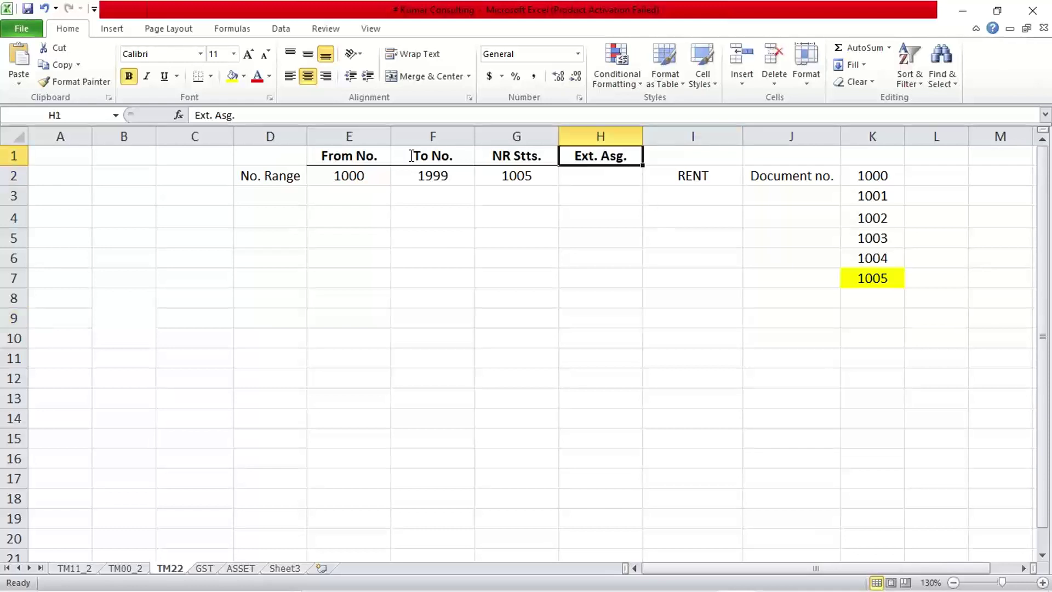
{"action": "left_click", "coordinate": [582, 180]}
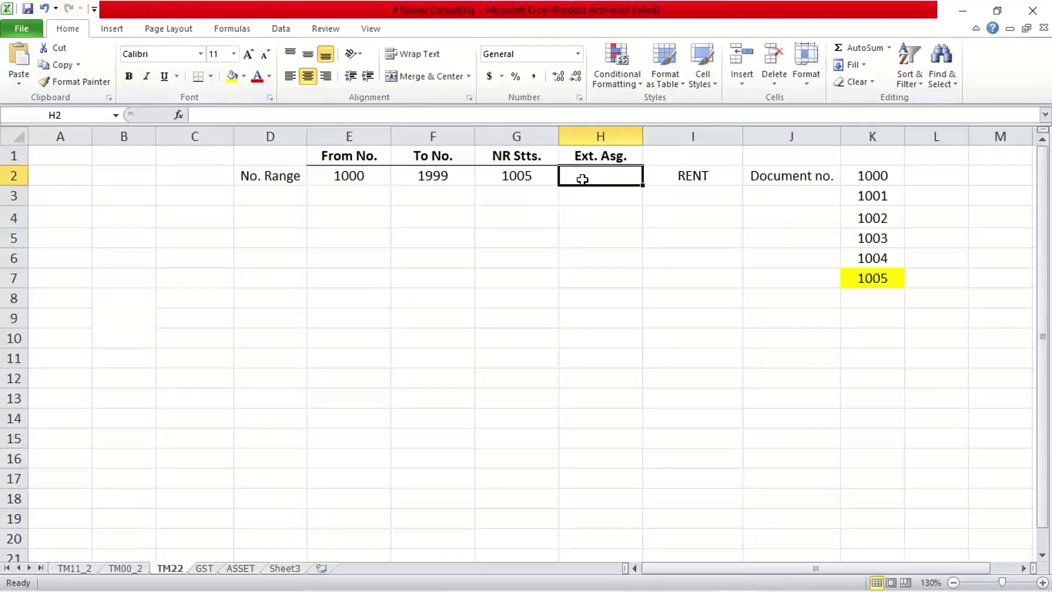
{"action": "type", "text": "Man"}
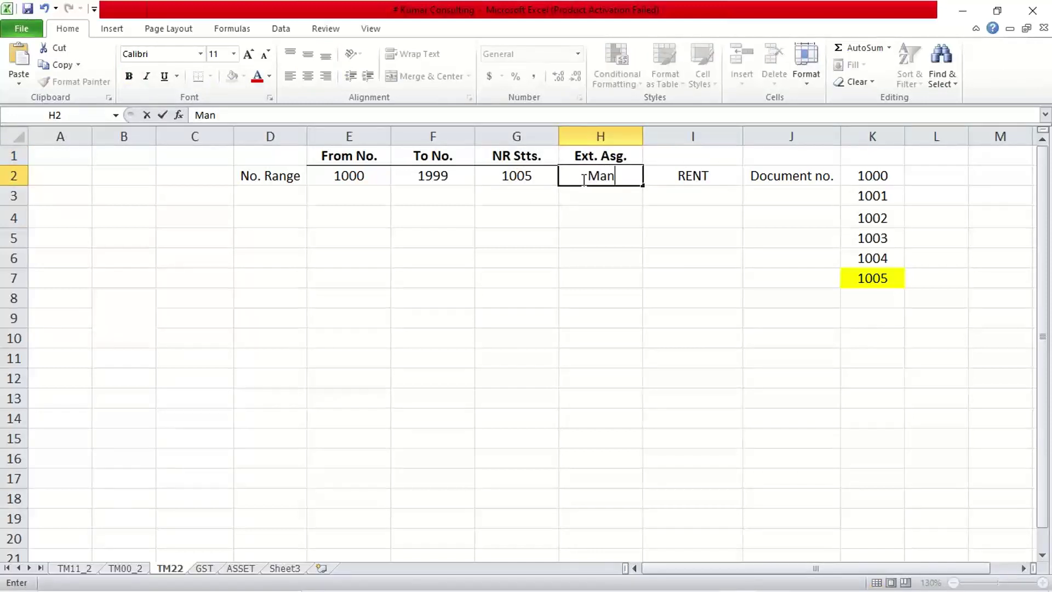
{"action": "type", "text": "ually"}
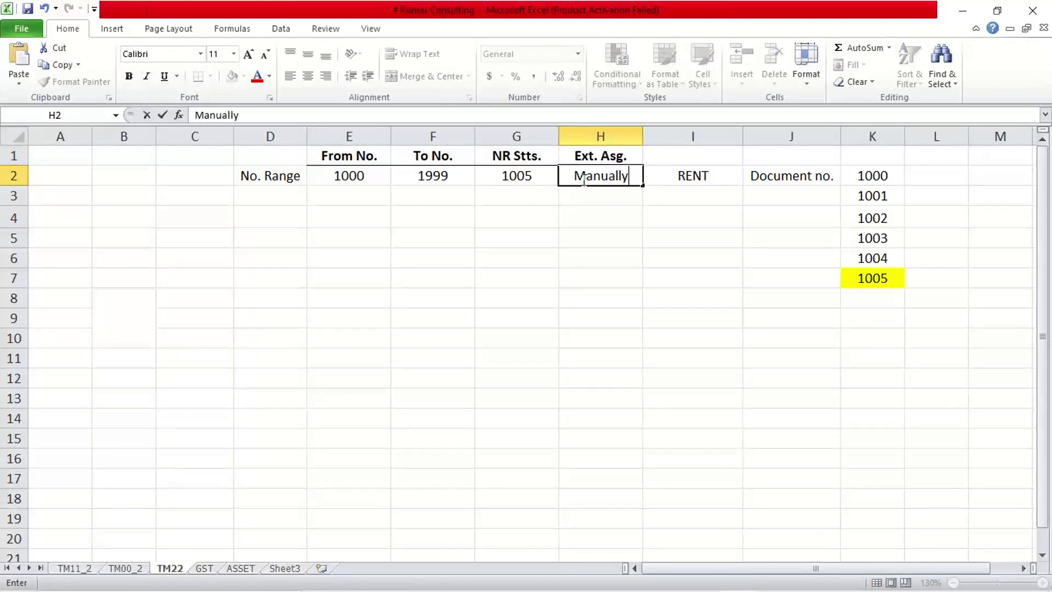
{"action": "key", "text": "Return"}
{"action": "left_click", "coordinate": [566, 235]}
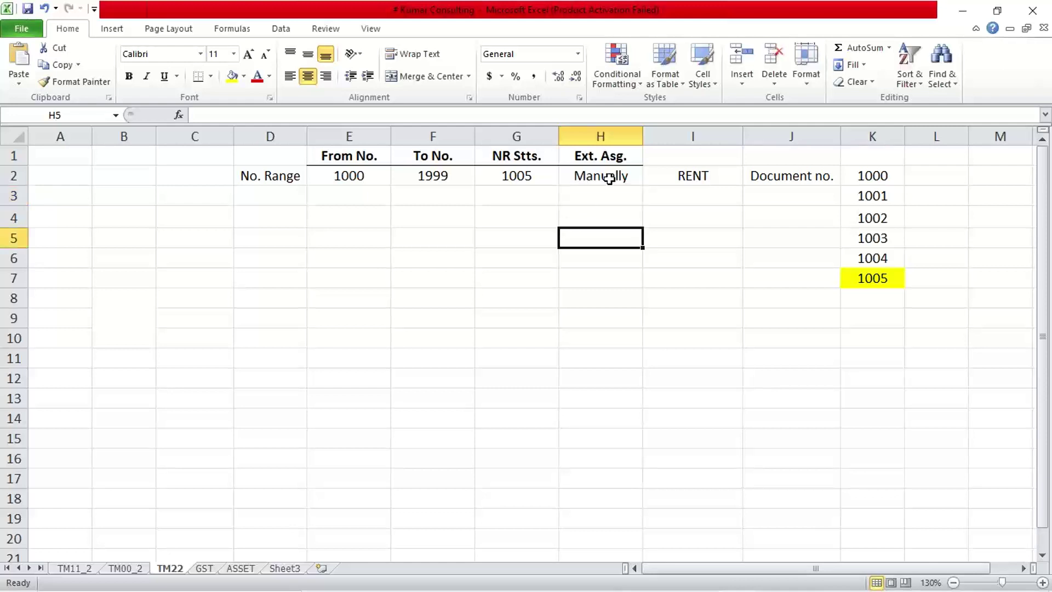
{"action": "left_click", "coordinate": [605, 176]}
{"action": "left_click", "coordinate": [606, 242]}
{"action": "left_click", "coordinate": [631, 581]}
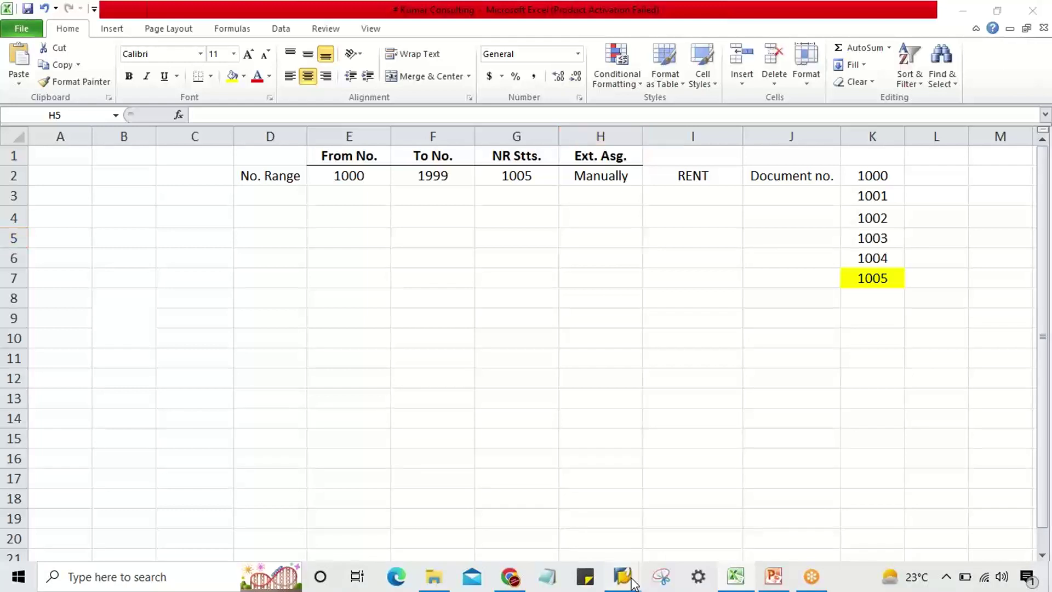
- Toggle interval 01's Ext checkbox on and off, leaving it internal with NR Status 0
{"action": "left_click", "coordinate": [624, 511]}
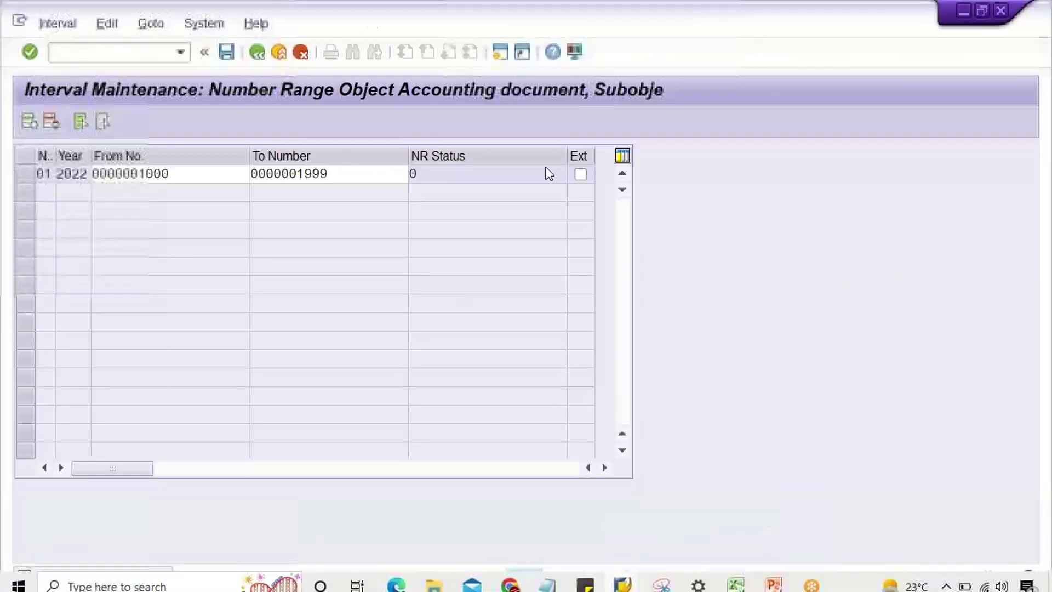
{"action": "left_click", "coordinate": [578, 177]}
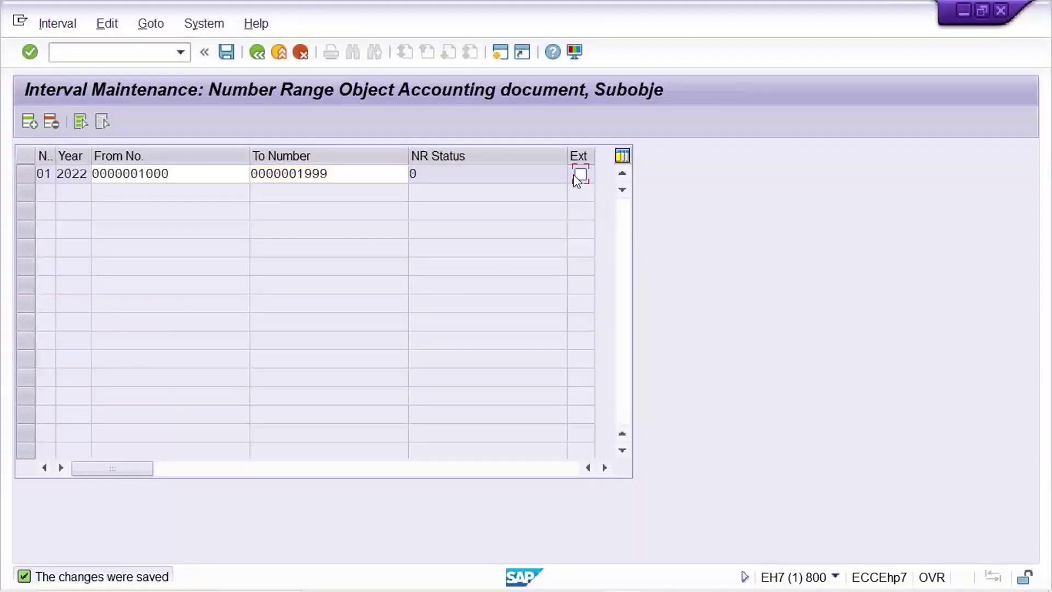
{"action": "left_click", "coordinate": [579, 176]}
{"action": "left_click", "coordinate": [580, 176]}
{"action": "left_click", "coordinate": [359, 177]}
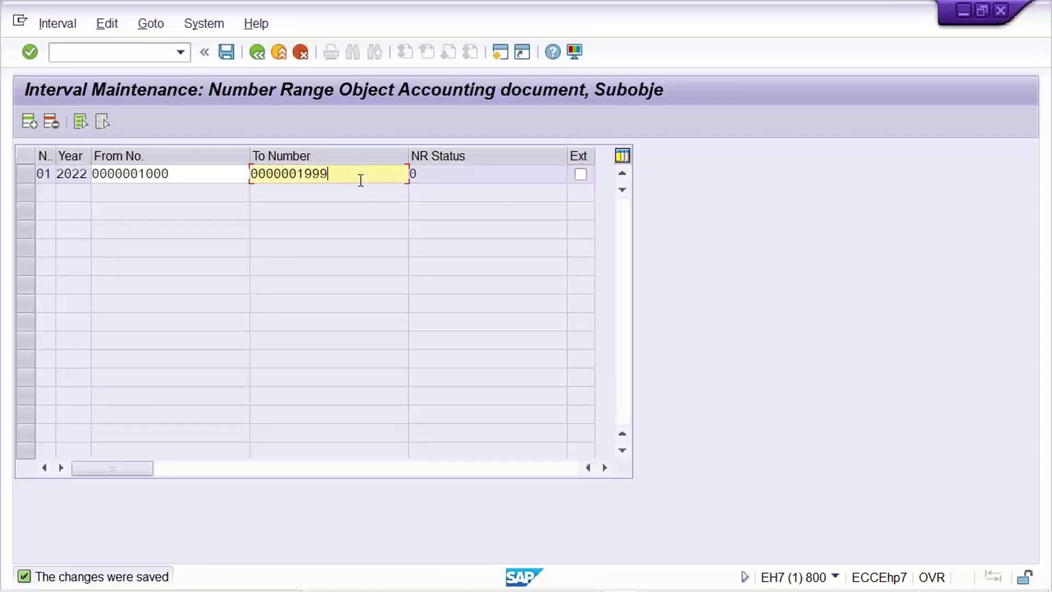
{"action": "left_click", "coordinate": [474, 173]}
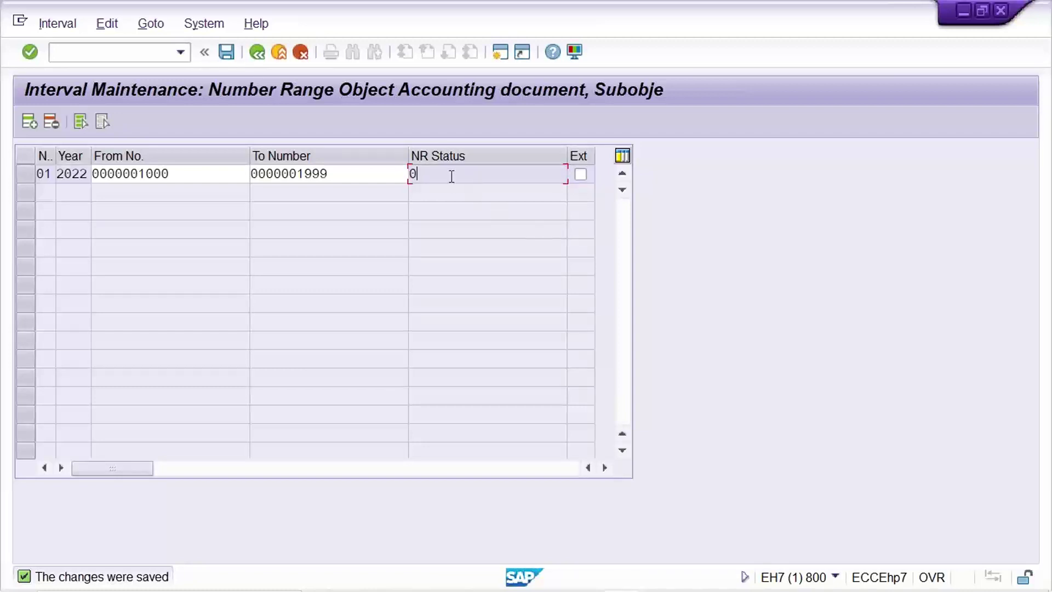
{"action": "left_click_drag", "start_coordinate": [453, 176], "coordinate": [382, 164]}
- Review document numbers 1000–1005 against the Manually entry and NR status 1005 in Excel
{"action": "mouse_move", "coordinate": [617, 589]}
{"action": "left_click", "coordinate": [736, 576]}
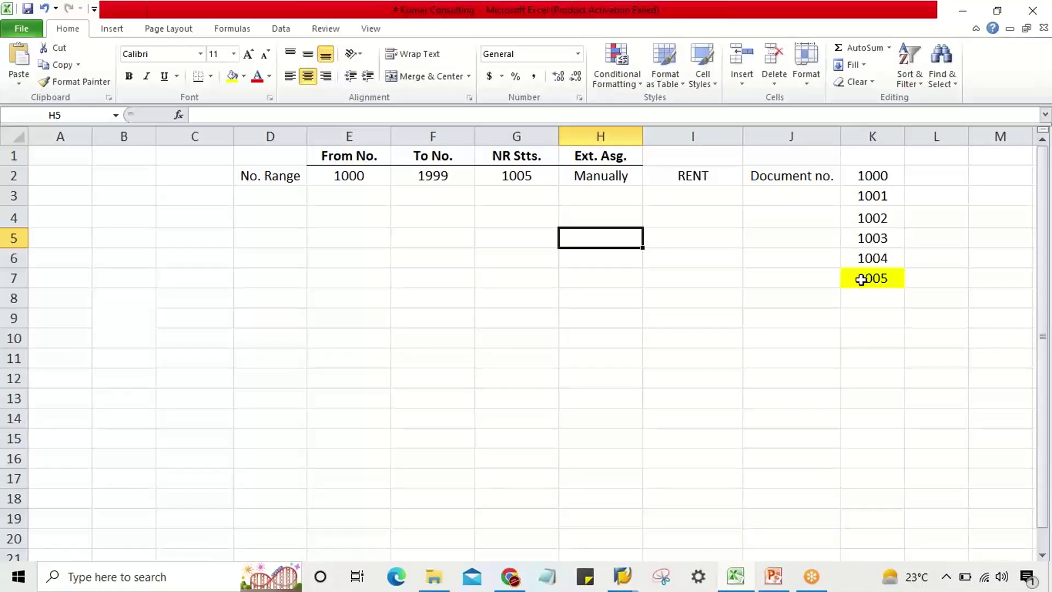
{"action": "left_click_drag", "start_coordinate": [869, 173], "coordinate": [890, 280]}
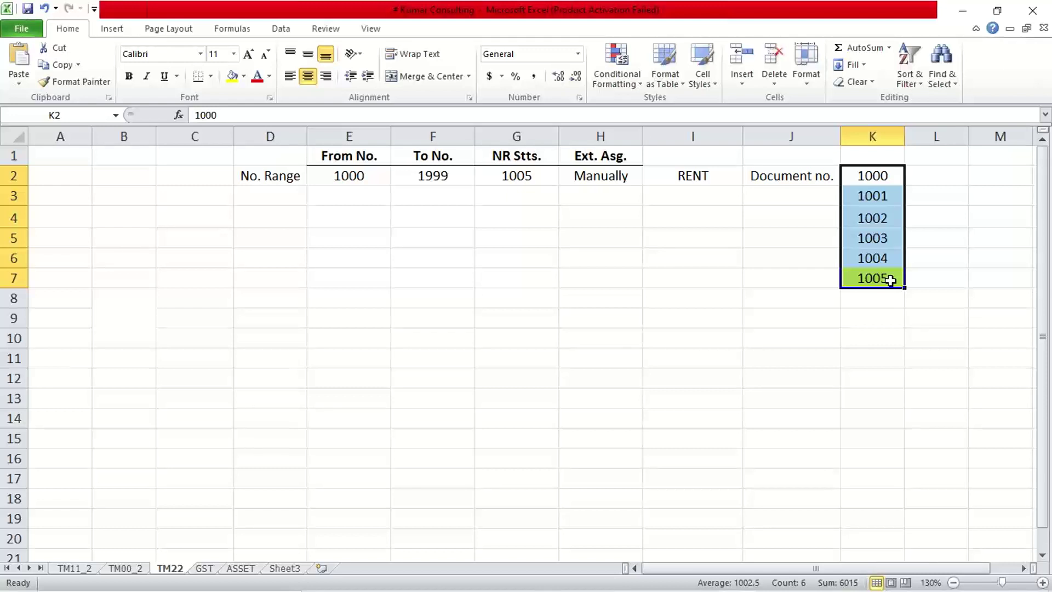
{"action": "left_click", "coordinate": [789, 321]}
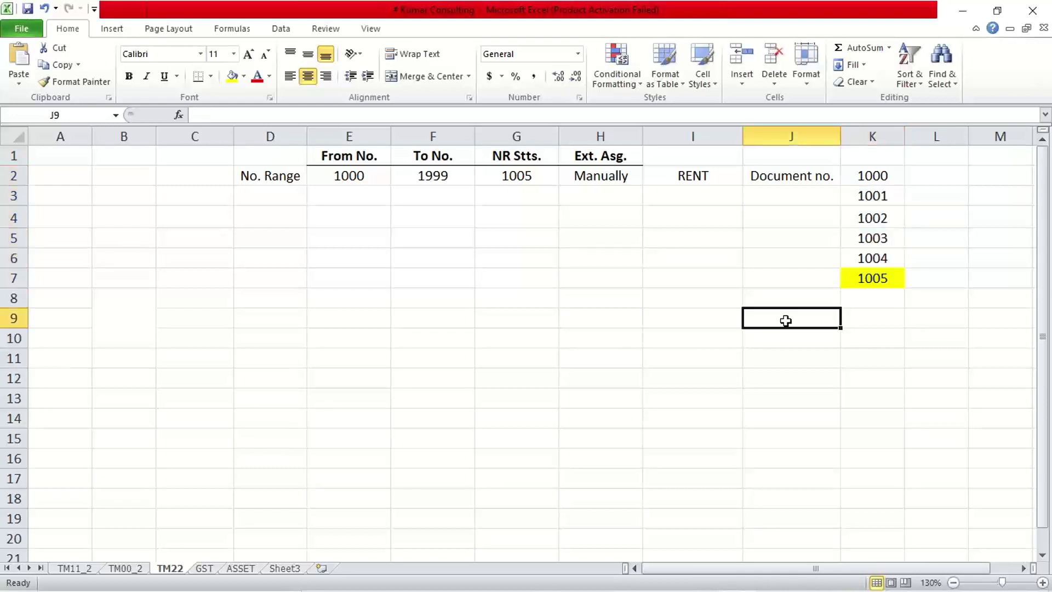
{"action": "left_click", "coordinate": [612, 175]}
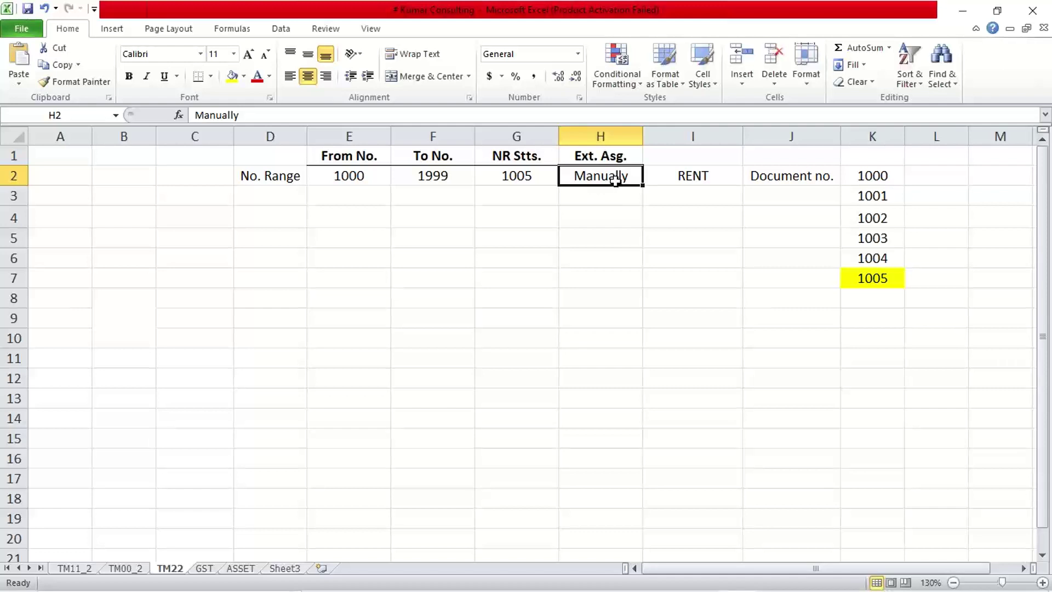
{"action": "left_click", "coordinate": [876, 176]}
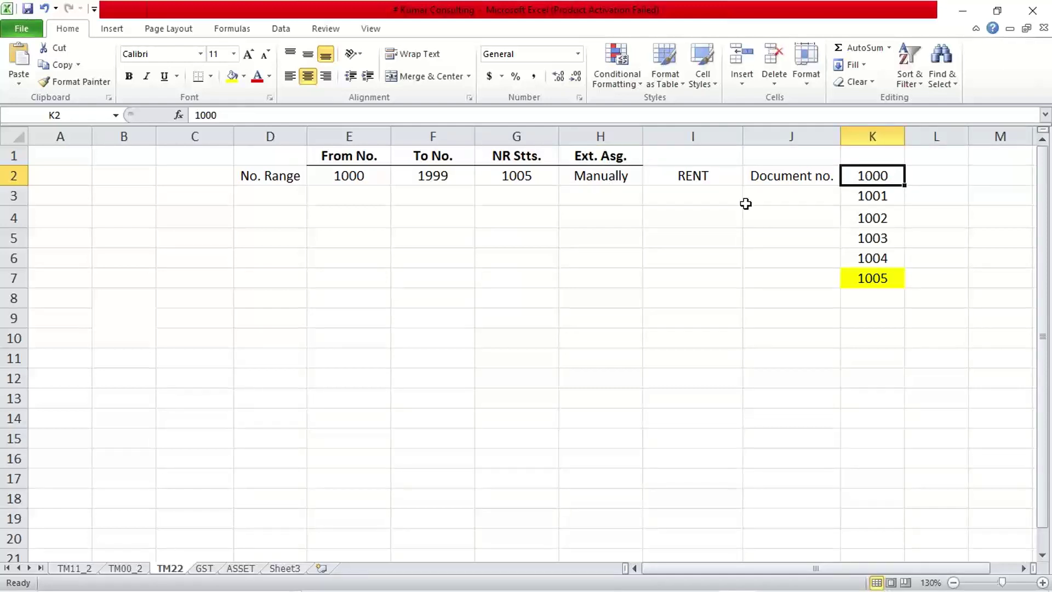
{"action": "left_click", "coordinate": [505, 172]}
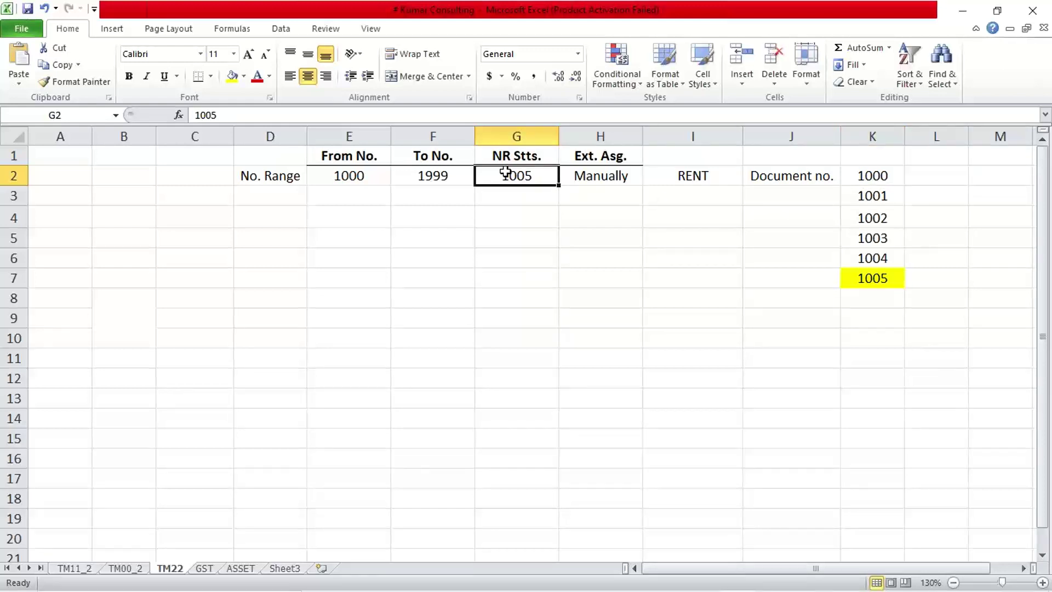
- Enter 1000 as the NR status in G2, then change it to 1001
{"action": "type", "text": "1000"}
{"action": "key", "text": "Return"}
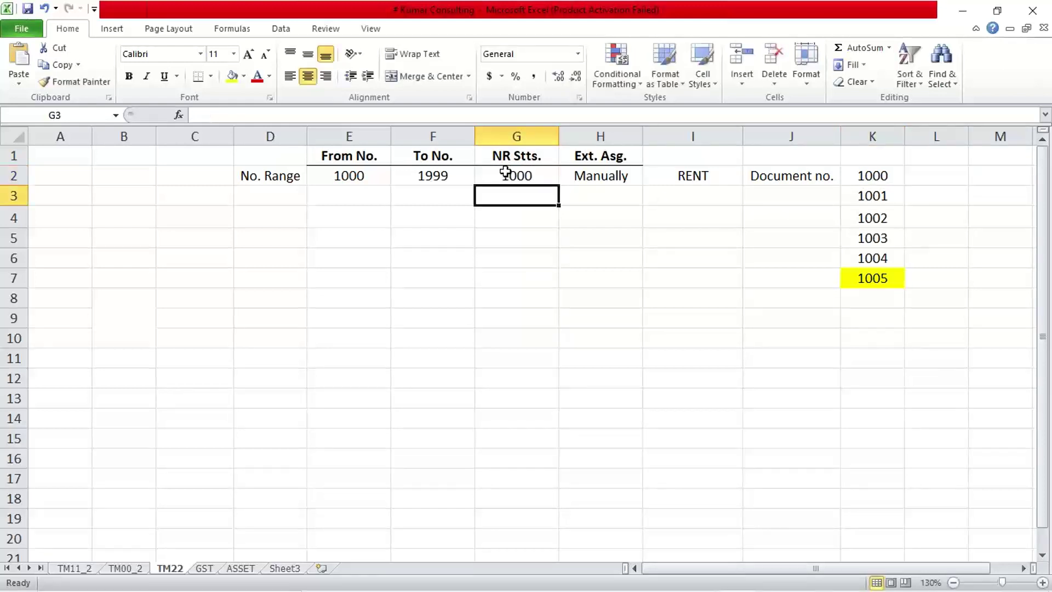
{"action": "left_click", "coordinate": [875, 195]}
{"action": "left_click", "coordinate": [533, 180]}
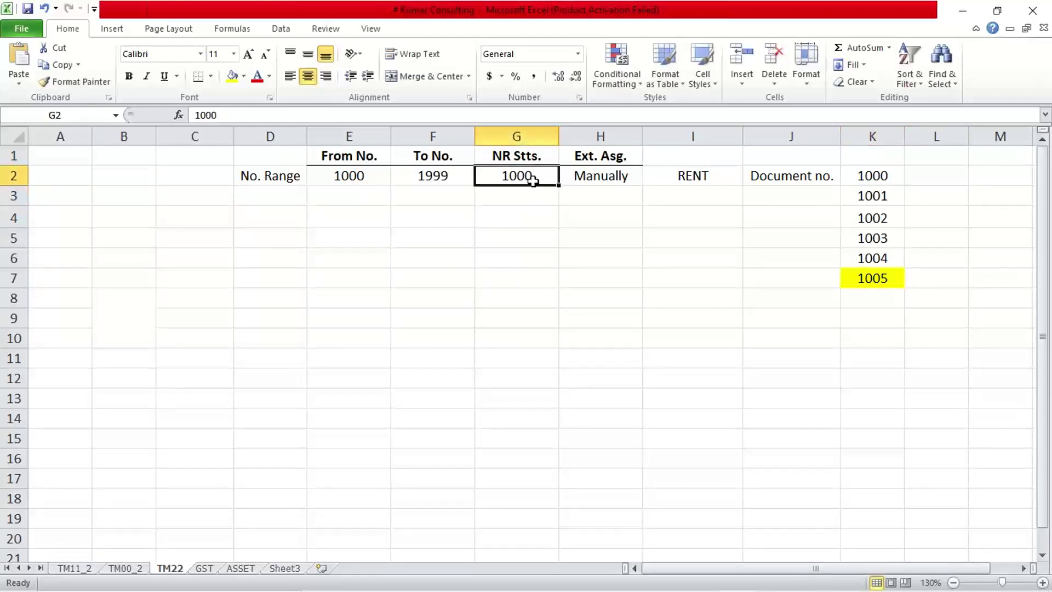
{"action": "type", "text": "1001"}
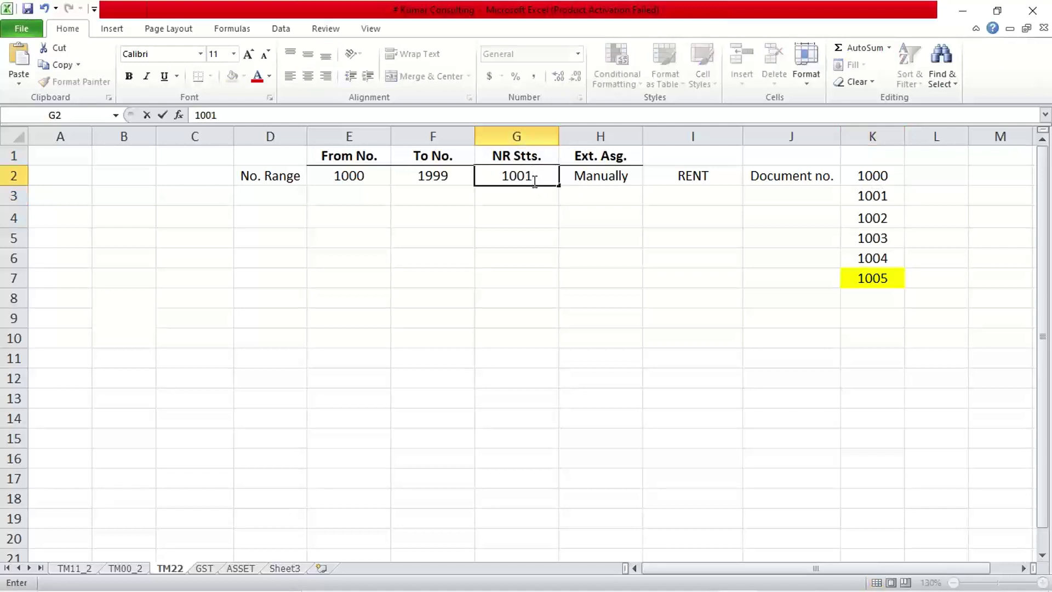
{"action": "left_click", "coordinate": [879, 214]}
{"action": "left_click", "coordinate": [878, 196]}
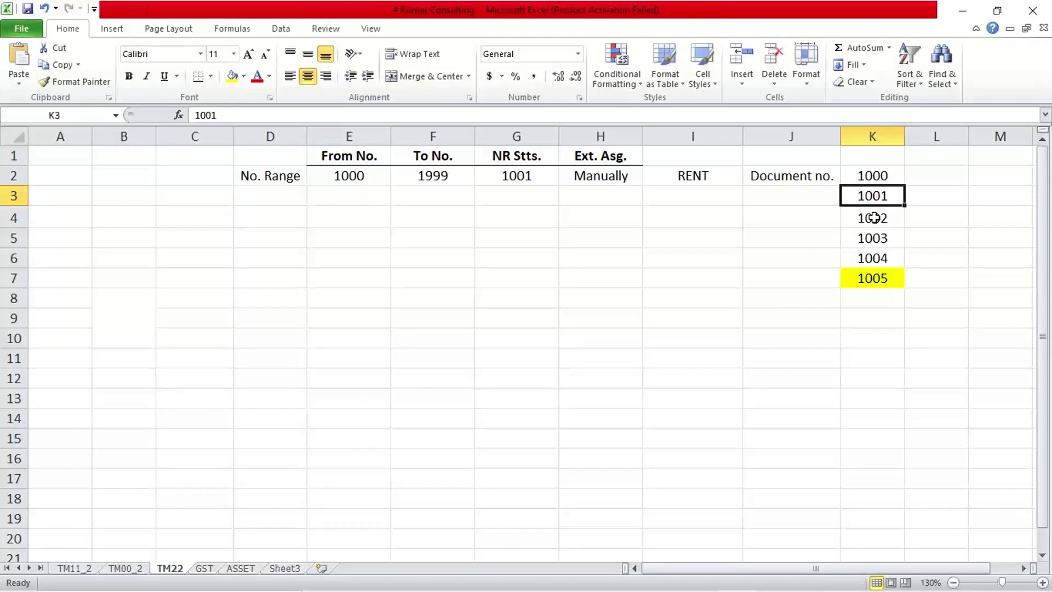
- Mark documents 1002 and 1003 with an x in the column beside them
{"action": "left_click", "coordinate": [873, 218]}
{"action": "left_click", "coordinate": [871, 237]}
{"action": "left_click", "coordinate": [873, 195]}
{"action": "left_click", "coordinate": [871, 234]}
{"action": "left_click", "coordinate": [874, 258]}
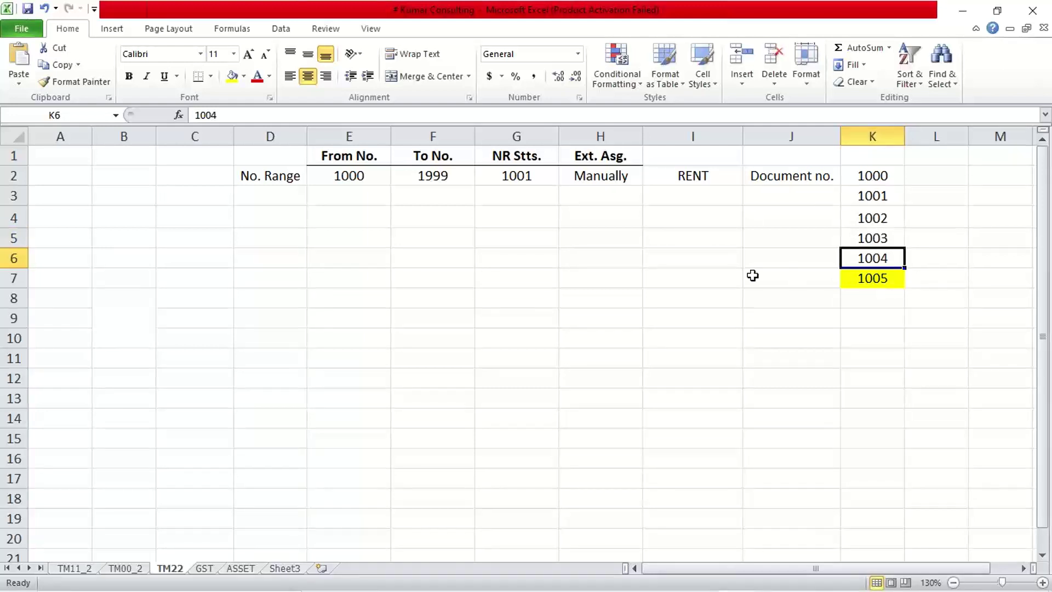
{"action": "left_click", "coordinate": [941, 218]}
{"action": "type", "text": "x"}
{"action": "key", "text": "Return"}
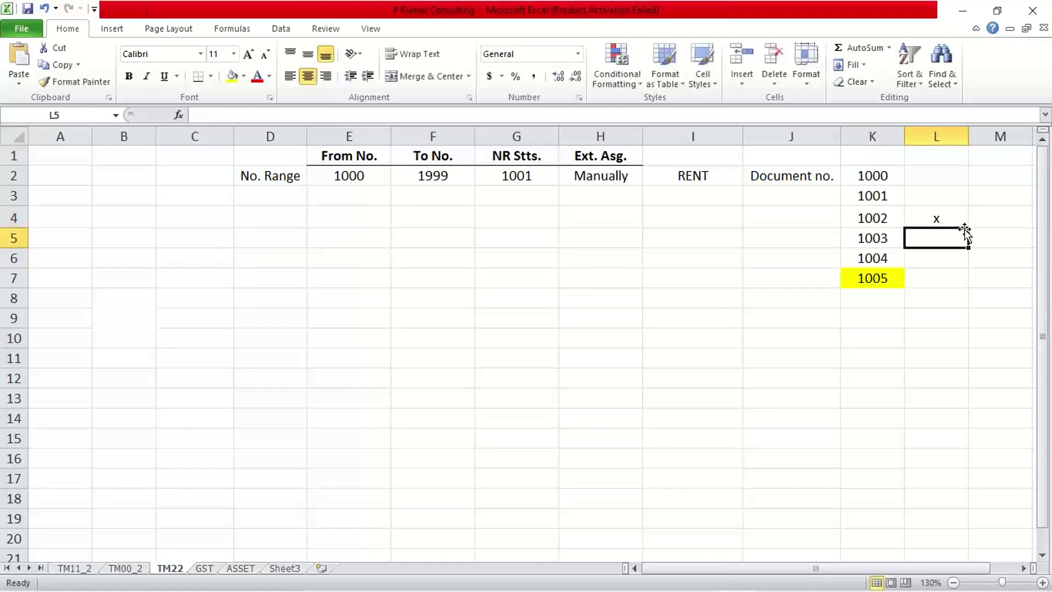
{"action": "type", "text": "x"}
{"action": "key", "text": "Return"}
- Update the NR status in G2 to 1004
{"action": "left_click", "coordinate": [876, 195]}
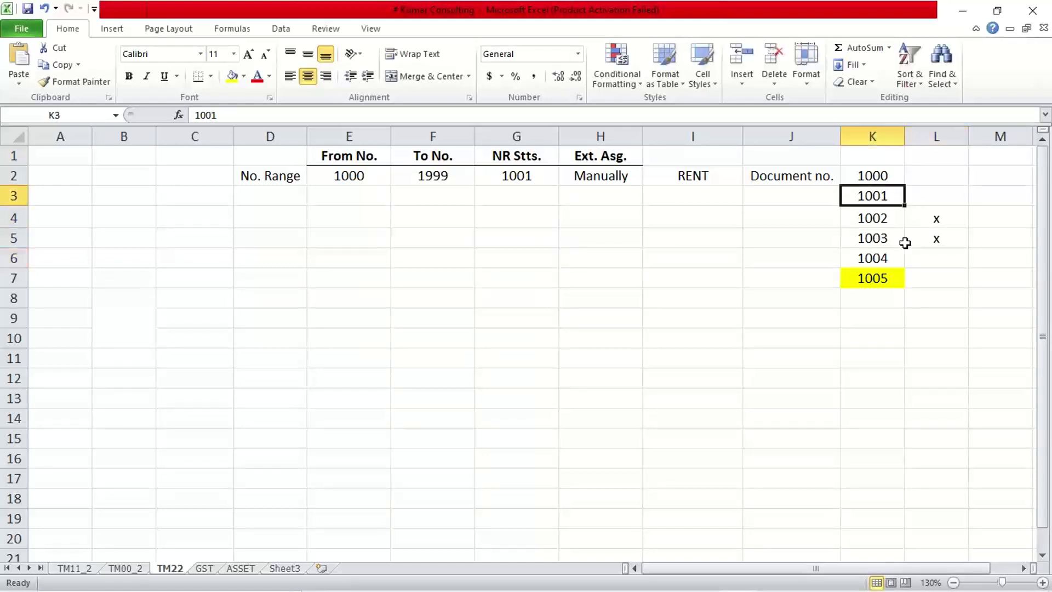
{"action": "left_click", "coordinate": [884, 258]}
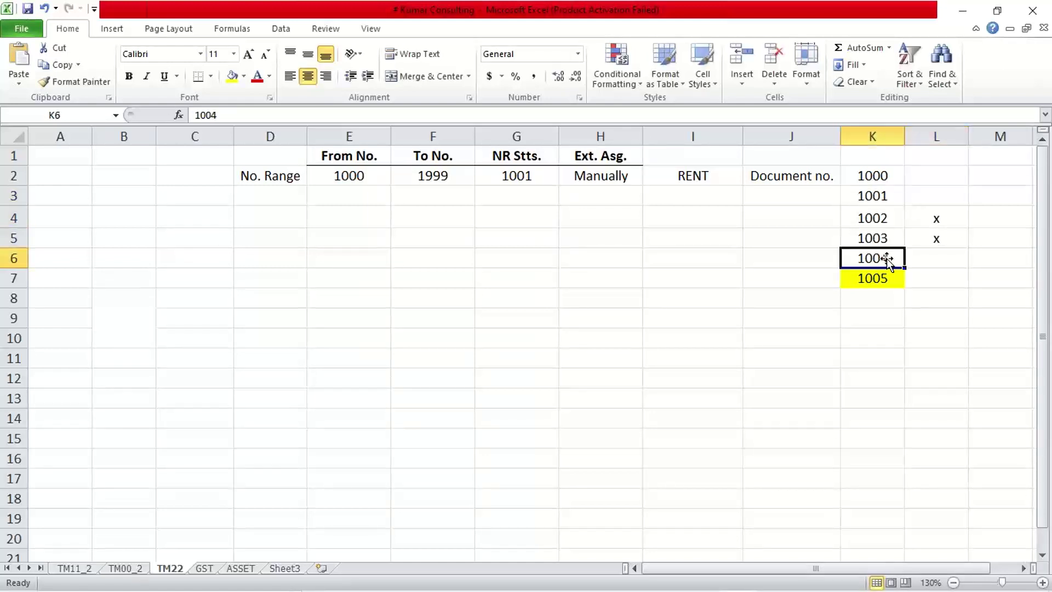
{"action": "left_click", "coordinate": [500, 178]}
{"action": "type", "text": "1004"}
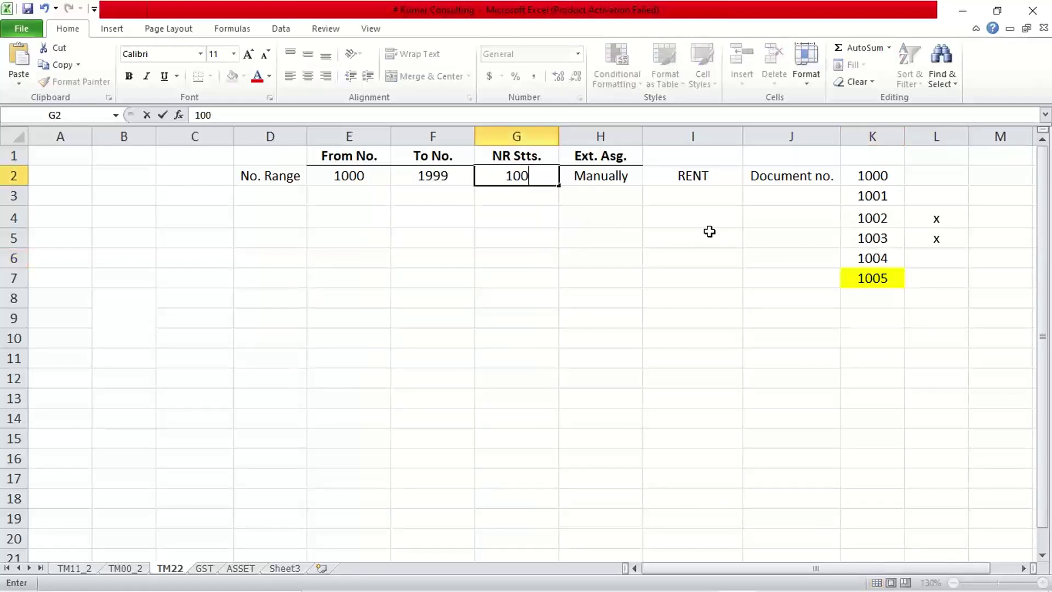
{"action": "key", "text": "Return"}
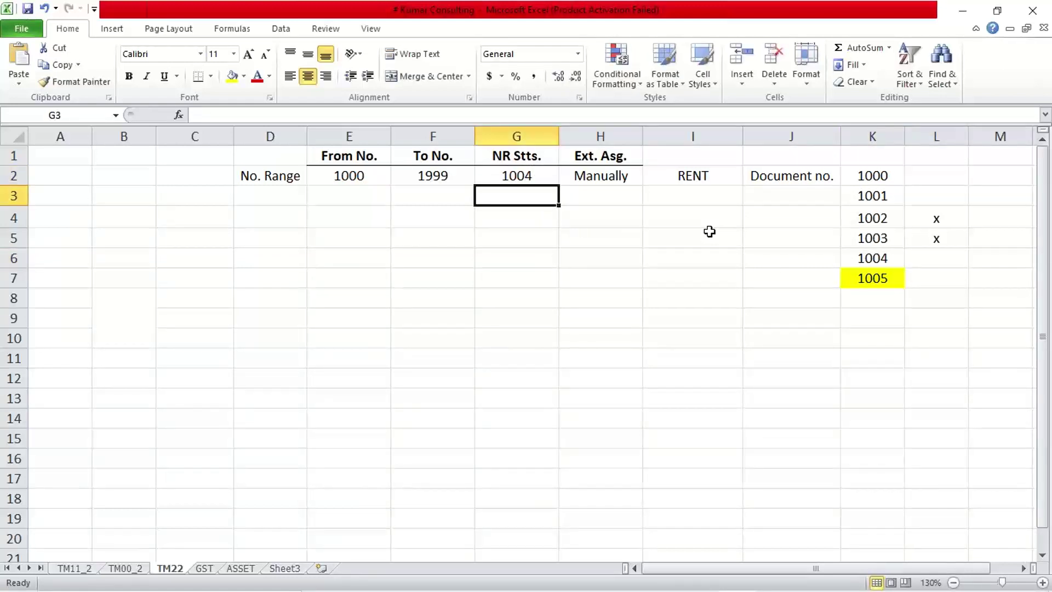
{"action": "left_click", "coordinate": [590, 182]}
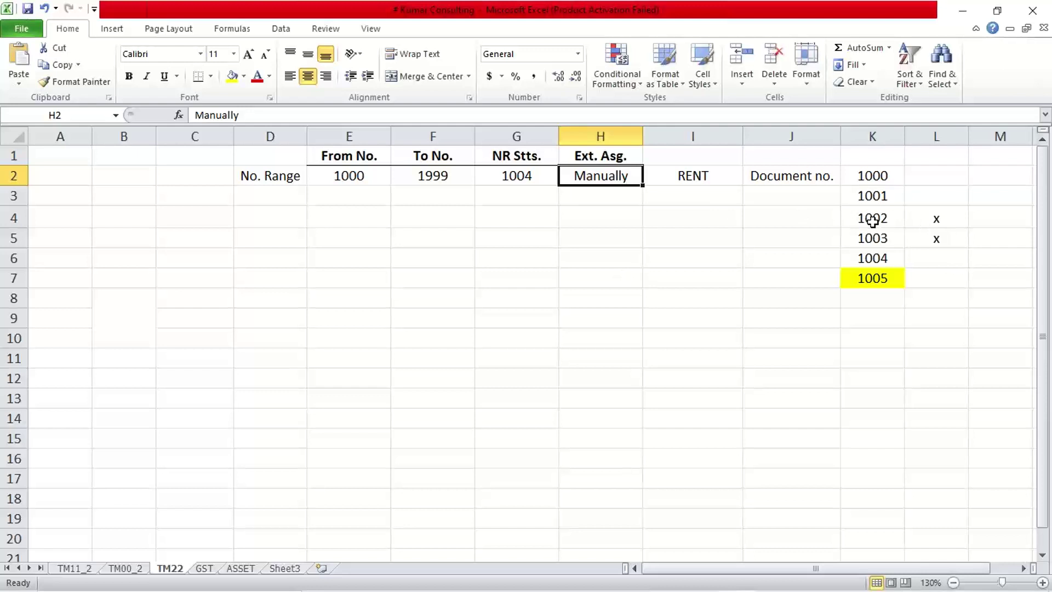
{"action": "left_click_drag", "start_coordinate": [873, 221], "coordinate": [873, 236]}
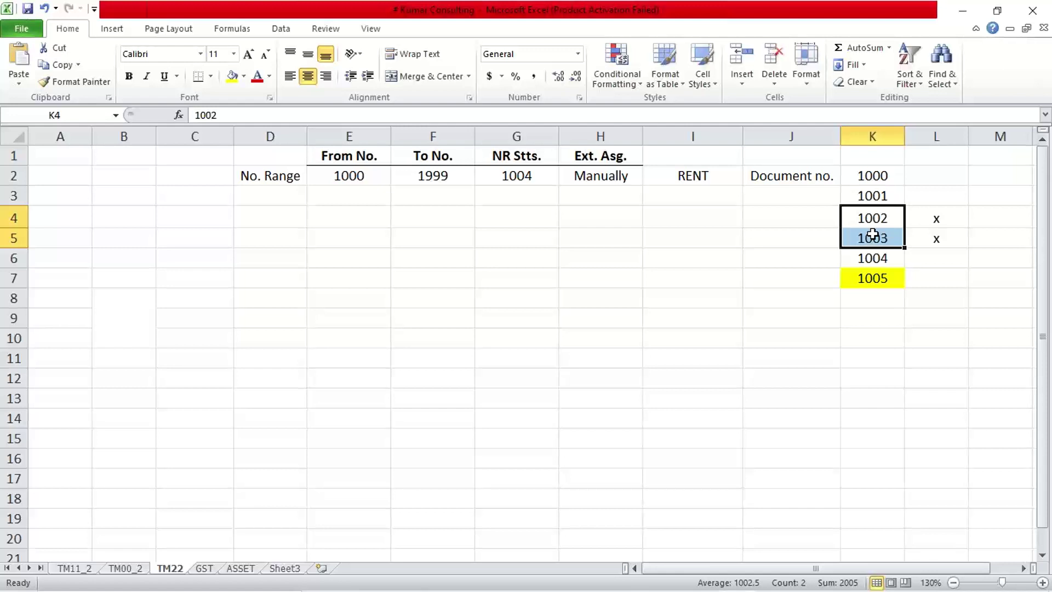
{"action": "left_click", "coordinate": [875, 193]}
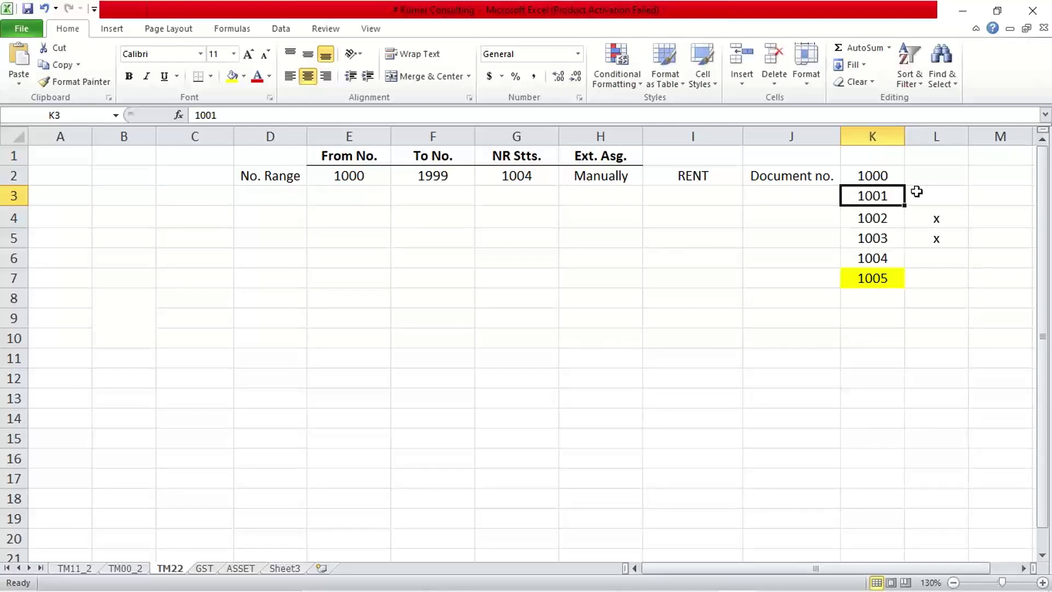
{"action": "left_click", "coordinate": [873, 174]}
{"action": "left_click", "coordinate": [873, 195]}
{"action": "left_click", "coordinate": [887, 219]}
{"action": "left_click", "coordinate": [888, 239]}
{"action": "left_click", "coordinate": [887, 258]}
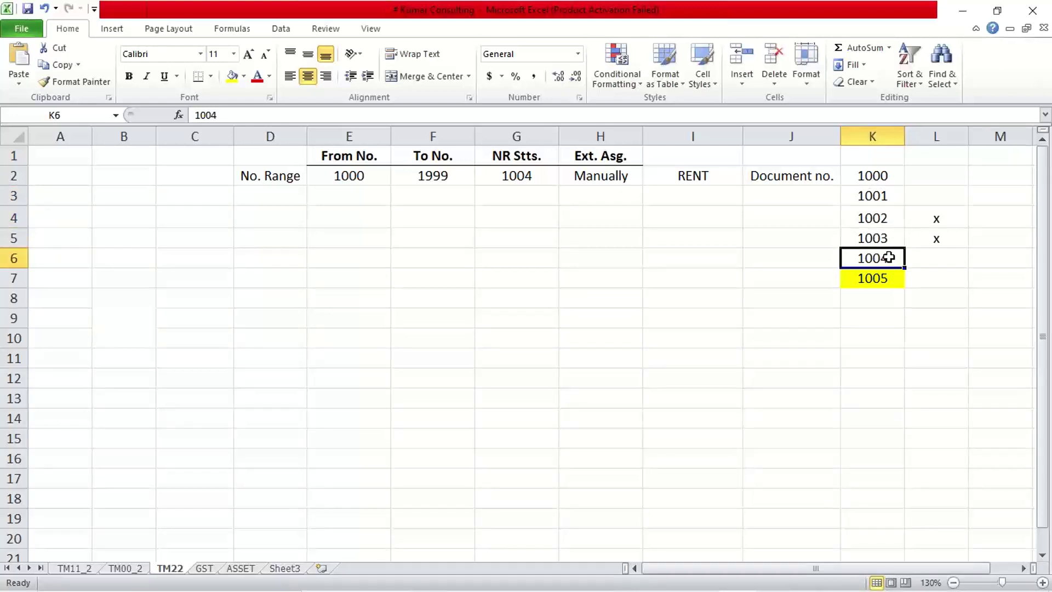
{"action": "left_click", "coordinate": [846, 217]}
{"action": "left_click", "coordinate": [874, 240]}
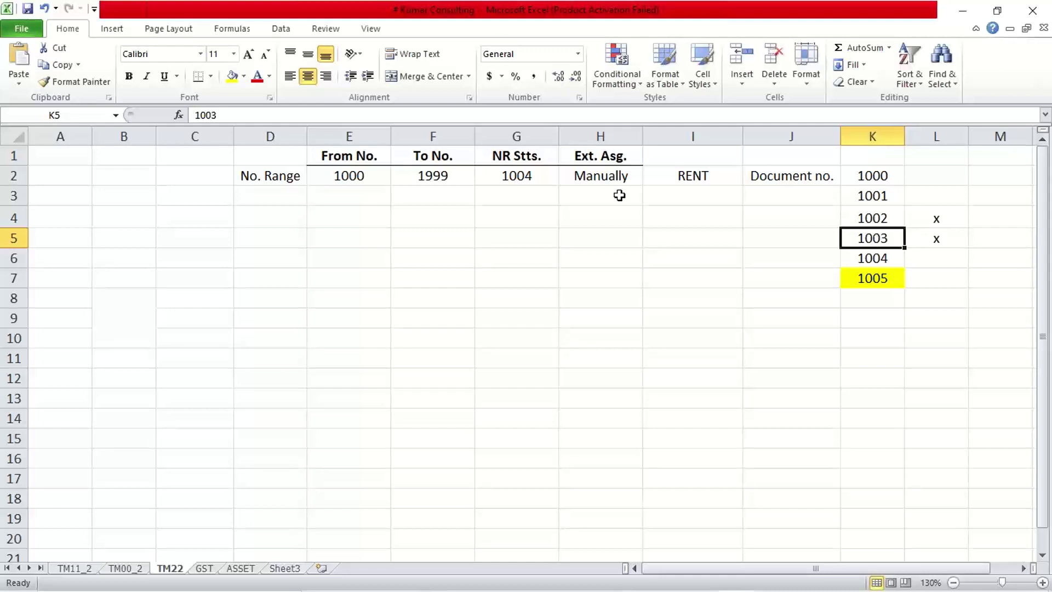
{"action": "left_click", "coordinate": [534, 174]}
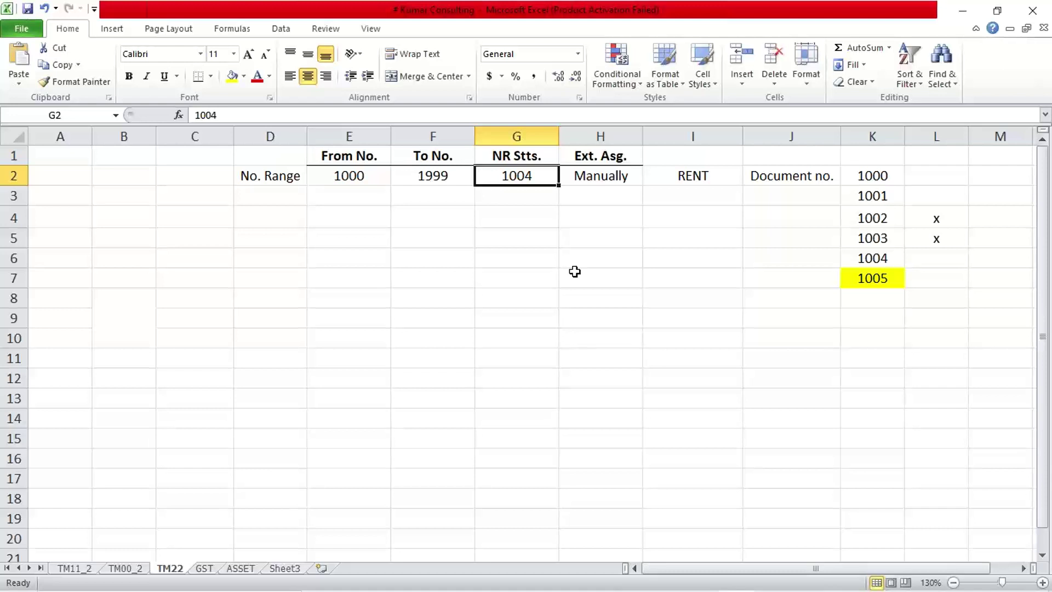
{"action": "left_click", "coordinate": [850, 218]}
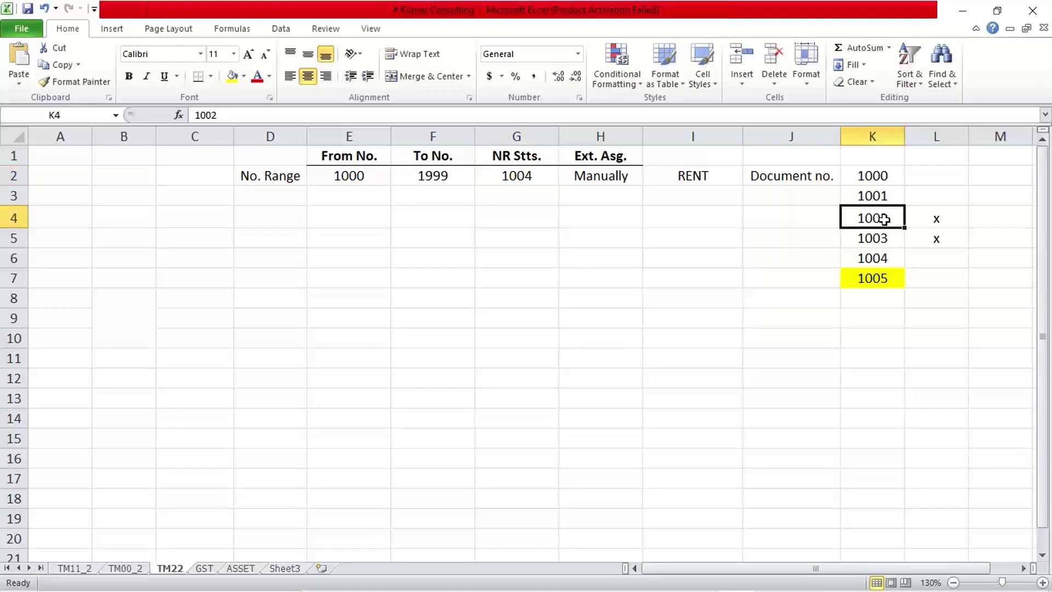
{"action": "left_click", "coordinate": [853, 237]}
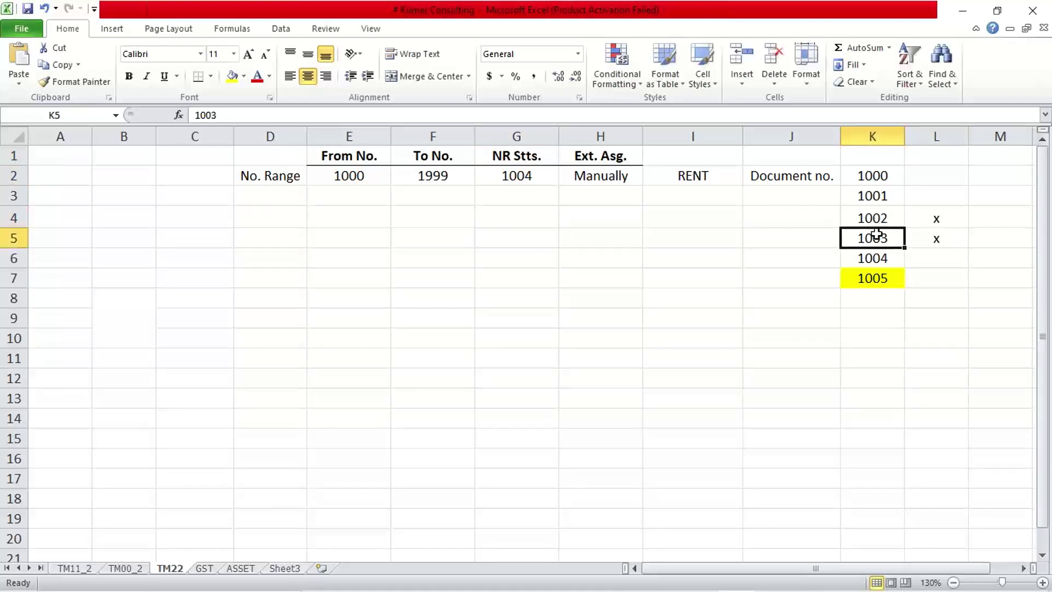
{"action": "left_click", "coordinate": [503, 170]}
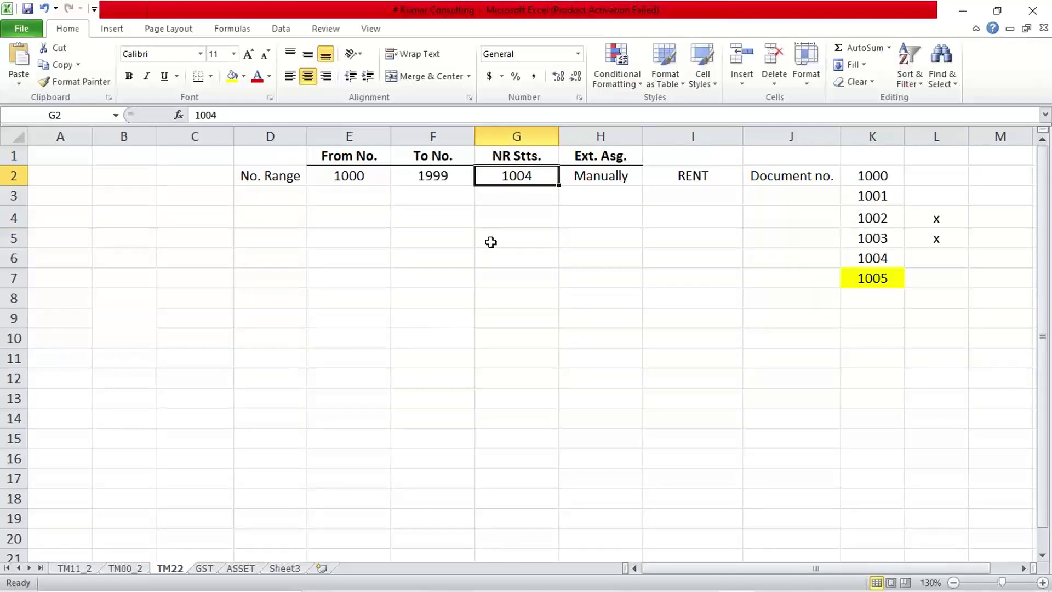
{"action": "left_click", "coordinate": [870, 219]}
{"action": "left_click", "coordinate": [866, 238]}
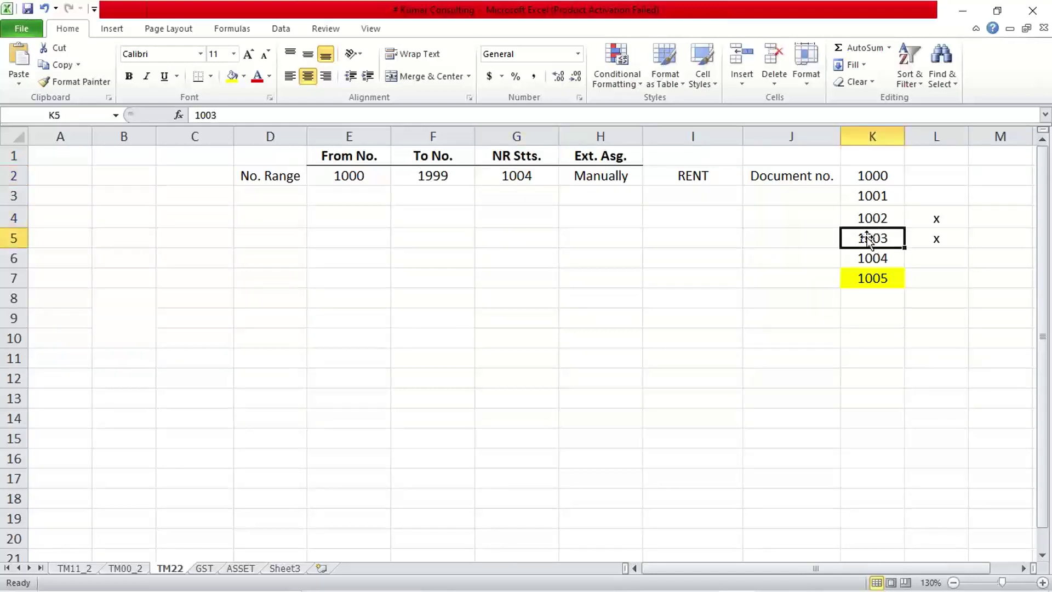
{"action": "left_click", "coordinate": [864, 217]}
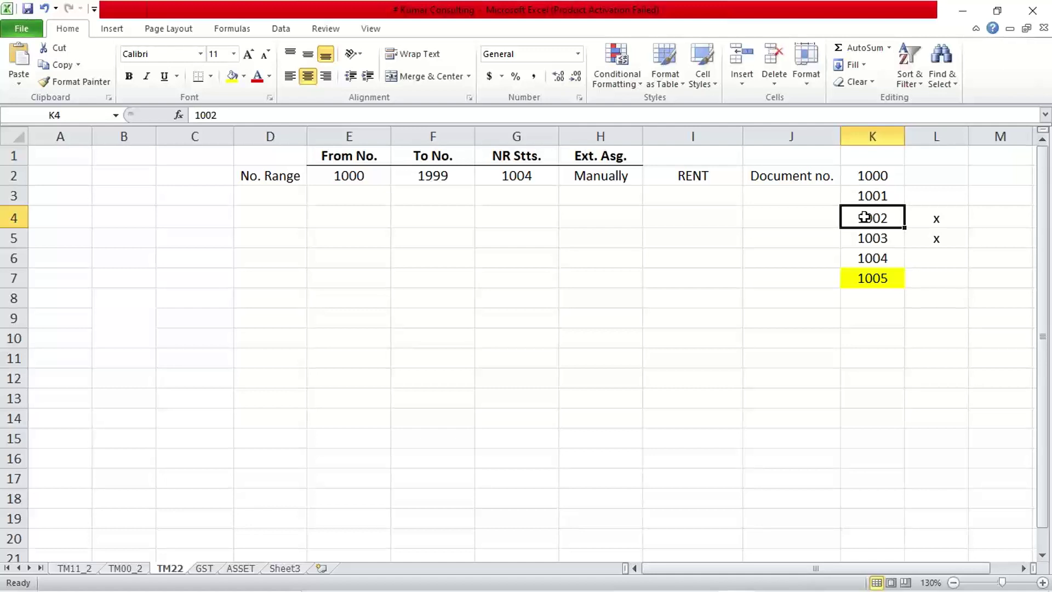
{"action": "left_click", "coordinate": [528, 177]}
{"action": "left_click", "coordinate": [531, 279]}
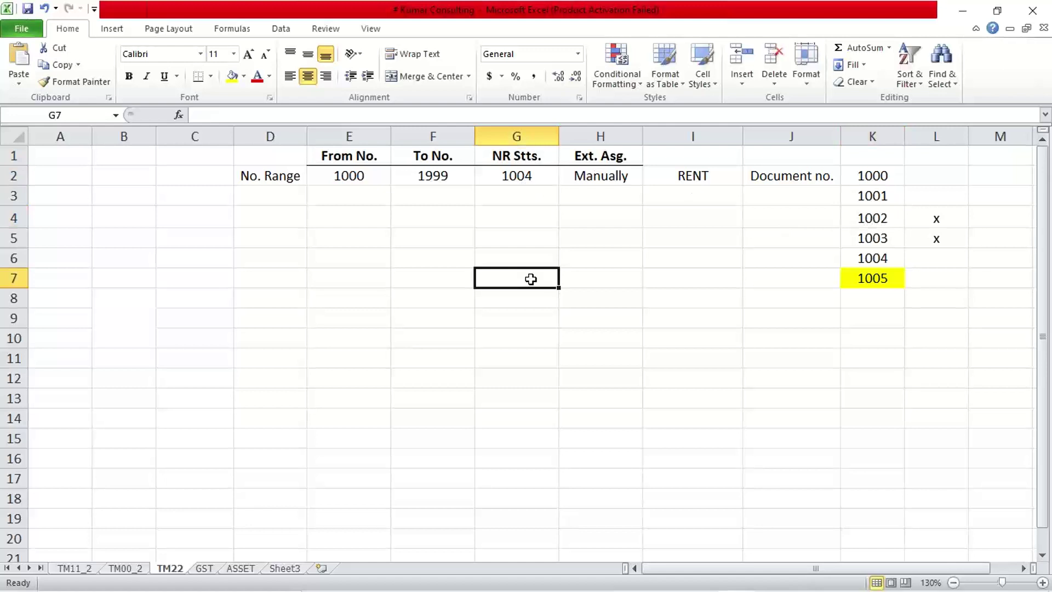
{"action": "left_click", "coordinate": [517, 174]}
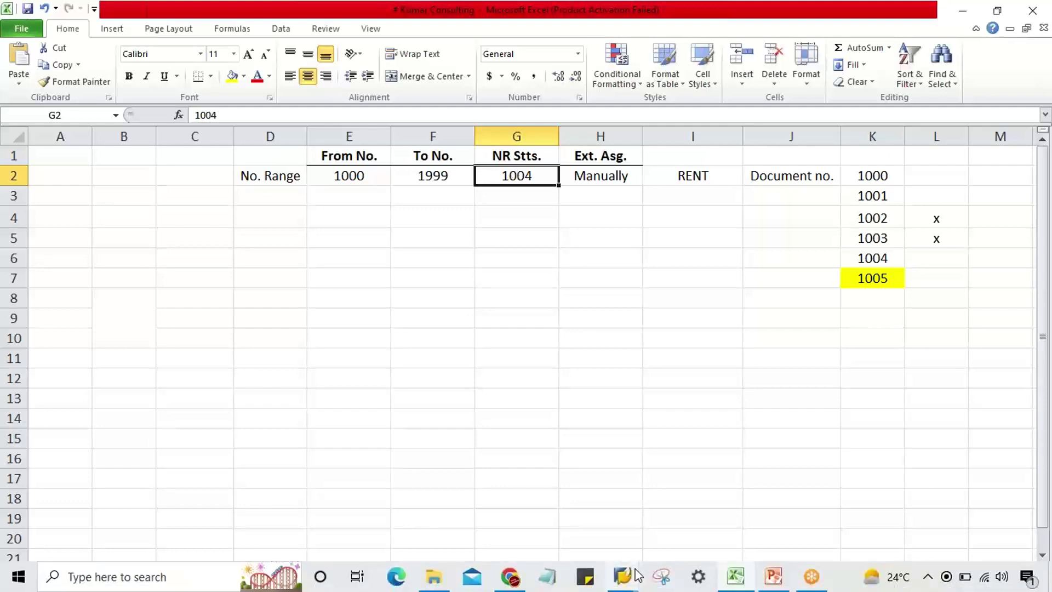
- Return to SAP's accounting document range overview, dismissing a voice-quality notification
{"action": "mouse_move", "coordinate": [625, 580]}
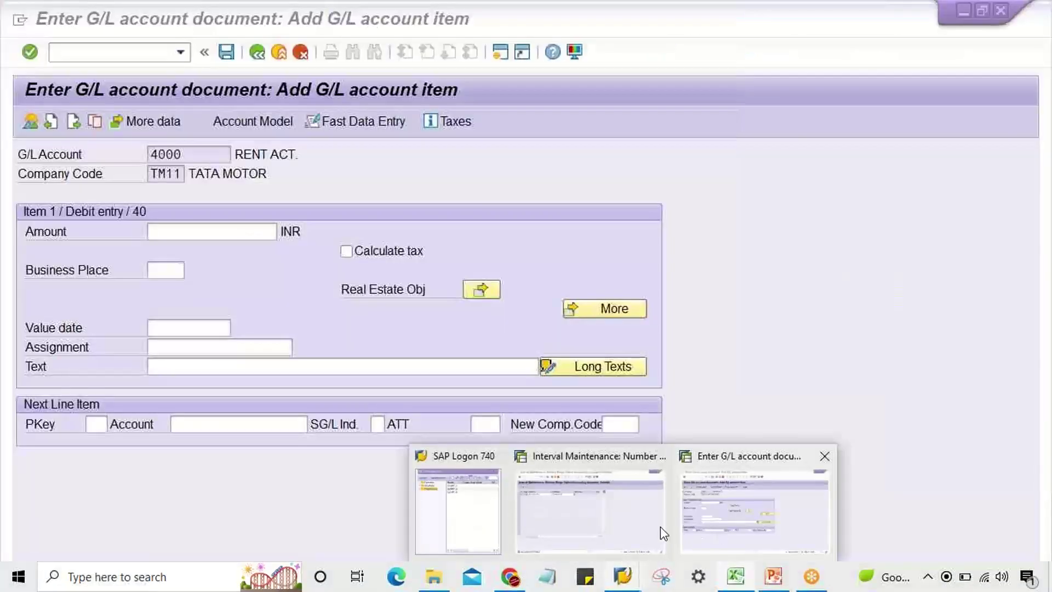
{"action": "left_click", "coordinate": [617, 531]}
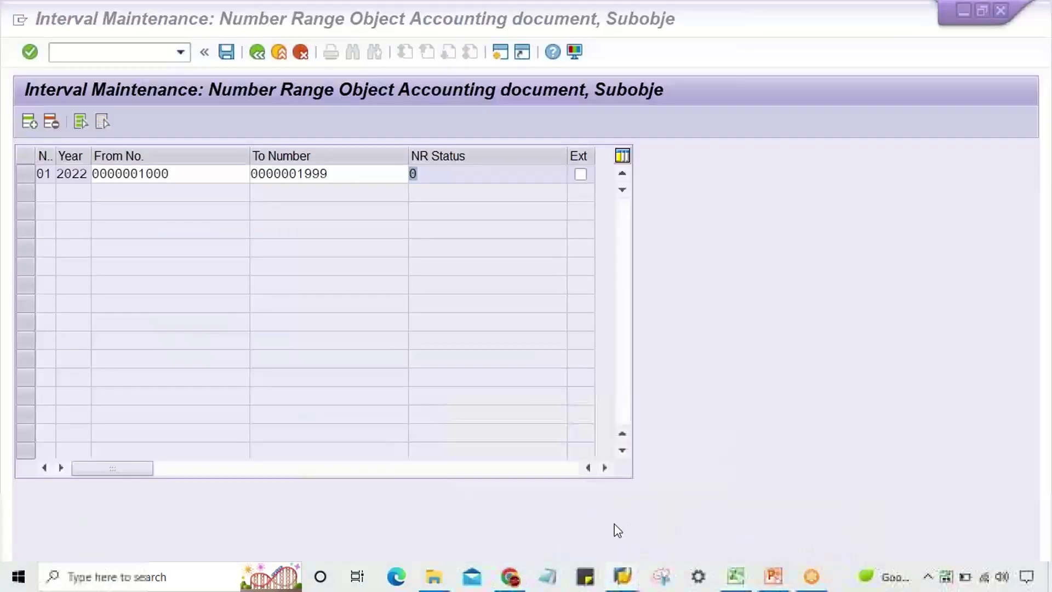
{"action": "left_click", "coordinate": [263, 55]}
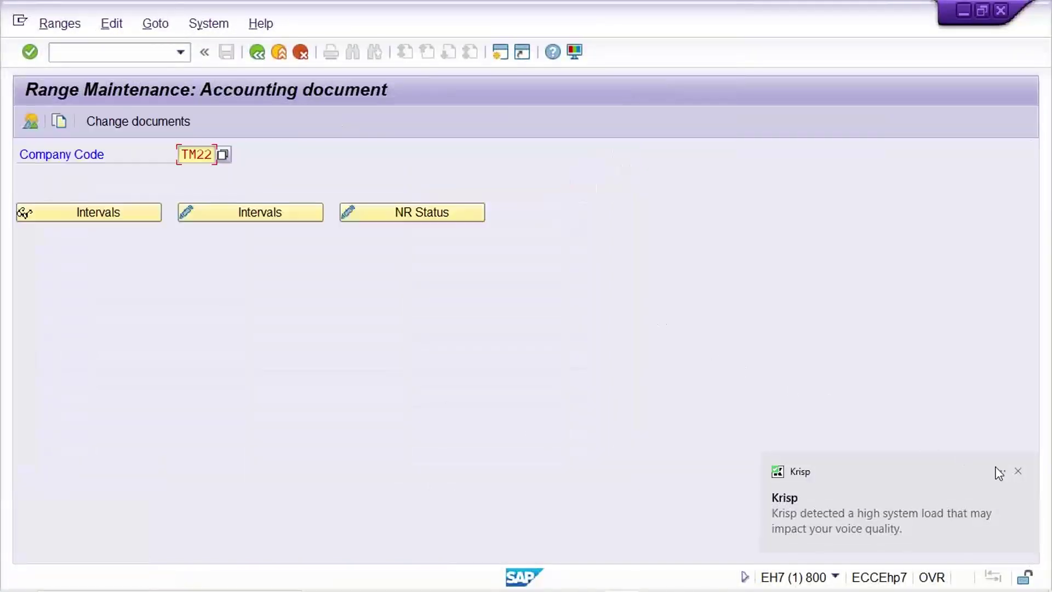
{"action": "left_click", "coordinate": [1017, 470]}
{"action": "left_click", "coordinate": [688, 400]}
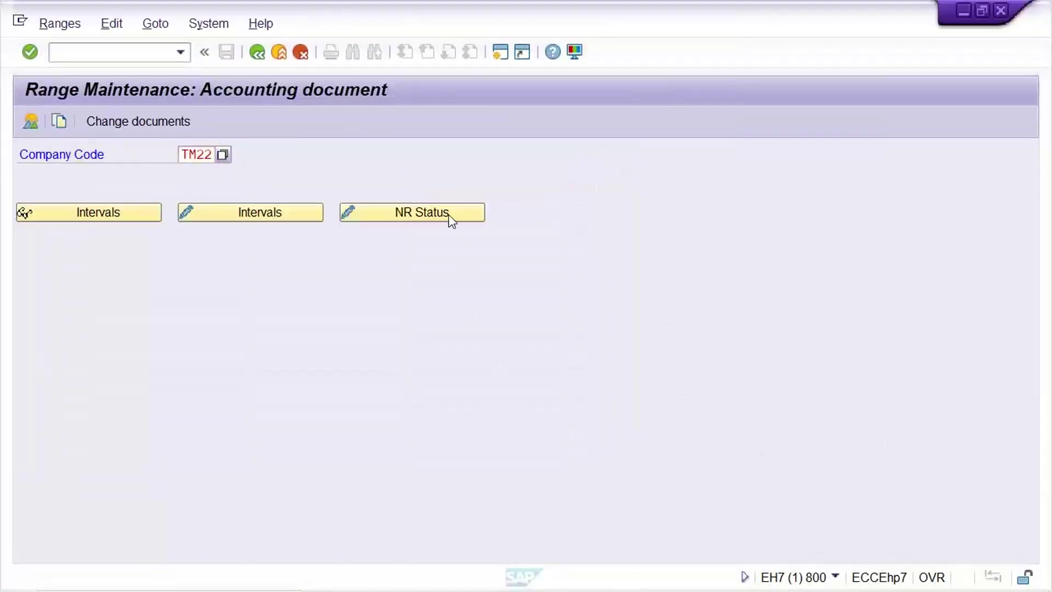
- Type 1004 into TM22's NR status, delete its last digit, and switch to Excel
{"action": "left_click", "coordinate": [419, 218]}
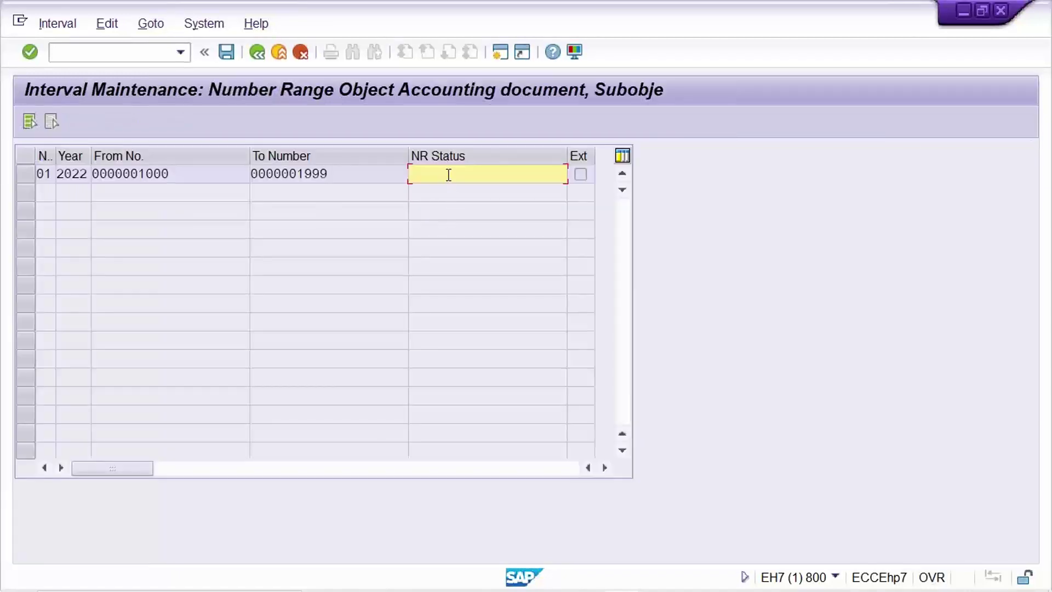
{"action": "type", "text": "1004"}
{"action": "key", "text": "BackSpace"}
{"action": "mouse_move", "coordinate": [773, 581]}
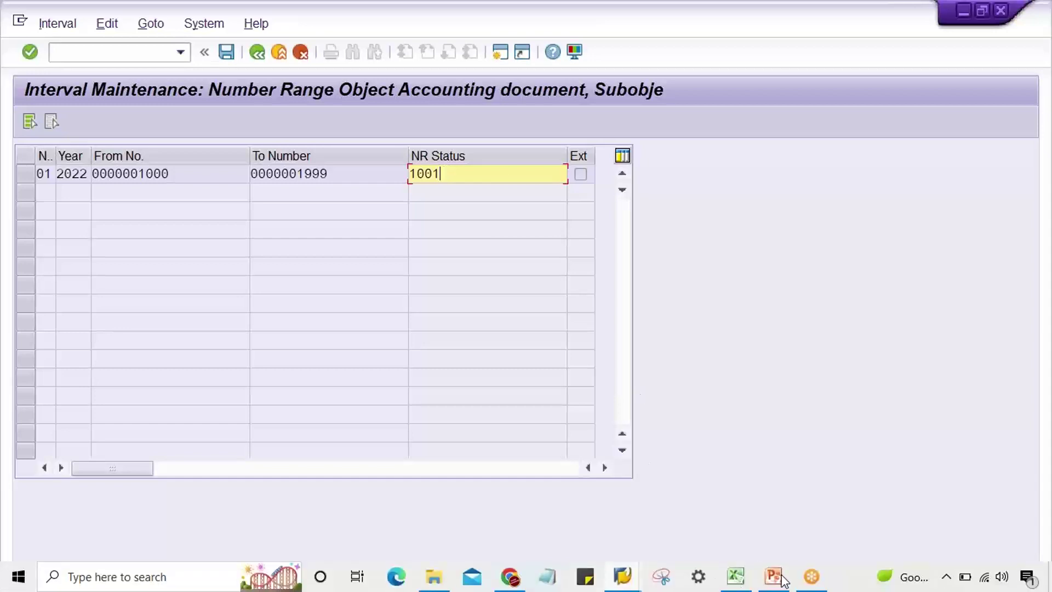
{"action": "left_click", "coordinate": [735, 578]}
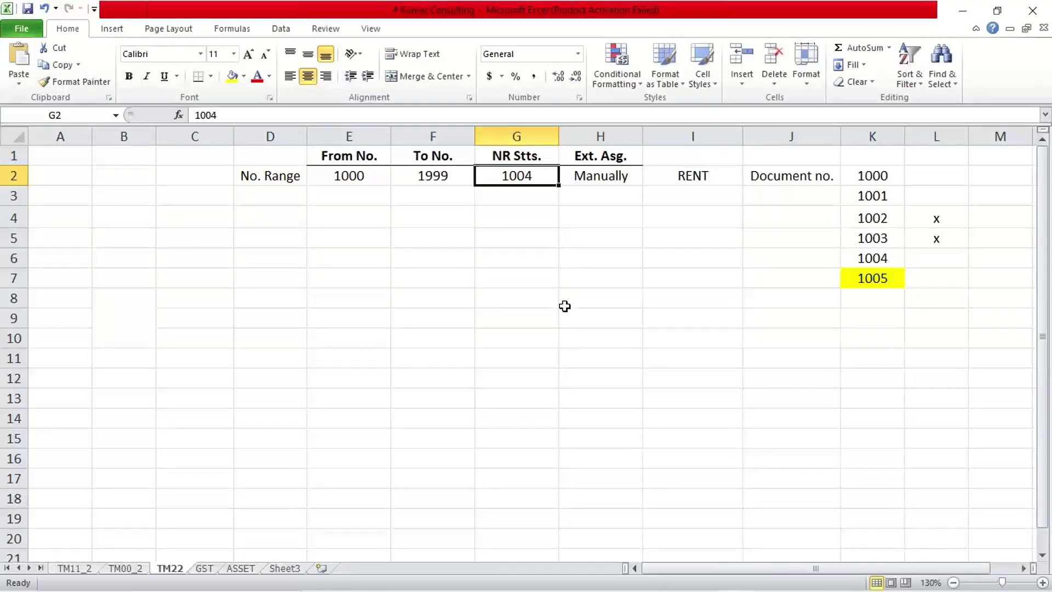
{"action": "type", "text": "1001"}
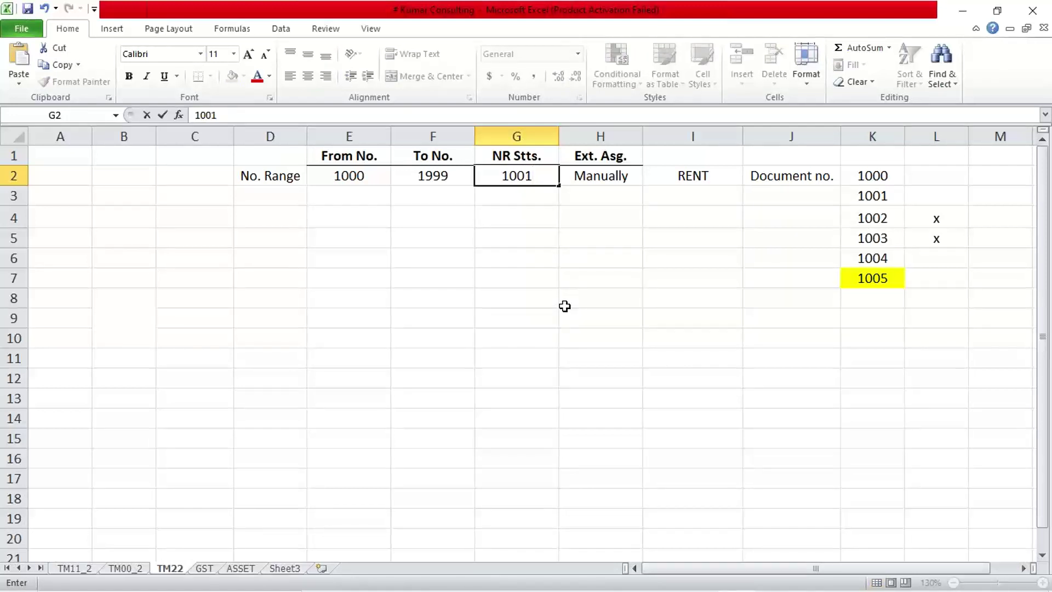
{"action": "key", "text": "Return"}
{"action": "left_click", "coordinate": [880, 217]}
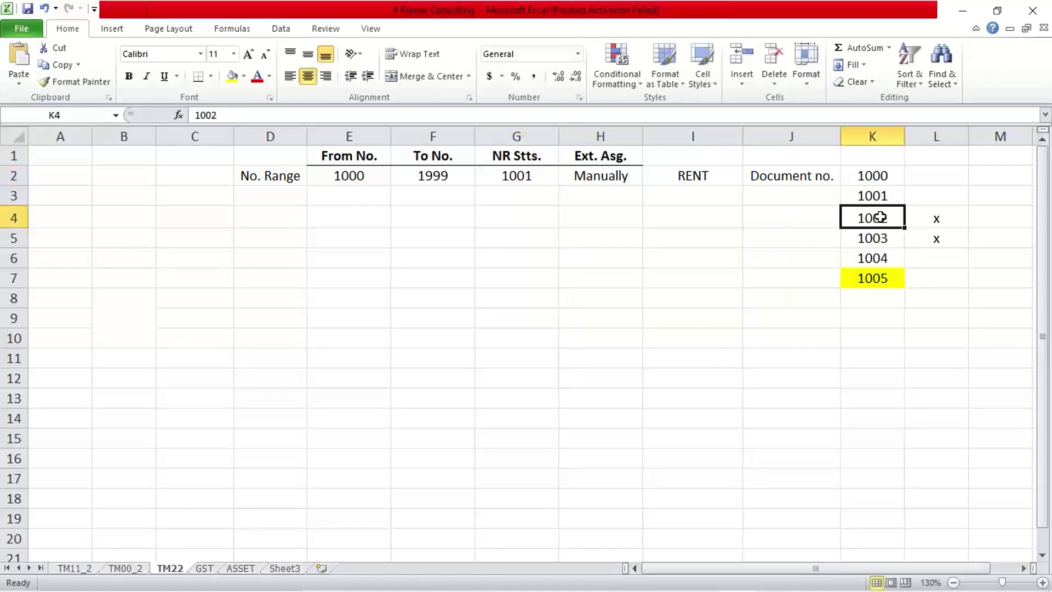
{"action": "left_click", "coordinate": [886, 239]}
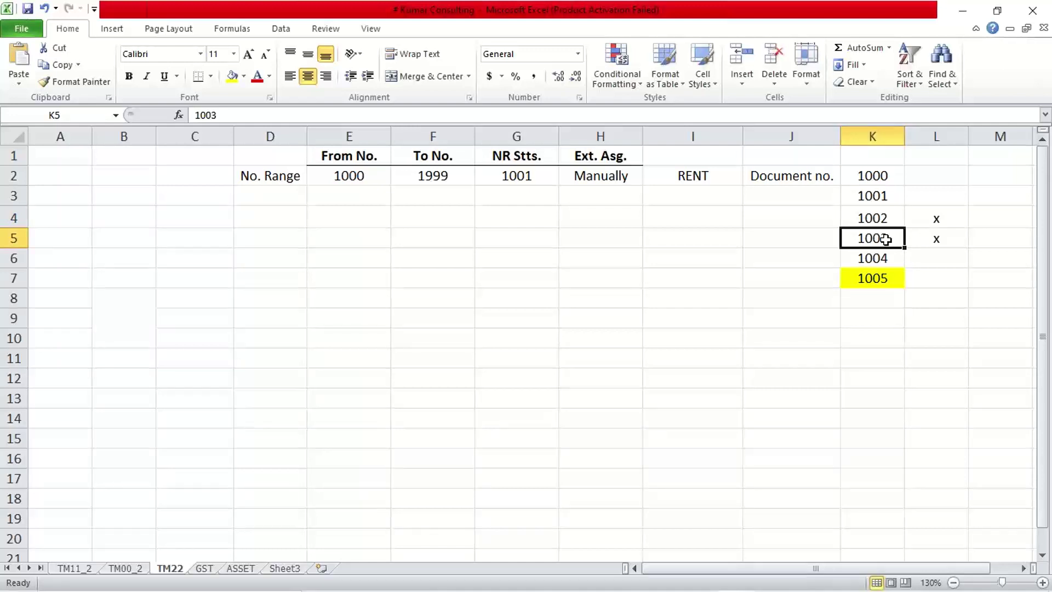
{"action": "left_click", "coordinate": [544, 178]}
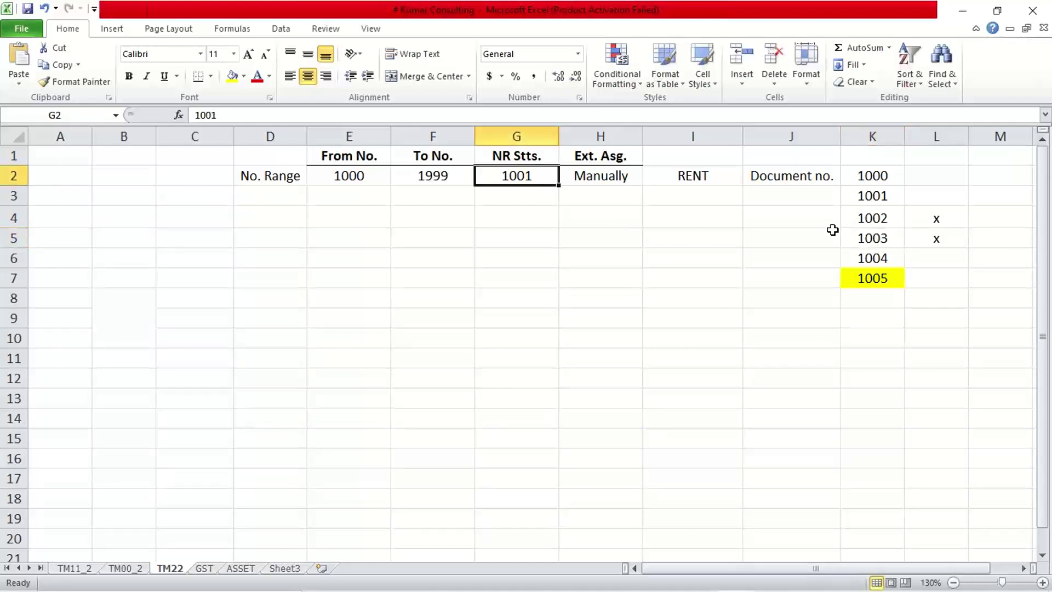
{"action": "left_click", "coordinate": [871, 258]}
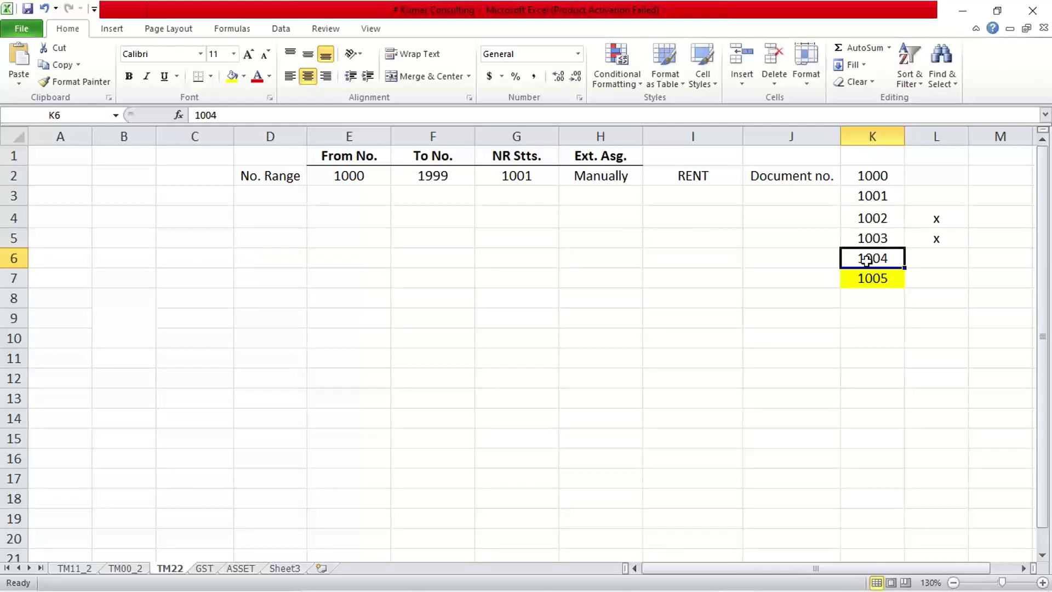
{"action": "left_click", "coordinate": [538, 174]}
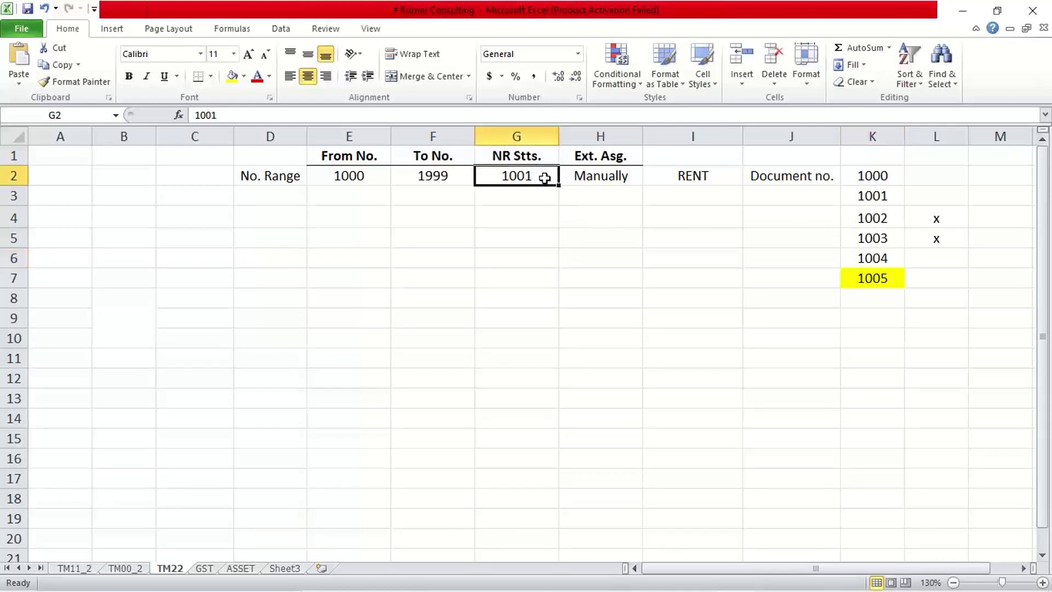
{"action": "double_click", "coordinate": [544, 178]}
{"action": "key", "text": "BackSpace"}
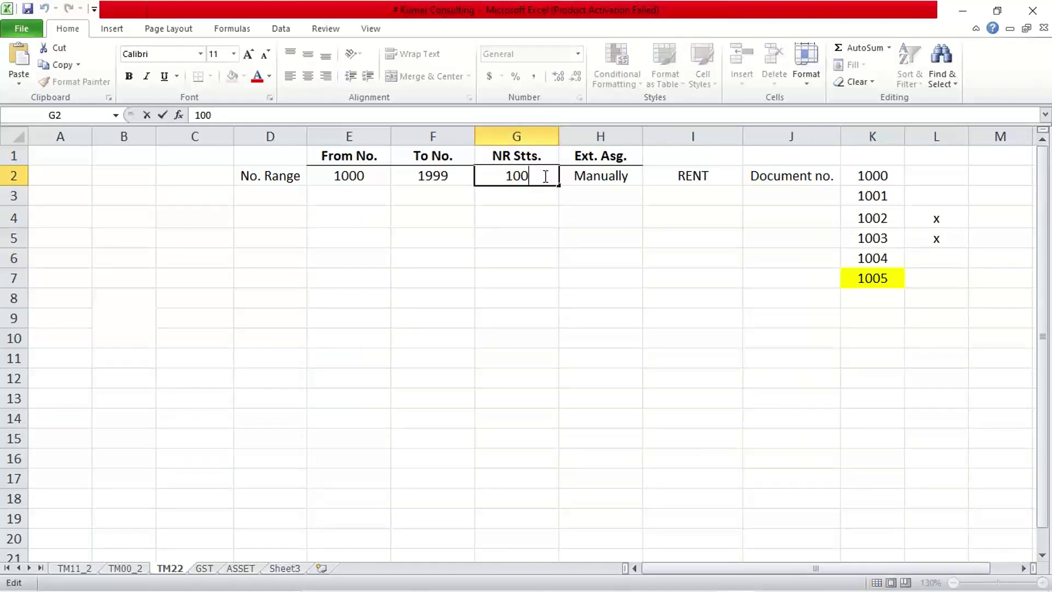
{"action": "type", "text": "4"}
{"action": "key", "text": "Return"}
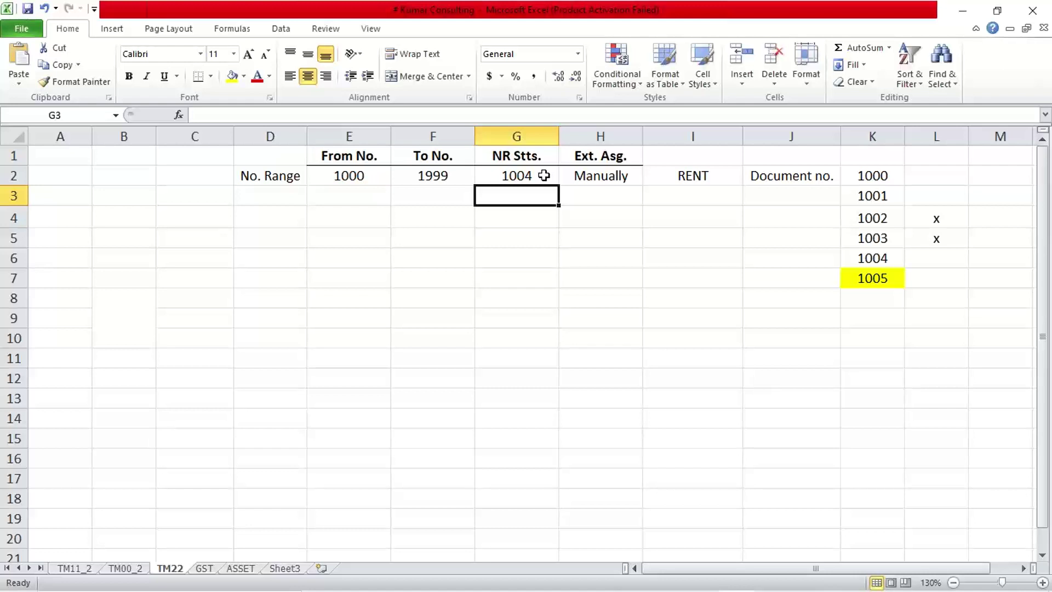
{"action": "left_click", "coordinate": [586, 294]}
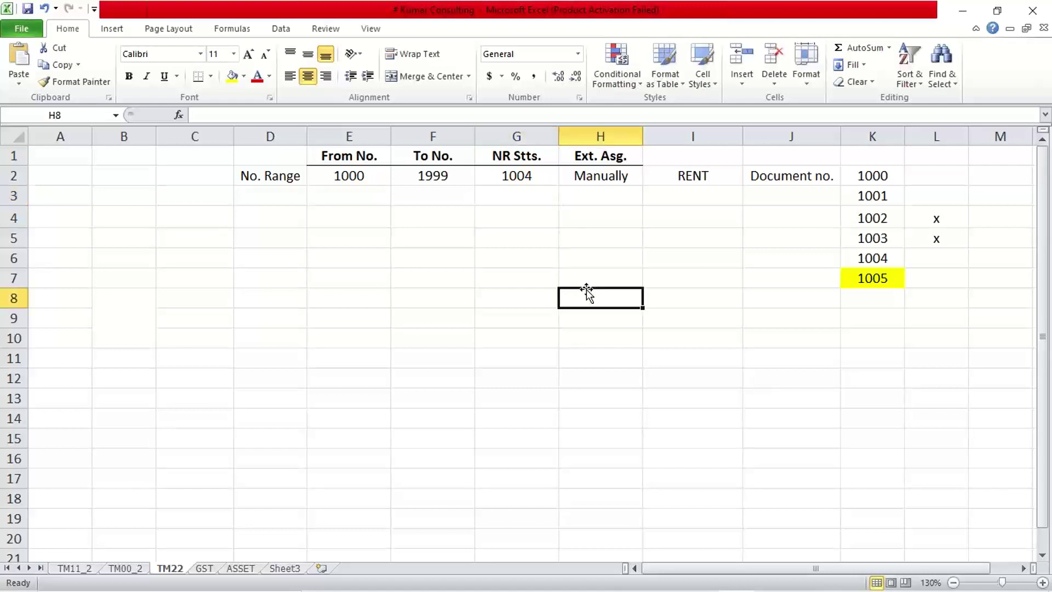
{"action": "left_click", "coordinate": [879, 176]}
{"action": "left_click_drag", "start_coordinate": [879, 176], "coordinate": [875, 258]}
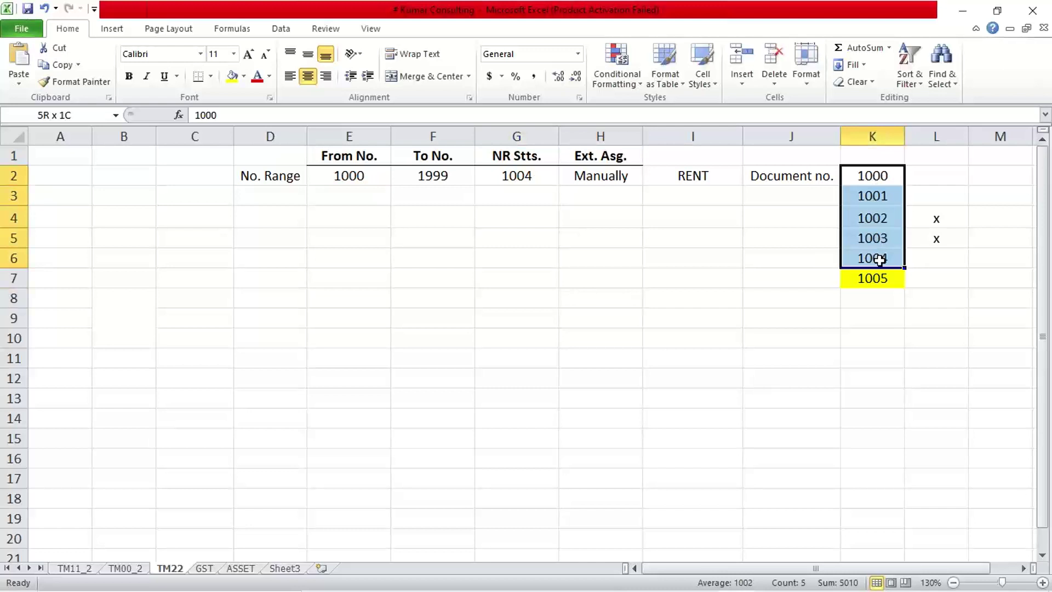
{"action": "left_click", "coordinate": [871, 177]}
{"action": "left_click", "coordinate": [866, 199]}
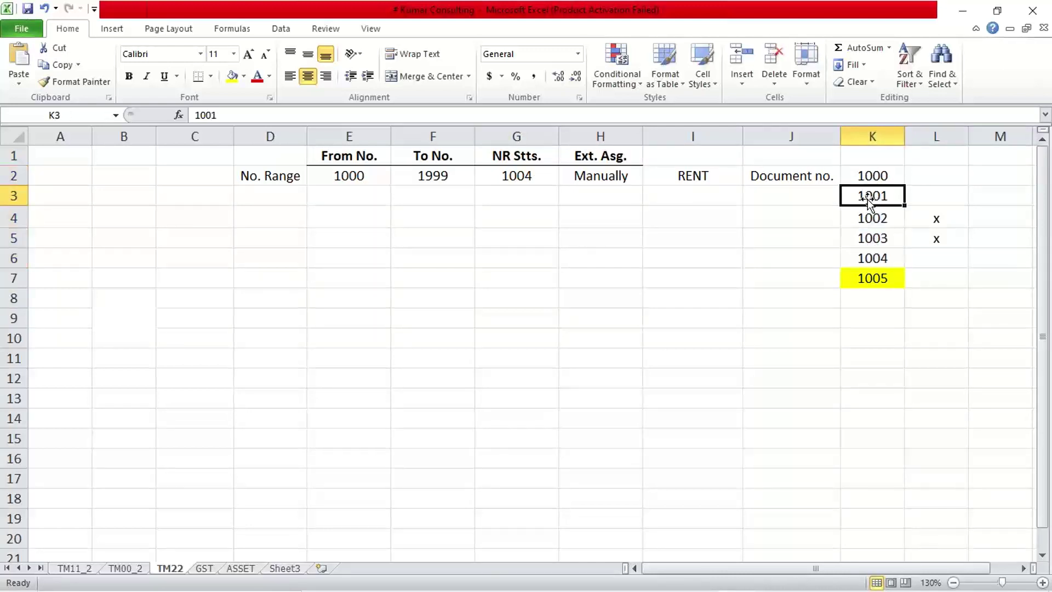
{"action": "left_click", "coordinate": [871, 236]}
{"action": "left_click", "coordinate": [870, 218]}
{"action": "left_click", "coordinate": [870, 198]}
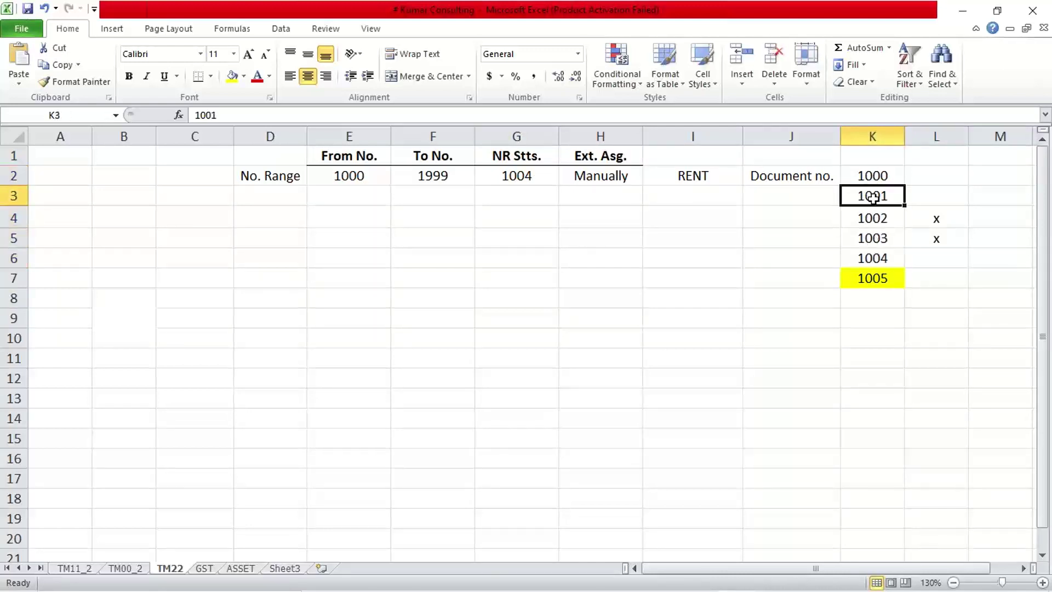
{"action": "left_click", "coordinate": [873, 225]}
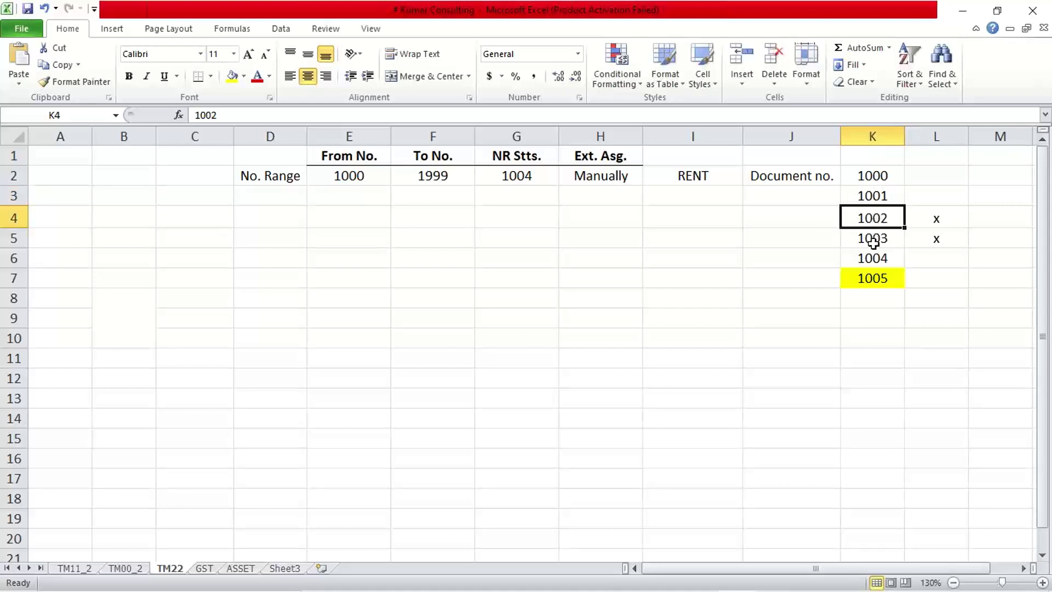
{"action": "left_click", "coordinate": [872, 241]}
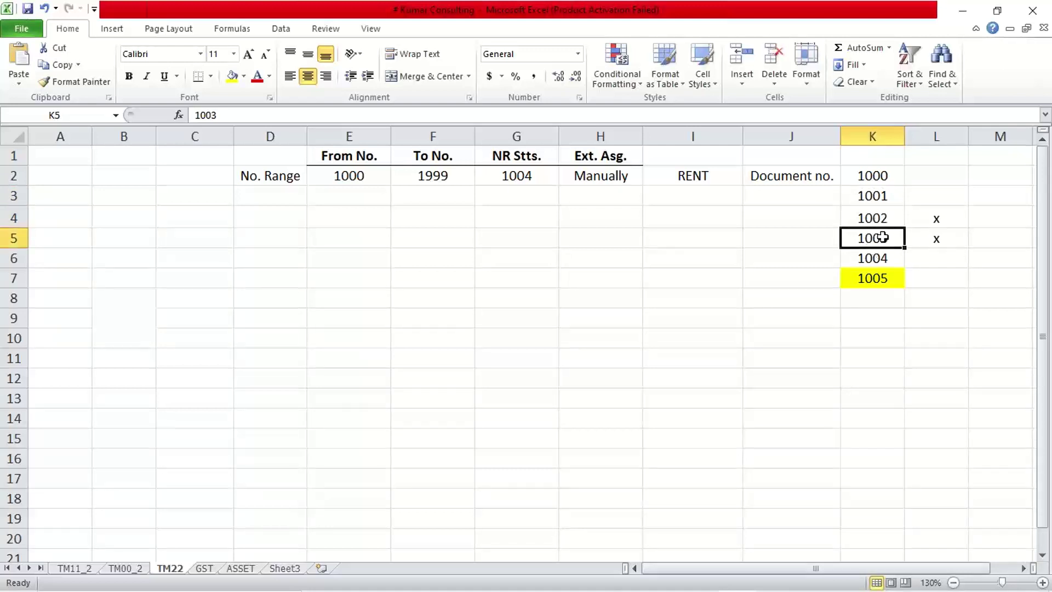
{"action": "left_click", "coordinate": [887, 258]}
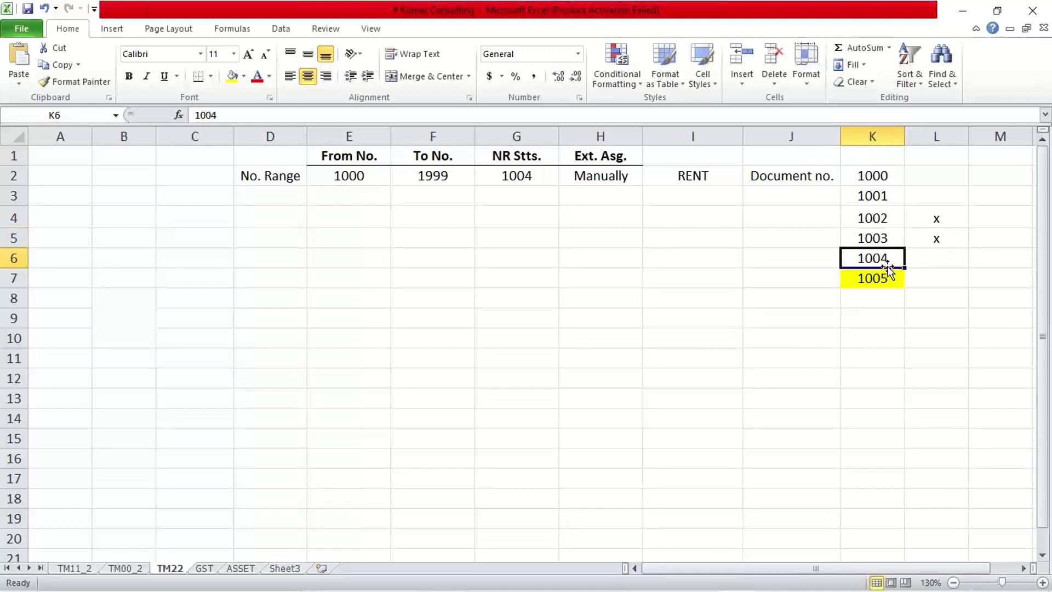
{"action": "left_click", "coordinate": [508, 177]}
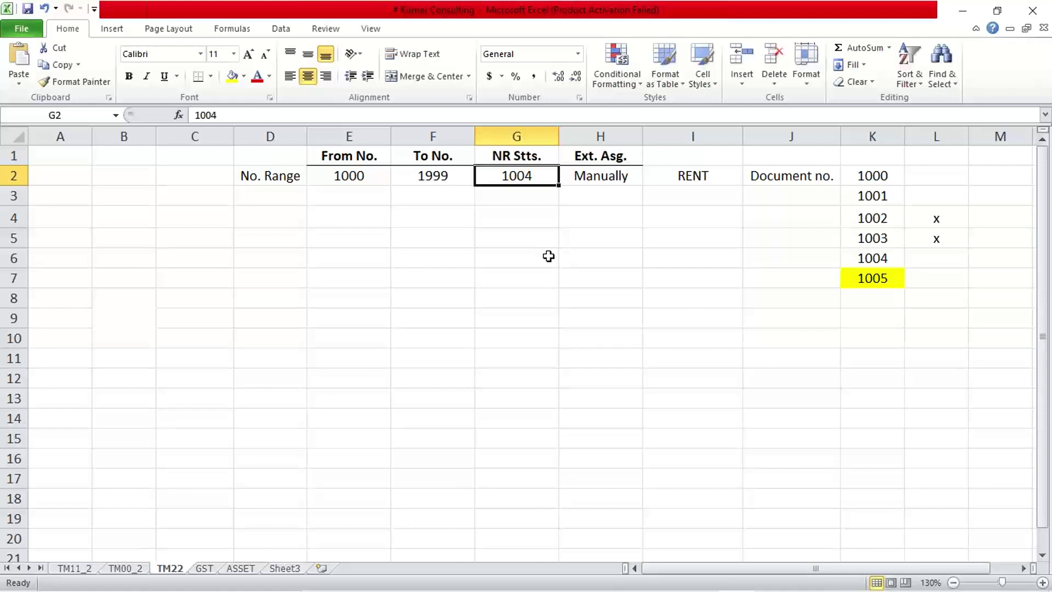
{"action": "left_click", "coordinate": [872, 218]}
{"action": "left_click", "coordinate": [874, 235]}
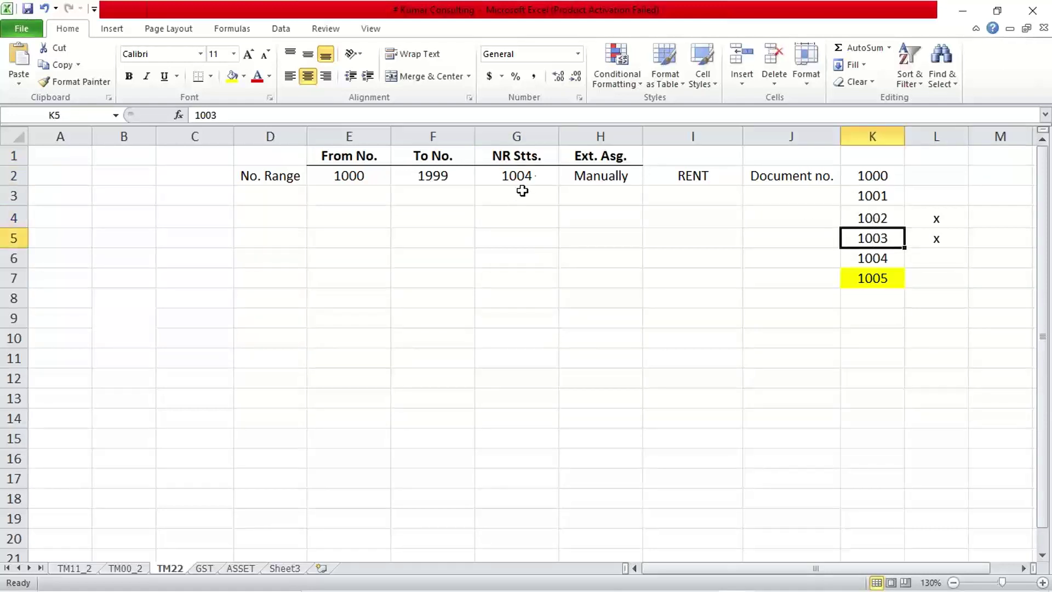
{"action": "left_click", "coordinate": [534, 173]}
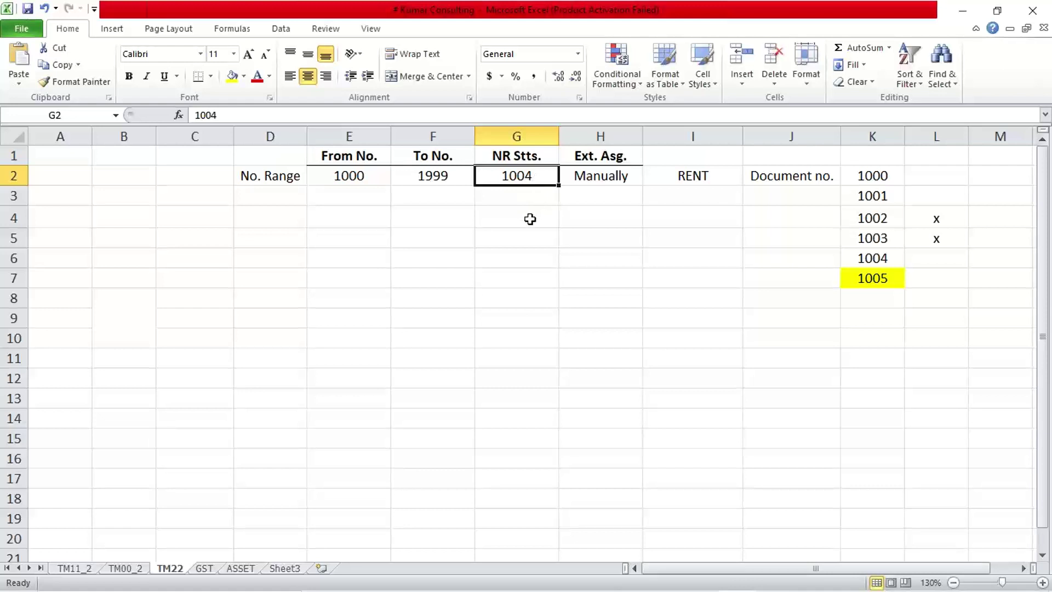
{"action": "double_click", "coordinate": [542, 176]}
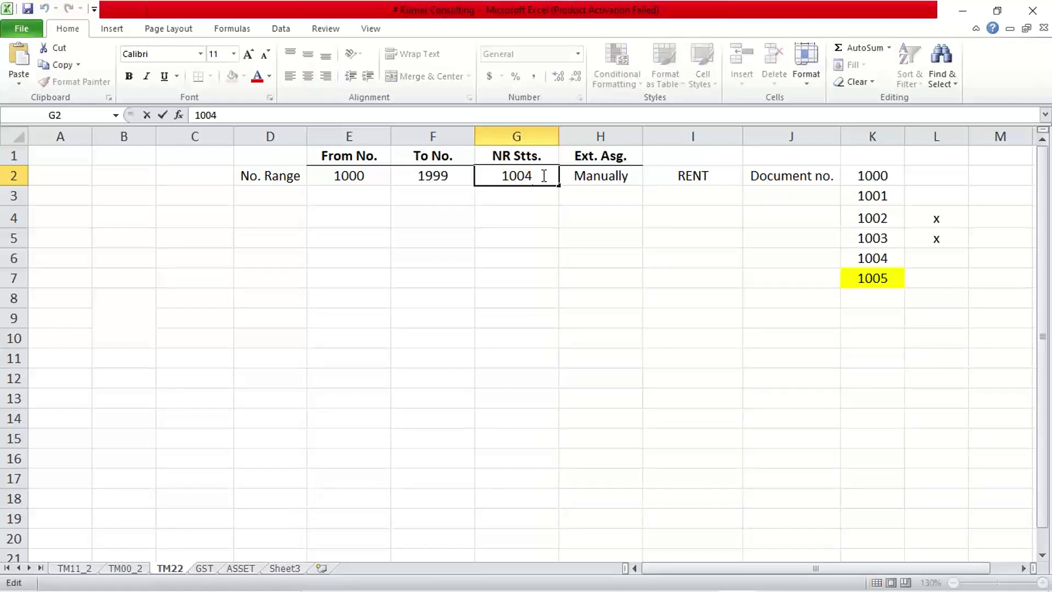
{"action": "key", "text": "BackSpace"}
{"action": "type", "text": "1"}
{"action": "key", "text": "Return"}
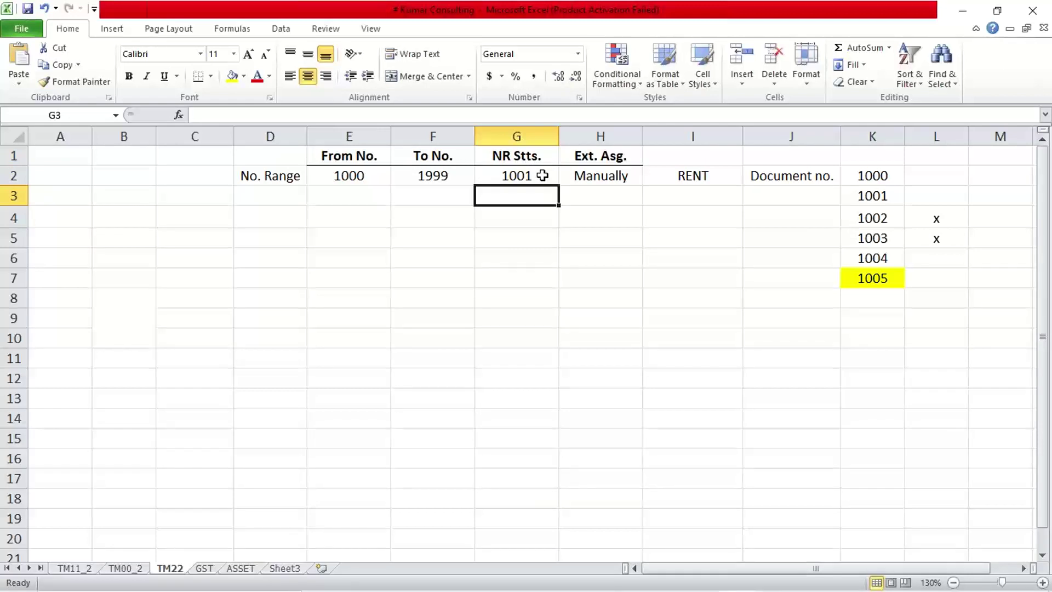
{"action": "left_click", "coordinate": [888, 223]}
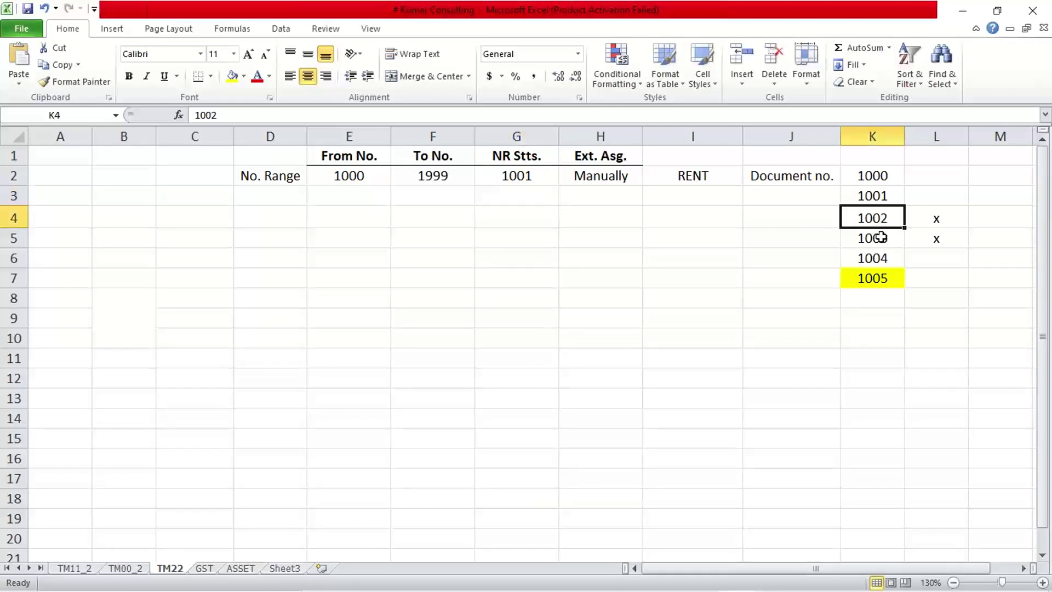
{"action": "left_click", "coordinate": [878, 239]}
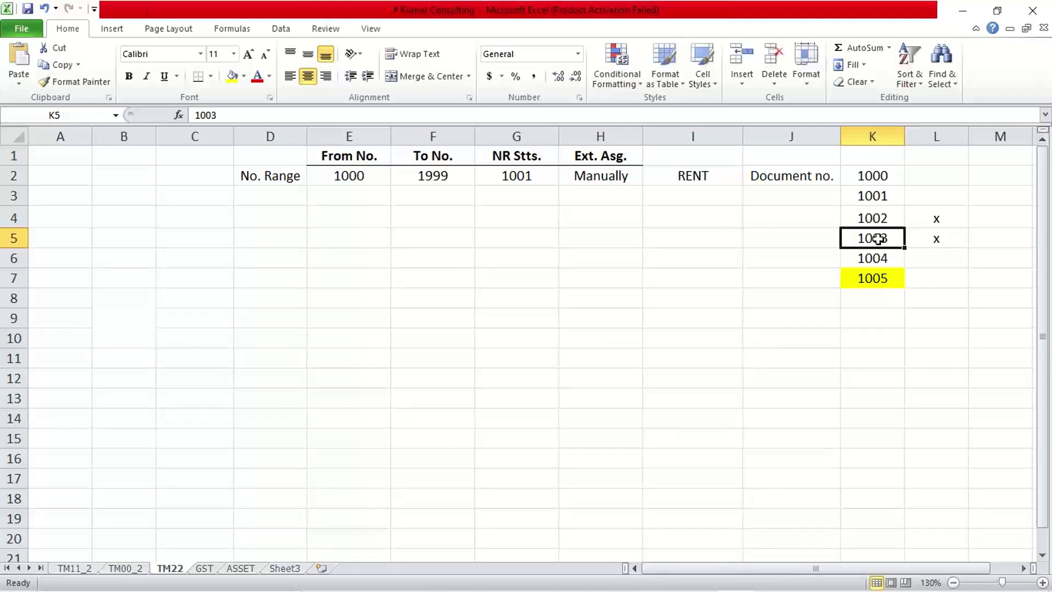
{"action": "left_click", "coordinate": [877, 255]}
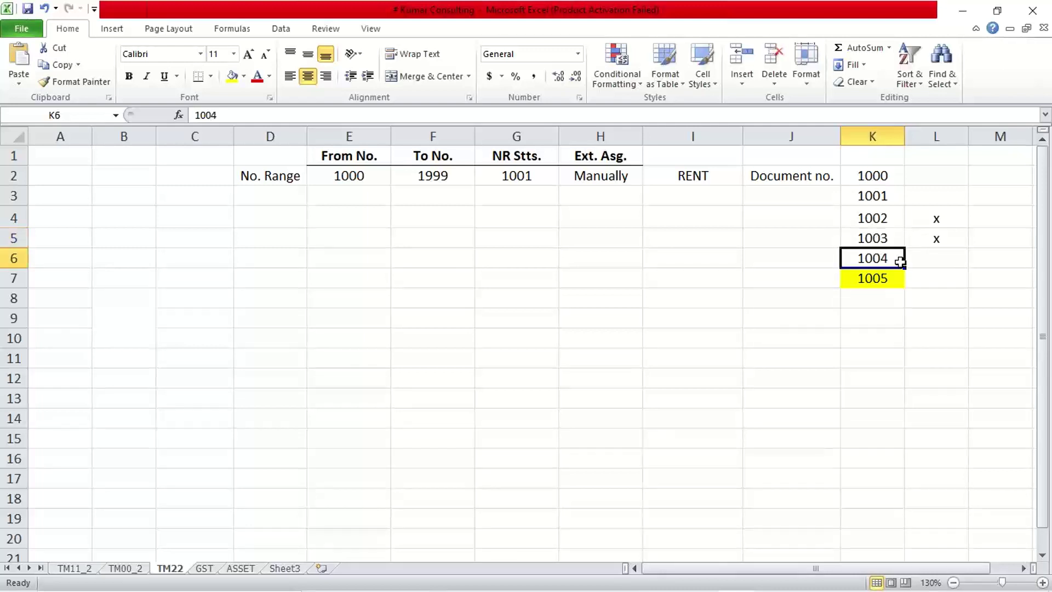
{"action": "left_click", "coordinate": [533, 181]}
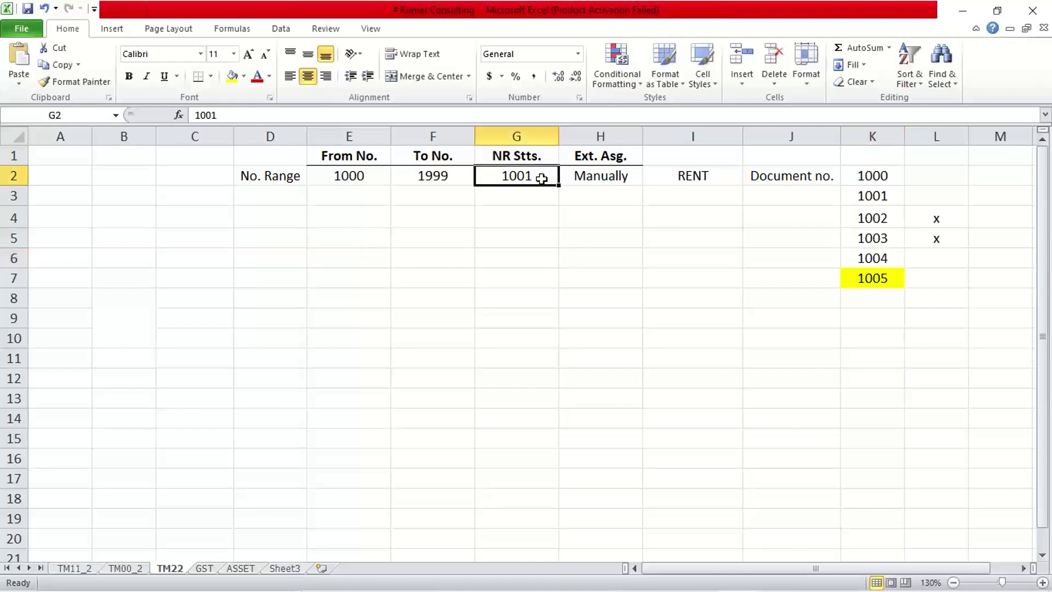
{"action": "double_click", "coordinate": [539, 178]}
{"action": "key", "text": "BackSpace"}
{"action": "type", "text": "4"}
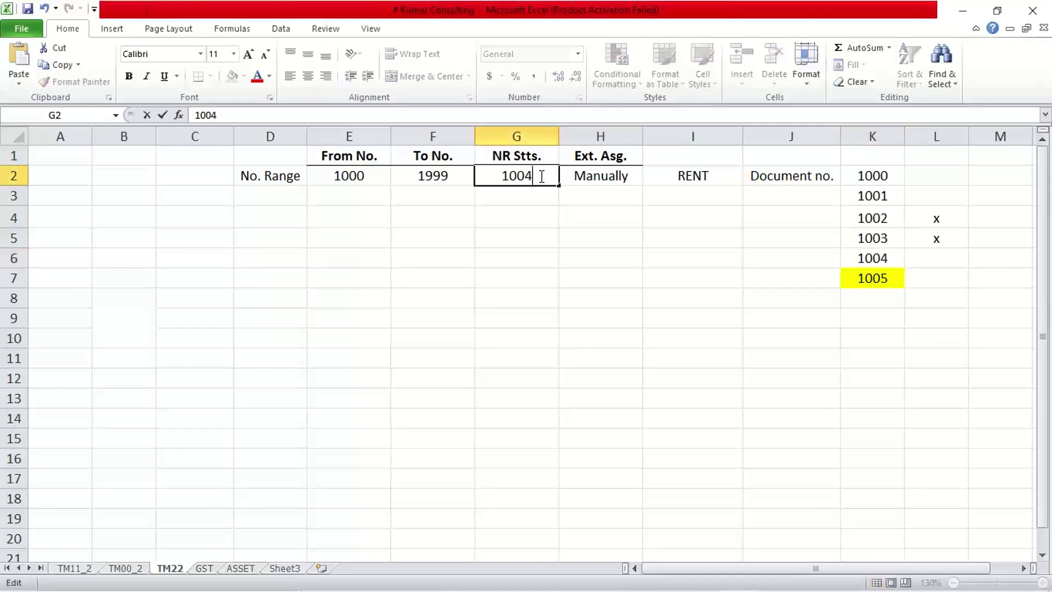
{"action": "key", "text": "Return"}
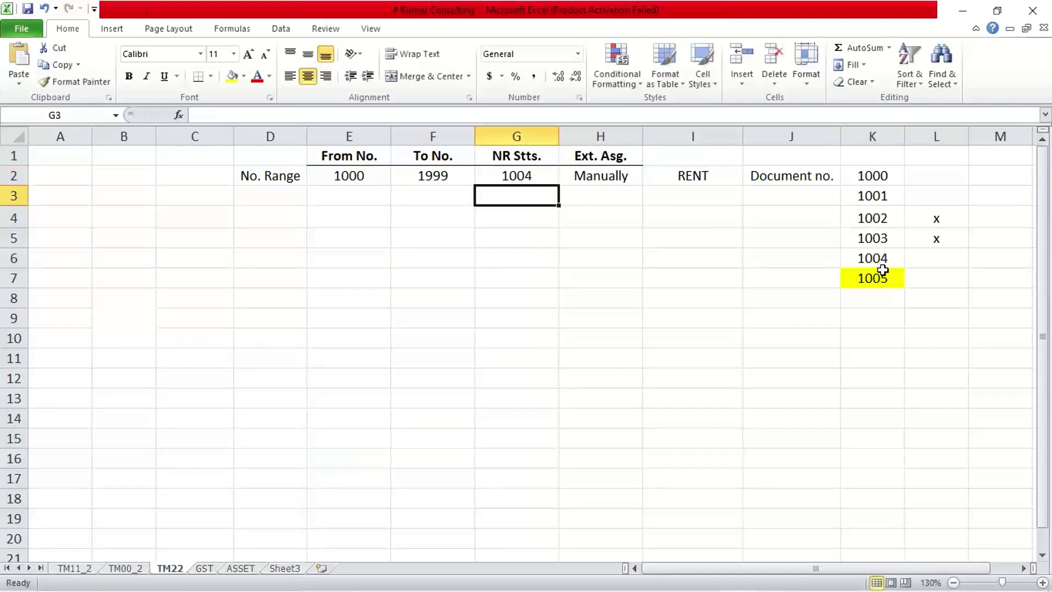
{"action": "left_click_drag", "start_coordinate": [882, 271], "coordinate": [883, 402]}
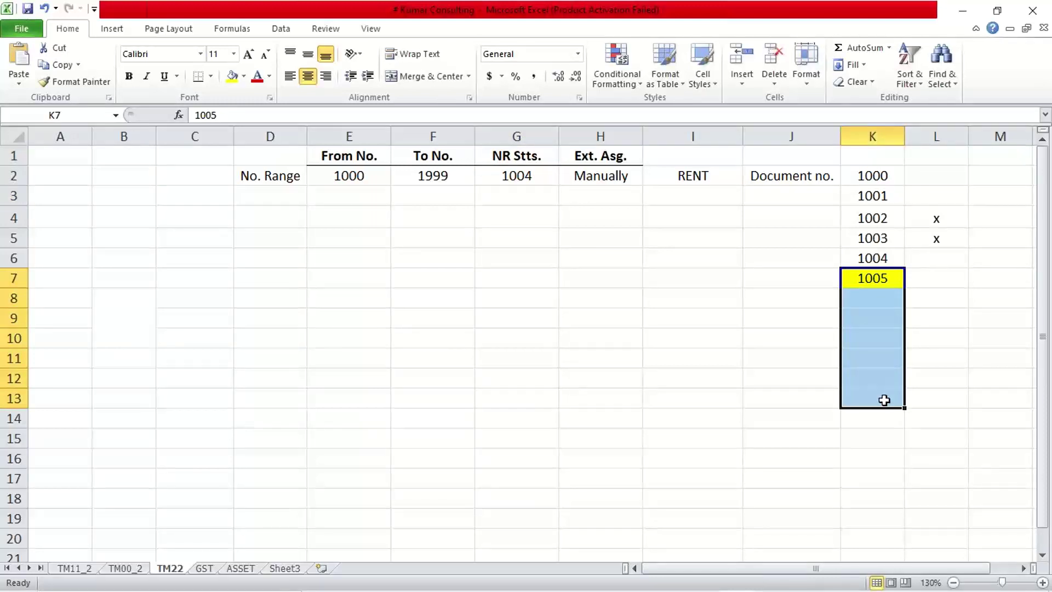
{"action": "left_click", "coordinate": [616, 183]}
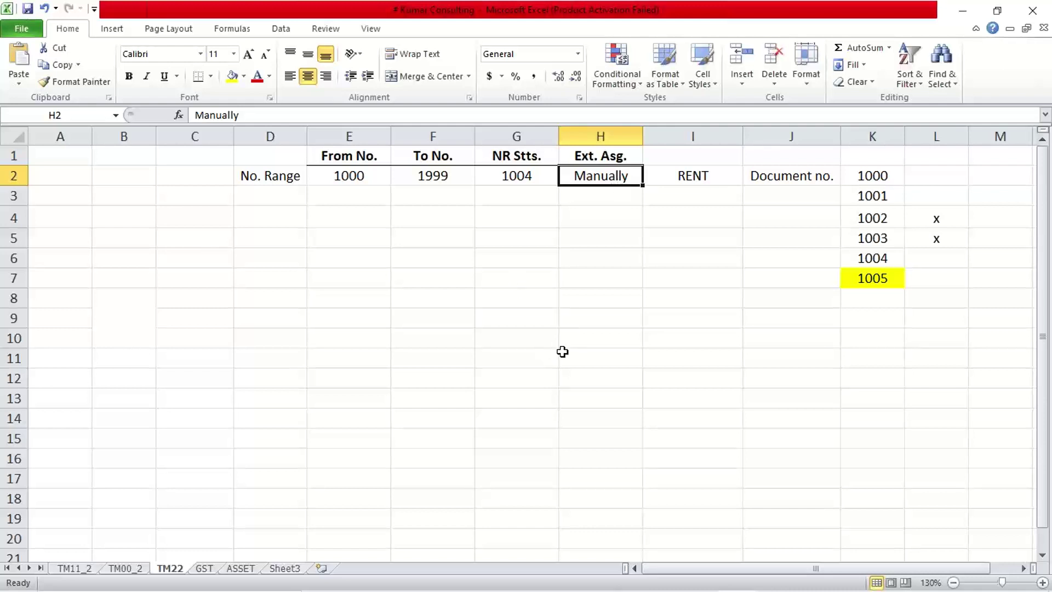
{"action": "mouse_move", "coordinate": [670, 589]}
{"action": "mouse_move", "coordinate": [623, 577]}
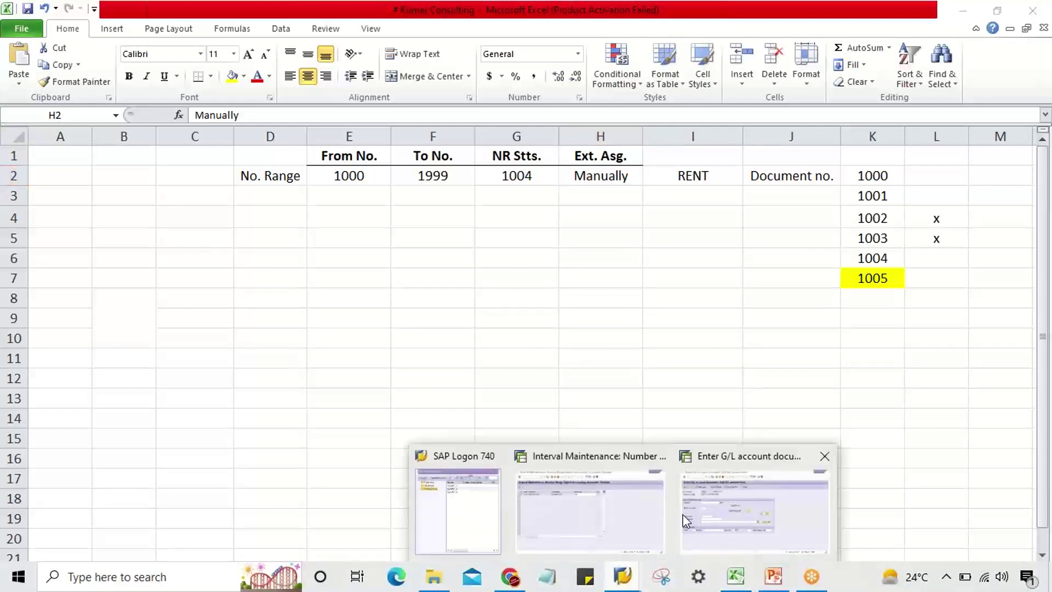
- Cancel SAP interval editing and discard the unsaved NR status change
{"action": "left_click", "coordinate": [592, 498]}
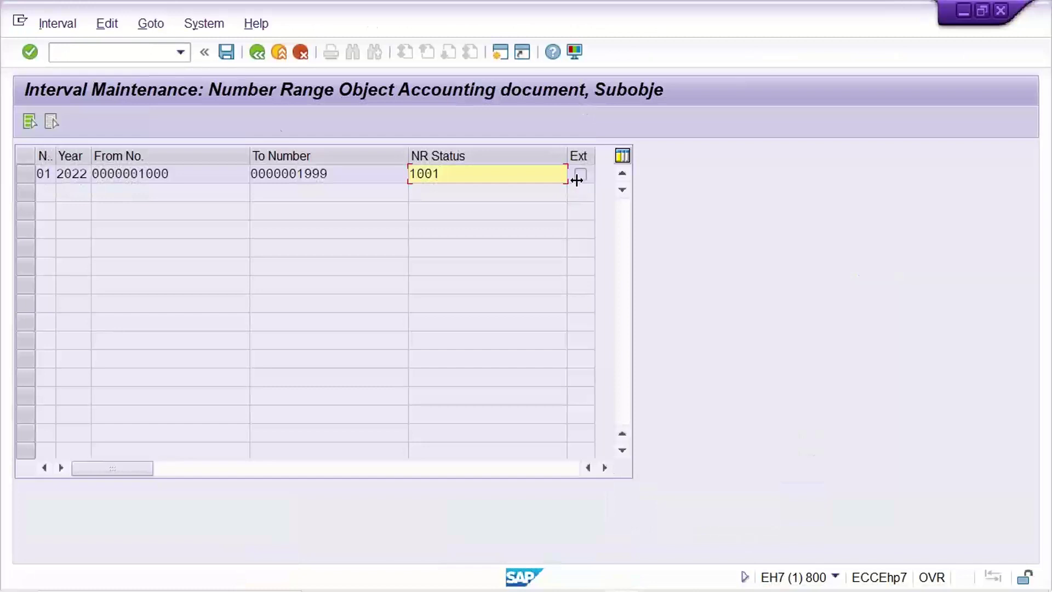
{"action": "left_click", "coordinate": [301, 54]}
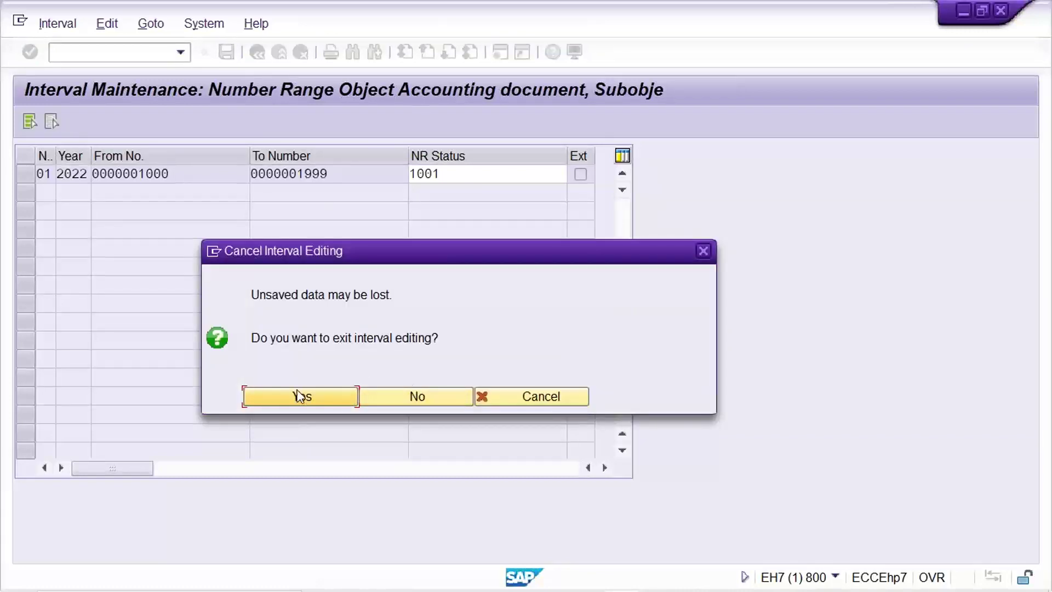
{"action": "left_click", "coordinate": [299, 396]}
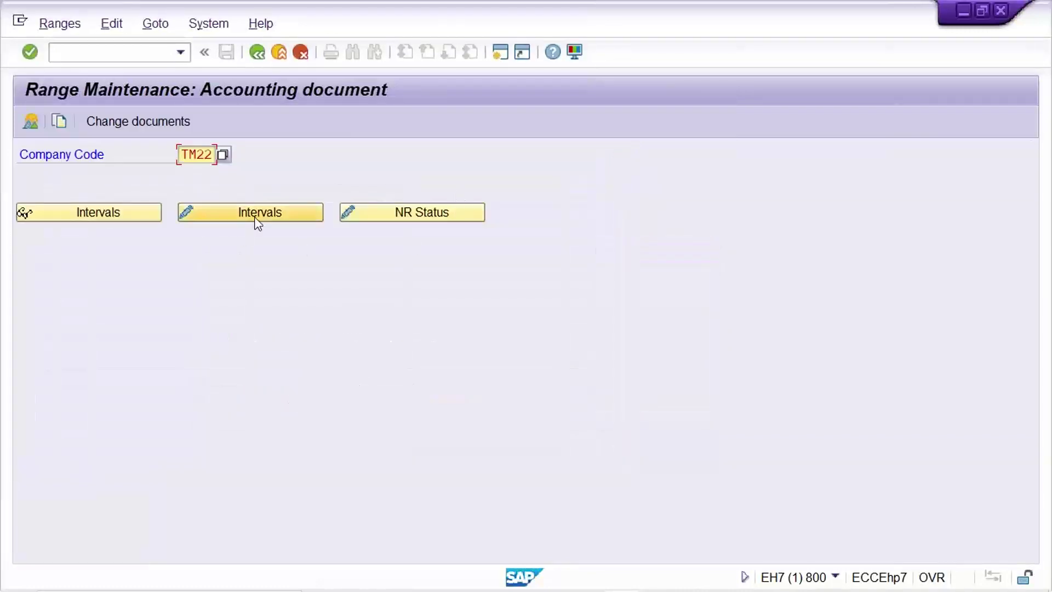
- Reopen TM22's intervals and review interval 01's From No., To Number and NR Status
{"action": "left_click", "coordinate": [250, 214]}
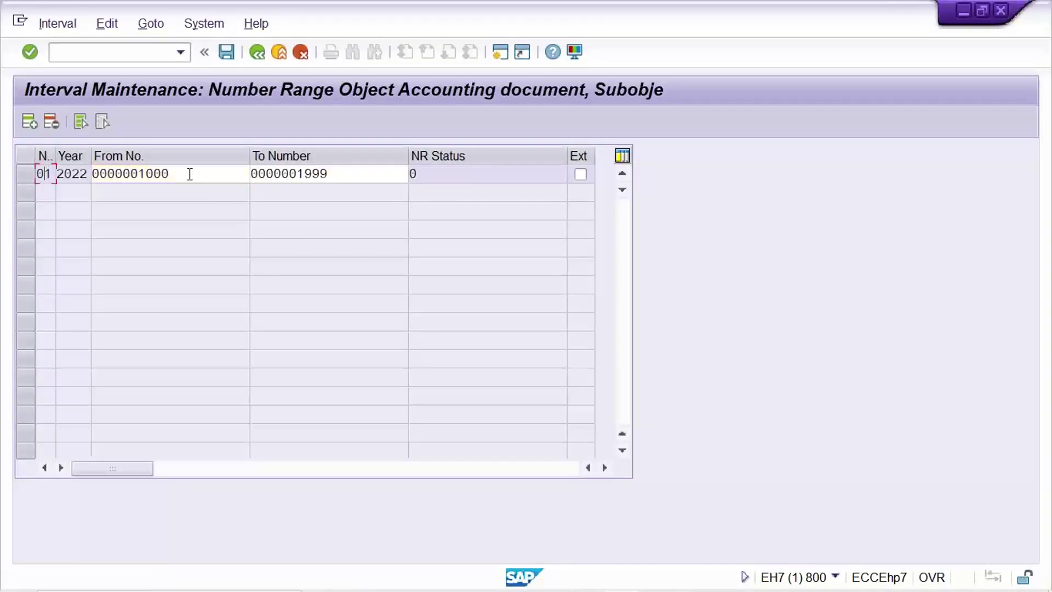
{"action": "left_click", "coordinate": [323, 177]}
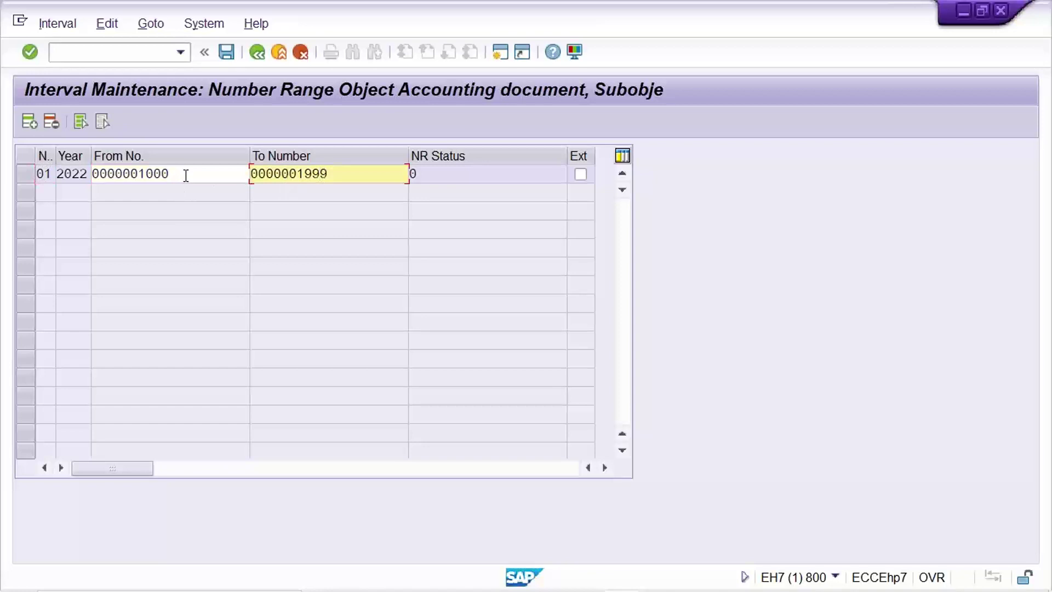
{"action": "left_click", "coordinate": [184, 175]}
{"action": "left_click", "coordinate": [337, 176]}
{"action": "left_click", "coordinate": [478, 175]}
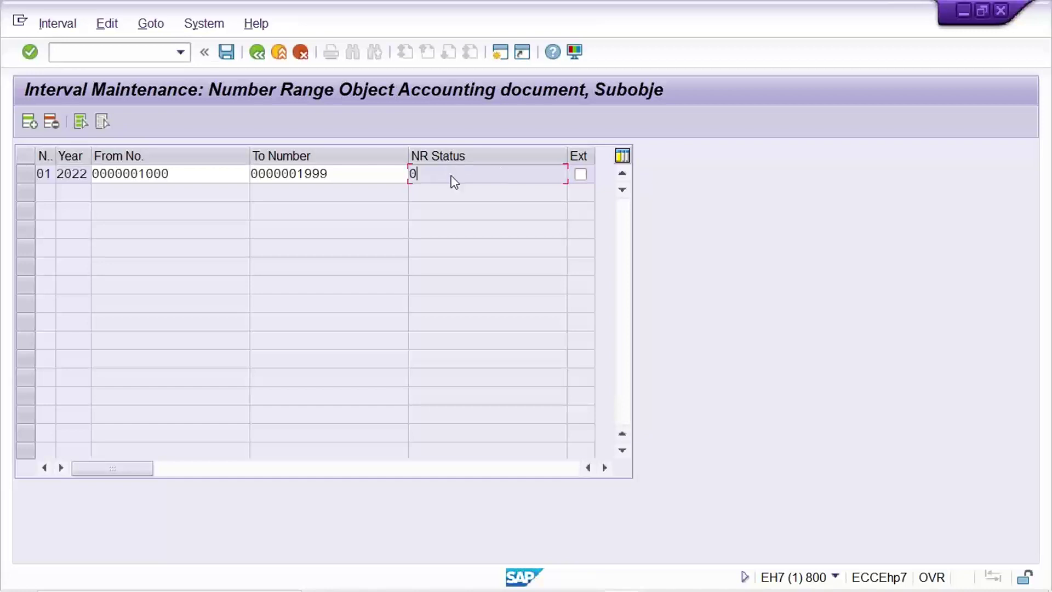
{"action": "key", "text": "Return"}
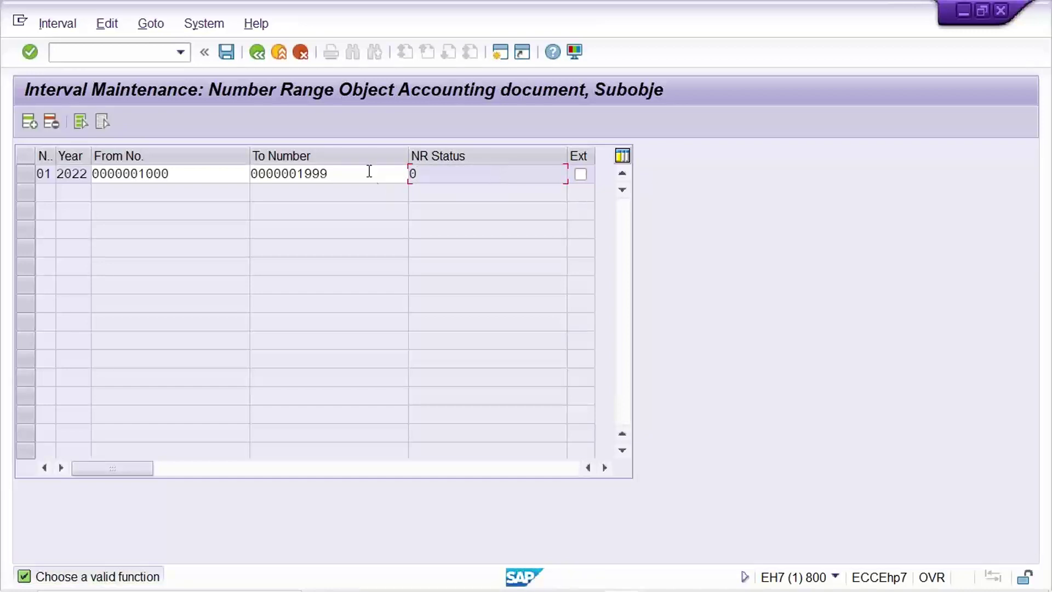
{"action": "left_click", "coordinate": [364, 173]}
{"action": "left_click", "coordinate": [209, 175]}
{"action": "left_click", "coordinate": [348, 173]}
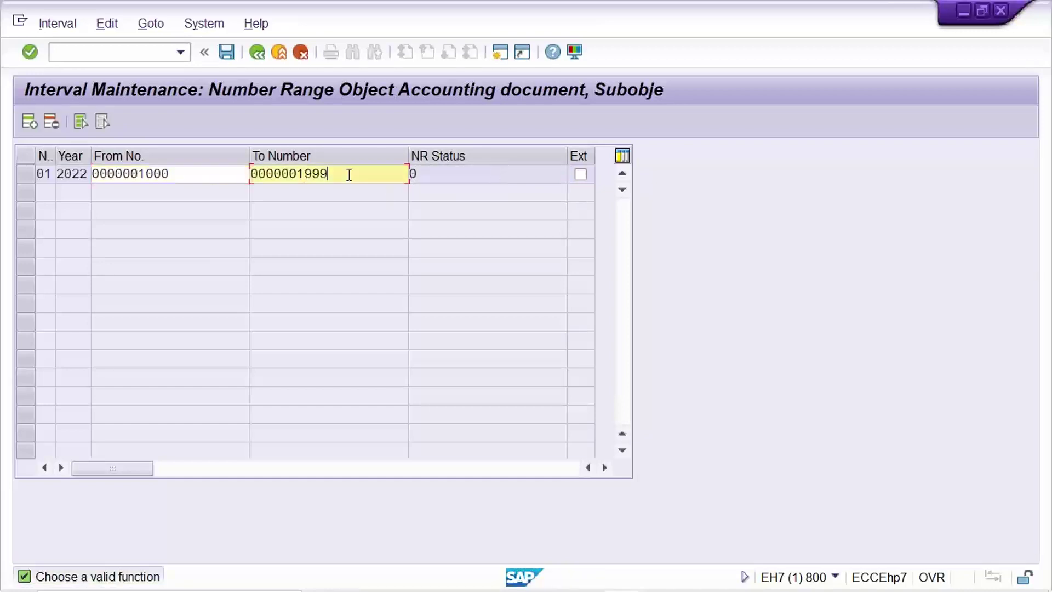
{"action": "left_click", "coordinate": [478, 172]}
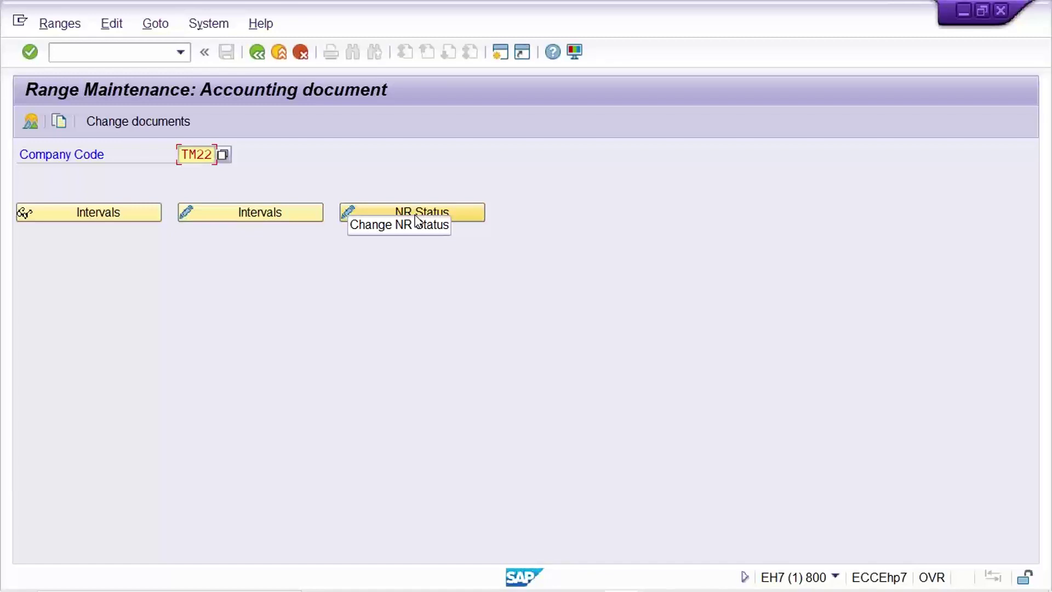
{"action": "left_click", "coordinate": [88, 216]}
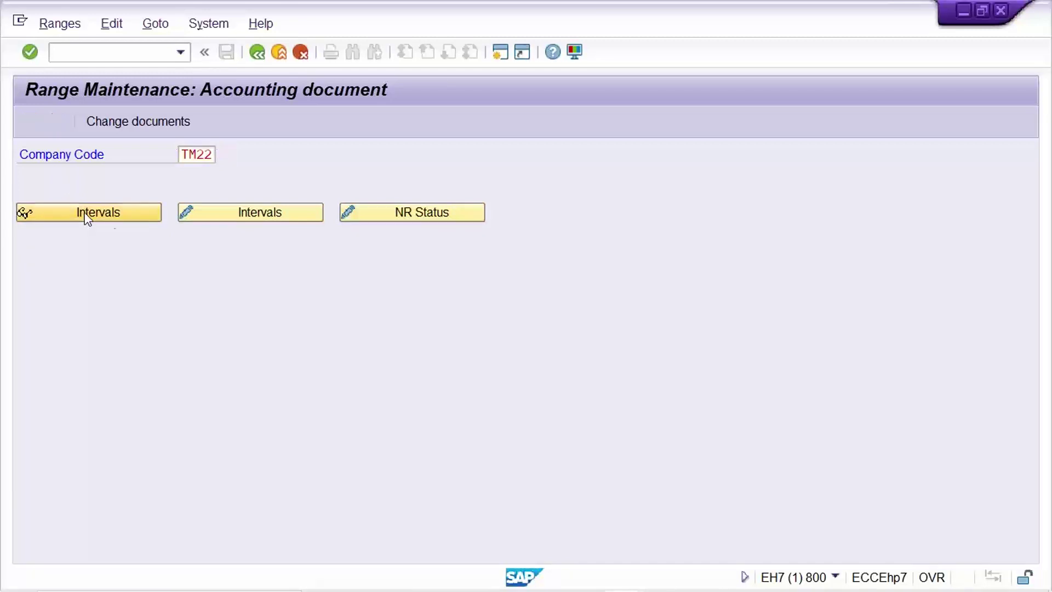
{"action": "left_click", "coordinate": [188, 176]}
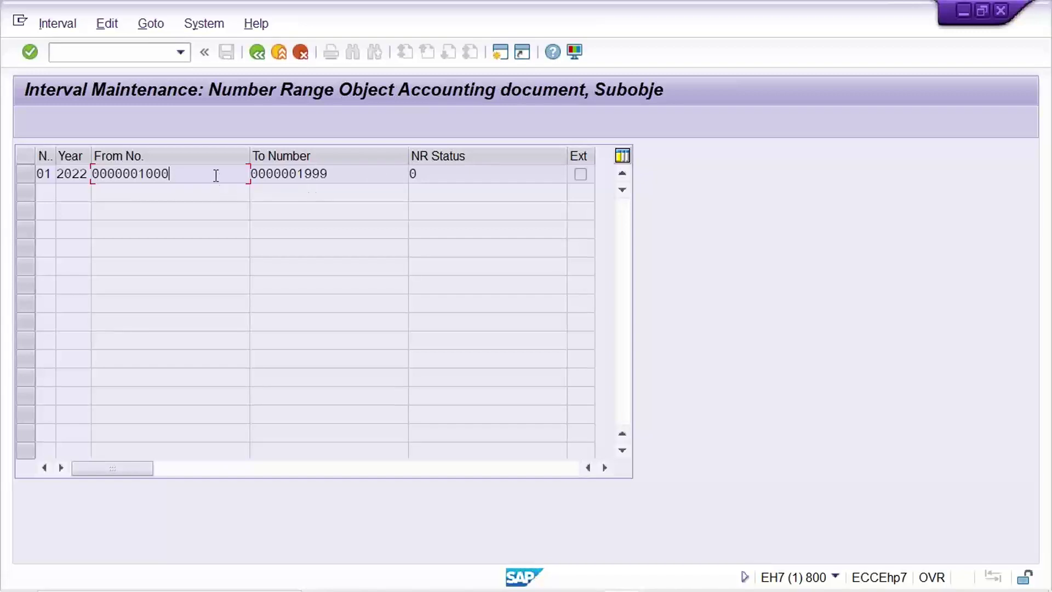
{"action": "left_click", "coordinate": [352, 171]}
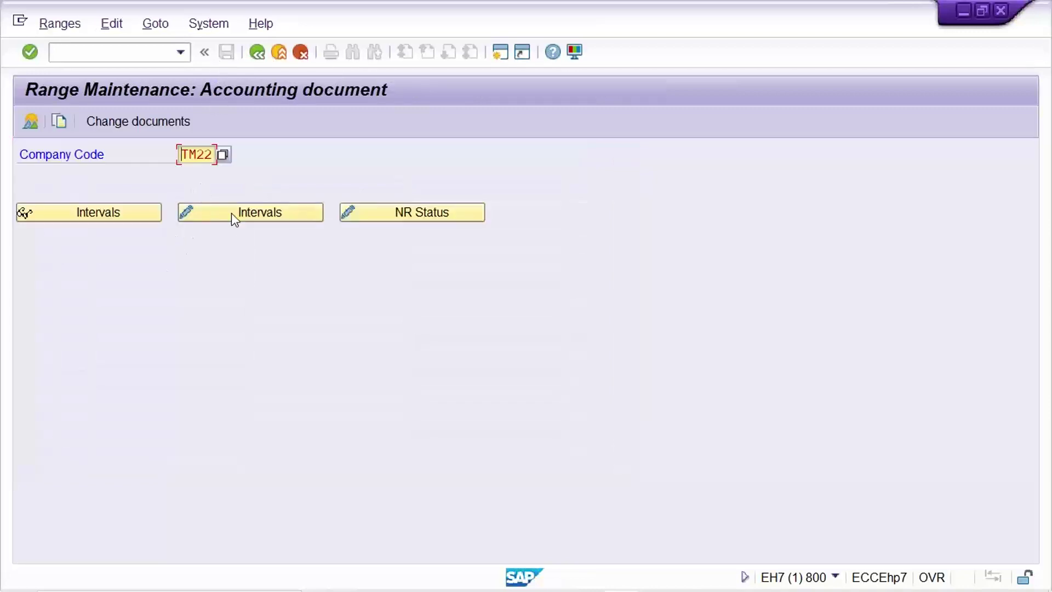
- Insert interval 02 for year 2022 running from 2000 to 2999
{"action": "left_click", "coordinate": [231, 213]}
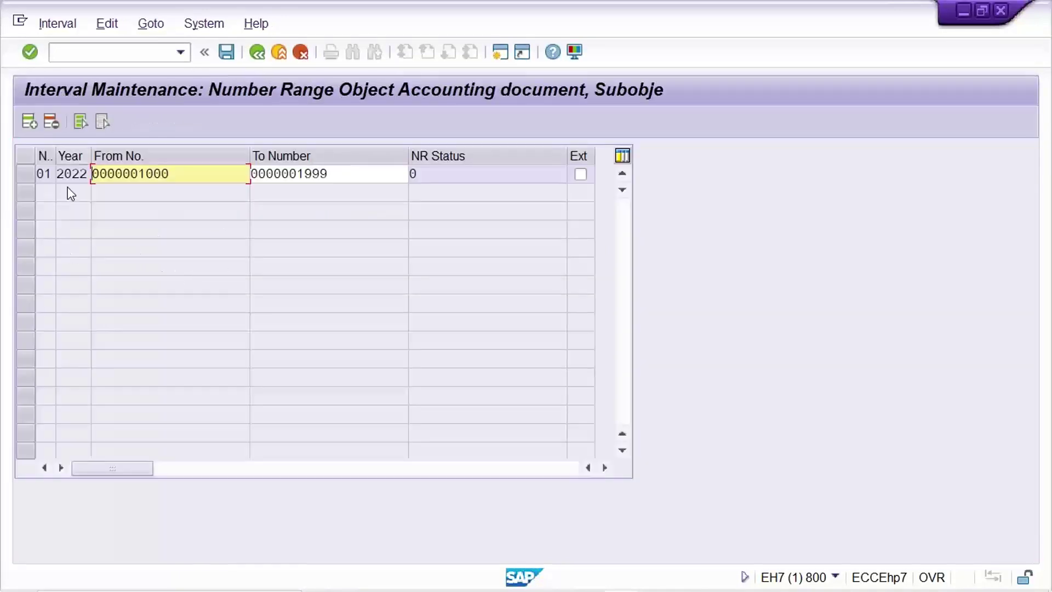
{"action": "left_click", "coordinate": [25, 122]}
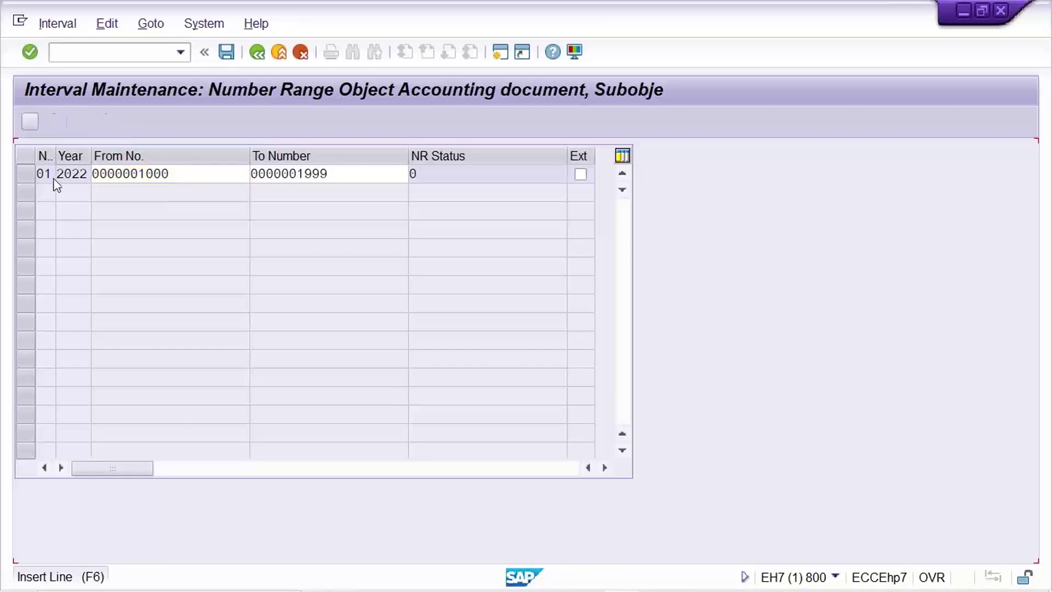
{"action": "type", "text": "02"}
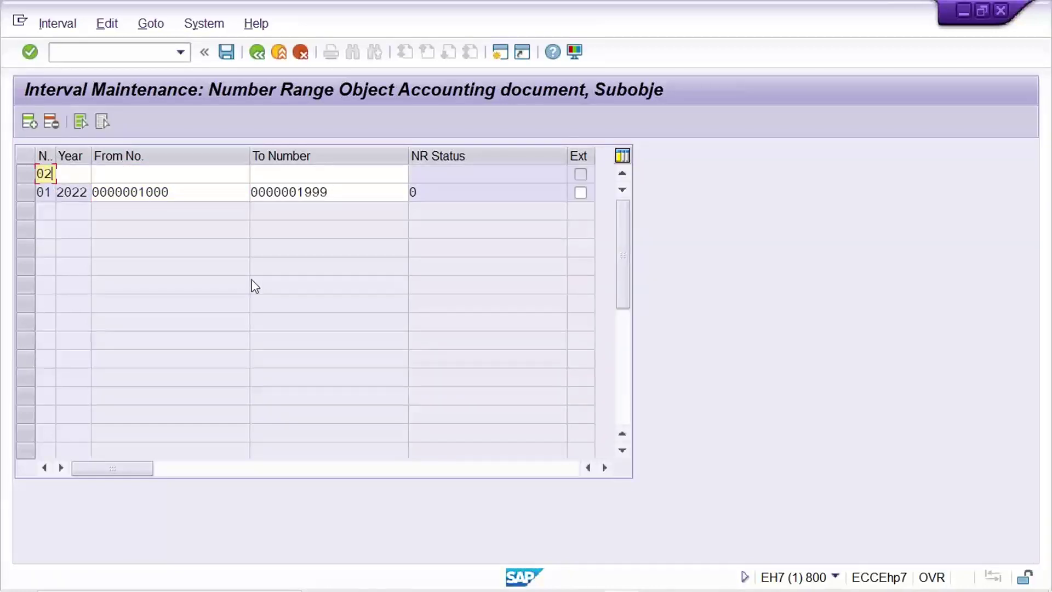
{"action": "key", "text": "Tab"}
{"action": "type", "text": "2022"}
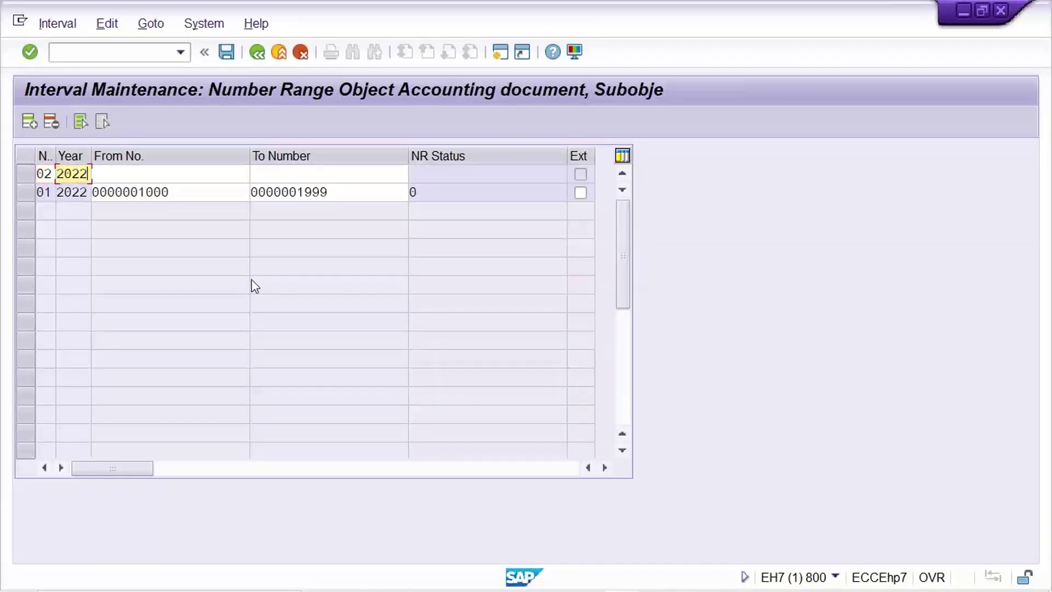
{"action": "key", "text": "Tab"}
{"action": "type", "text": "2000"}
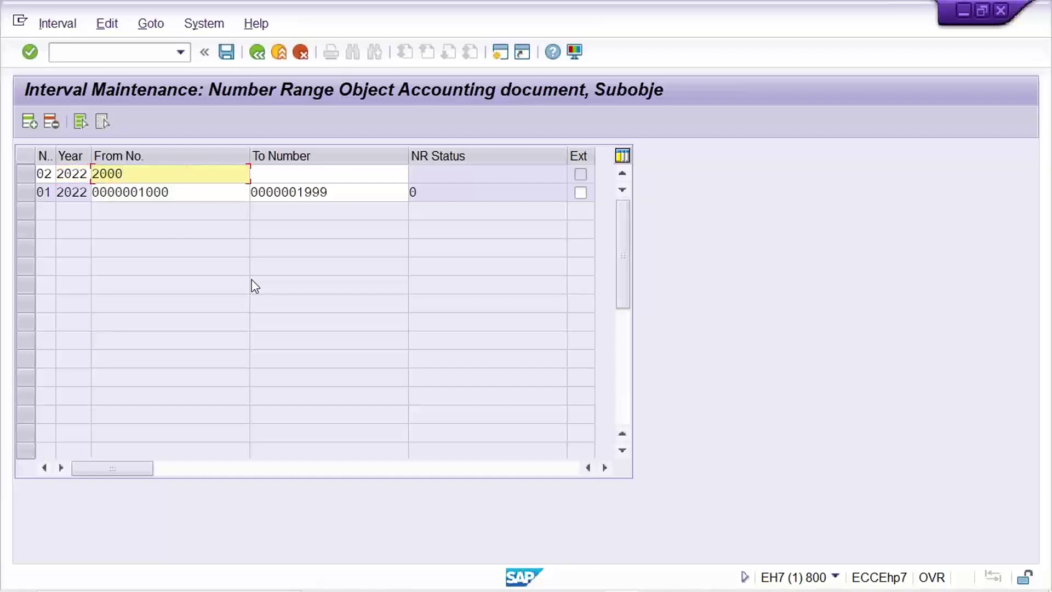
{"action": "key", "text": "Tab"}
{"action": "type", "text": "2"}
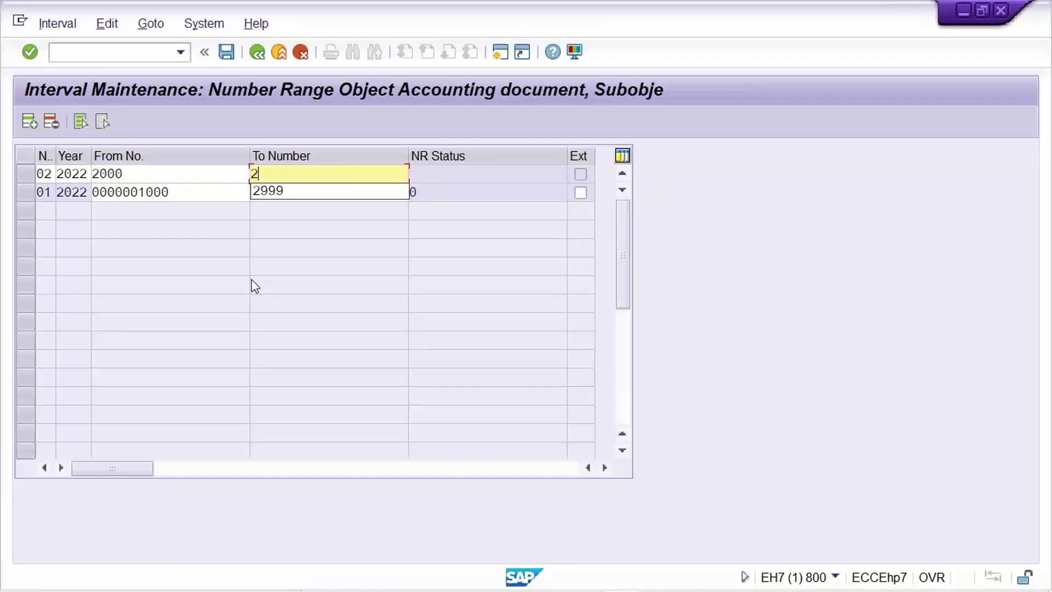
{"action": "type", "text": "999"}
{"action": "key", "text": "Return"}
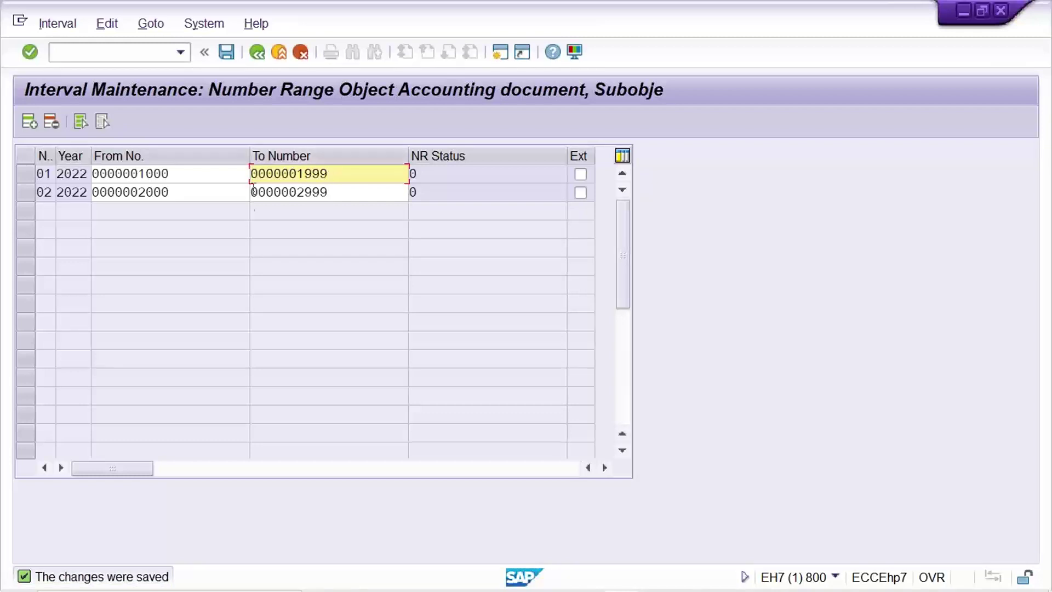
- Compare the starting numbers of intervals 01 and 02
{"action": "left_click", "coordinate": [188, 176]}
{"action": "left_click", "coordinate": [189, 195]}
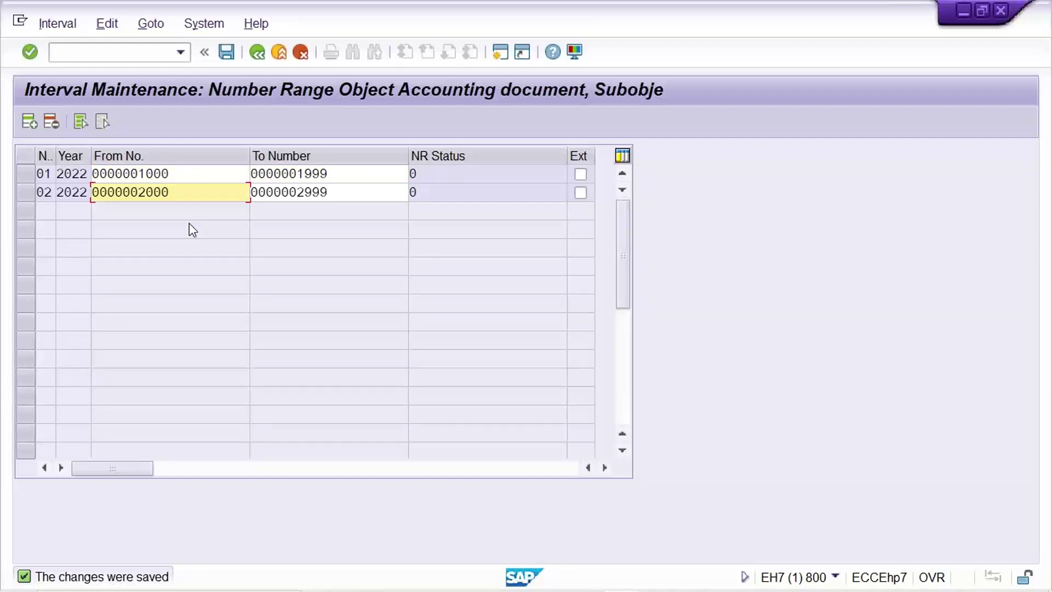
{"action": "left_click", "coordinate": [199, 177]}
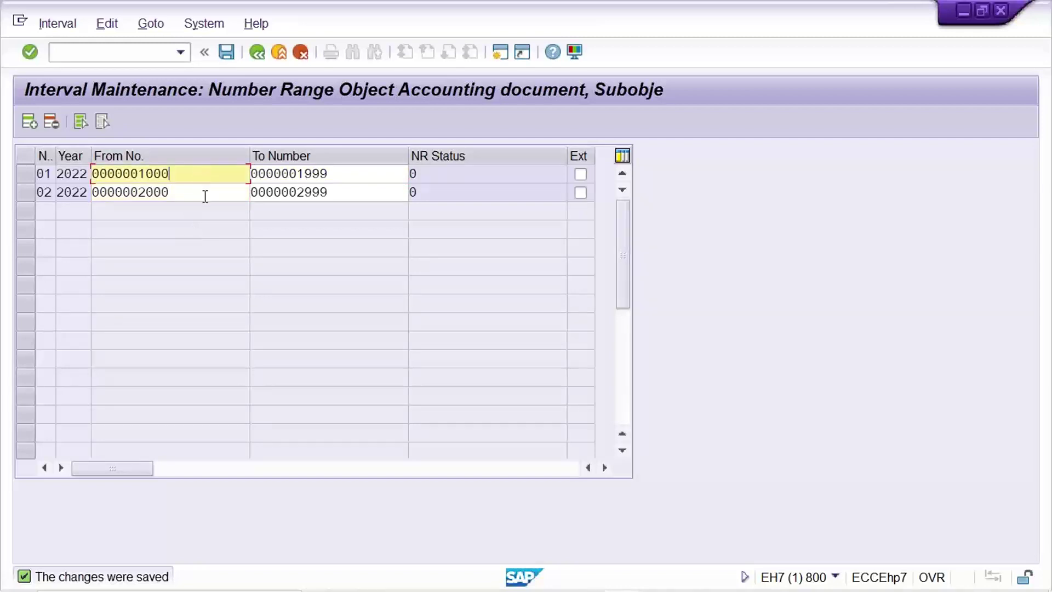
{"action": "left_click", "coordinate": [205, 196]}
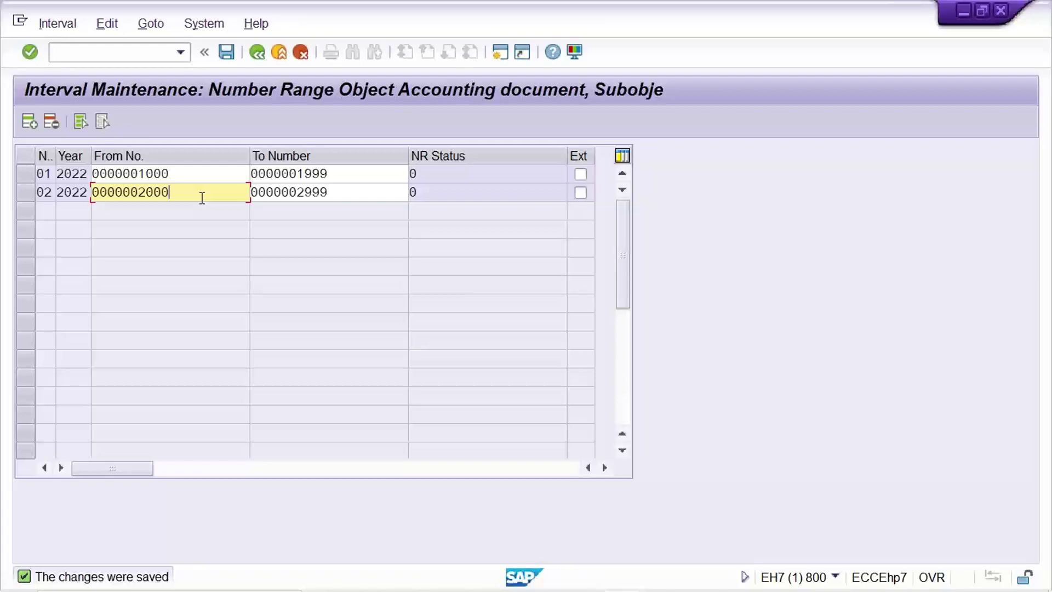
{"action": "left_click", "coordinate": [180, 176]}
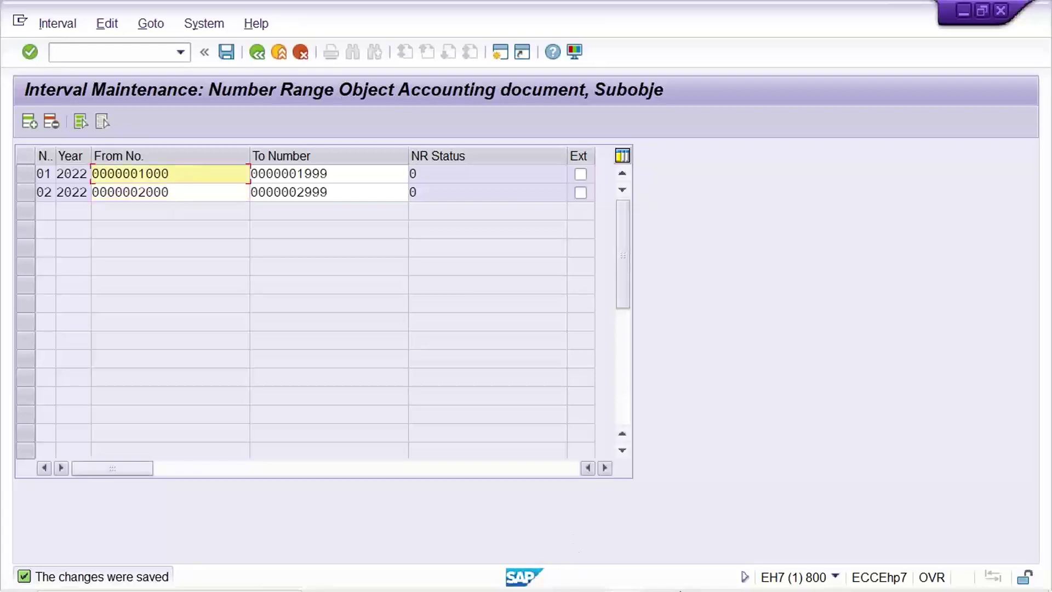